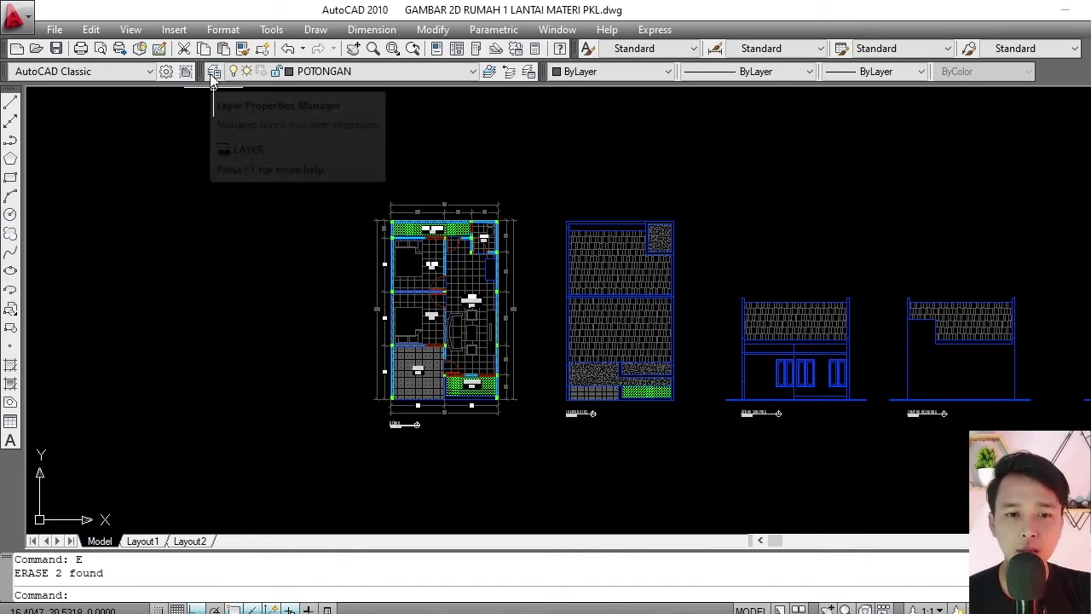
# Review the drawing's layers and make POTONGAN the current layer.
pyautogui.click(213, 74)
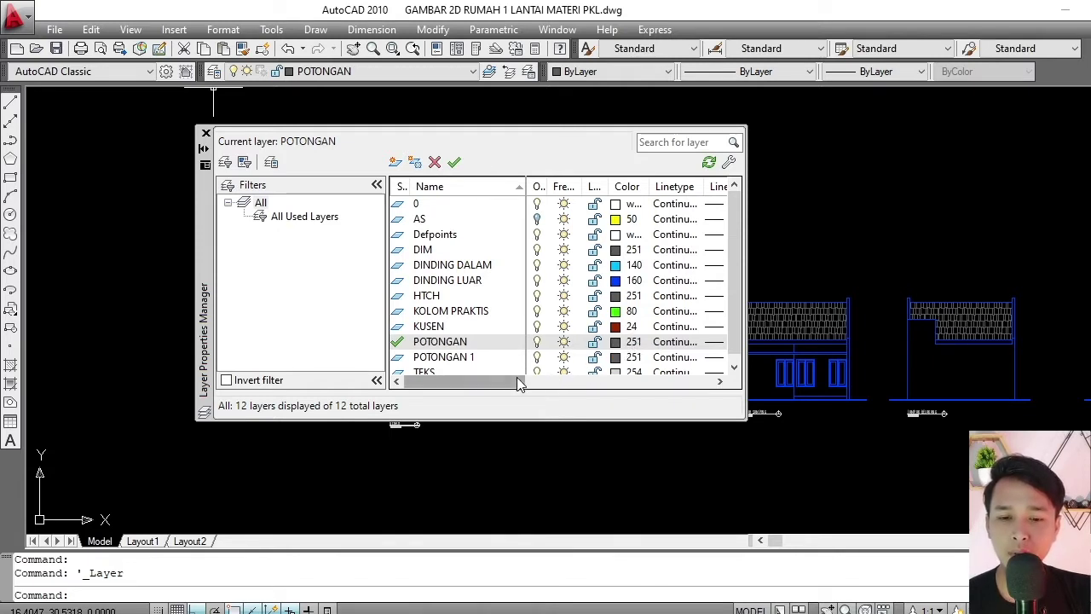
pyautogui.moveTo(518, 383); pyautogui.dragTo(481, 383)
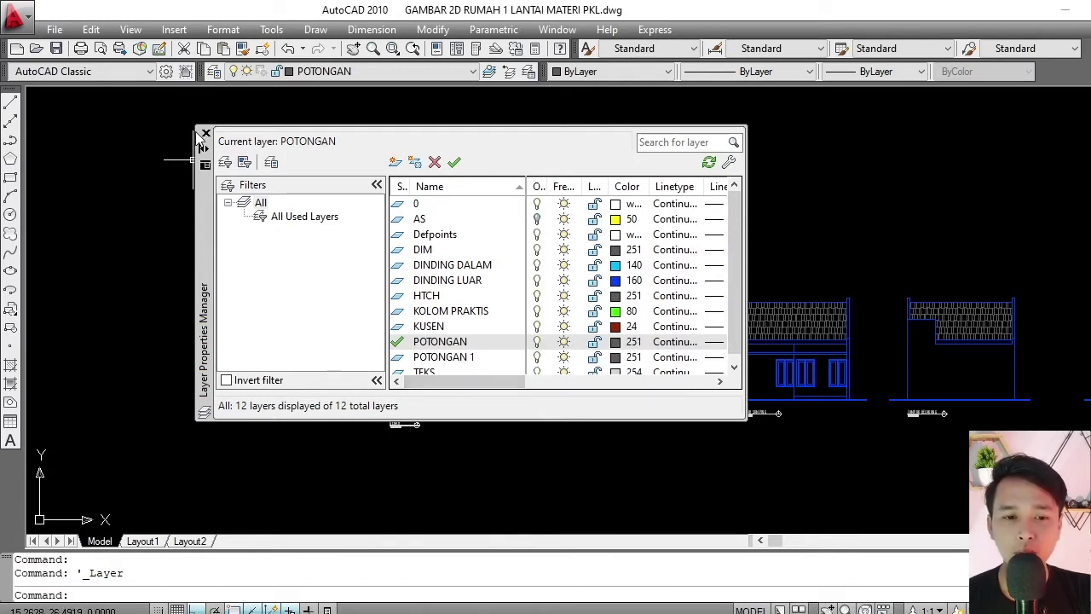
pyautogui.click(205, 134)
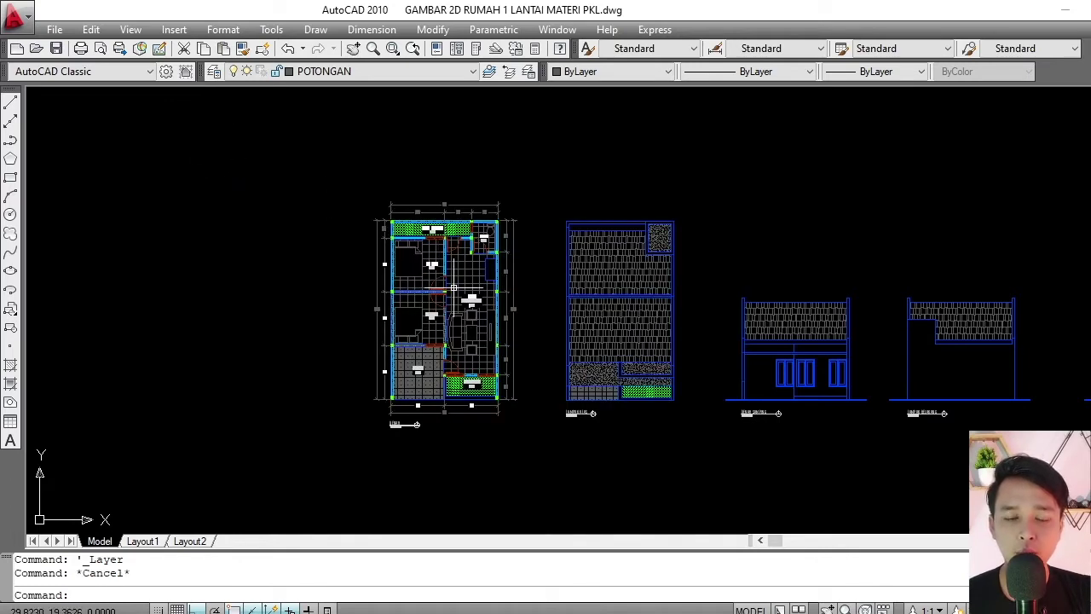
pyautogui.scroll(3, 460, 281)
pyautogui.click(389, 71)
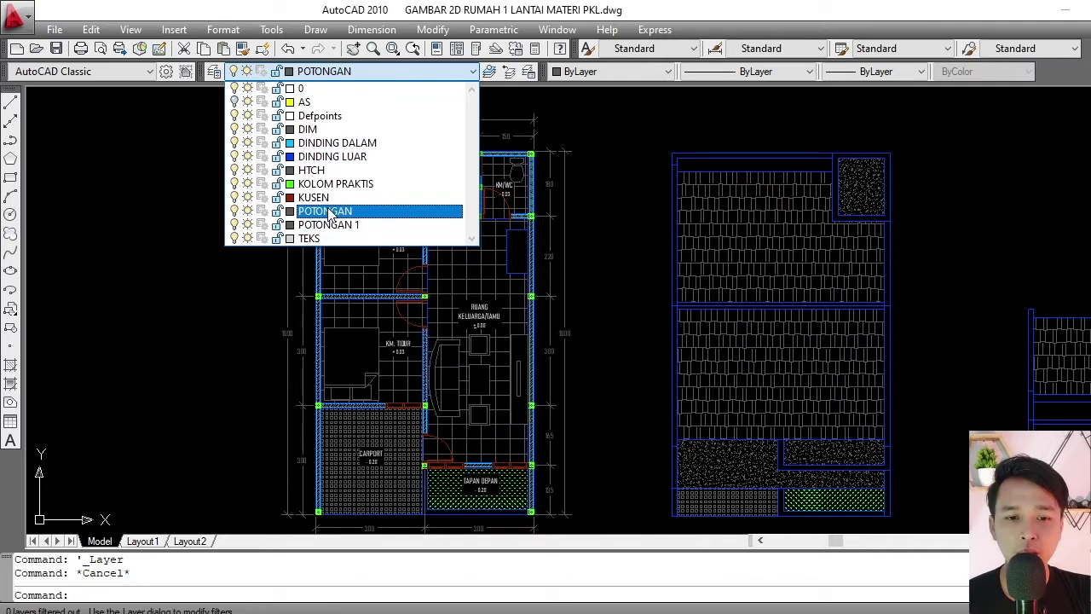
pyautogui.click(328, 211)
pyautogui.scroll(-2, 391, 174)
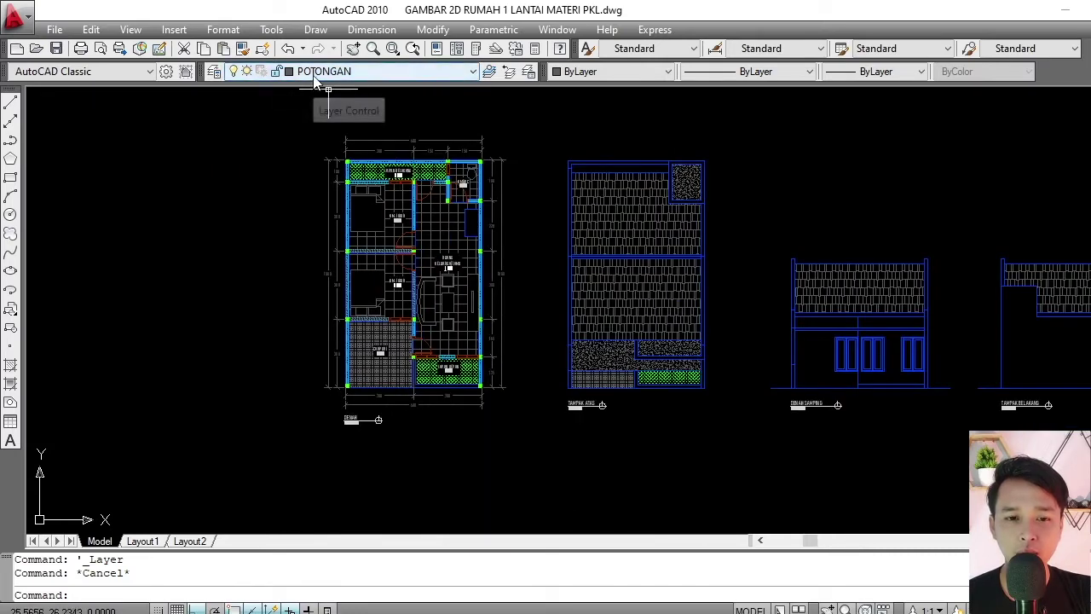
pyautogui.scroll(2, 395, 241)
pyautogui.moveTo(418, 218); pyautogui.dragTo(421, 214, button='middle')
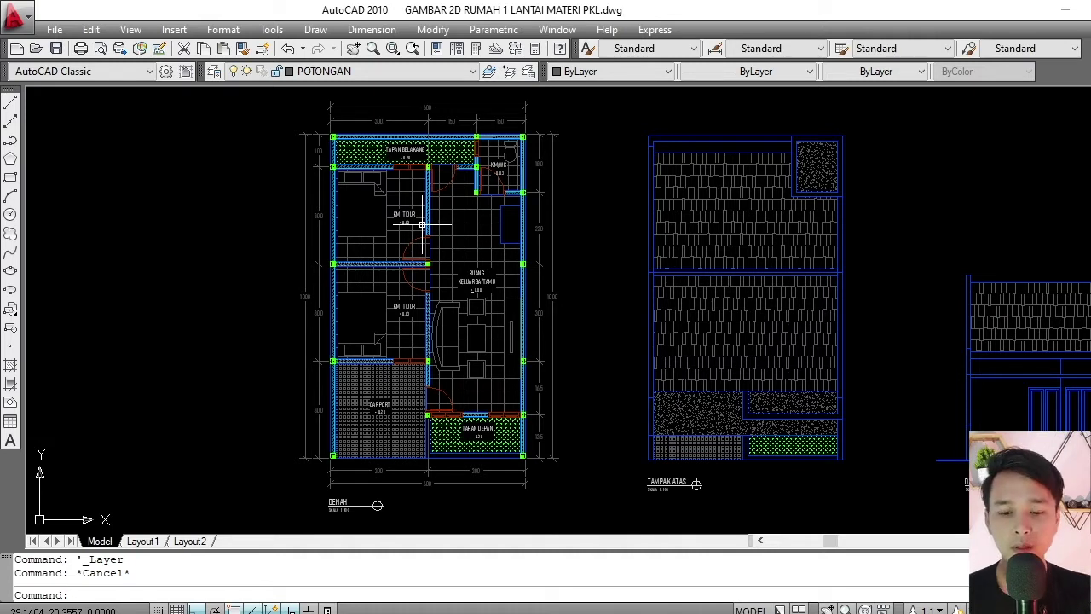
# Draw a polyline section line across the floor plan just below the wall between the two bedrooms, with both outer ends turned upward.
pyautogui.write('PL')
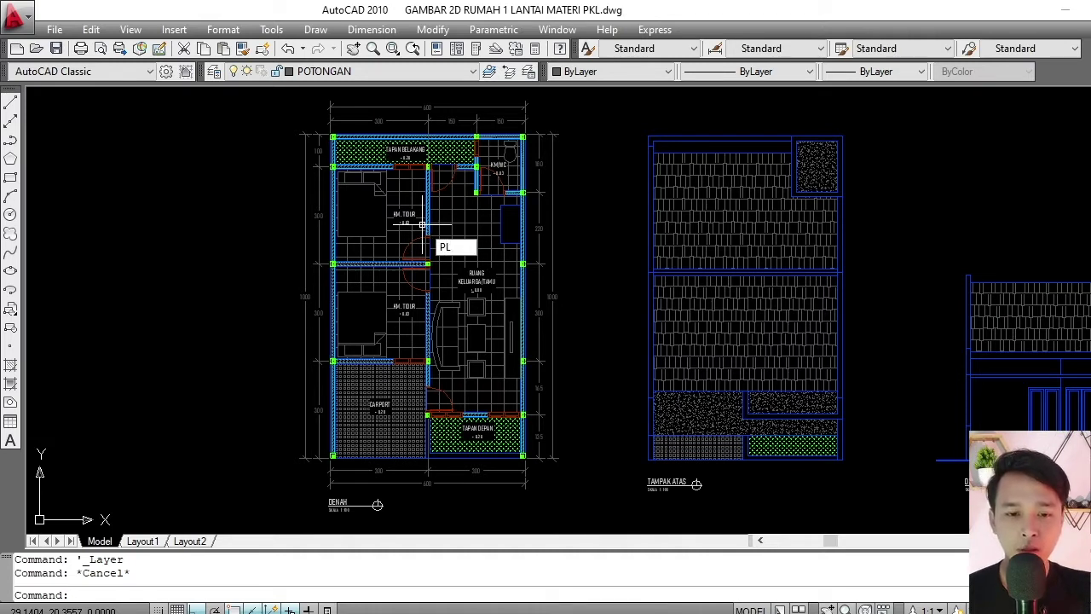
pyautogui.press('Return')
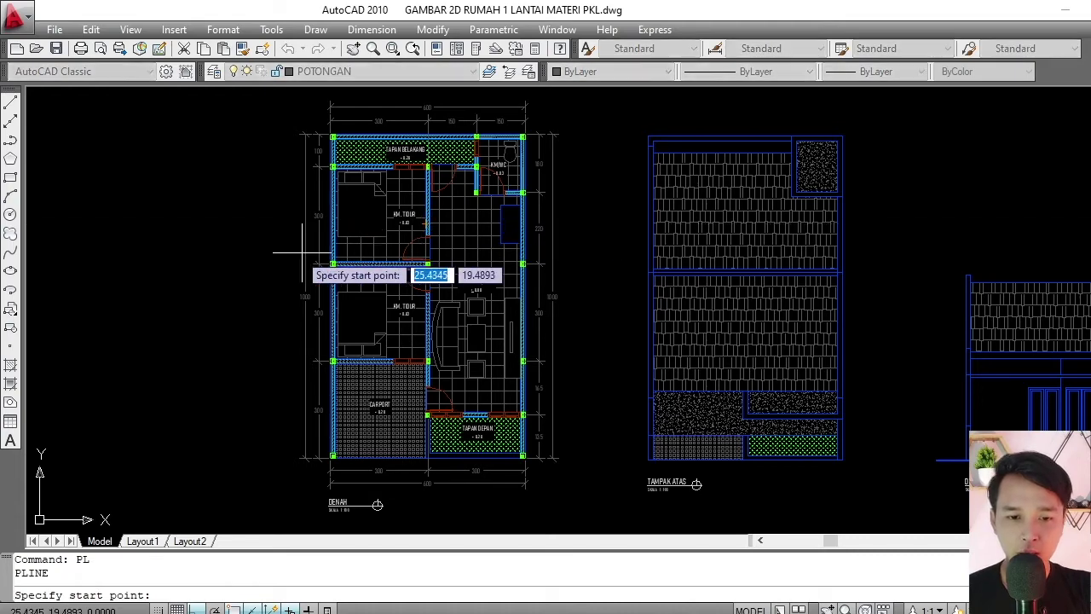
pyautogui.scroll(5, 273, 242)
pyautogui.click(274, 231)
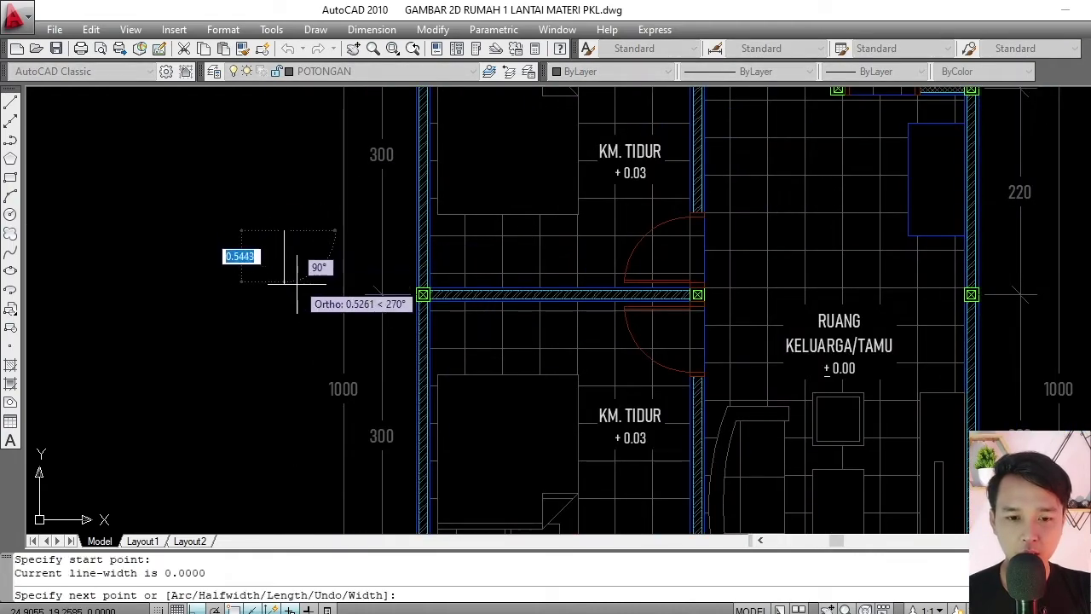
pyautogui.scroll(-5, 331, 286)
pyautogui.scroll(3, 331, 285)
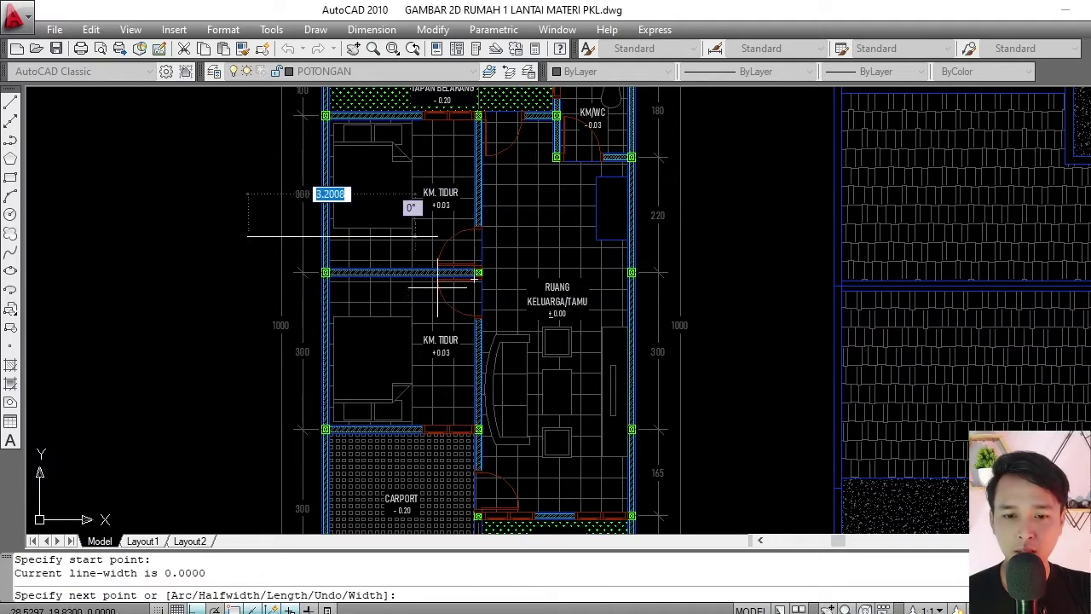
pyautogui.scroll(3, 234, 266)
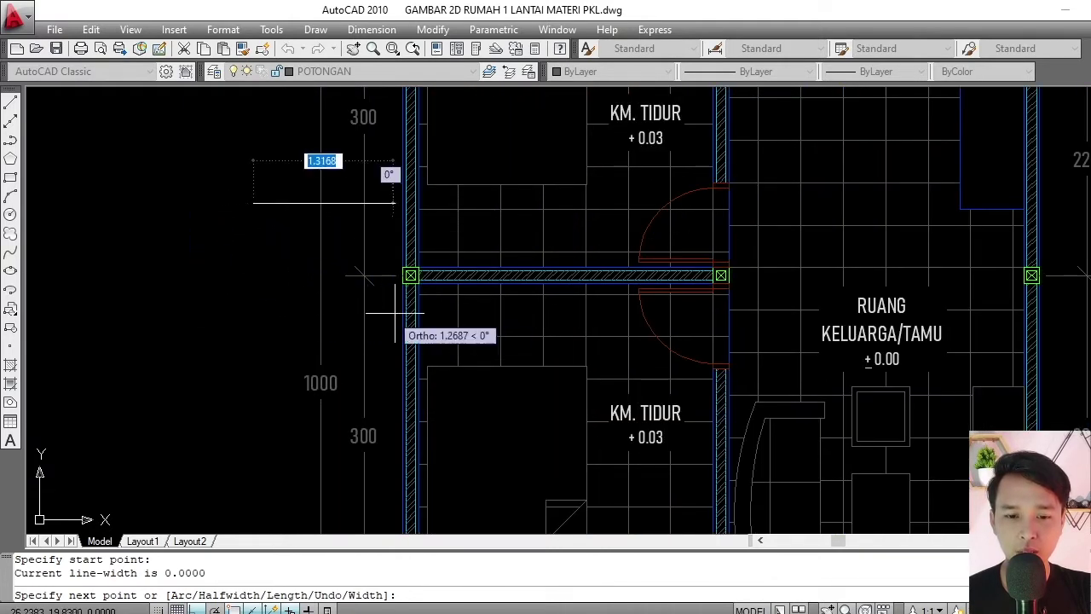
pyautogui.click(265, 311)
pyautogui.scroll(-8, 196, 255)
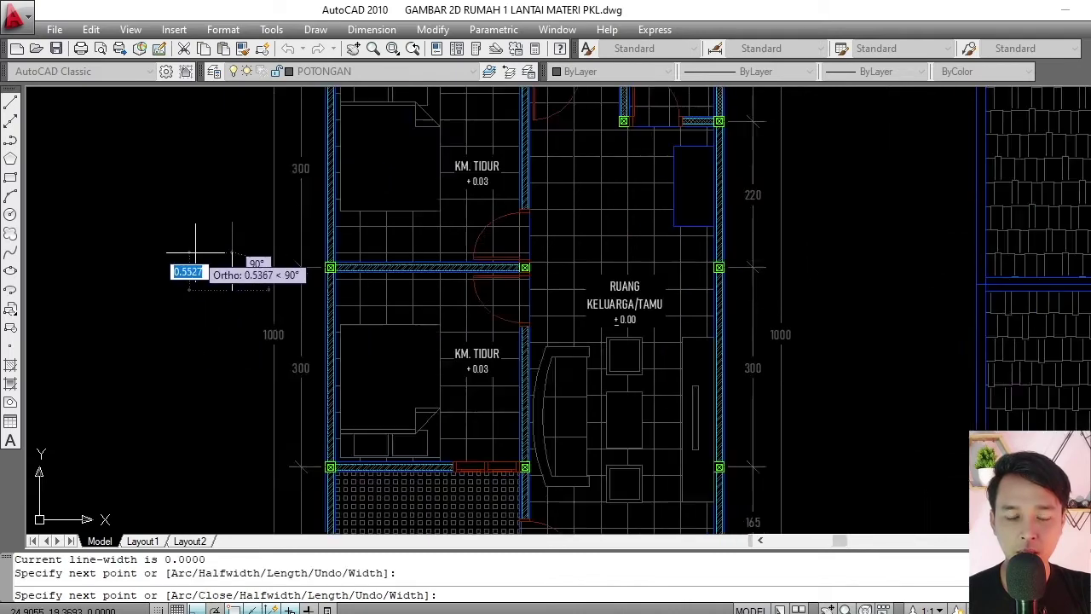
pyautogui.scroll(3, 444, 273)
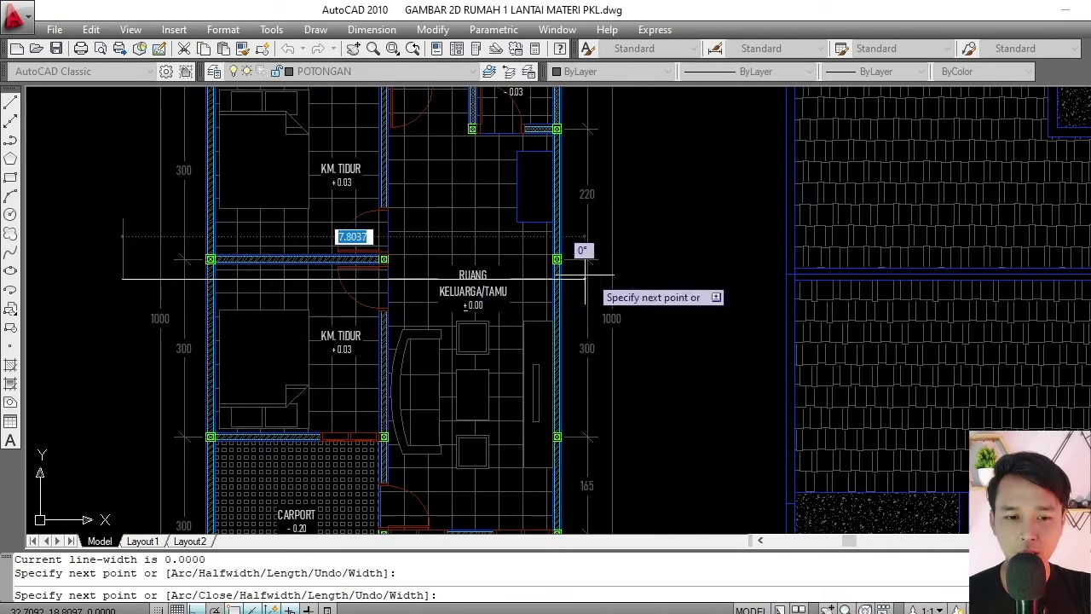
pyautogui.click(637, 278)
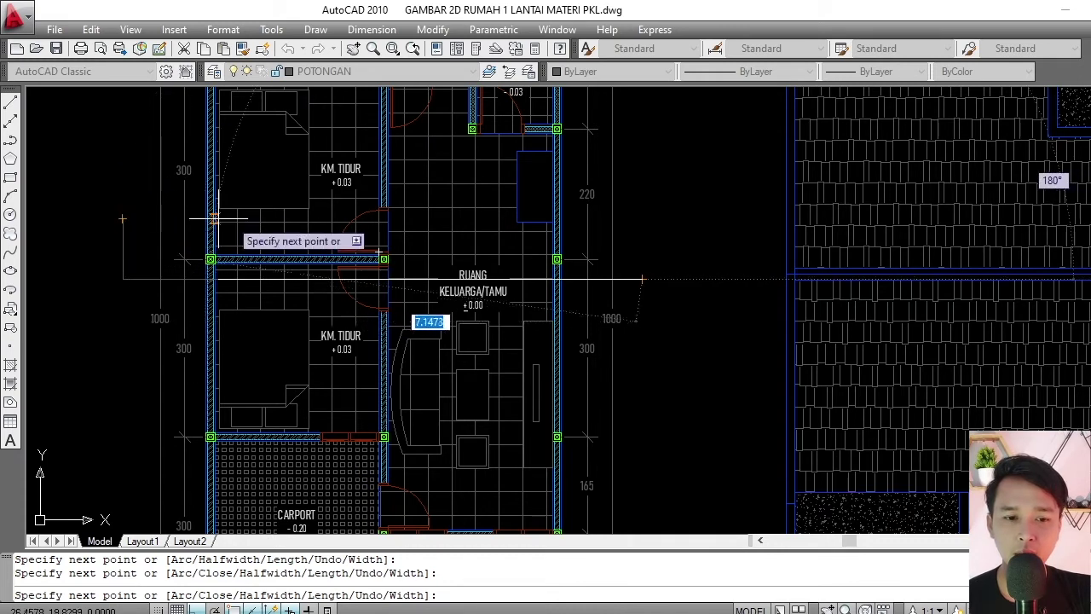
pyautogui.click(641, 219)
pyautogui.press('Return')
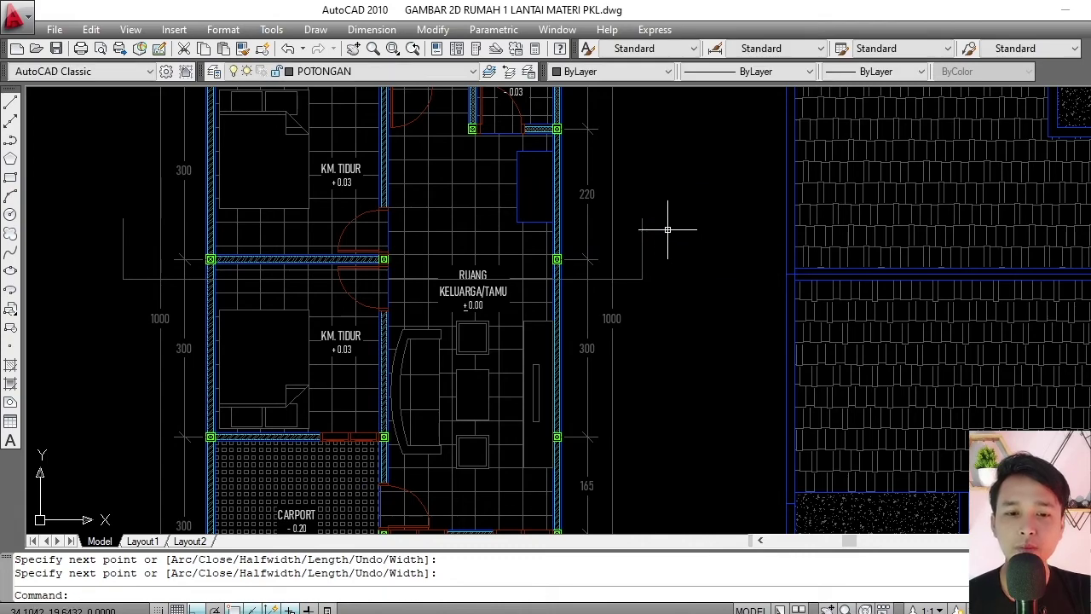
# Move the section line about 0.04 units to the right.
pyautogui.scroll(-5, 554, 241)
pyautogui.scroll(5, 488, 249)
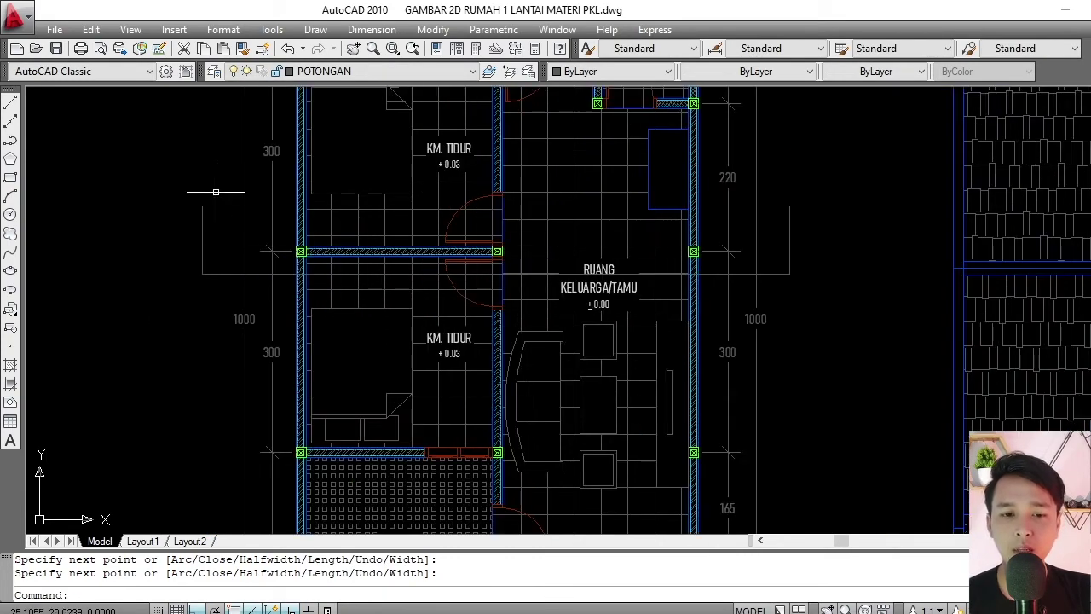
pyautogui.click(809, 302)
pyautogui.click(781, 266)
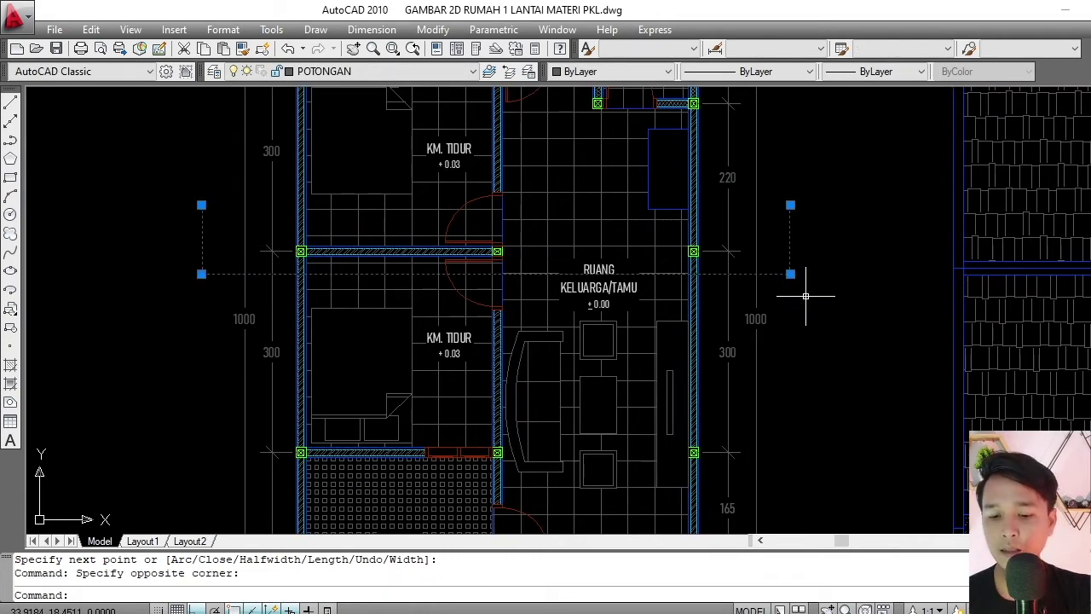
pyautogui.write('M')
pyautogui.press('Return')
pyautogui.click(811, 299)
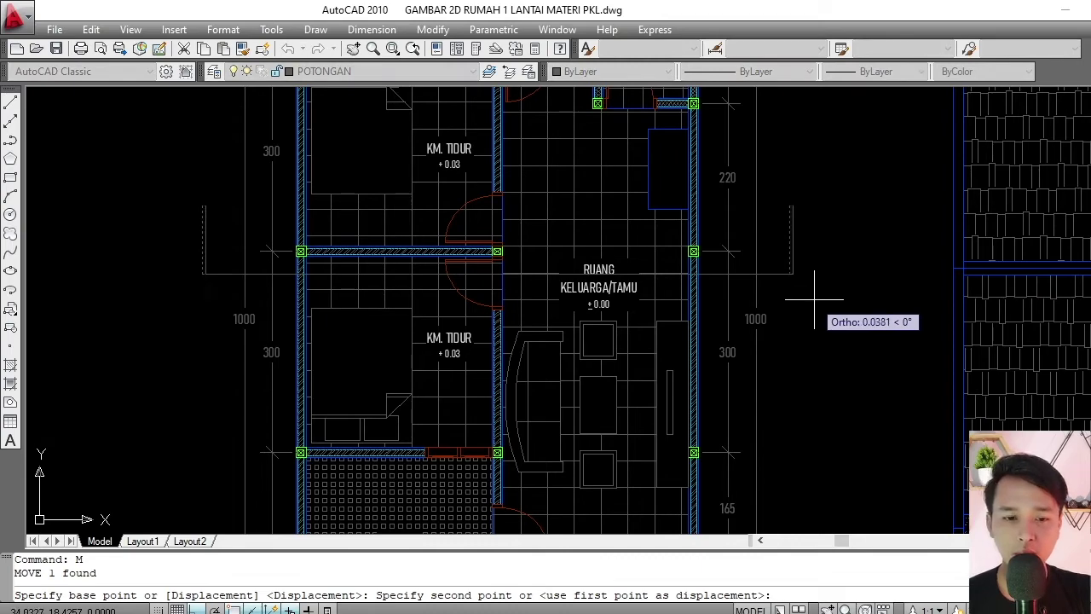
pyautogui.click(815, 299)
# Draw a polyline arrowhead at the section line's left end, with a short base crossing the upturned leg and one side sloping to its tip.
pyautogui.scroll(-5, 672, 243)
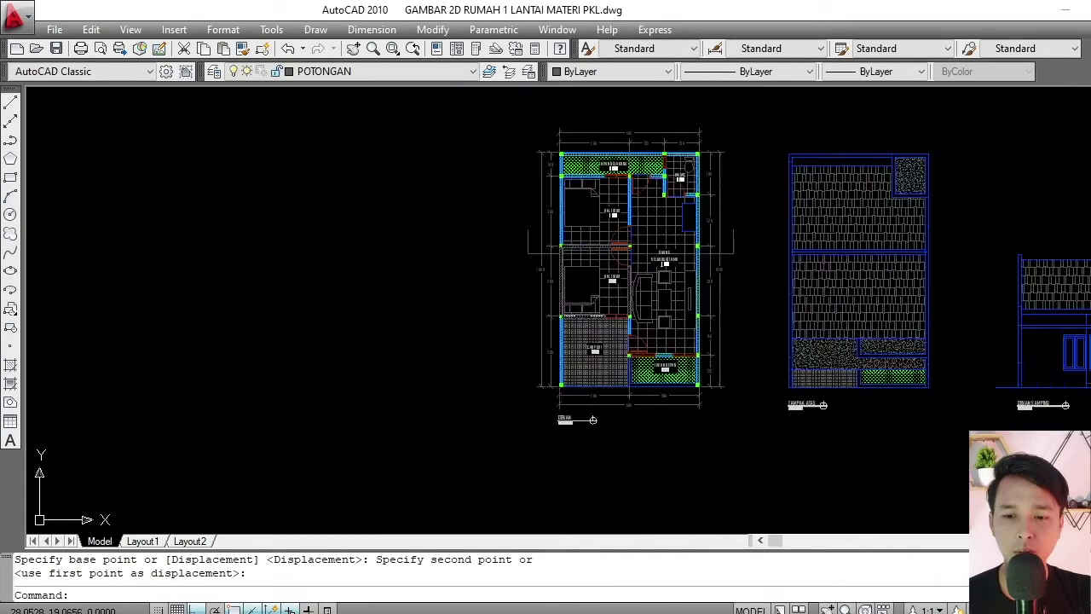
pyautogui.scroll(5, 596, 246)
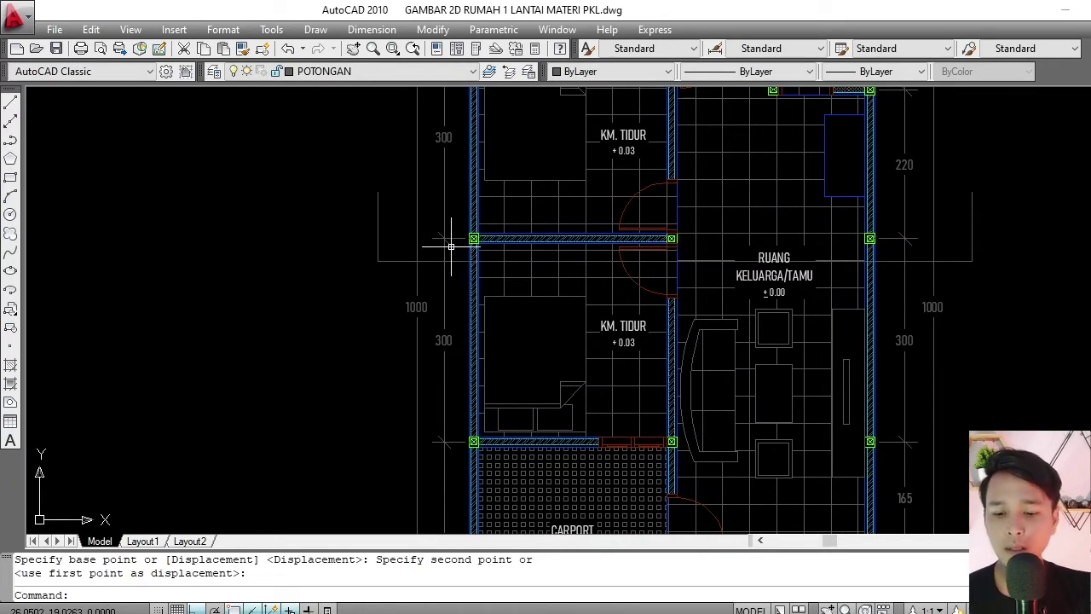
pyautogui.write('PL')
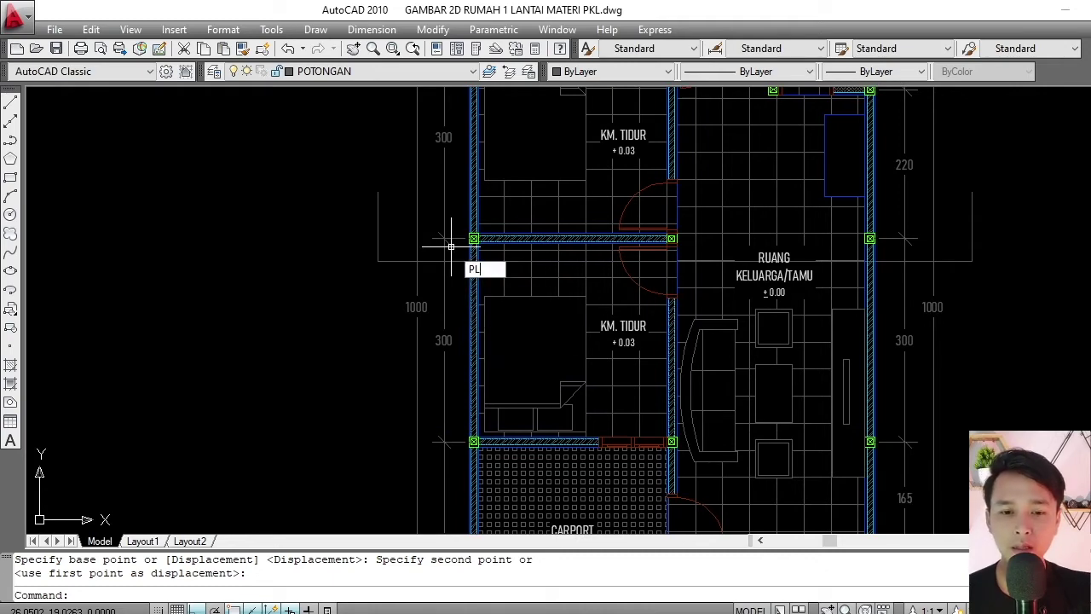
pyautogui.press('Return')
pyautogui.scroll(4, 451, 243)
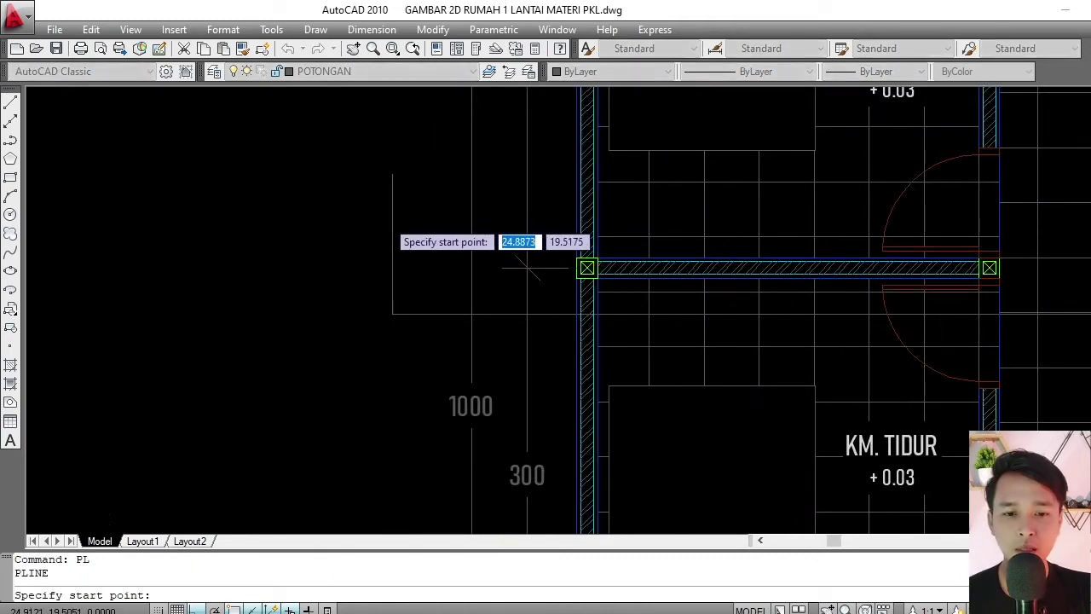
pyautogui.click(430, 279)
pyautogui.click(355, 279)
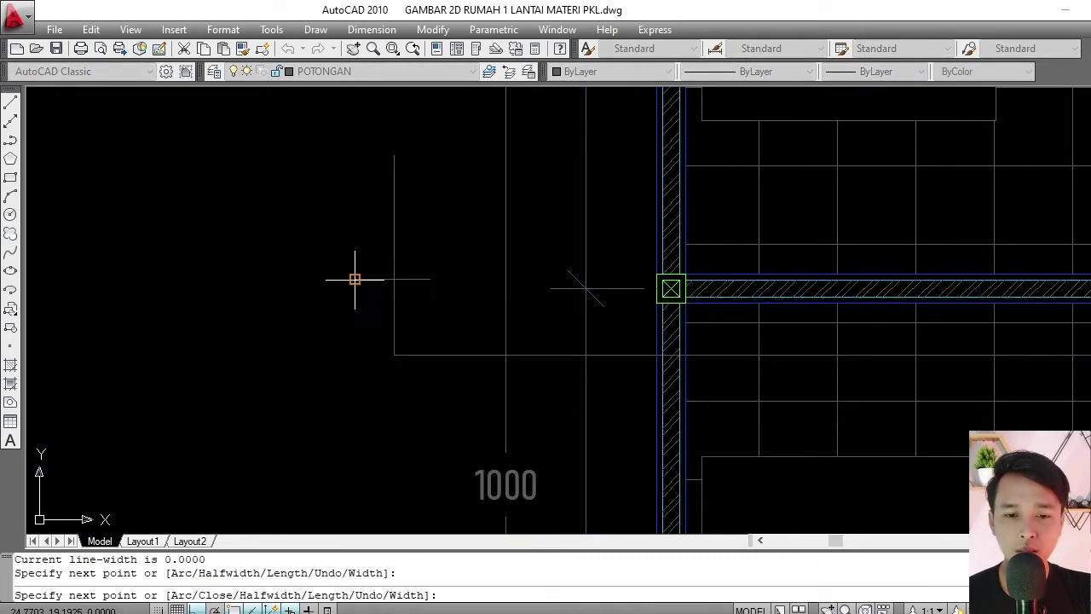
pyautogui.click(393, 162)
pyautogui.press('Return')
# Mirror the left arrowhead onto the section line's right end about a vertical axis through the line's midpoint, keeping the original.
pyautogui.scroll(-6, 374, 245)
pyautogui.moveTo(414, 258); pyautogui.dragTo(395, 257, button='middle')
pyautogui.scroll(3, 380, 245)
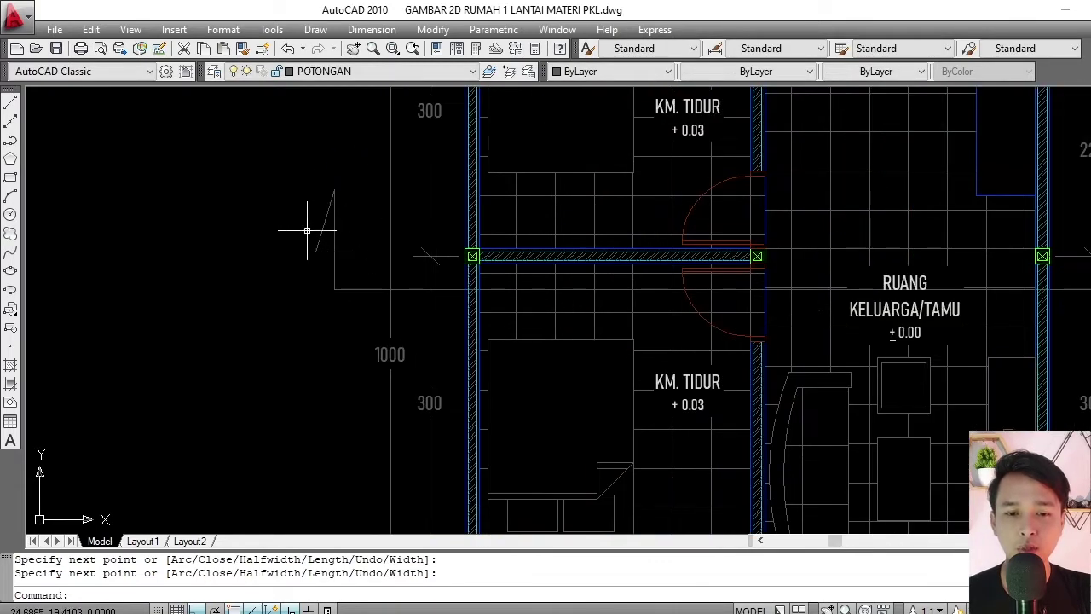
pyautogui.scroll(-3, 311, 232)
pyautogui.click(276, 205)
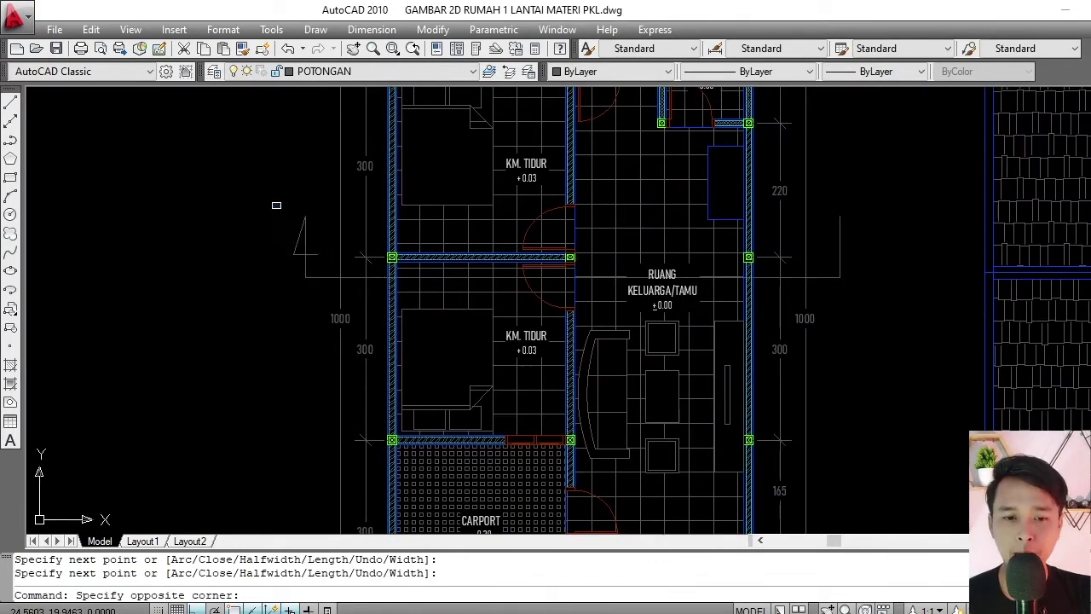
pyautogui.click(336, 257)
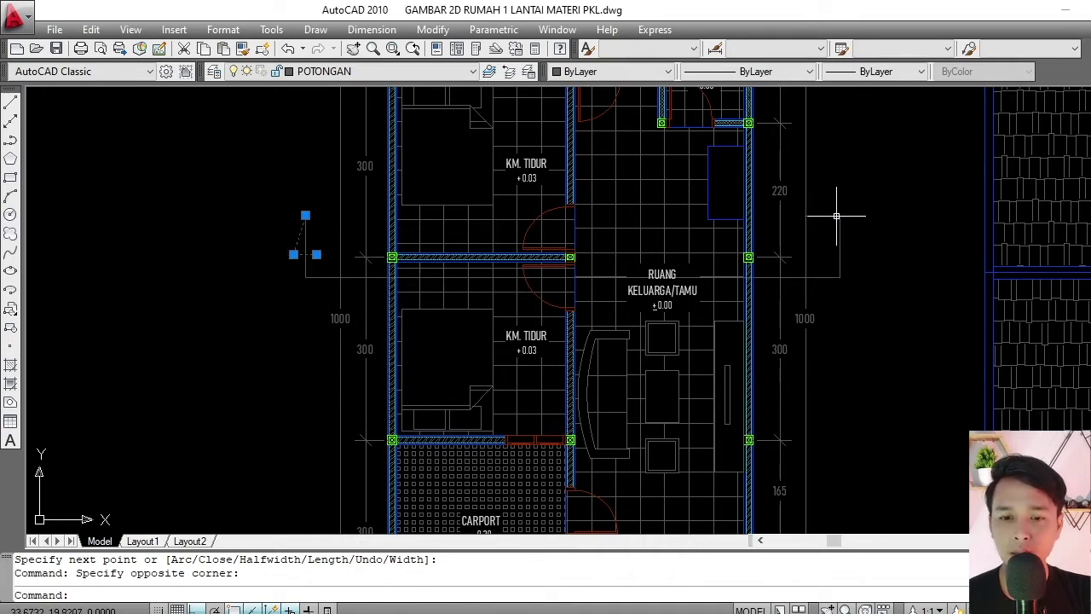
pyautogui.write('mi')
pyautogui.press('Return')
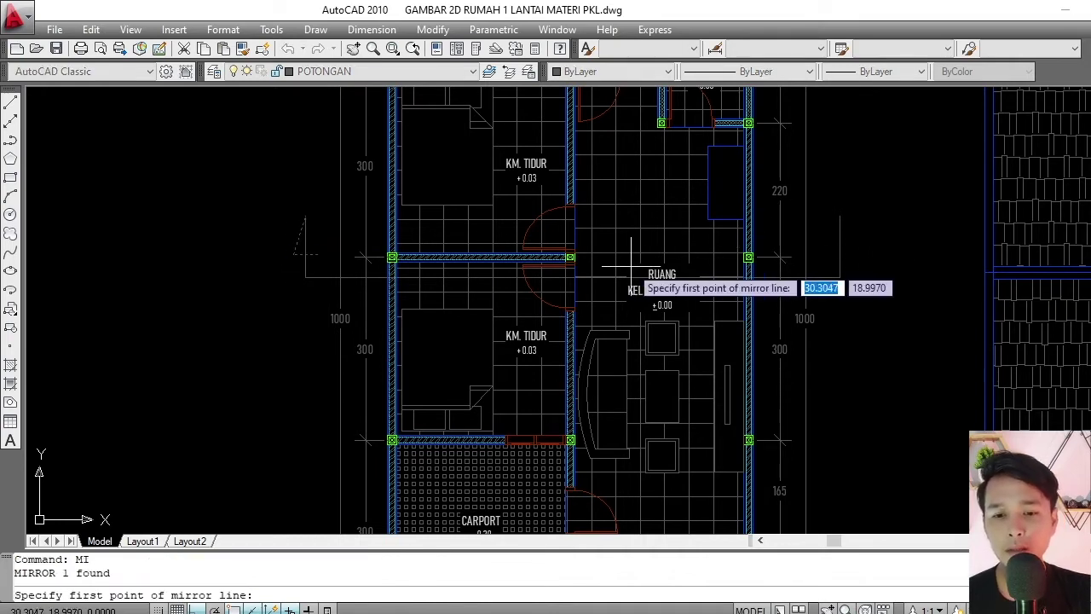
pyautogui.scroll(3, 583, 268)
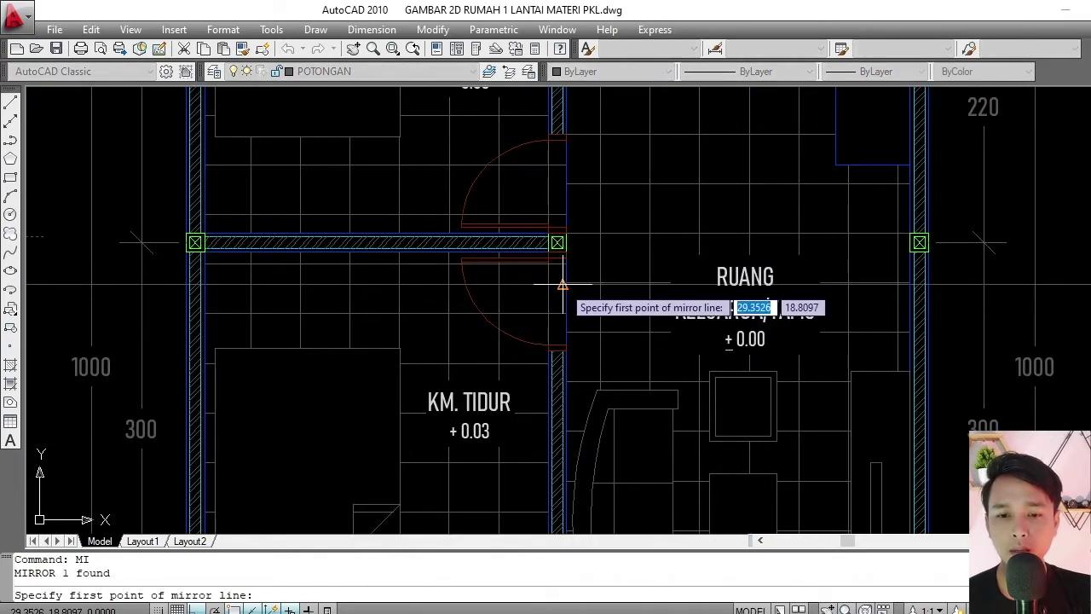
pyautogui.scroll(2, 553, 283)
pyautogui.scroll(-3, 552, 281)
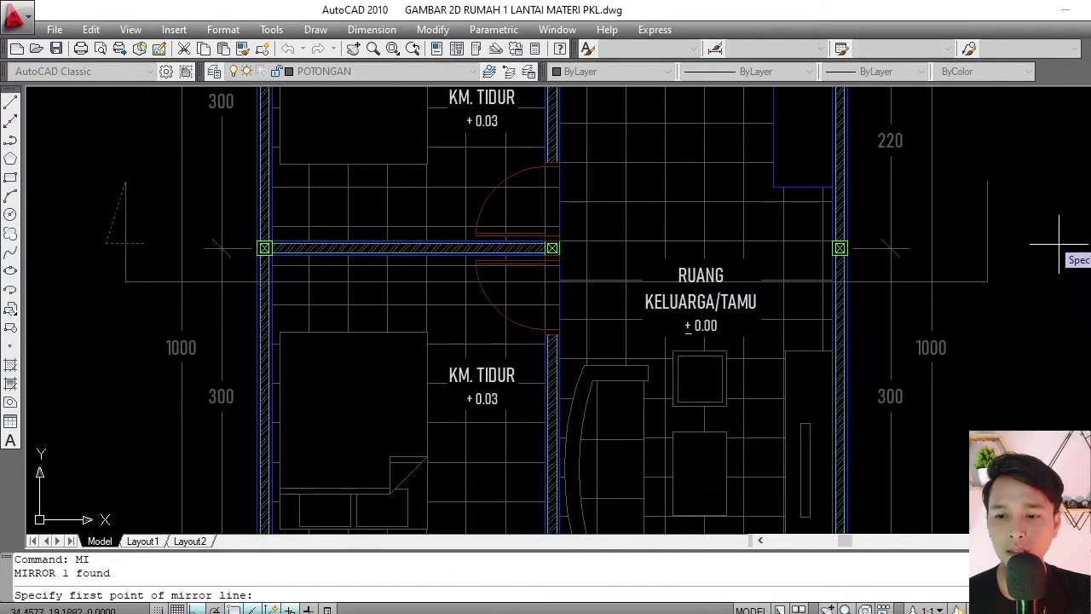
pyautogui.scroll(2, 543, 281)
pyautogui.click(545, 285)
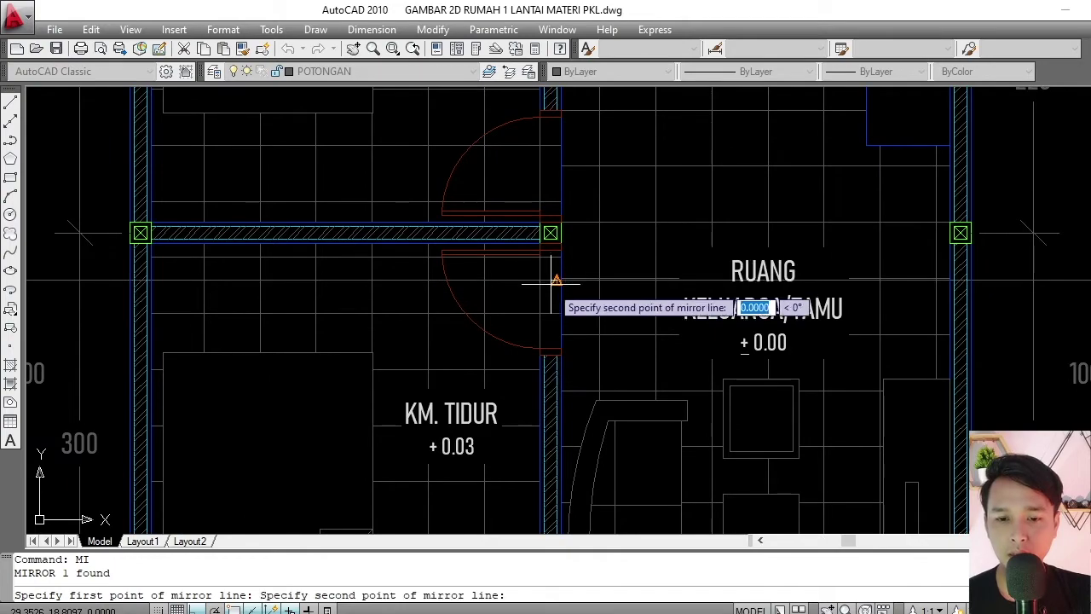
pyautogui.scroll(3, 540, 294)
pyautogui.click(544, 323)
pyautogui.scroll(-4, 548, 287)
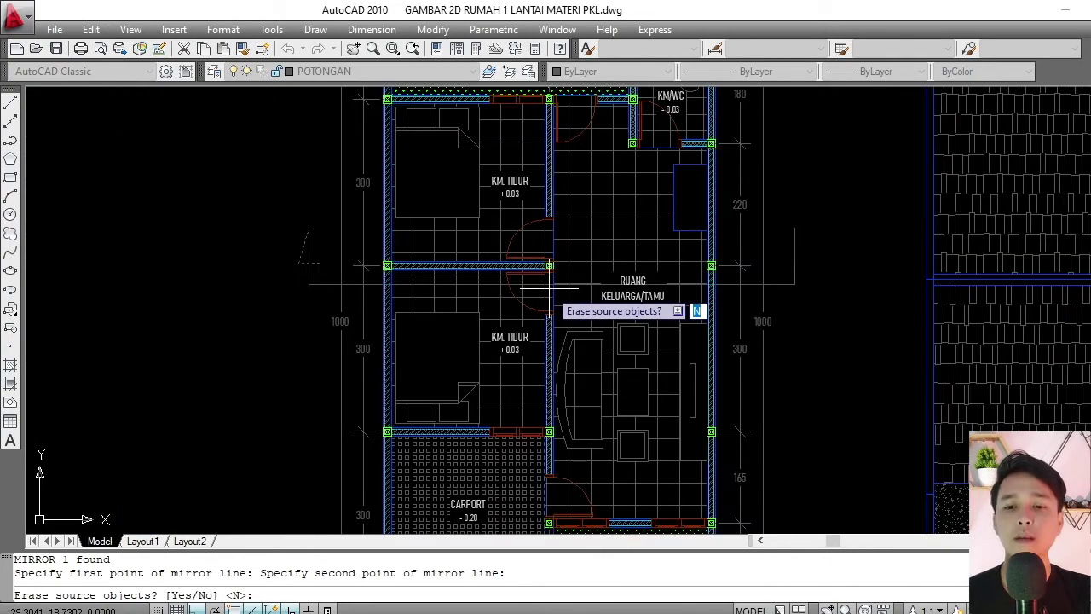
pyautogui.press('Return')
pyautogui.scroll(2, 827, 241)
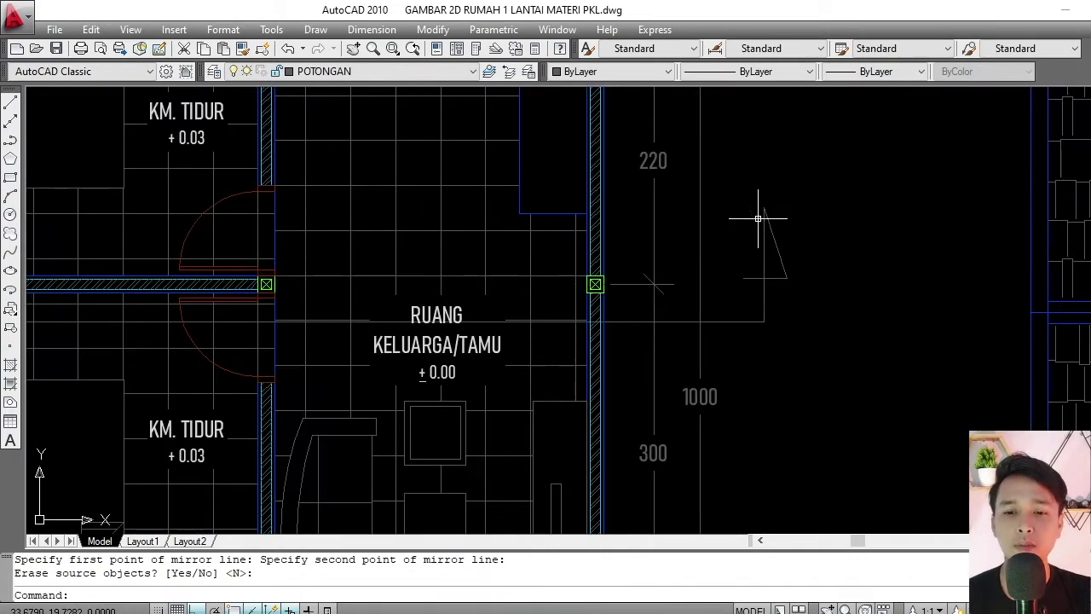
pyautogui.scroll(-4, 761, 214)
pyautogui.scroll(2, 595, 284)
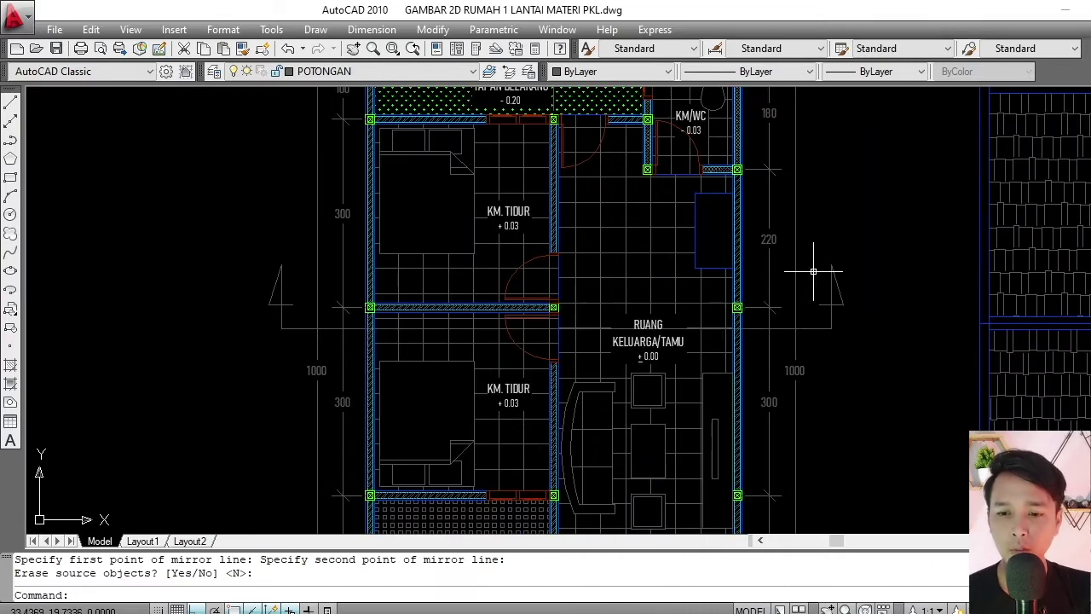
pyautogui.scroll(5, 514, 228)
pyautogui.click(522, 220)
pyautogui.press('Escape')
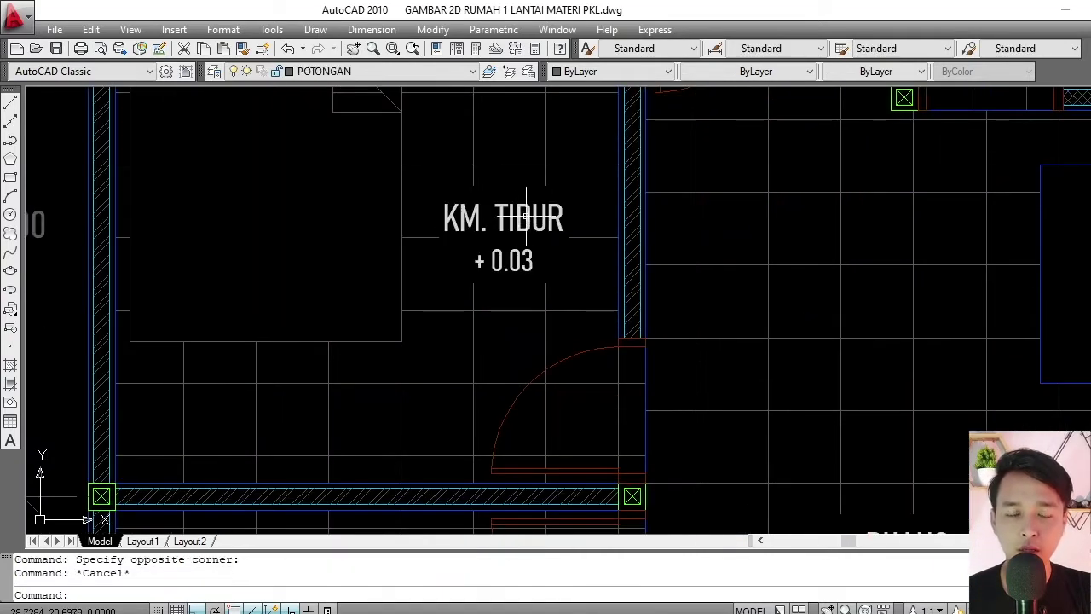
pyautogui.scroll(-4, 531, 218)
pyautogui.scroll(3, 532, 218)
pyautogui.click(557, 179)
pyautogui.click(535, 207)
pyautogui.press('Escape')
pyautogui.scroll(-2, 560, 204)
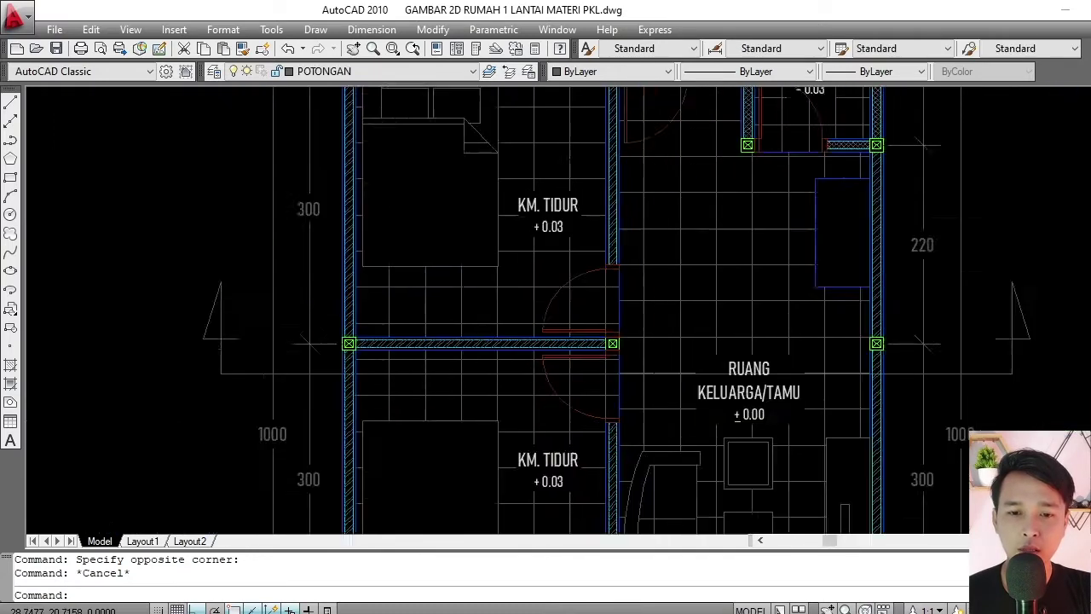
# Copy the upper bedroom's KM. TIDUR label, with ortho off, to just above the tip of the section line's left arrowhead.
pyautogui.scroll(-2, 563, 205)
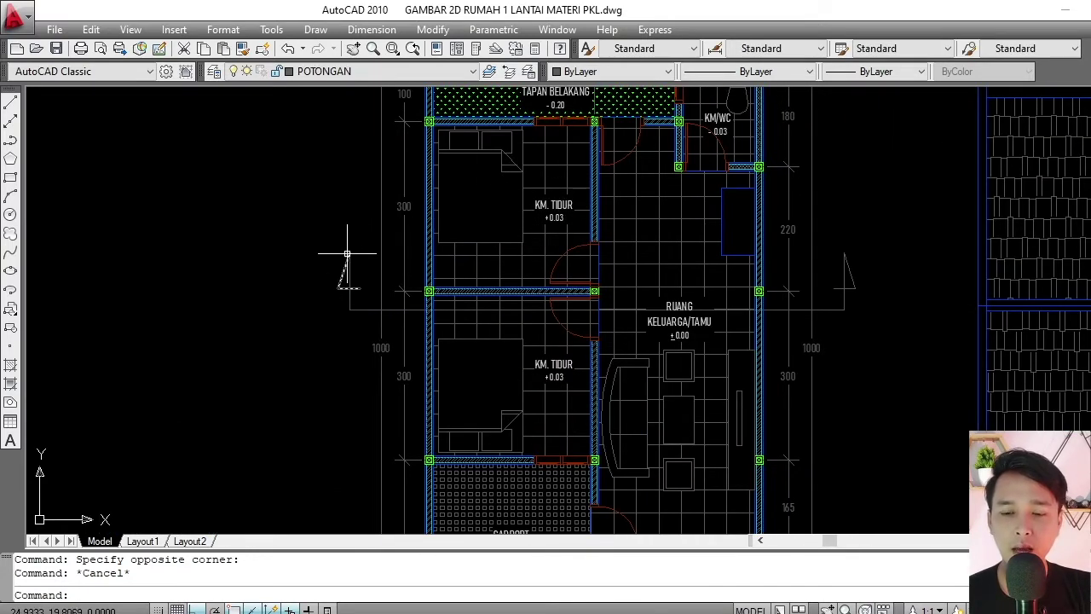
pyautogui.scroll(3, 567, 202)
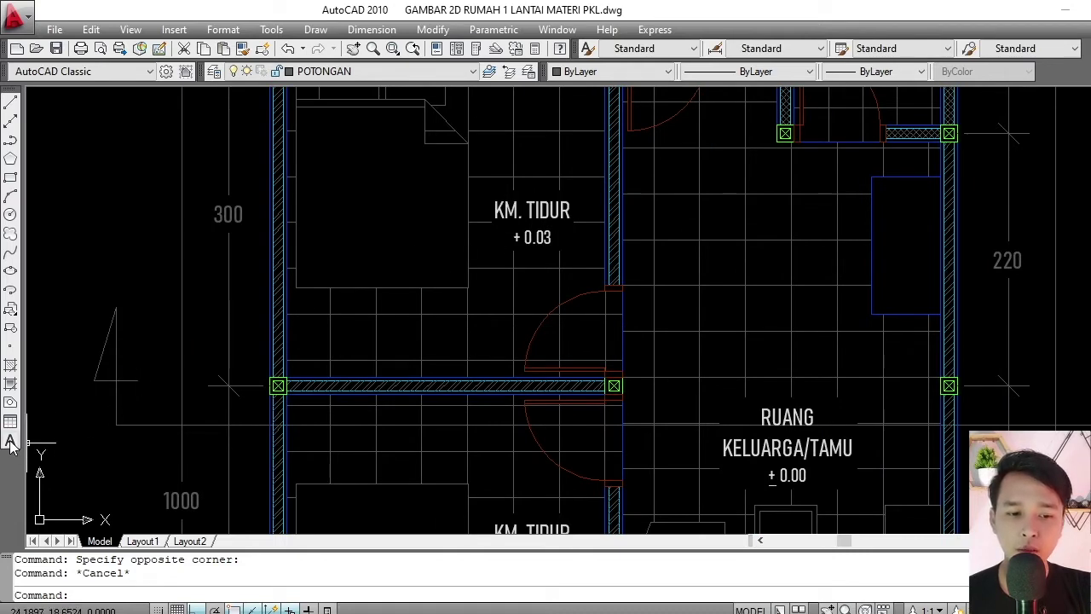
pyautogui.click(532, 210)
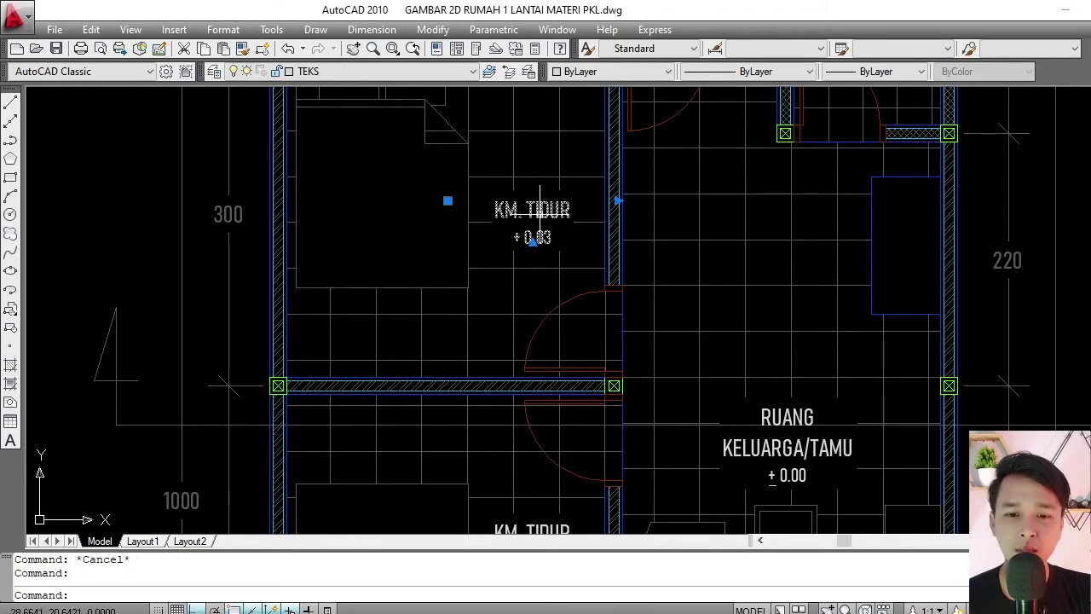
pyautogui.press('Escape')
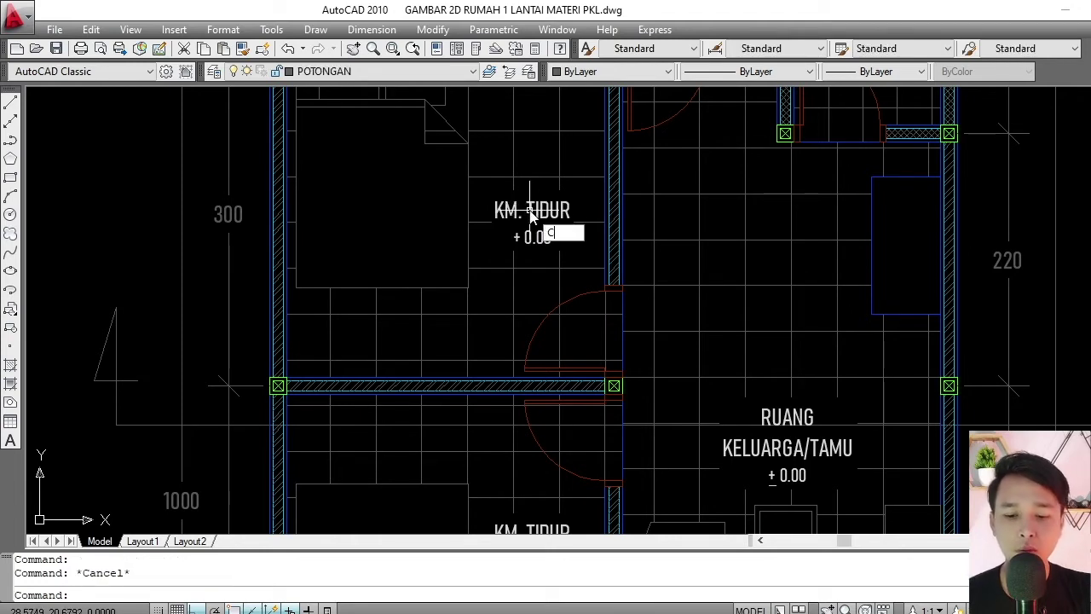
pyautogui.press('Return')
pyautogui.scroll(2, 529, 210)
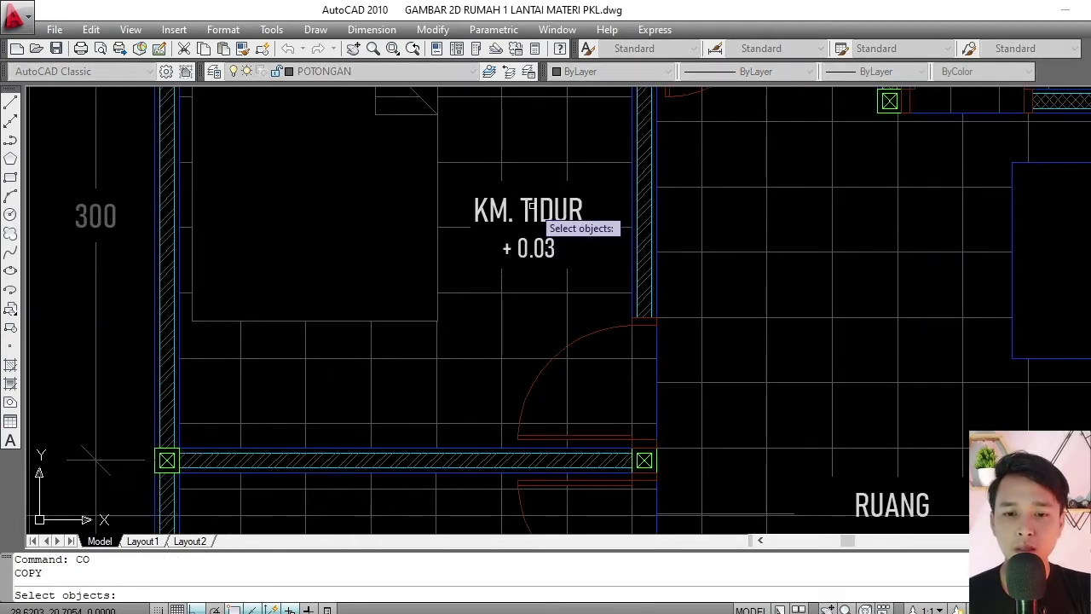
pyautogui.click(529, 210)
pyautogui.press('Return')
pyautogui.click(527, 218)
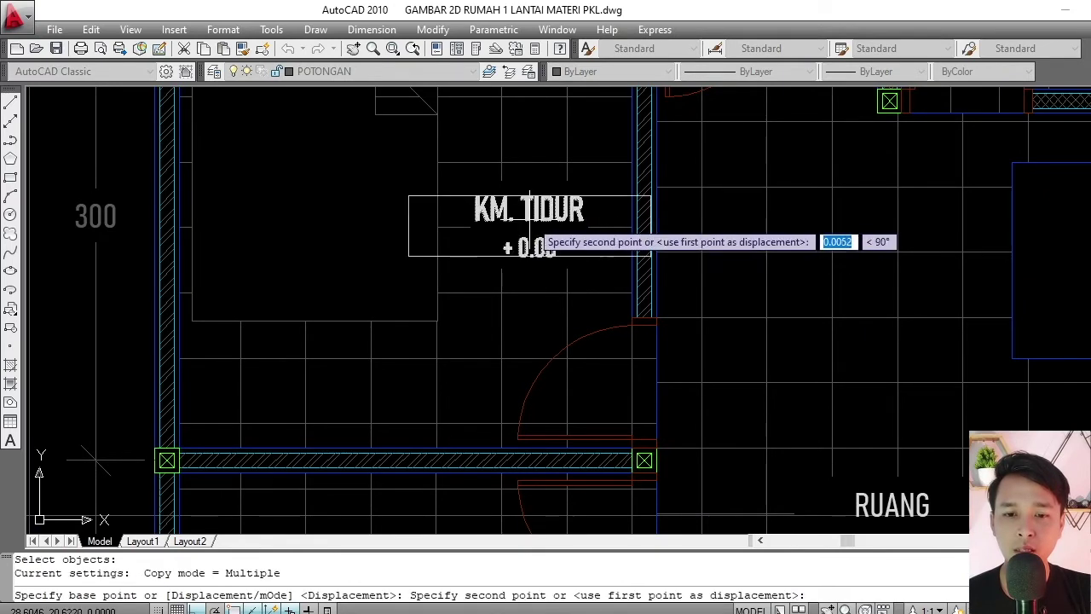
pyautogui.scroll(-3, 502, 194)
pyautogui.scroll(1, 408, 218)
pyautogui.scroll(2, 319, 185)
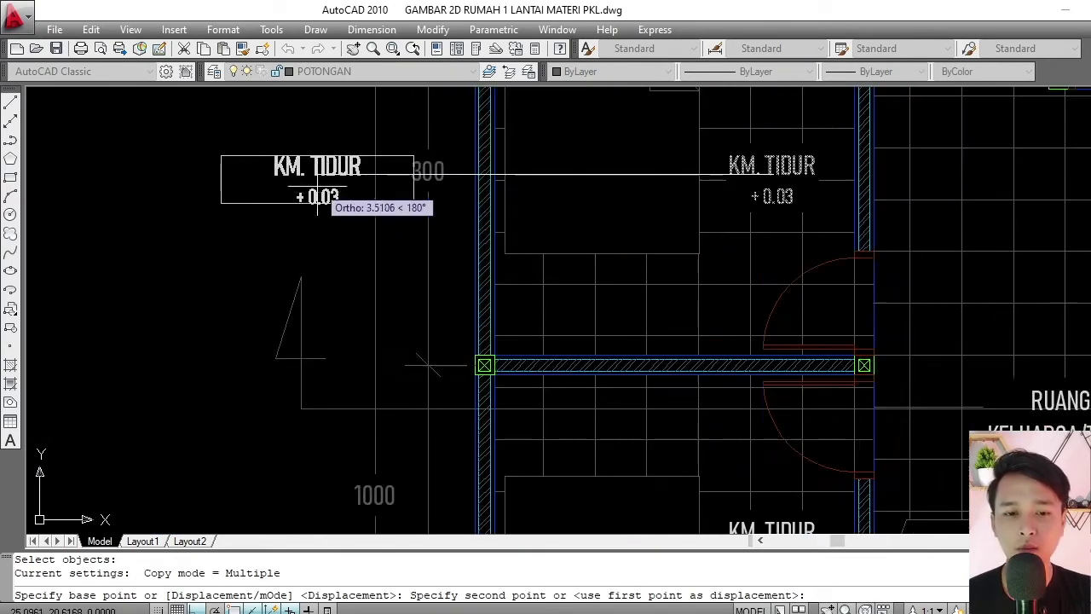
pyautogui.press('F8')
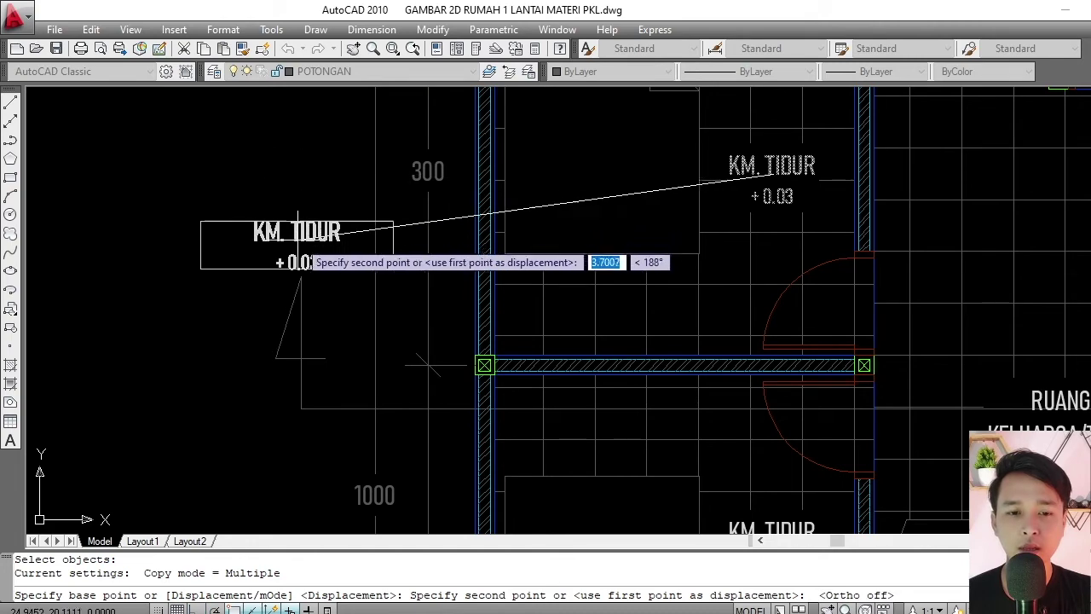
pyautogui.scroll(2, 294, 228)
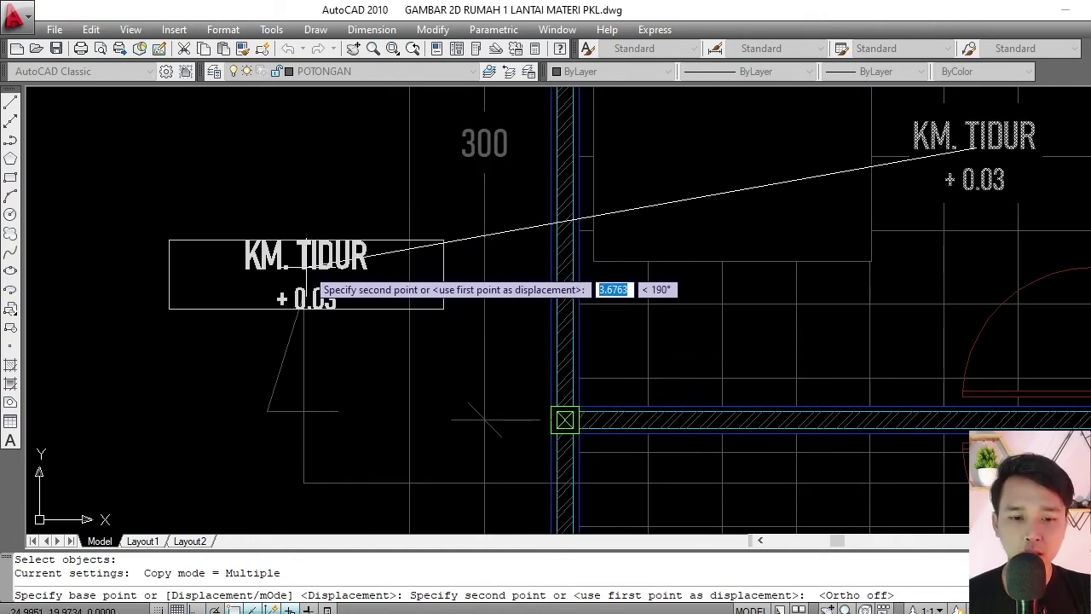
pyautogui.click(306, 255)
pyautogui.press('Return')
# Replace the text of the copied label above the left arrowhead with A.
pyautogui.scroll(2, 306, 255)
pyautogui.click(305, 252)
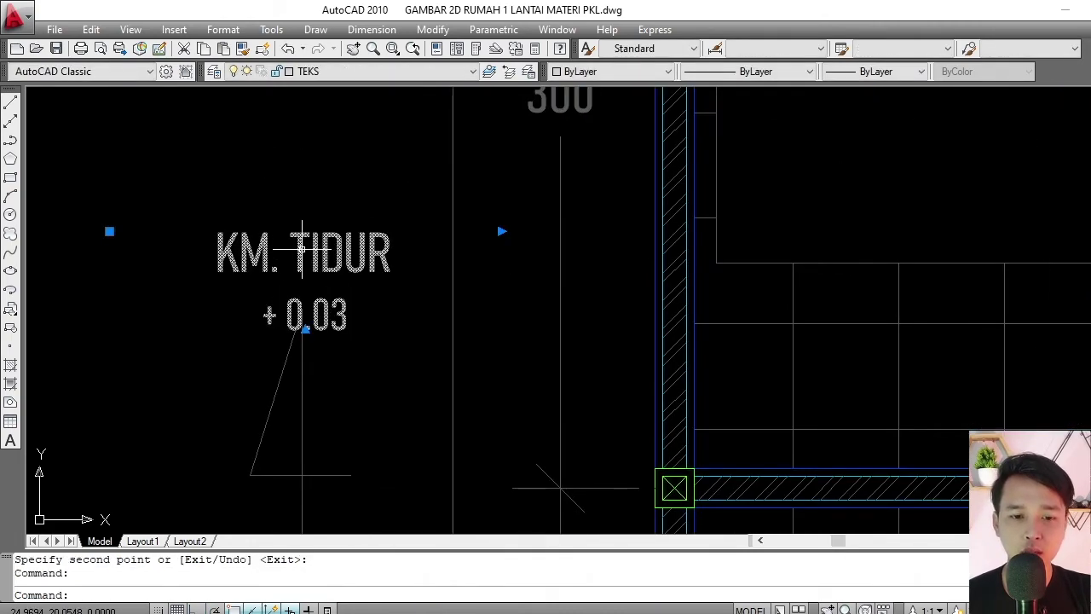
pyautogui.doubleClick(305, 253)
pyautogui.write('A')
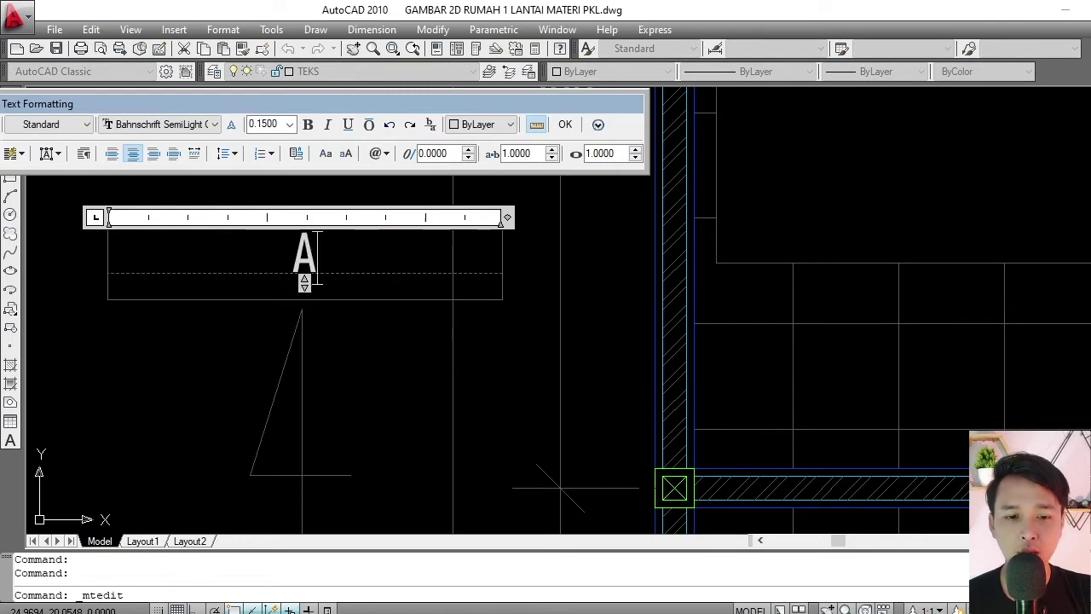
pyautogui.click(349, 336)
pyautogui.scroll(-5, 350, 336)
pyautogui.scroll(5, 294, 256)
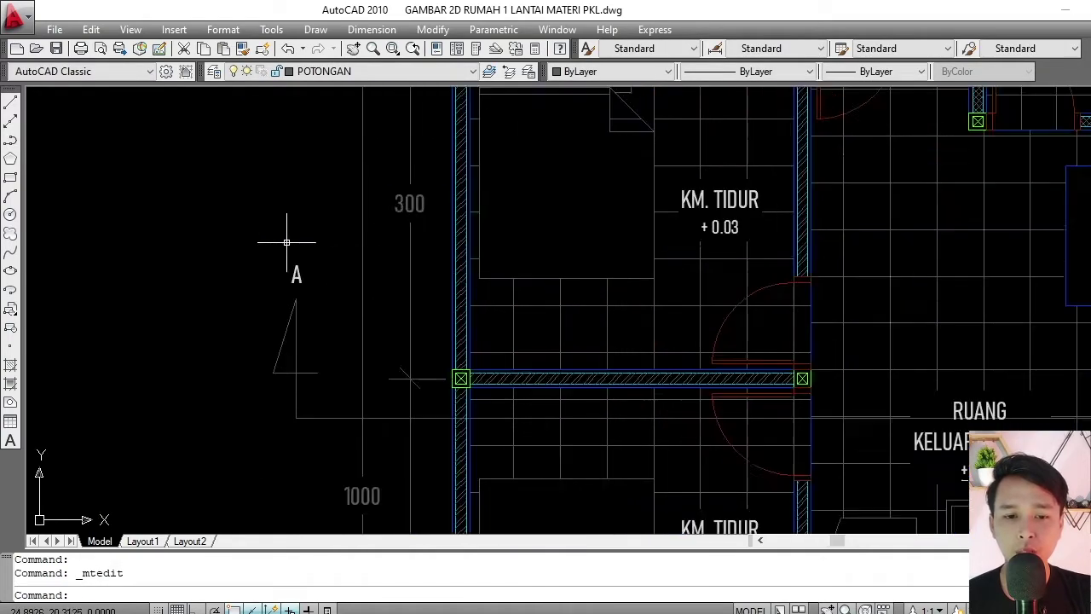
# Set the text height of the letter A above the left arrowhead to 0.3.
pyautogui.click(294, 273)
pyautogui.click(280, 276)
pyautogui.scroll(3, 280, 276)
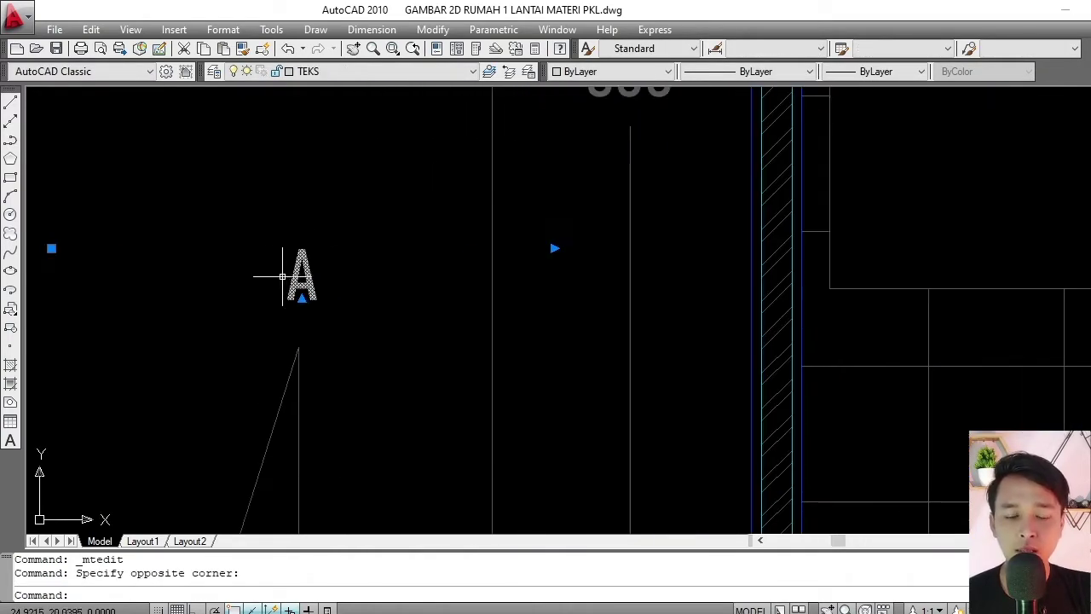
pyautogui.scroll(-4, 306, 271)
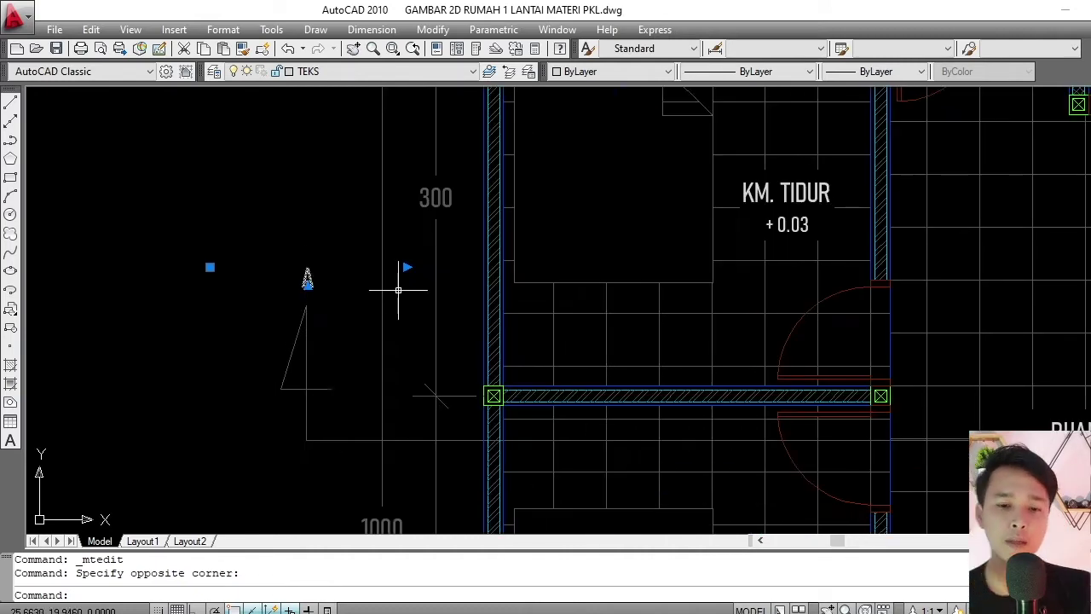
pyautogui.moveTo(369, 280); pyautogui.dragTo(309, 279, button='middle')
pyautogui.scroll(-2, 432, 231)
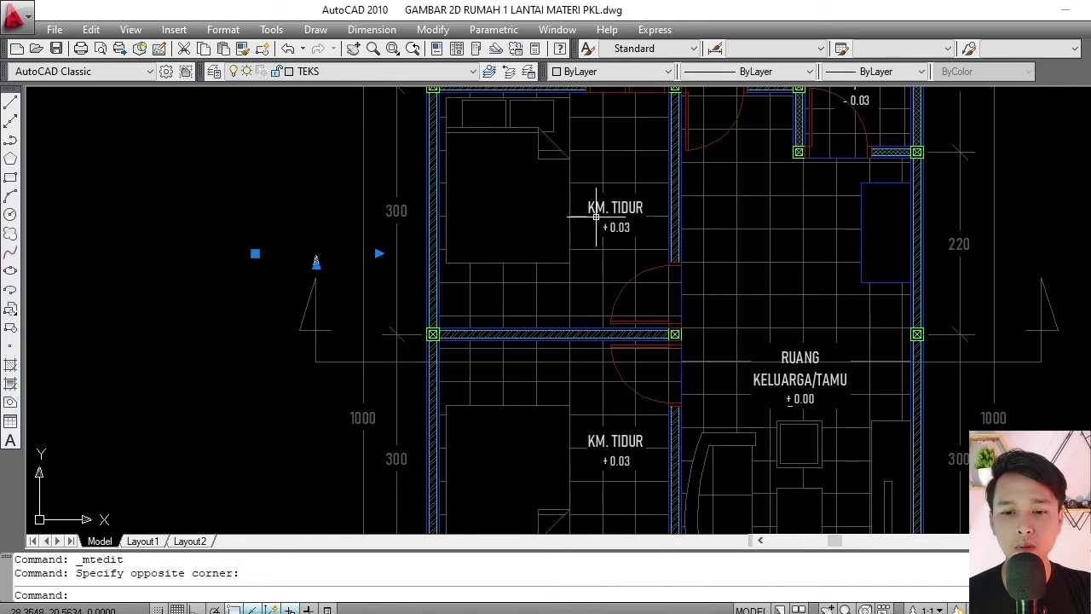
pyautogui.scroll(3, 303, 261)
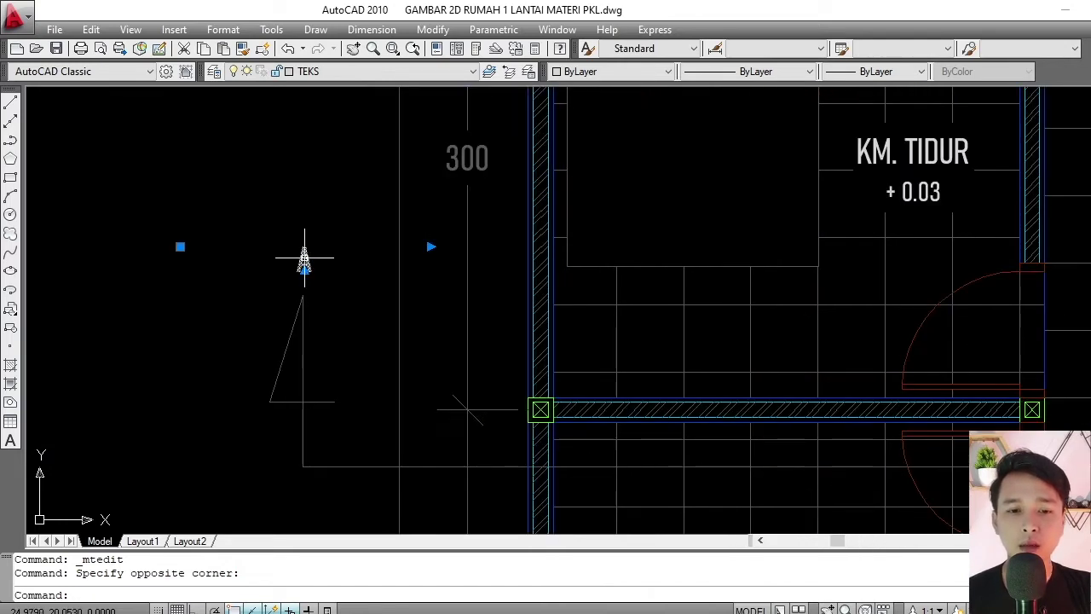
pyautogui.scroll(3, 306, 262)
pyautogui.press('Escape')
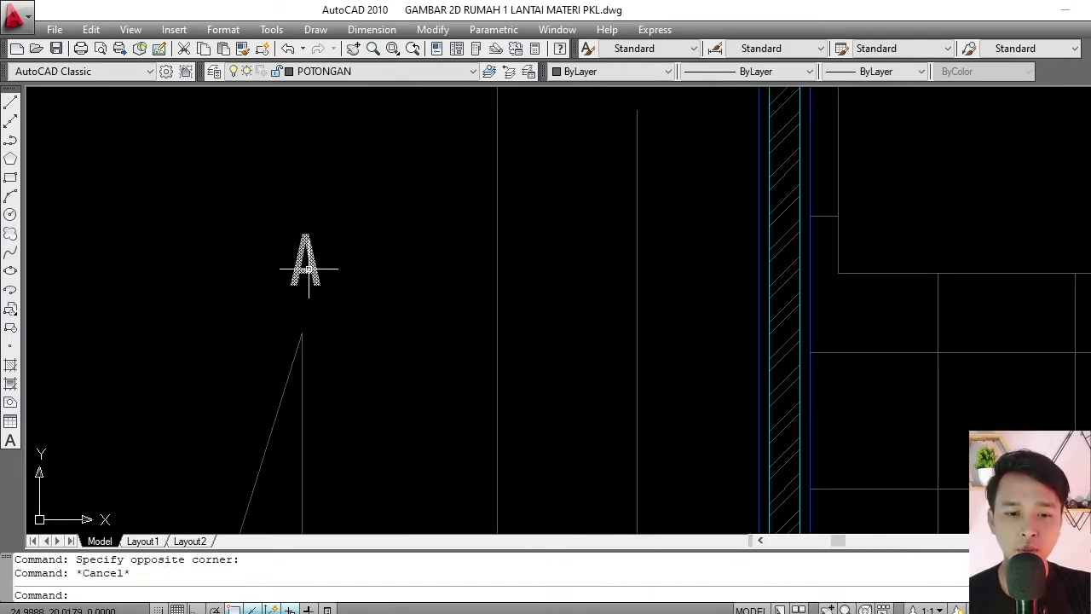
pyautogui.doubleClick(305, 265)
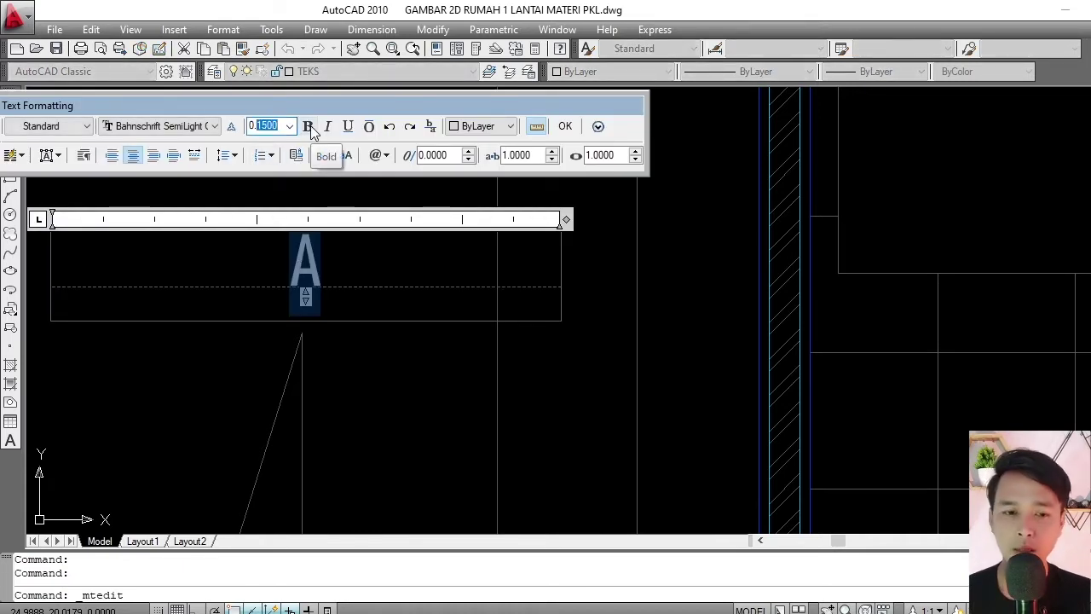
pyautogui.write('0.3')
pyautogui.press('Return')
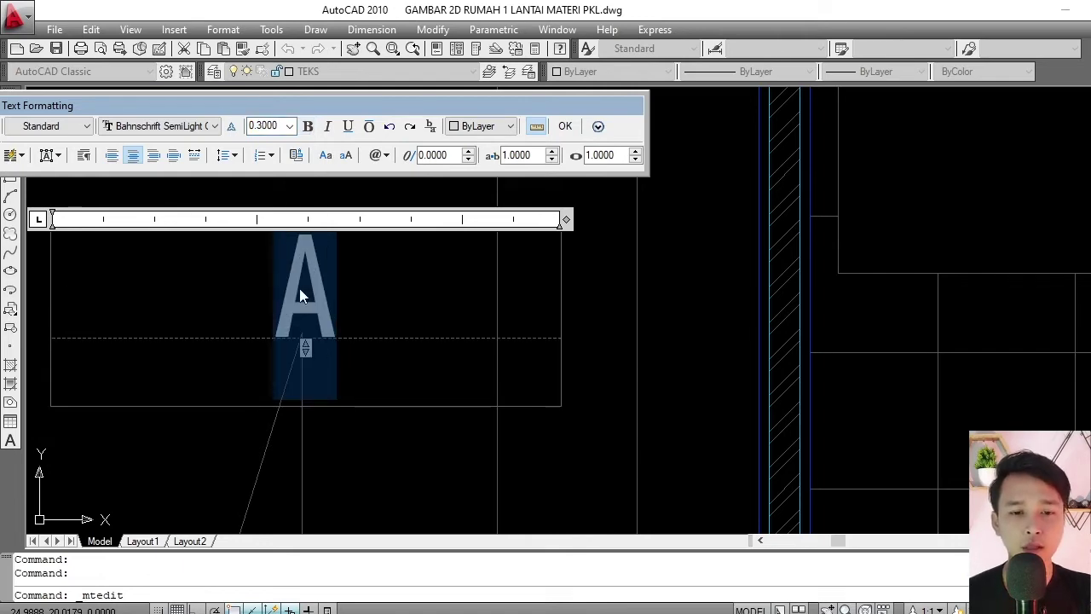
pyautogui.click(363, 447)
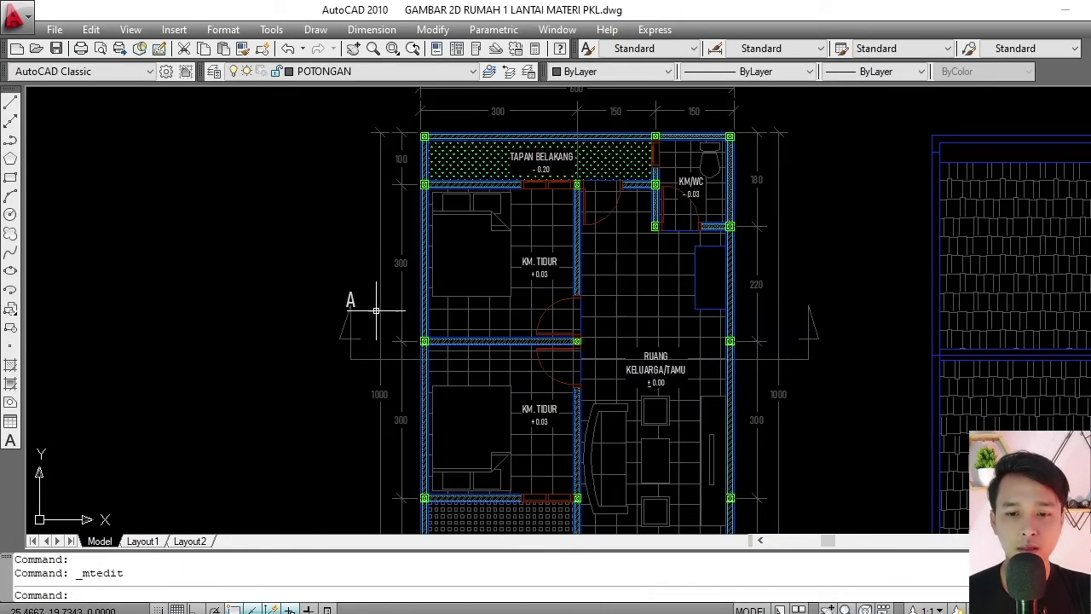
# Move the letter A slightly upward so it clears the left arrowhead's tip.
pyautogui.scroll(-3, 400, 290)
pyautogui.scroll(8, 352, 226)
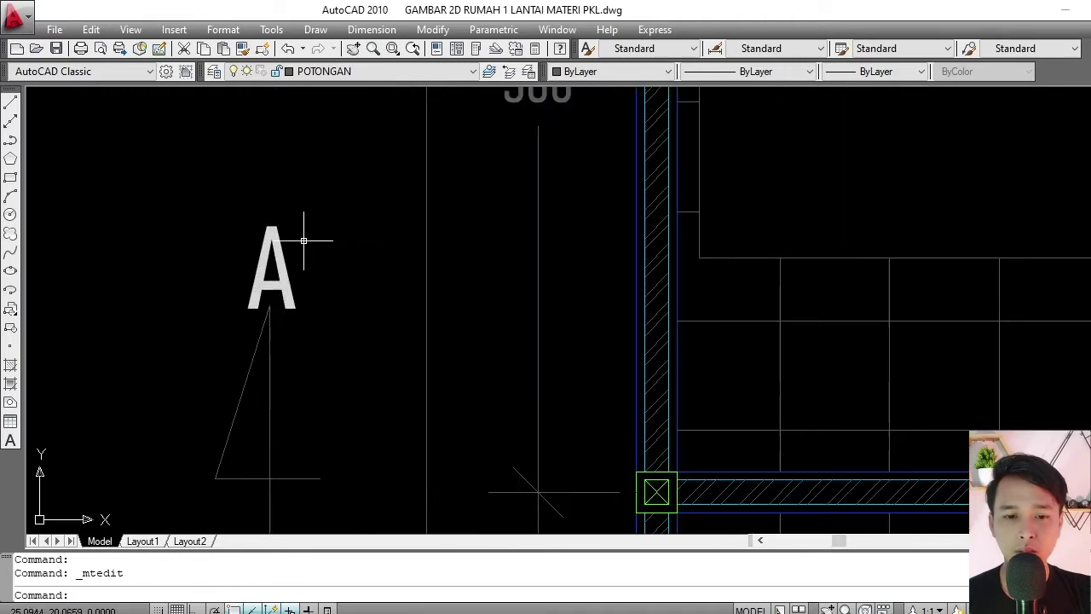
pyautogui.click(303, 241)
pyautogui.click(275, 304)
pyautogui.scroll(3, 290, 285)
pyautogui.write('M')
pyautogui.press('Return')
pyautogui.click(437, 343)
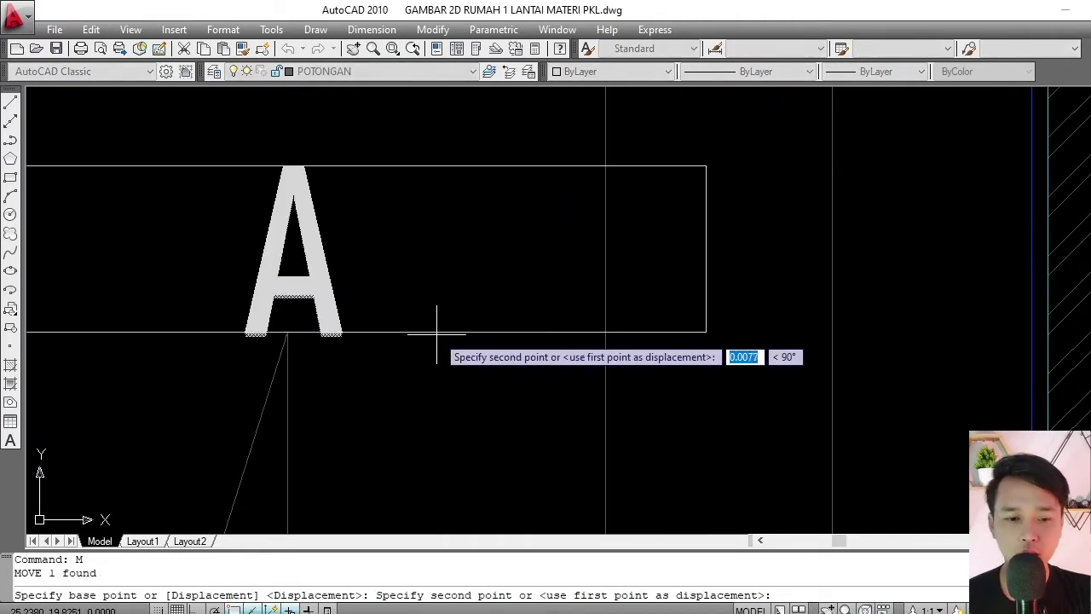
pyautogui.click(435, 327)
pyautogui.scroll(-5, 351, 261)
pyautogui.scroll(3, 369, 277)
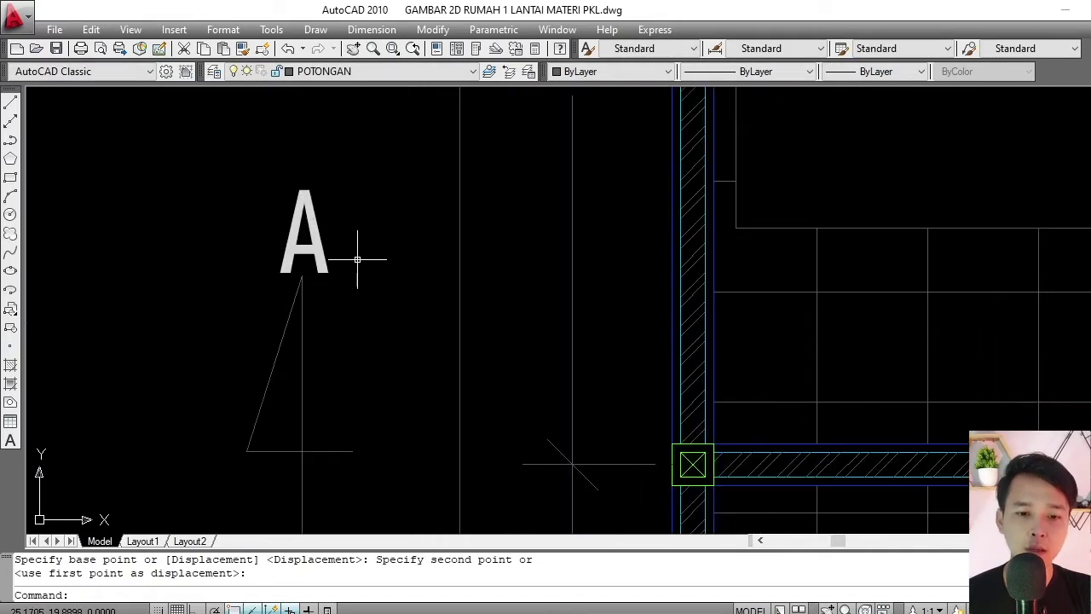
# Copy the letter A horizontally from the left arrowhead's tip to the right arrowhead's tip.
pyautogui.click(340, 219)
pyautogui.click(303, 241)
pyautogui.press('Escape')
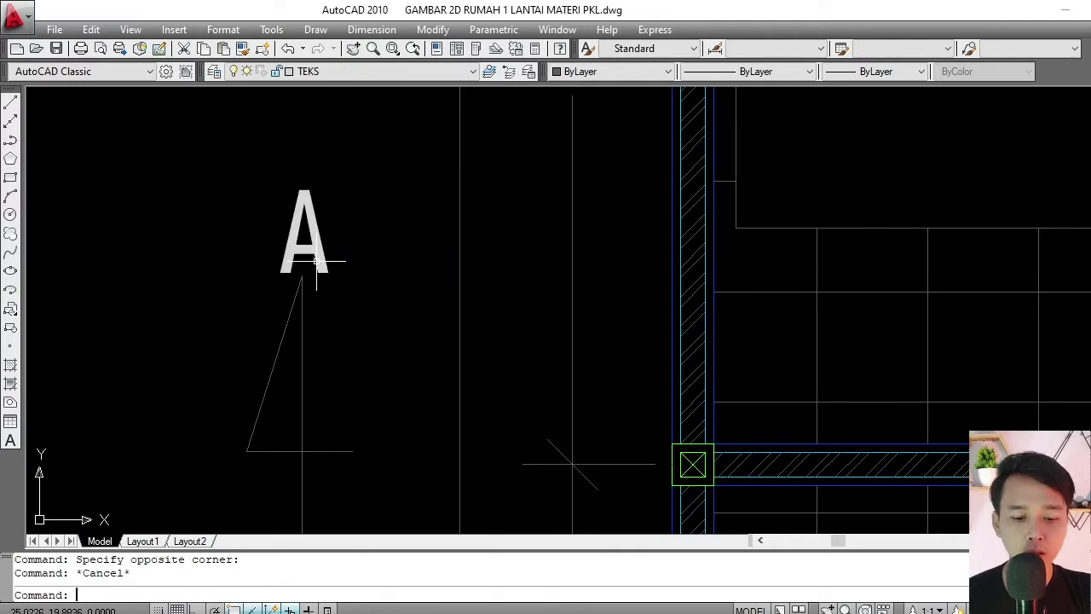
pyautogui.write('CO')
pyautogui.press('Return')
pyautogui.click(307, 251)
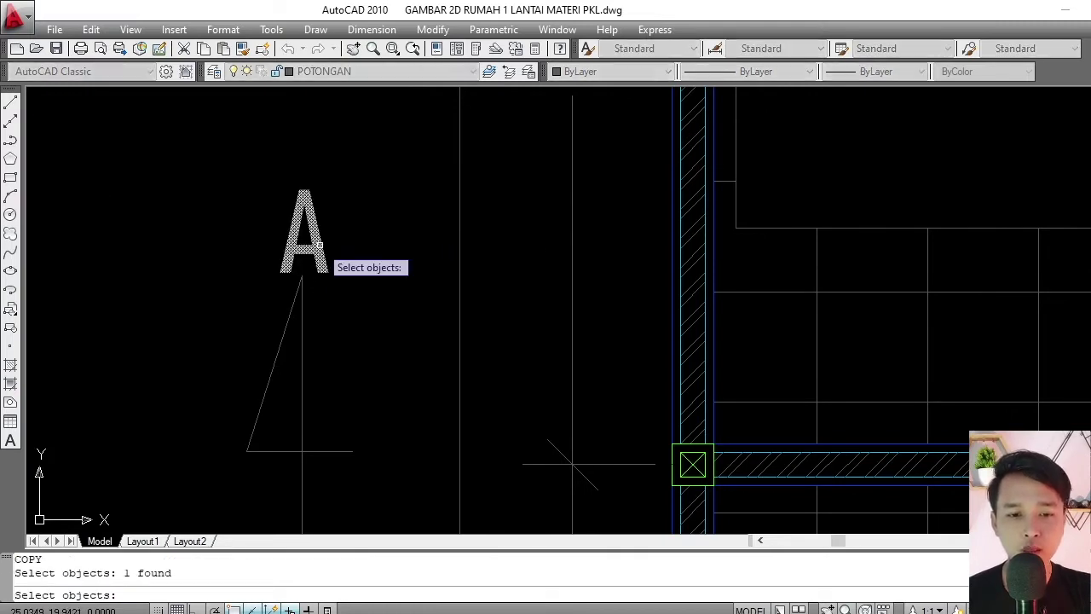
pyautogui.press('Return')
pyautogui.click(302, 276)
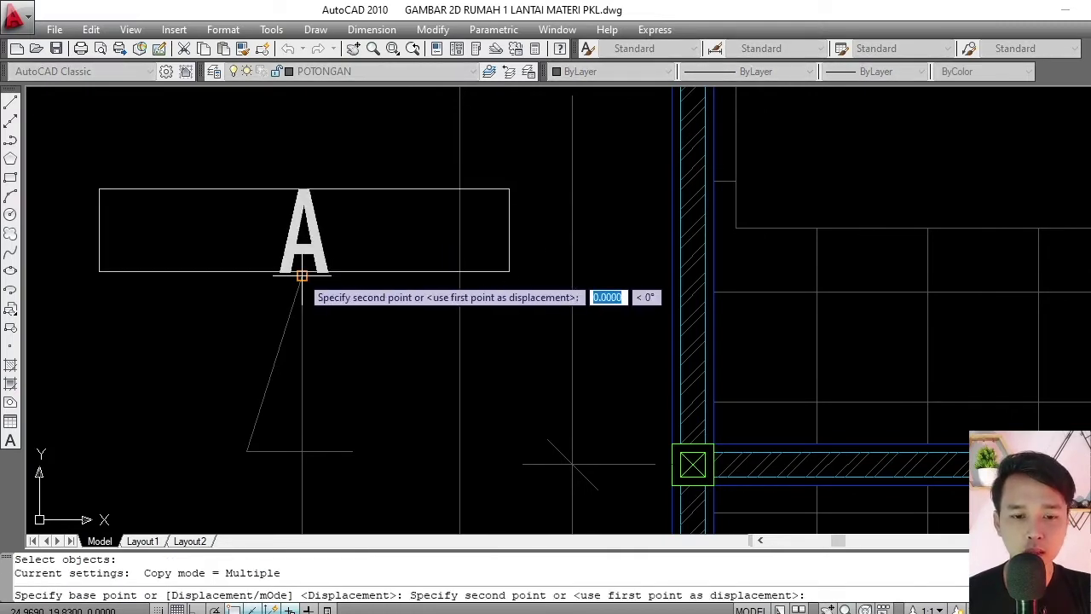
pyautogui.scroll(-8, 302, 273)
pyautogui.scroll(8, 648, 241)
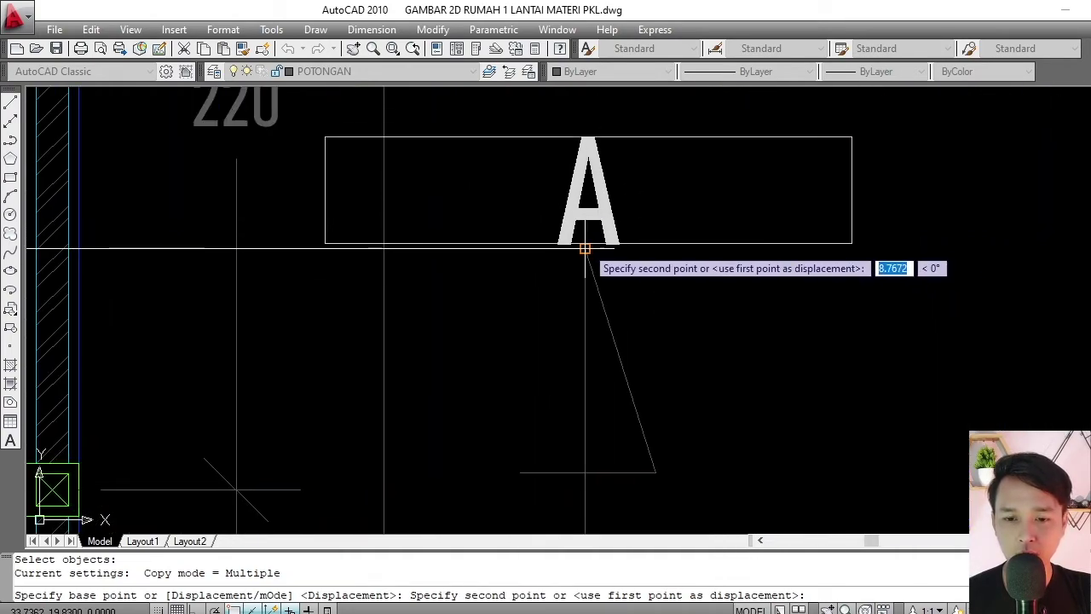
pyautogui.click(585, 249)
pyautogui.press('Return')
# Examine the A-A section line, its arrowheads and letters in relation to the floor plan and the neighbouring views.
pyautogui.scroll(-8, 585, 248)
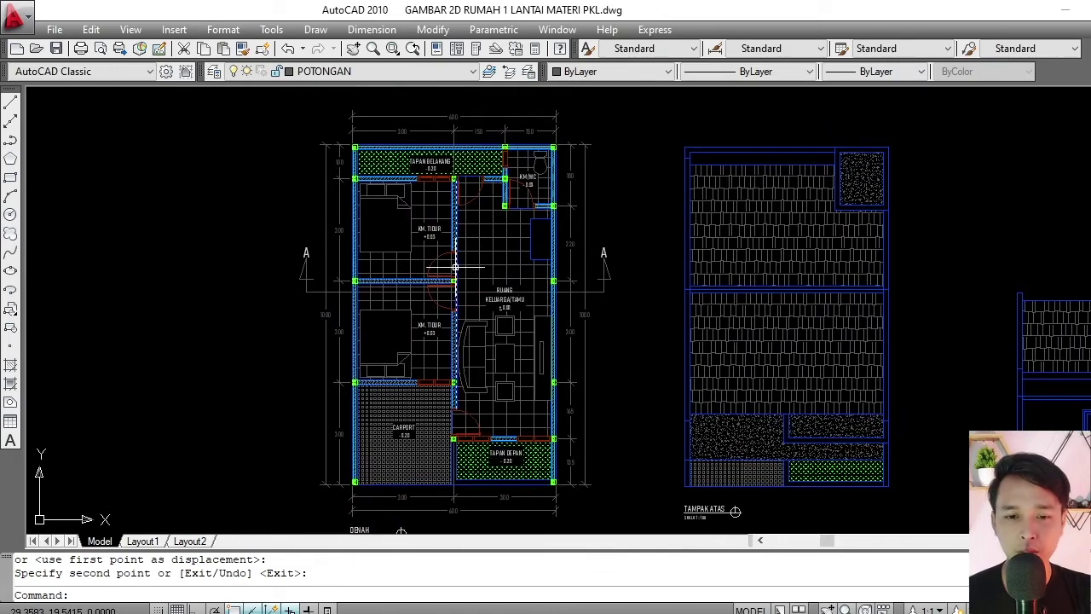
pyautogui.scroll(-4, 464, 266)
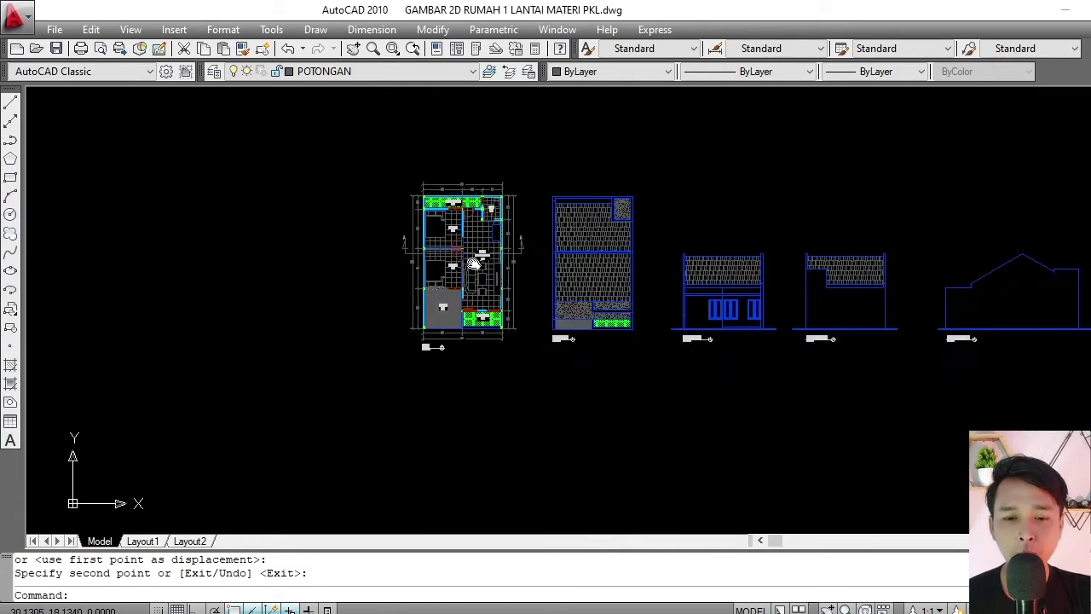
pyautogui.scroll(3, 474, 264)
pyautogui.moveTo(393, 223); pyautogui.dragTo(397, 260, button='middle')
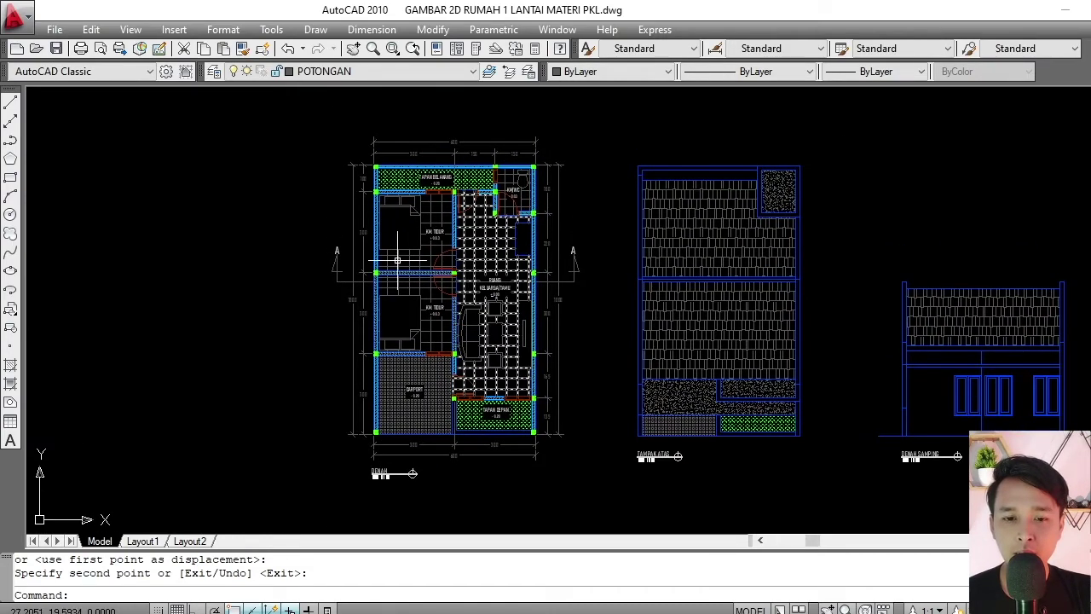
pyautogui.scroll(3, 397, 260)
pyautogui.scroll(-4, 426, 267)
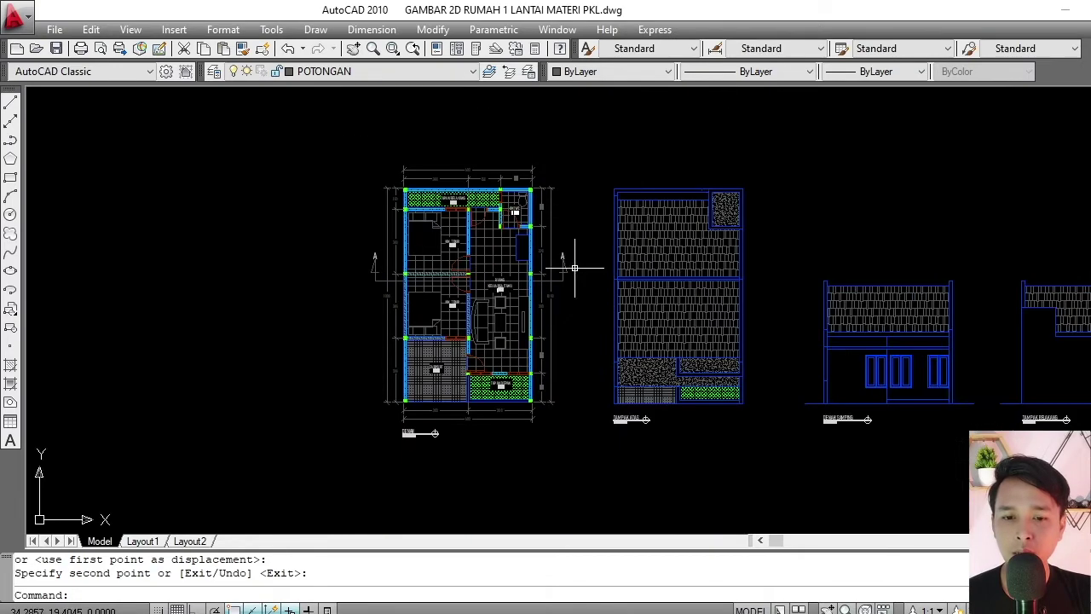
pyautogui.scroll(6, 567, 267)
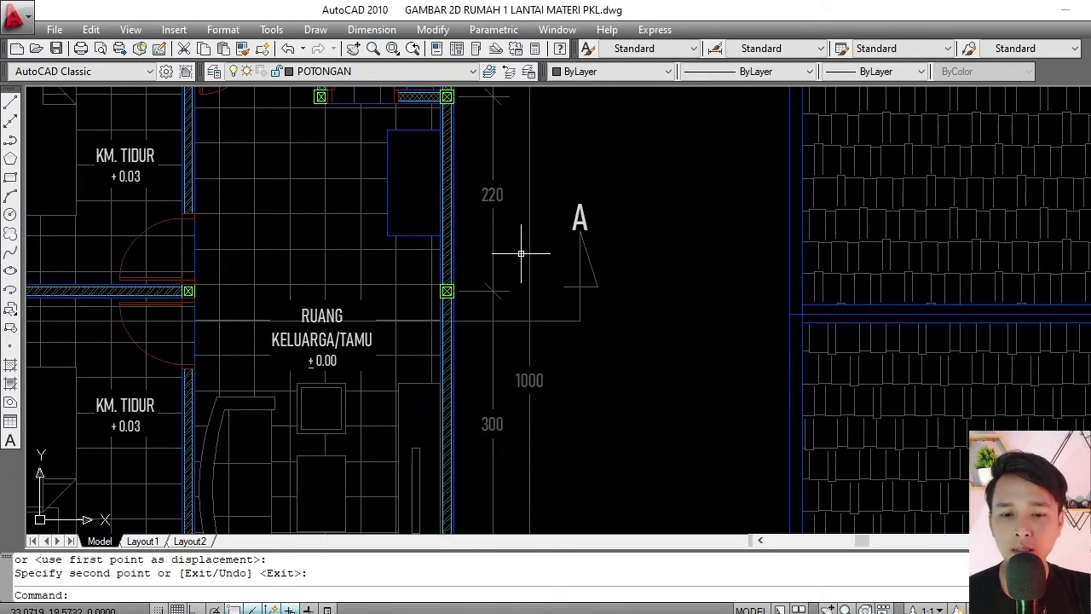
pyautogui.scroll(-4, 524, 260)
pyautogui.scroll(4, 531, 268)
pyautogui.click(611, 350)
pyautogui.click(553, 296)
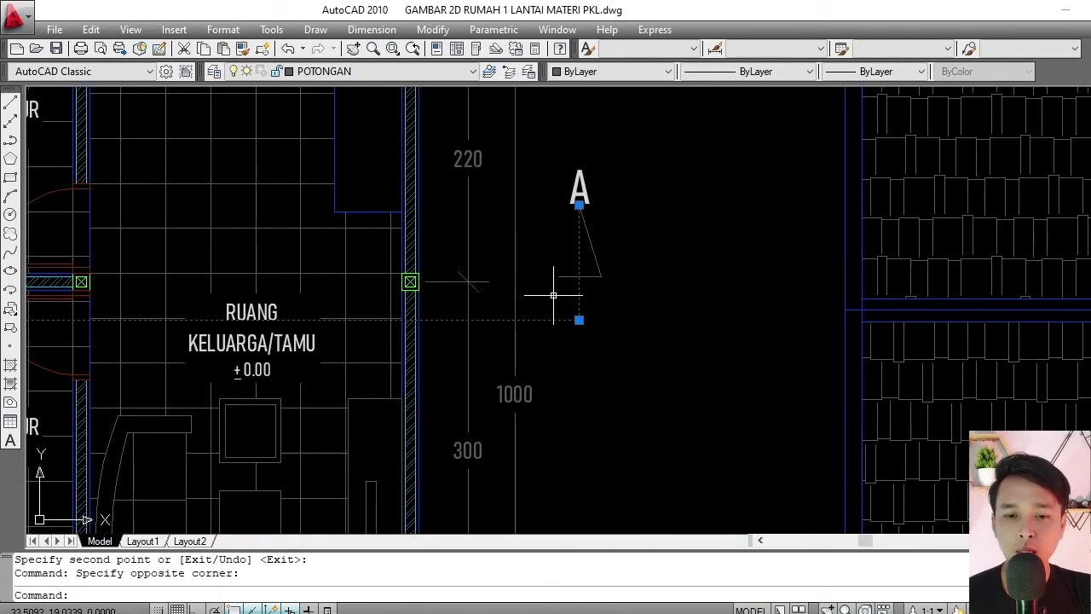
pyautogui.scroll(-3, 553, 296)
pyautogui.press('Escape')
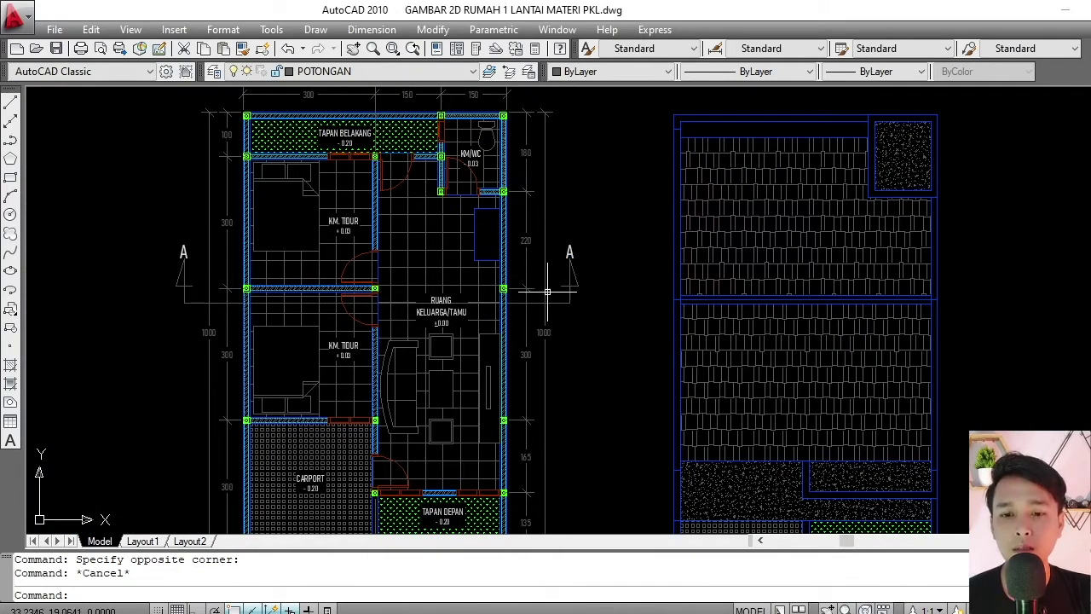
pyautogui.scroll(6, 569, 295)
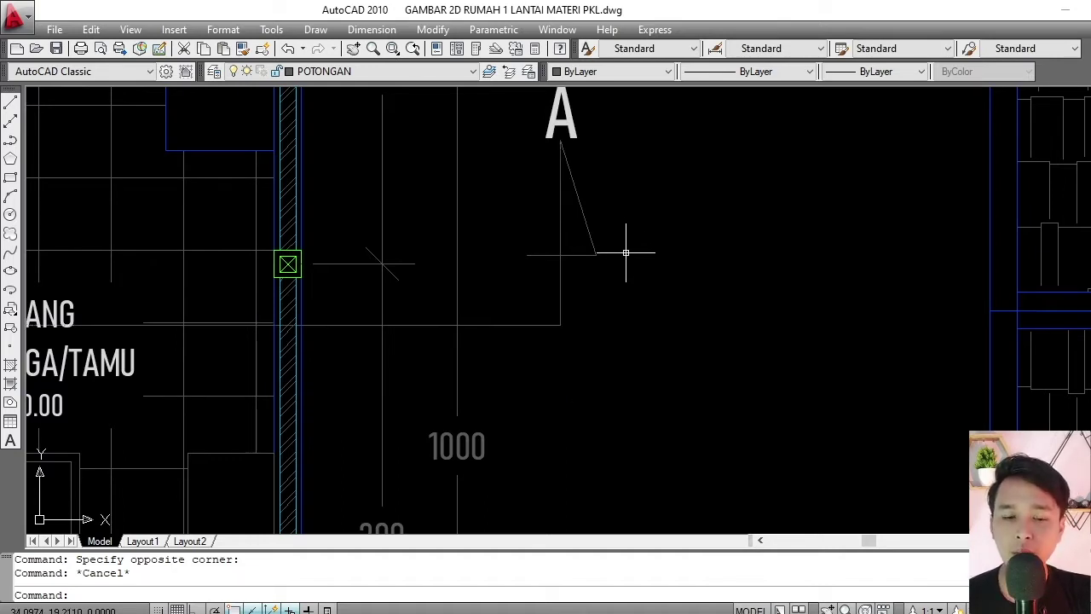
pyautogui.scroll(-4, 626, 254)
pyautogui.scroll(3, 625, 255)
pyautogui.click(633, 318)
pyautogui.click(596, 309)
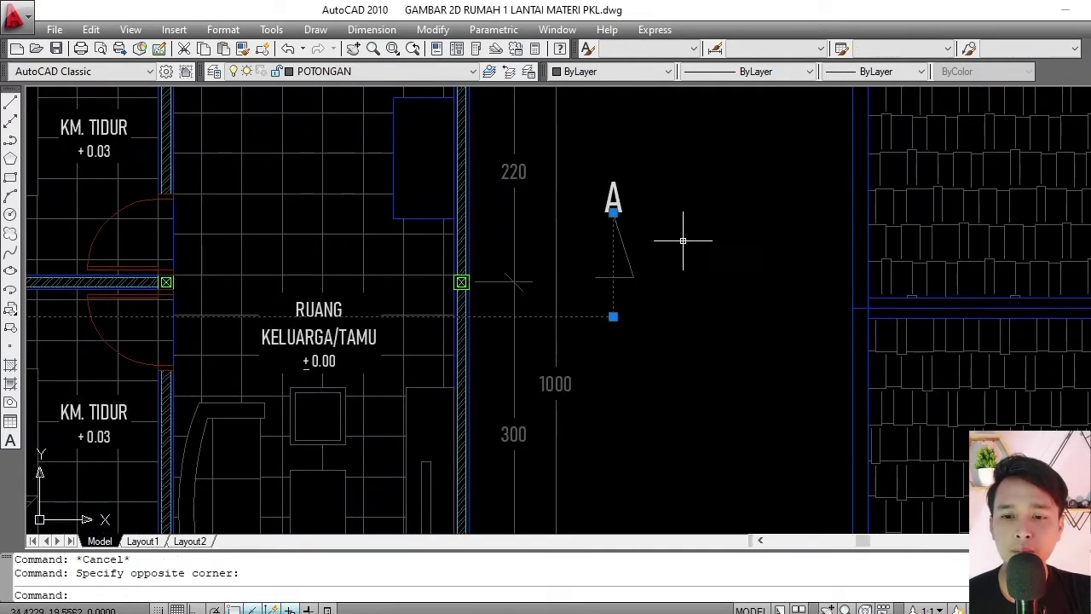
pyautogui.press('Escape')
pyautogui.click(773, 73)
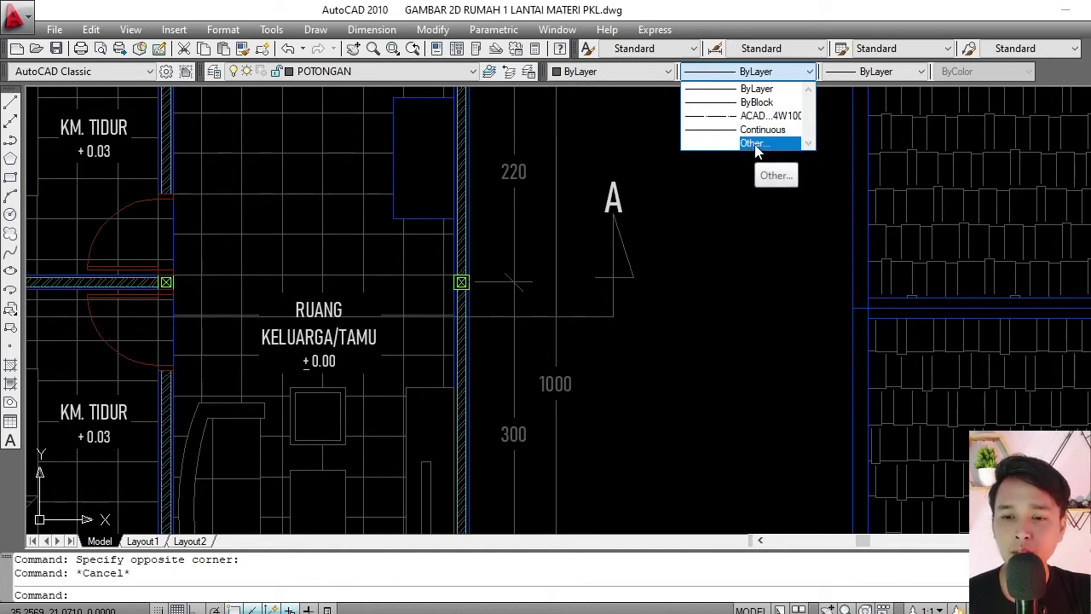
pyautogui.press('Escape')
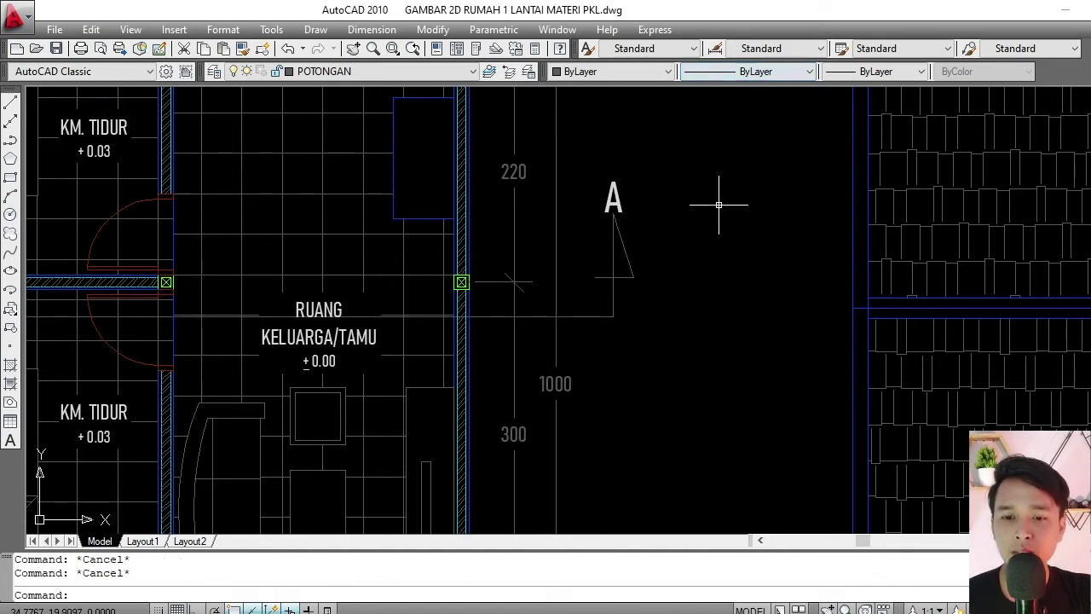
# Delete the ACAD_ISO04W100 linetype from the drawing's loaded linetypes.
pyautogui.click(769, 73)
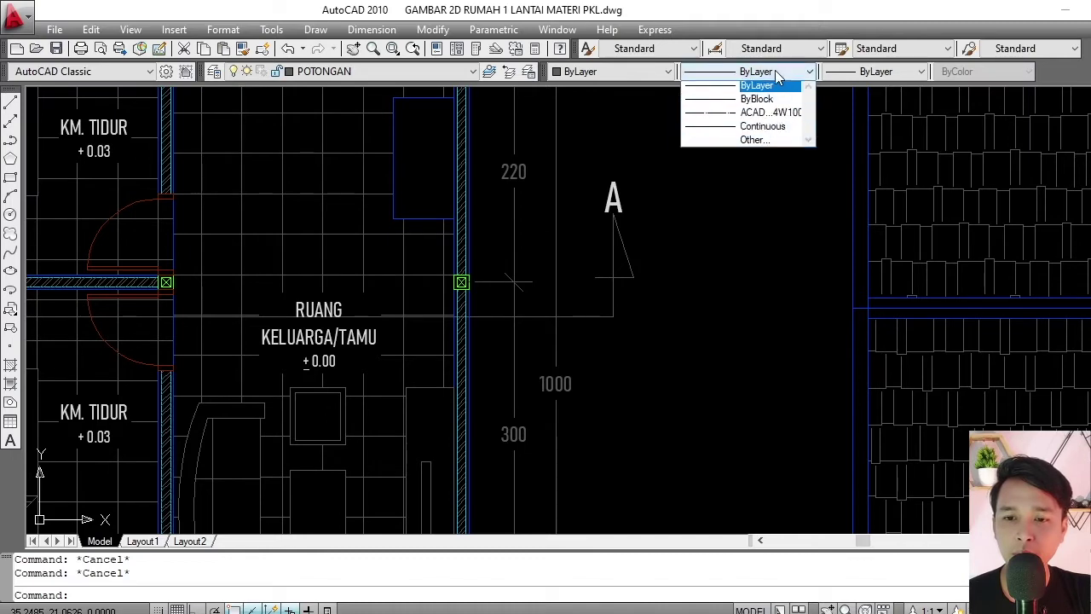
pyautogui.click(761, 145)
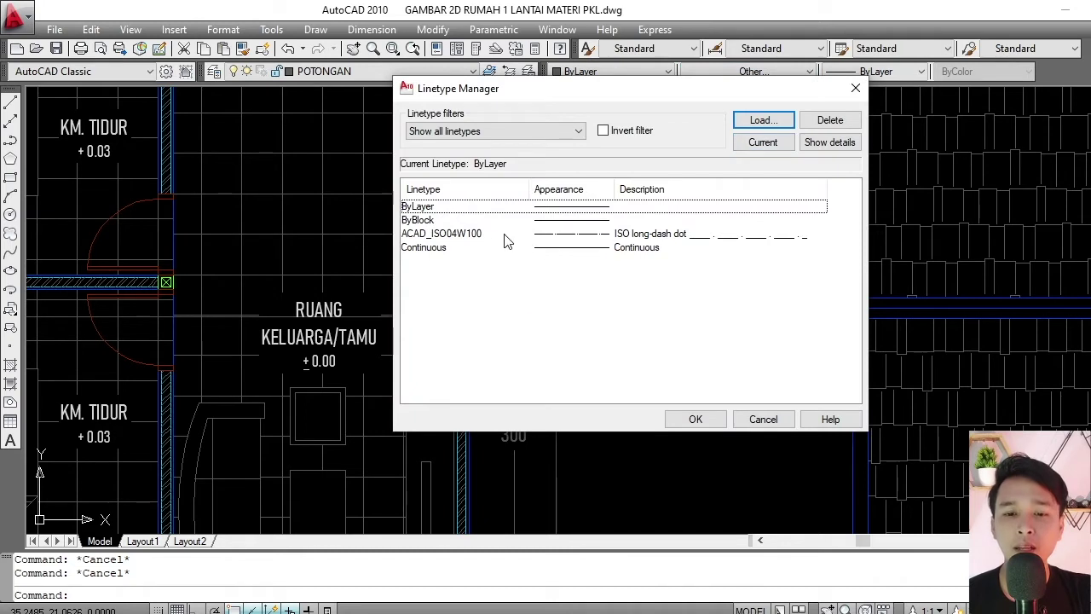
pyautogui.click(503, 234)
pyautogui.click(804, 126)
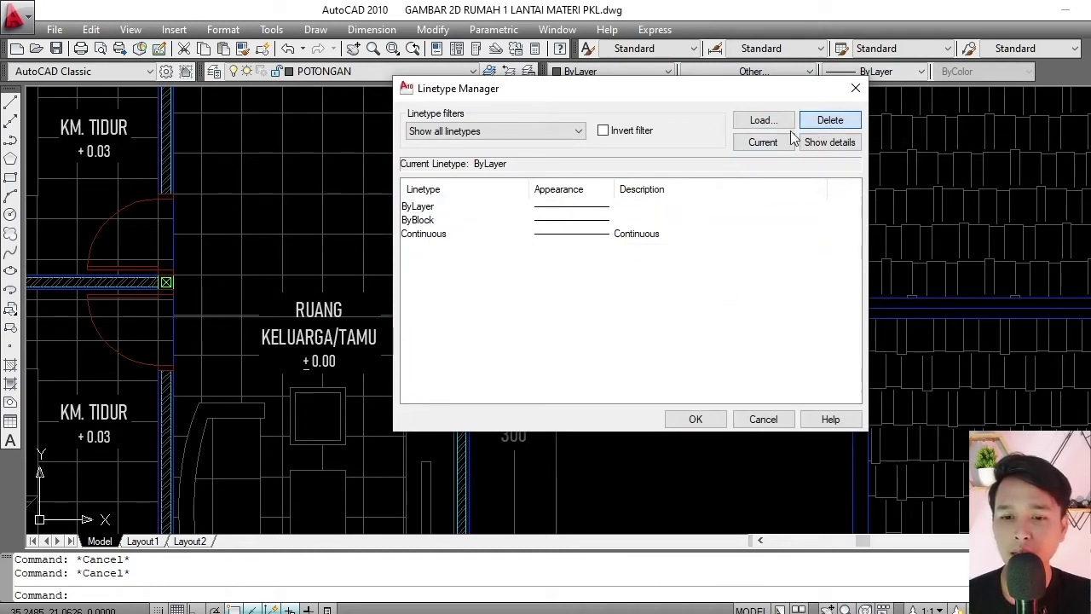
pyautogui.click(695, 418)
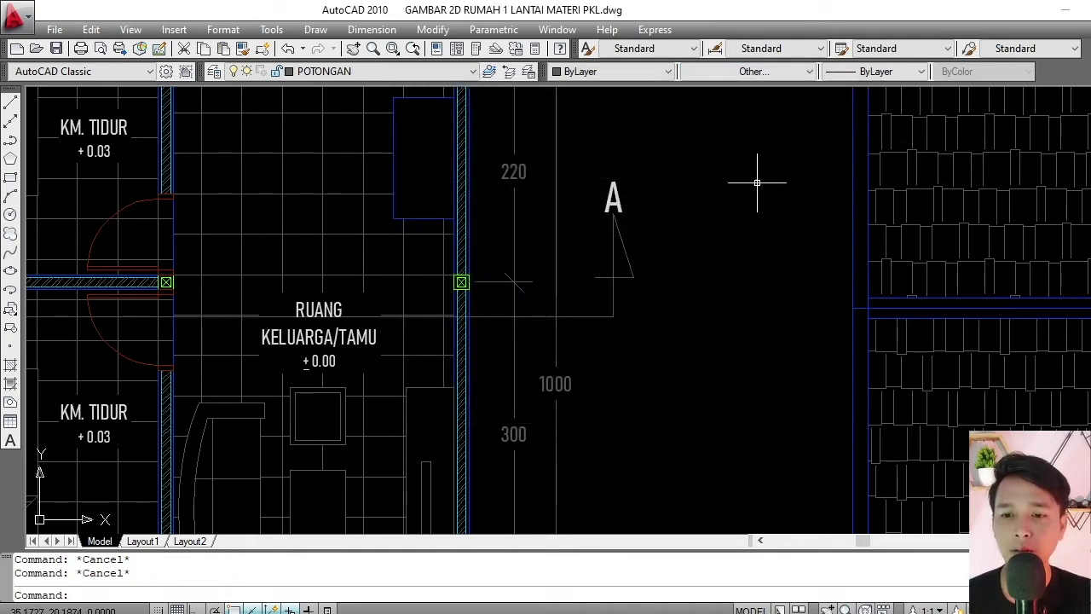
# Load the ACAD_ISO04W100 (ISO long-dash dot) linetype from acad.lin into the drawing.
pyautogui.click(755, 72)
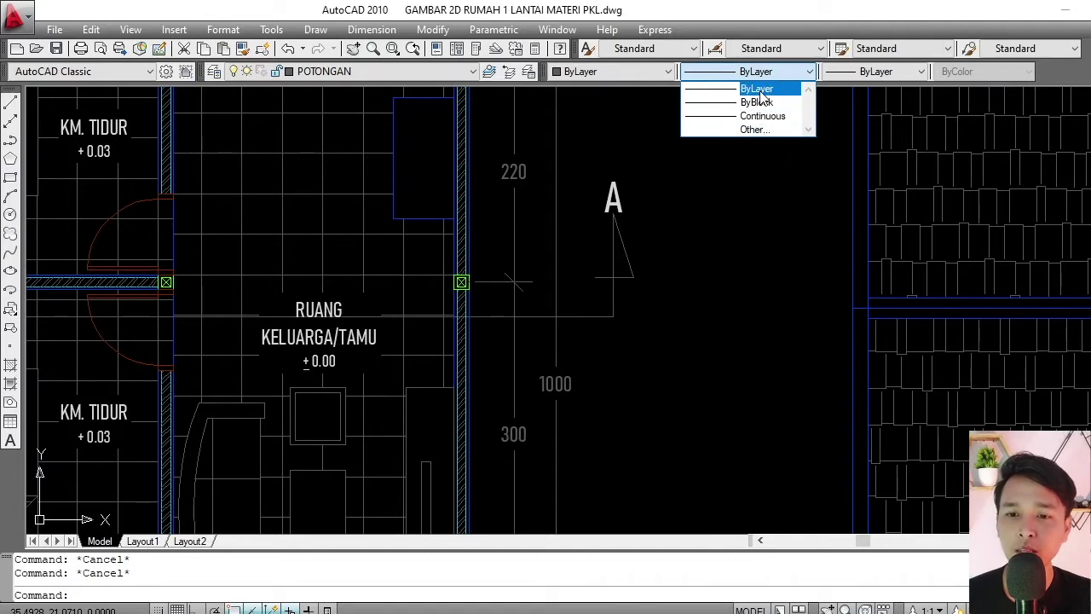
pyautogui.click(756, 130)
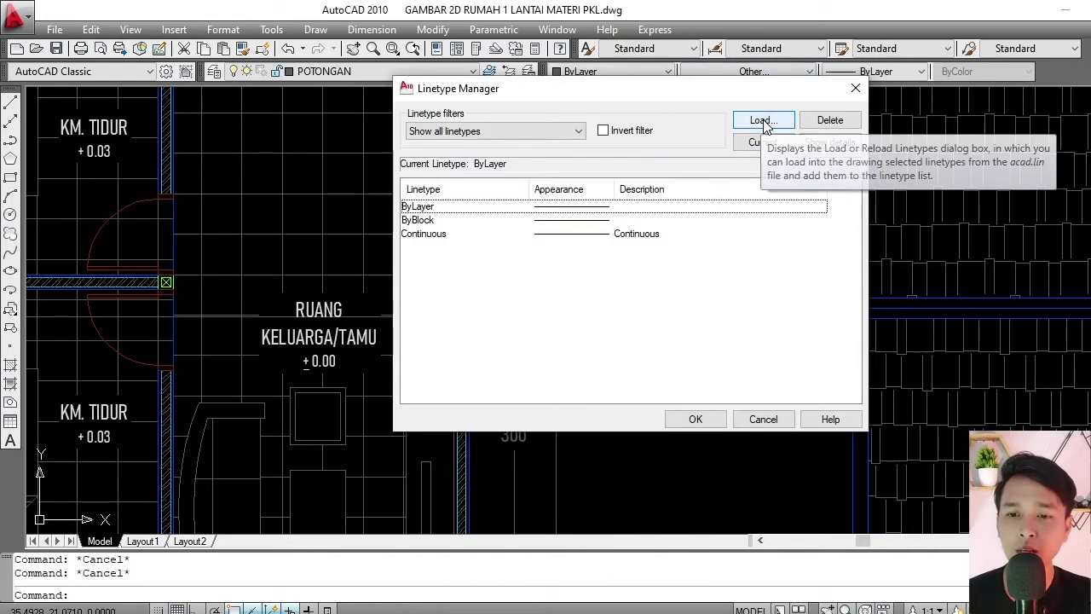
pyautogui.click(761, 120)
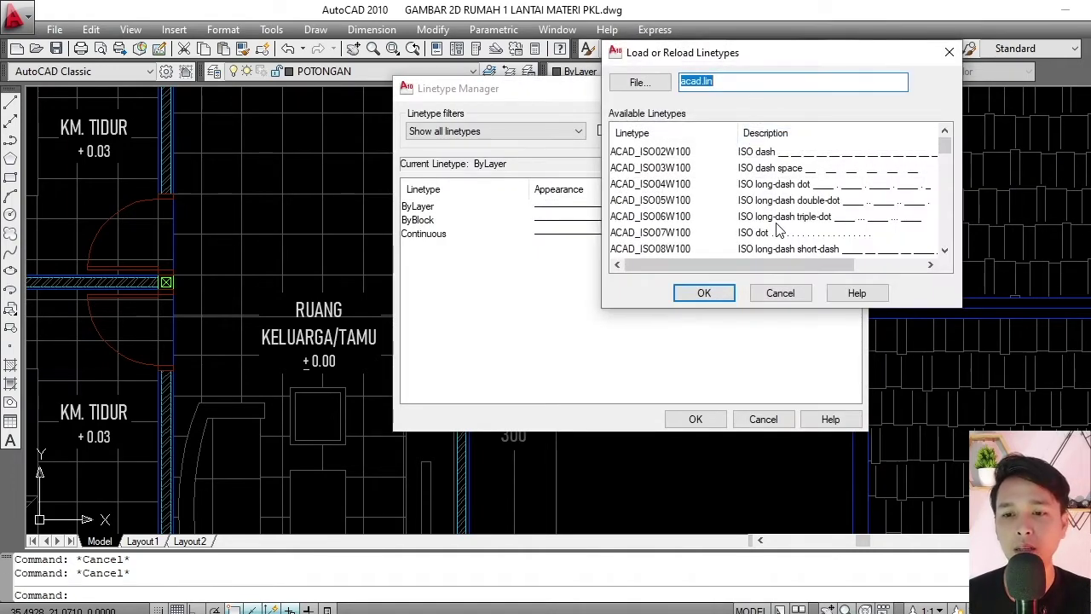
pyautogui.moveTo(946, 146)
pyautogui.mouseDown()
pyautogui.moveTo(949, 192)
pyautogui.moveTo(949, 149)
pyautogui.mouseUp()
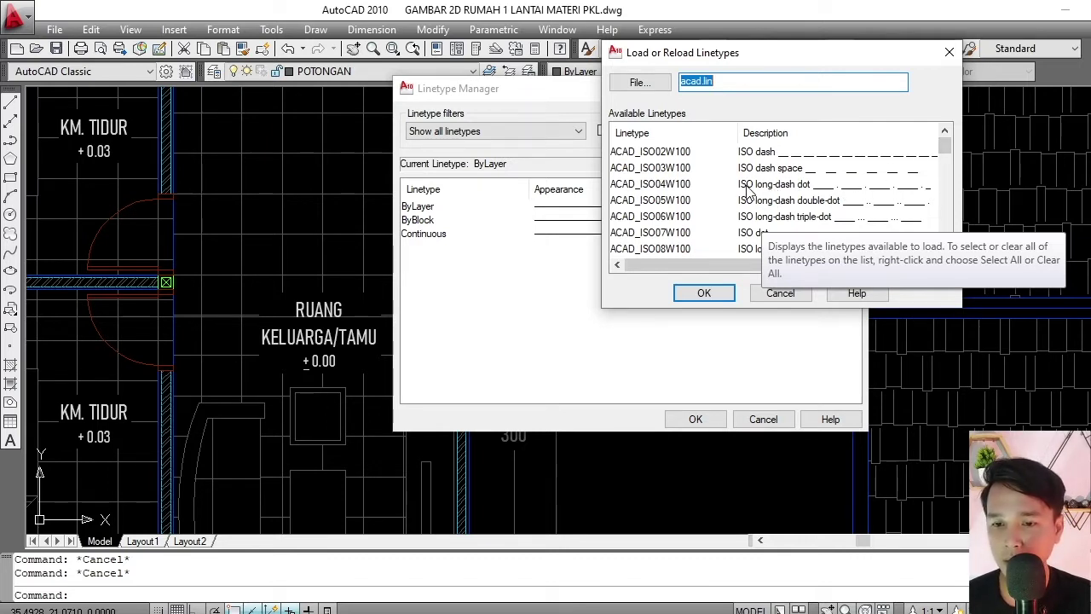
pyautogui.click(674, 184)
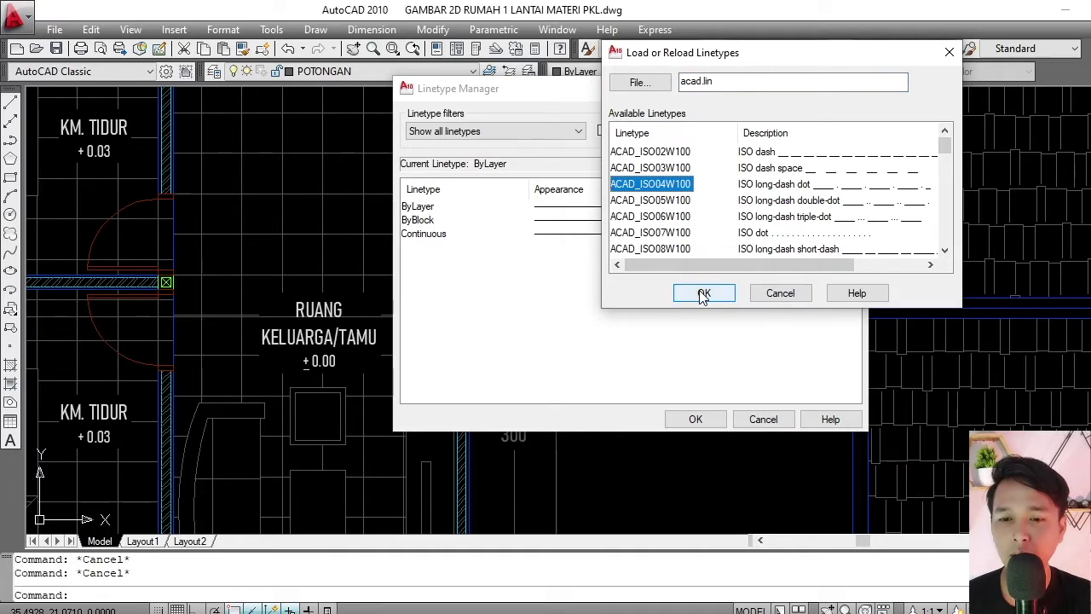
pyautogui.click(704, 293)
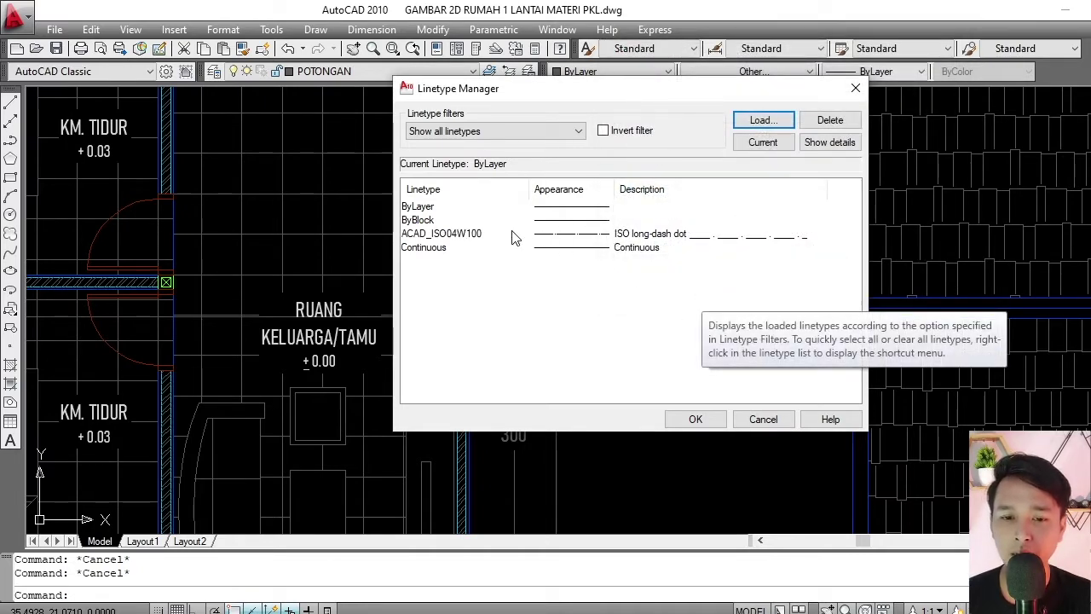
pyautogui.click(695, 419)
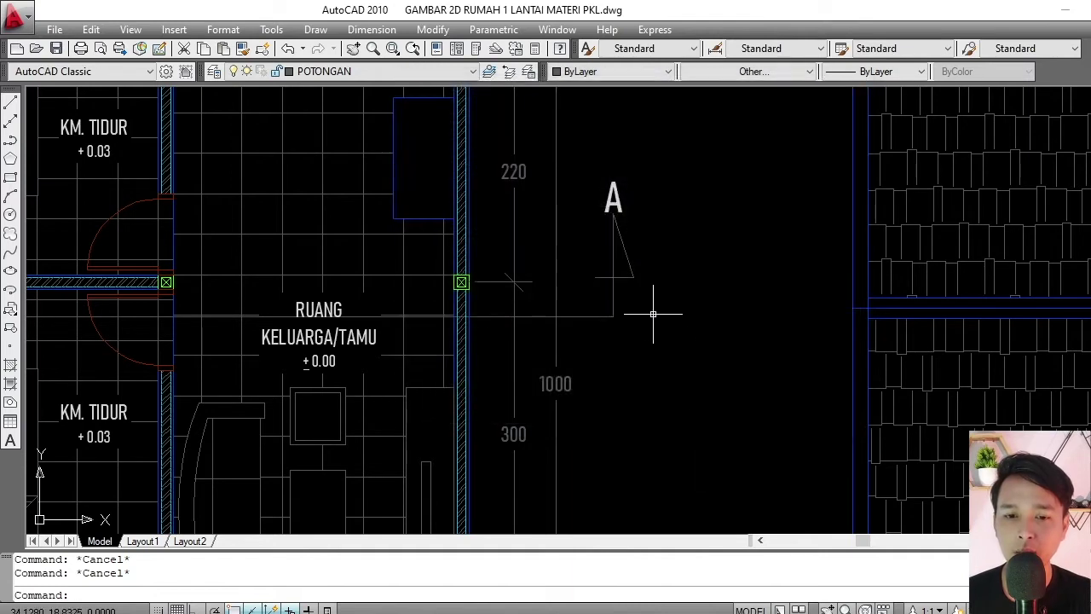
pyautogui.scroll(-3, 643, 302)
pyautogui.scroll(4, 633, 292)
pyautogui.moveTo(636, 308); pyautogui.dragTo(633, 213, button='middle')
pyautogui.scroll(4, 631, 217)
pyautogui.click(651, 317)
pyautogui.click(590, 353)
pyautogui.write('1')
pyautogui.press('Escape')
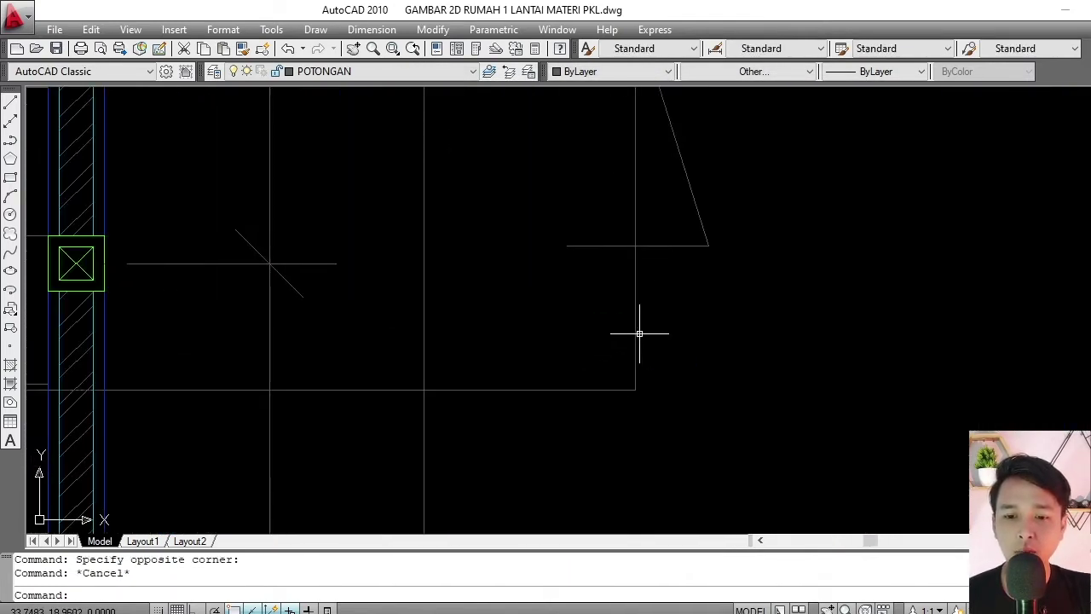
# Assign the ACAD_ISO04W100 linetype to the A-A section line polyline.
pyautogui.click(638, 329)
pyautogui.click(637, 319)
pyautogui.scroll(-4, 640, 315)
pyautogui.scroll(3, 640, 315)
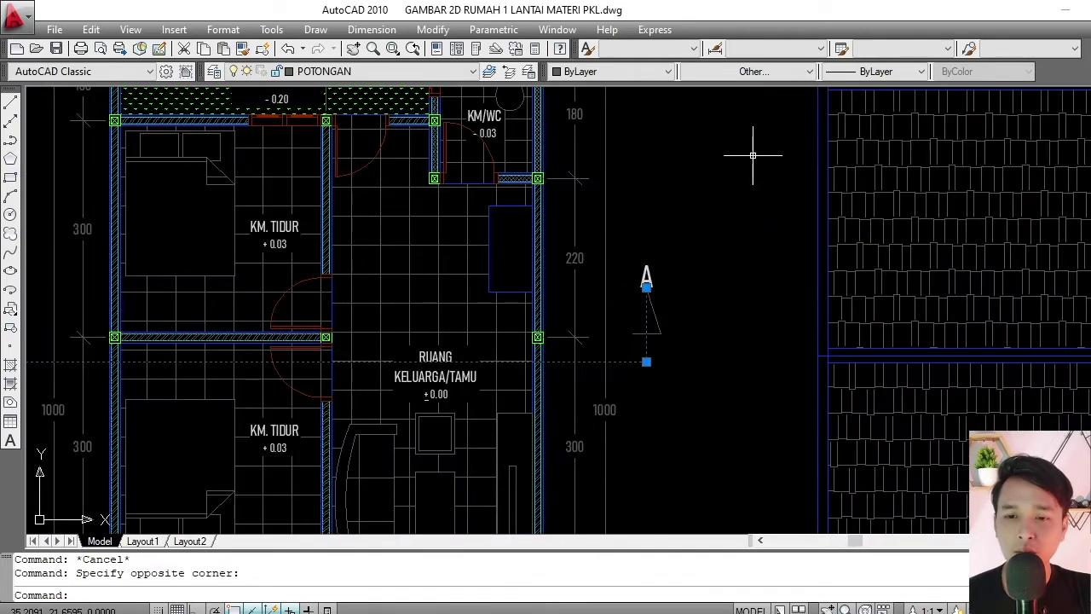
pyautogui.click(777, 72)
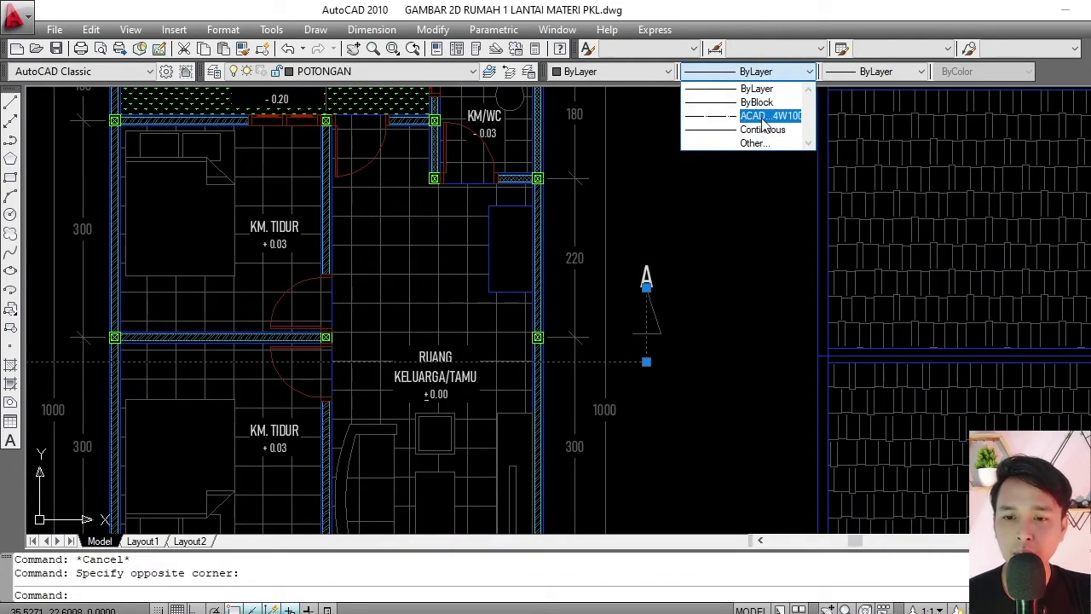
pyautogui.click(764, 117)
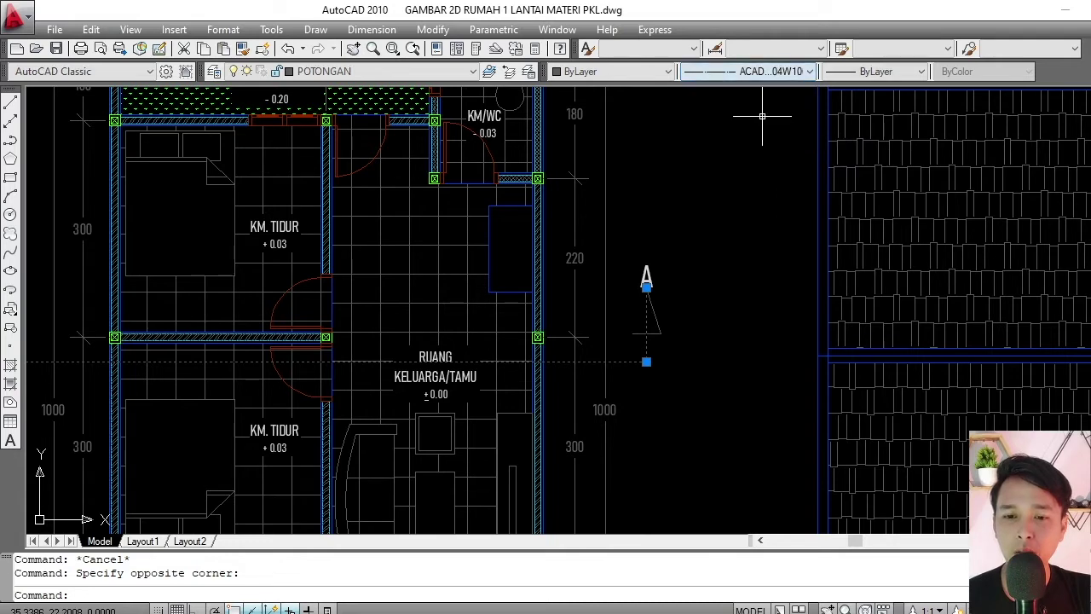
pyautogui.scroll(4, 613, 363)
pyautogui.press('Escape')
# Examine the A-A section line's assigned linetype and how its dash pattern displays near the right arrowhead.
pyautogui.click(502, 293)
pyautogui.click(650, 348)
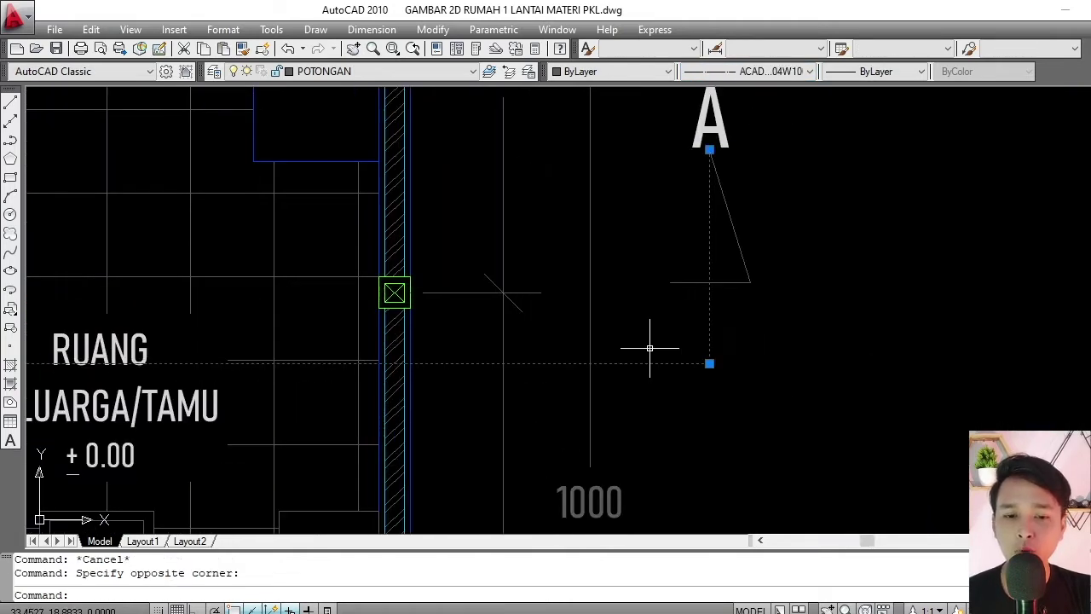
pyautogui.press('Escape')
pyautogui.scroll(-3, 660, 367)
pyautogui.moveTo(640, 366); pyautogui.dragTo(717, 341, button='middle')
pyautogui.scroll(2, 717, 340)
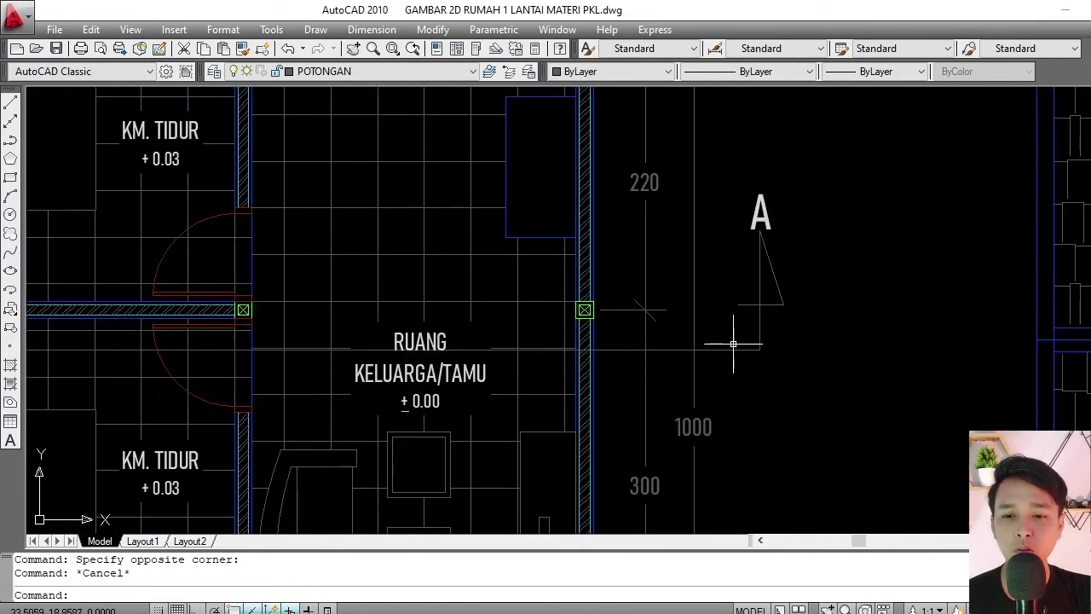
pyautogui.click(789, 341)
pyautogui.click(743, 329)
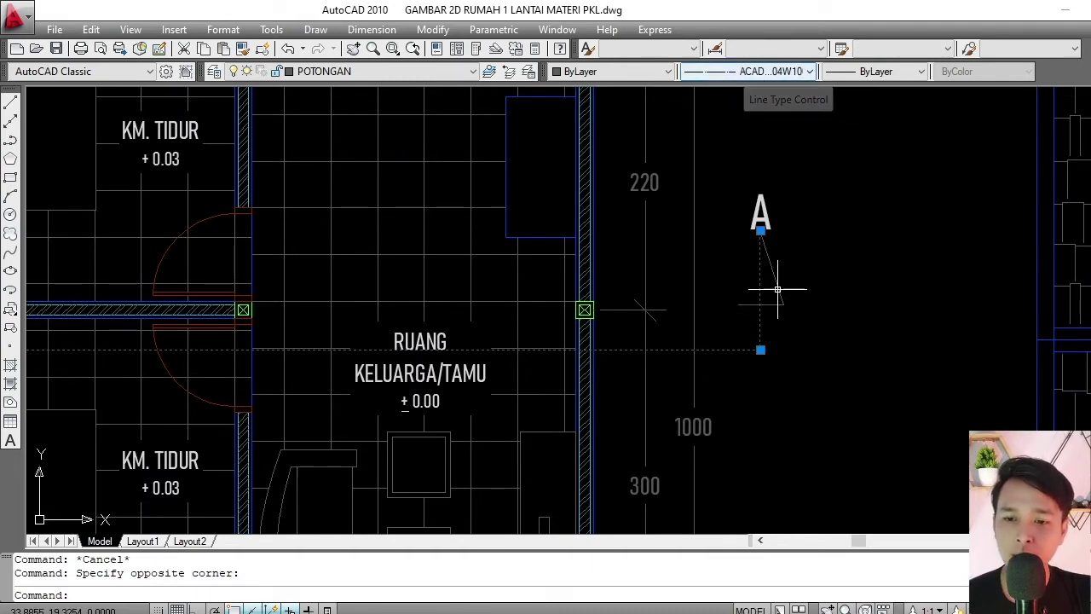
pyautogui.scroll(3, 777, 290)
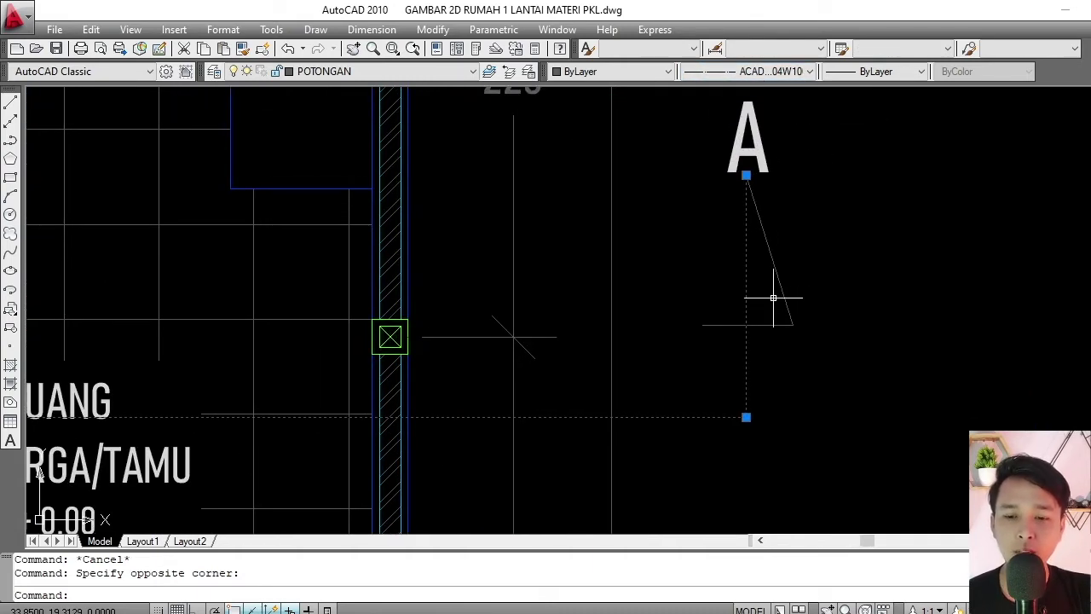
pyautogui.scroll(-2, 705, 395)
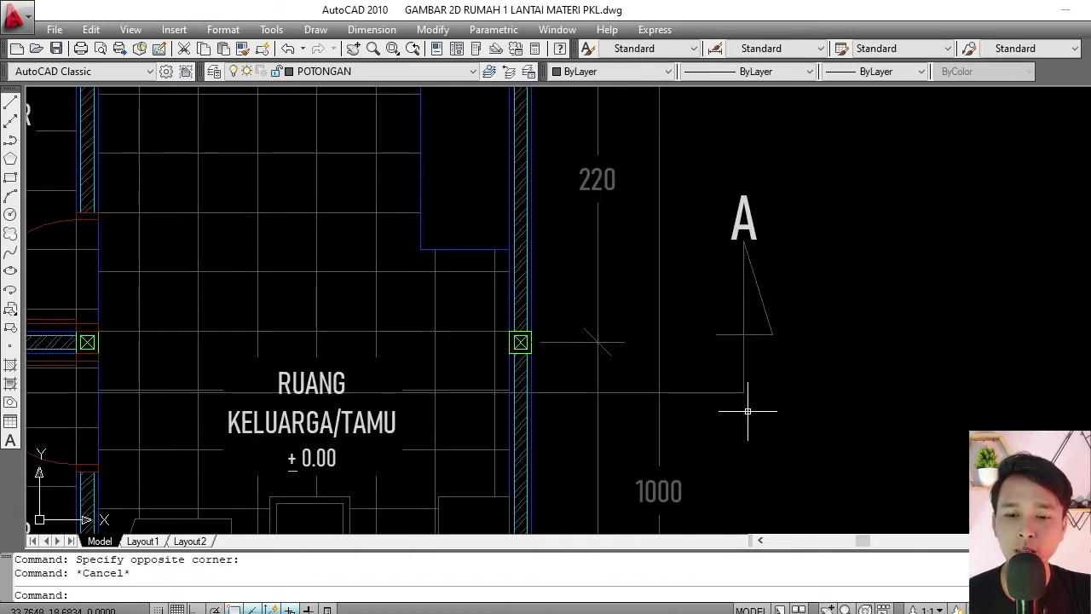
pyautogui.press('Escape')
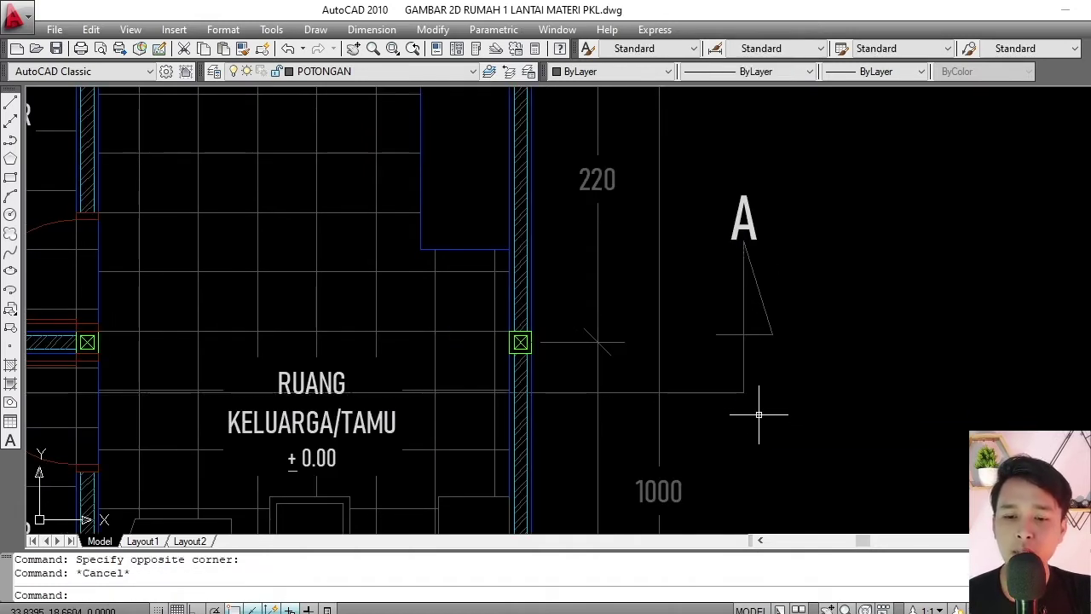
# Show the properties of the A-A section line and set its linetype scale to 0.1.
pyautogui.click(757, 413)
pyautogui.click(715, 381)
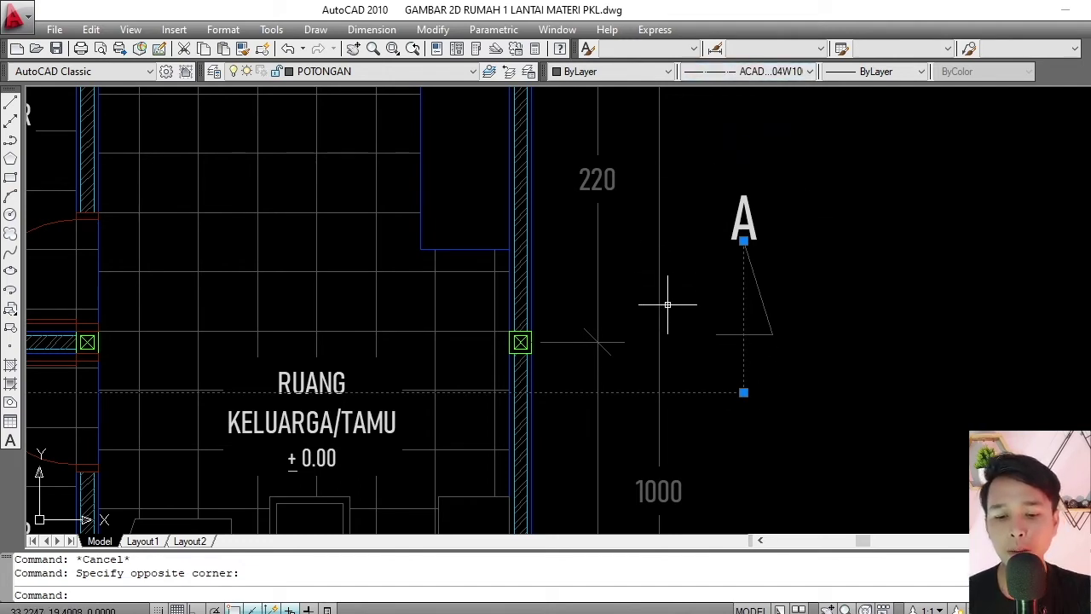
pyautogui.write('p')
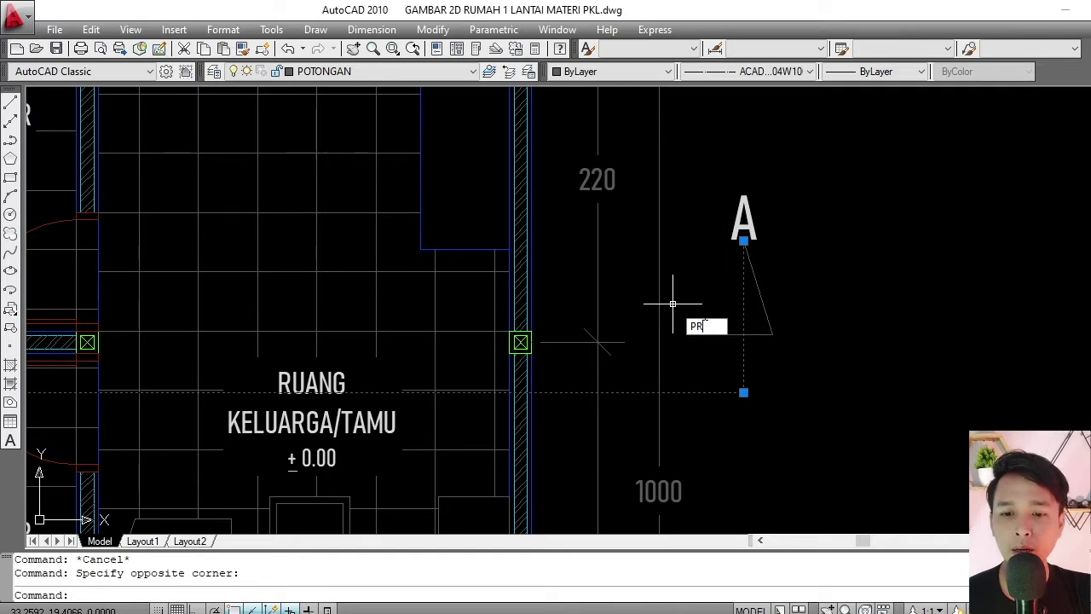
pyautogui.press('Return')
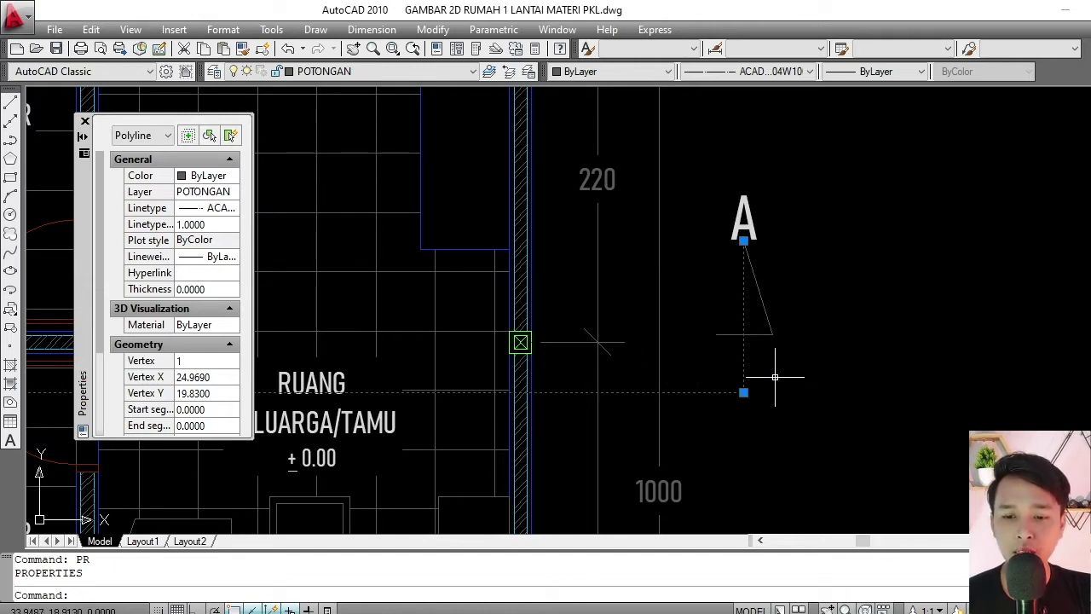
pyautogui.click(210, 223)
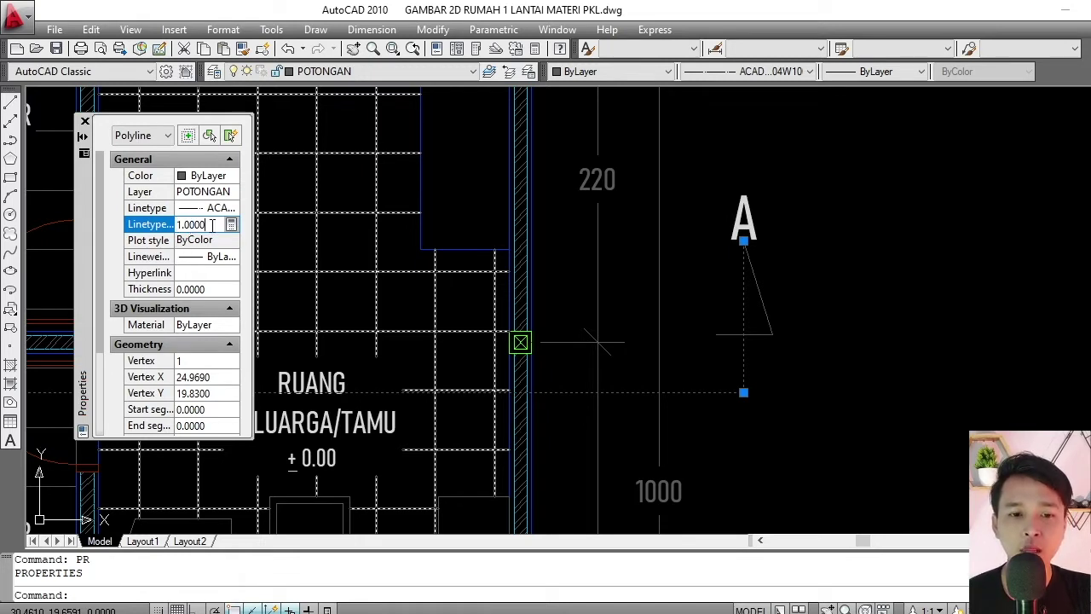
pyautogui.write('.1')
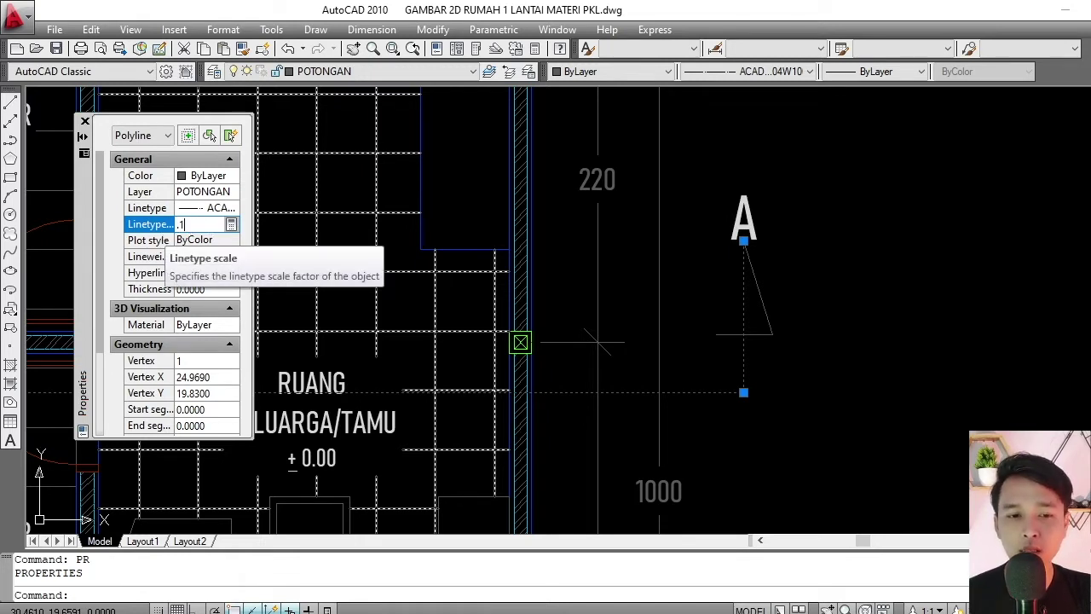
pyautogui.press('Return')
# Check the dash spacing along the A-A section line and set its linetype scale to 0.01.
pyautogui.scroll(-5, 721, 289)
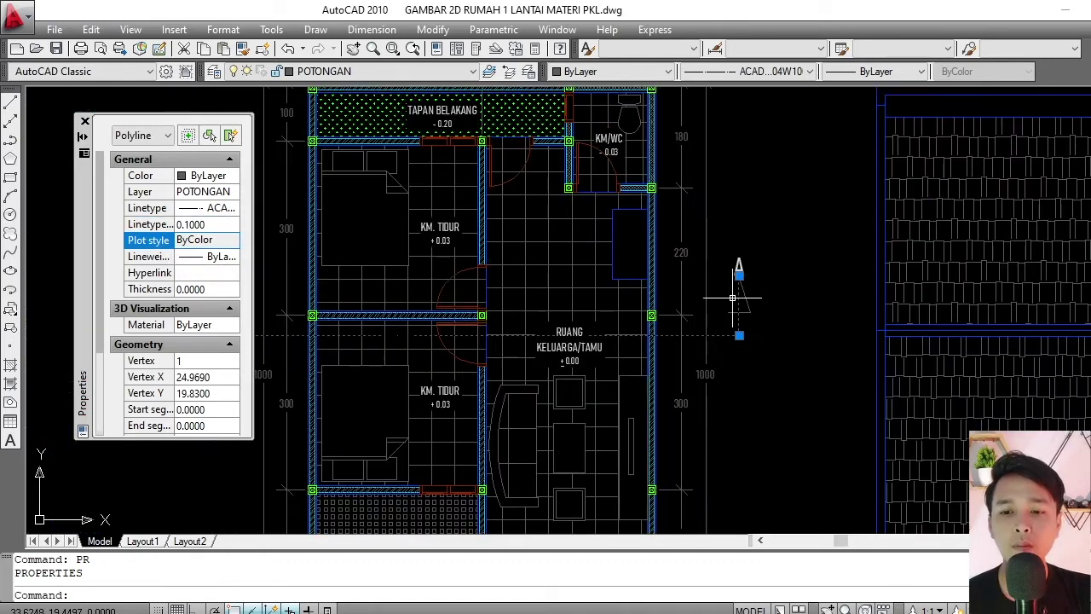
pyautogui.scroll(5, 576, 304)
pyautogui.moveTo(519, 324); pyautogui.dragTo(639, 304, button='middle')
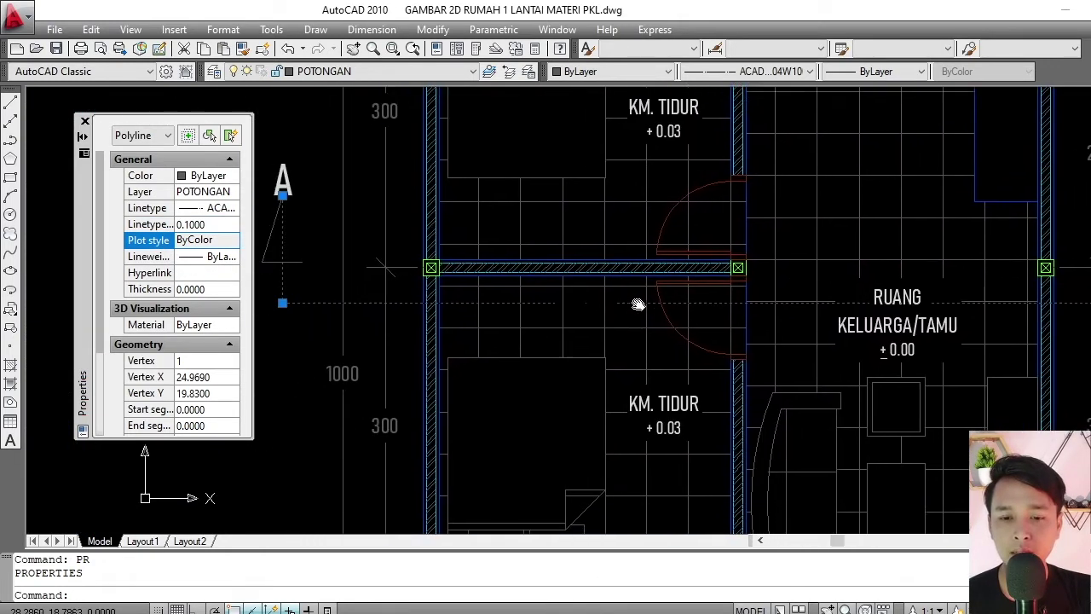
pyautogui.scroll(-1, 638, 305)
pyautogui.scroll(2, 536, 313)
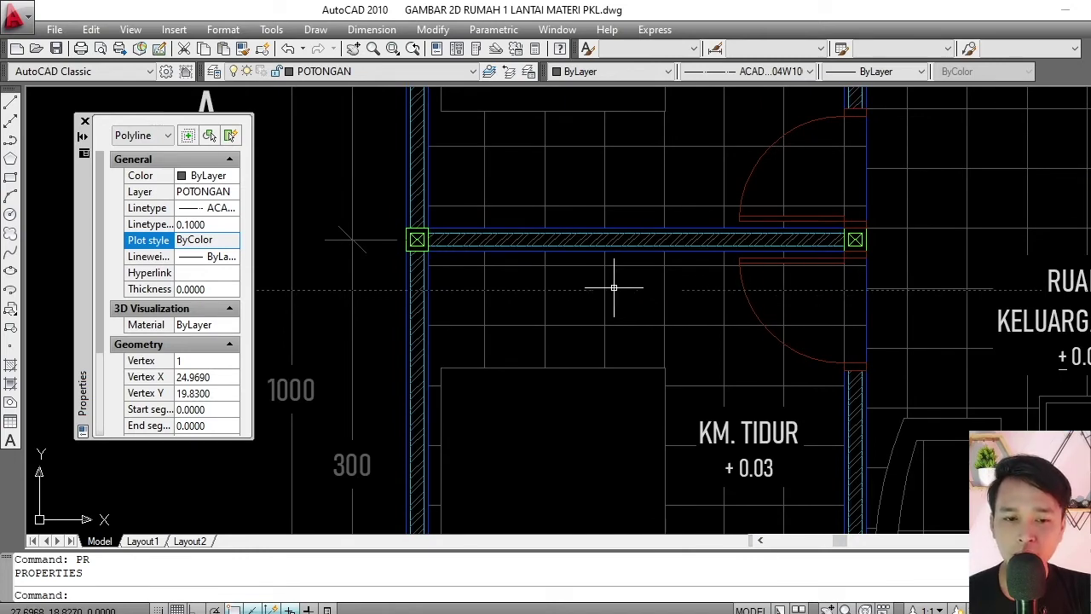
pyautogui.scroll(-5, 523, 287)
pyautogui.scroll(4, 446, 288)
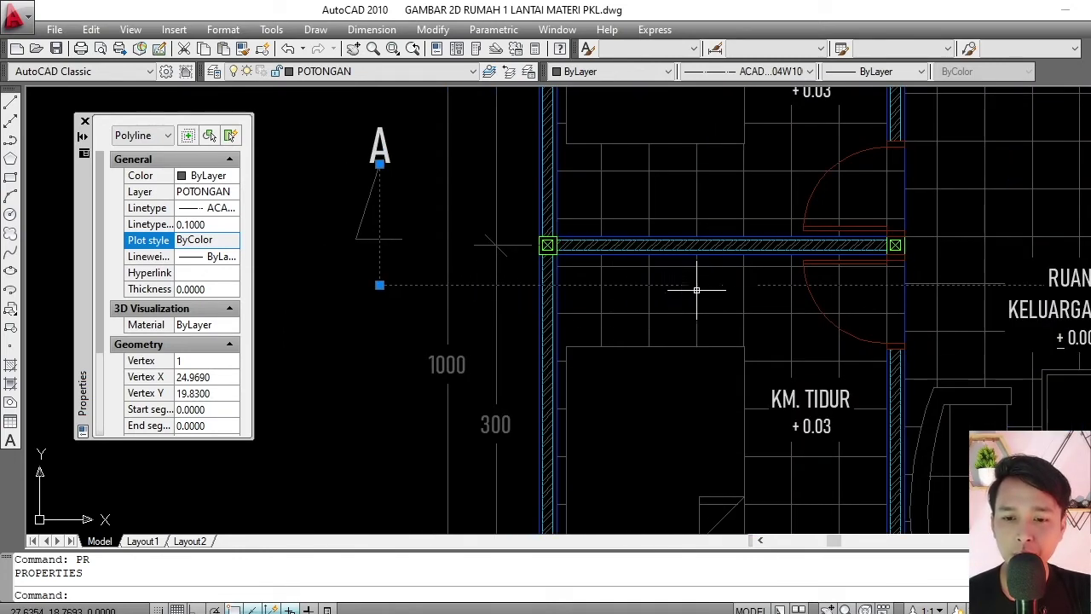
pyautogui.click(209, 223)
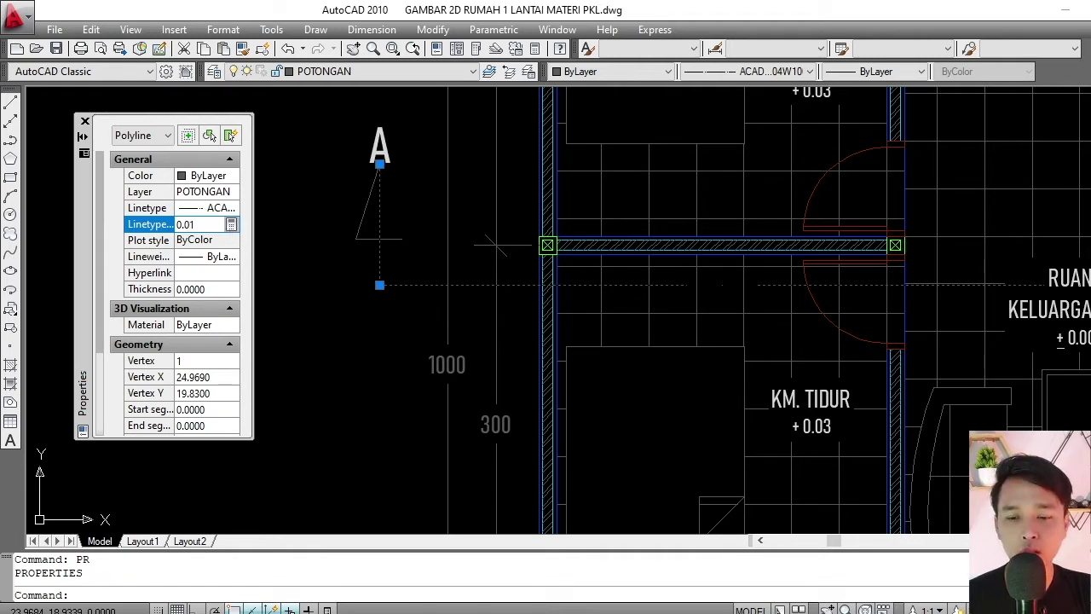
pyautogui.write('0.01')
pyautogui.press('Return')
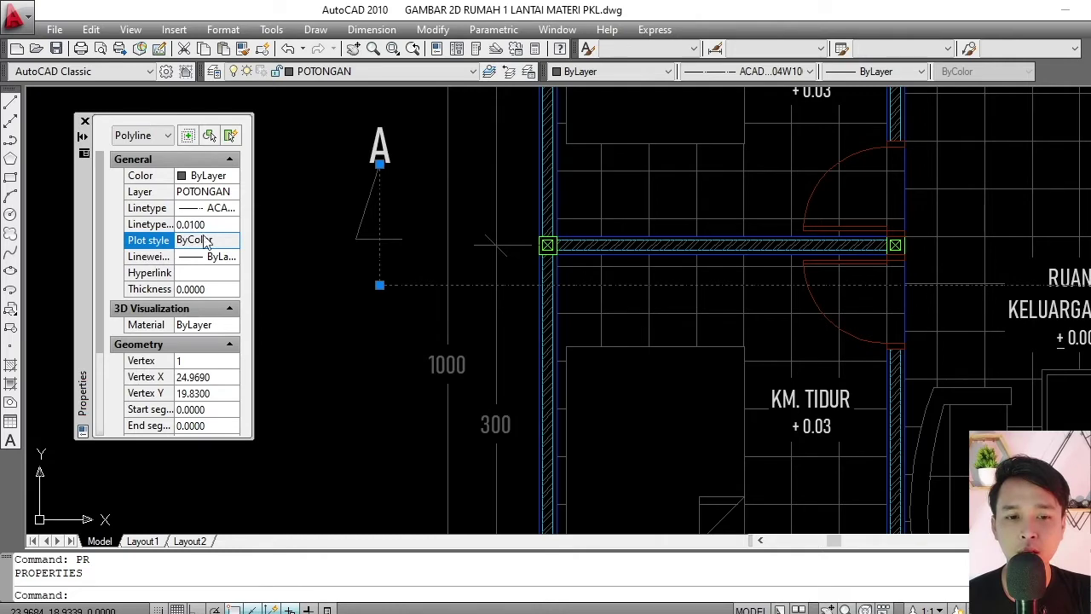
# Examine the dash-dot pattern along the A-A section line, from its left arrow across the plan to its right arrow.
pyautogui.scroll(3, 409, 283)
pyautogui.scroll(-2, 511, 275)
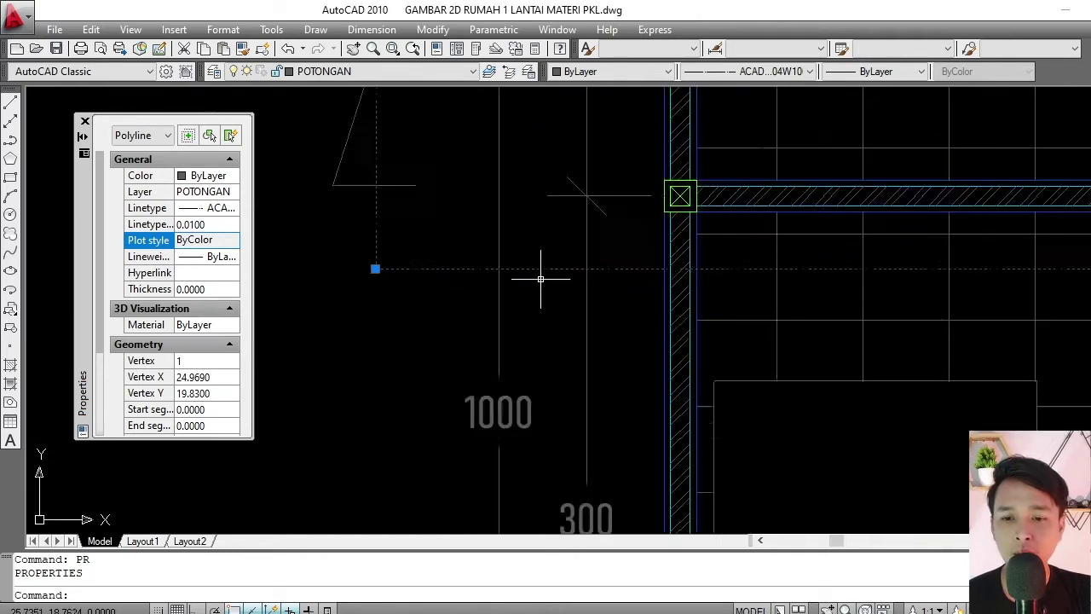
pyautogui.press('Escape')
pyautogui.scroll(2, 501, 275)
pyautogui.click(493, 263)
pyautogui.click(489, 265)
pyautogui.press('Escape')
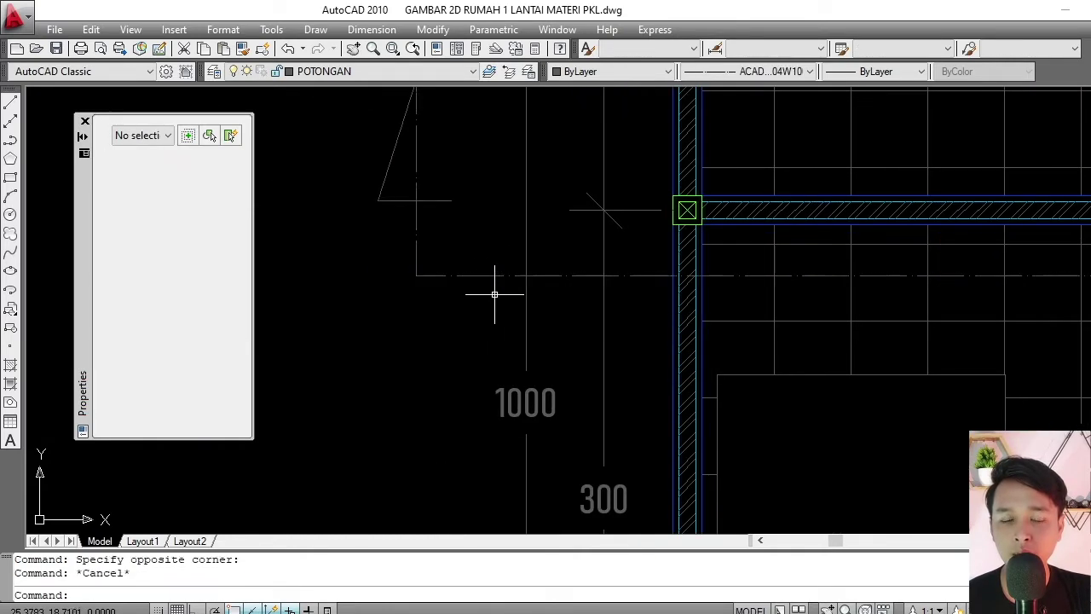
pyautogui.scroll(4, 504, 281)
pyautogui.scroll(-3, 592, 261)
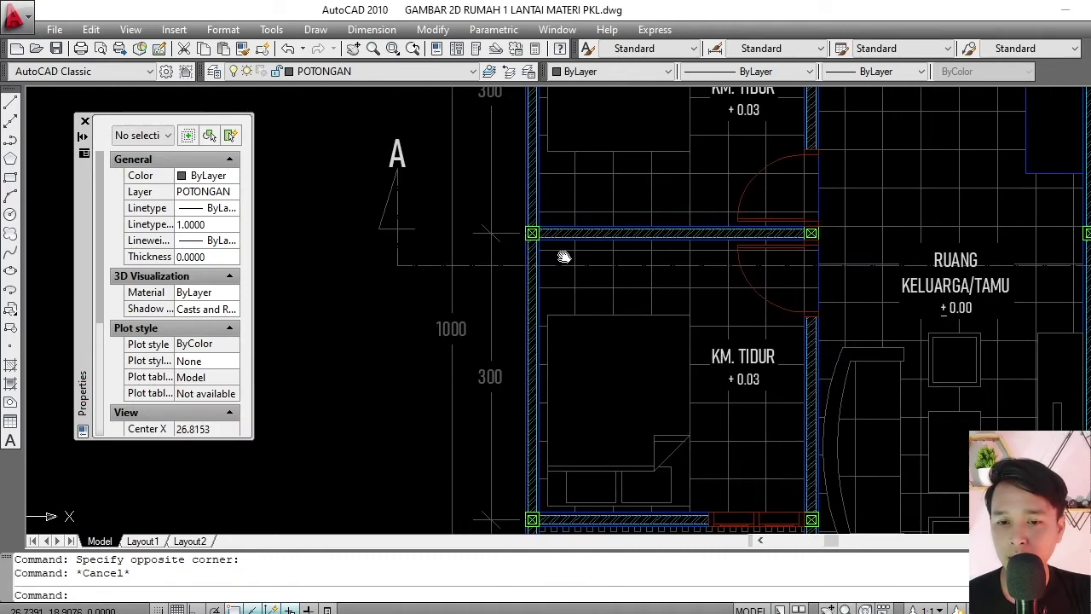
pyautogui.scroll(3, 597, 263)
pyautogui.scroll(-3, 637, 284)
pyautogui.moveTo(466, 275); pyautogui.dragTo(499, 309, button='middle')
pyautogui.scroll(3, 445, 263)
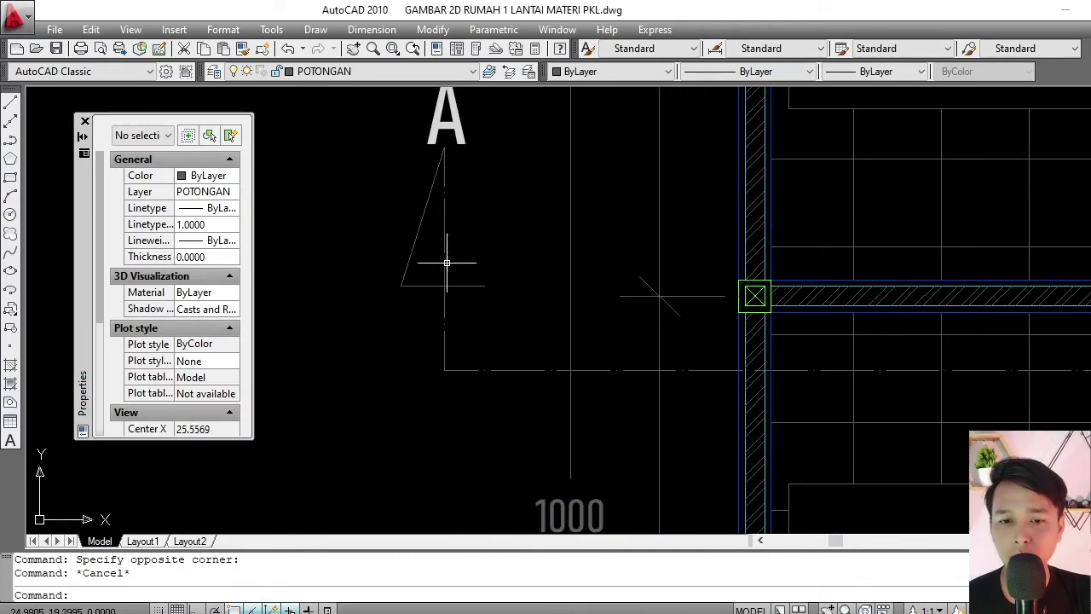
pyautogui.scroll(-6, 447, 264)
pyautogui.moveTo(545, 269); pyautogui.dragTo(538, 268, button='middle')
pyautogui.scroll(10, 716, 281)
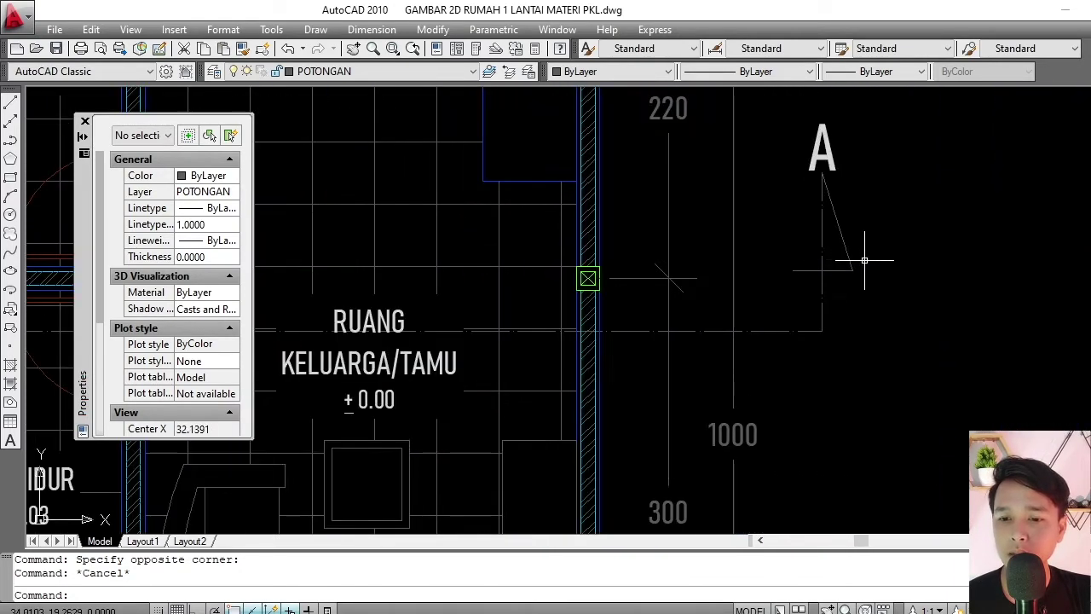
# Compare the linetype and linetype scale of the arrow outlines with those of the A-A section line.
pyautogui.click(769, 304)
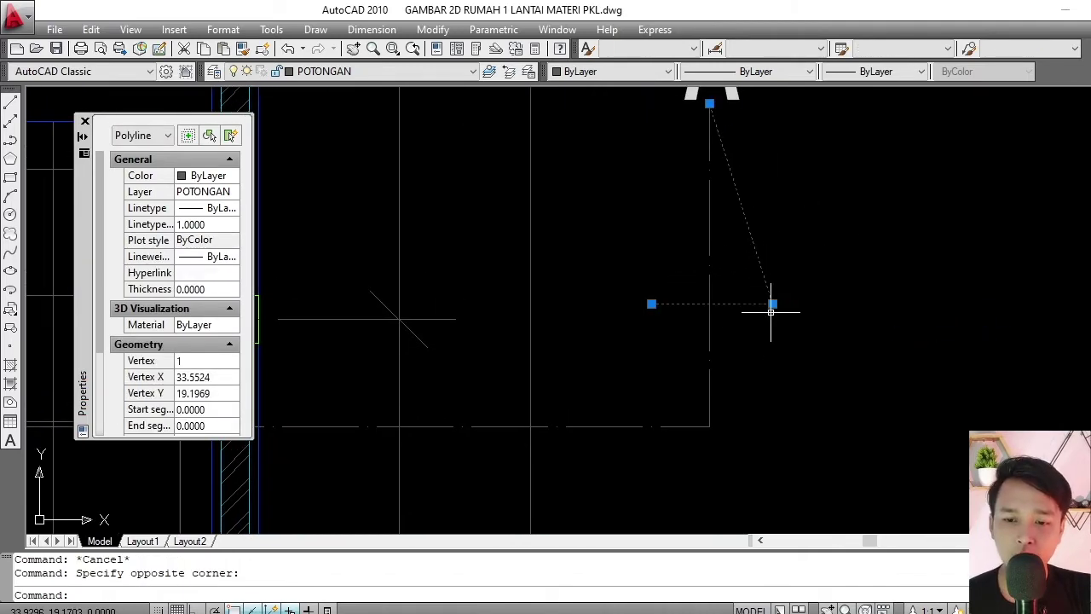
pyautogui.scroll(-8, 770, 304)
pyautogui.scroll(6, 443, 268)
pyautogui.press('Escape')
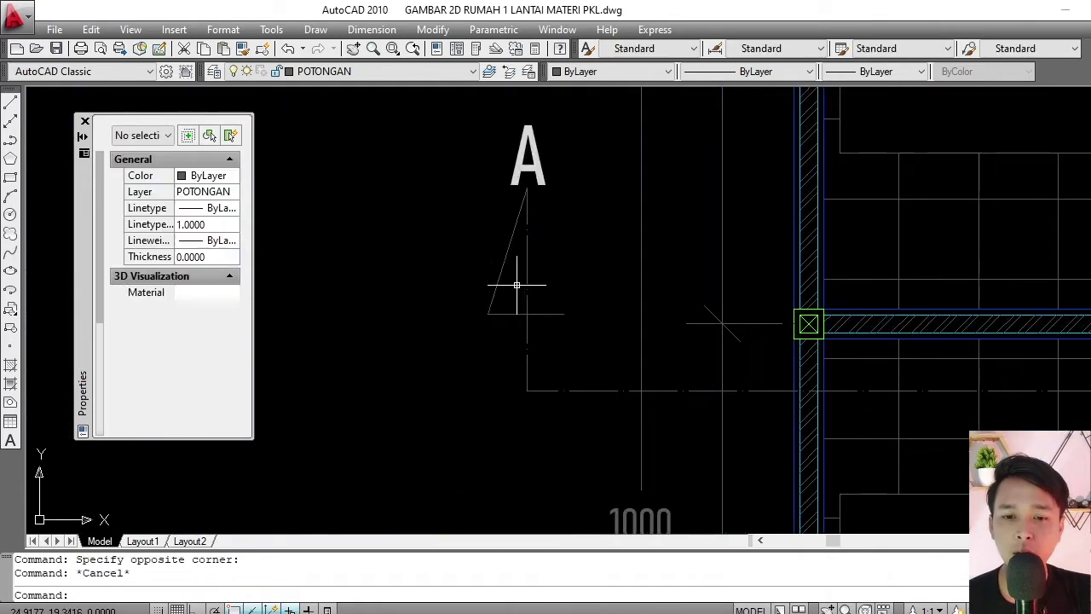
pyautogui.click(502, 315)
pyautogui.press('Escape')
pyautogui.click(543, 346)
pyautogui.click(449, 405)
pyautogui.press('Escape')
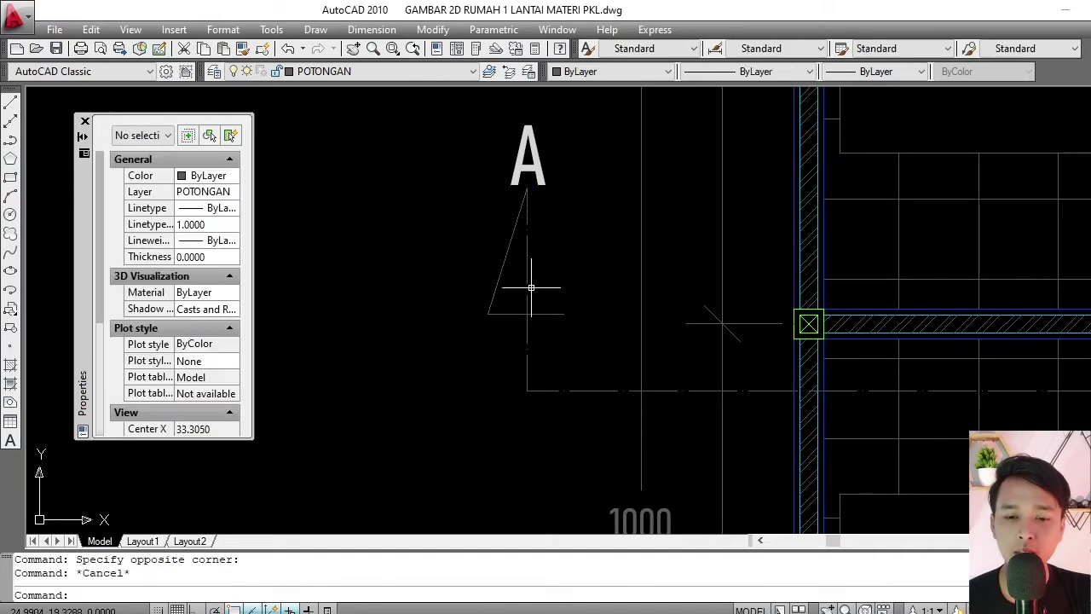
pyautogui.scroll(3, 531, 285)
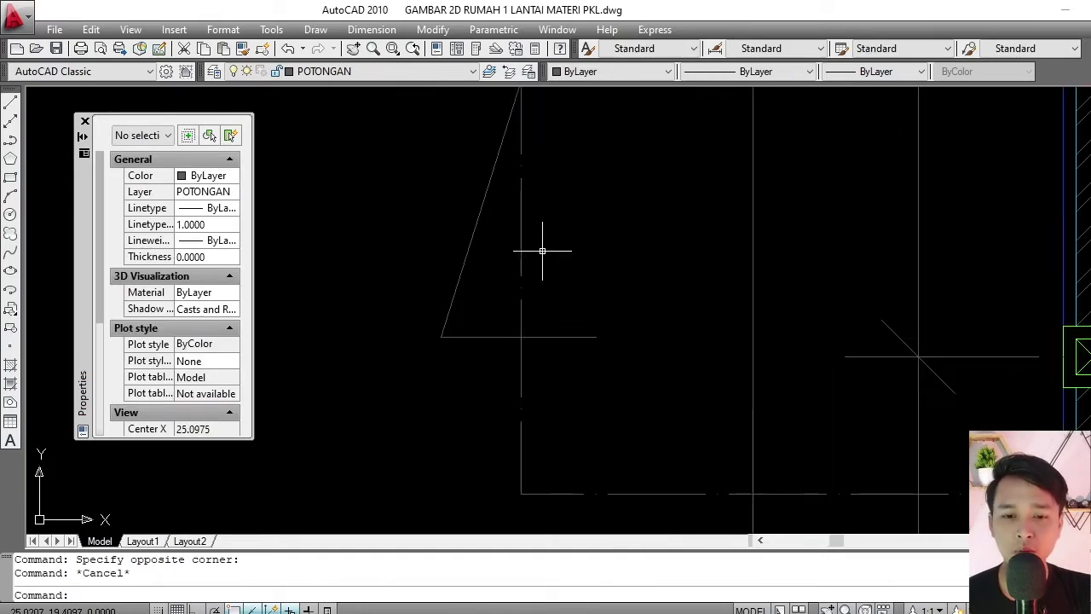
pyautogui.click(540, 244)
pyautogui.click(516, 268)
pyautogui.press('Escape')
pyautogui.click(543, 241)
pyautogui.click(504, 275)
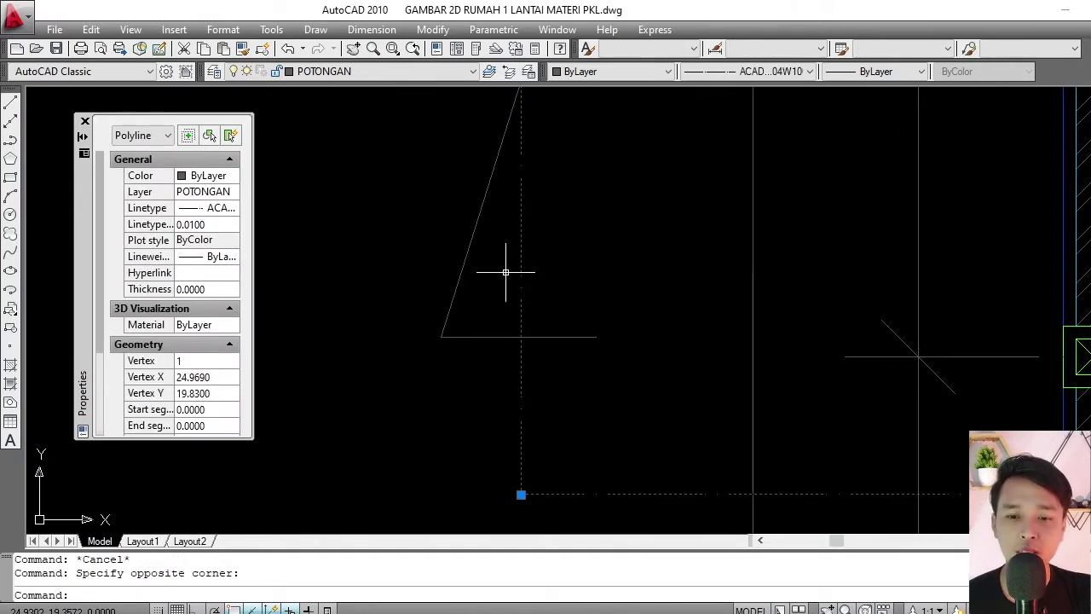
pyautogui.scroll(-3, 512, 268)
pyautogui.press('Escape')
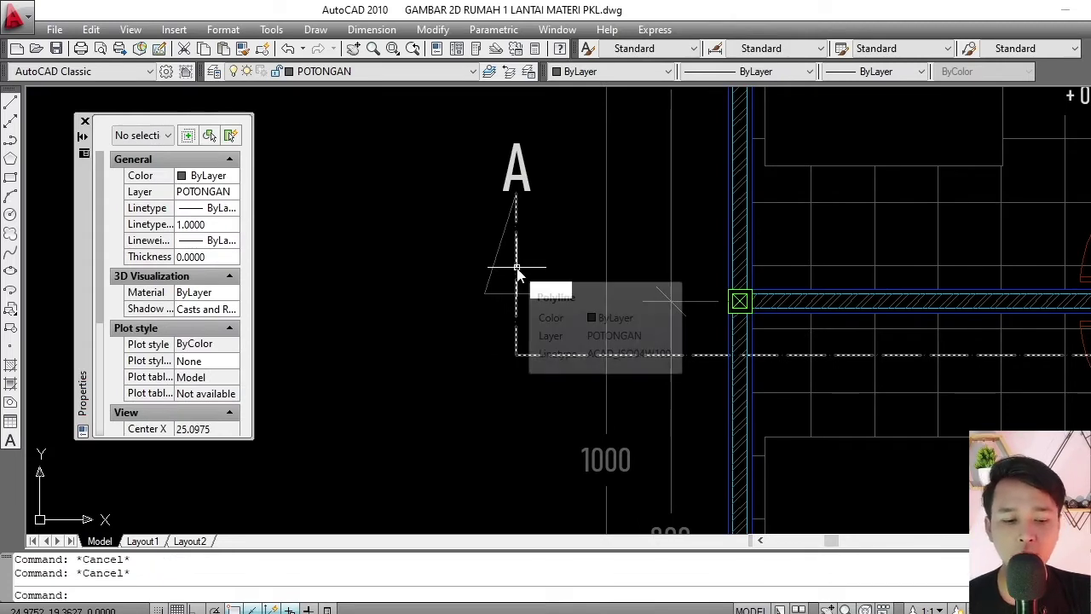
# Match the A-A section line's properties onto the arrow outlines at both ends and close the Properties palette.
pyautogui.write('MA')
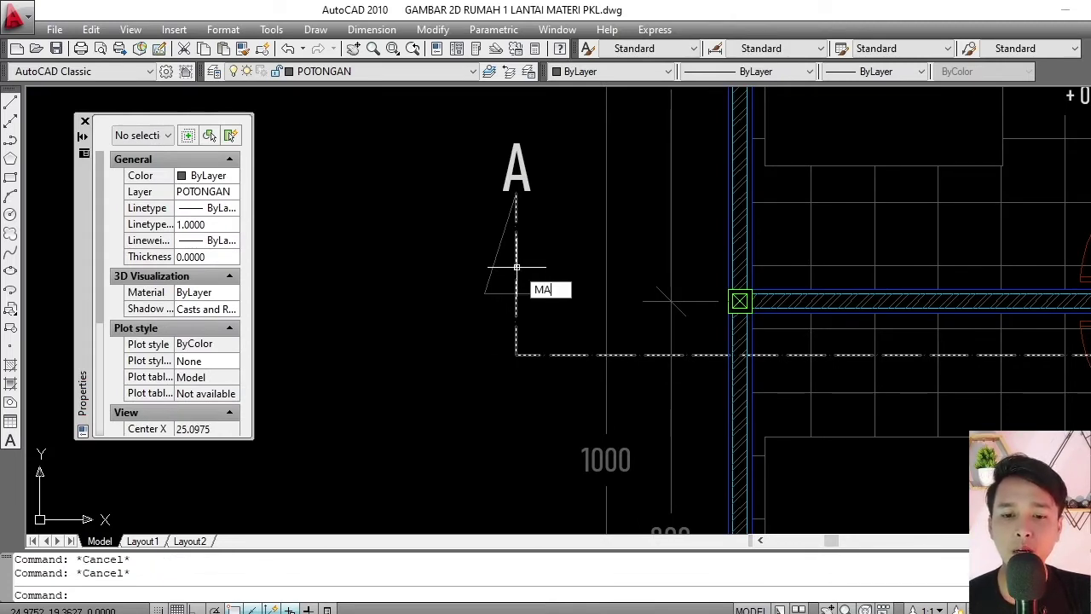
pyautogui.press('Return')
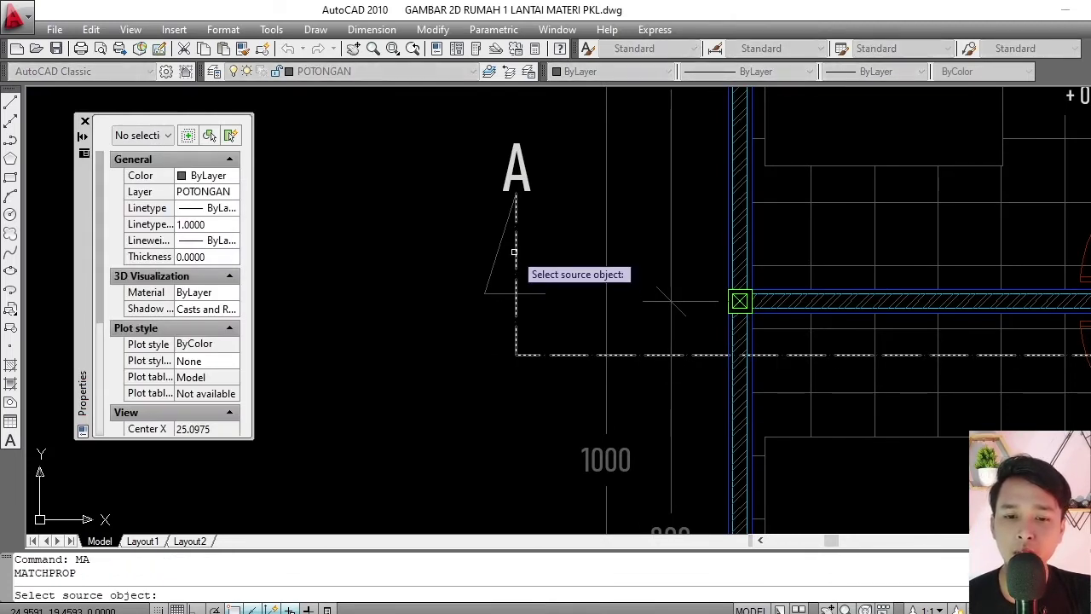
pyautogui.click(497, 293)
pyautogui.click(503, 288)
pyautogui.click(456, 316)
pyautogui.scroll(-4, 478, 307)
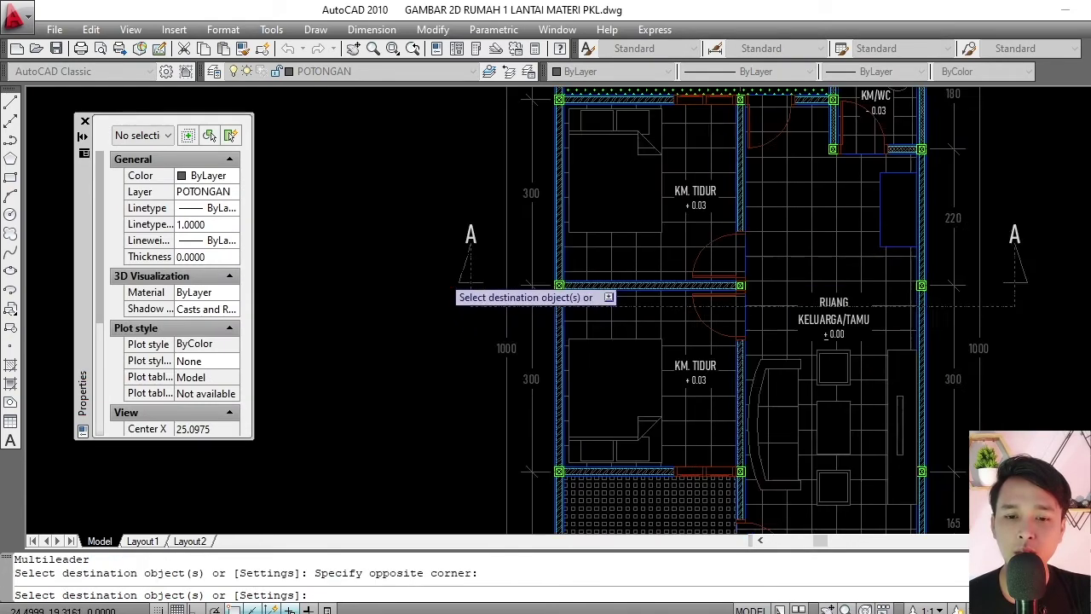
pyautogui.scroll(8, 682, 294)
pyautogui.click(773, 262)
pyautogui.click(743, 301)
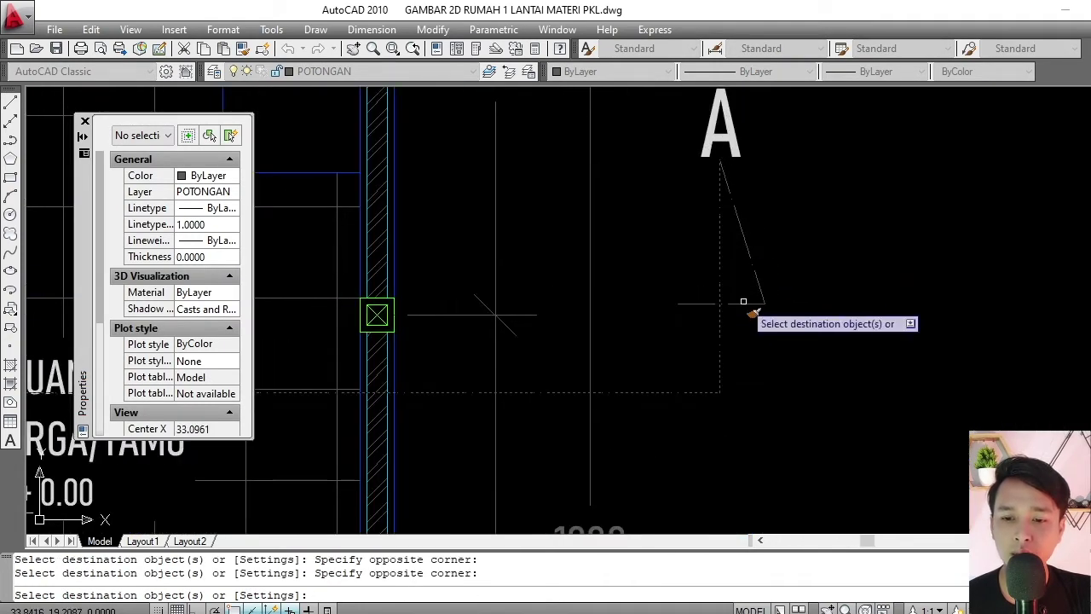
pyautogui.press('Escape')
pyautogui.scroll(-6, 720, 315)
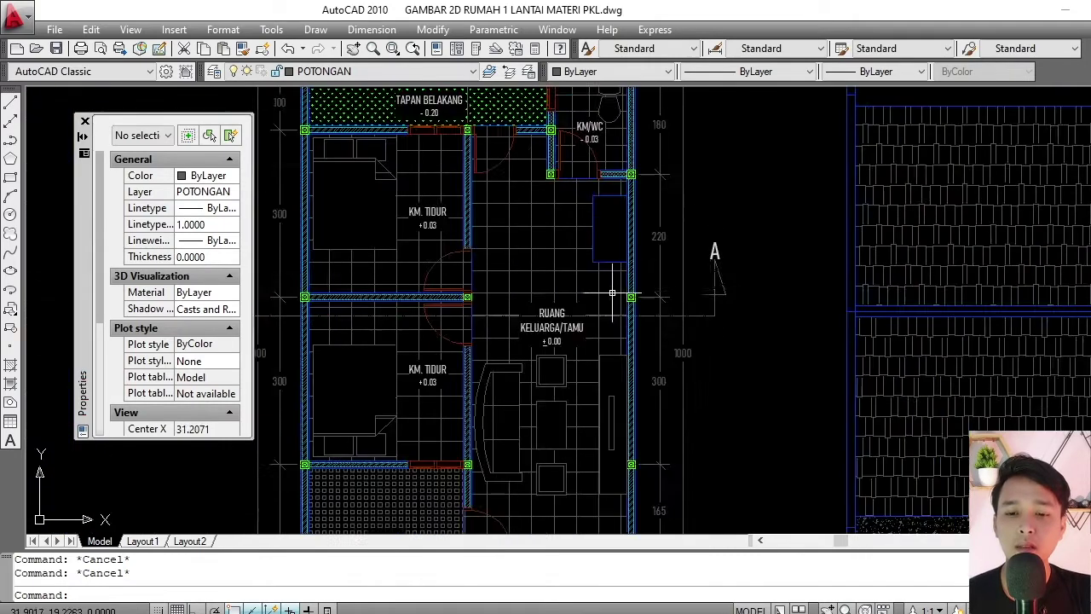
pyautogui.scroll(4, 388, 196)
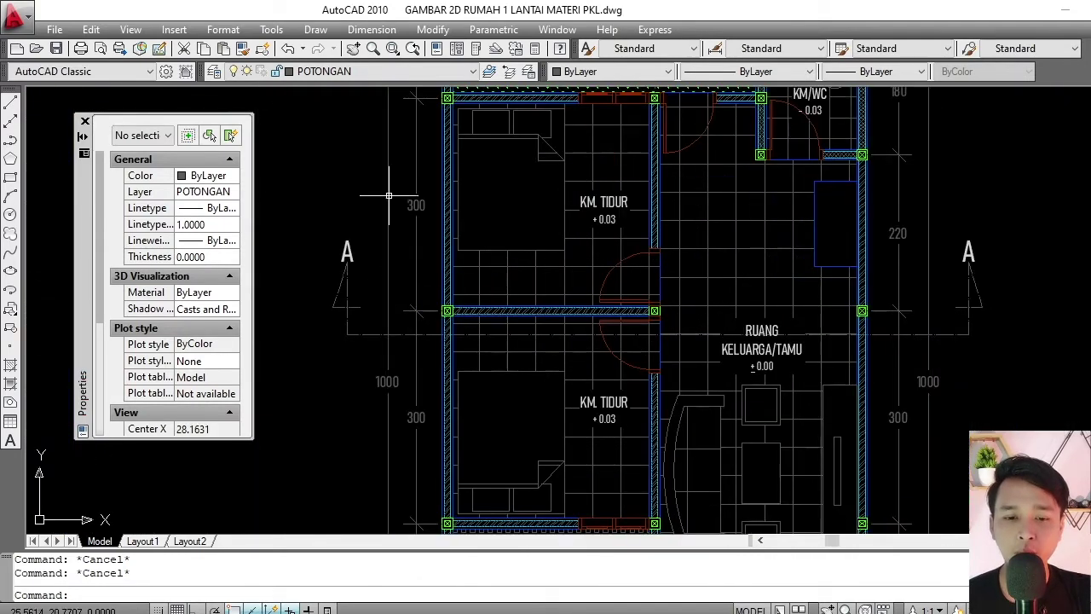
pyautogui.click(86, 122)
# Review the A-A section mark against the whole floor plan and the neighbouring roof plan.
pyautogui.scroll(-4, 630, 254)
pyautogui.scroll(-1, 255, 195)
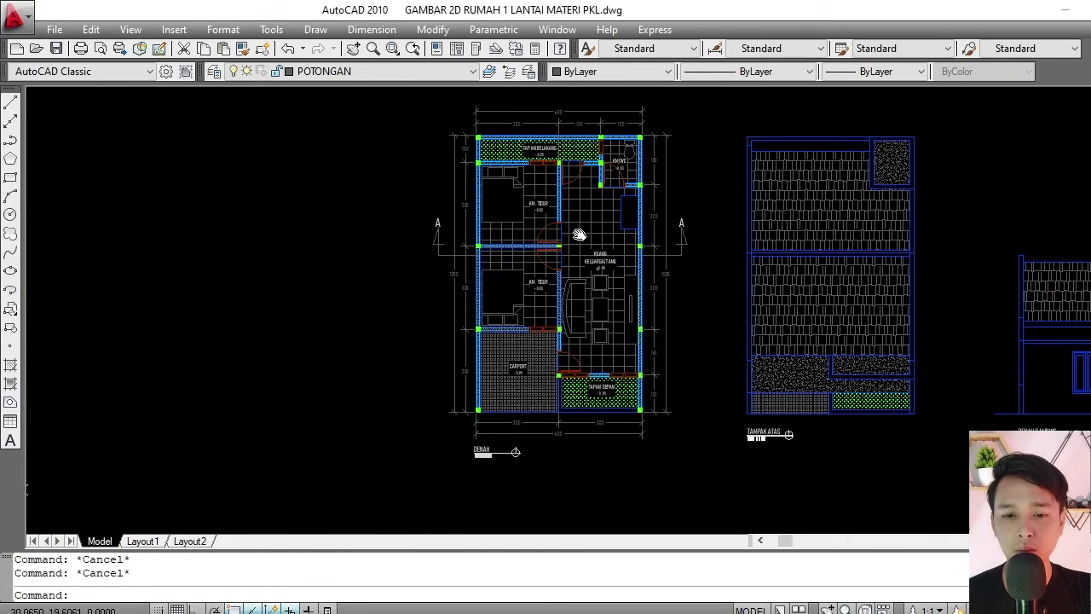
pyautogui.scroll(1, 177, 186)
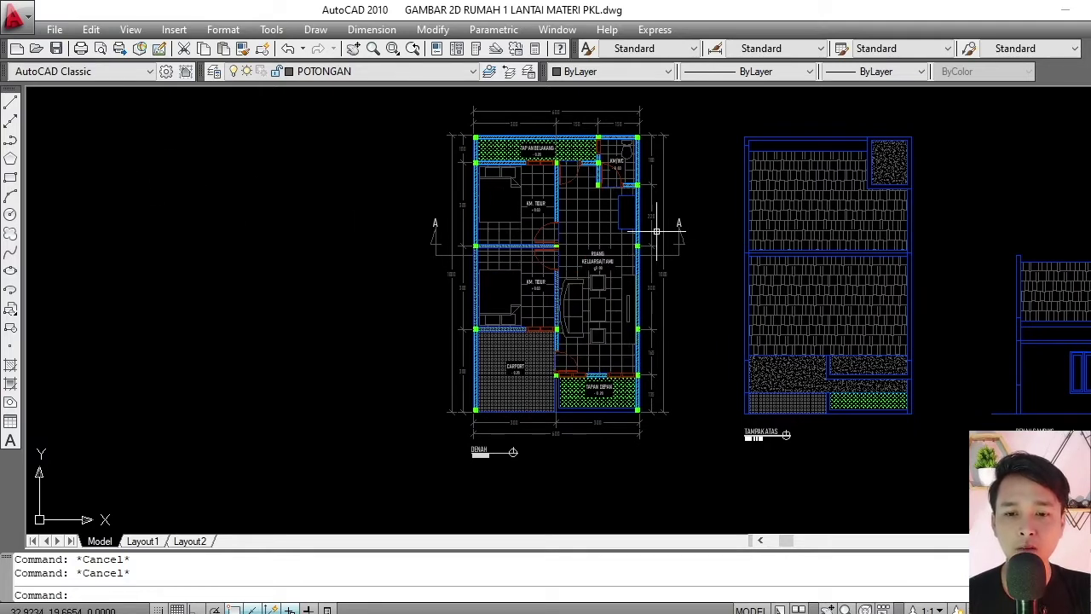
pyautogui.moveTo(656, 230)
pyautogui.mouseDown(button='middle')
pyautogui.moveTo(665, 254)
pyautogui.moveTo(647, 225)
pyautogui.mouseUp(button='middle')
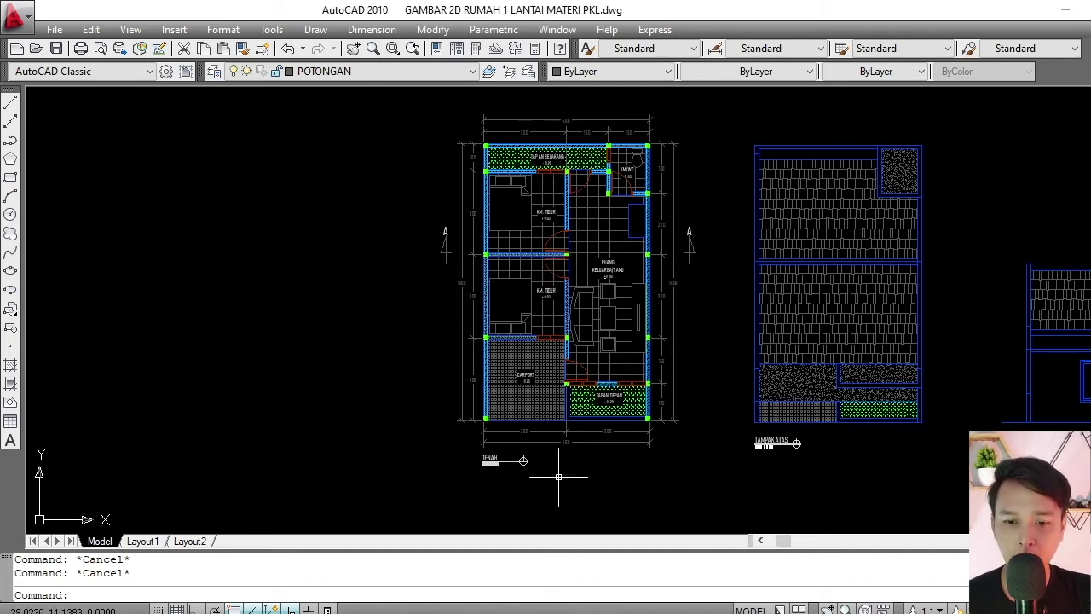
pyautogui.scroll(4, 669, 247)
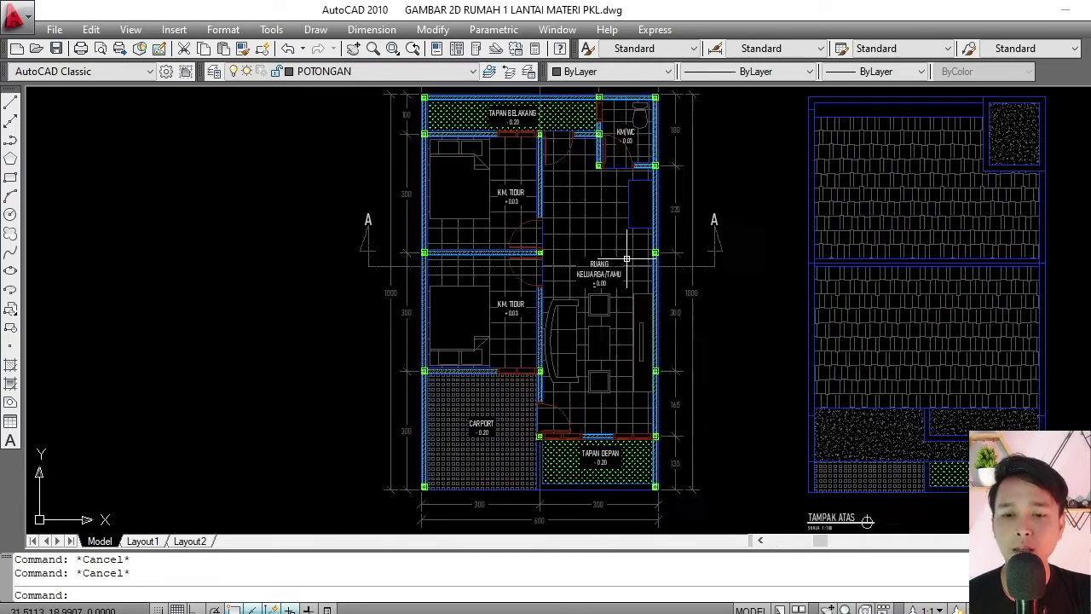
pyautogui.scroll(-4, 769, 206)
pyautogui.scroll(1, 757, 212)
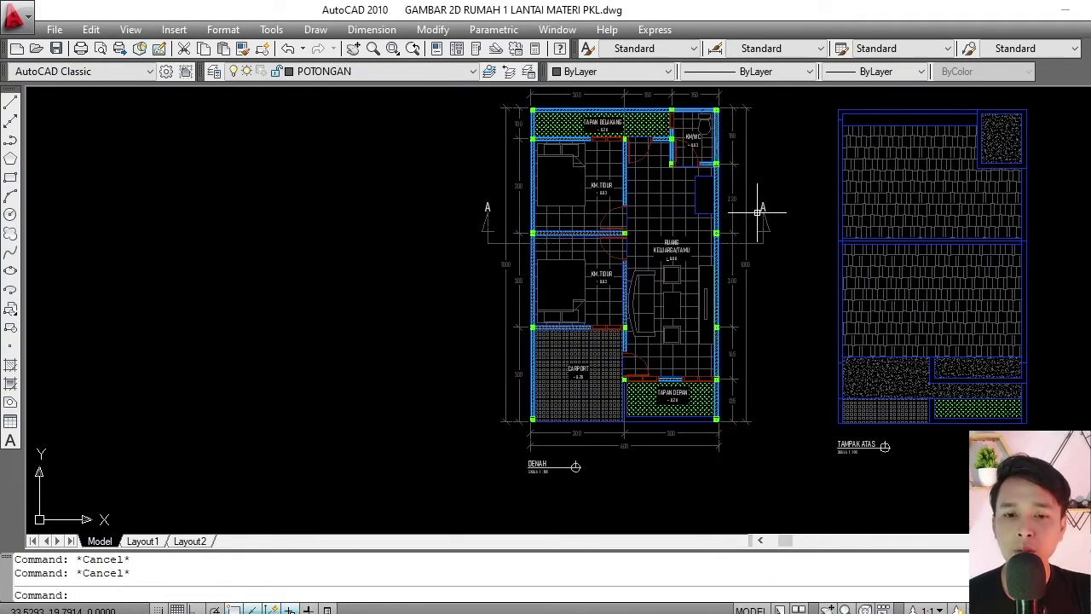
pyautogui.moveTo(712, 232); pyautogui.dragTo(654, 258, button='middle')
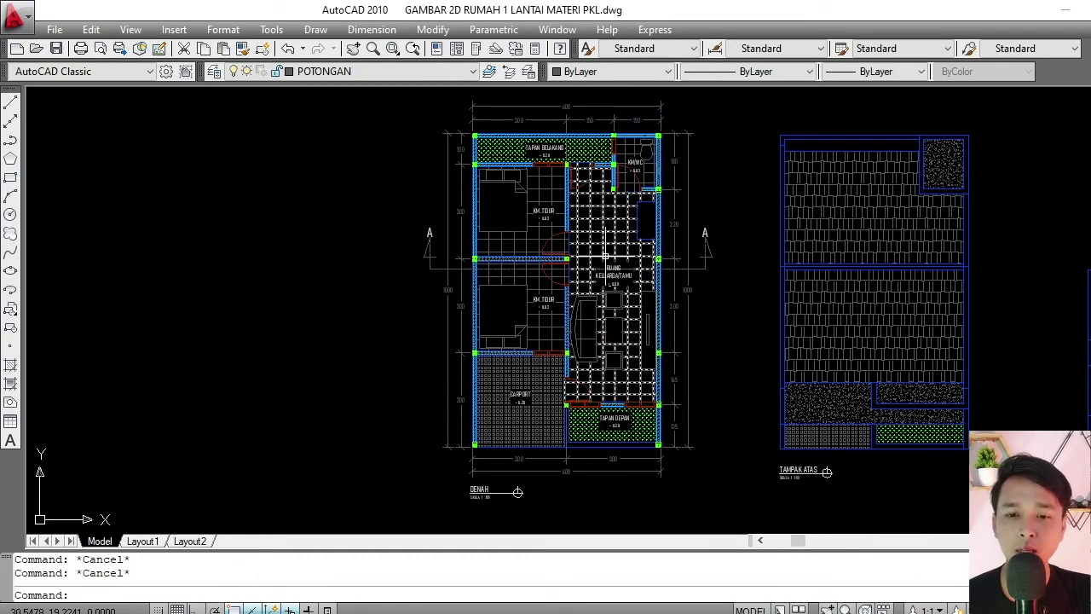
pyautogui.scroll(-3, 594, 191)
pyautogui.scroll(4, 576, 212)
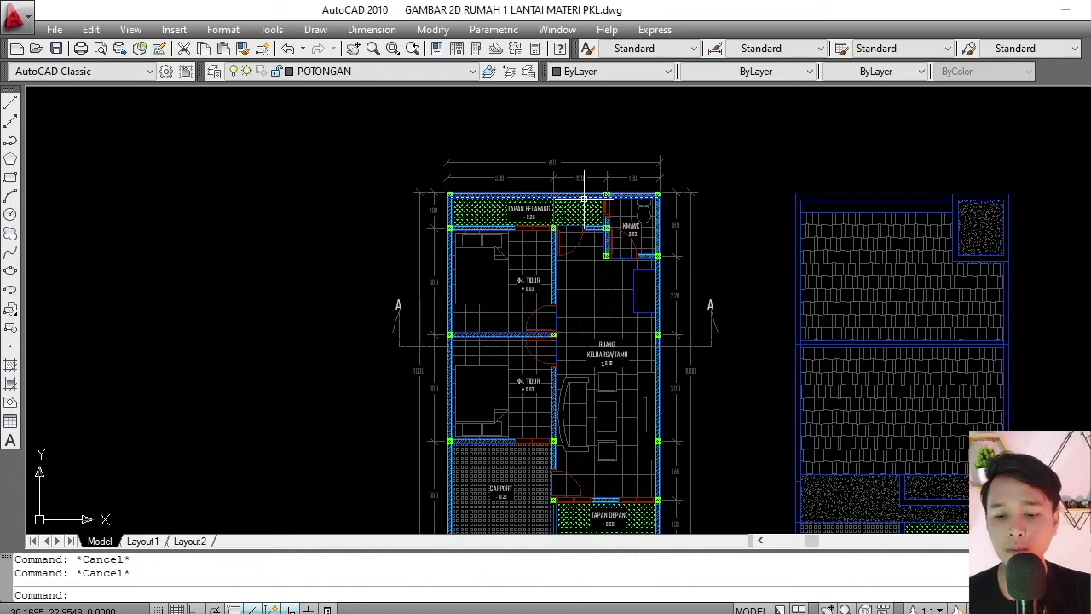
# Try drawing a vertical section polyline with short end segments through the full length of the floor plan, using orthogonal mode.
pyautogui.press('Return')
pyautogui.scroll(3, 560, 139)
pyautogui.click(558, 137)
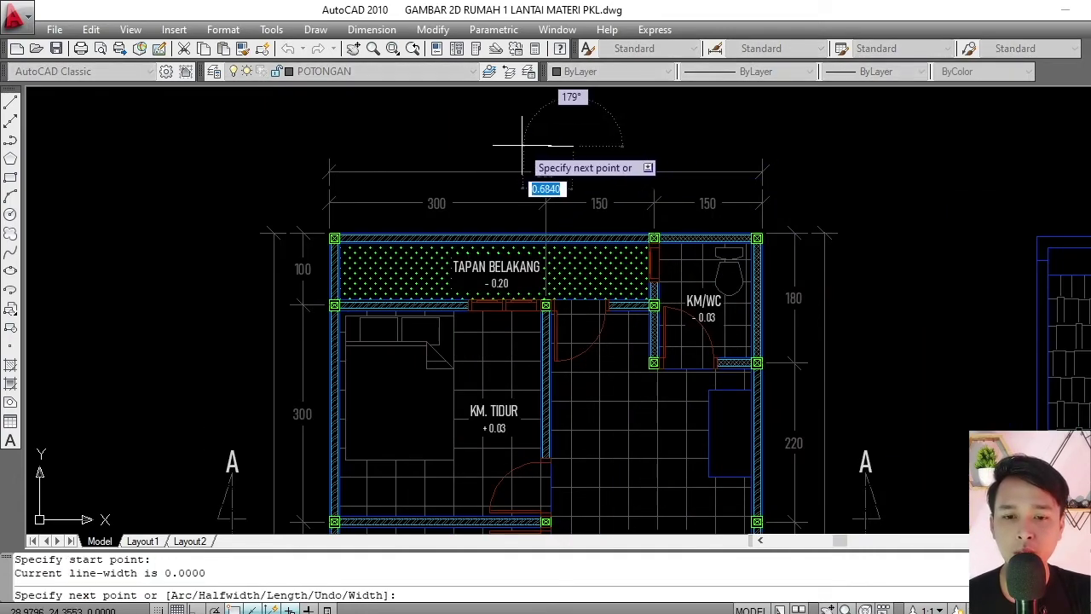
pyautogui.scroll(-3, 524, 153)
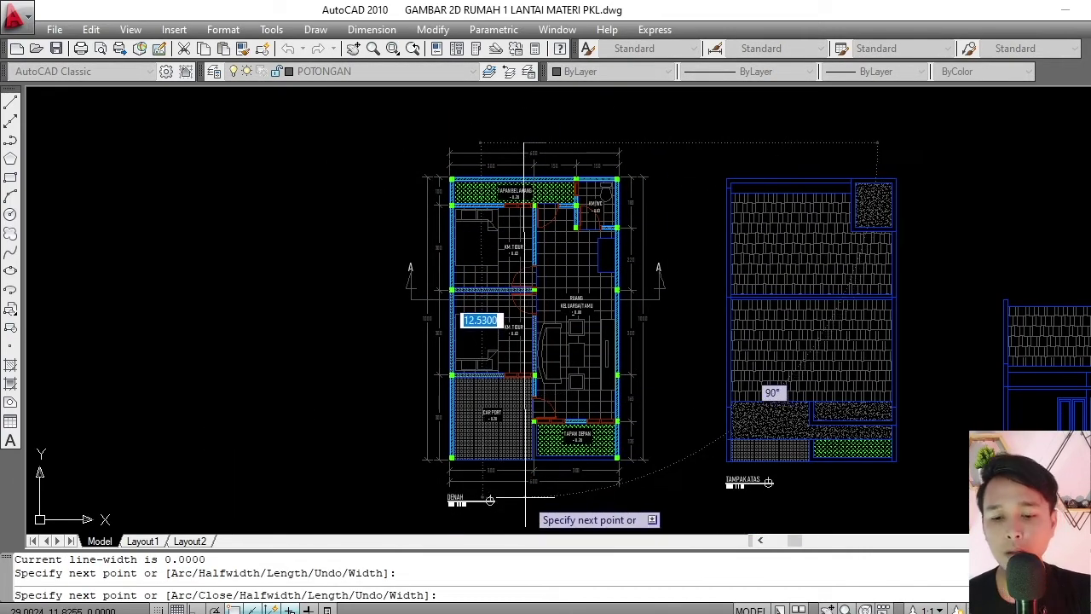
pyautogui.press('F8')
pyautogui.click(524, 498)
pyautogui.press('Return')
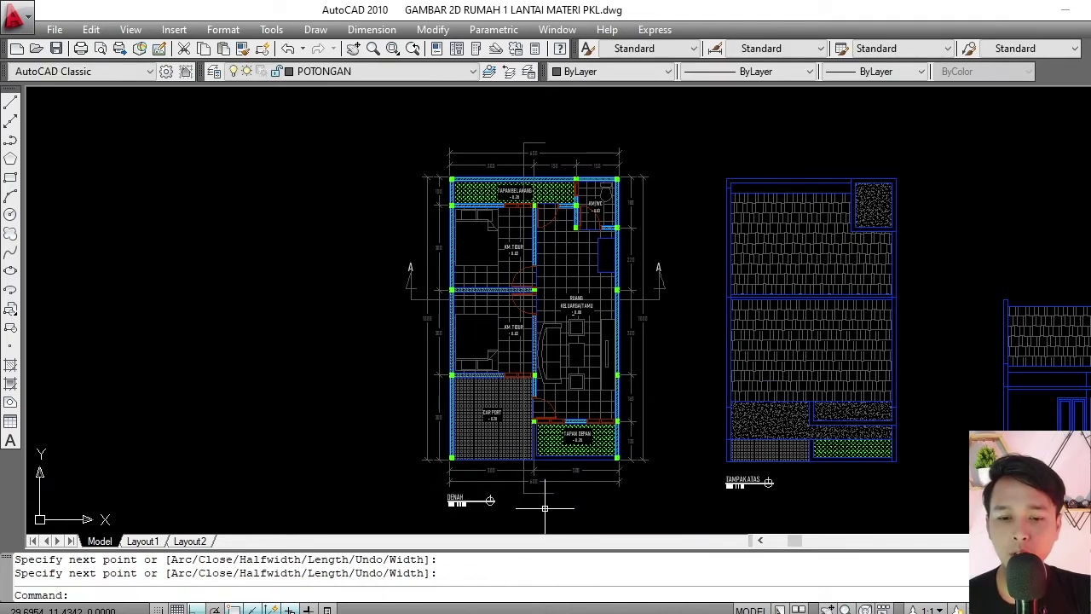
# Erase the vertical section polyline just drawn through the floor plan.
pyautogui.click(545, 495)
pyautogui.click(550, 497)
pyautogui.write('E')
pyautogui.press('Return')
# Copy the A-A section line with both arrows, without the letters, to the empty area left of the floor plan.
pyautogui.scroll(2, 657, 260)
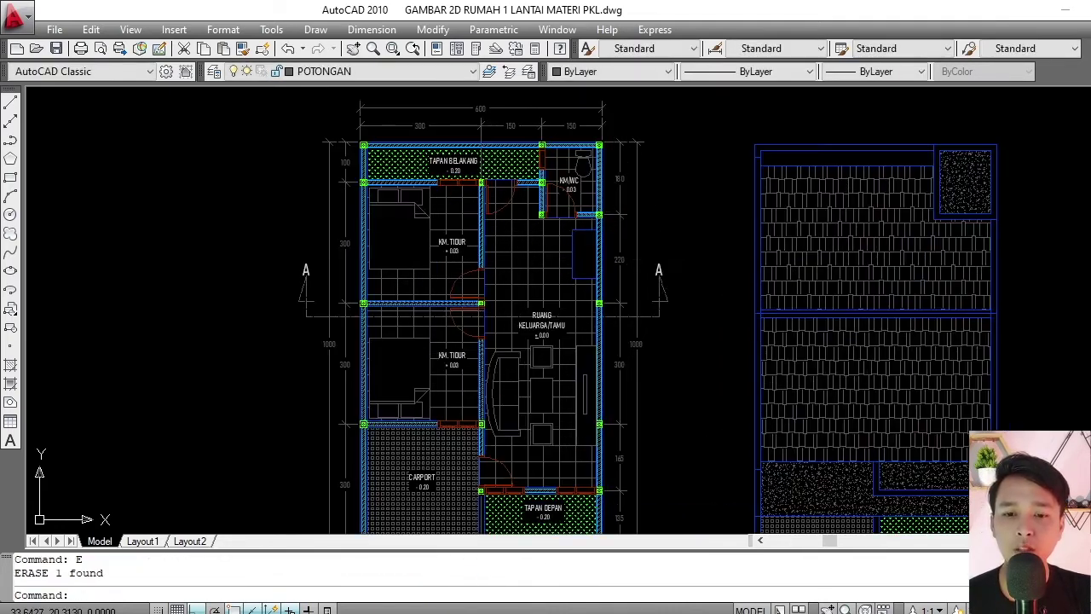
pyautogui.press('Escape')
pyautogui.click(680, 249)
pyautogui.click(654, 326)
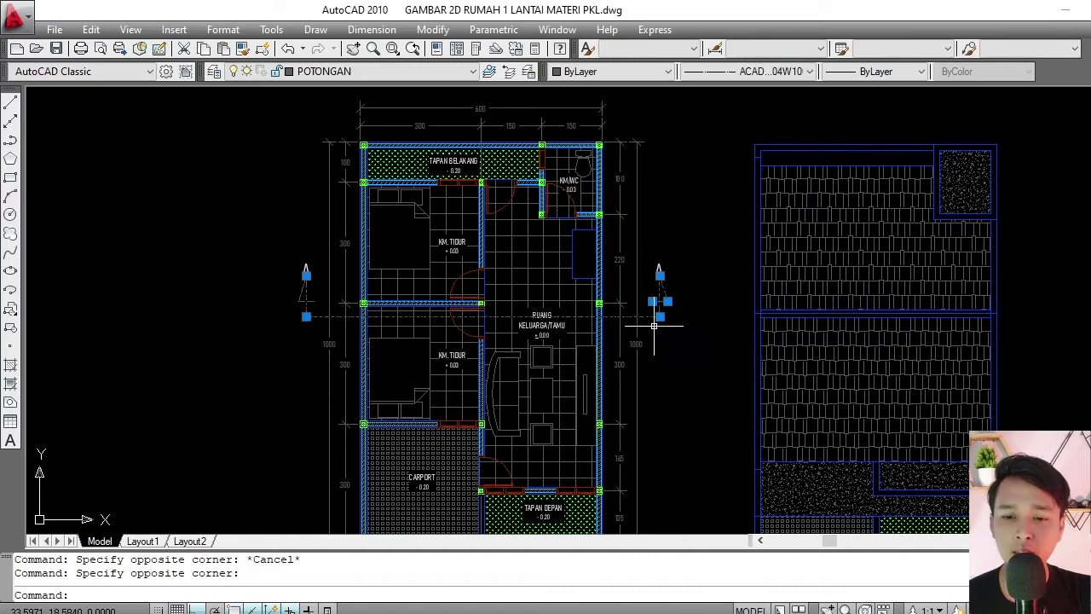
pyautogui.scroll(4, 332, 303)
pyautogui.click(320, 281)
pyautogui.click(258, 319)
pyautogui.scroll(-8, 688, 223)
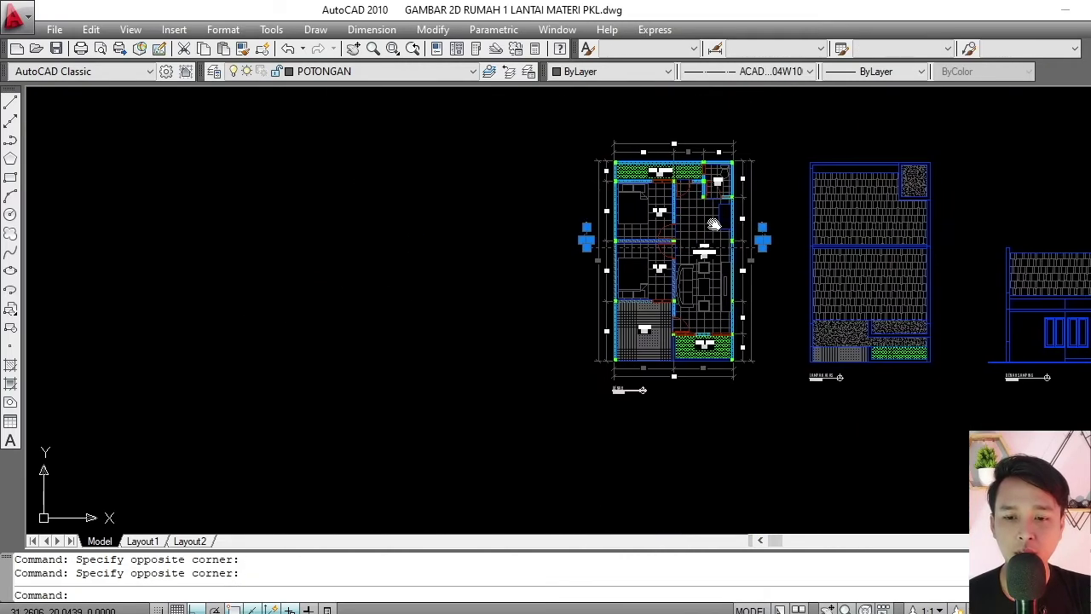
pyautogui.scroll(2, 706, 236)
pyautogui.moveTo(688, 236); pyautogui.dragTo(675, 233, button='middle')
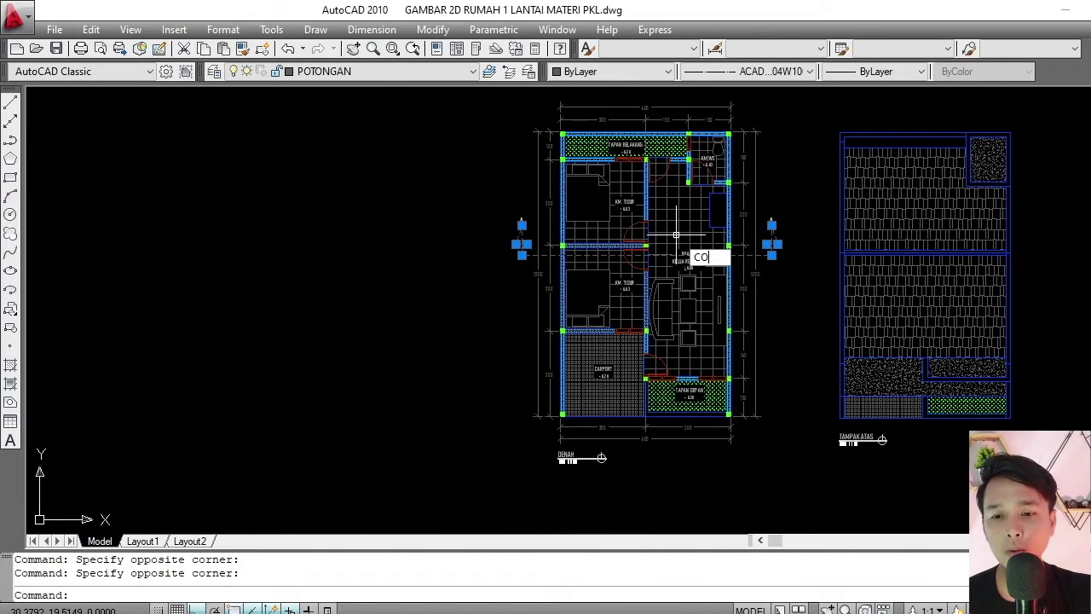
pyautogui.write('CO')
pyautogui.press('Return')
pyautogui.click(660, 465)
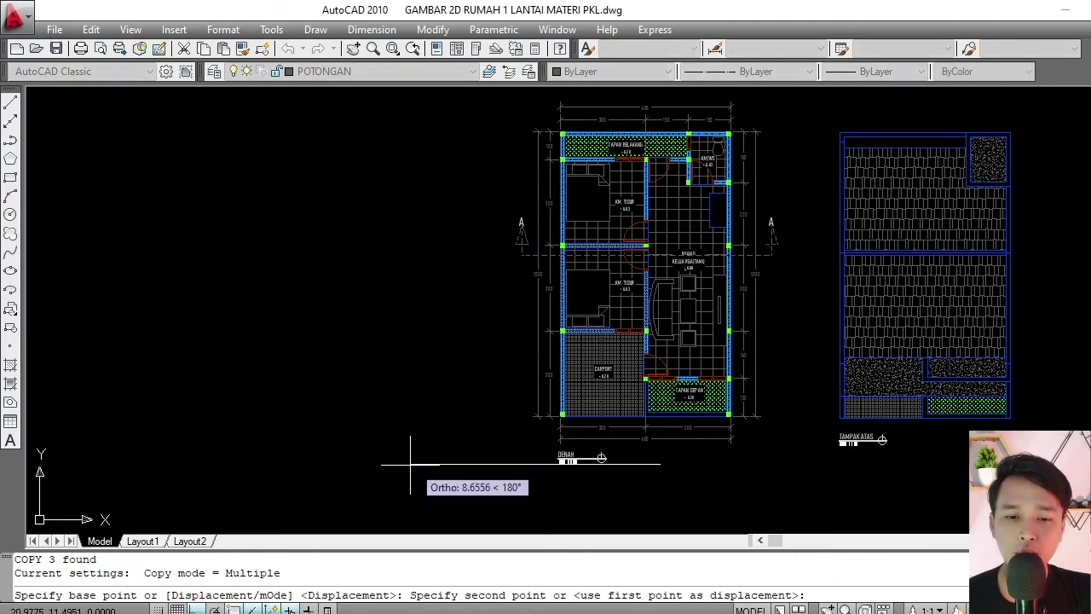
pyautogui.click(332, 450)
pyautogui.press('Return')
pyautogui.moveTo(455, 239); pyautogui.dragTo(469, 243, button='middle')
pyautogui.scroll(2, 468, 242)
pyautogui.click(552, 202)
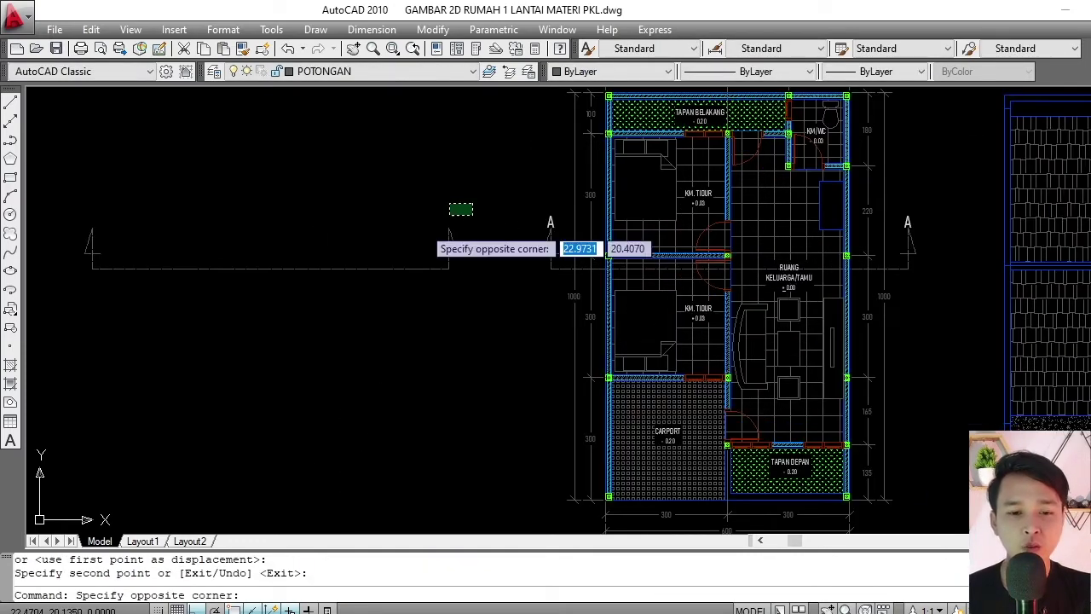
pyautogui.click(78, 324)
pyautogui.press('Escape')
pyautogui.press('Escape')
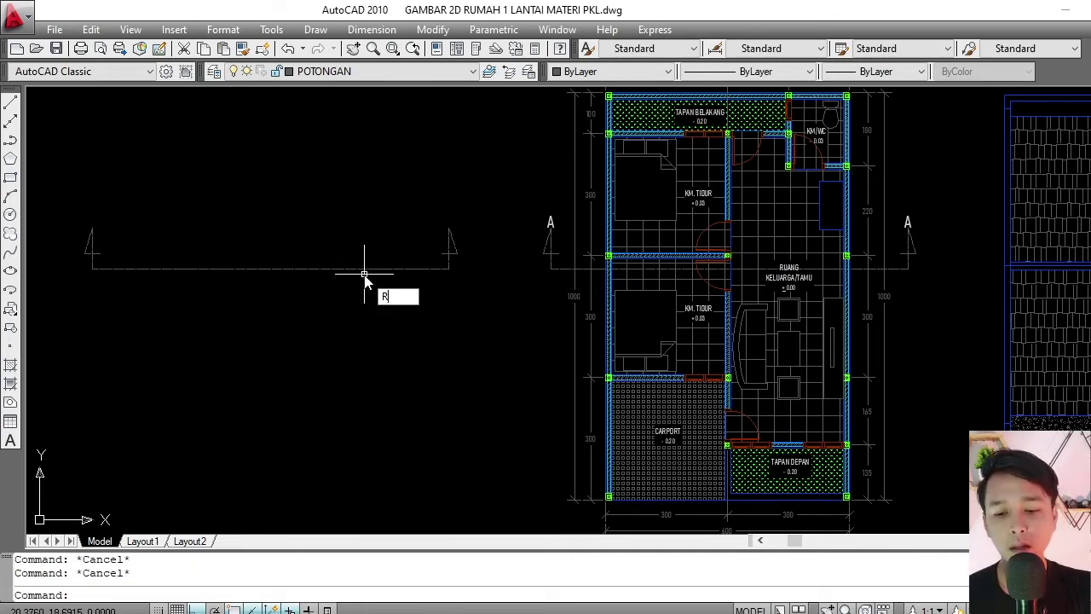
# Rotate the copied section line with its two arrows by 270° so it stands upright beside the floor plan.
pyautogui.press('Return')
pyautogui.scroll(-2, 466, 244)
pyautogui.click(472, 213)
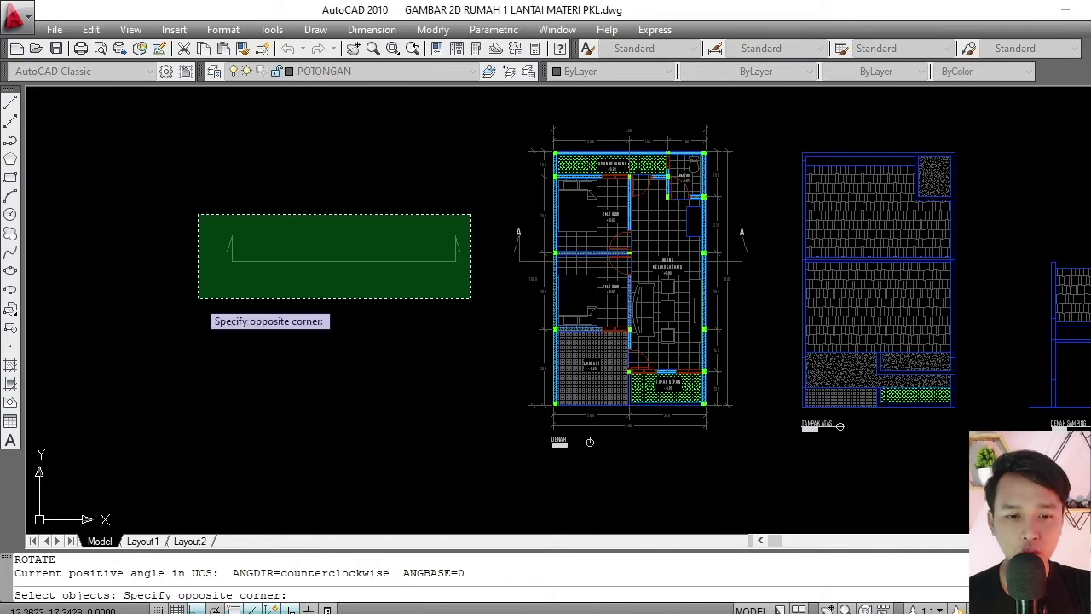
pyautogui.click(195, 299)
pyautogui.press('Return')
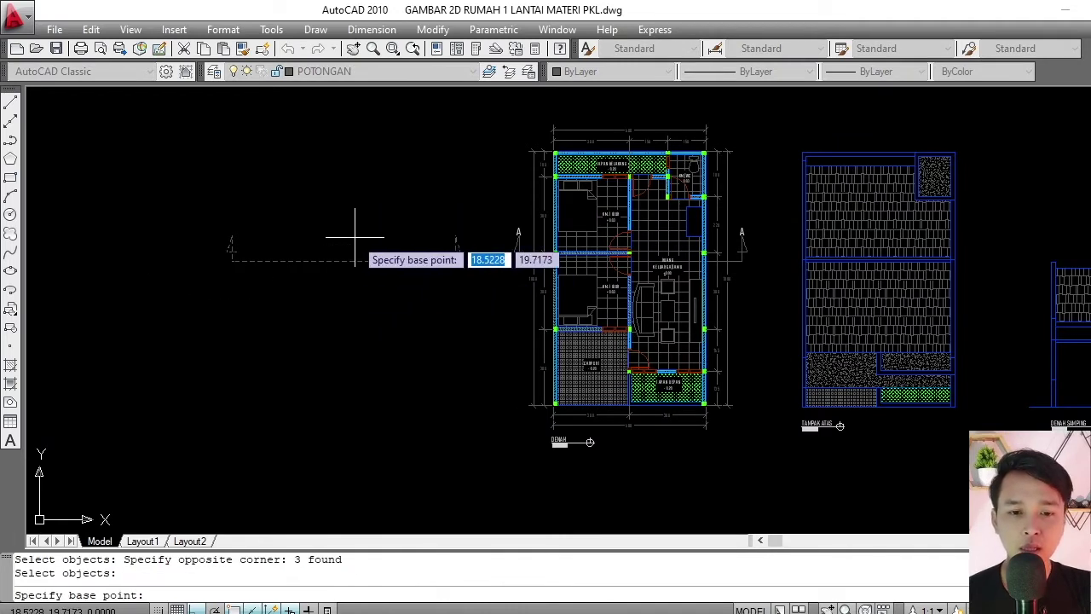
pyautogui.click(354, 235)
pyautogui.click(375, 324)
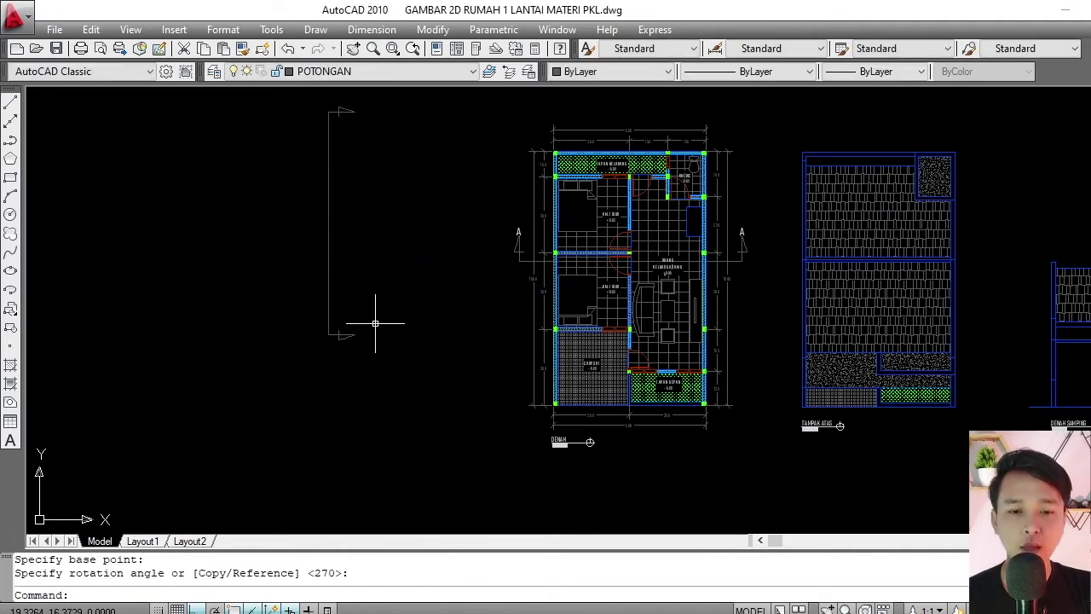
# Draw a three-segment guide polyline around the floor plan, running just above, beside and just below its outer dimensions.
pyautogui.moveTo(402, 220); pyautogui.dragTo(372, 244, button='middle')
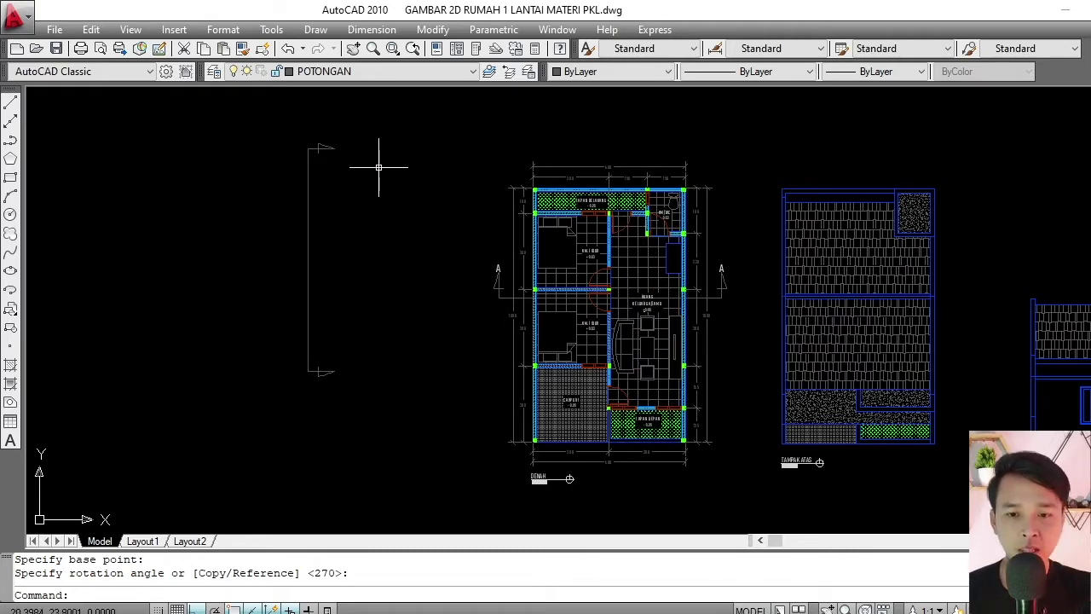
pyautogui.write('PL')
pyautogui.press('Return')
pyautogui.scroll(2, 577, 158)
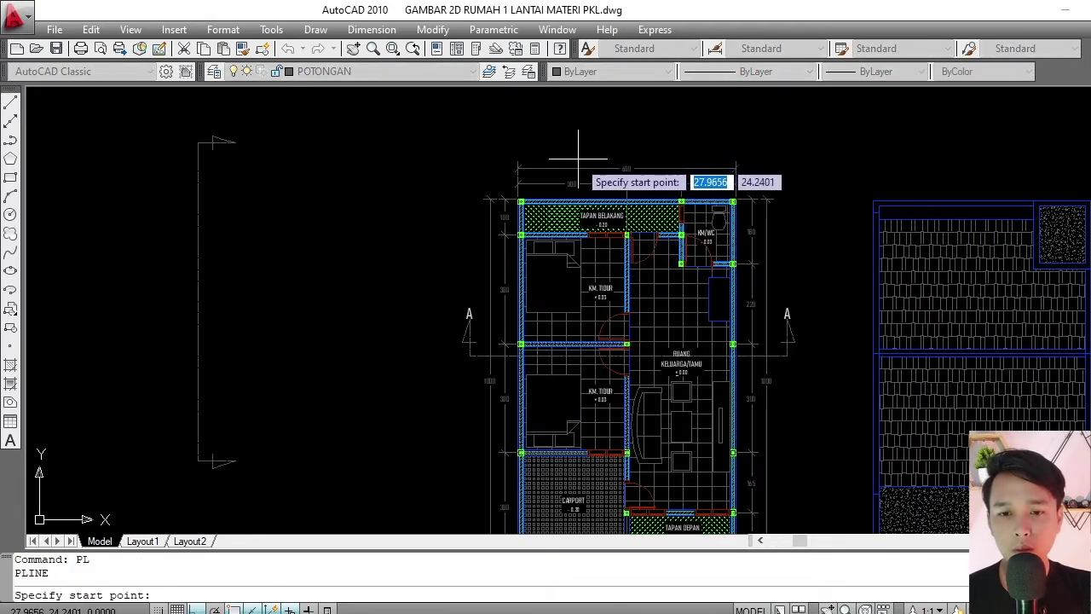
pyautogui.click(577, 158)
pyautogui.scroll(2, 585, 158)
pyautogui.press('Escape')
pyautogui.press('Return')
pyautogui.click(571, 161)
pyautogui.scroll(-4, 445, 172)
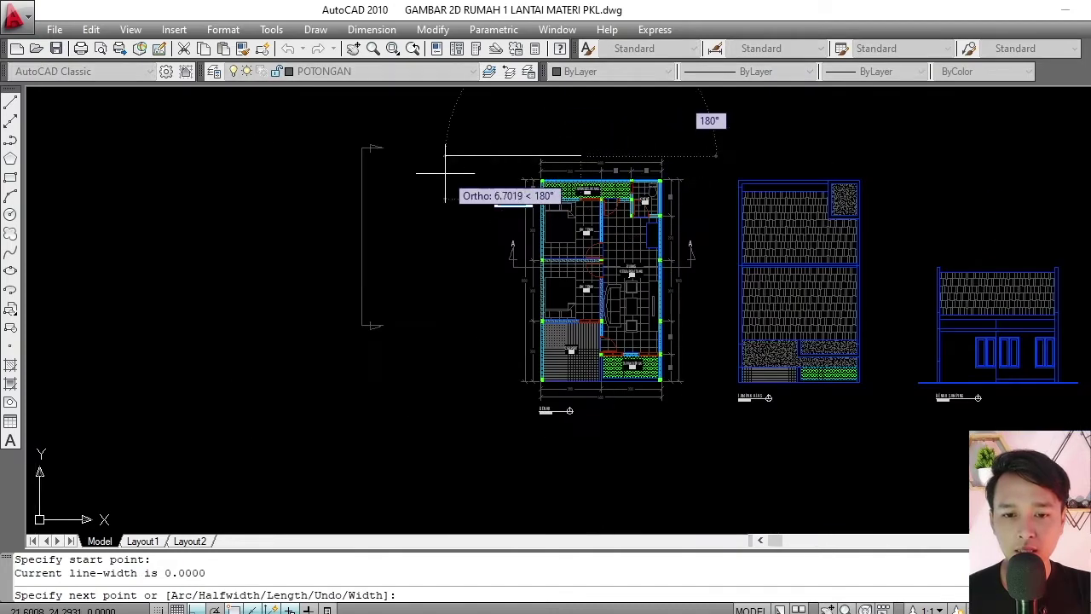
pyautogui.click(473, 166)
pyautogui.scroll(4, 502, 417)
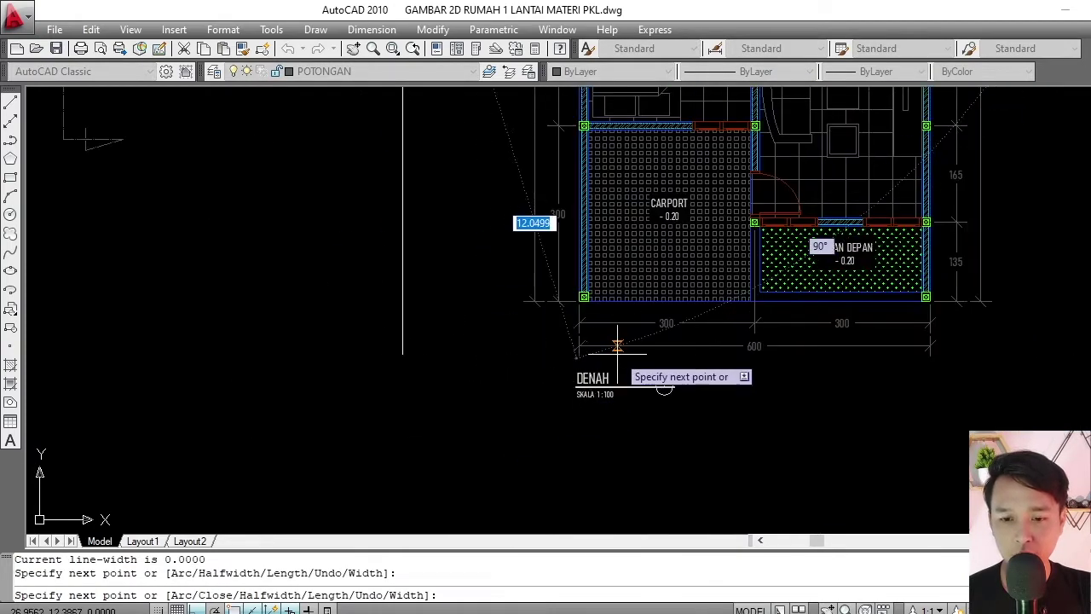
pyautogui.scroll(2, 620, 358)
pyautogui.click(673, 360)
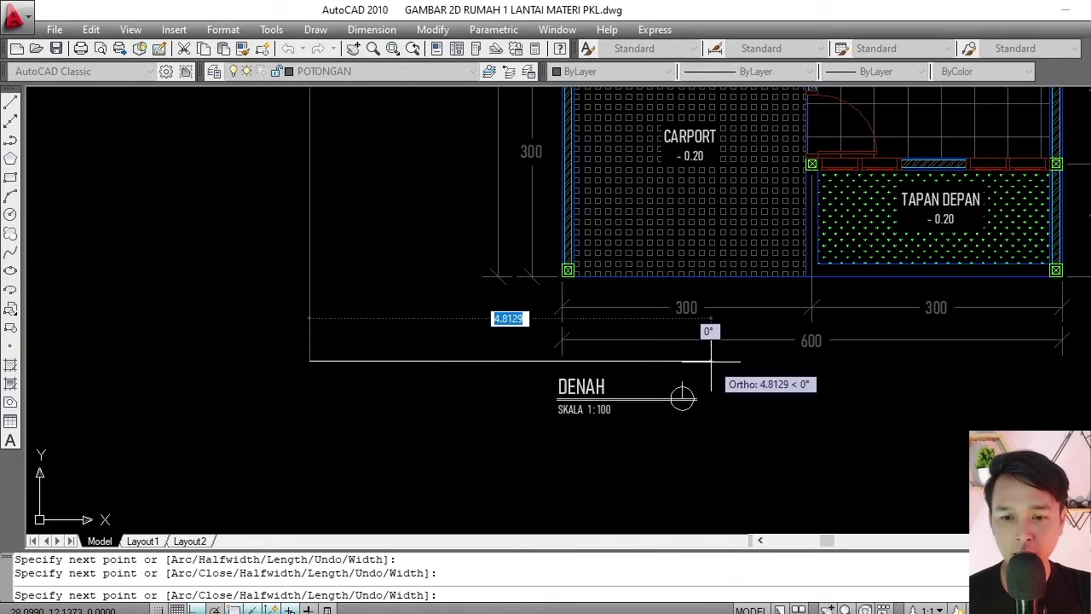
pyautogui.click(712, 361)
pyautogui.press('Return')
pyautogui.click(733, 339)
pyautogui.press('Escape')
pyautogui.scroll(-7, 548, 328)
pyautogui.scroll(3, 518, 254)
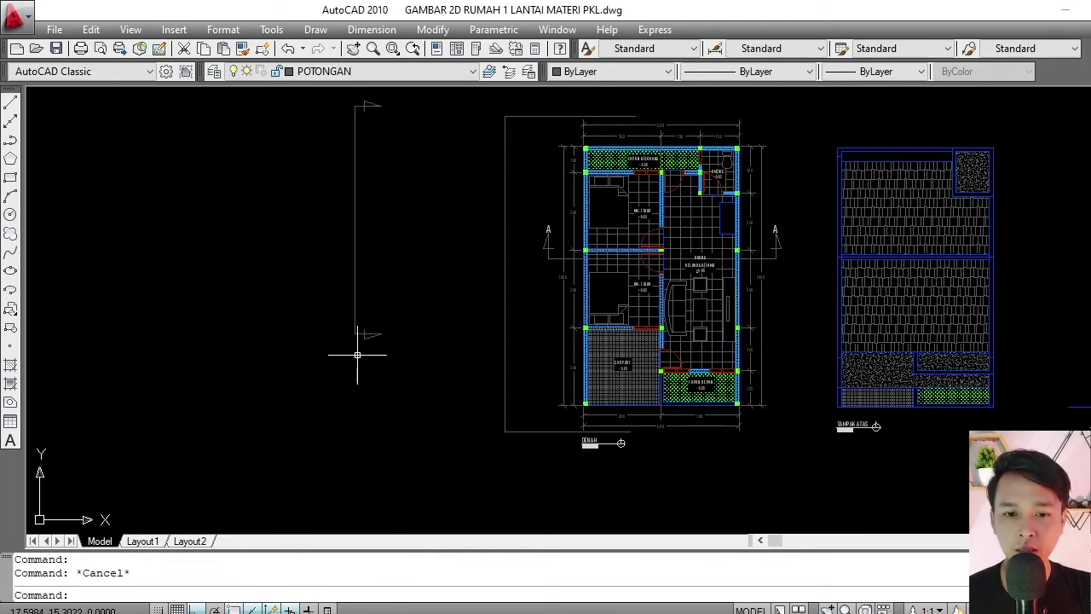
pyautogui.click(451, 354)
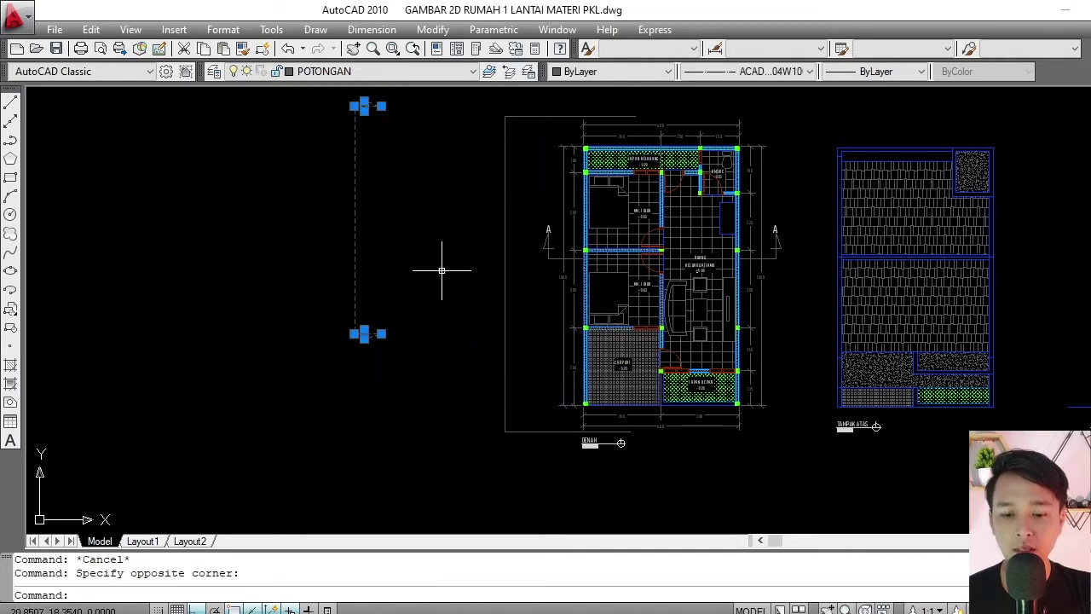
pyautogui.write('M')
pyautogui.press('Return')
pyautogui.click(367, 106)
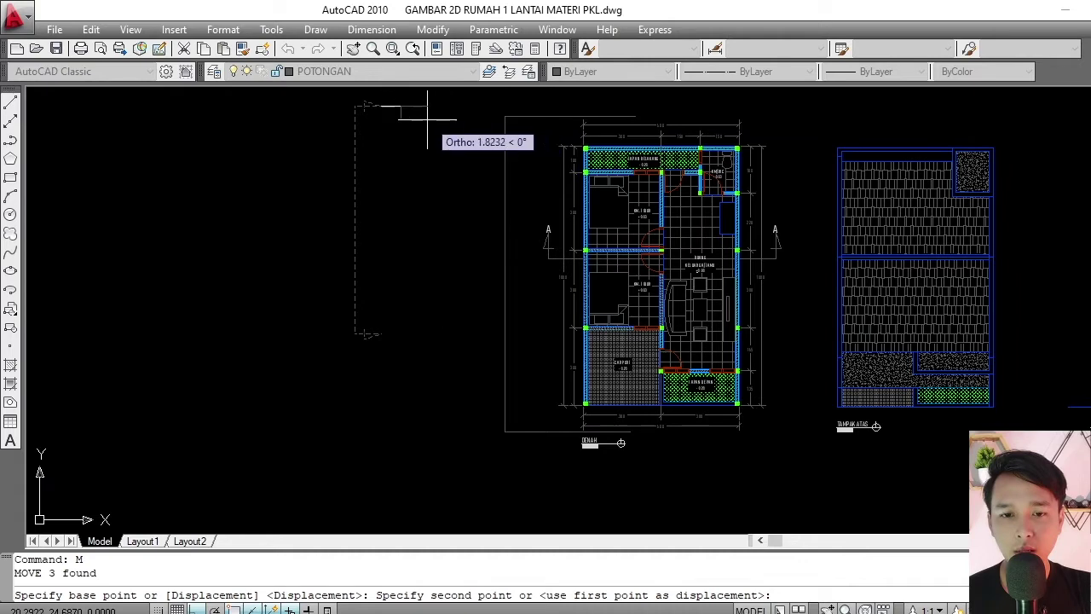
pyautogui.press('Escape')
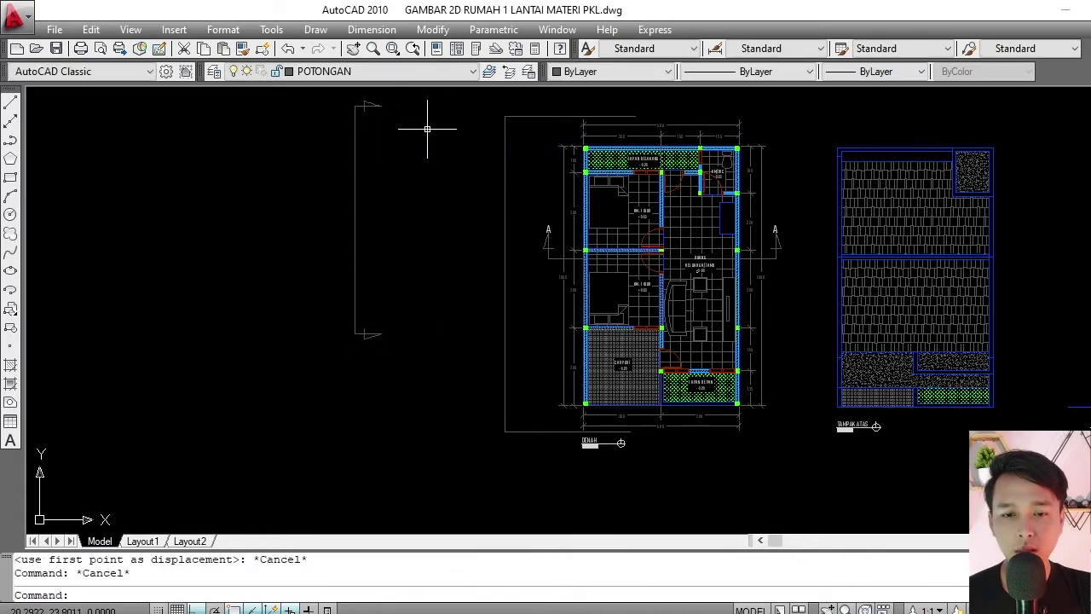
# Move the upright section mark beside the guide polyline, aligning its upper arrow with the guide's upper segment, with orthogonal mode off.
pyautogui.scroll(2, 422, 125)
pyautogui.click(298, 140)
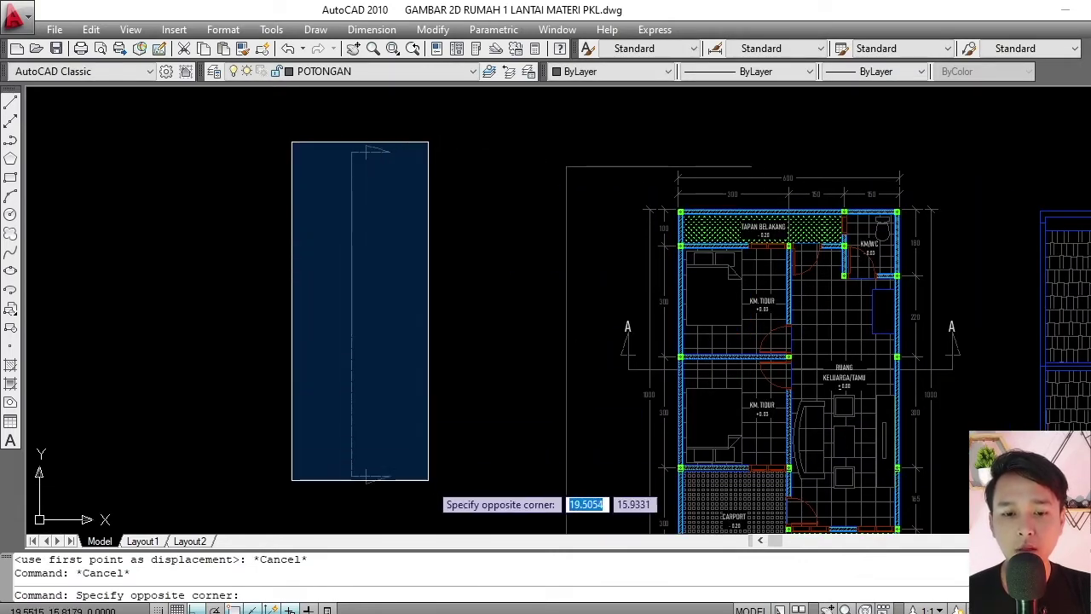
pyautogui.click(460, 511)
pyautogui.write('M')
pyautogui.press('Return')
pyautogui.click(394, 152)
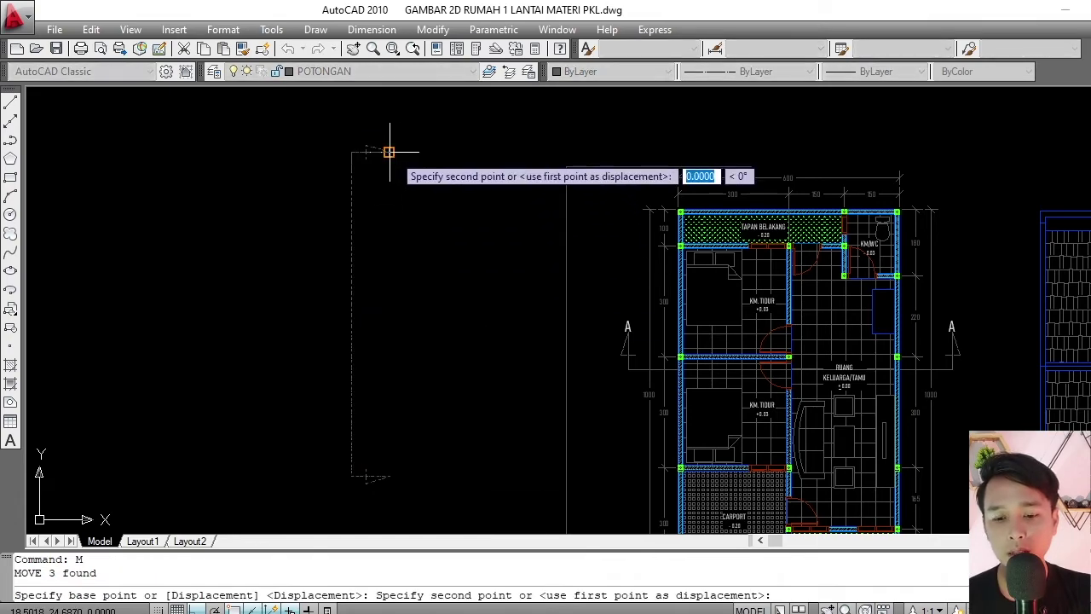
pyautogui.press('F8')
pyautogui.scroll(2, 575, 160)
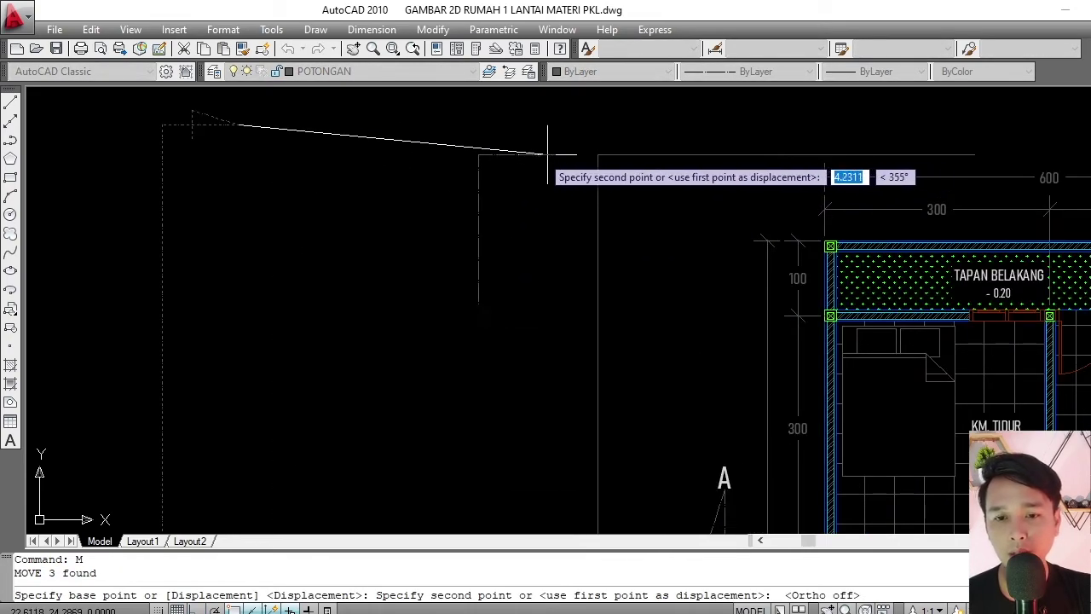
pyautogui.click(465, 153)
pyautogui.scroll(-5, 460, 175)
pyautogui.scroll(2, 459, 239)
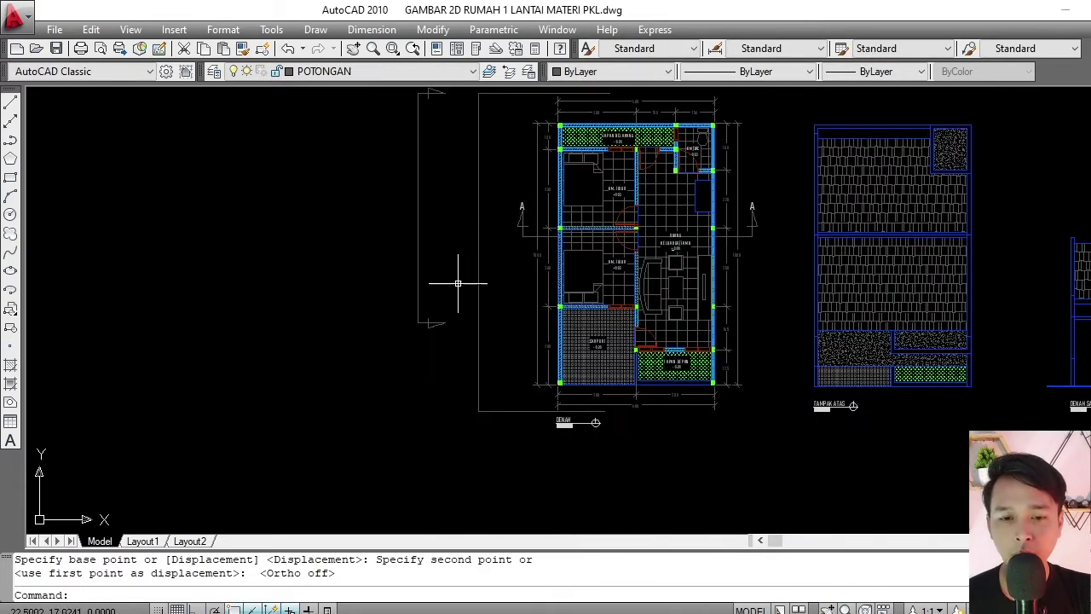
# Stretch the lower end of the upright section mark straight down to the level of the guide's lower segment.
pyautogui.scroll(2, 463, 391)
pyautogui.scroll(2, 443, 291)
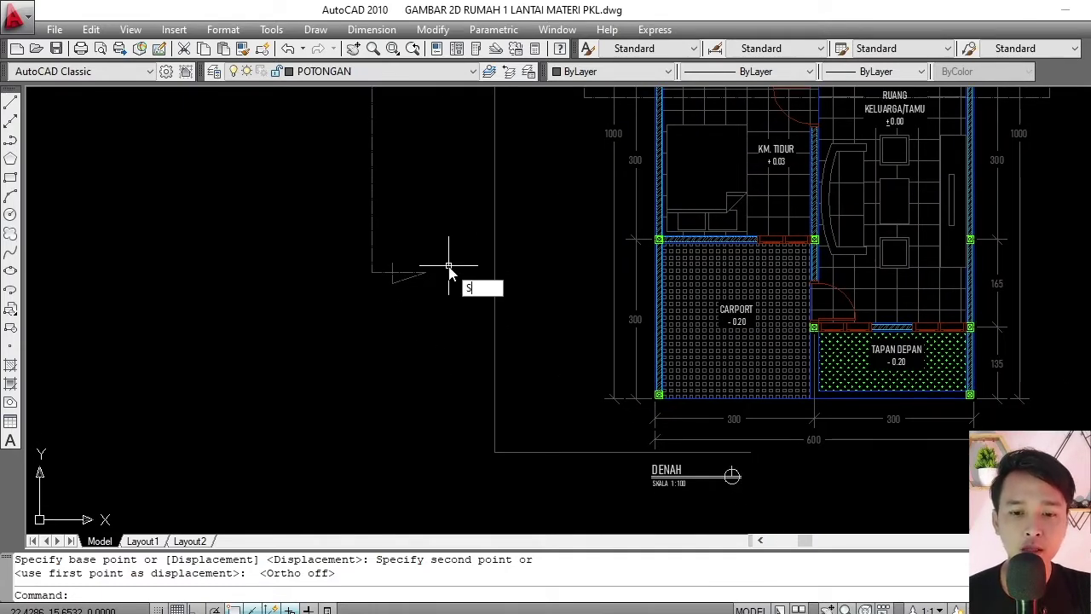
pyautogui.press('Return')
pyautogui.click(446, 218)
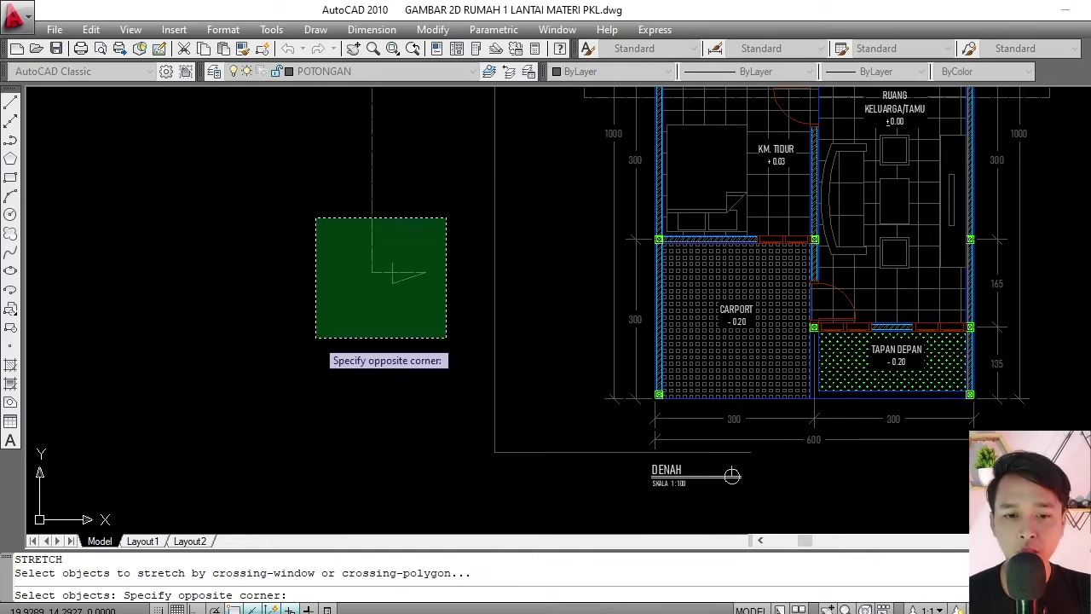
pyautogui.click(317, 337)
pyautogui.press('Return')
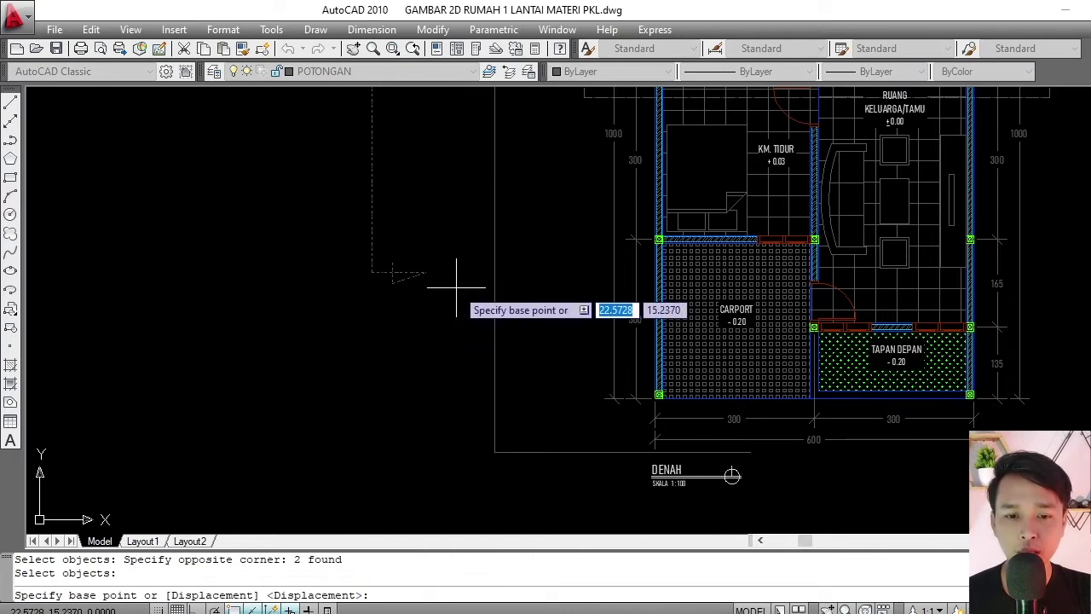
pyautogui.click(448, 271)
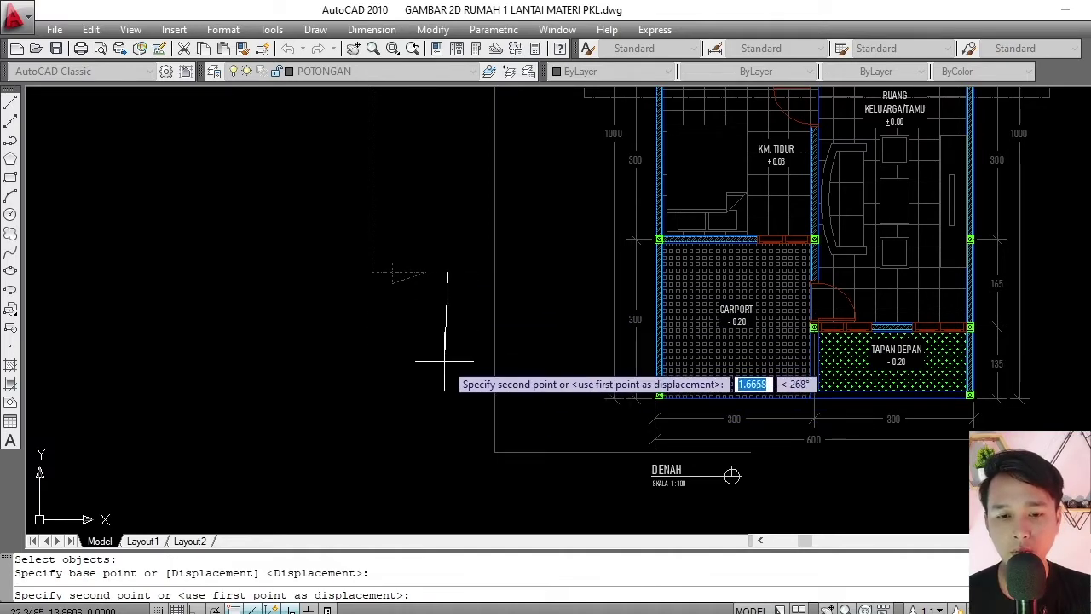
pyautogui.press('F8')
pyautogui.scroll(3, 480, 447)
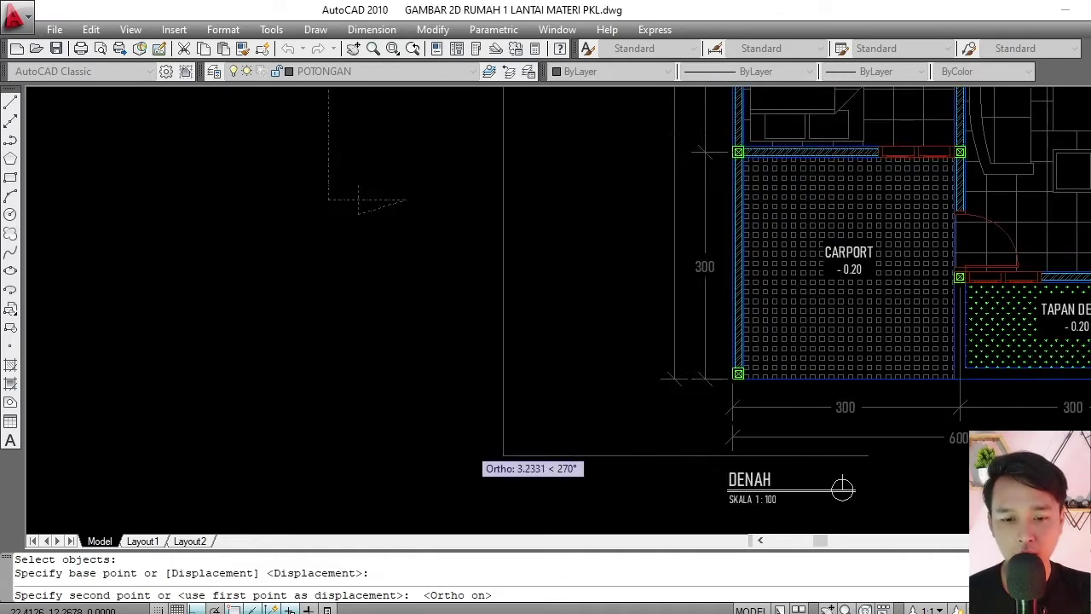
pyautogui.click(486, 461)
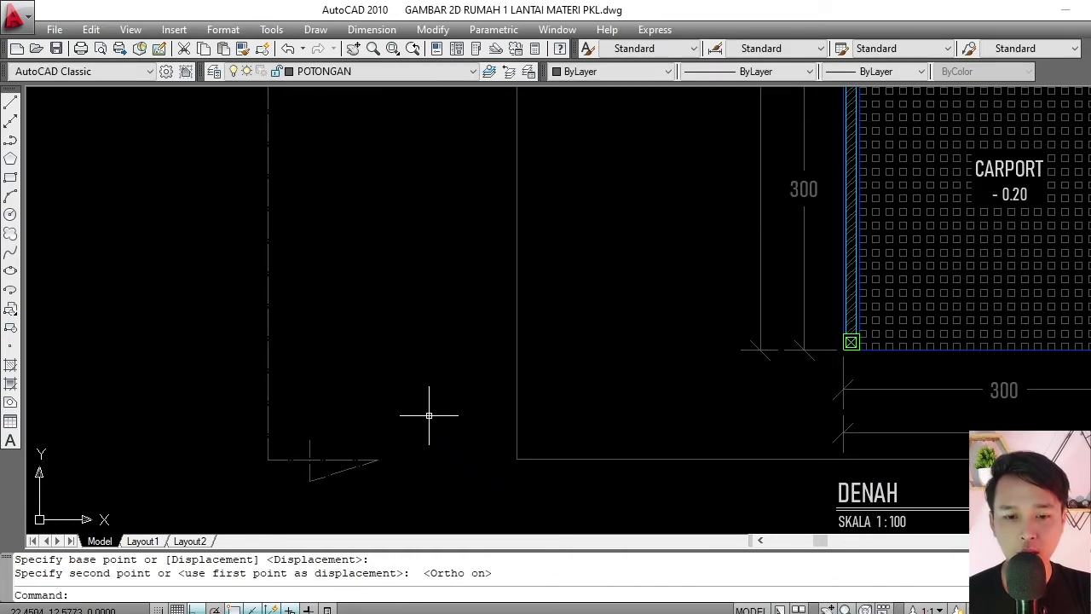
# Erase the guide polyline around the floor plan.
pyautogui.scroll(-5, 432, 414)
pyautogui.scroll(1, 431, 375)
pyautogui.click(423, 375)
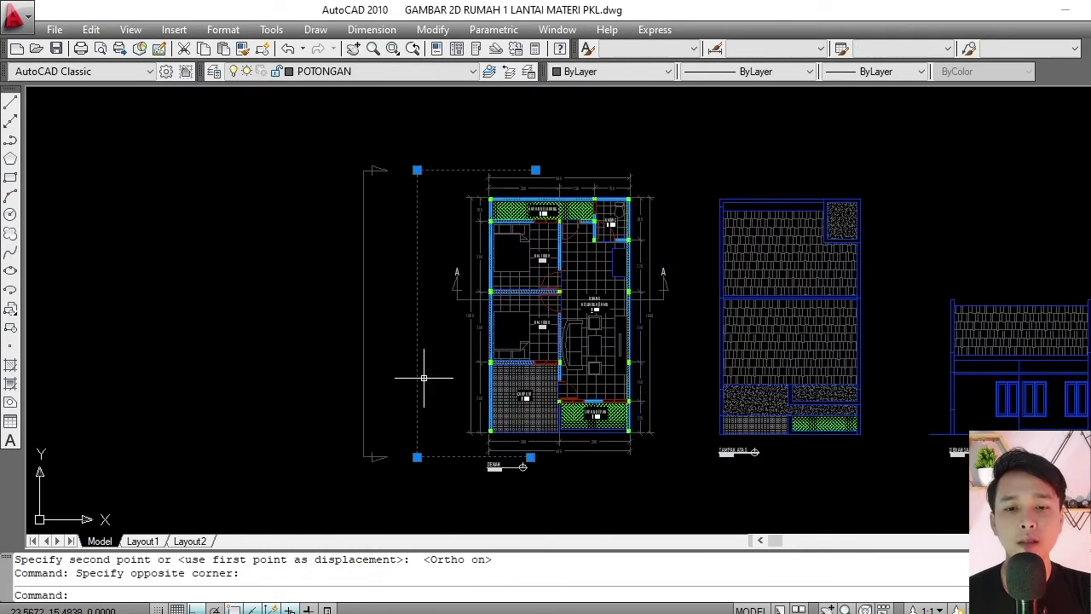
pyautogui.click(427, 307)
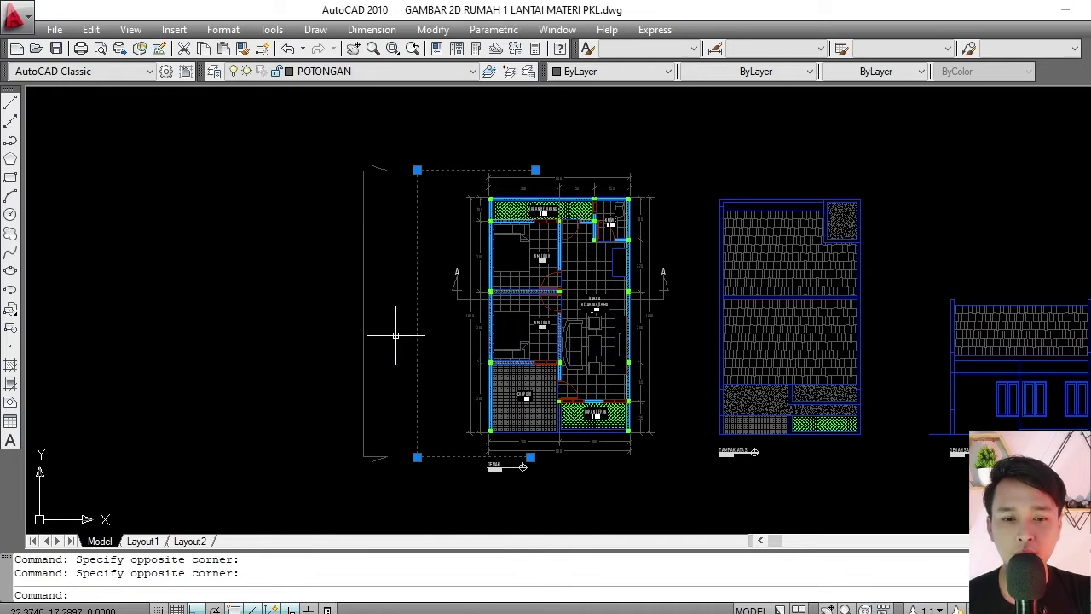
pyautogui.press('Return')
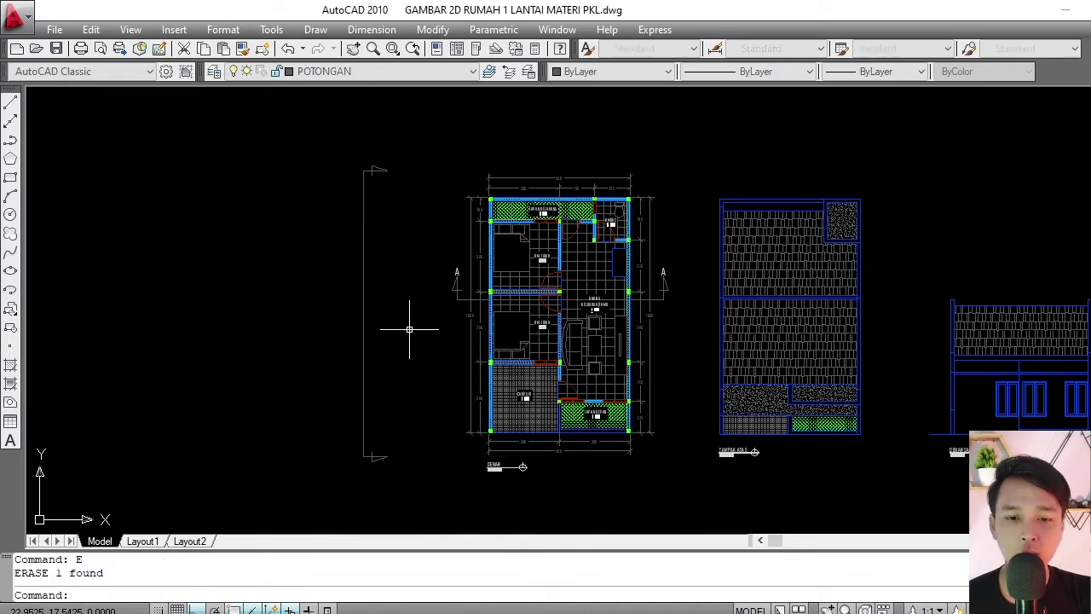
# Move the upright section mark horizontally onto the floor plan, just beside the central wall on the bedroom side.
pyautogui.click(410, 145)
pyautogui.click(325, 465)
pyautogui.moveTo(380, 393); pyautogui.dragTo(351, 405, button='middle')
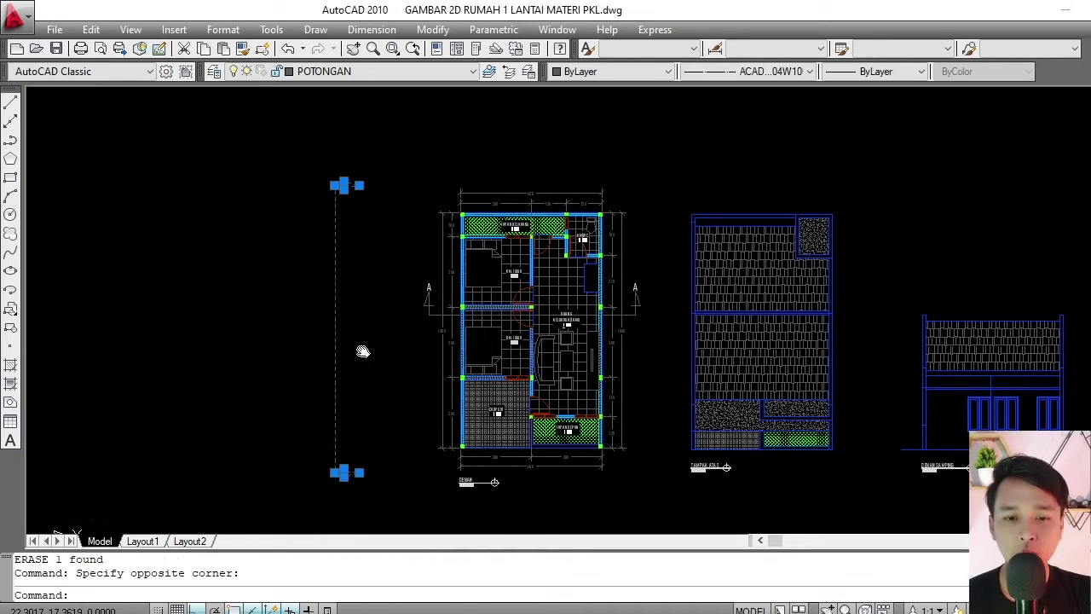
pyautogui.write('m')
pyautogui.press('Return')
pyautogui.click(409, 143)
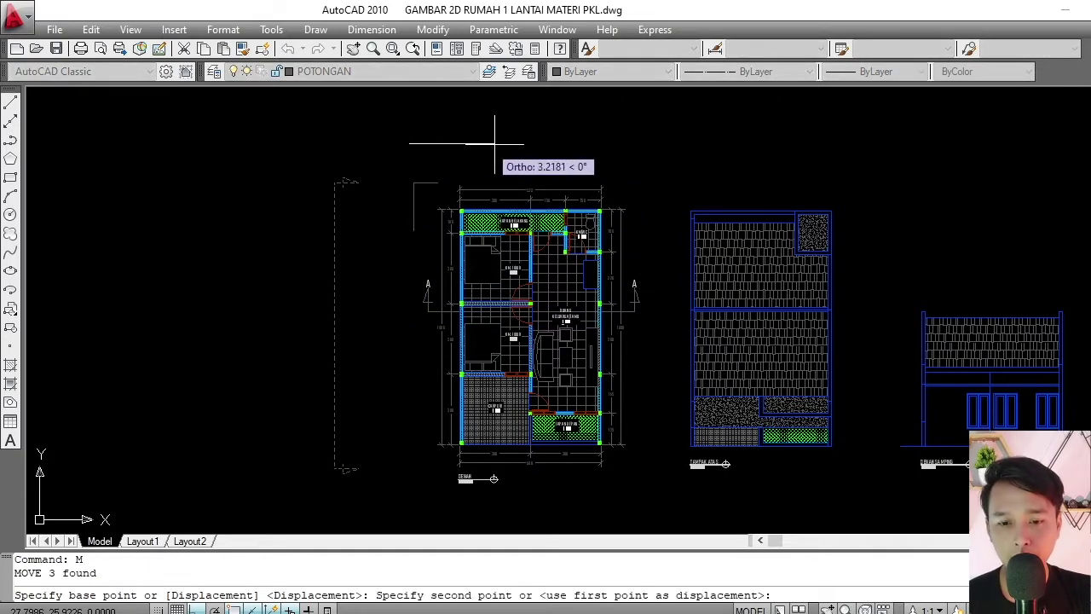
pyautogui.click(599, 134)
pyautogui.press('Escape')
# Copy the letter A from the A-A section line to the tip of the upper arrow of the lengthwise section.
pyautogui.scroll(5, 552, 251)
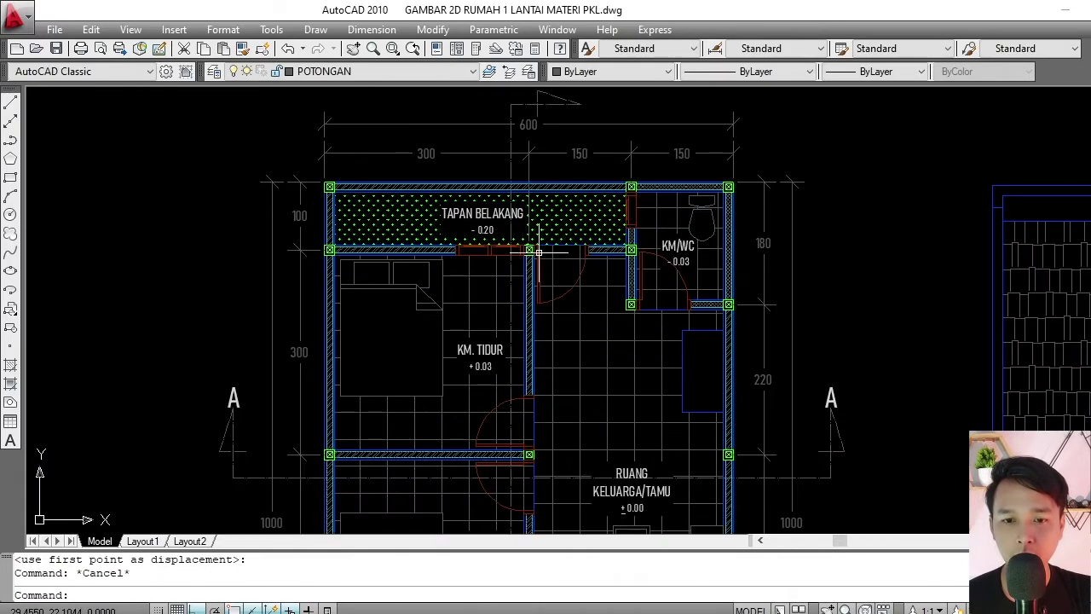
pyautogui.scroll(-2, 467, 258)
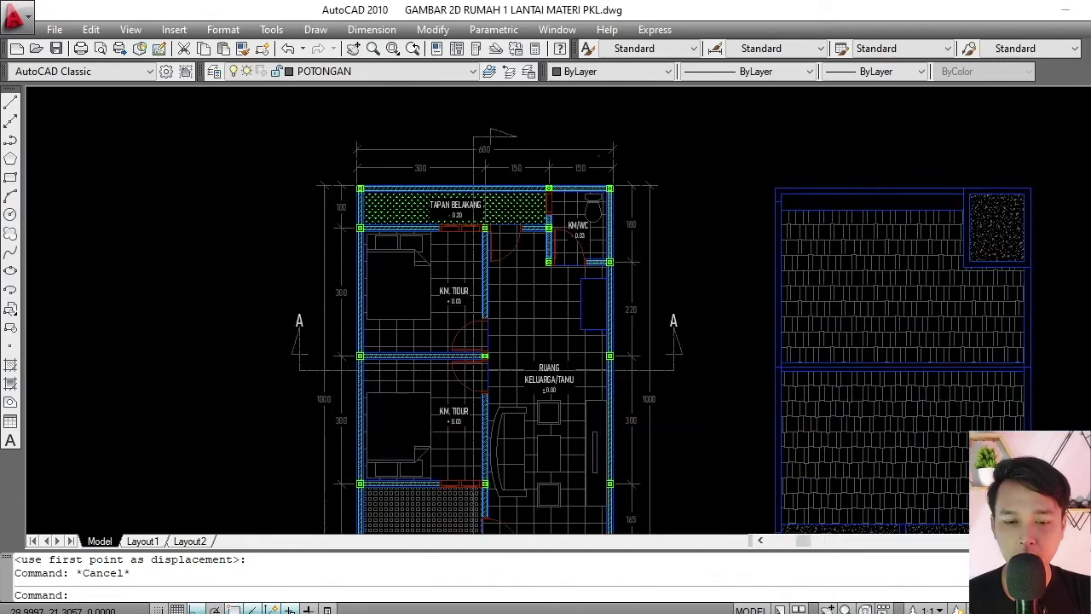
pyautogui.scroll(3, 358, 273)
pyautogui.click(353, 269)
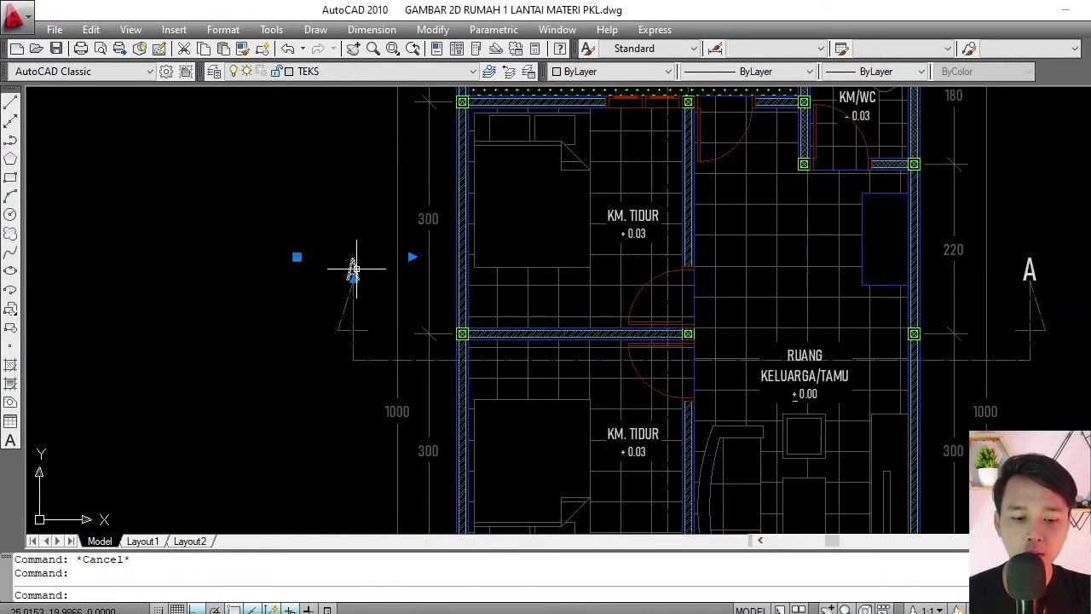
pyautogui.press('Return')
pyautogui.scroll(5, 356, 269)
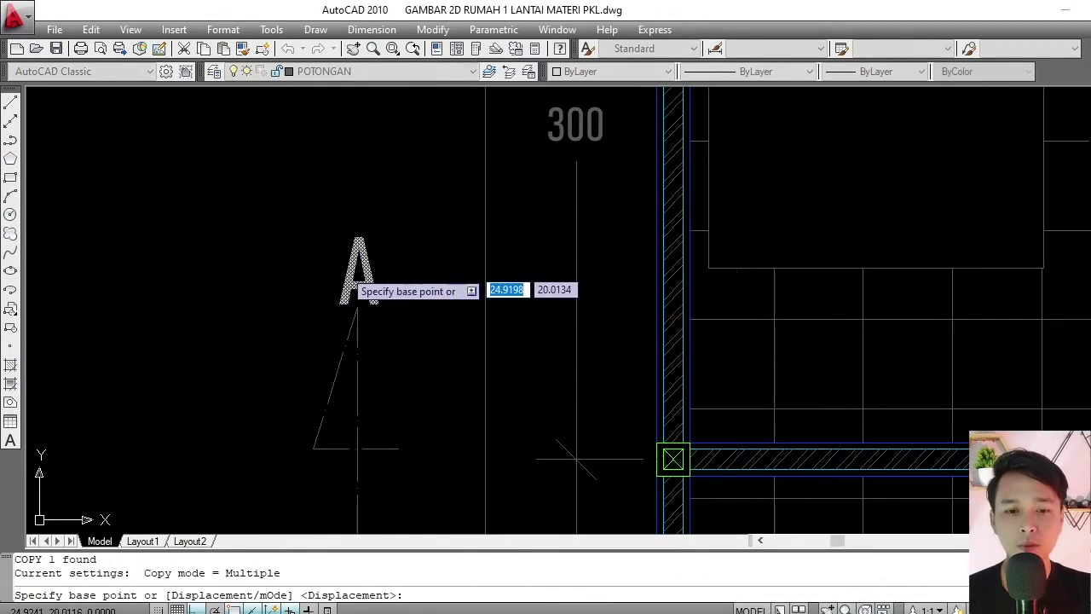
pyautogui.click(292, 272)
pyautogui.scroll(-8, 322, 284)
pyautogui.scroll(5, 529, 124)
pyautogui.click(450, 150)
pyautogui.press('Escape')
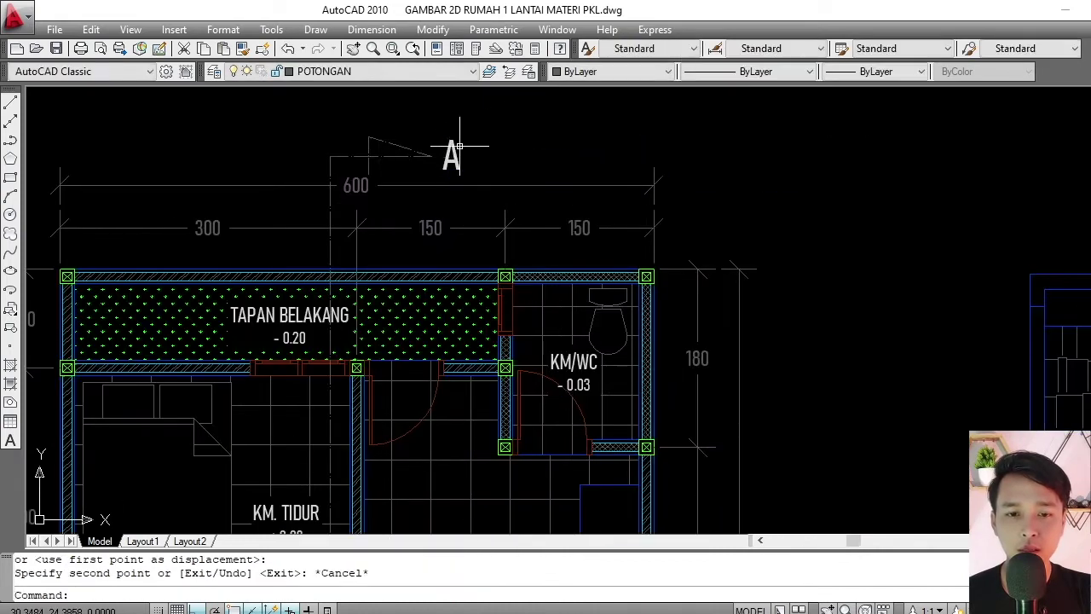
# Change the copied letter at the upper arrow of the lengthwise section to B.
pyautogui.scroll(5, 433, 182)
pyautogui.doubleClick(428, 185)
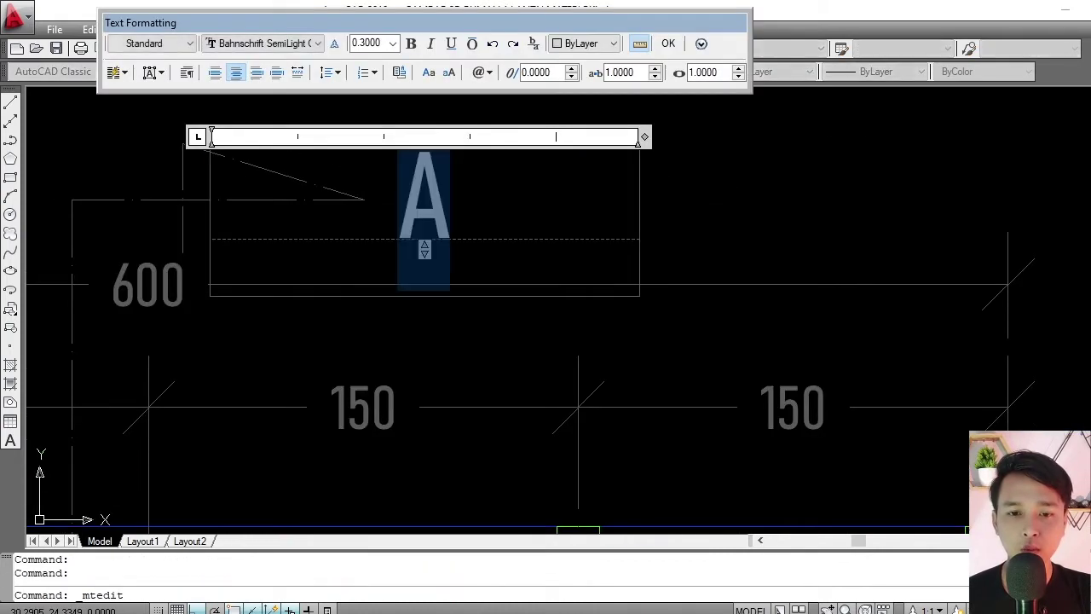
pyautogui.write('B')
pyautogui.click(734, 193)
pyautogui.scroll(-4, 538, 162)
# Copy the letter B from the upper arrow of the lengthwise section straight down to the tip of its lower arrow.
pyautogui.click(538, 160)
pyautogui.click(481, 190)
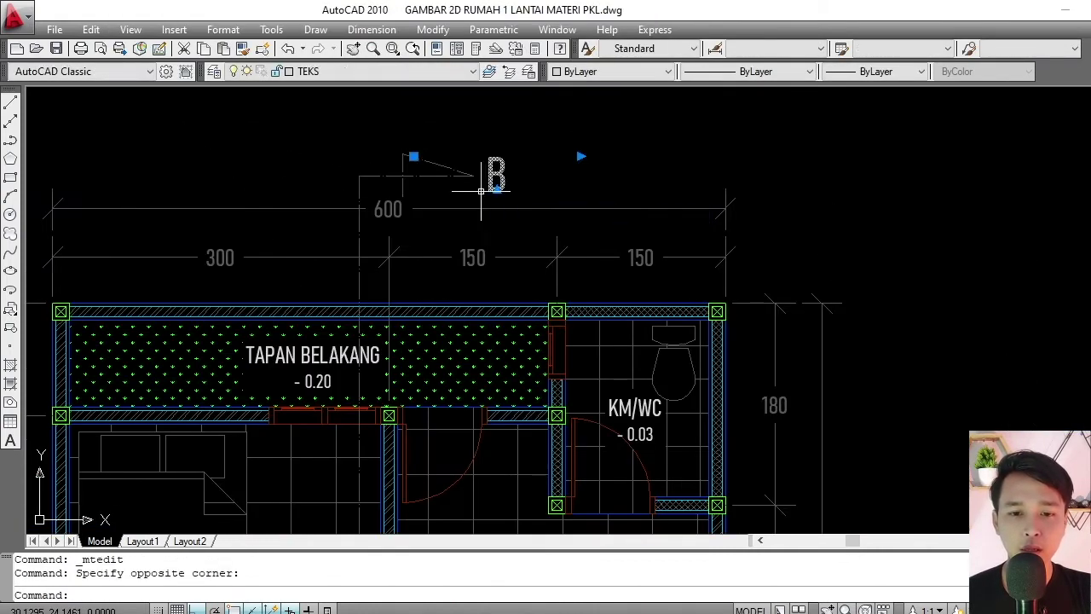
pyautogui.moveTo(493, 193); pyautogui.dragTo(503, 153, button='middle')
pyautogui.write('CO')
pyautogui.press('Return')
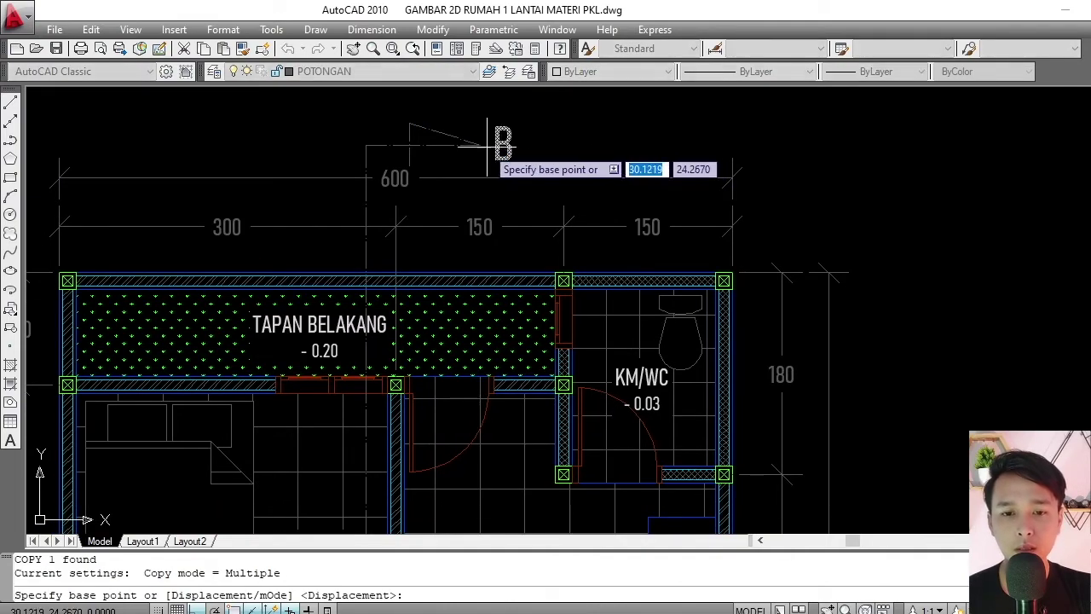
pyautogui.click(502, 150)
pyautogui.scroll(-5, 502, 150)
pyautogui.scroll(4, 478, 383)
pyautogui.scroll(3, 473, 485)
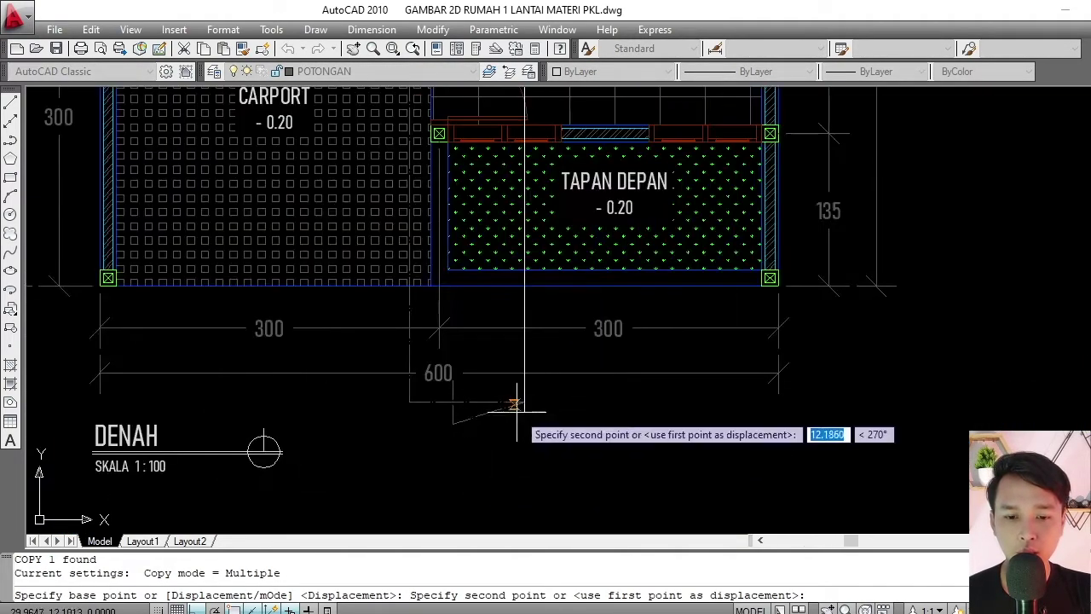
pyautogui.click(519, 399)
pyautogui.press('Return')
# Review the floor plan with its A-A and B-B section marks and the row of roof plan and elevations beside it.
pyautogui.scroll(-5, 470, 304)
pyautogui.moveTo(516, 269); pyautogui.dragTo(484, 378, button='middle')
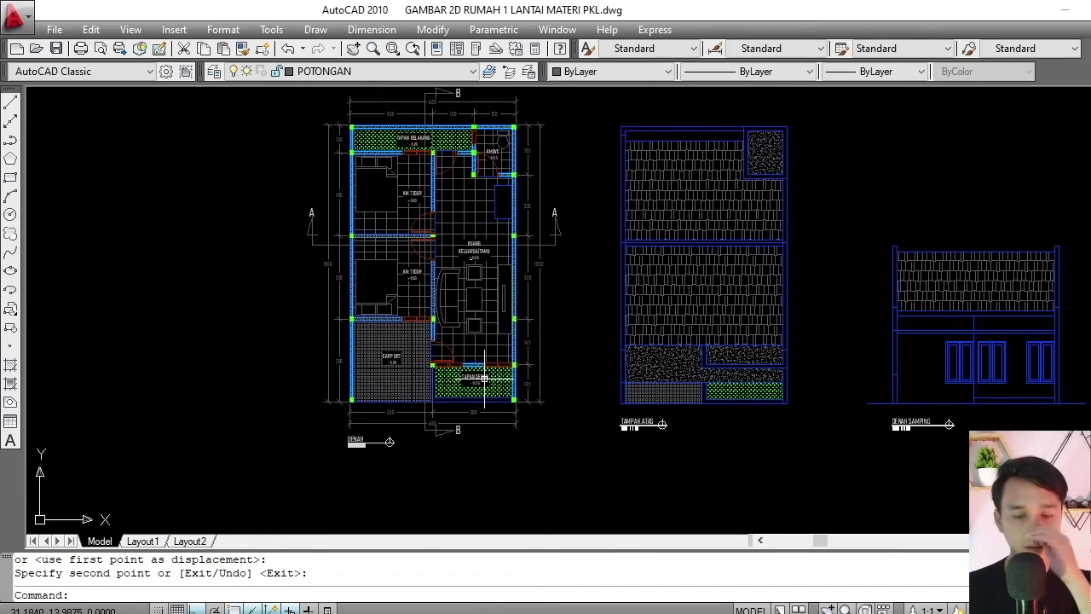
pyautogui.scroll(-4, 484, 323)
pyautogui.scroll(3, 490, 247)
pyautogui.moveTo(494, 273); pyautogui.dragTo(483, 265, button='middle')
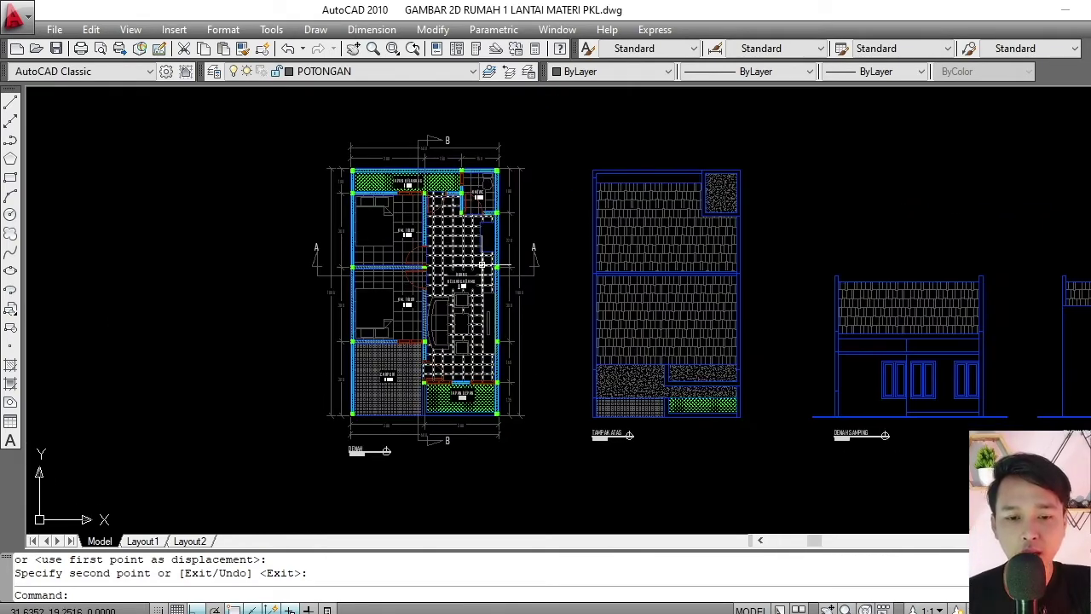
pyautogui.moveTo(494, 343); pyautogui.dragTo(482, 328, button='middle')
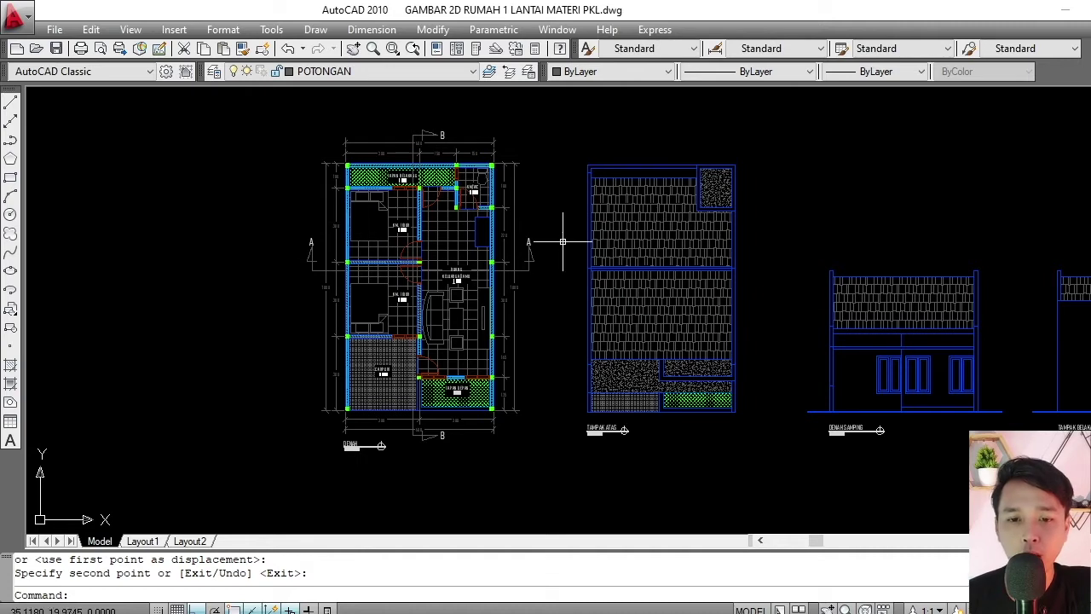
pyautogui.scroll(-2, 433, 205)
pyautogui.moveTo(451, 214); pyautogui.dragTo(456, 202, button='middle')
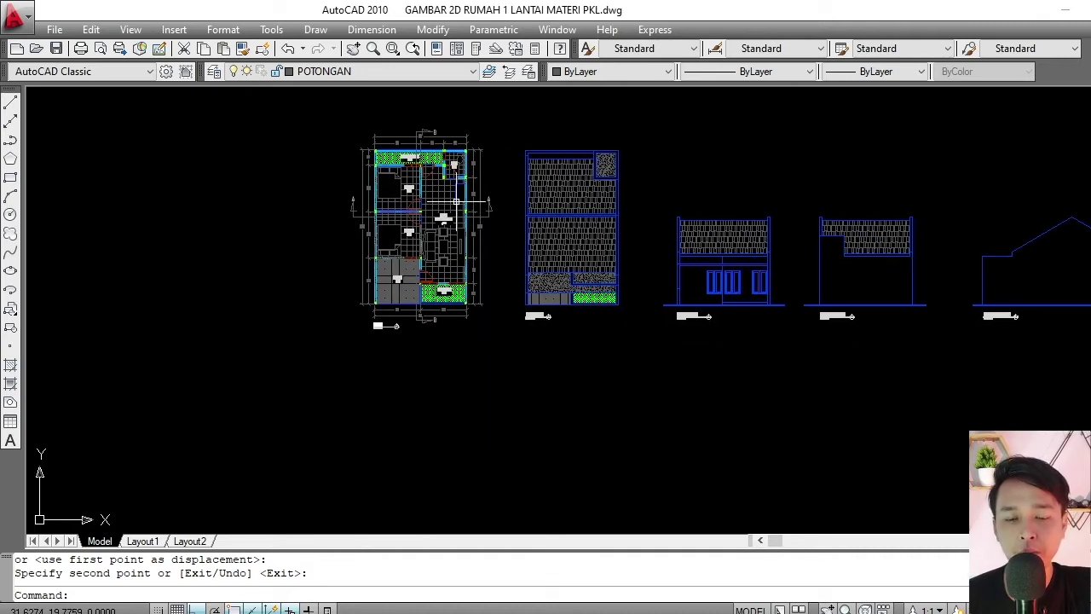
pyautogui.moveTo(439, 249); pyautogui.dragTo(441, 235, button='middle')
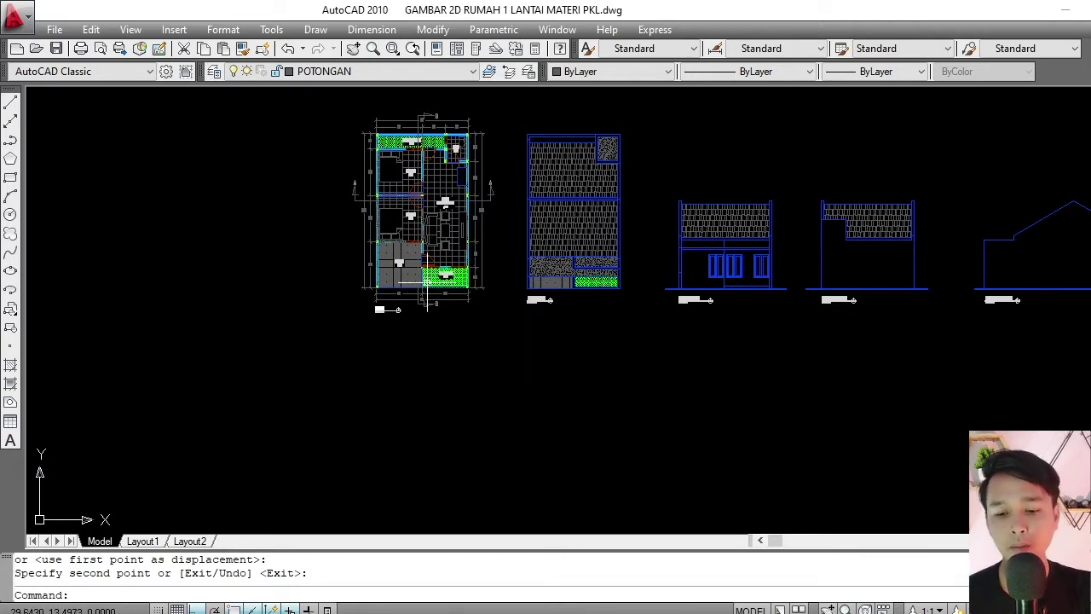
pyautogui.moveTo(405, 327); pyautogui.dragTo(416, 325, button='middle')
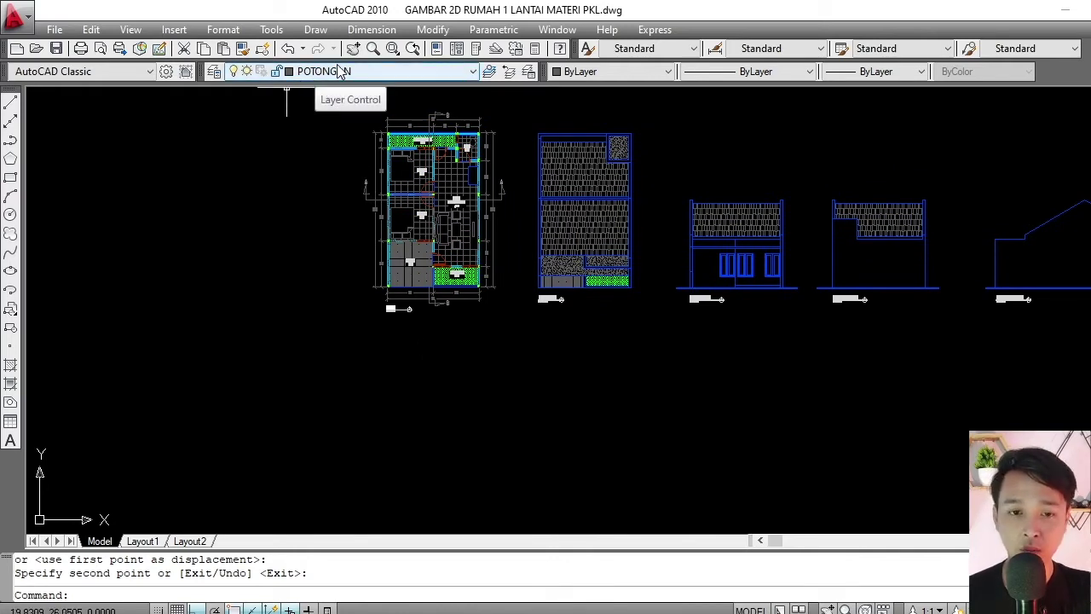
pyautogui.press('Escape')
pyautogui.press('Escape')
pyautogui.scroll(1, 445, 170)
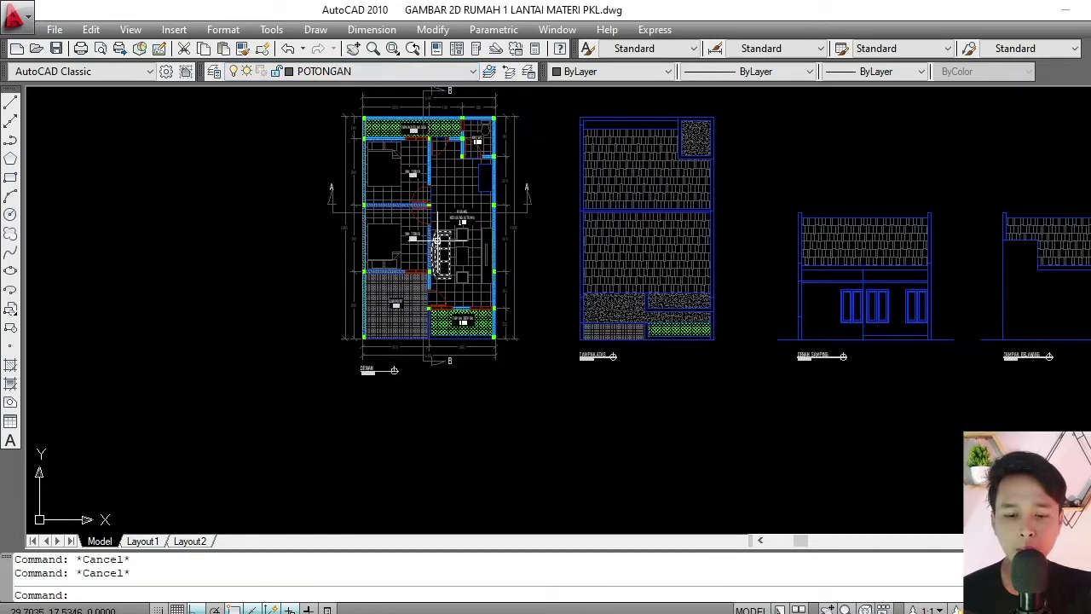
pyautogui.moveTo(437, 241); pyautogui.dragTo(461, 259, button='middle')
pyautogui.scroll(-3, 471, 254)
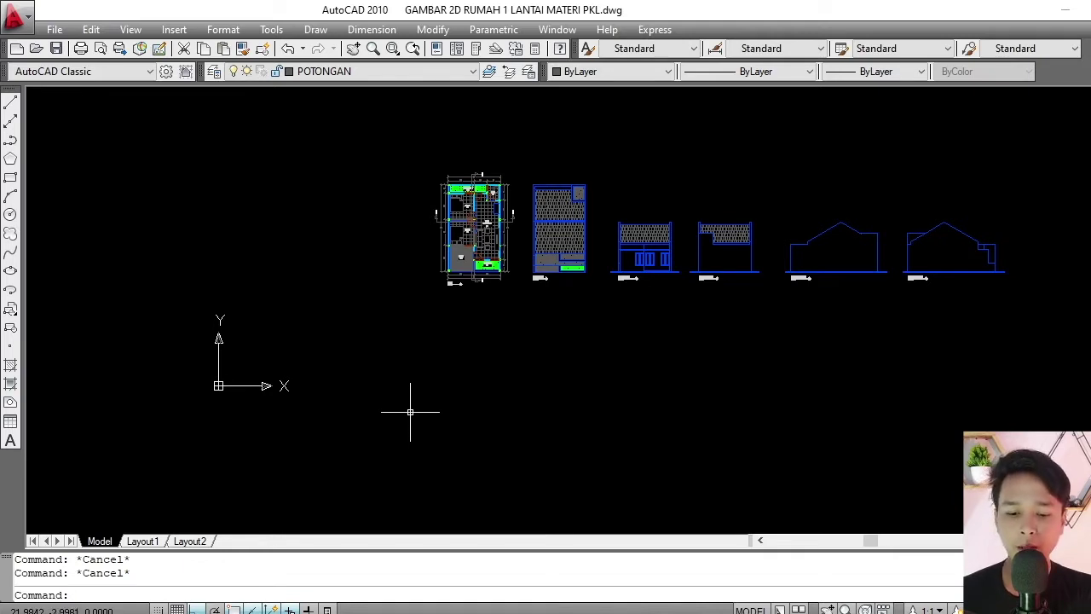
# Draw a long vertical guide polyline in the empty space beside the floor plan, running from its upper edge to well below it.
pyautogui.press('Return')
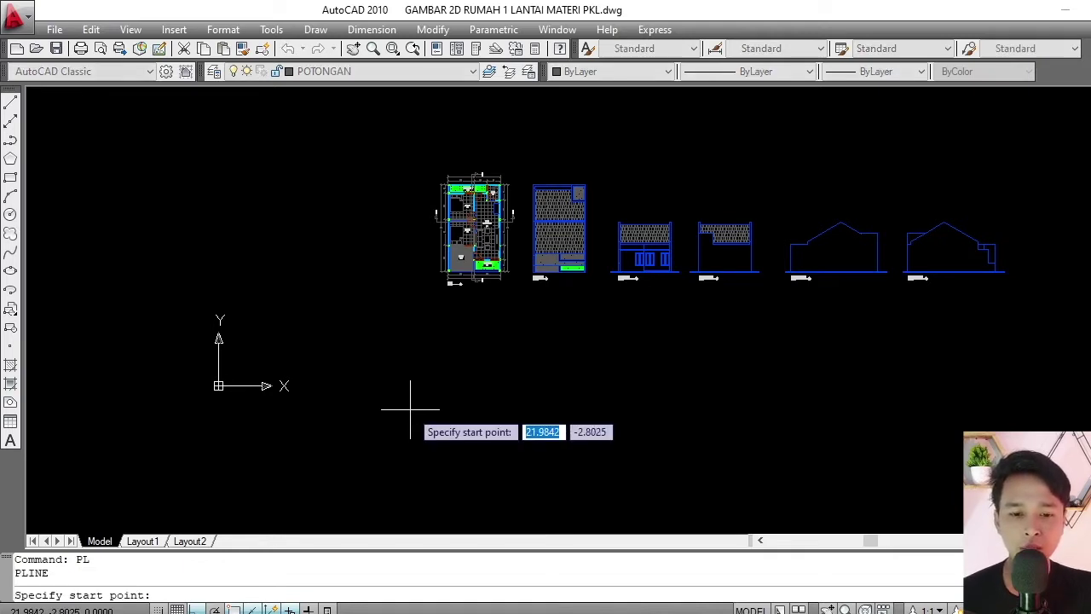
pyautogui.click(399, 181)
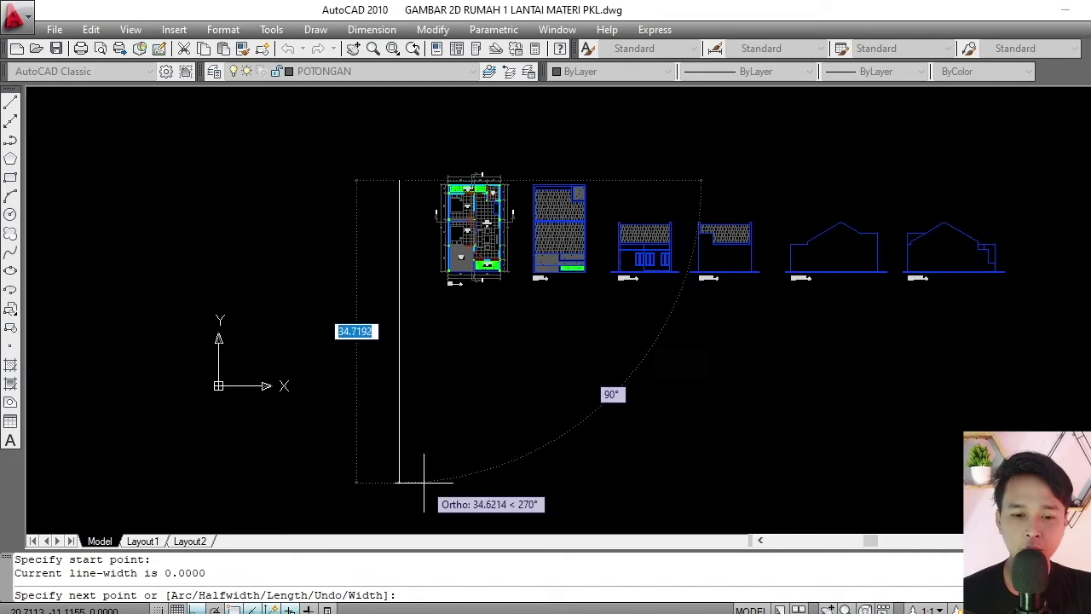
pyautogui.click(426, 510)
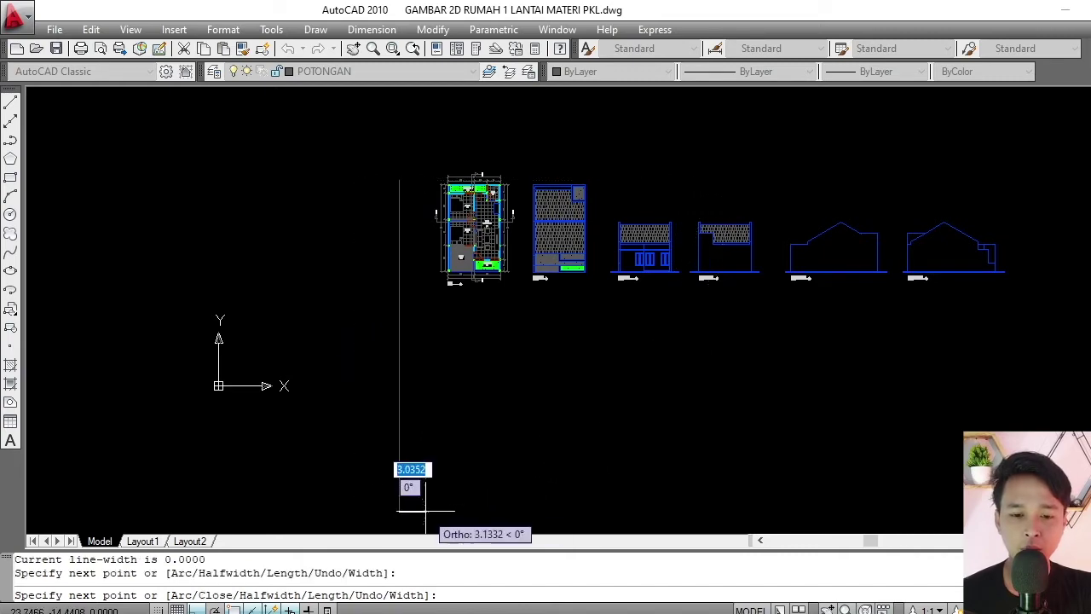
pyautogui.press('Return')
pyautogui.click(429, 414)
pyautogui.click(364, 338)
pyautogui.press('Escape')
# Copy the vertical guide line to where the A-A section line crosses the outer face of the bedroom's outside wall.
pyautogui.scroll(5, 401, 217)
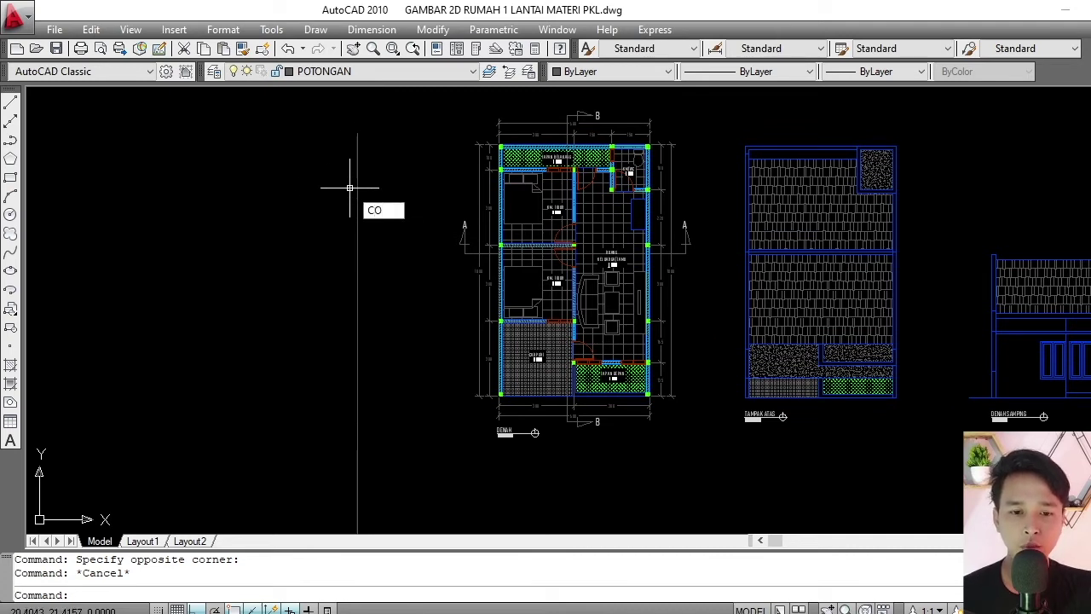
pyautogui.write('CO')
pyautogui.press('Return')
pyautogui.click(356, 173)
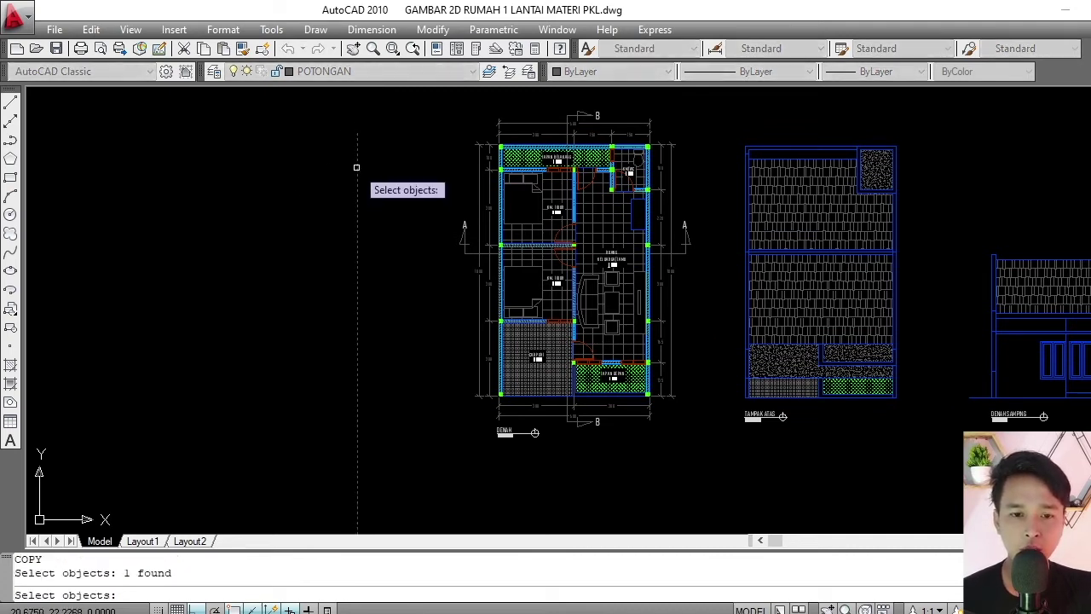
pyautogui.press('Return')
pyautogui.click(361, 161)
pyautogui.scroll(-2, 359, 157)
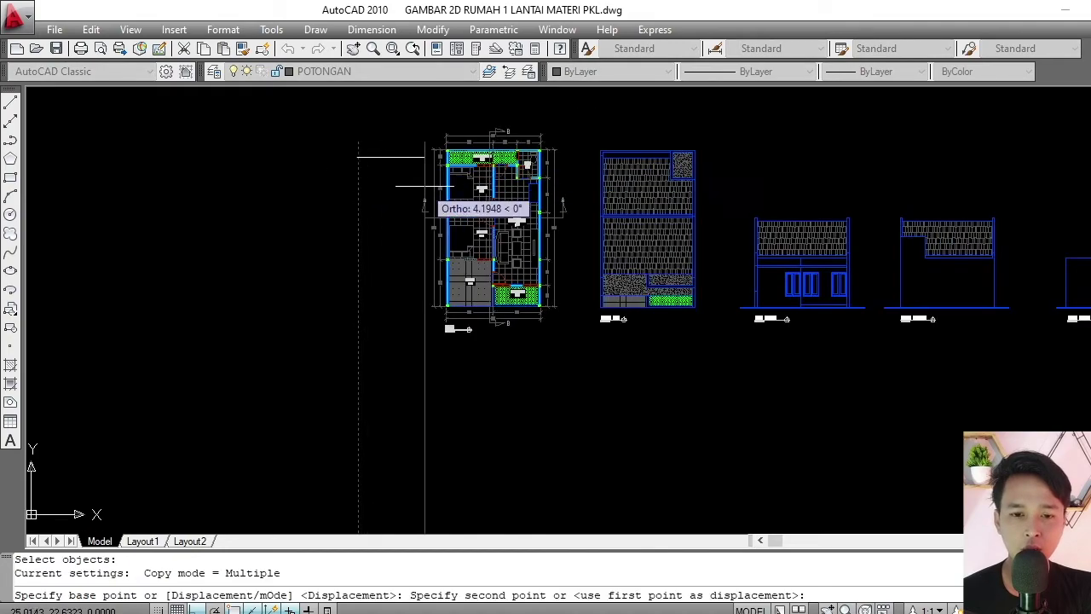
pyautogui.scroll(6, 424, 185)
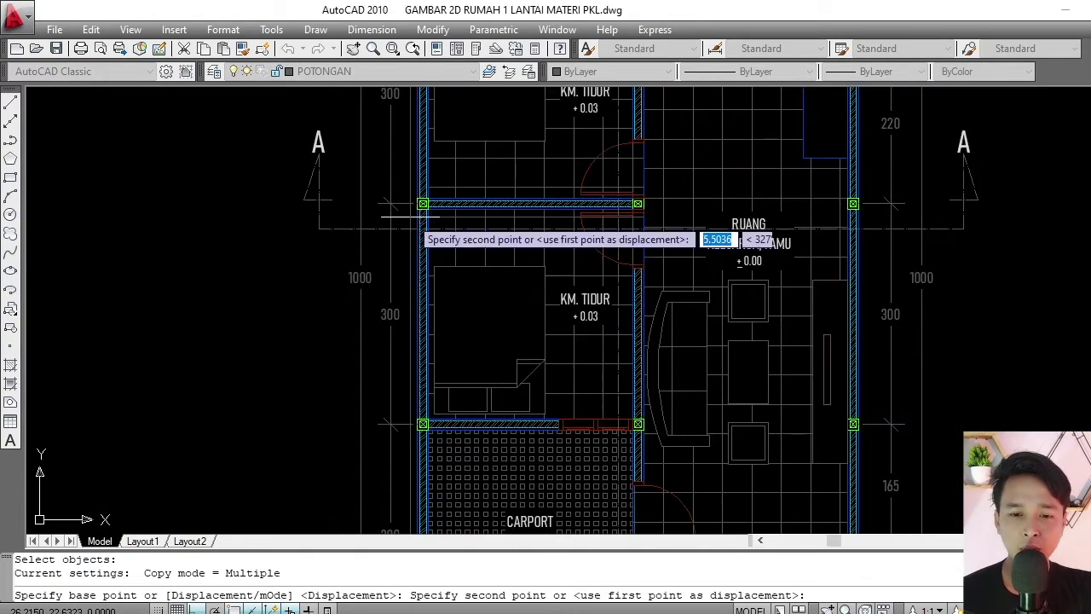
pyautogui.scroll(5, 416, 218)
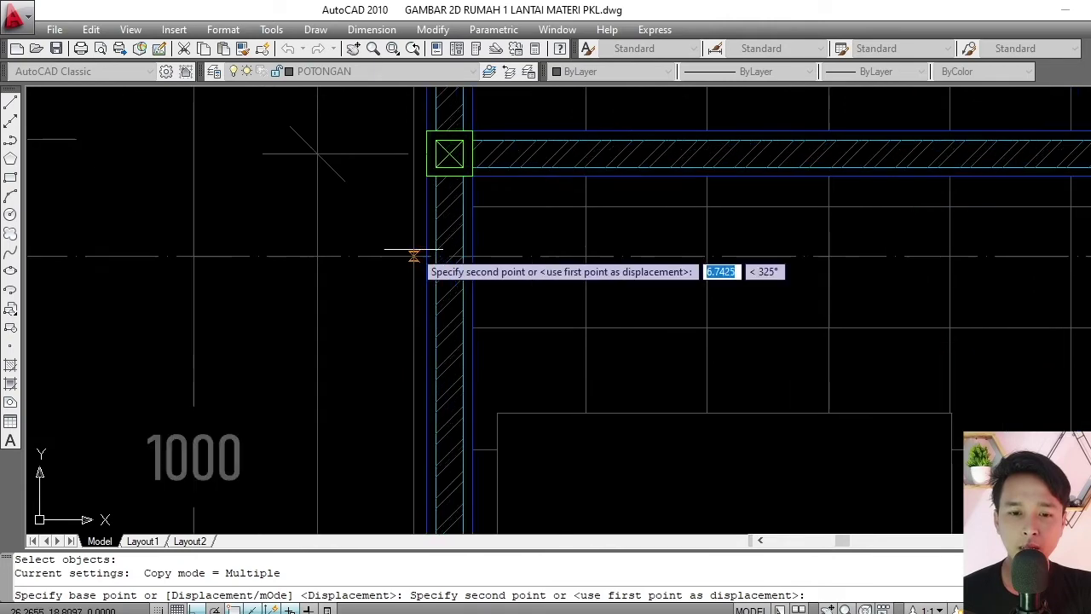
pyautogui.scroll(-4, 424, 253)
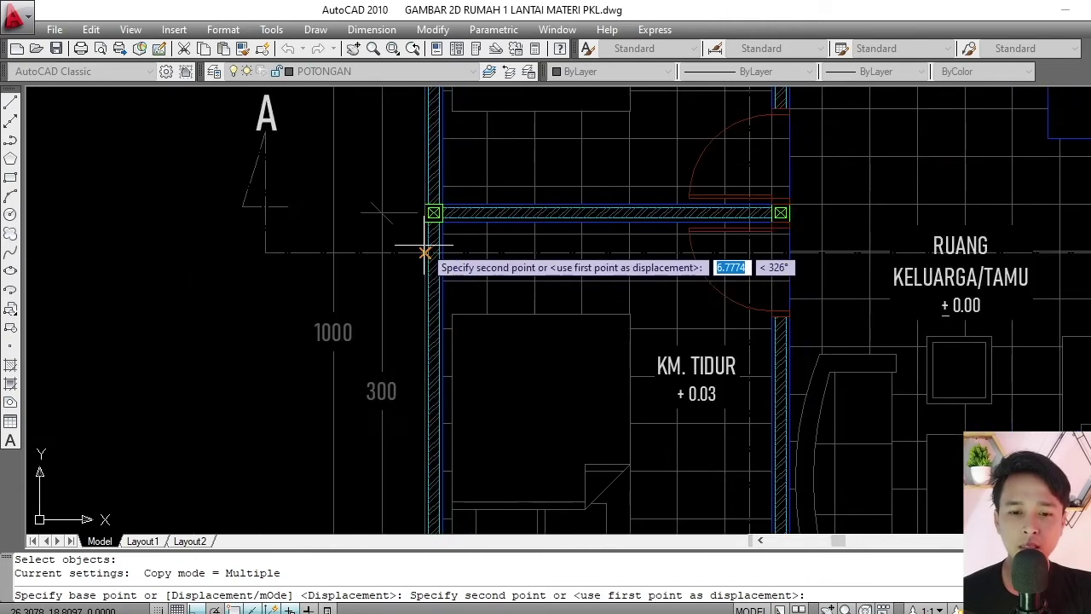
pyautogui.scroll(-2, 423, 254)
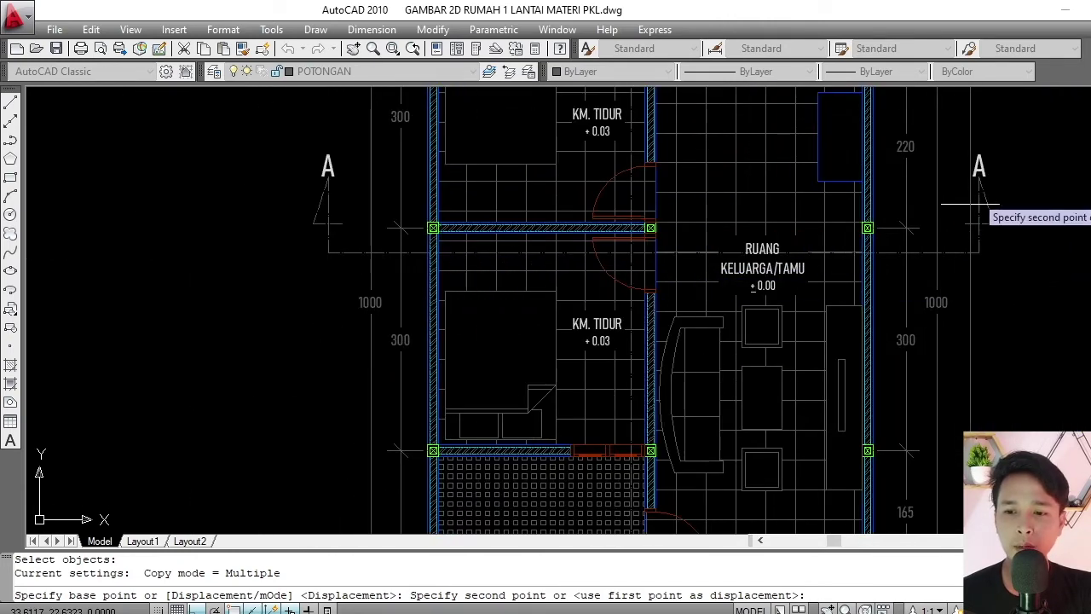
pyautogui.scroll(4, 388, 258)
pyautogui.scroll(-2, 429, 257)
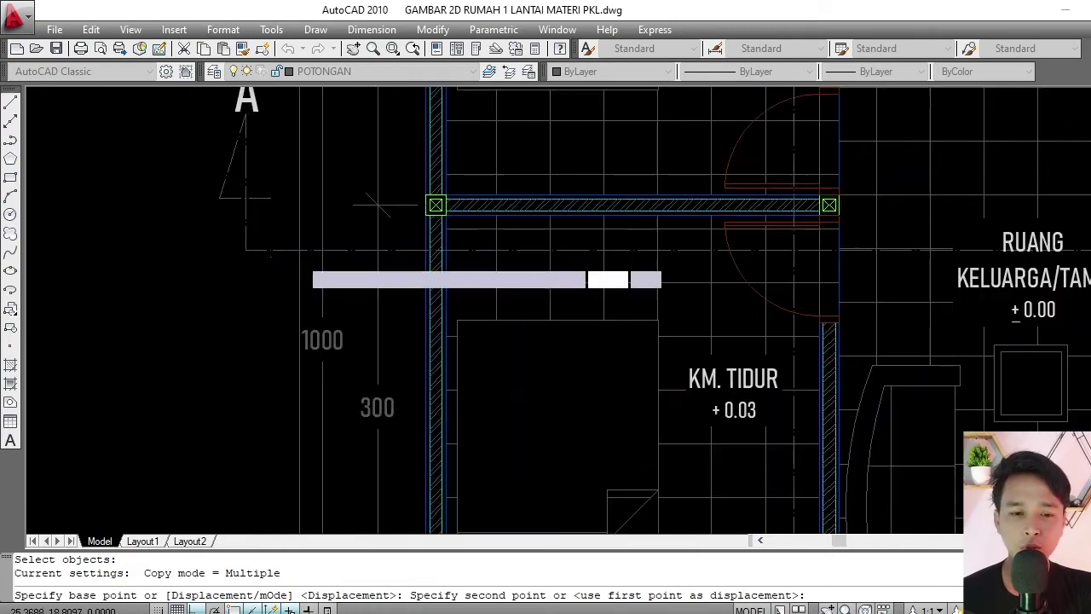
pyautogui.scroll(-2, 299, 258)
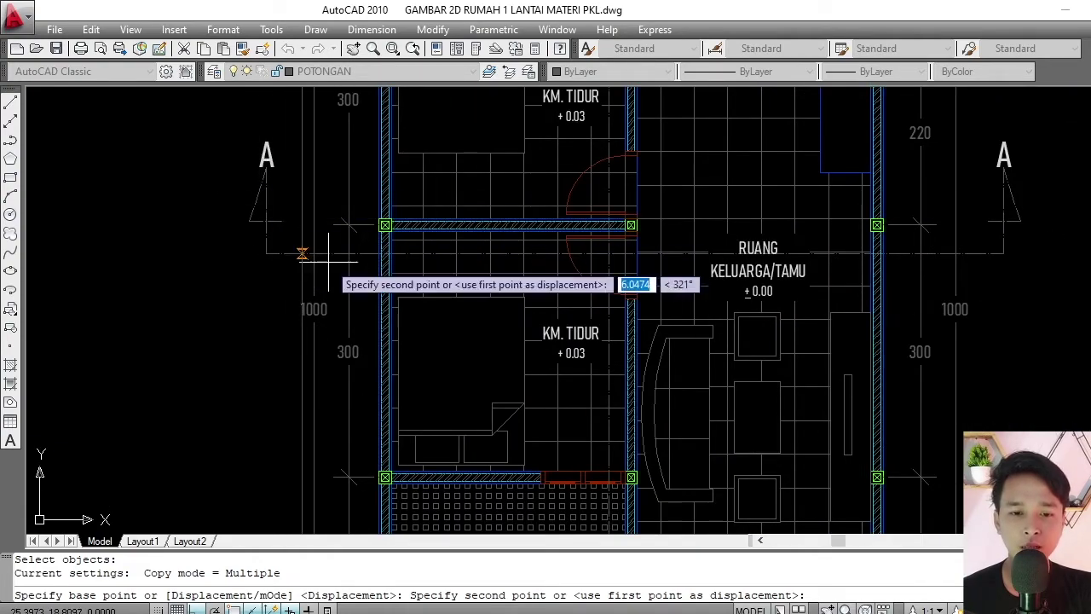
pyautogui.scroll(3, 397, 232)
pyautogui.scroll(-6, 362, 213)
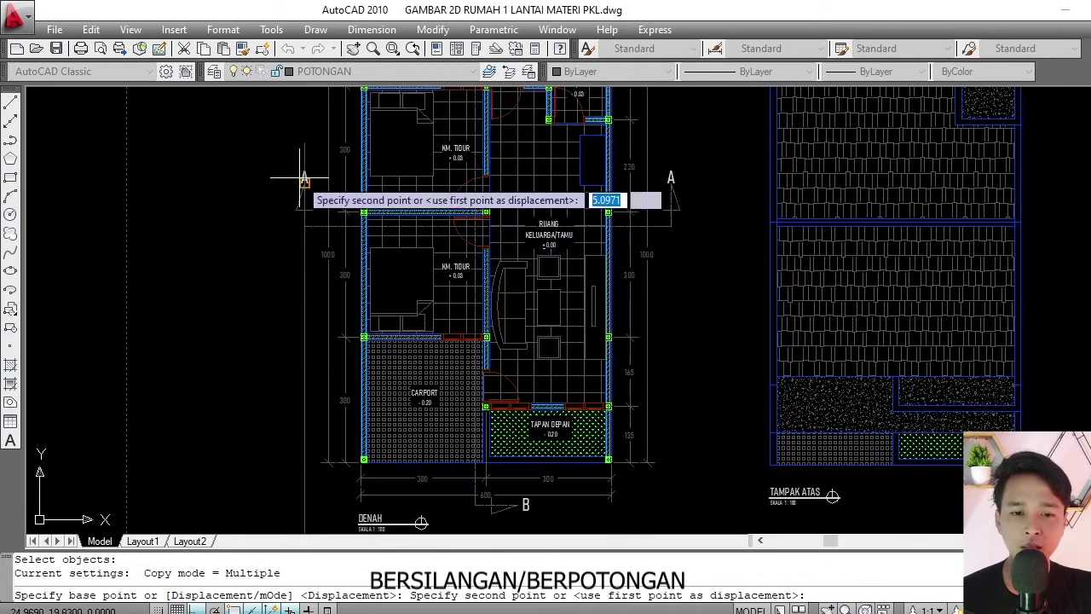
pyautogui.scroll(6, 358, 224)
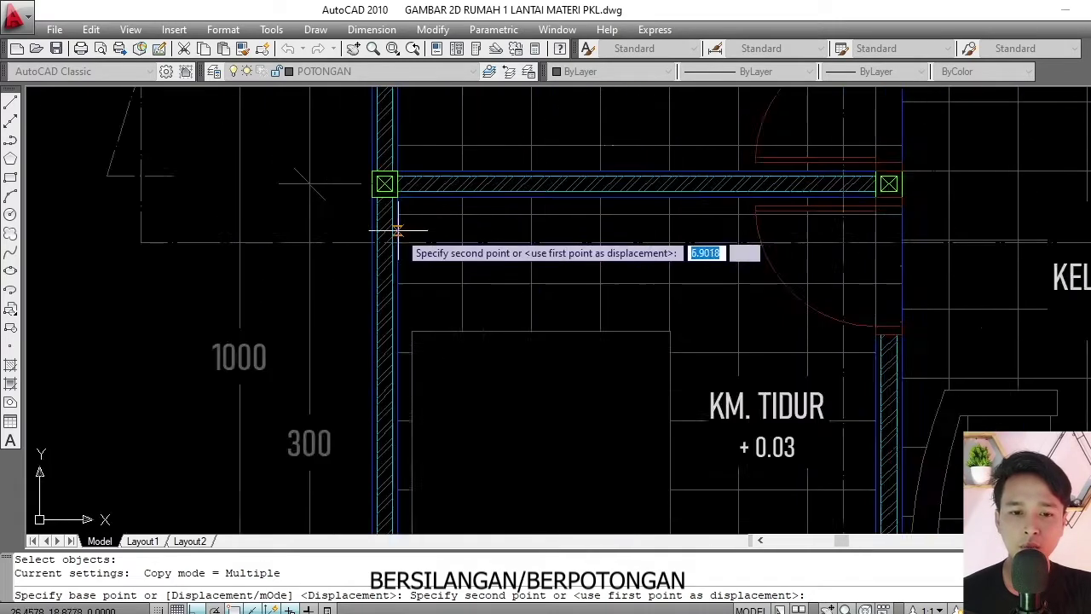
pyautogui.scroll(6, 396, 230)
pyautogui.scroll(-4, 349, 227)
pyautogui.scroll(2, 401, 236)
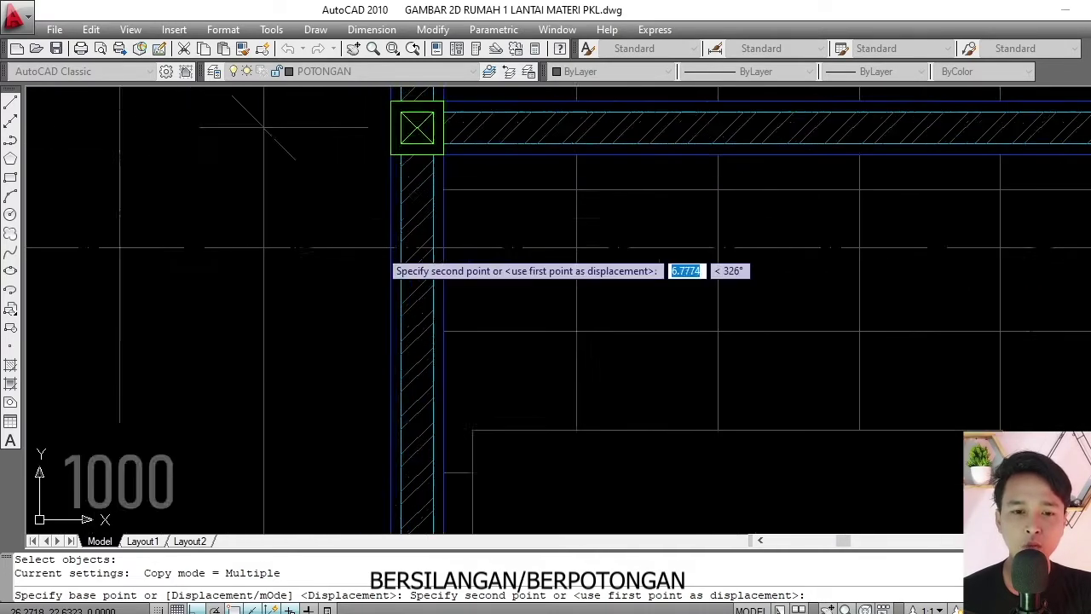
pyautogui.scroll(2, 379, 247)
pyautogui.scroll(1, 379, 247)
pyautogui.scroll(-5, 397, 244)
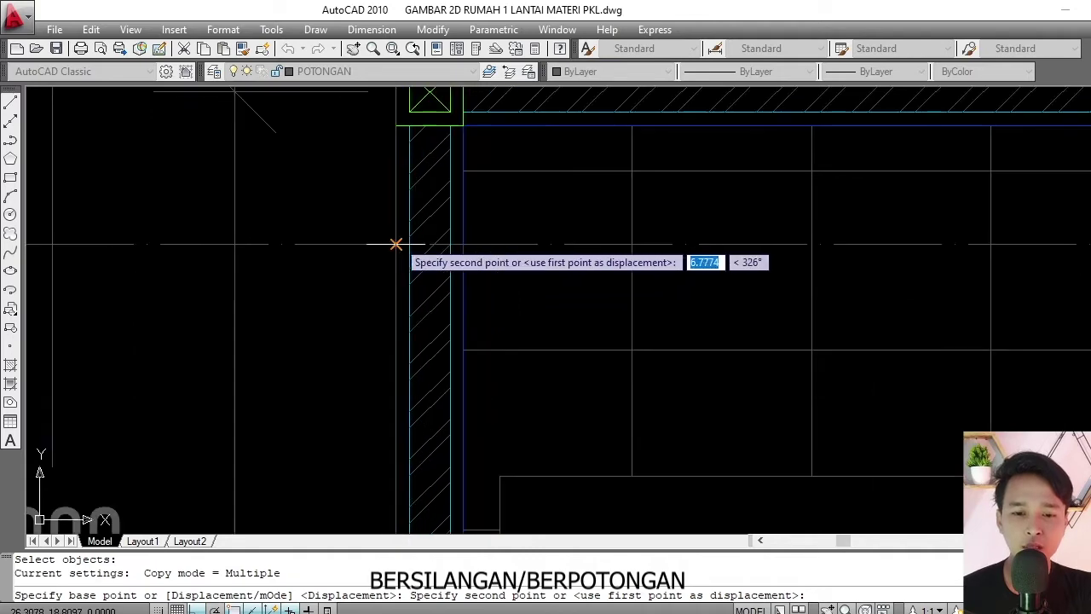
pyautogui.scroll(-3, 443, 236)
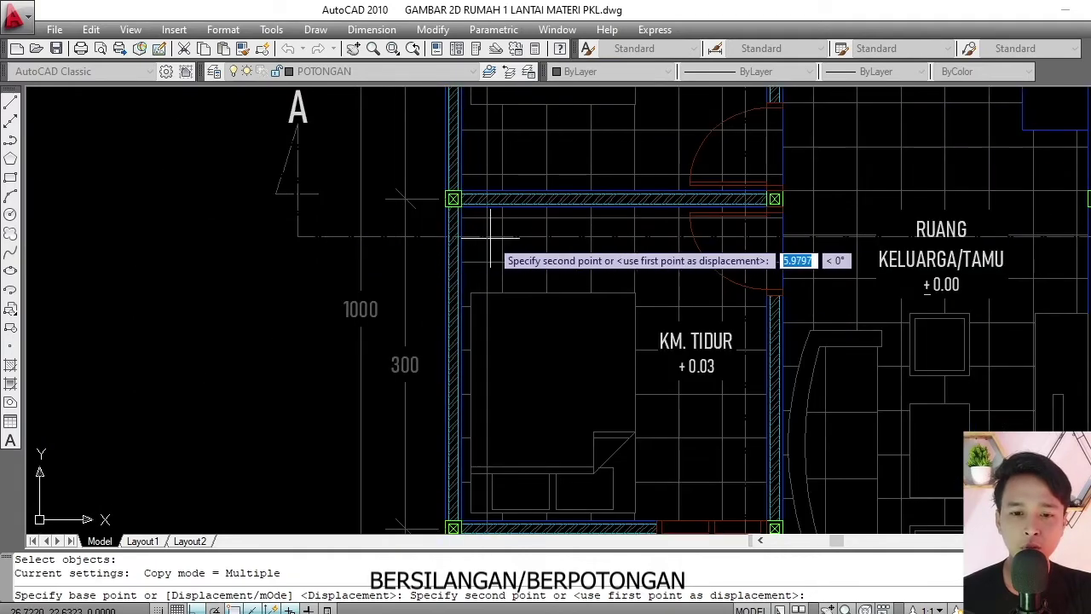
pyautogui.scroll(4, 463, 236)
pyautogui.scroll(5, 378, 229)
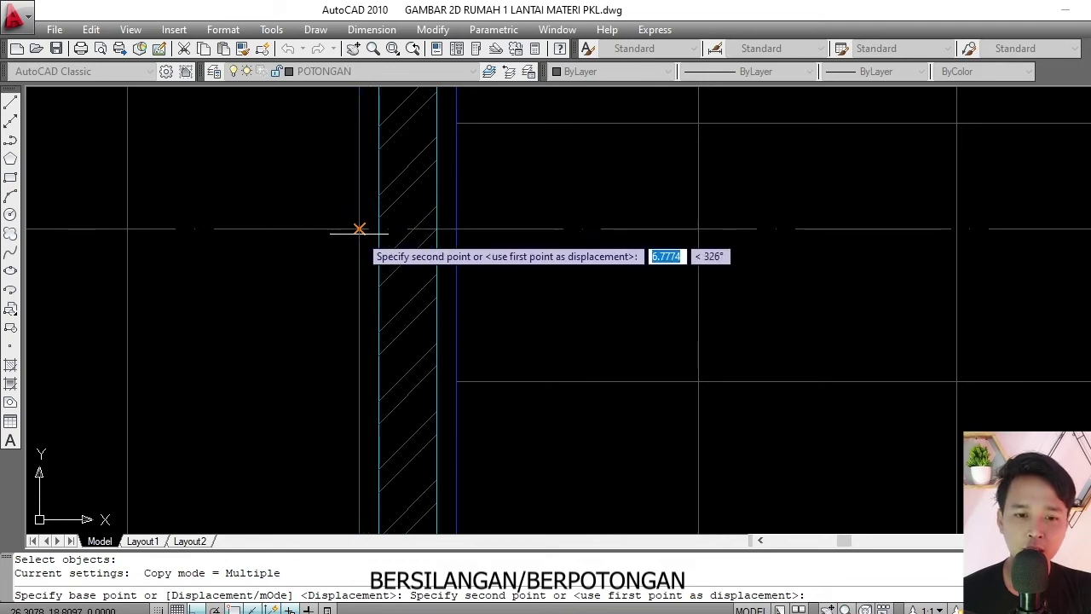
pyautogui.click(359, 229)
# Place two more guide line copies on the outer and inner edges of the hatched core of the bedroom's outside wall.
pyautogui.scroll(2, 375, 255)
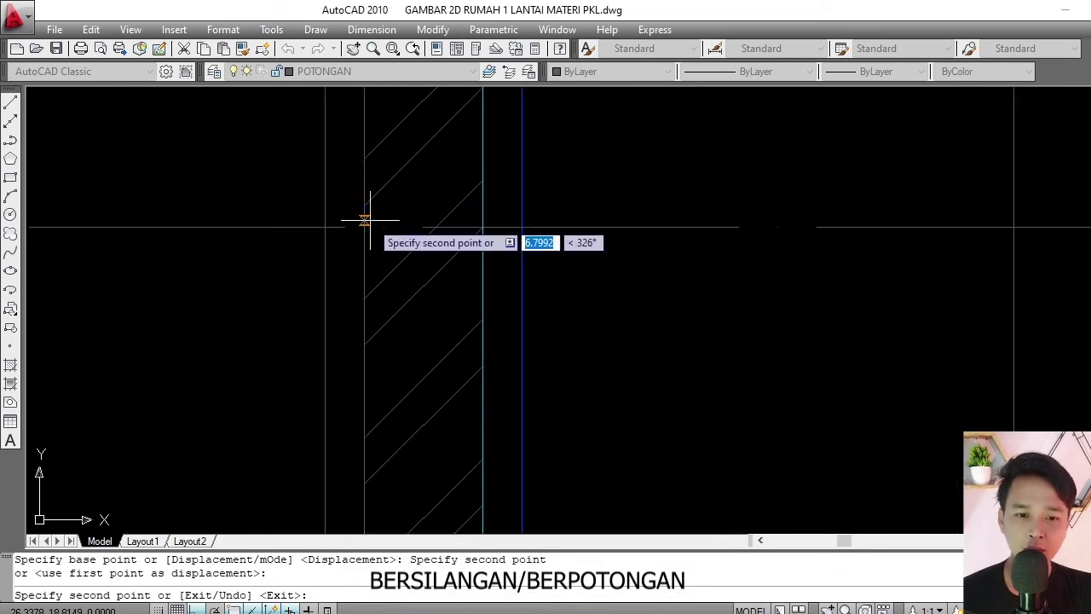
pyautogui.click(365, 219)
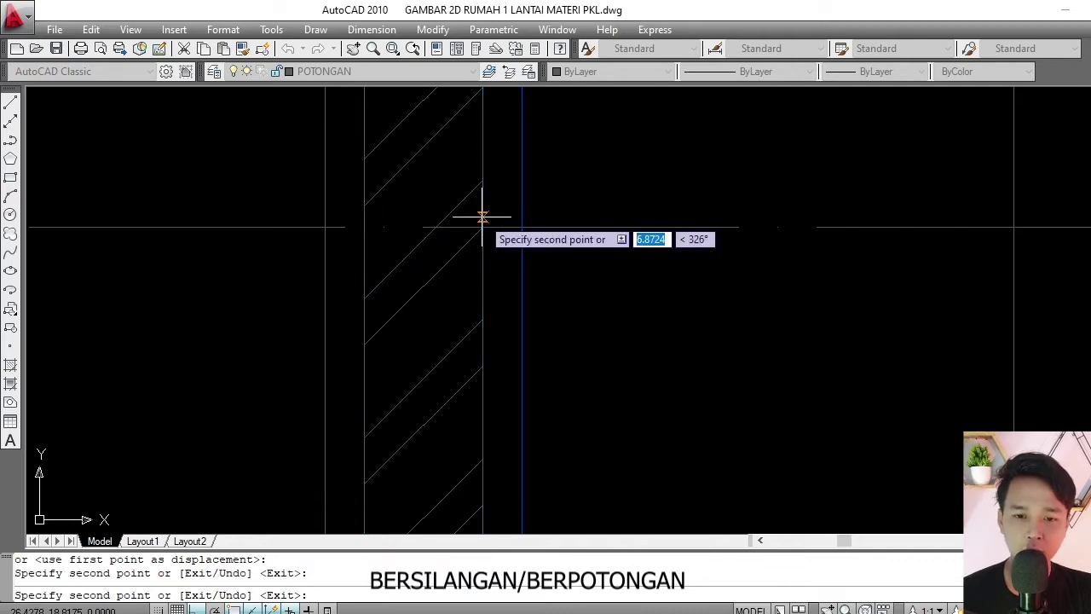
pyautogui.click(486, 217)
# Copy the guide line to the inner face of the bedroom's outside wall and both faces of the wall at the bedroom door.
pyautogui.scroll(-5, 522, 218)
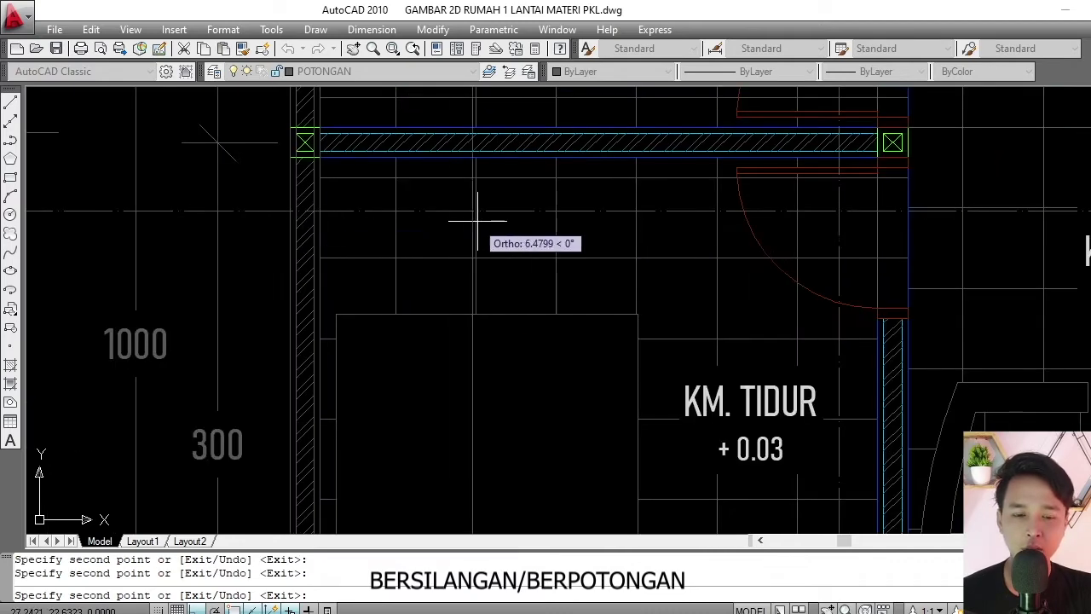
pyautogui.moveTo(549, 230); pyautogui.dragTo(426, 231, button='middle')
pyautogui.scroll(5, 426, 231)
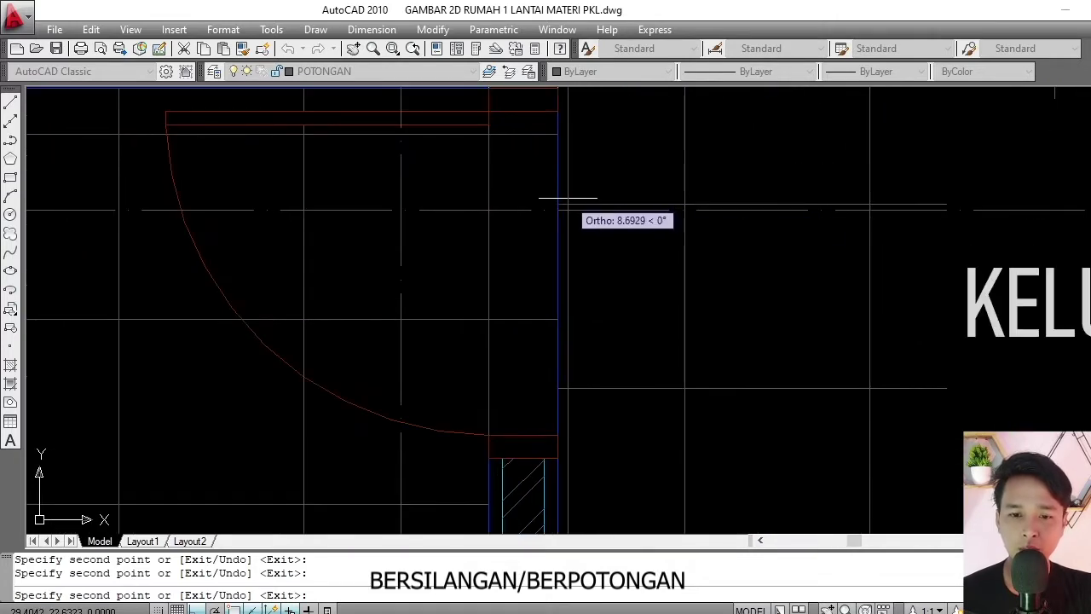
pyautogui.scroll(-3, 569, 209)
pyautogui.scroll(3, 482, 225)
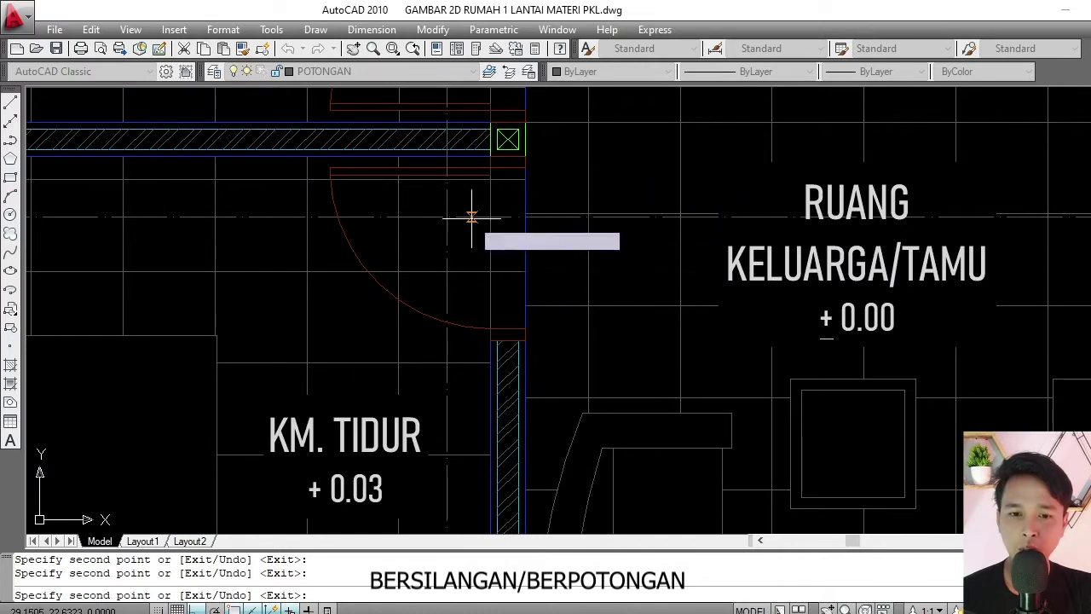
pyautogui.scroll(3, 515, 217)
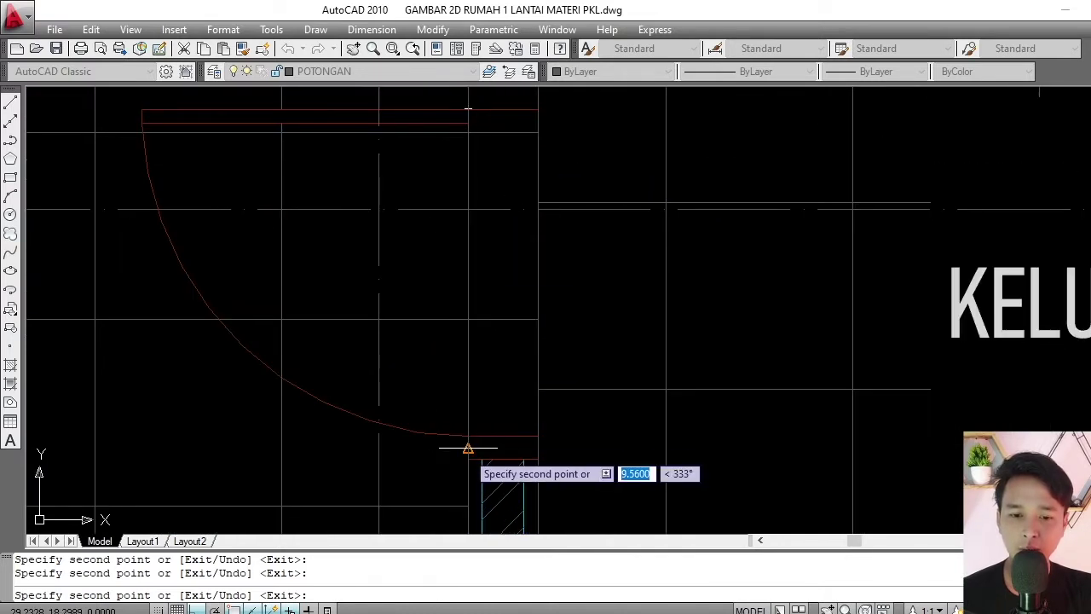
pyautogui.scroll(-5, 409, 200)
pyautogui.scroll(5, 565, 208)
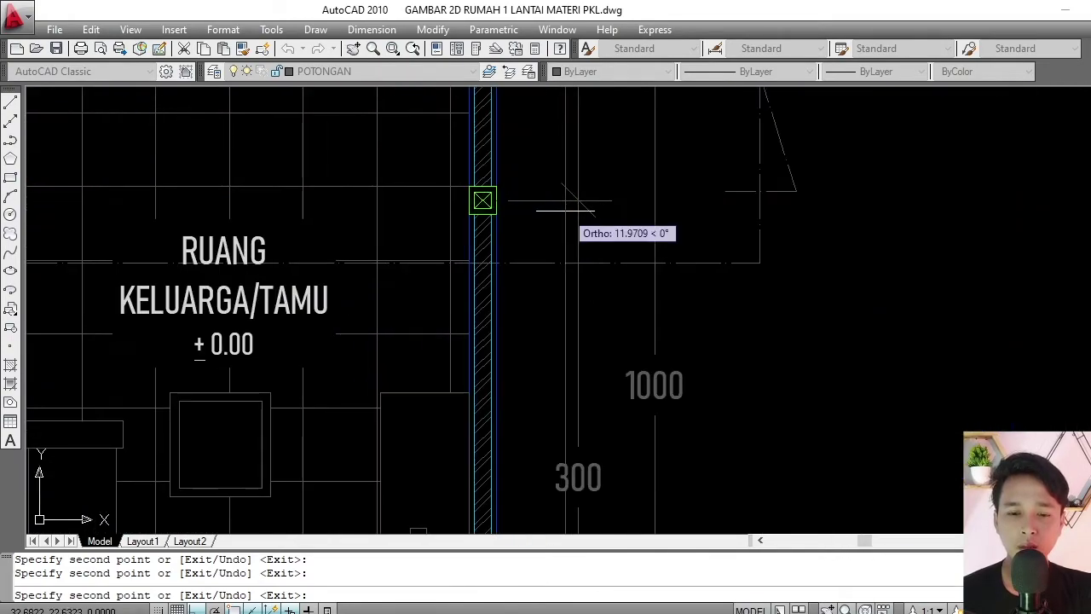
# Copy the guide line to the faces and hatched-core edges of the family room's outside wall where A-A crosses it.
pyautogui.scroll(7, 490, 281)
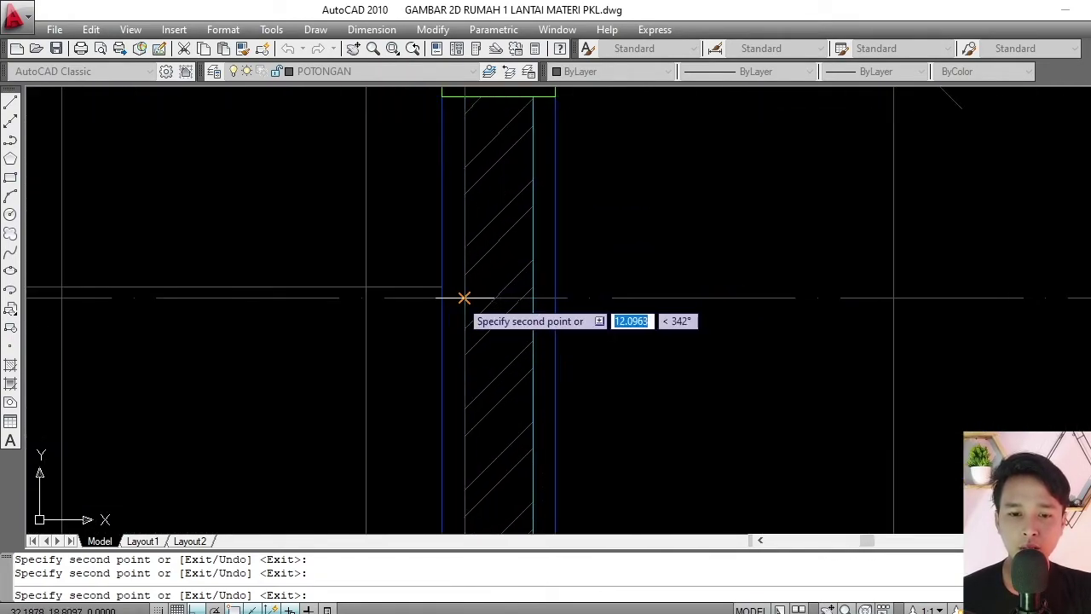
pyautogui.scroll(-5, 467, 281)
pyautogui.scroll(3, 553, 232)
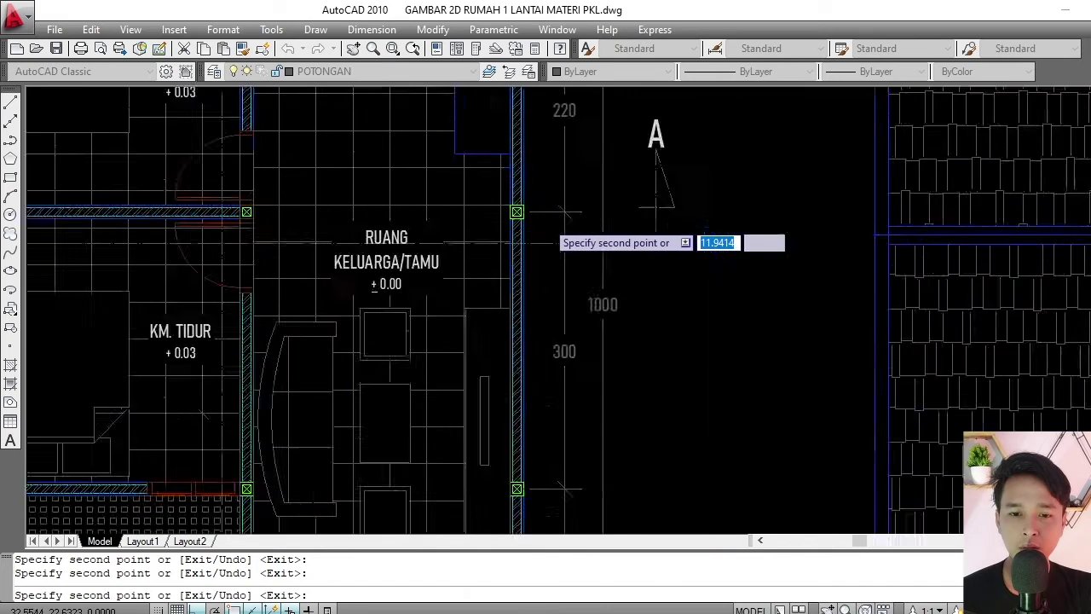
pyautogui.scroll(5, 546, 247)
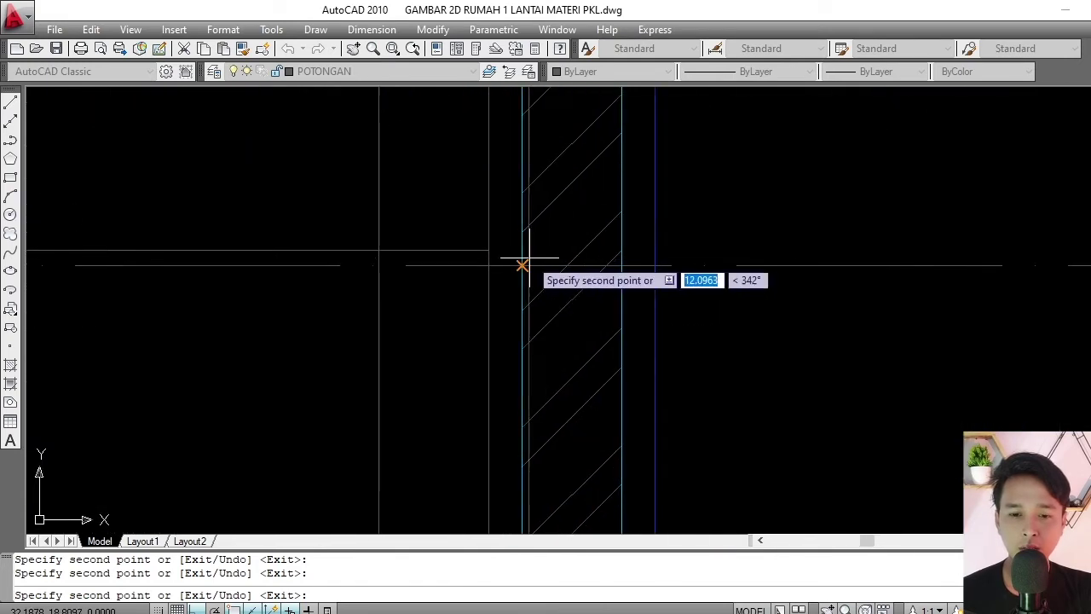
pyautogui.click(654, 266)
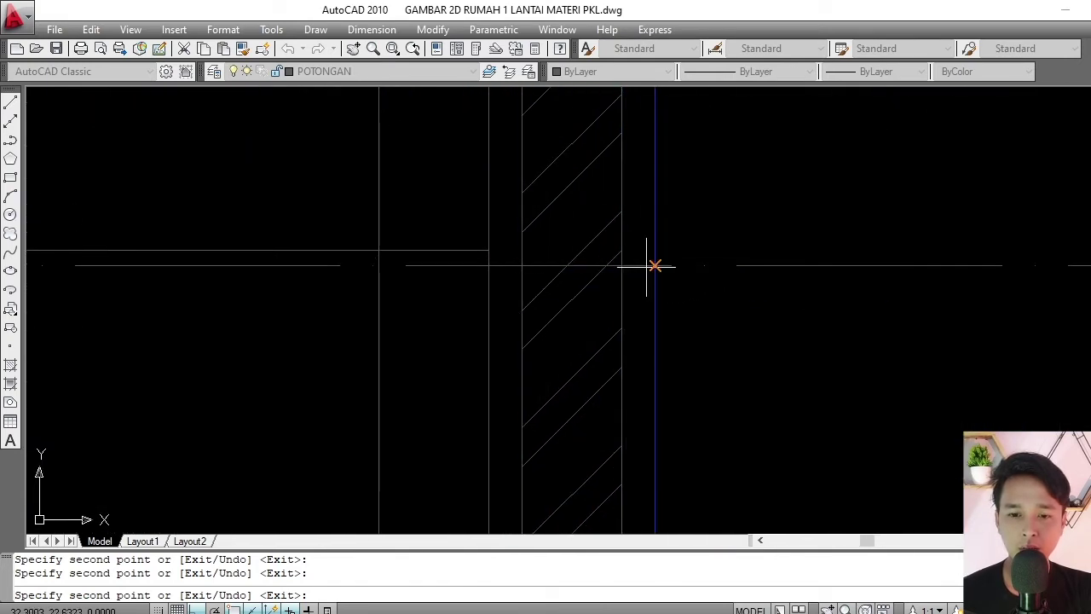
pyautogui.scroll(-8, 525, 243)
pyautogui.press('Escape')
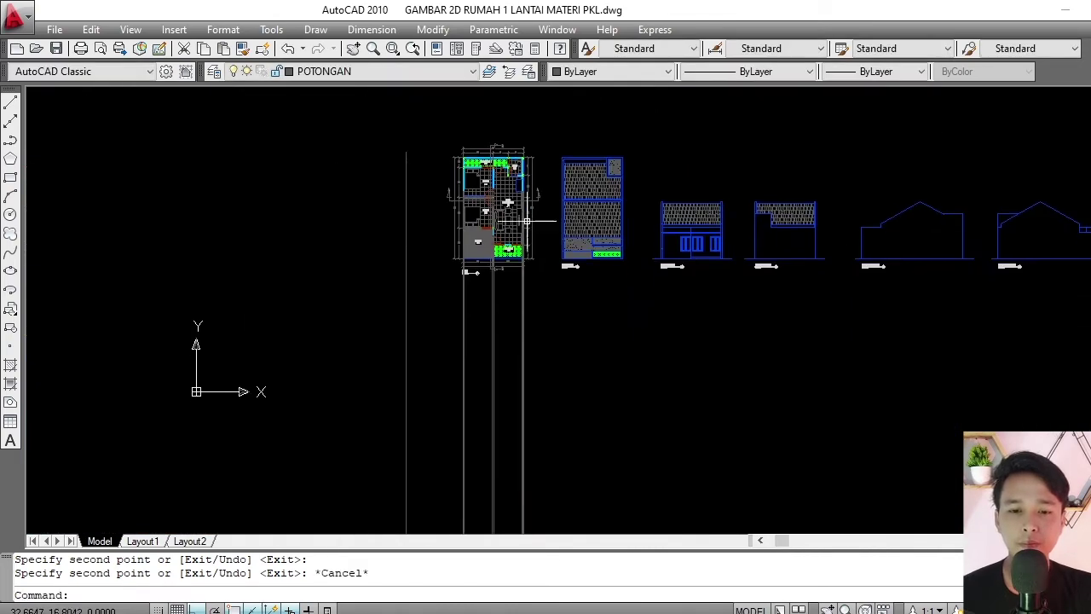
# Examine the guide lines running below the plan and the ground line of the DENAH SAMPING elevation.
pyautogui.scroll(6, 574, 260)
pyautogui.scroll(-2, 574, 261)
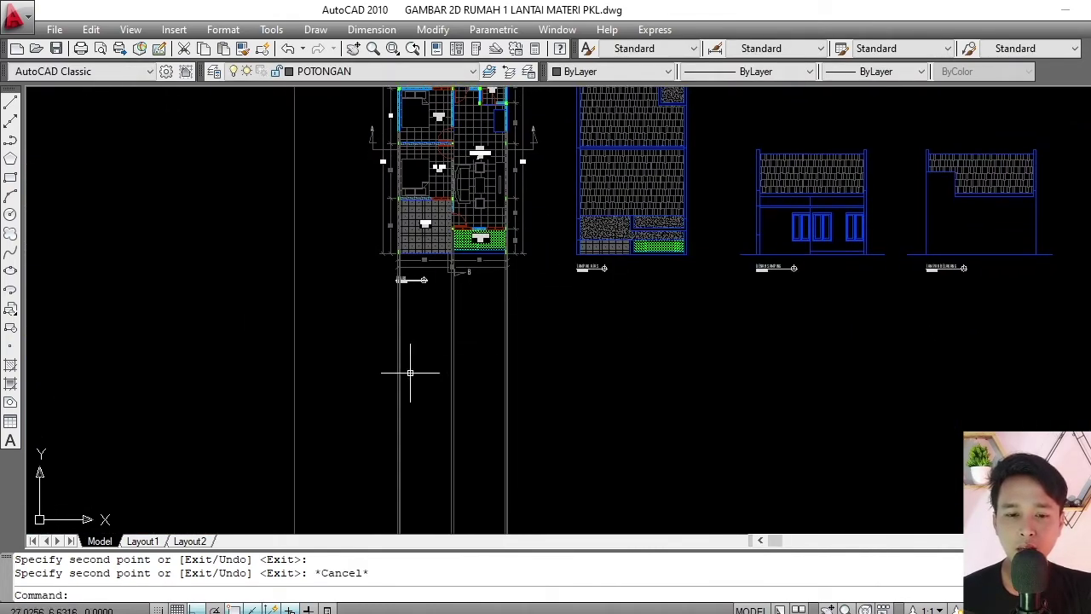
pyautogui.moveTo(385, 452); pyautogui.dragTo(387, 421, button='middle')
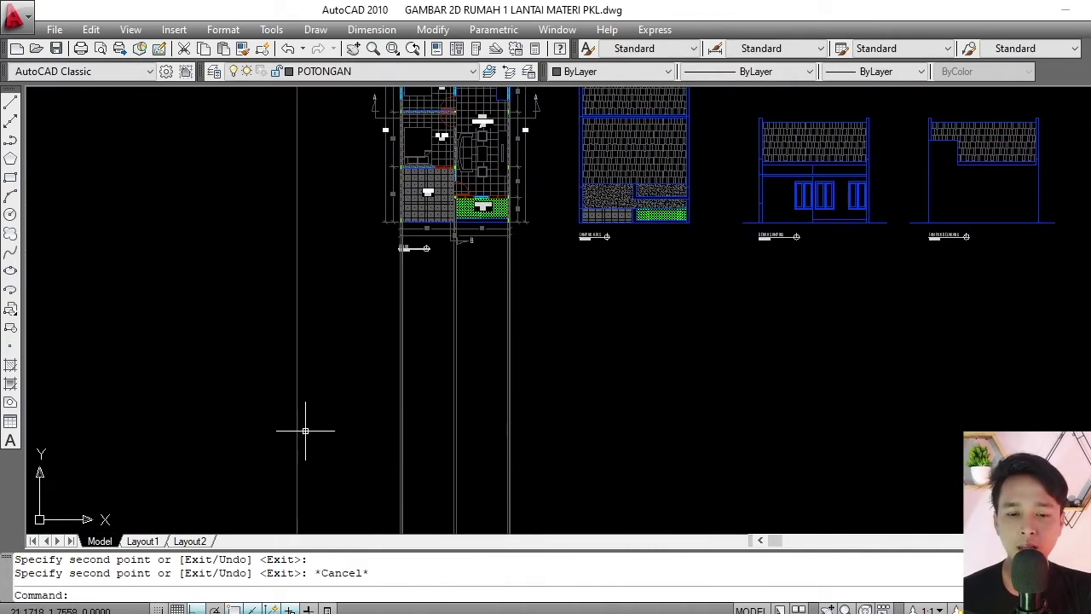
pyautogui.scroll(8, 742, 219)
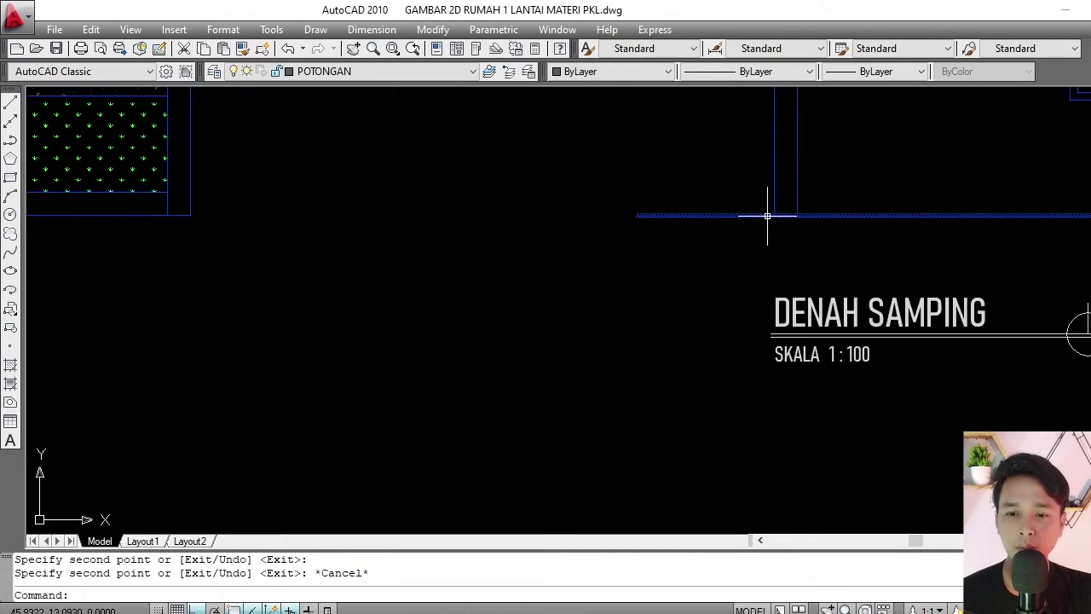
pyautogui.moveTo(726, 197); pyautogui.dragTo(693, 253)
pyautogui.press('Escape')
pyautogui.scroll(-10, 682, 273)
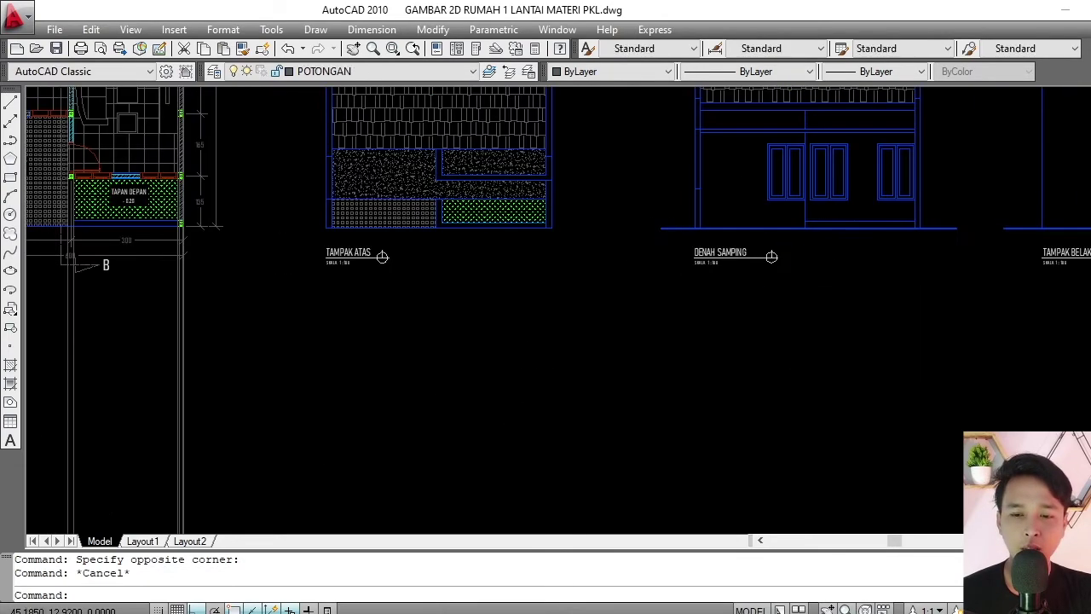
pyautogui.press('Escape')
# Draw a horizontal polyline below the floor plan, crossing all the wall guide lines and extending past the outermost ones on both sides.
pyautogui.scroll(3, 439, 379)
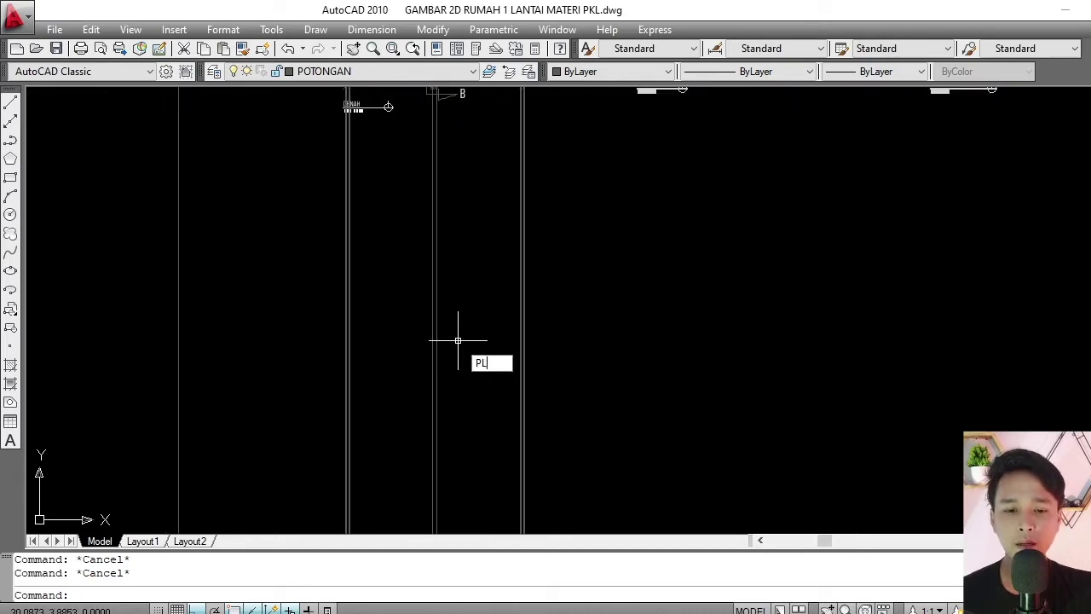
pyautogui.press('Return')
pyautogui.click(304, 397)
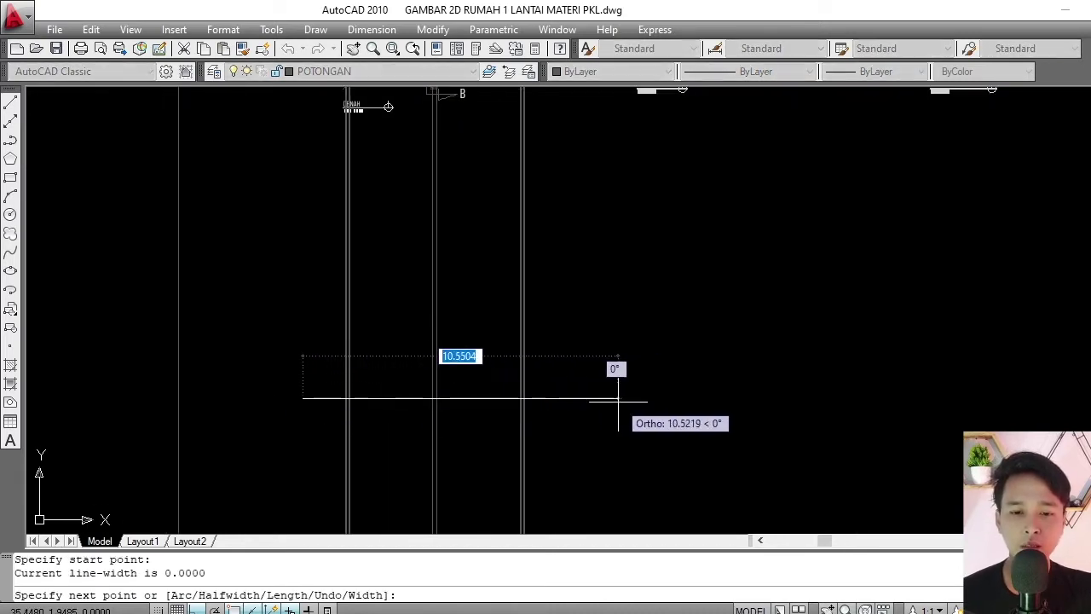
pyautogui.click(588, 397)
pyautogui.press('Return')
pyautogui.scroll(-4, 557, 379)
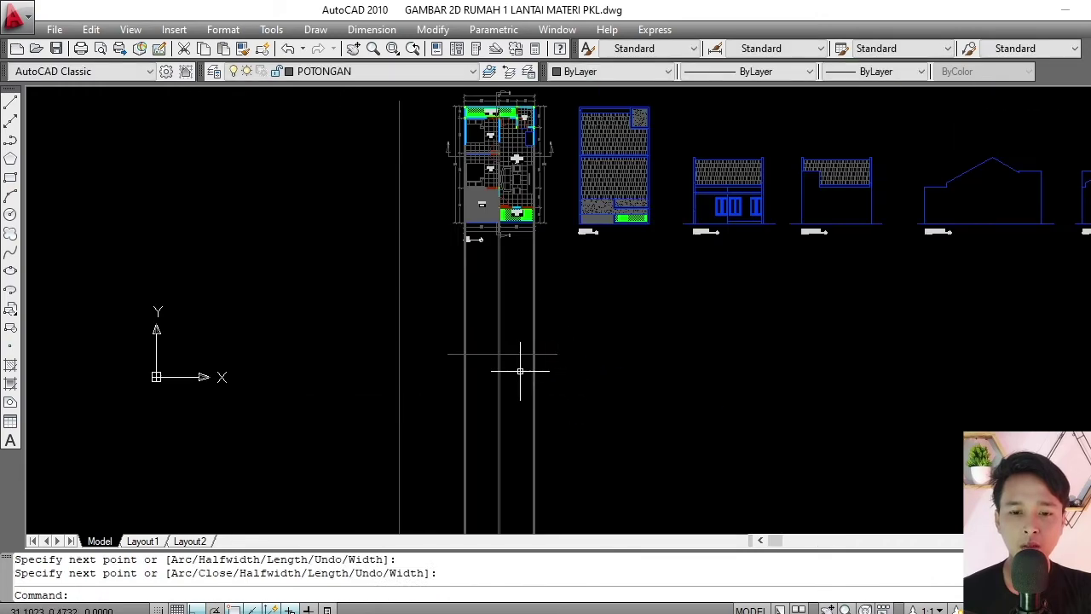
# Move the horizontal line slightly farther down along the guide lines.
pyautogui.scroll(3, 520, 371)
pyautogui.click(511, 310)
pyautogui.click(498, 364)
pyautogui.moveTo(692, 335); pyautogui.dragTo(685, 315, button='middle')
pyautogui.write('m')
pyautogui.press('Return')
pyautogui.click(685, 312)
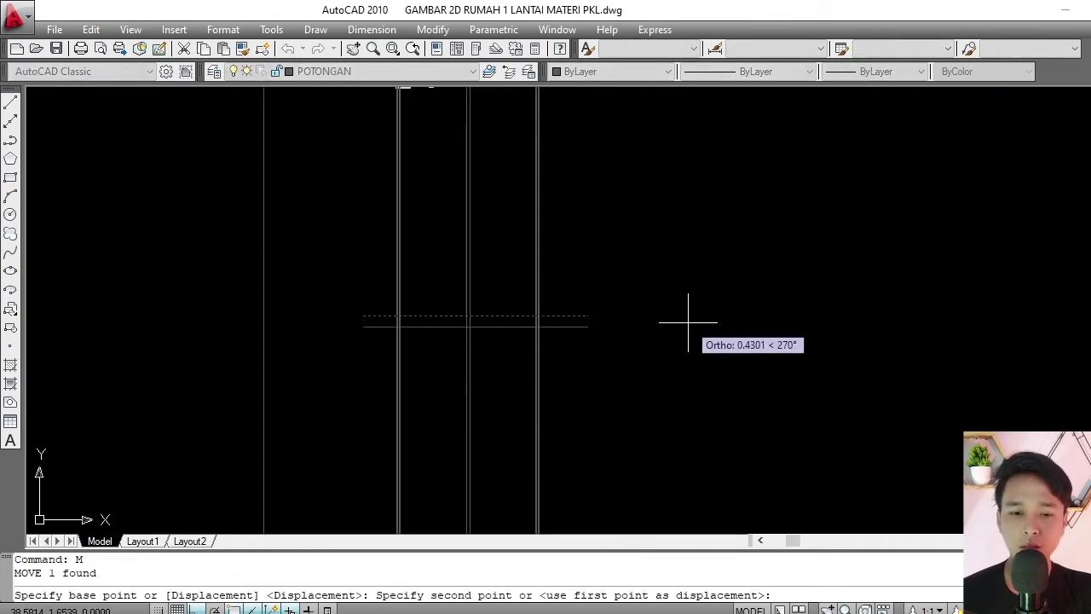
pyautogui.click(681, 328)
pyautogui.scroll(-1, 555, 316)
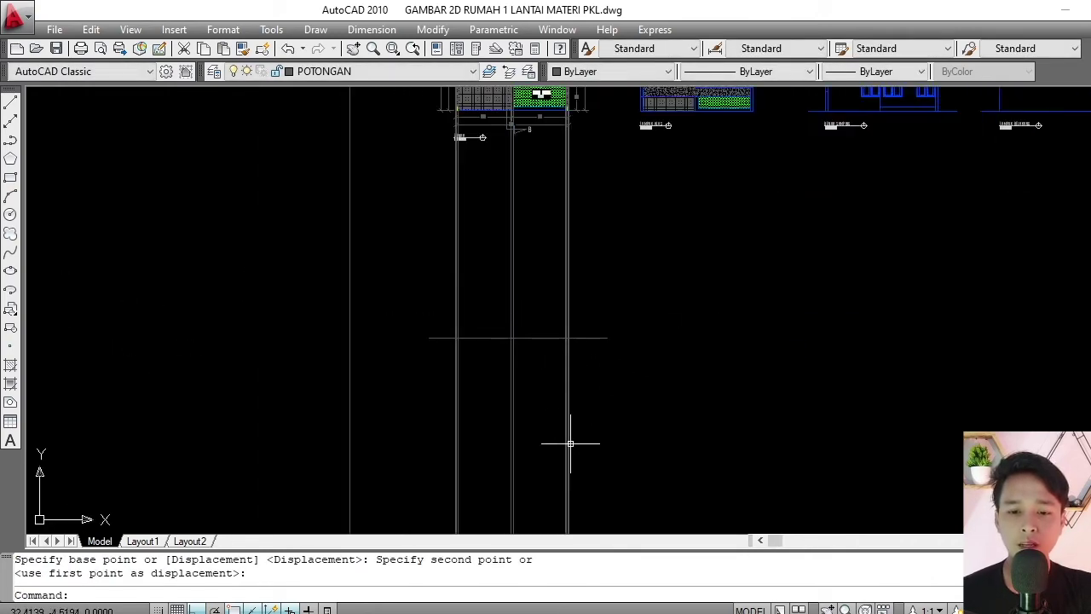
# Trim off the parts of the wall guide lines that extend below the horizontal line.
pyautogui.moveTo(525, 367); pyautogui.dragTo(523, 379, button='middle')
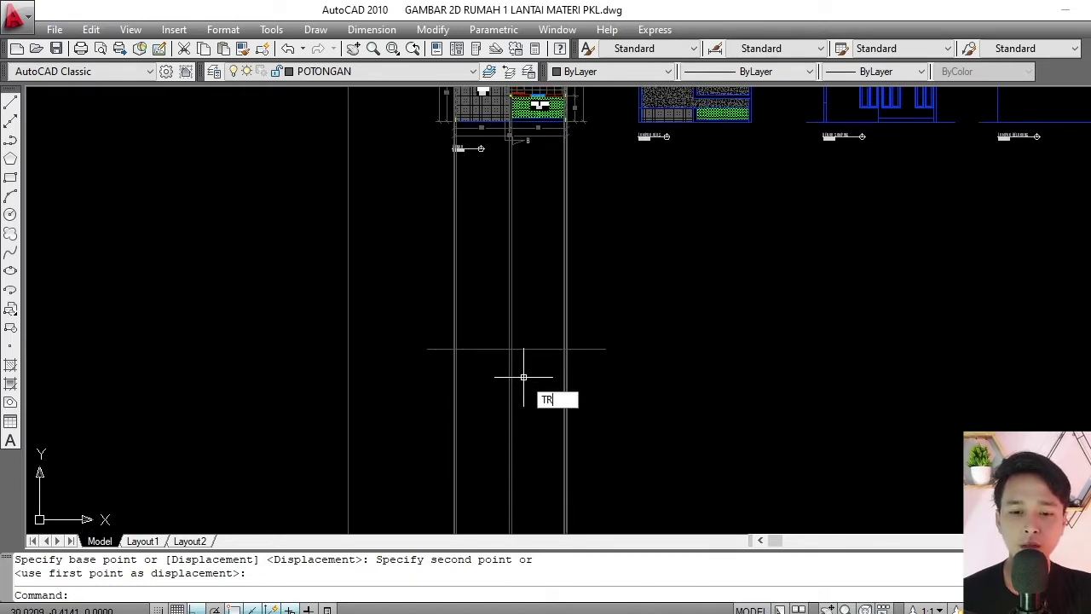
pyautogui.write('TR')
pyautogui.press('Return')
pyautogui.click(522, 349)
pyautogui.press('Return')
pyautogui.click(622, 380)
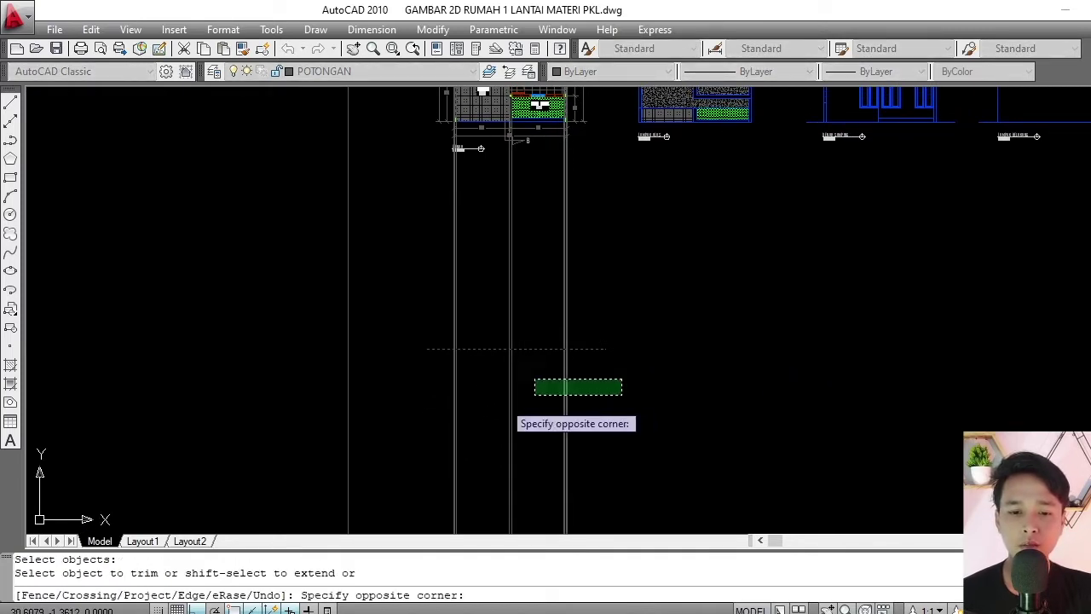
pyautogui.click(407, 421)
pyautogui.press('Return')
pyautogui.scroll(-4, 472, 354)
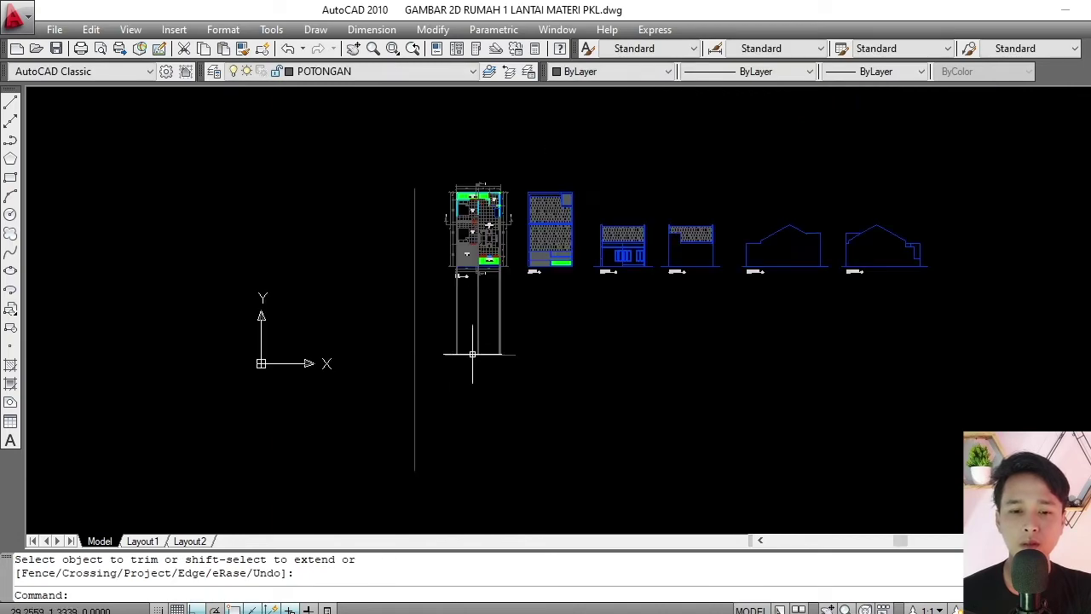
# Examine where the trimmed guide lines meet the horizontal base line, and how they line up with the plan above.
pyautogui.scroll(6, 472, 354)
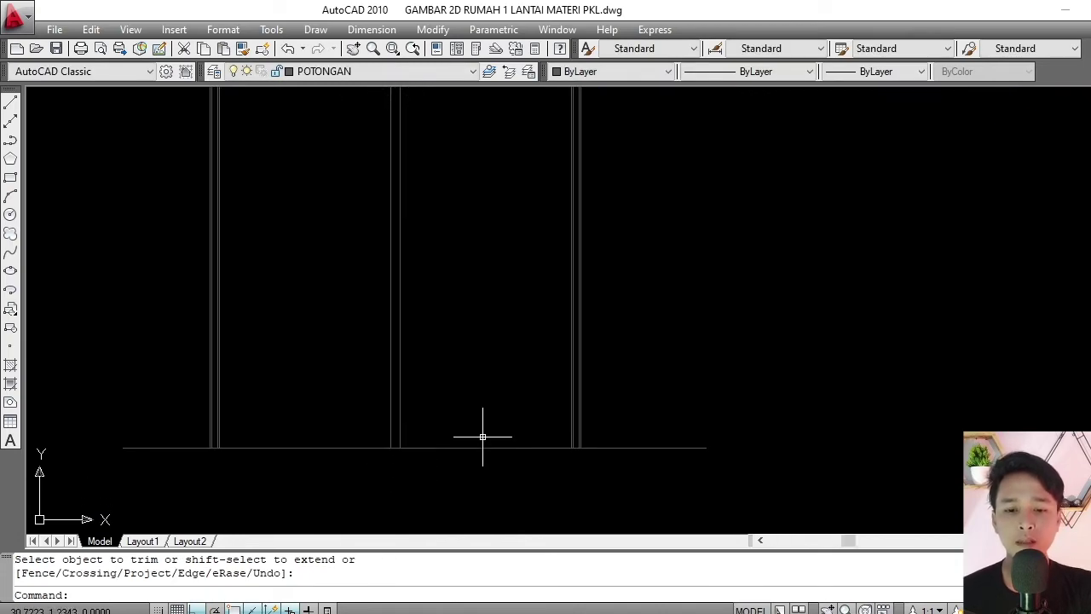
pyautogui.scroll(-3, 453, 448)
pyautogui.scroll(2, 381, 409)
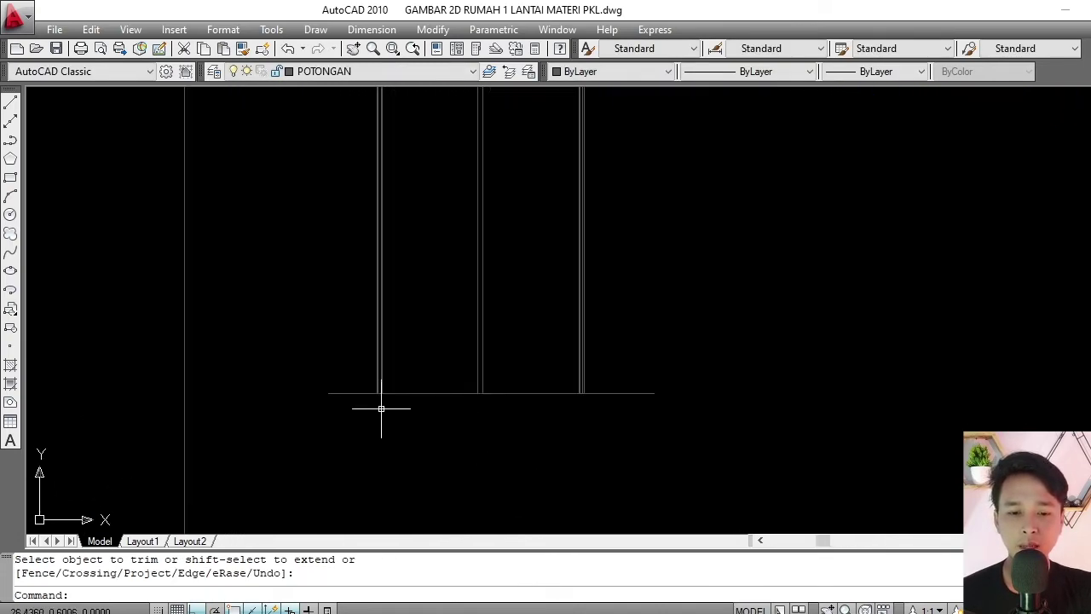
pyautogui.scroll(-5, 482, 403)
pyautogui.scroll(1, 558, 300)
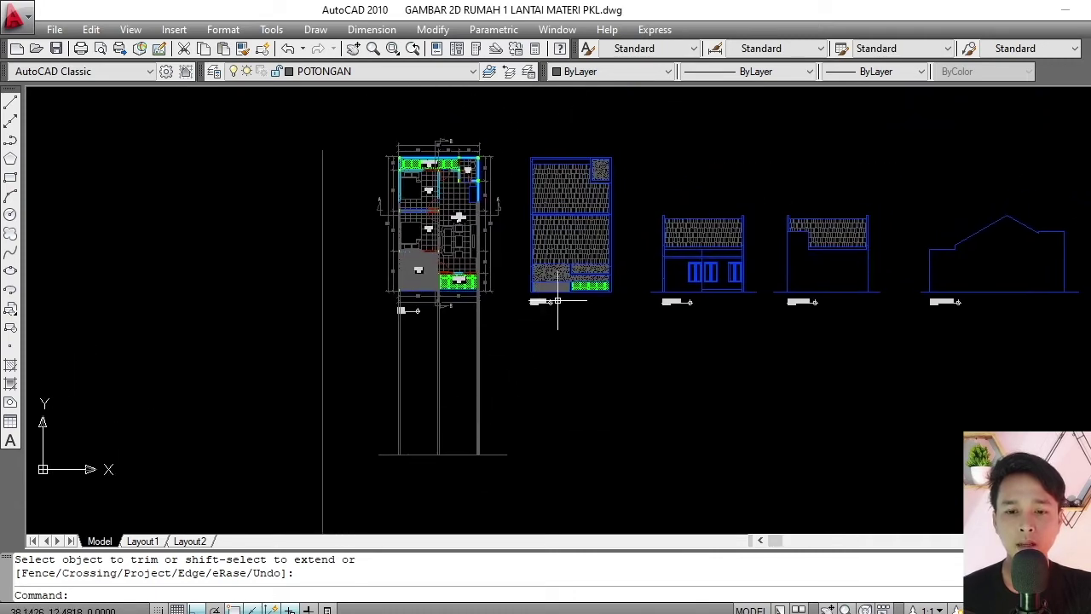
pyautogui.scroll(5, 436, 468)
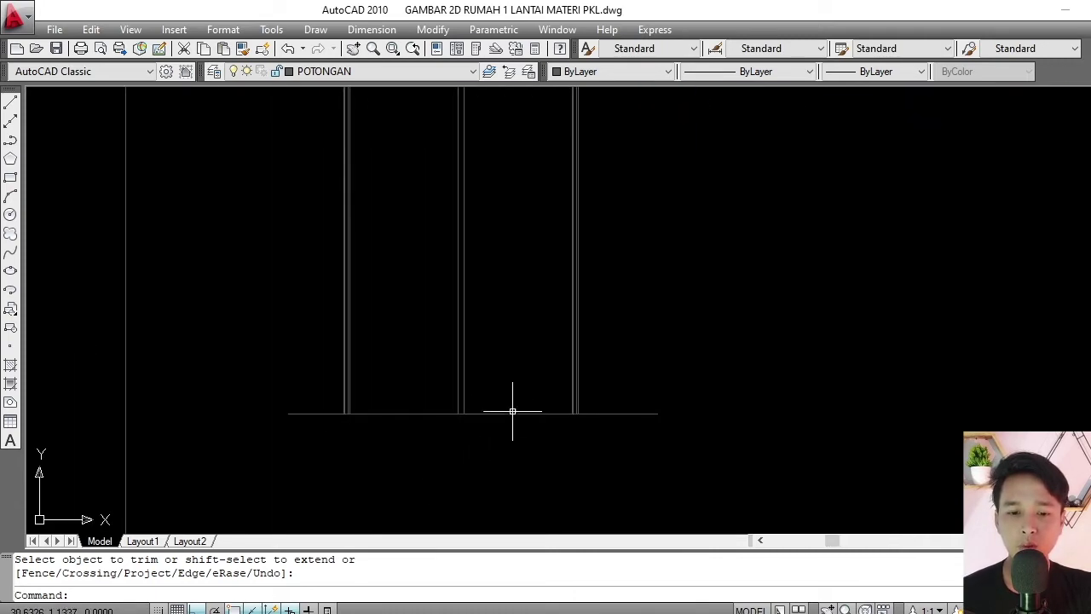
pyautogui.scroll(2, 511, 416)
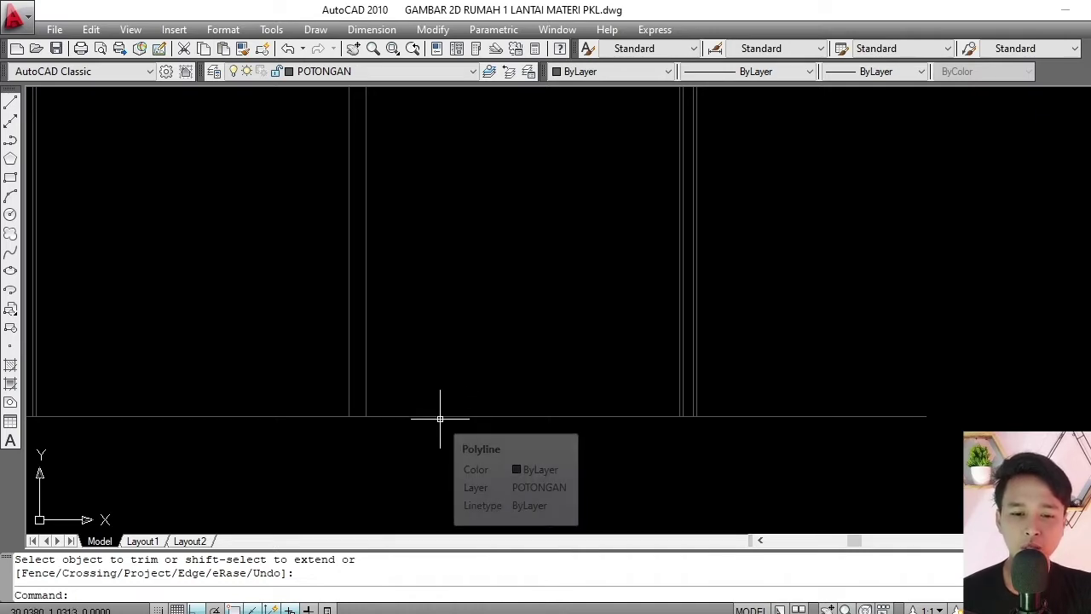
pyautogui.scroll(-1, 439, 419)
pyautogui.scroll(-1, 439, 418)
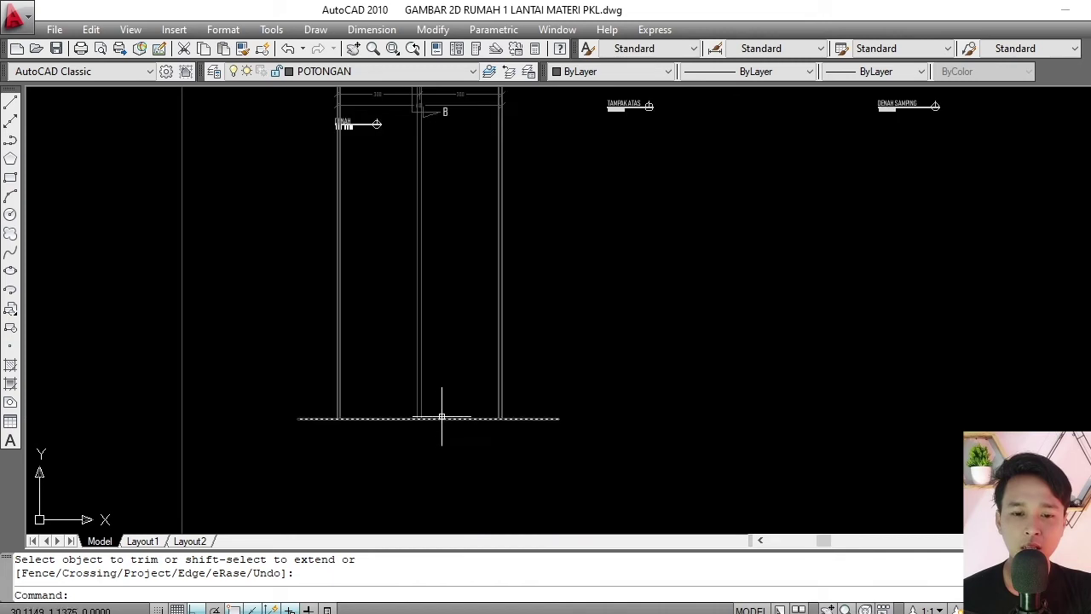
# Offset the horizontal base line upward by 0.15.
pyautogui.scroll(2, 440, 418)
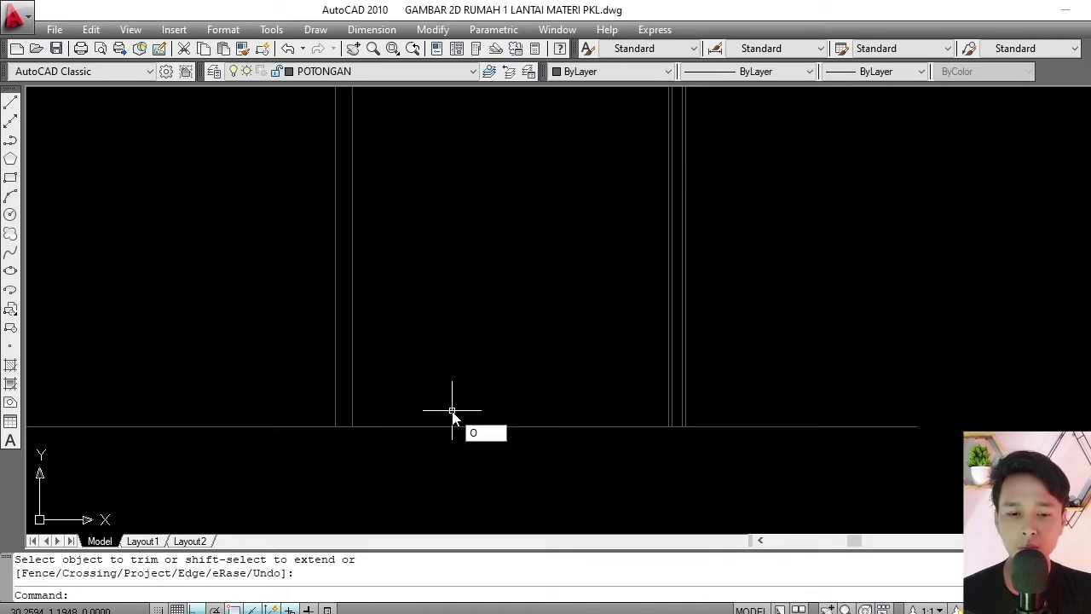
pyautogui.press('Return')
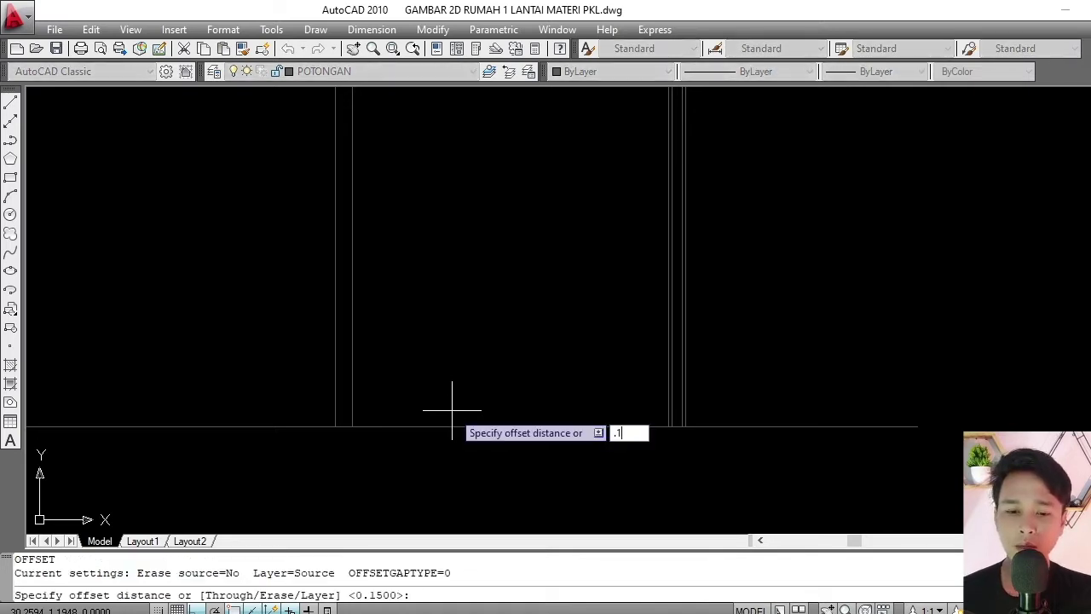
pyautogui.press('Return')
pyautogui.click(444, 425)
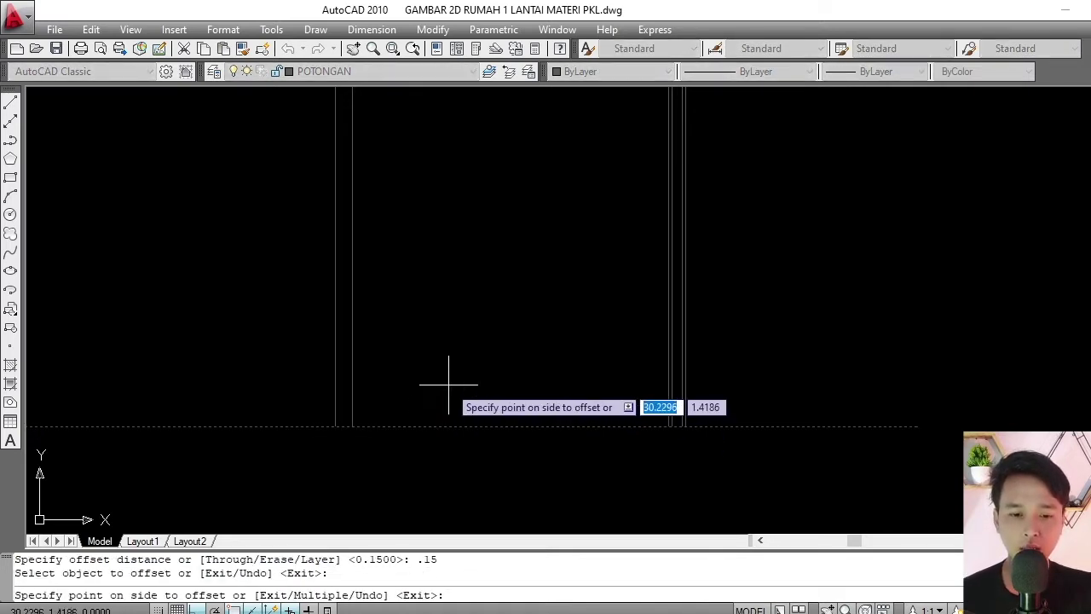
pyautogui.click(449, 381)
pyautogui.press('Return')
pyautogui.scroll(-4, 450, 374)
pyautogui.scroll(3, 397, 394)
pyautogui.moveTo(438, 374); pyautogui.dragTo(448, 361, button='middle')
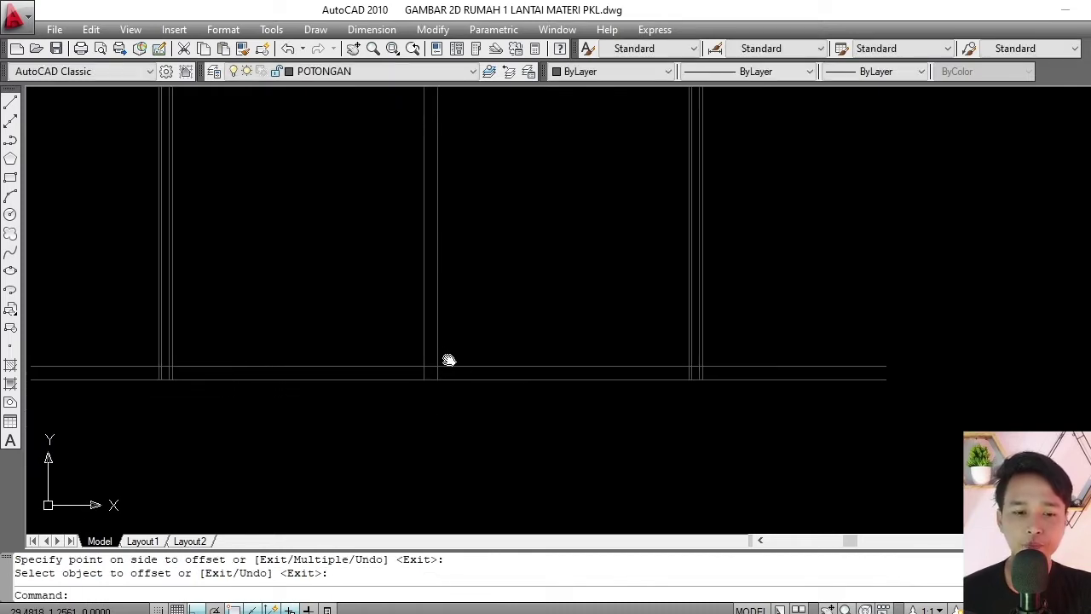
# Highlight the base line and its offset copy in turn to tell the two levels apart.
pyautogui.scroll(3, 482, 376)
pyautogui.click(475, 368)
pyautogui.click(445, 397)
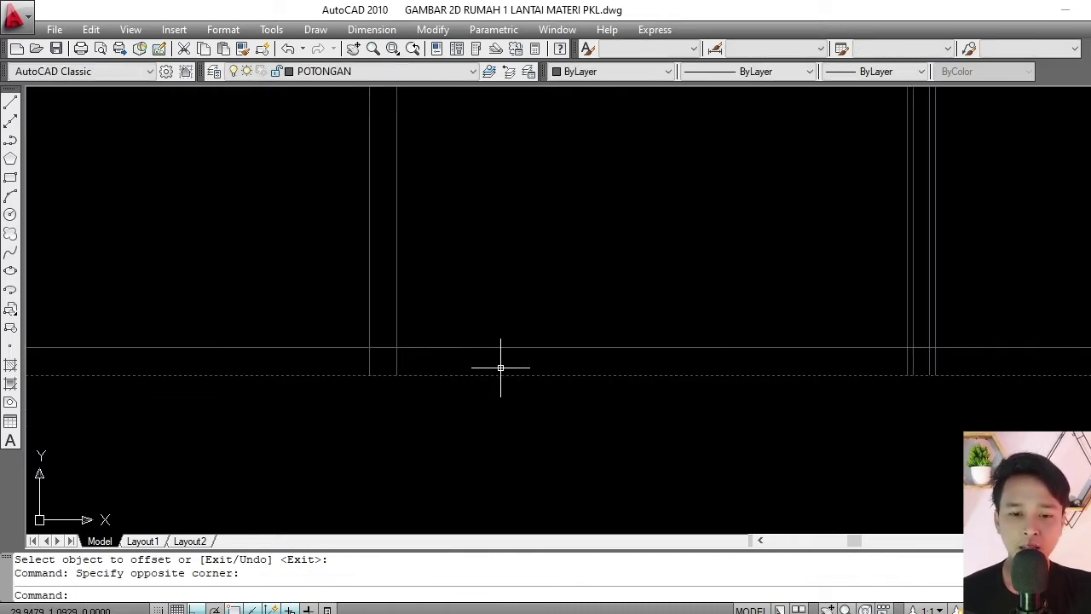
pyautogui.press('Escape')
pyautogui.click(485, 322)
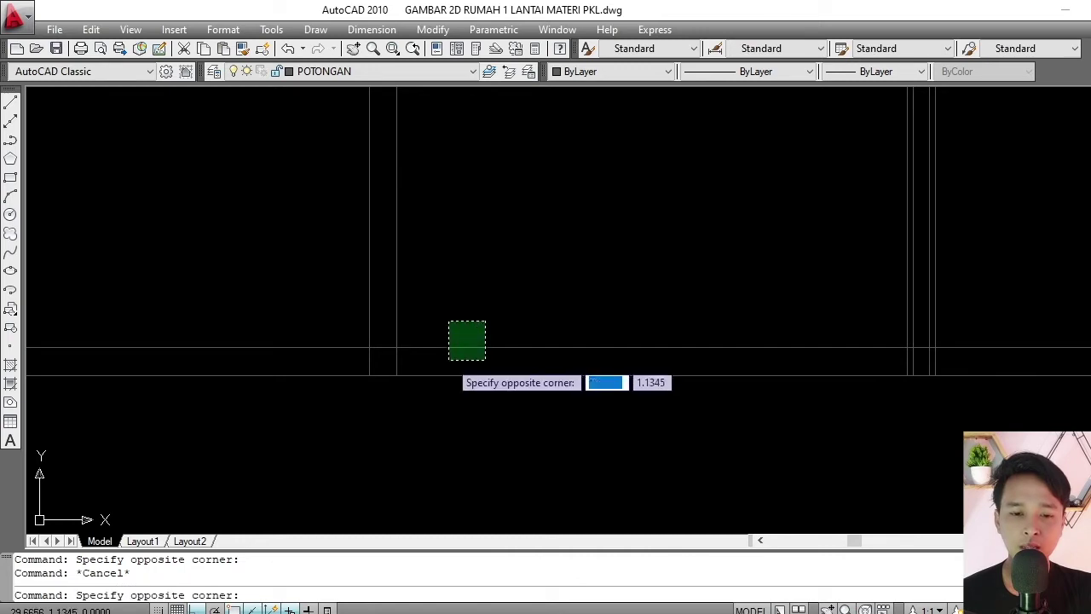
pyautogui.click(449, 365)
pyautogui.press('Escape')
pyautogui.scroll(-2, 383, 356)
pyautogui.scroll(4, 346, 378)
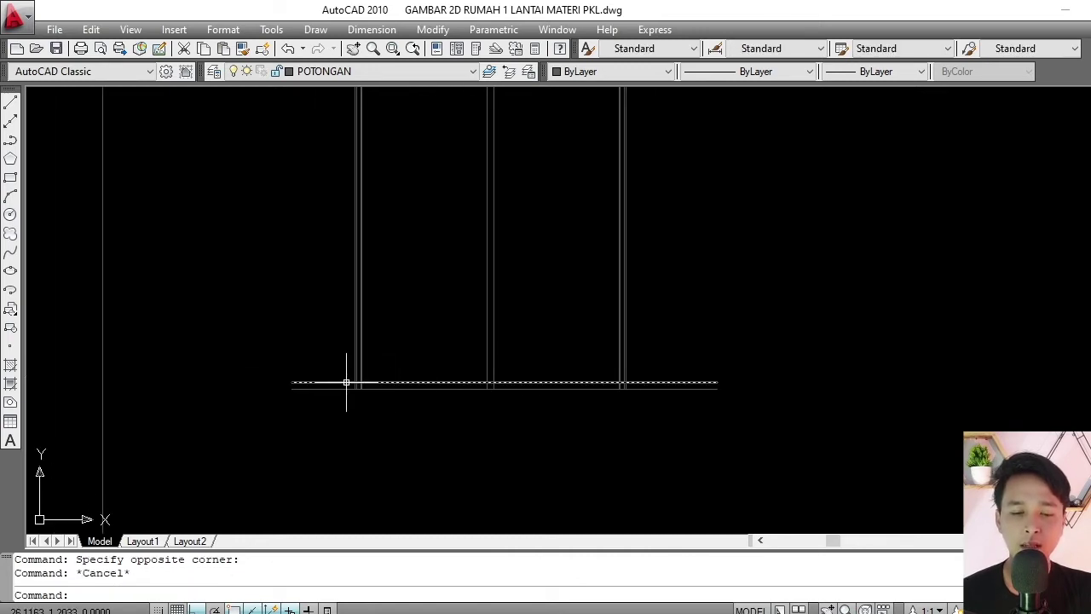
# Trim the offset floor line's overhangs beyond the outermost wall lines at both ends.
pyautogui.scroll(4, 413, 367)
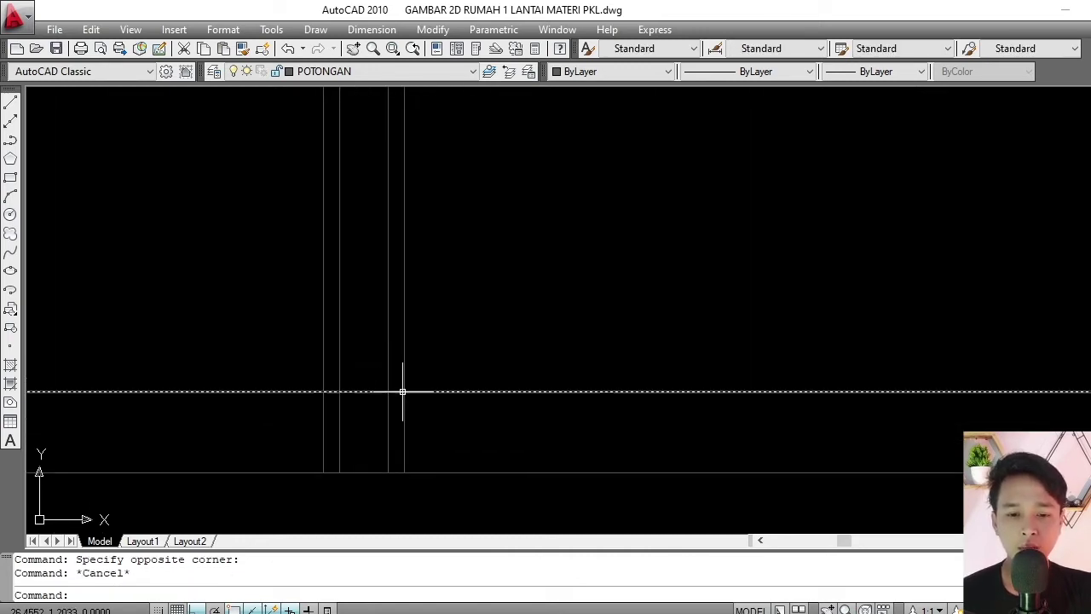
pyautogui.scroll(-6, 413, 380)
pyautogui.scroll(4, 378, 401)
pyautogui.scroll(2, 427, 359)
pyautogui.write('tr')
pyautogui.press('Return')
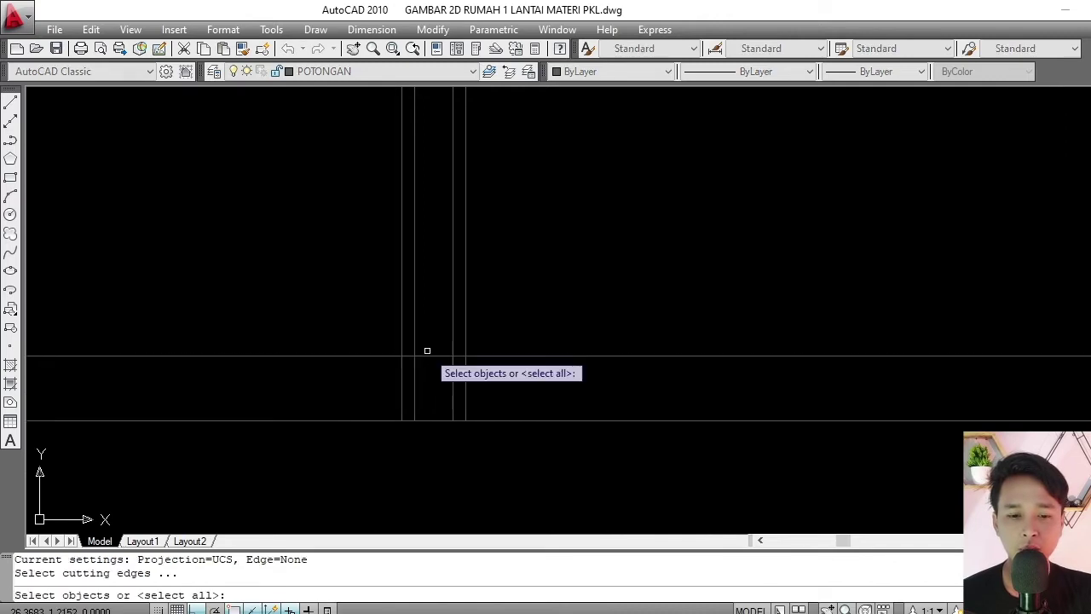
pyautogui.press('Return')
pyautogui.click(360, 348)
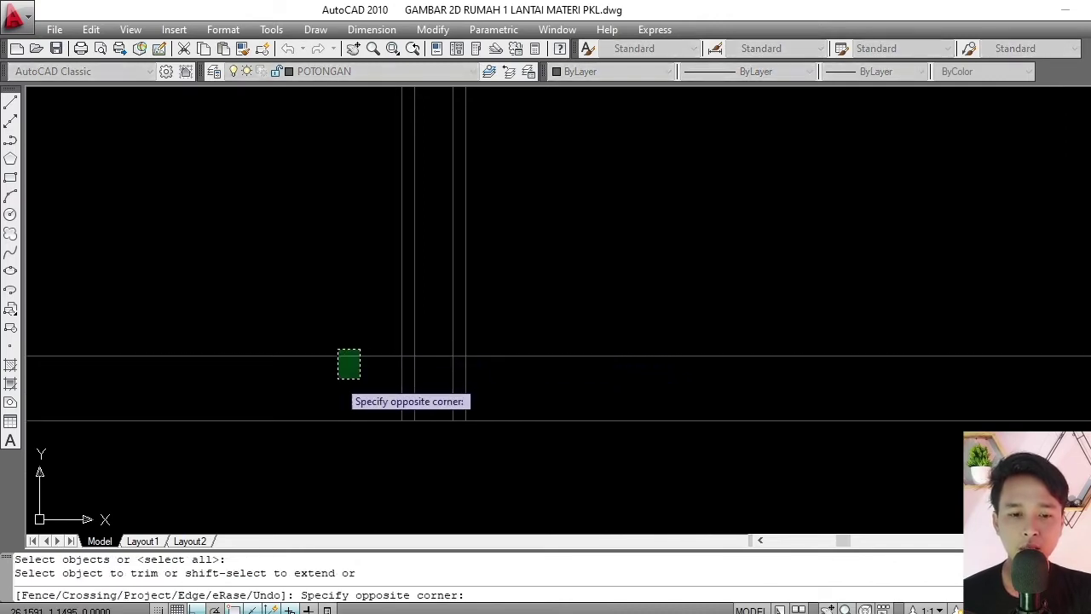
pyautogui.click(333, 376)
pyautogui.scroll(-5, 324, 351)
pyautogui.click(983, 348)
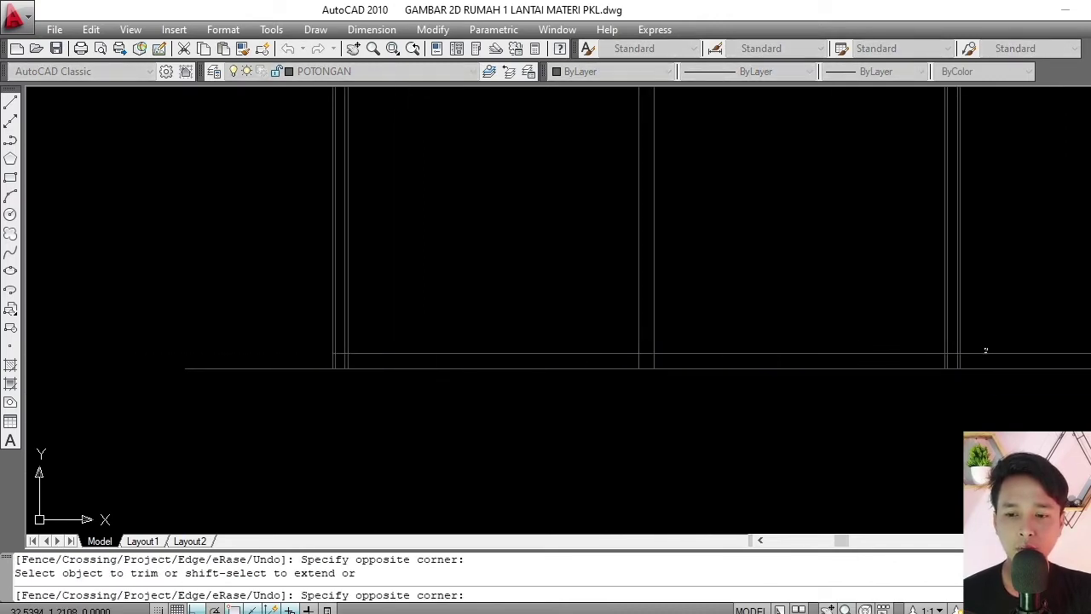
pyautogui.click(976, 358)
pyautogui.press('Return')
# Examine where the leftmost wall guide lines cross the raised floor line and meet the ground line.
pyautogui.scroll(3, 347, 359)
pyautogui.scroll(2, 332, 337)
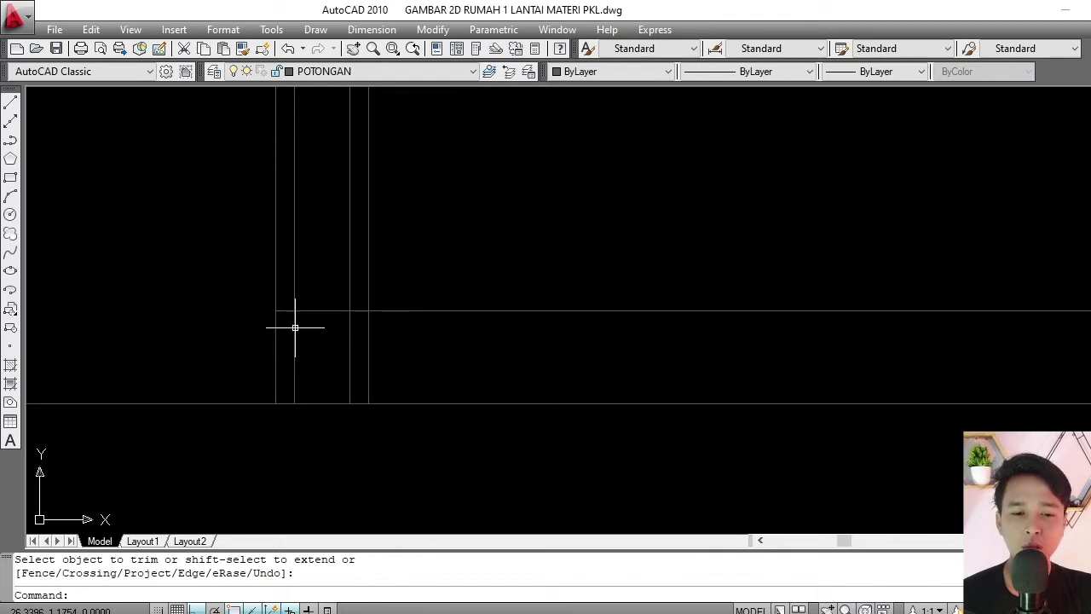
pyautogui.scroll(-2, 293, 323)
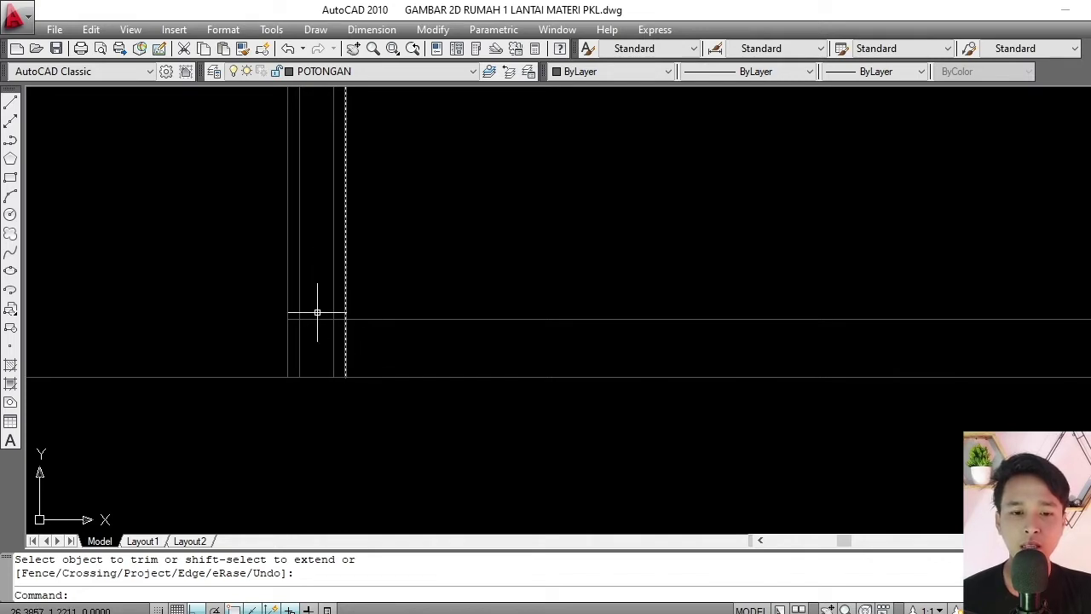
pyautogui.scroll(-2, 343, 230)
pyautogui.moveTo(336, 283); pyautogui.dragTo(353, 405, button='middle')
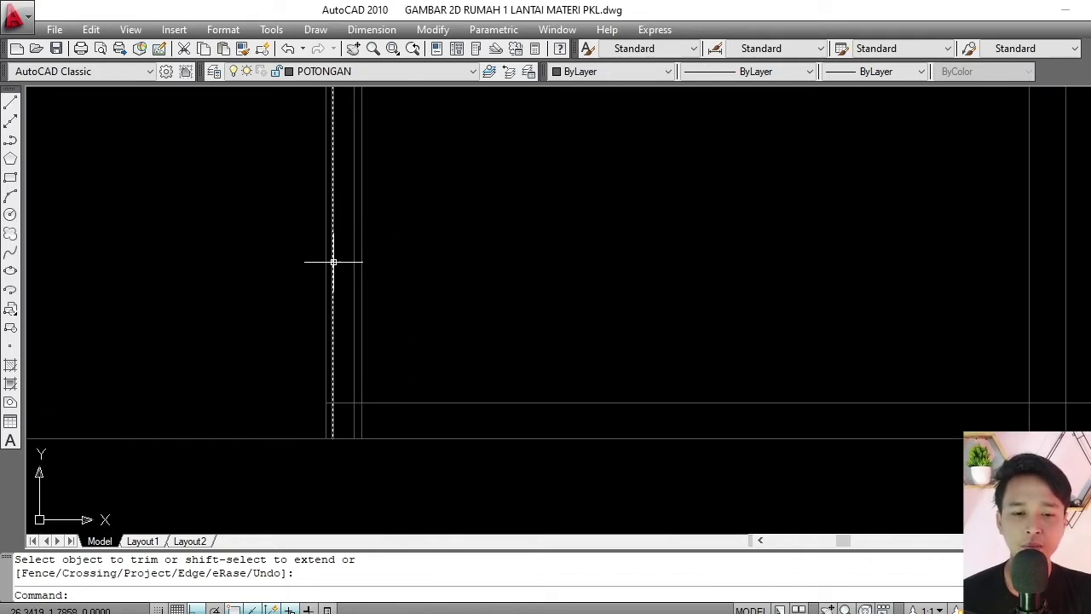
pyautogui.scroll(8, 348, 275)
pyautogui.moveTo(341, 334); pyautogui.dragTo(382, 285, button='middle')
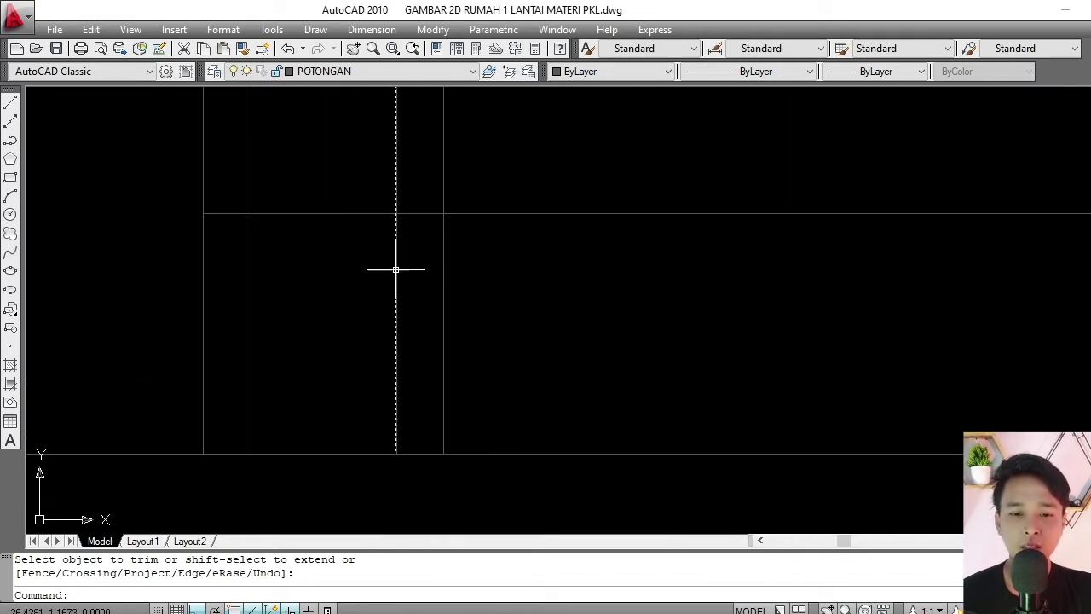
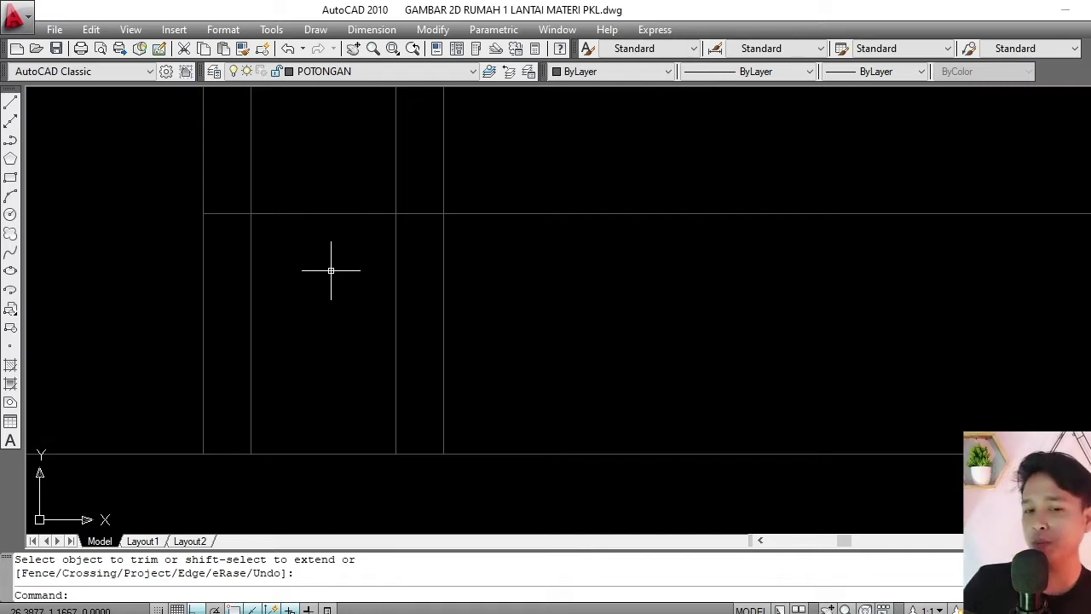
pyautogui.scroll(-3, 343, 309)
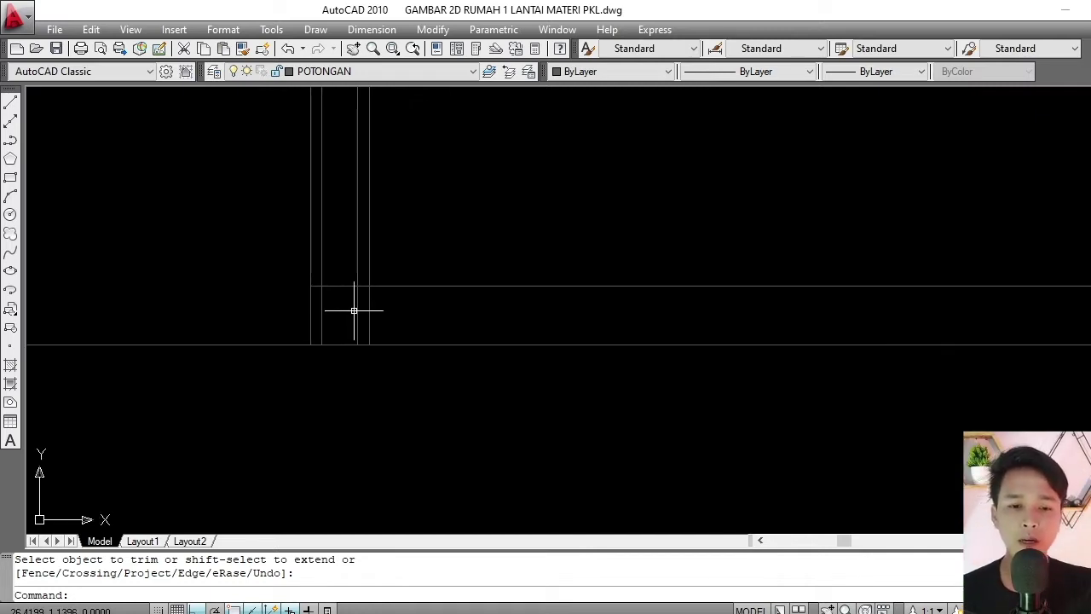
pyautogui.moveTo(354, 309); pyautogui.dragTo(352, 285, button='middle')
# Draw a 0.15 by 0.2 rectangle in the empty area beside the leftmost wall lines.
pyautogui.scroll(-2, 358, 279)
pyautogui.moveTo(266, 245); pyautogui.dragTo(334, 286, button='middle')
pyautogui.scroll(2, 327, 291)
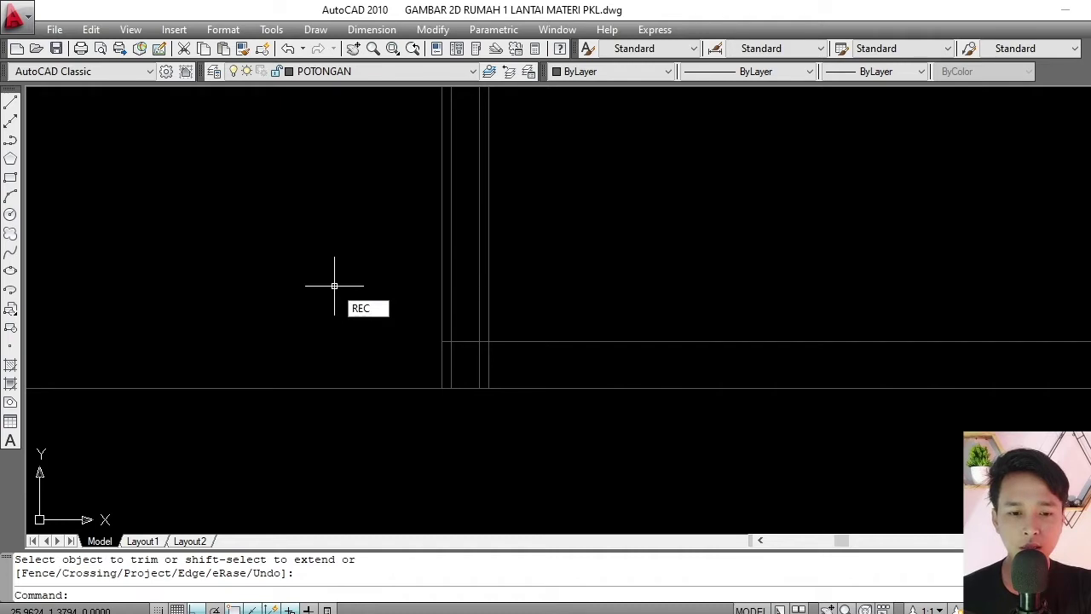
pyautogui.press('Return')
pyautogui.click(267, 198)
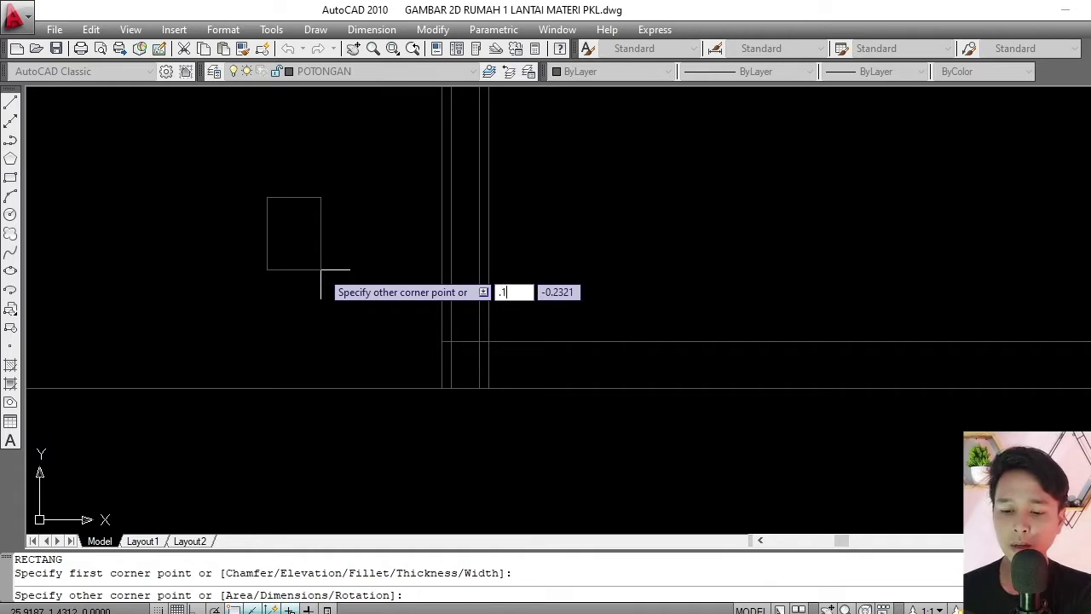
pyautogui.press('Tab')
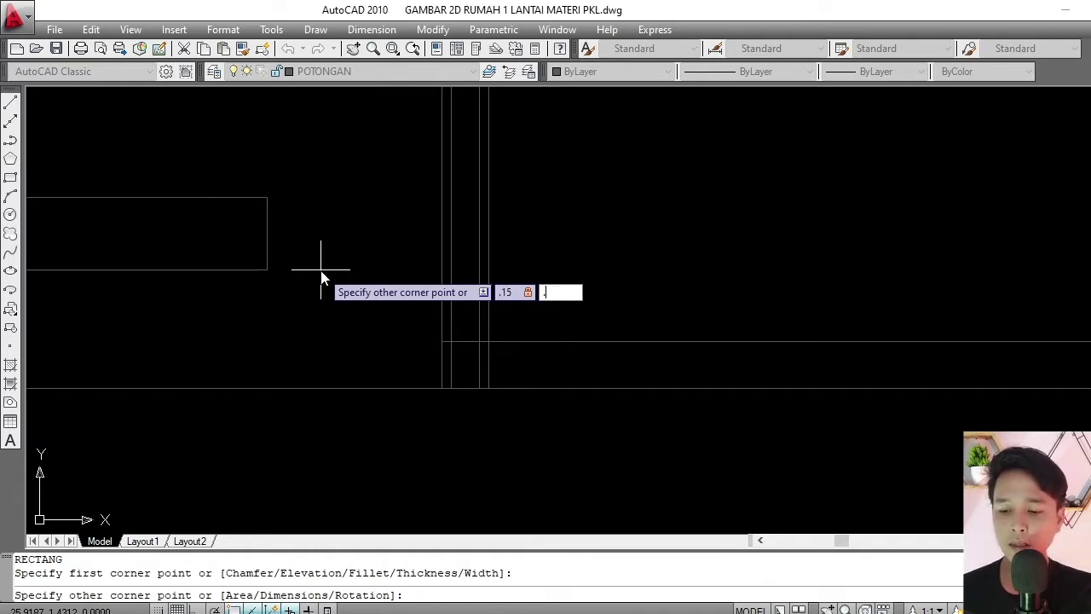
pyautogui.press('Return')
pyautogui.scroll(3, 321, 190)
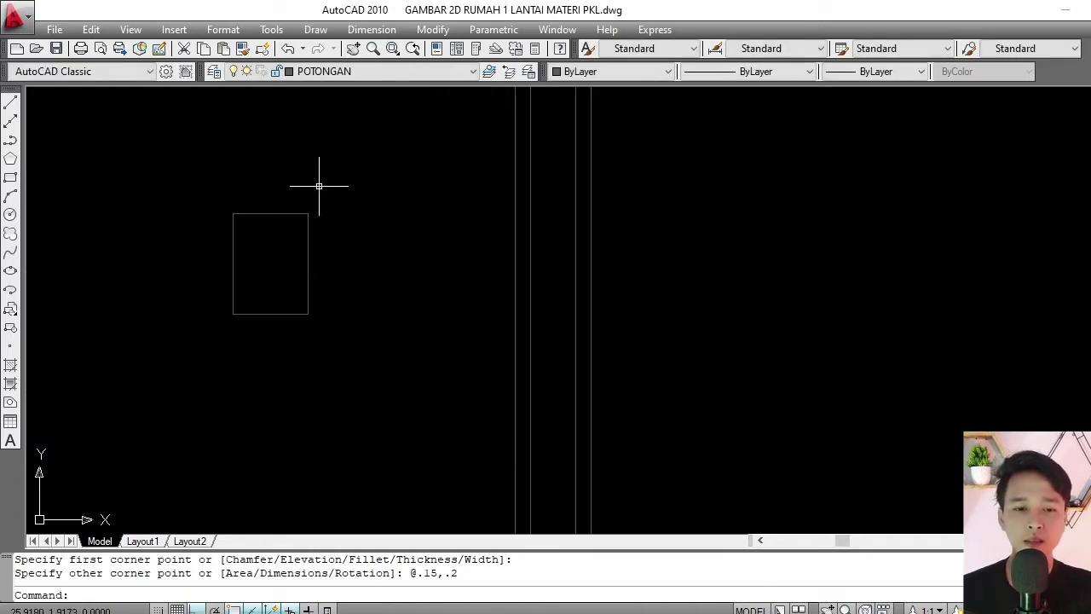
pyautogui.click(316, 175)
pyautogui.click(294, 248)
pyautogui.scroll(-6, 321, 219)
pyautogui.press('Escape')
pyautogui.scroll(3, 320, 219)
pyautogui.click(316, 177)
pyautogui.click(292, 223)
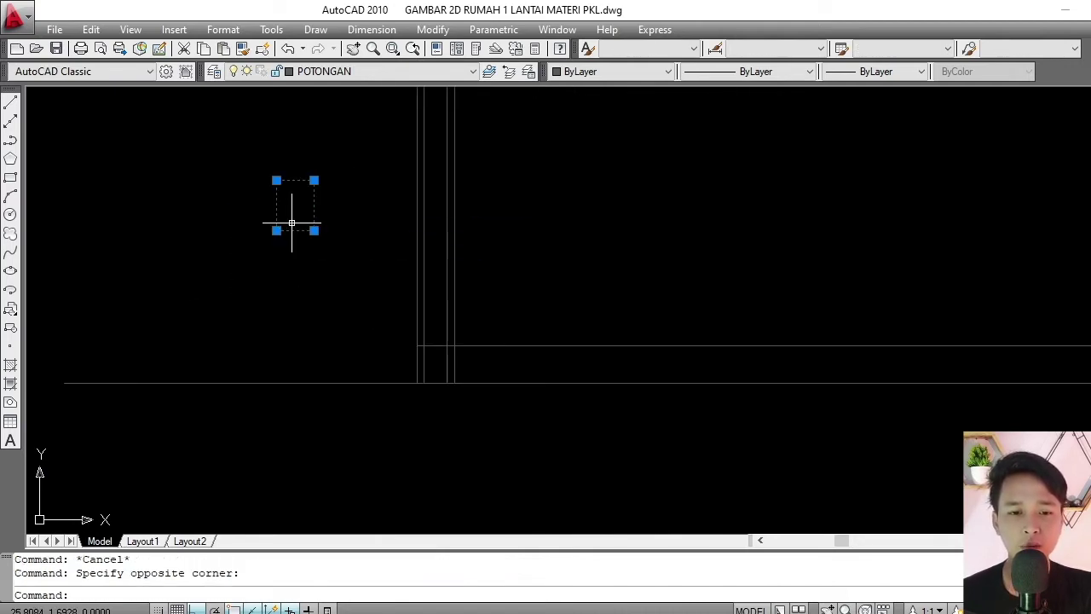
pyautogui.press('Escape')
pyautogui.scroll(3, 294, 169)
pyautogui.click(329, 153)
pyautogui.click(290, 258)
pyautogui.press('Escape')
pyautogui.click(364, 156)
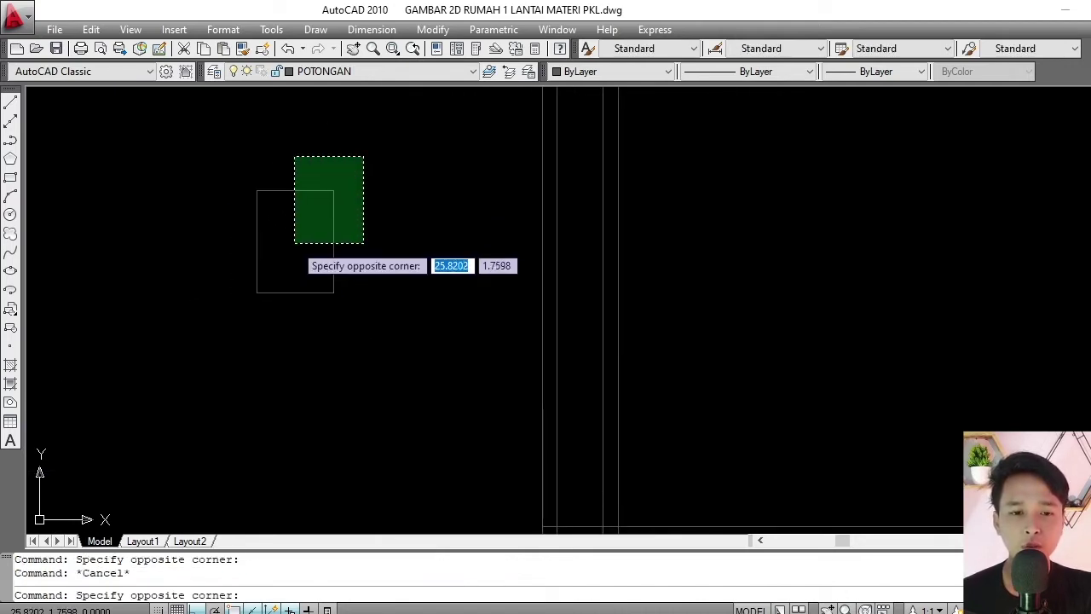
pyautogui.click(295, 243)
pyautogui.press('Escape')
pyautogui.click(348, 172)
pyautogui.click(285, 217)
pyautogui.press('Escape')
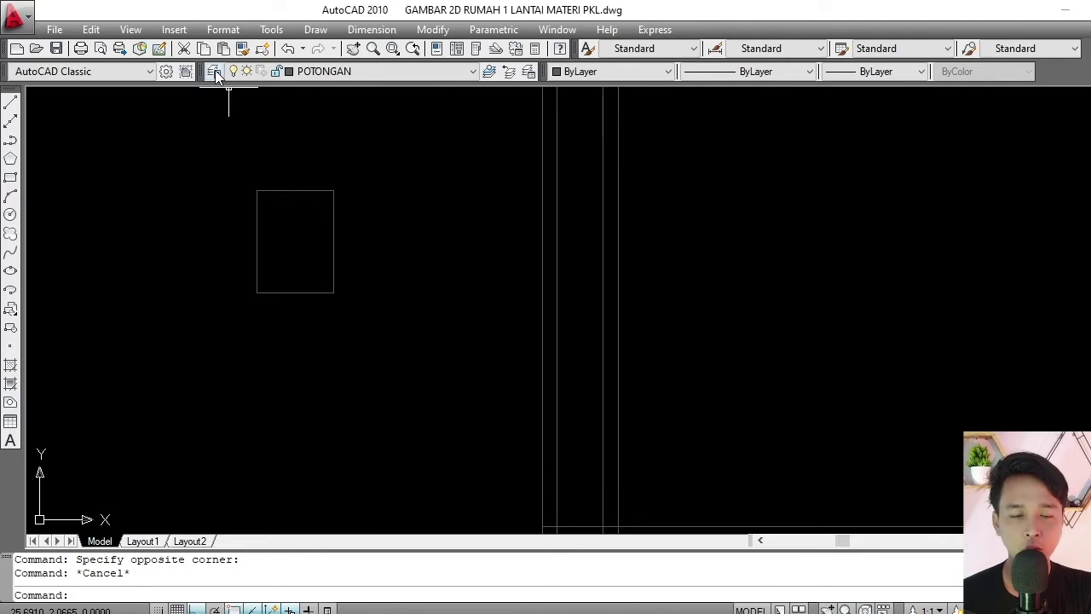
# Create a new layer named SLOOF with colour 20.
pyautogui.click(214, 73)
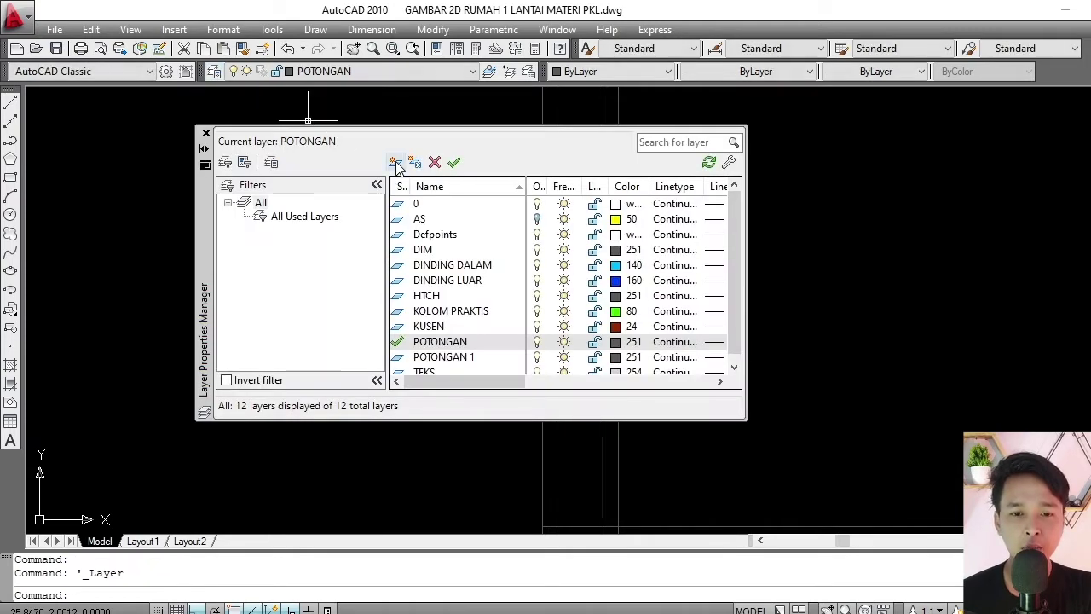
pyautogui.click(396, 164)
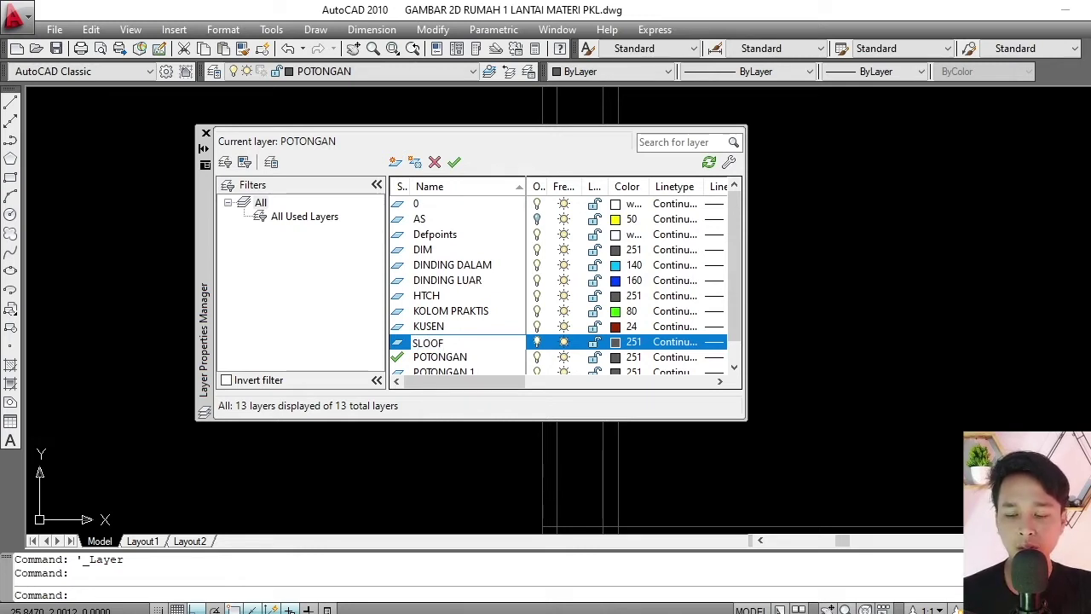
pyautogui.click(615, 341)
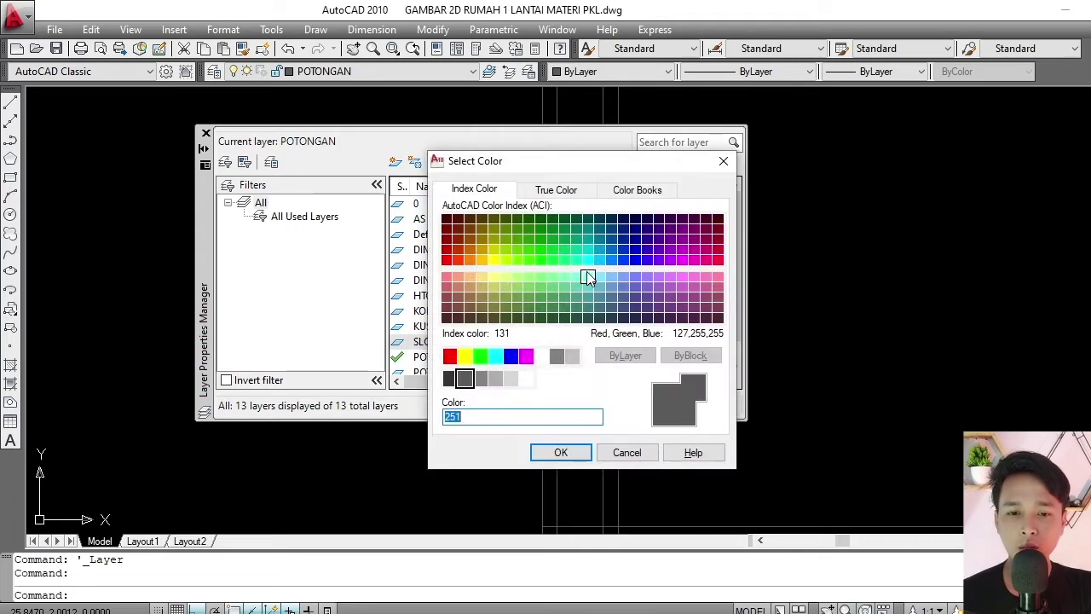
pyautogui.click(495, 378)
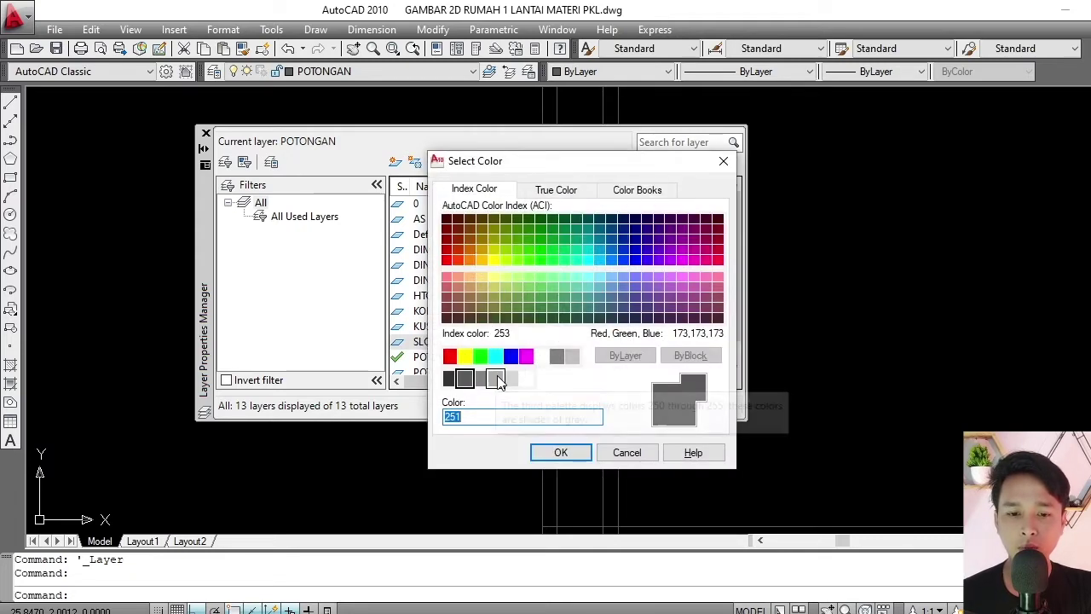
pyautogui.click(459, 258)
pyautogui.click(560, 452)
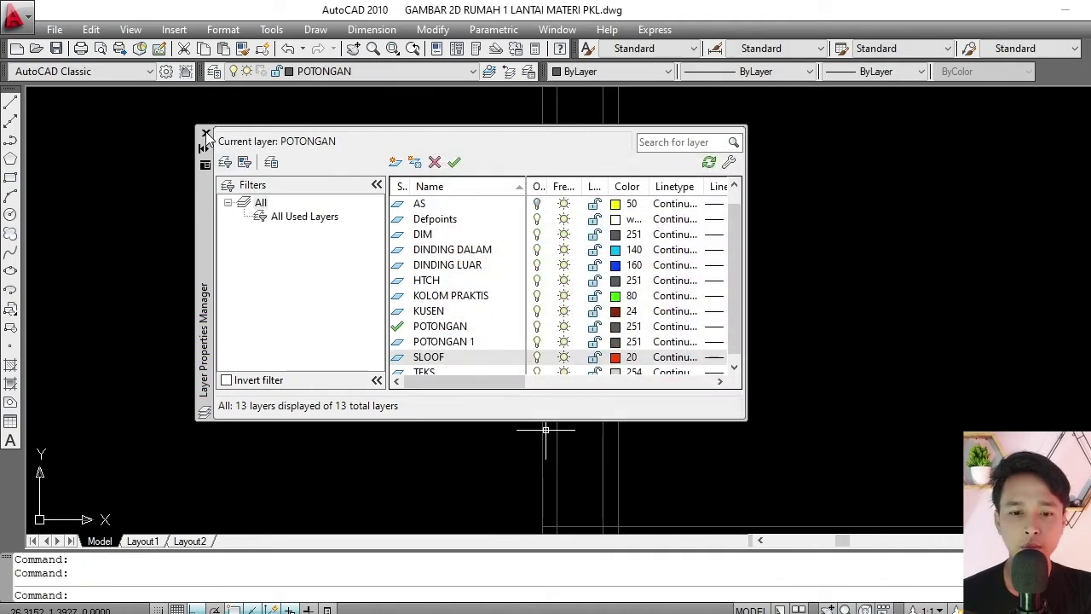
pyautogui.click(205, 133)
# Assign the small rectangle to the SLOOF layer.
pyautogui.scroll(-4, 437, 239)
pyautogui.scroll(3, 425, 242)
pyautogui.click(411, 194)
pyautogui.click(361, 245)
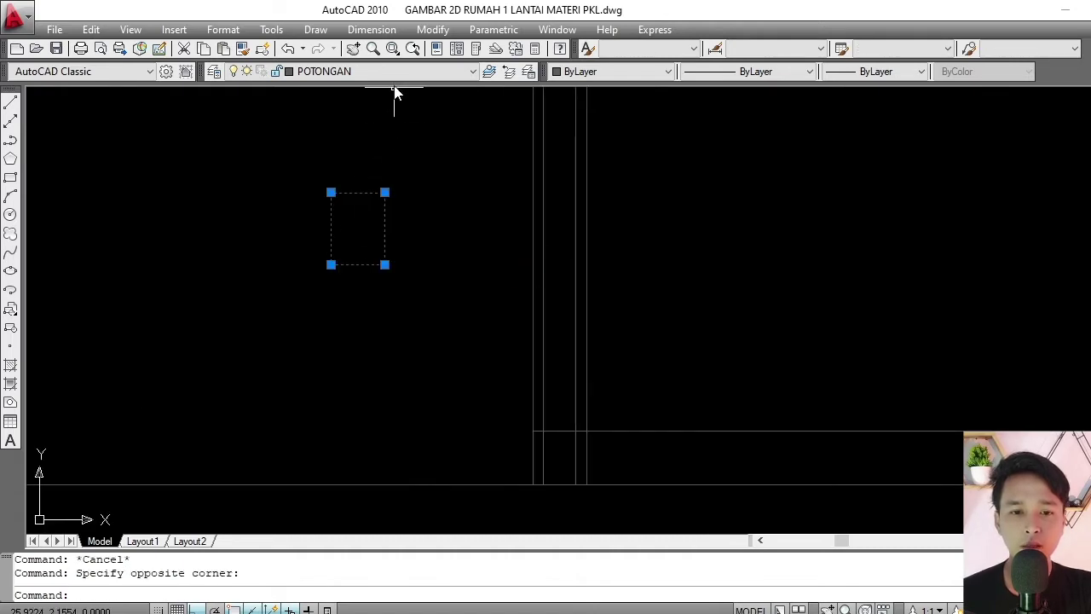
pyautogui.click(397, 74)
pyautogui.click(348, 209)
pyautogui.press('Escape')
pyautogui.click(407, 177)
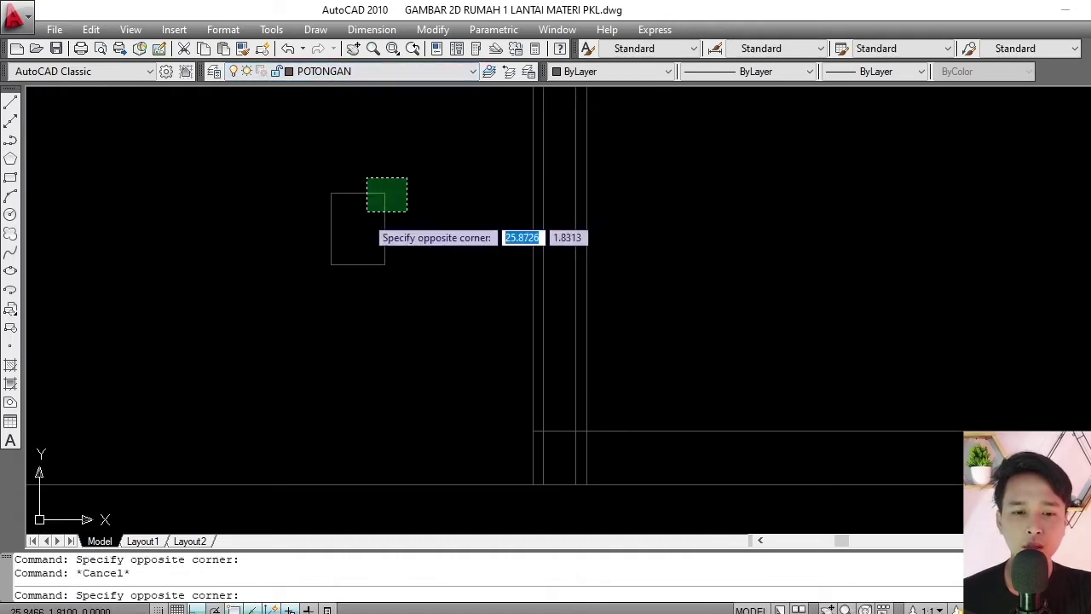
pyautogui.click(366, 212)
pyautogui.click(380, 75)
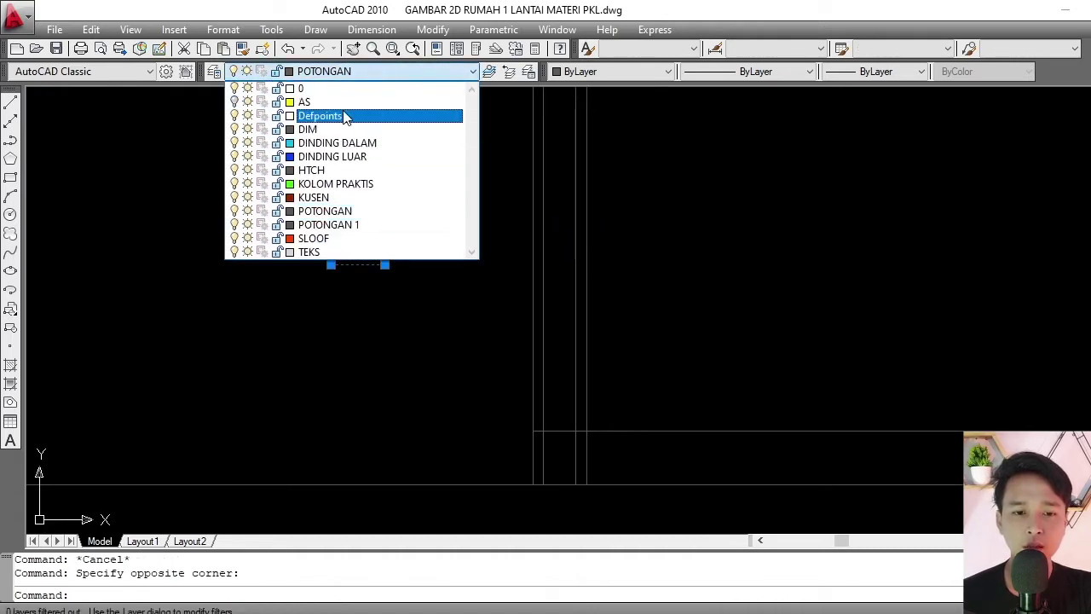
pyautogui.click(341, 237)
pyautogui.scroll(-3, 372, 282)
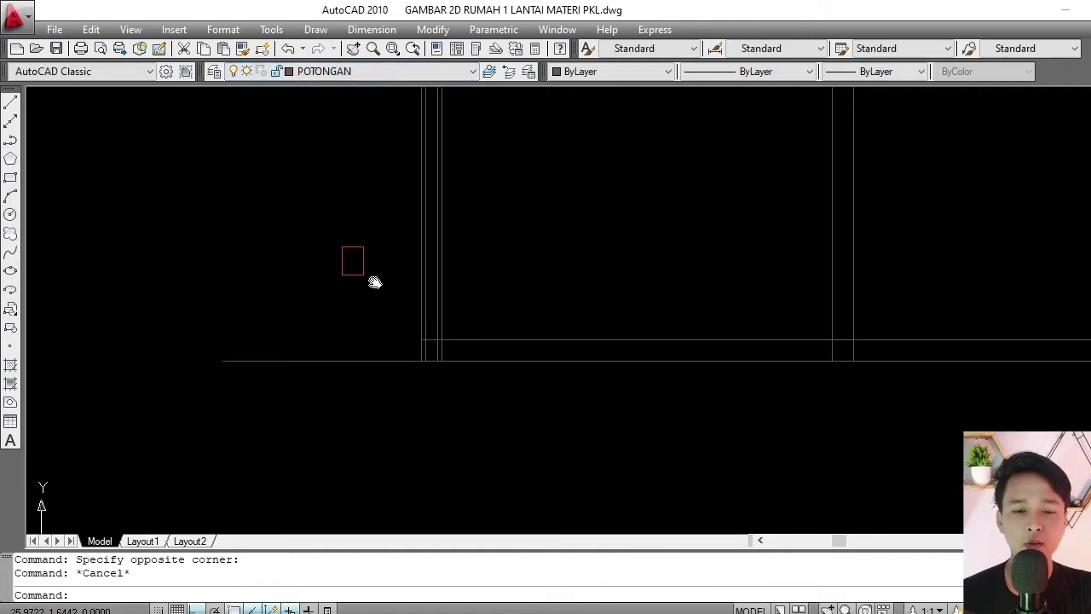
# Move the sloof rectangle by its top-right corner to the intersection of the leftmost wall's inner face line and the raised floor line.
pyautogui.scroll(2, 368, 267)
pyautogui.click(335, 280)
pyautogui.moveTo(353, 248); pyautogui.dragTo(353, 219, button='middle')
pyautogui.write('m')
pyautogui.press('Return')
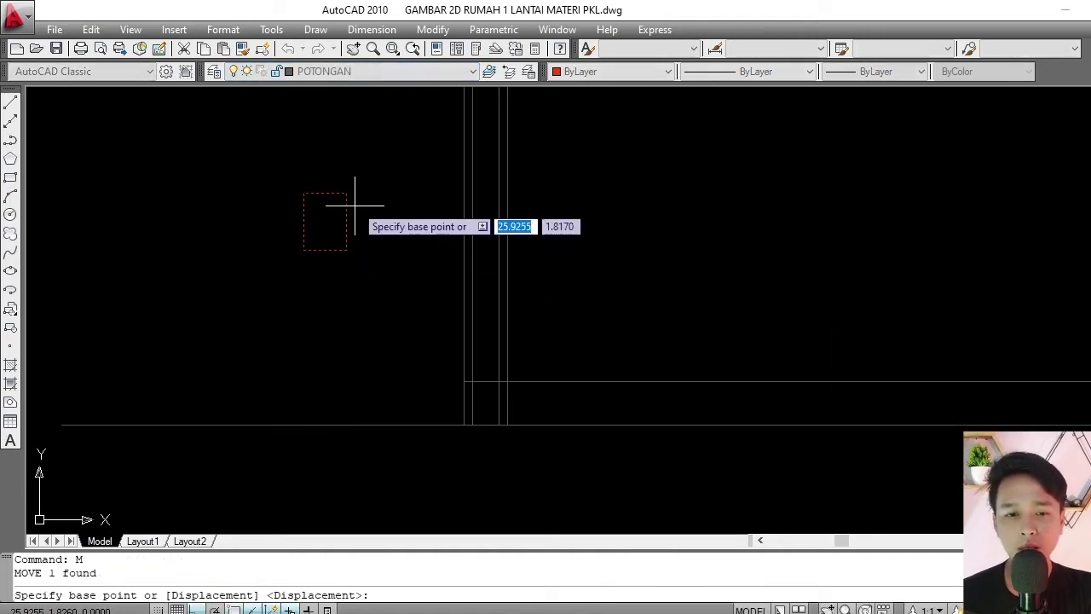
pyautogui.click(324, 221)
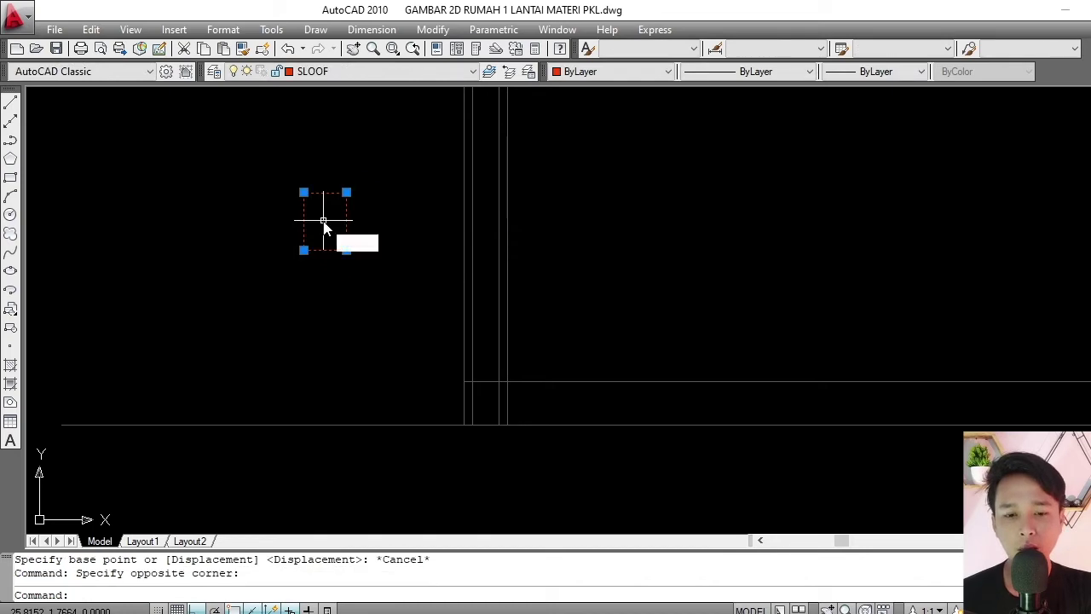
pyautogui.write('m')
pyautogui.press('Return')
pyautogui.click(346, 194)
pyautogui.scroll(-1, 345, 202)
pyautogui.scroll(3, 438, 341)
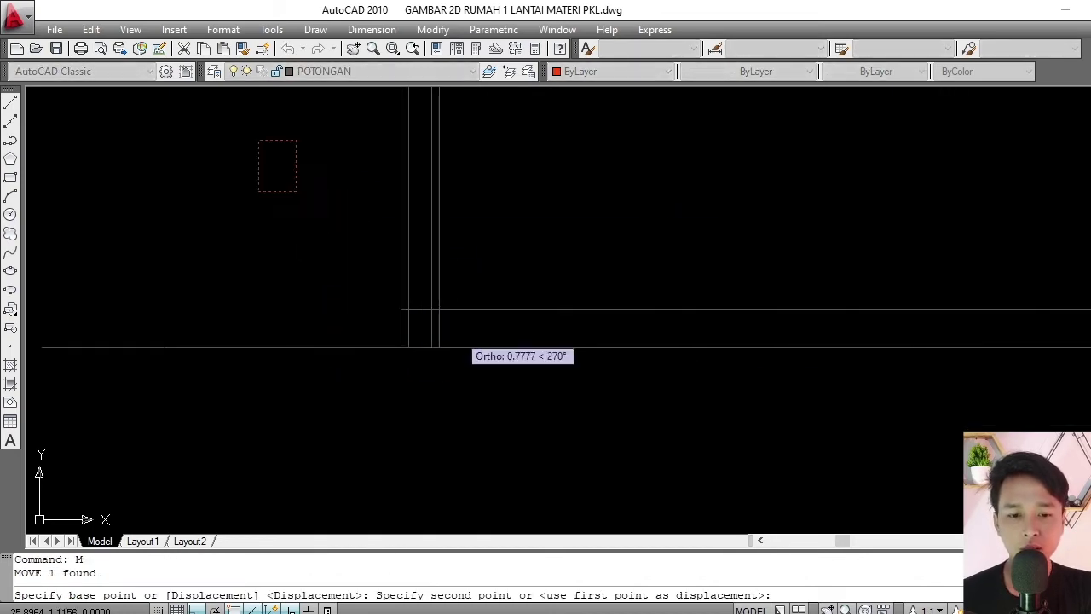
pyautogui.click(417, 301)
pyautogui.press('Escape')
pyautogui.scroll(-5, 426, 281)
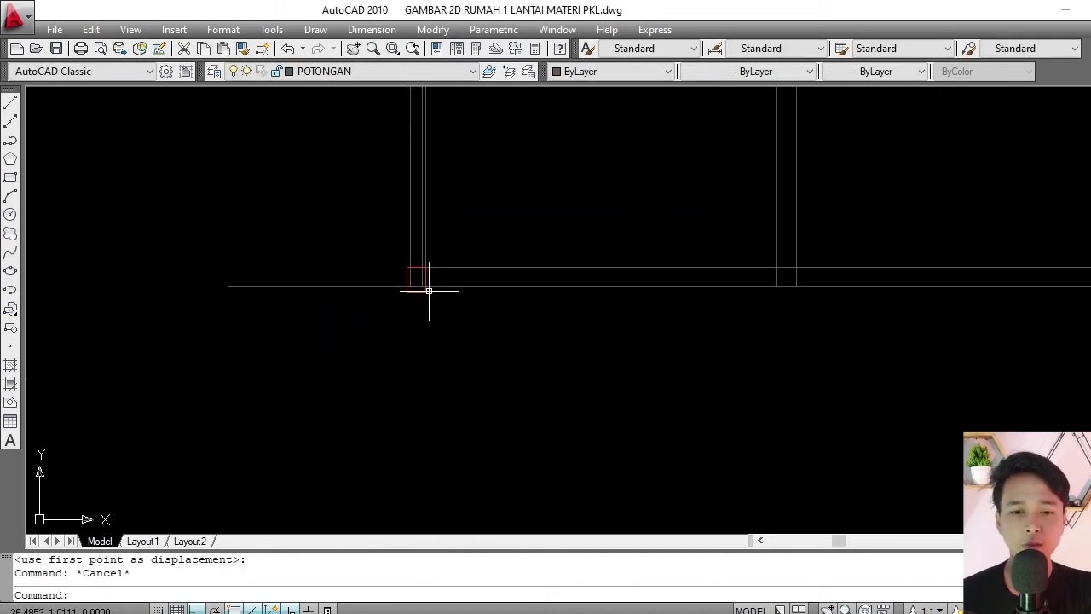
# Examine how the placed sloof rectangle sits against the wall lines and how far it extends below the ground line.
pyautogui.scroll(9, 417, 273)
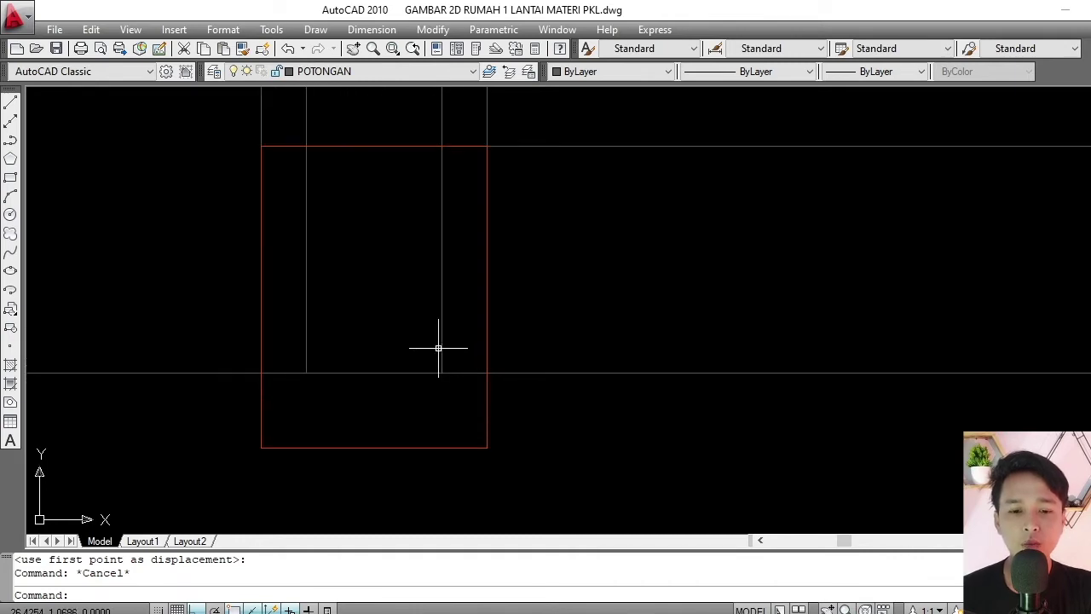
pyautogui.click(415, 452)
pyautogui.click(377, 428)
pyautogui.press('Escape')
pyautogui.scroll(-4, 422, 408)
pyautogui.scroll(5, 423, 408)
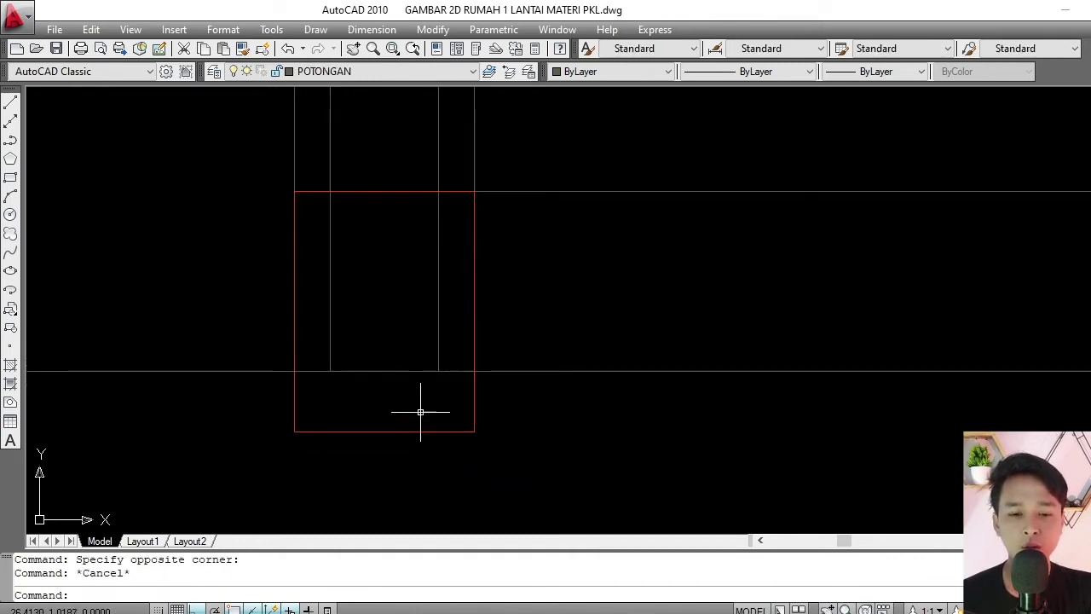
pyautogui.click(421, 409)
pyautogui.click(394, 462)
pyautogui.press('Escape')
pyautogui.scroll(-4, 431, 443)
pyautogui.scroll(2, 414, 371)
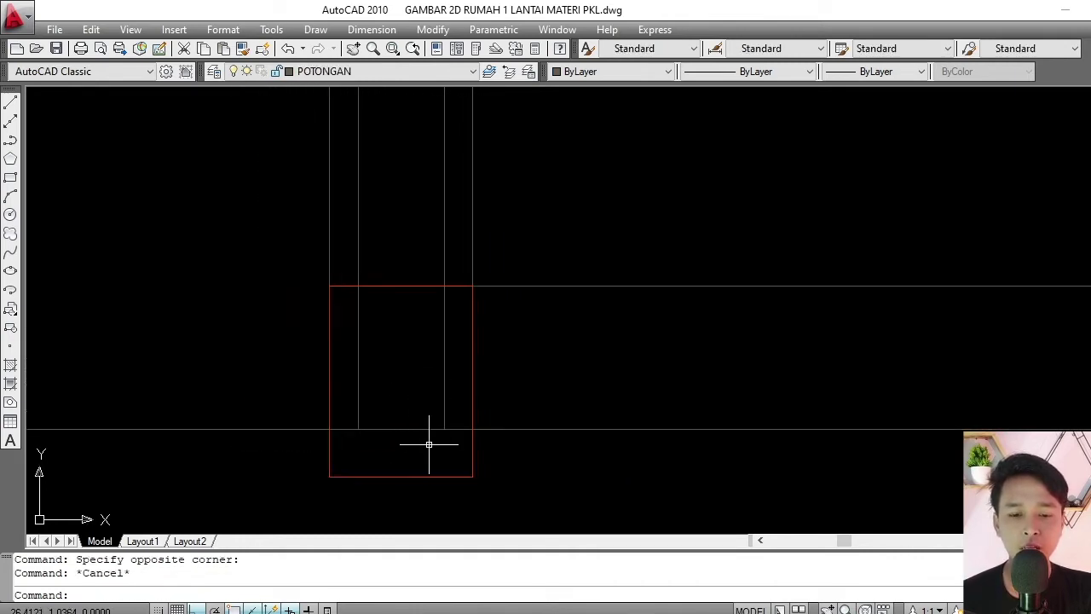
pyautogui.moveTo(431, 440); pyautogui.dragTo(446, 395, button='middle')
pyautogui.scroll(3, 460, 428)
pyautogui.scroll(-2, 451, 477)
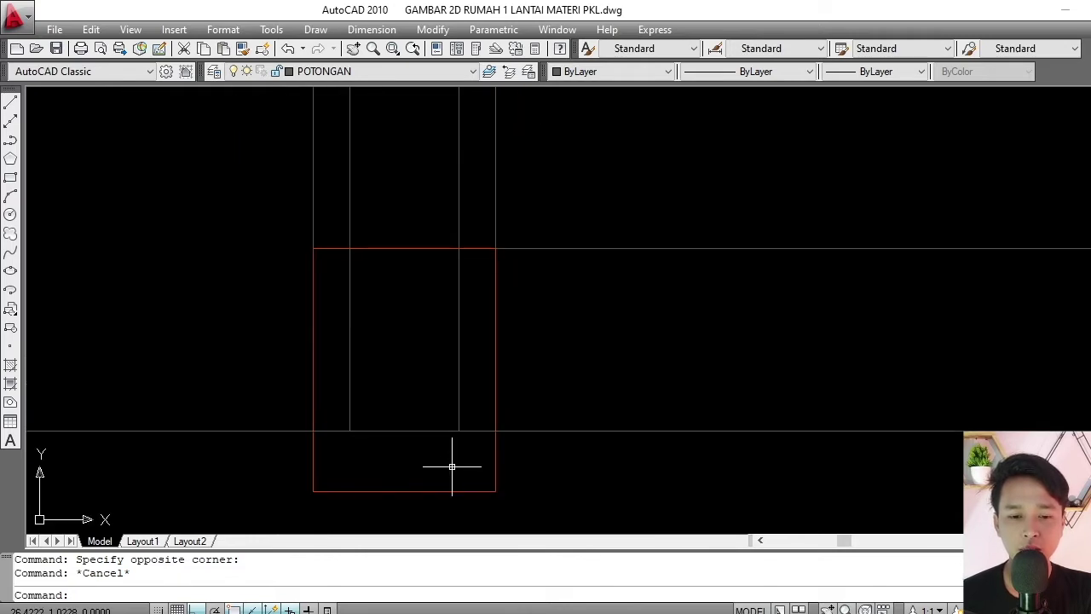
pyautogui.moveTo(450, 463); pyautogui.dragTo(456, 422, button='middle')
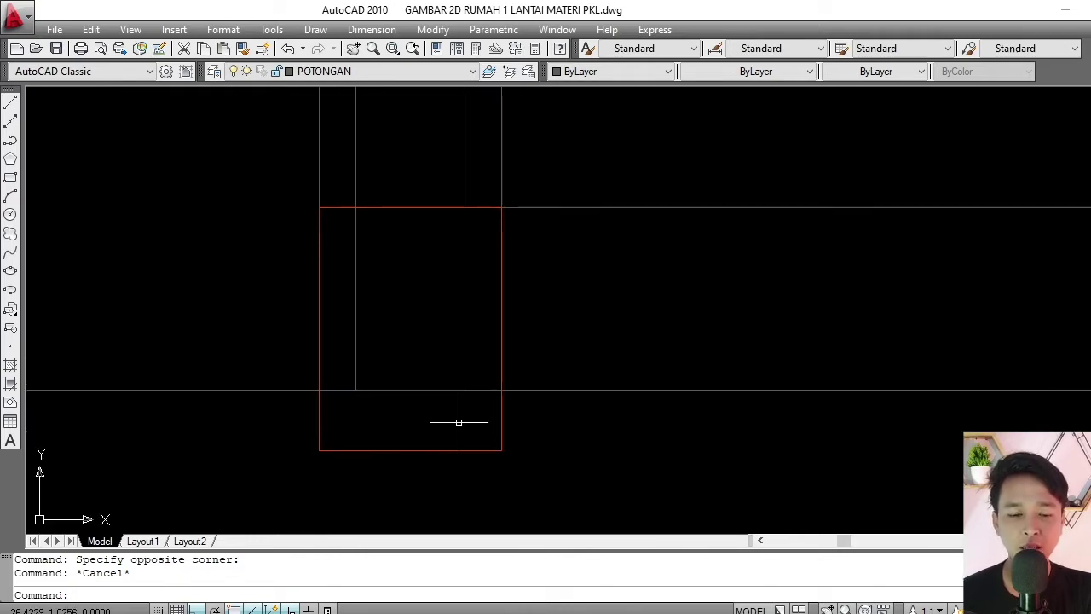
# Offset the sloof rectangle inward by 0.02 to outline the reinforcement stirrup.
pyautogui.write('o')
pyautogui.press('Return')
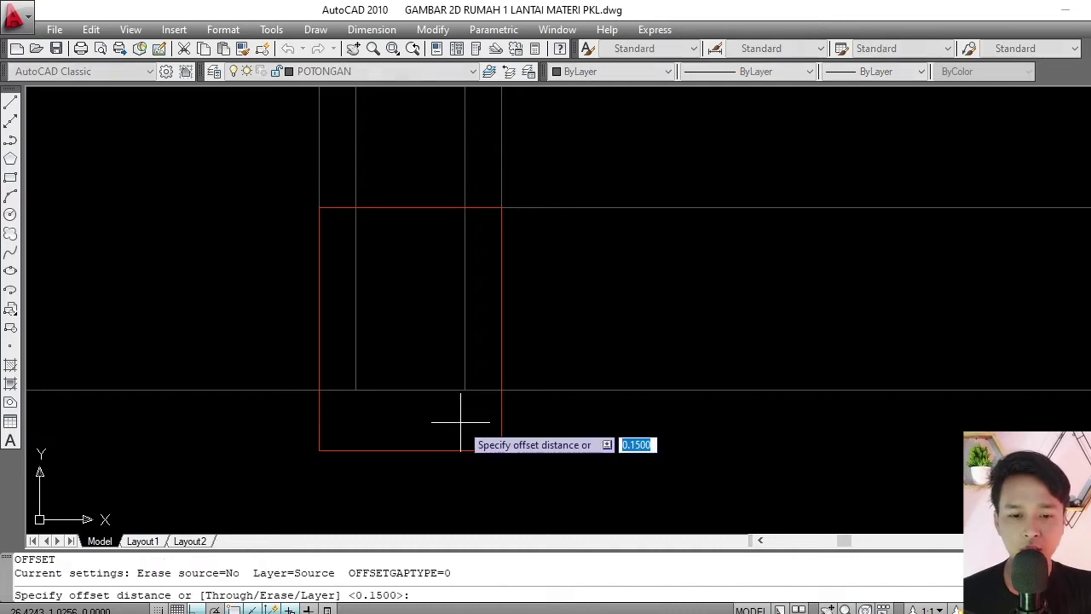
pyautogui.write('.')
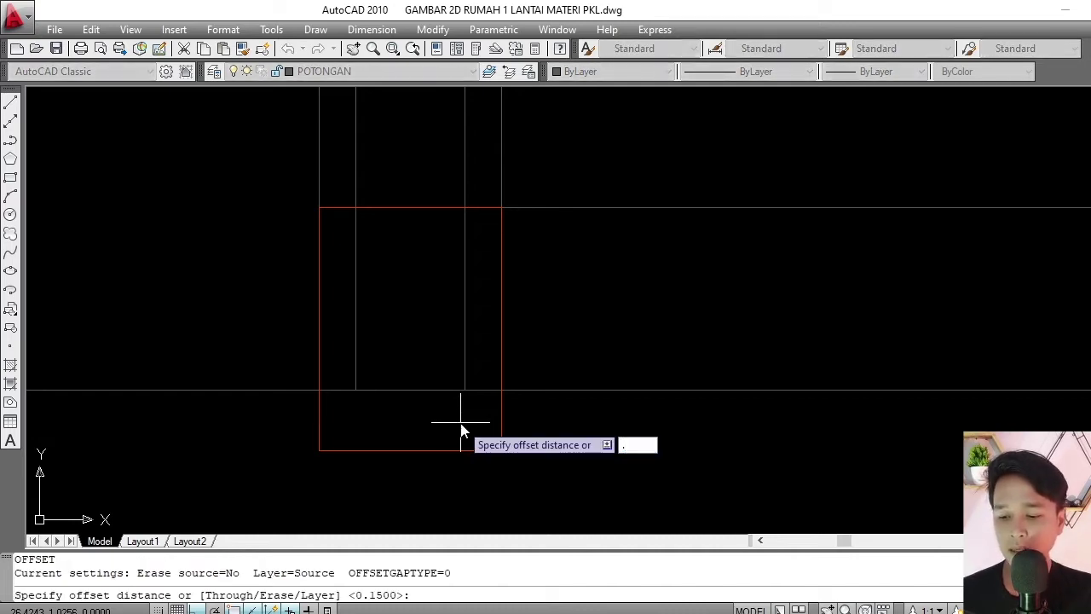
pyautogui.write('02')
pyautogui.press('Return')
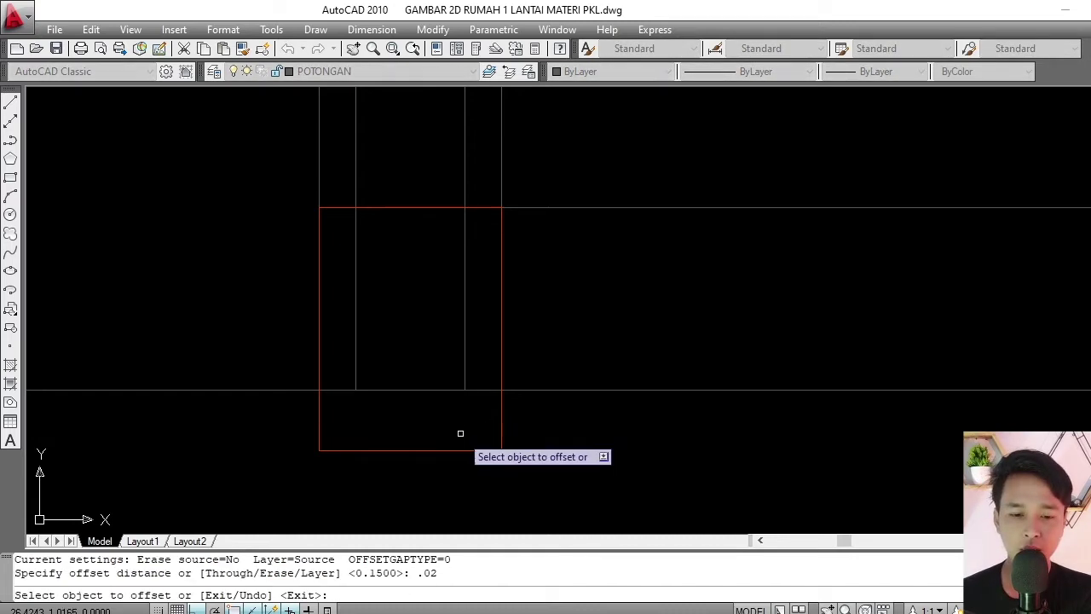
pyautogui.click(455, 450)
pyautogui.click(454, 424)
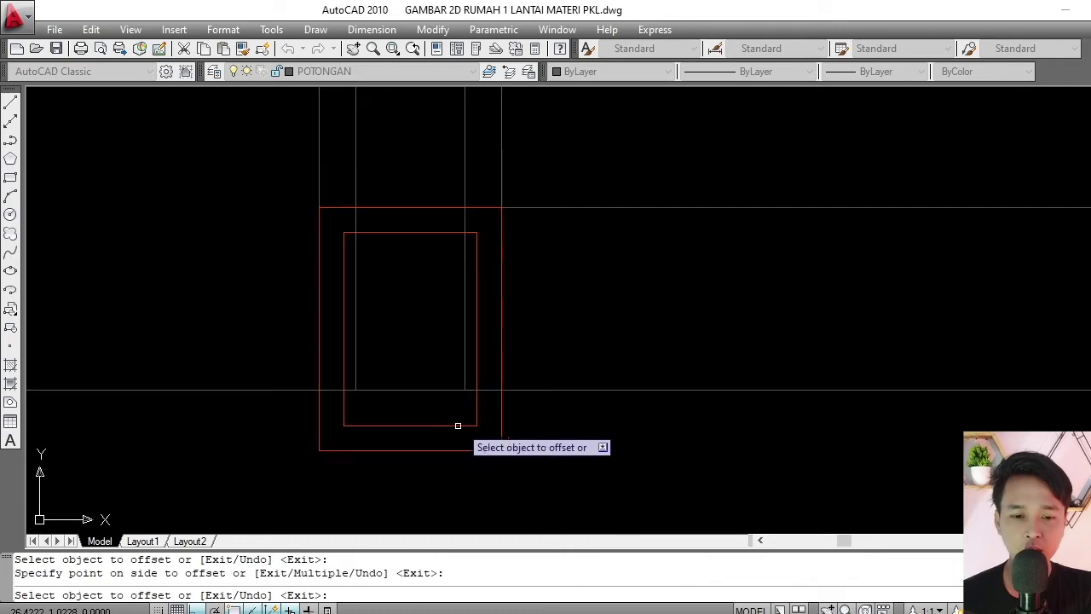
pyautogui.press('Escape')
# Examine the corners of the inner offset rectangle and its spacing from the outer sloof outline.
pyautogui.scroll(2, 473, 260)
pyautogui.scroll(-3, 486, 230)
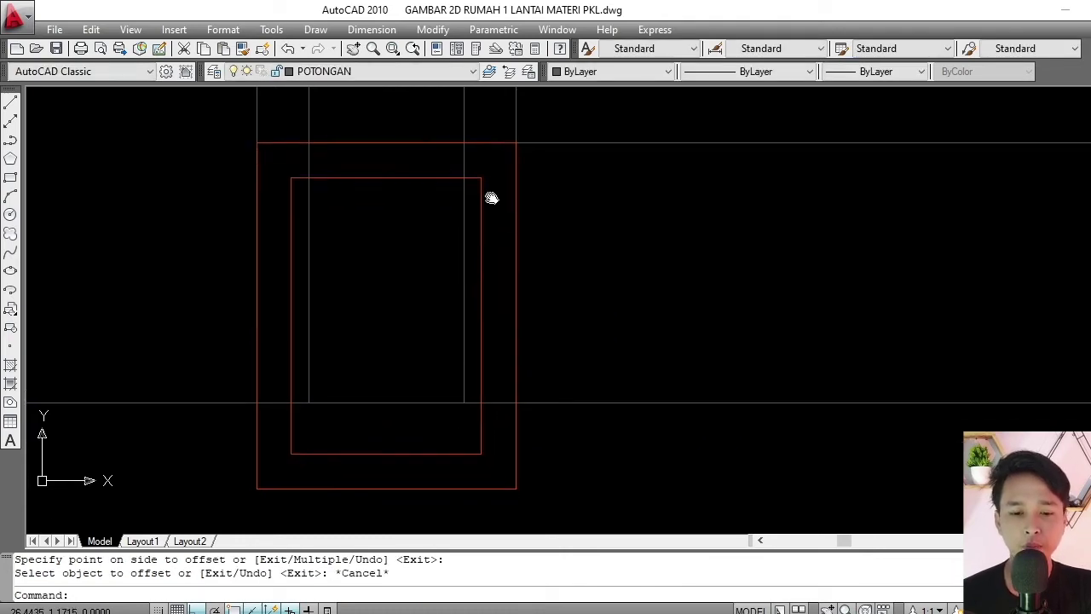
pyautogui.scroll(2, 485, 289)
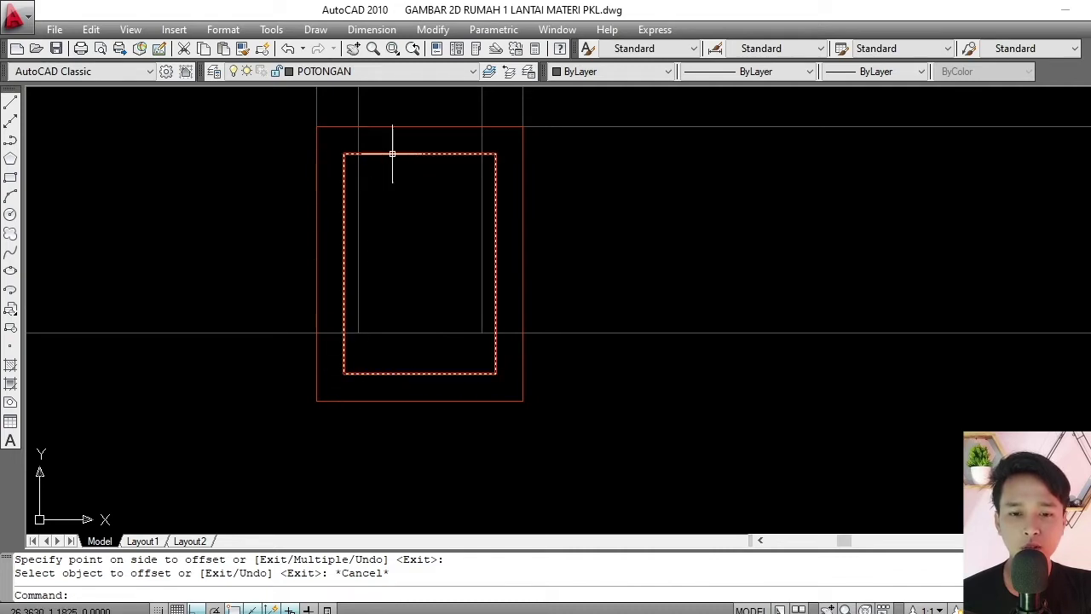
pyautogui.scroll(3, 485, 299)
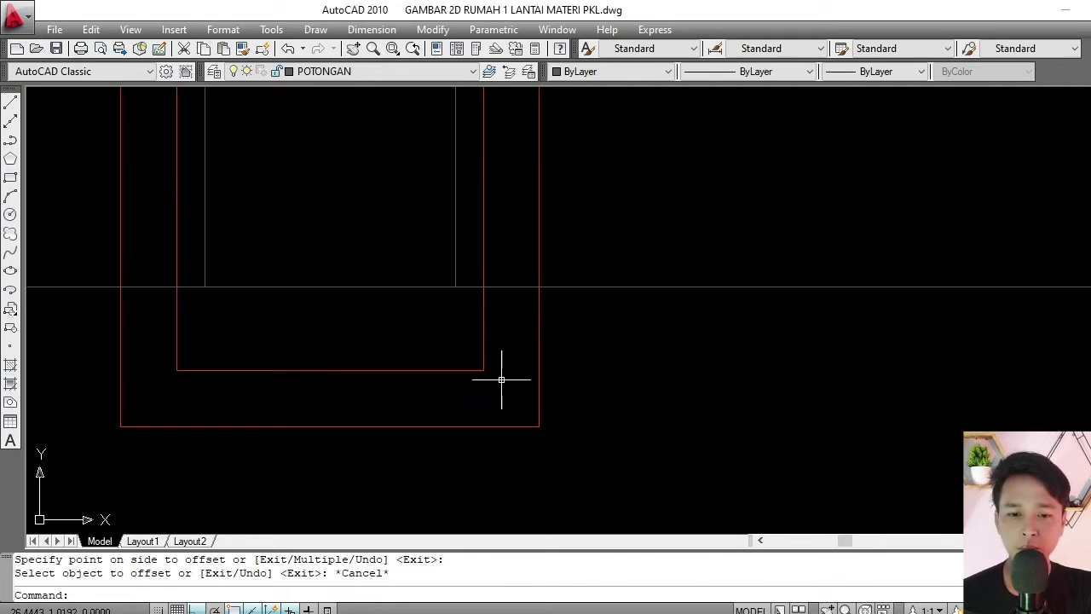
pyautogui.scroll(-2, 483, 366)
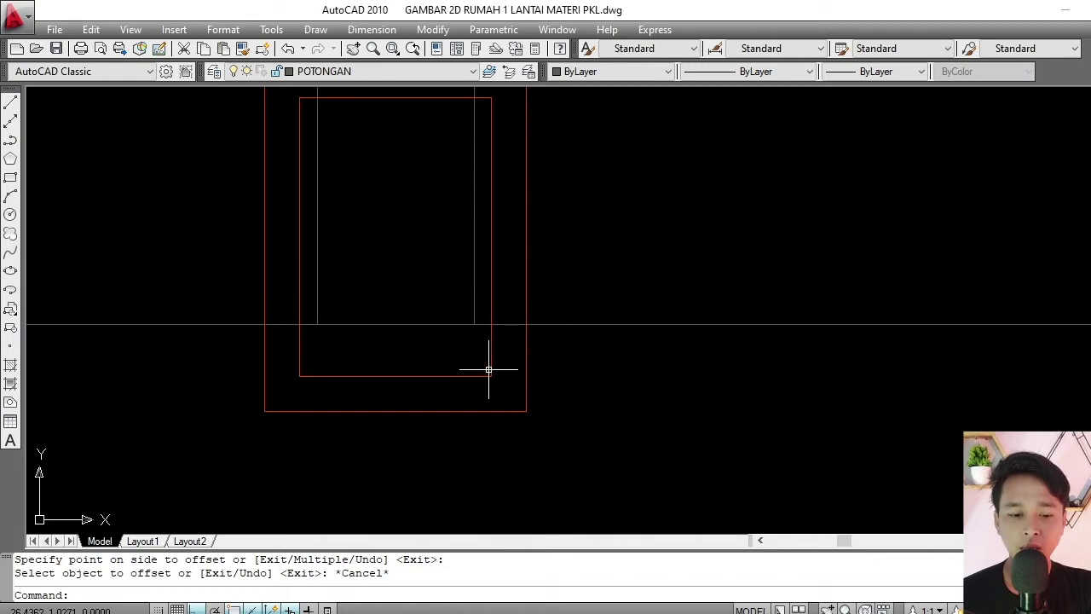
pyautogui.scroll(5, 492, 365)
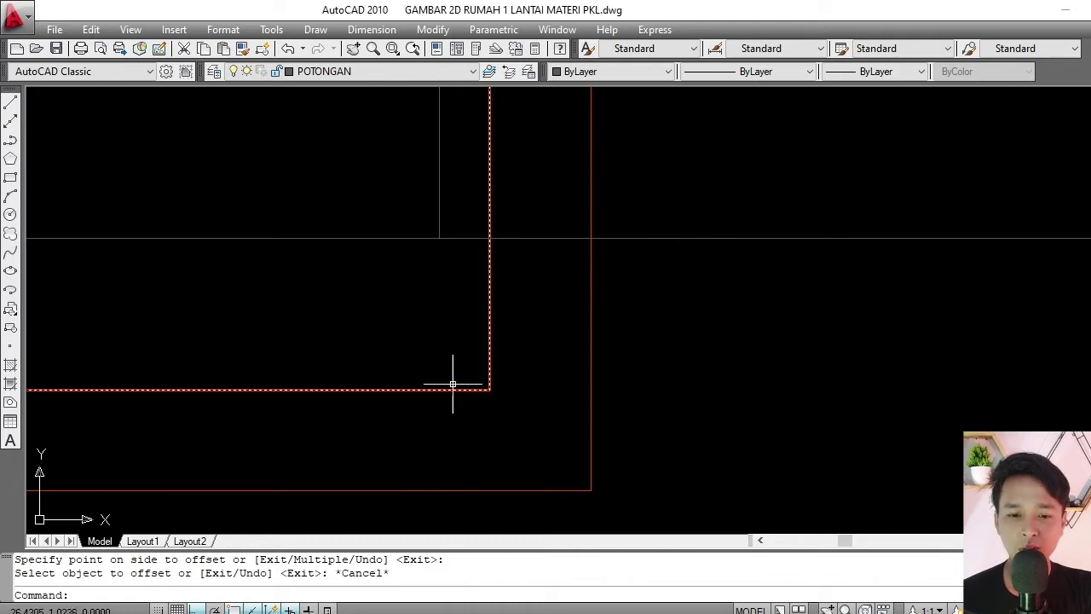
pyautogui.scroll(-6, 479, 336)
pyautogui.moveTo(480, 335); pyautogui.dragTo(486, 366, button='middle')
pyautogui.scroll(1, 487, 366)
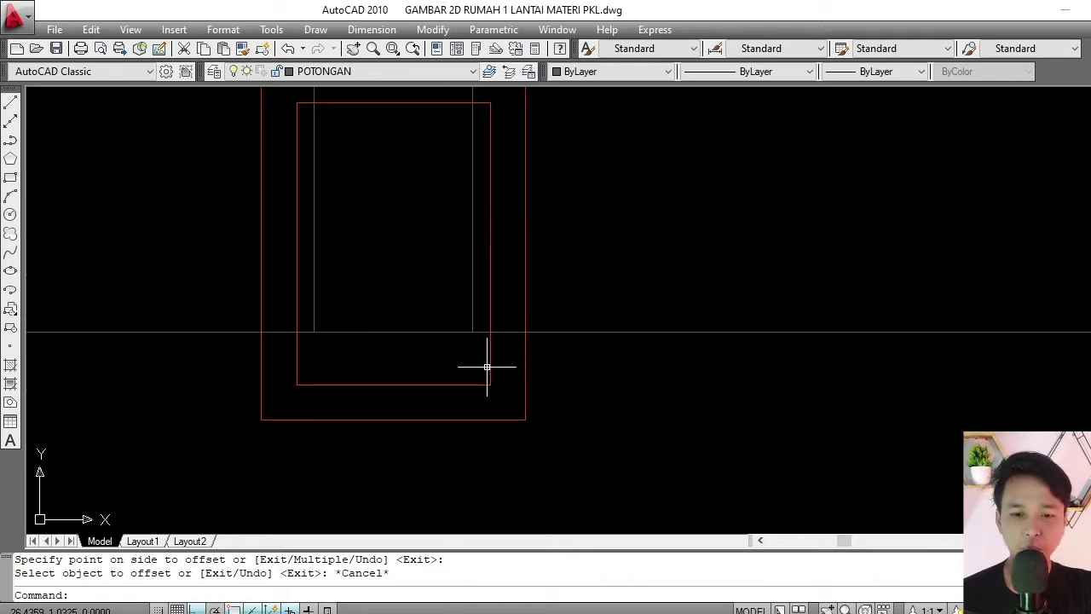
pyautogui.write('F')
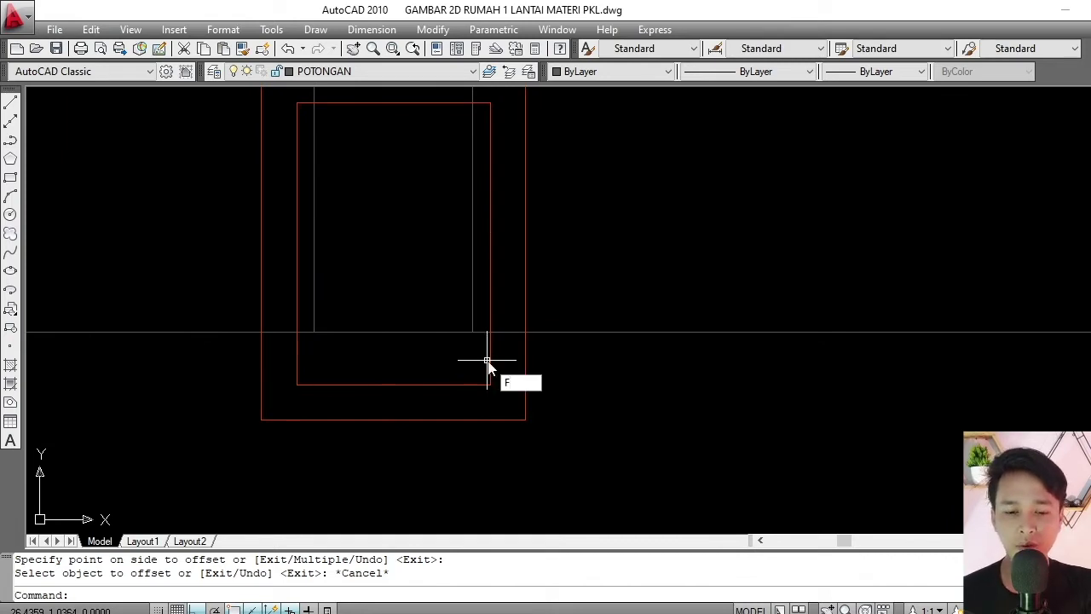
pyautogui.press('Return')
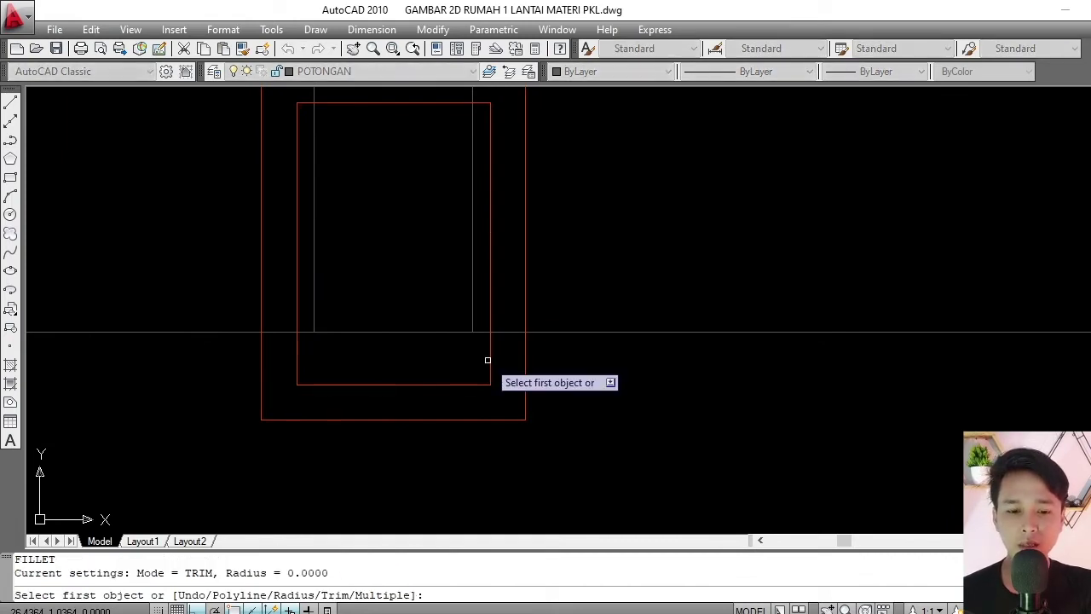
pyautogui.write('R')
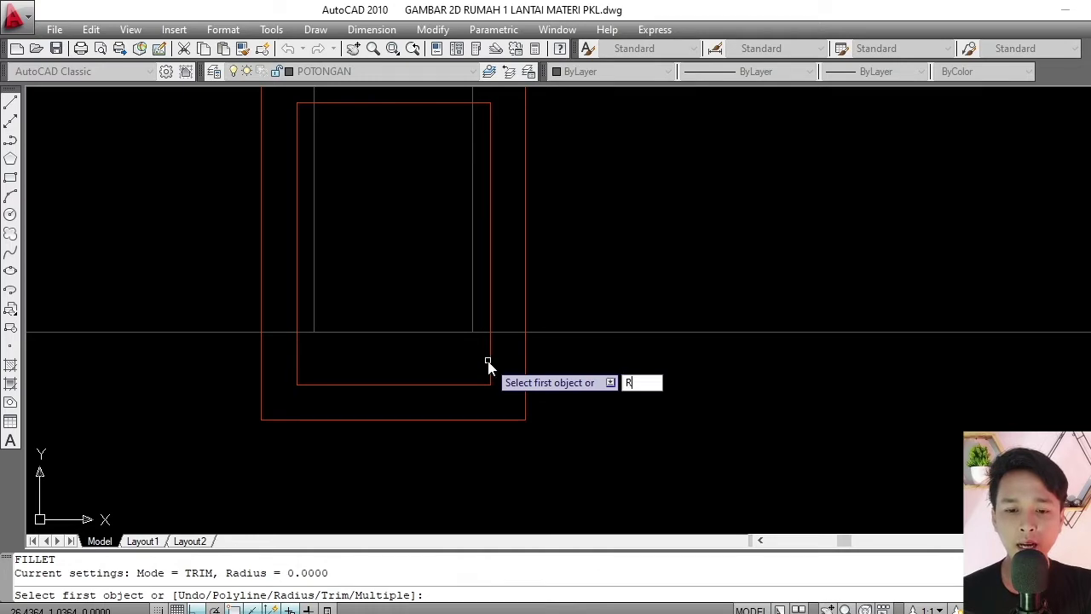
pyautogui.press('Return')
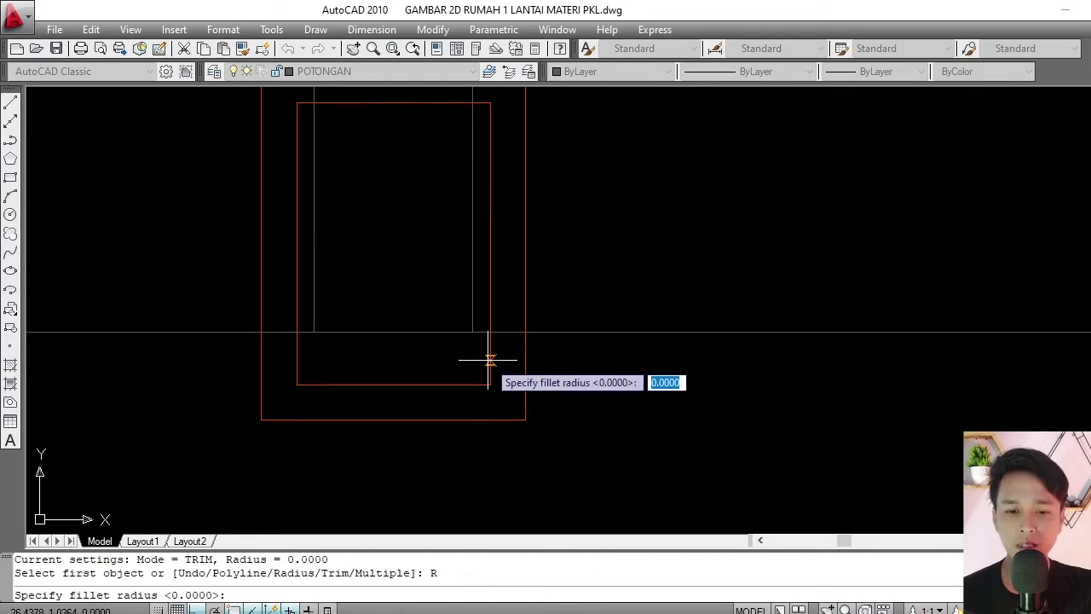
pyautogui.press('Escape')
pyautogui.press('Escape')
pyautogui.press('Escape')
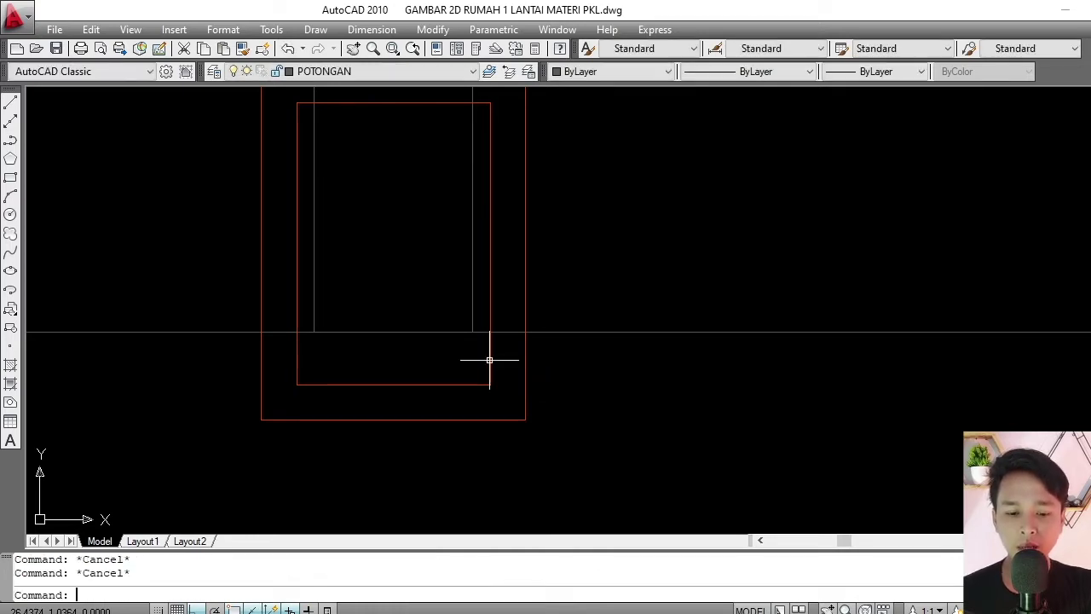
# Fillet the bottom-right corner of the inner sloof rectangle with a radius of 0.02.
pyautogui.write('F')
pyautogui.press('Return')
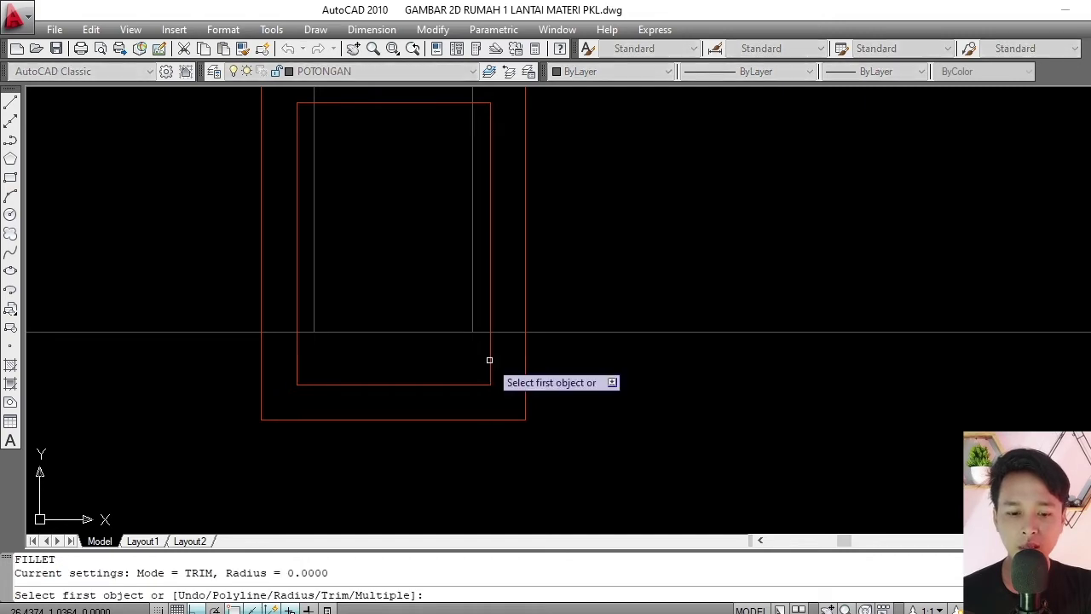
pyautogui.write('R')
pyautogui.press('Return')
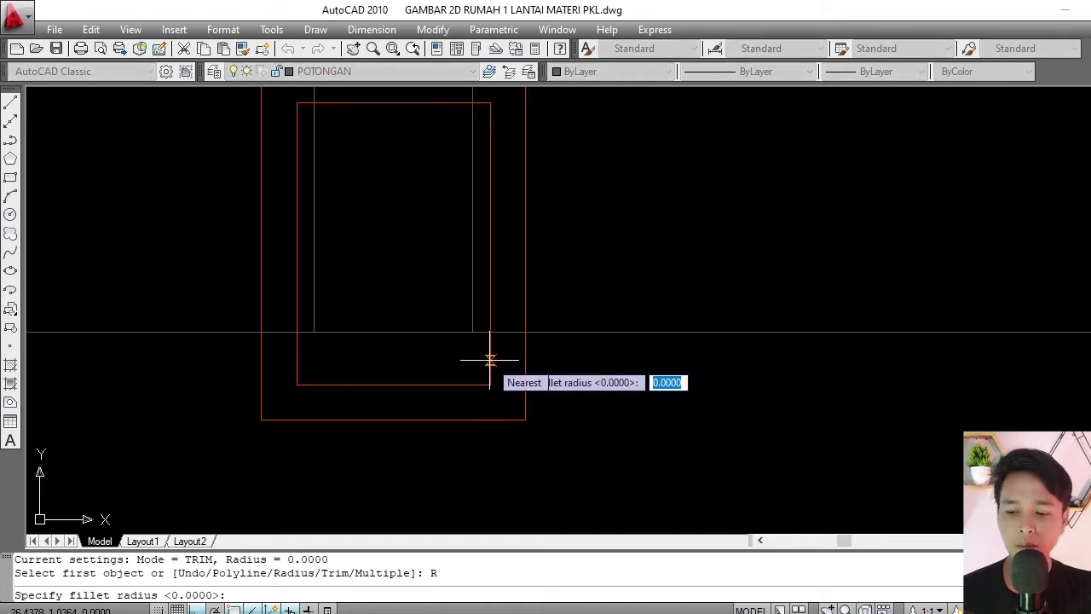
pyautogui.write('.02')
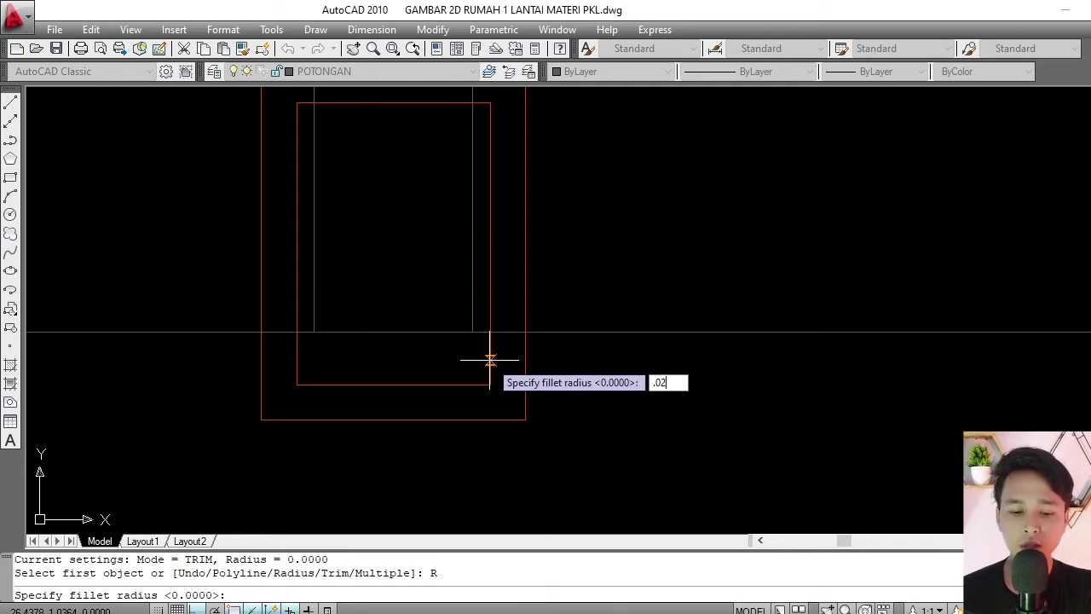
pyautogui.press('Return')
pyautogui.scroll(5, 489, 358)
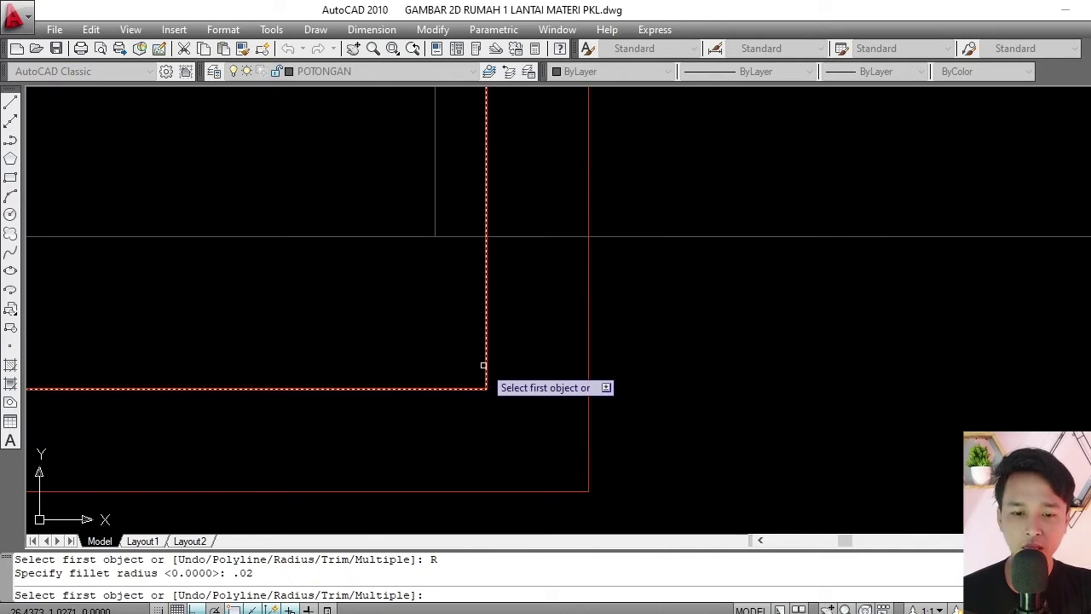
pyautogui.scroll(2, 478, 358)
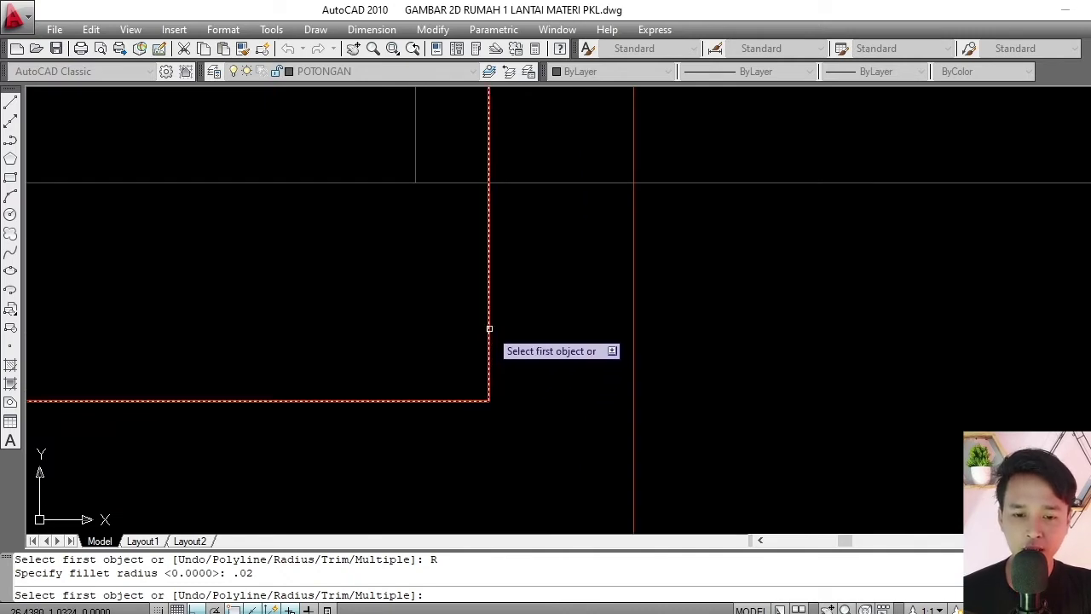
pyautogui.click(489, 323)
pyautogui.scroll(-3, 487, 311)
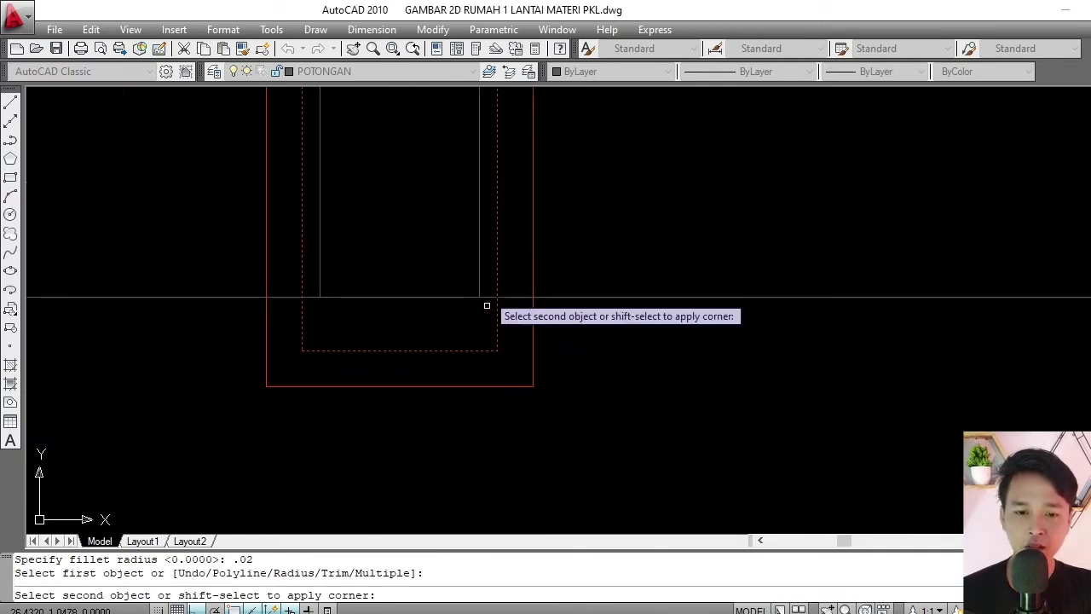
pyautogui.scroll(2, 492, 358)
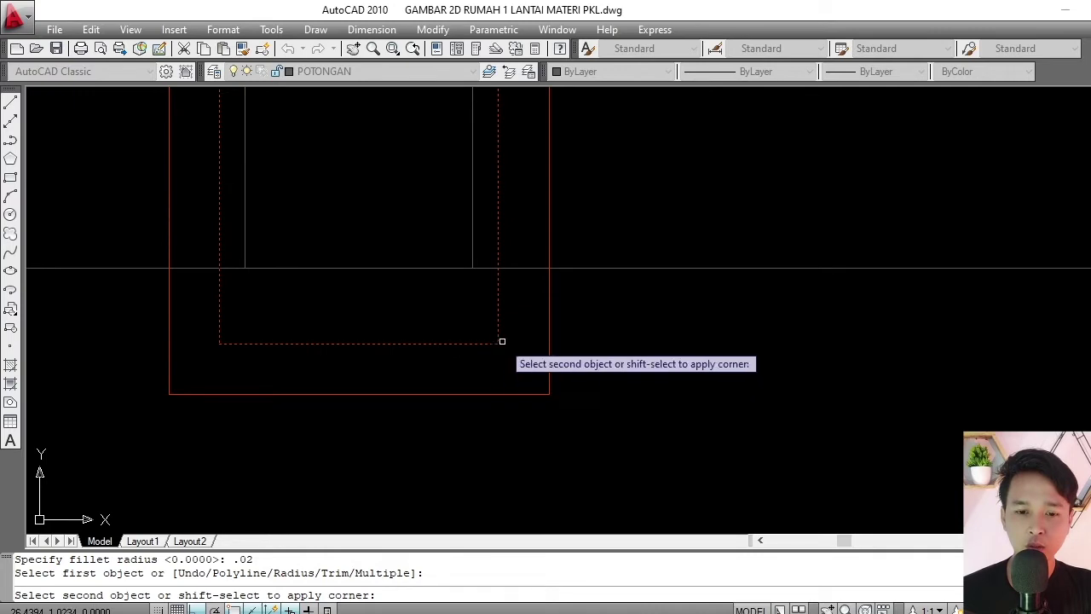
pyautogui.click(456, 343)
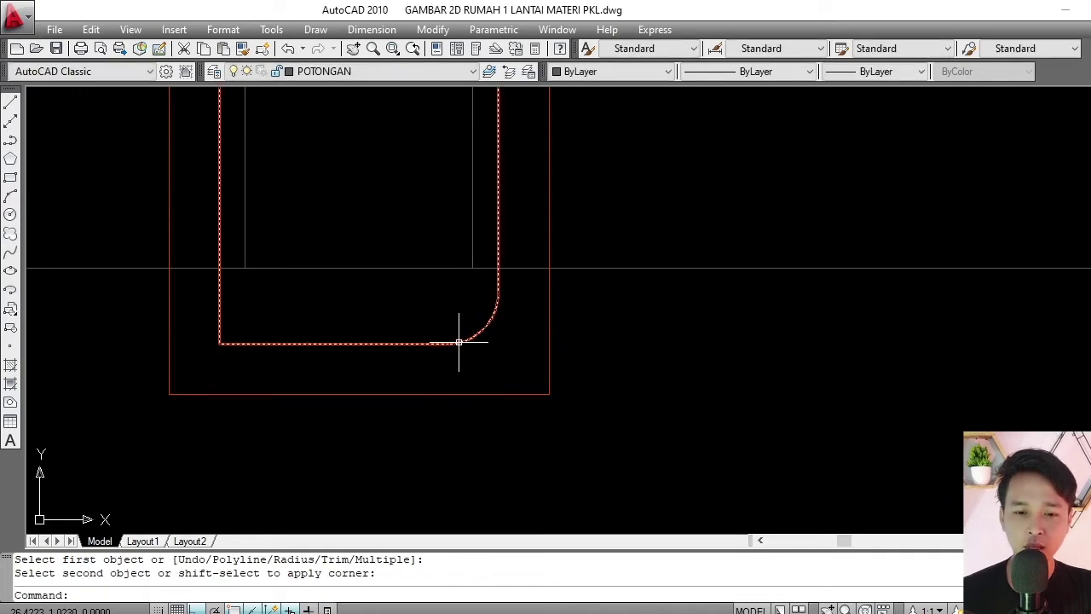
# Examine the rounded corner of the inner sloof rectangle and compare it with the square bottom-left corner.
pyautogui.scroll(-4, 458, 339)
pyautogui.scroll(3, 479, 323)
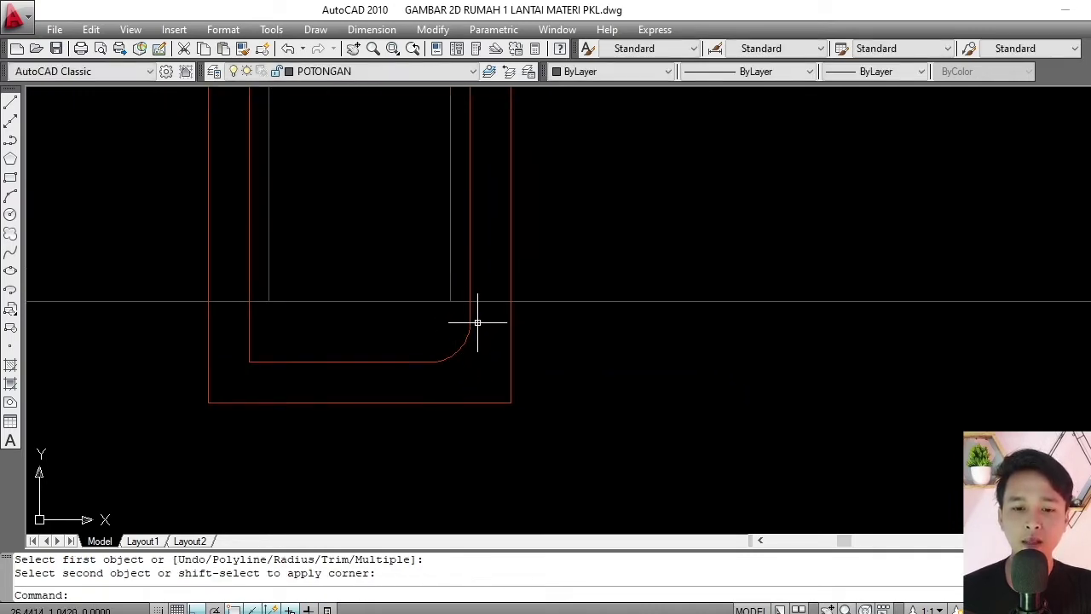
pyautogui.scroll(5, 477, 322)
pyautogui.scroll(-7, 493, 311)
pyautogui.scroll(3, 294, 331)
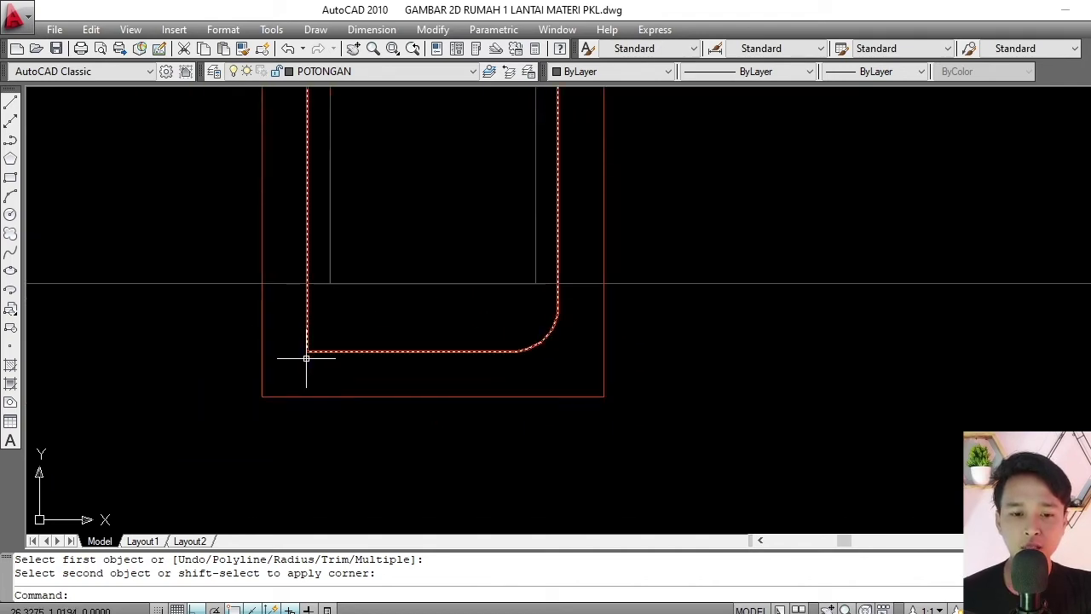
pyautogui.scroll(2, 570, 311)
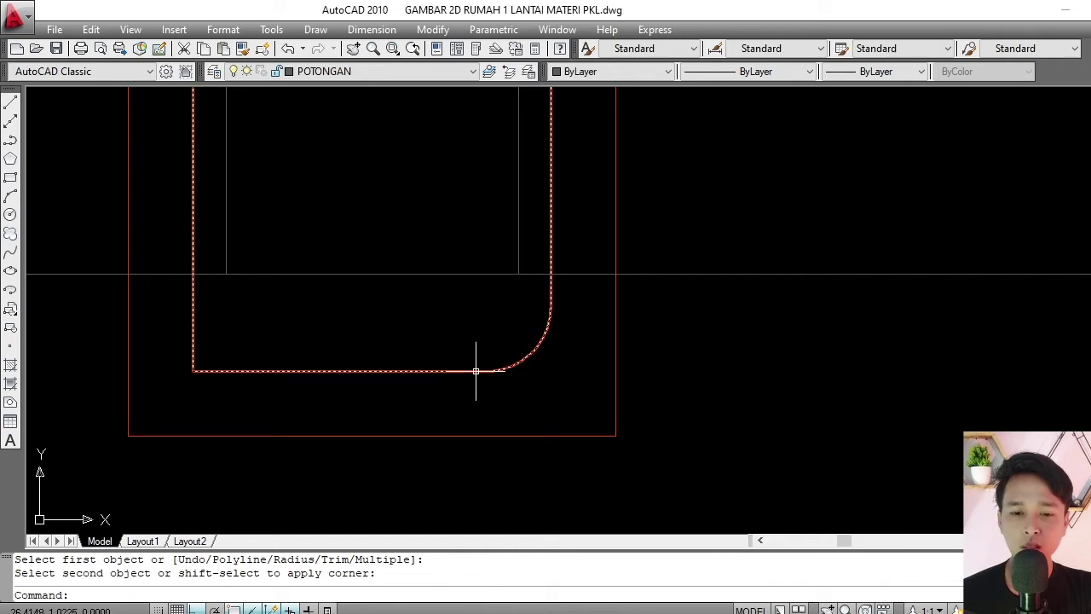
pyautogui.scroll(2, 545, 332)
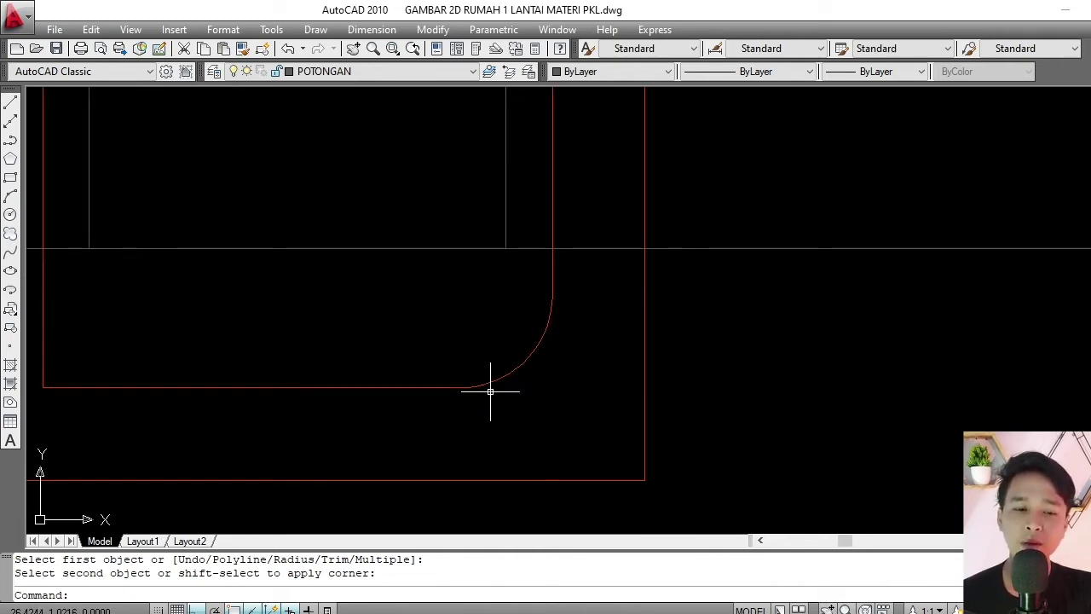
pyautogui.scroll(-2, 495, 389)
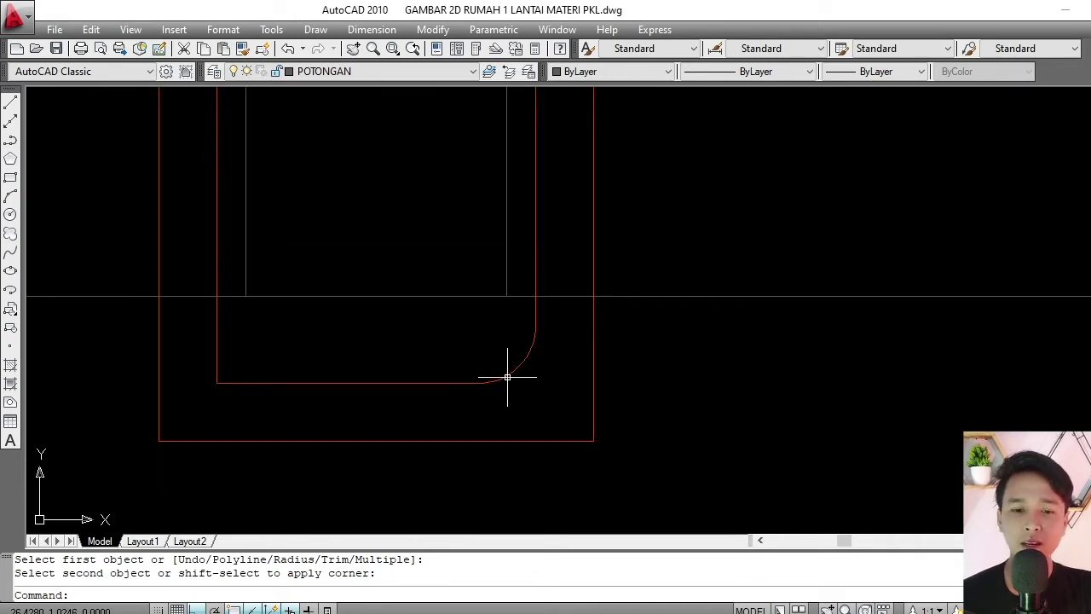
pyautogui.click(518, 366)
pyautogui.press('Escape')
pyautogui.press('Escape')
pyautogui.scroll(-2, 506, 365)
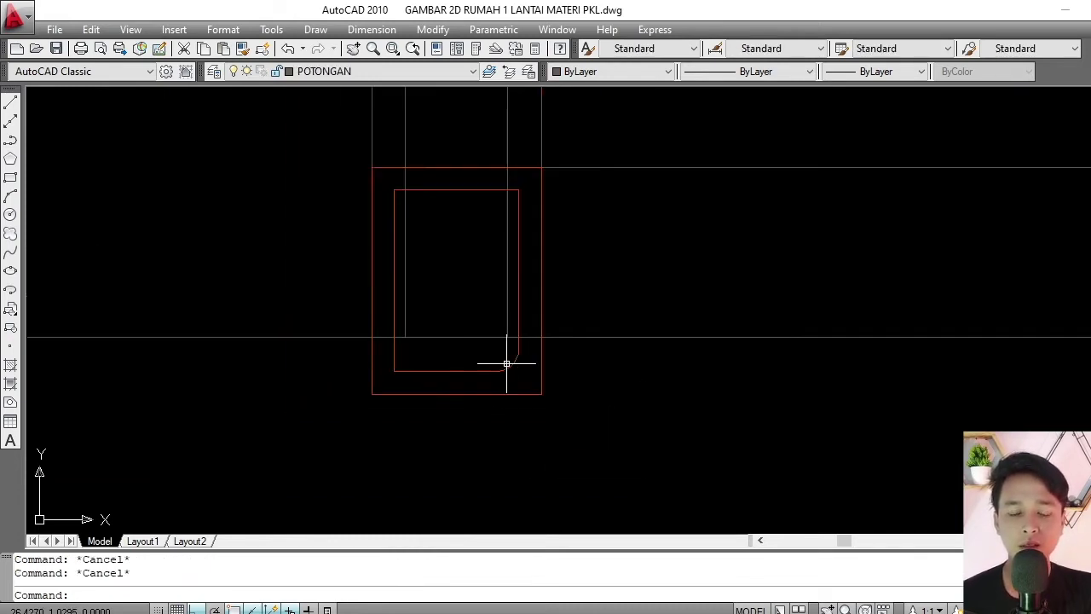
pyautogui.scroll(2, 455, 362)
pyautogui.moveTo(427, 370); pyautogui.dragTo(422, 393, button='middle')
pyautogui.scroll(-2, 423, 393)
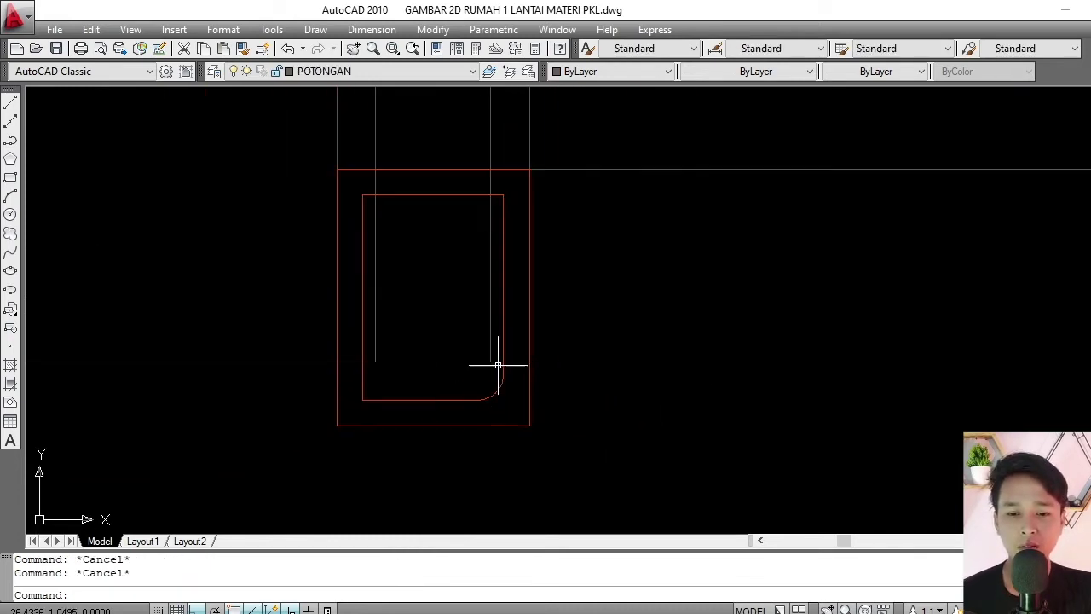
pyautogui.scroll(1, 497, 365)
pyautogui.scroll(2, 400, 383)
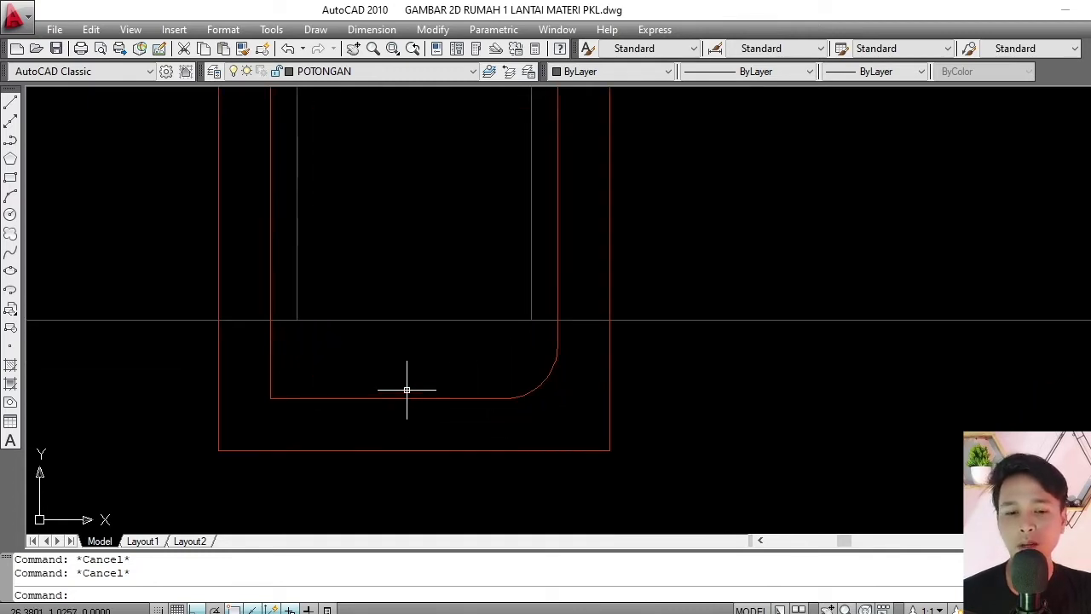
pyautogui.scroll(2, 287, 382)
pyautogui.scroll(-4, 367, 353)
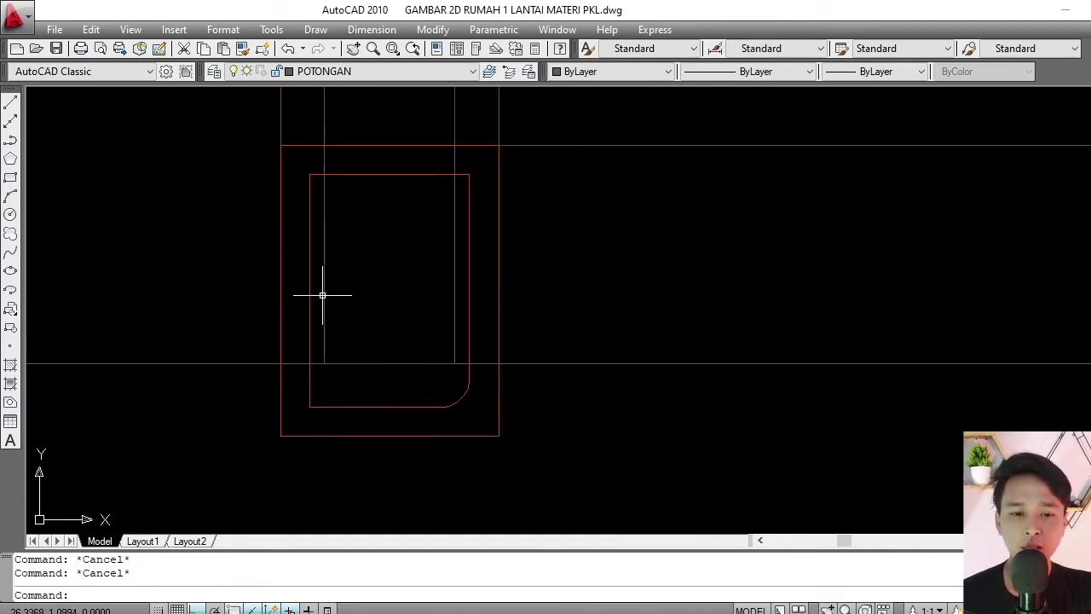
pyautogui.scroll(3, 343, 400)
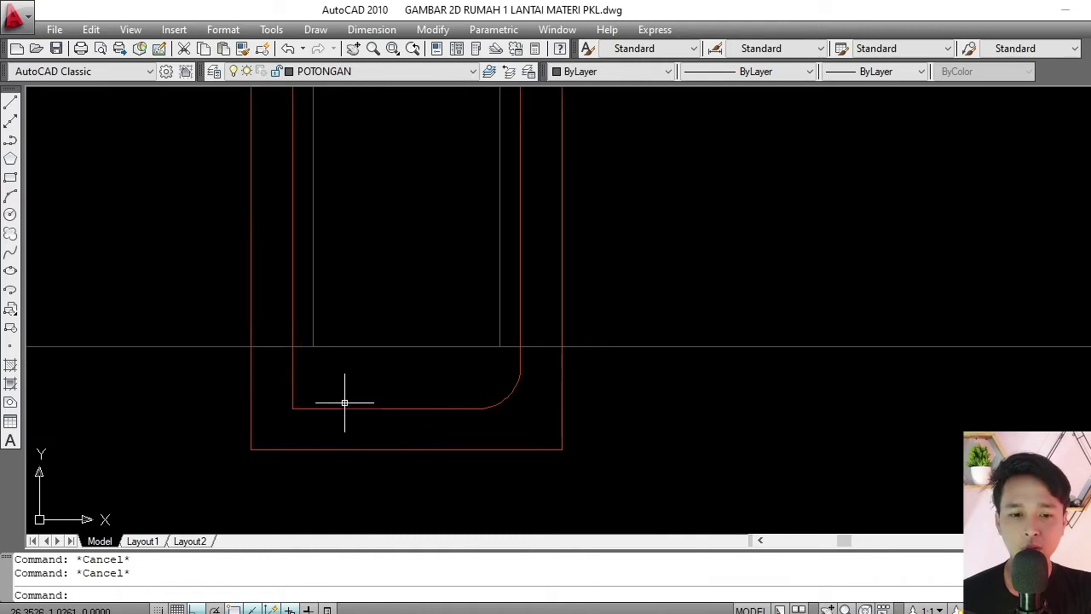
pyautogui.scroll(2, 320, 407)
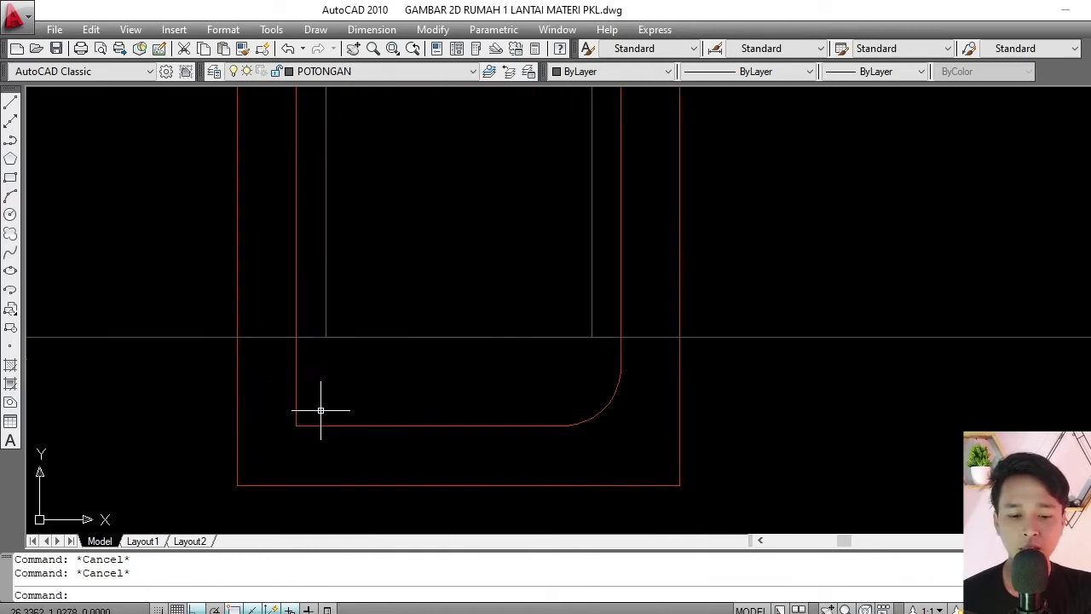
# Fillet the bottom-left corner of the inner sloof rectangle with a radius of 0.02.
pyautogui.write('F')
pyautogui.press('Return')
pyautogui.write('R')
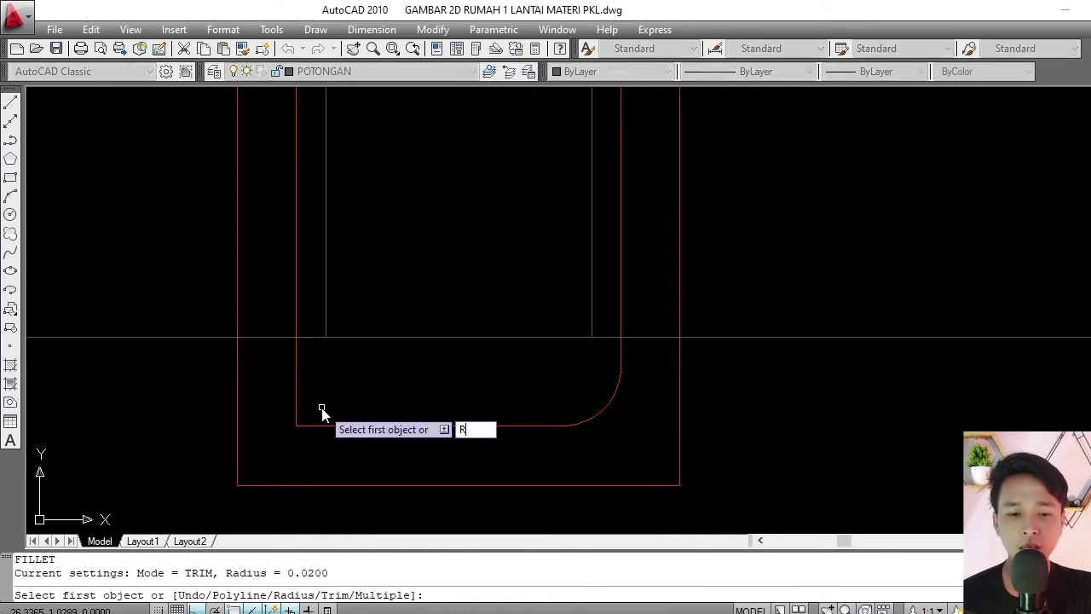
pyautogui.press('Return')
pyautogui.write('.')
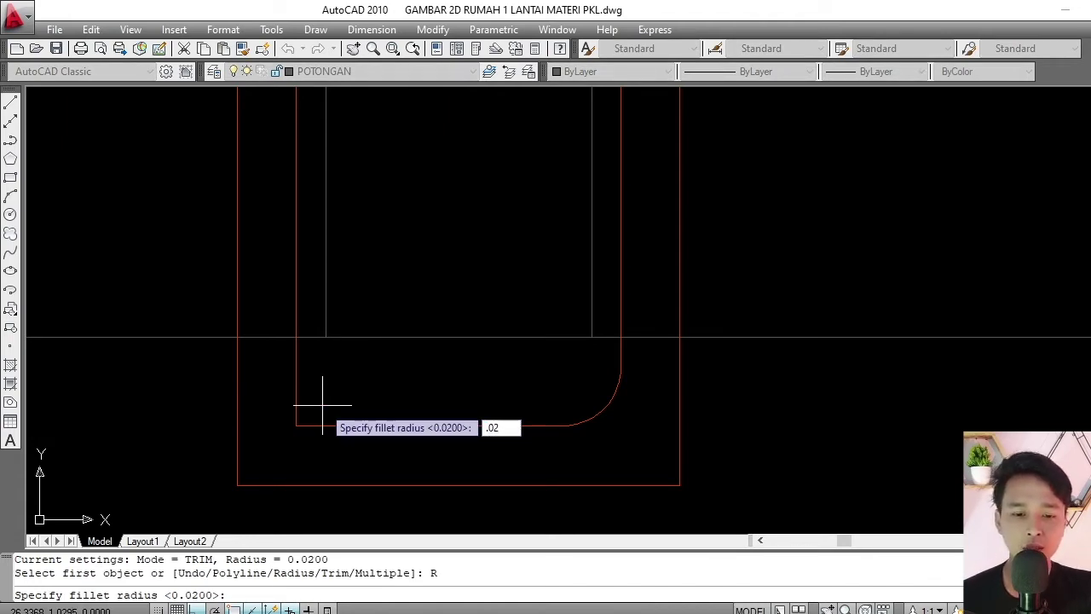
pyautogui.write('02')
pyautogui.press('Return')
pyautogui.click(322, 423)
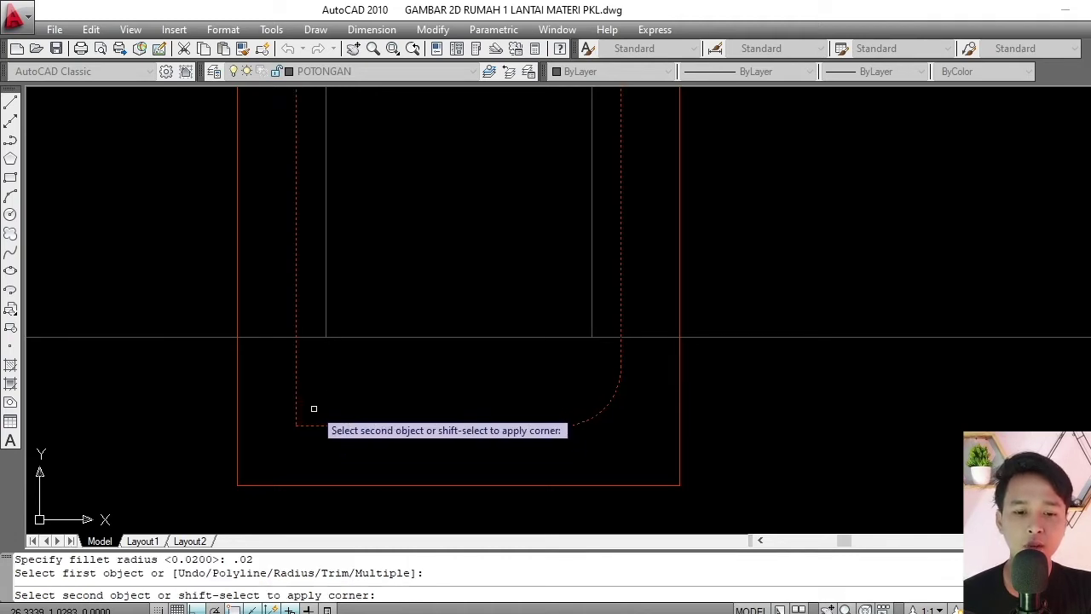
pyautogui.click(295, 383)
# Fillet the top-left corner of the inner sloof rectangle with the same 0.02 radius.
pyautogui.scroll(-4, 424, 410)
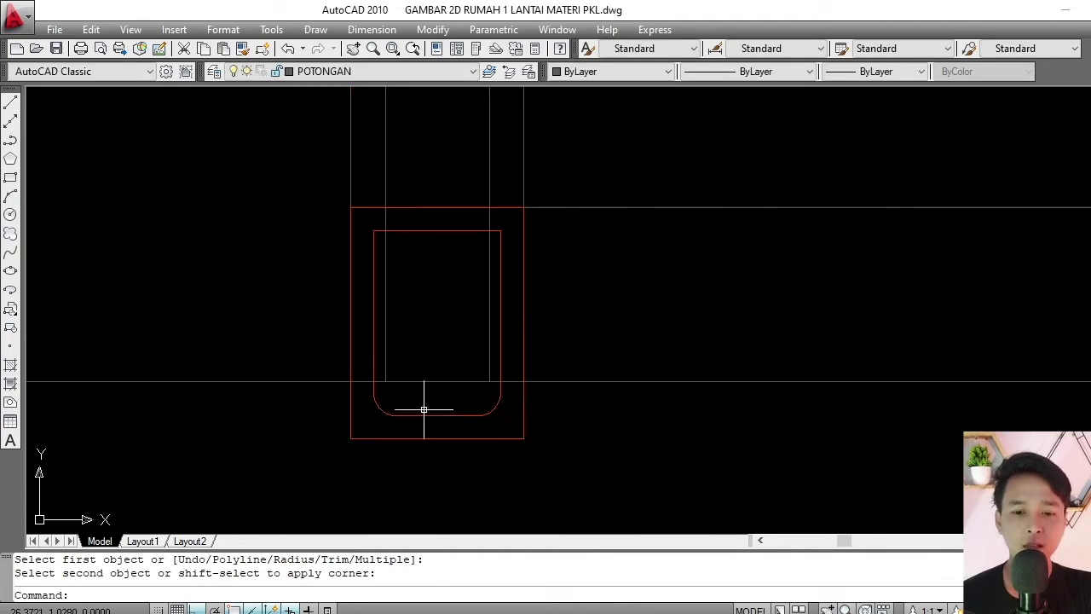
pyautogui.moveTo(452, 351); pyautogui.dragTo(438, 380, button='middle')
pyautogui.scroll(2, 421, 415)
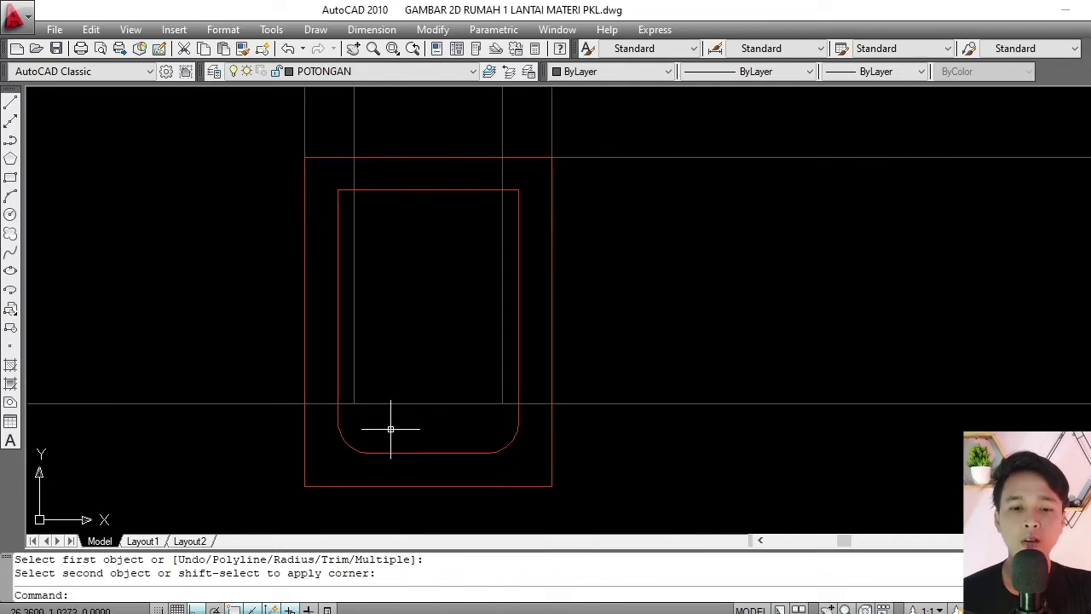
pyautogui.scroll(1, 398, 438)
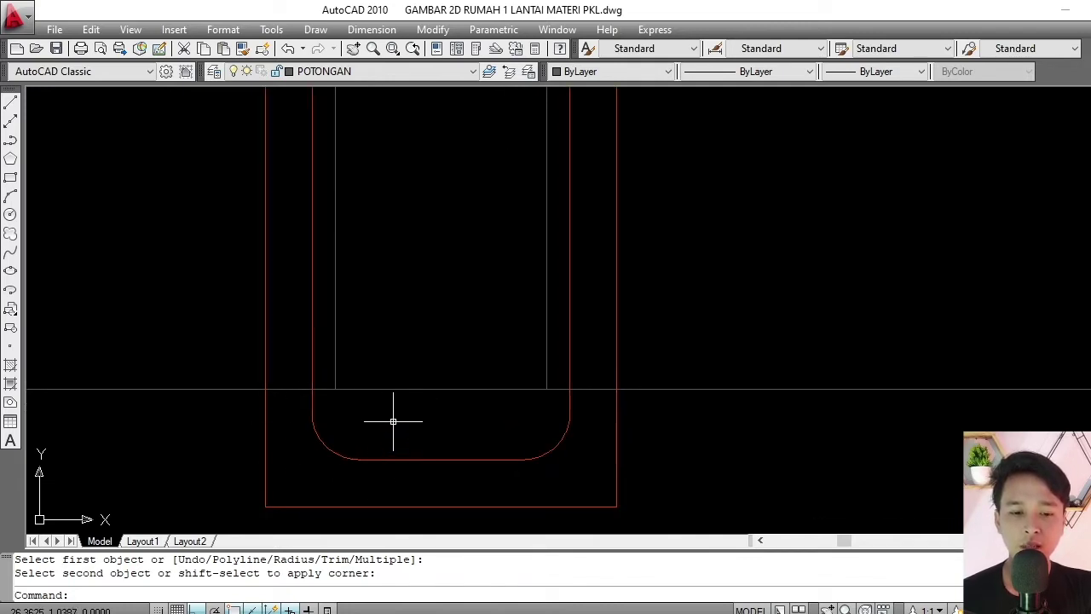
pyautogui.scroll(-2, 388, 409)
pyautogui.scroll(1, 369, 329)
pyautogui.press('Escape')
pyautogui.scroll(1, 367, 285)
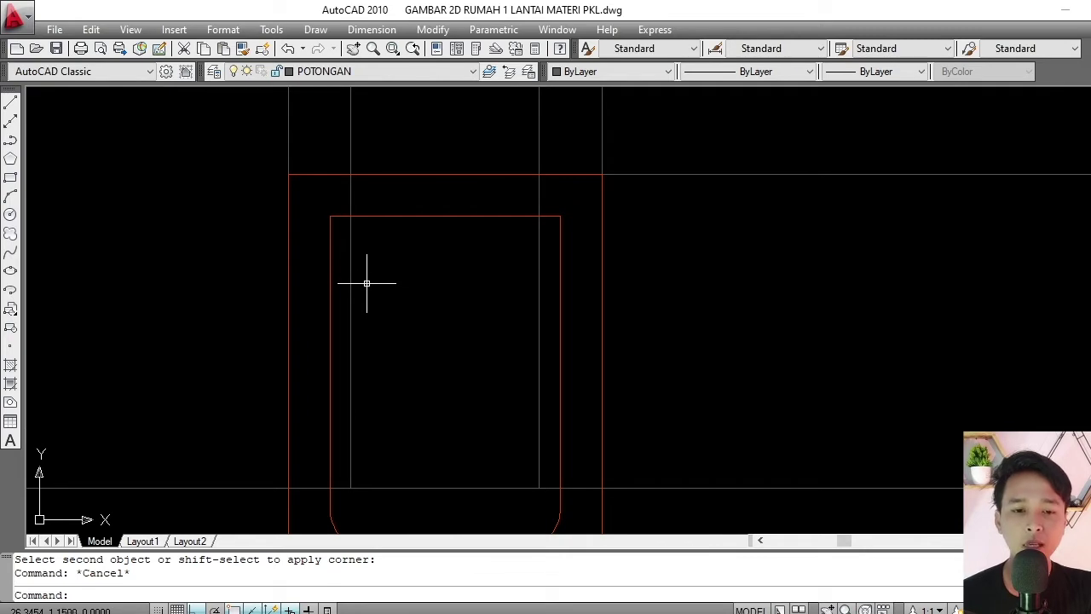
pyautogui.press('space')
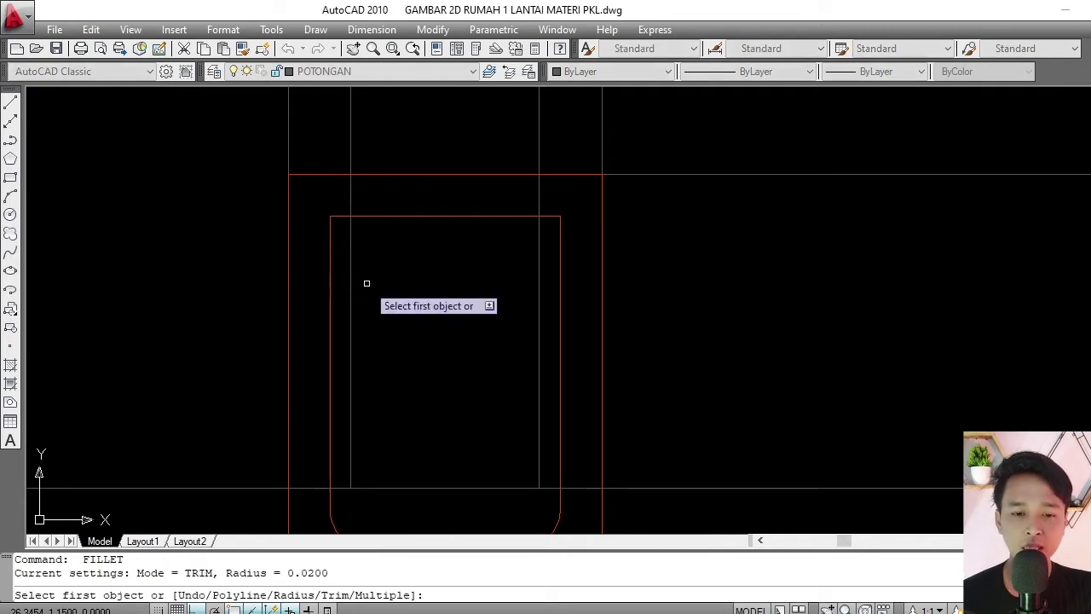
pyautogui.click(329, 247)
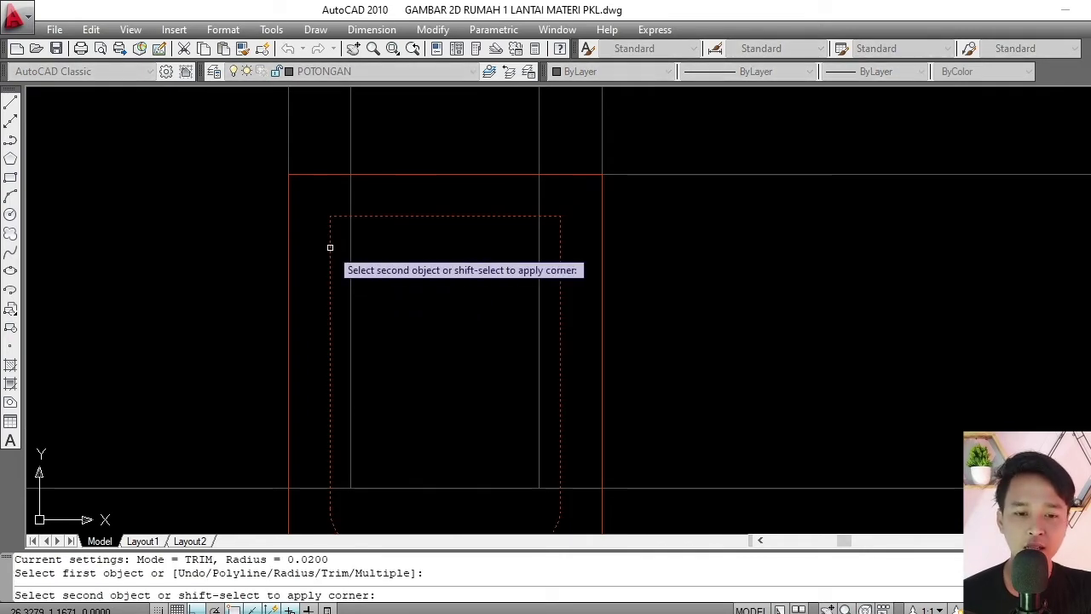
# Fillet the two upper corners of the inner outline in the foundation beam section with a radius of 0.02.
pyautogui.click(378, 215)
pyautogui.scroll(-1, 377, 262)
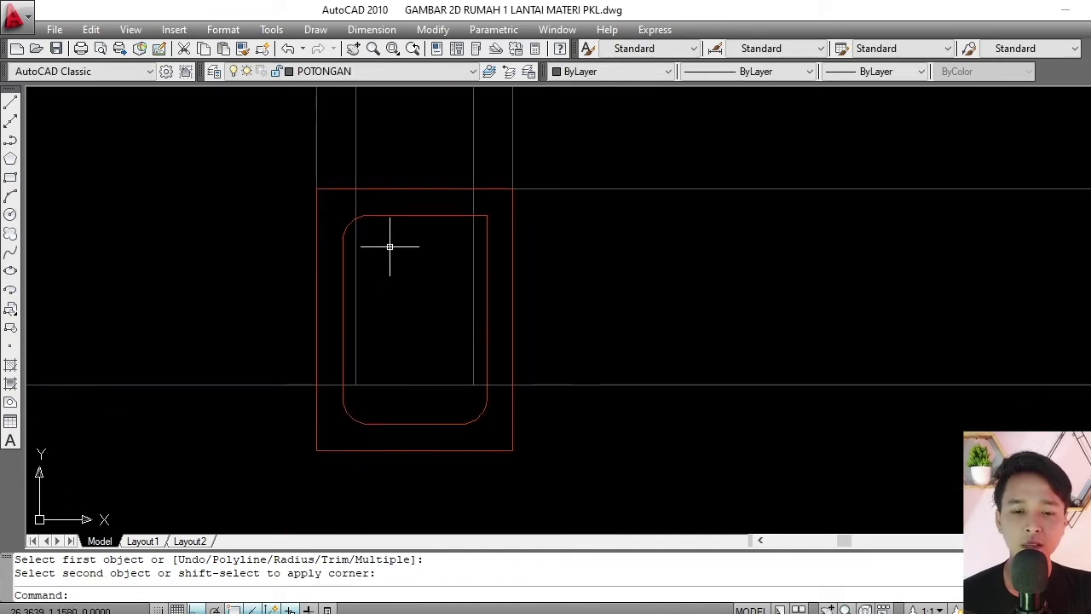
pyautogui.scroll(1, 467, 239)
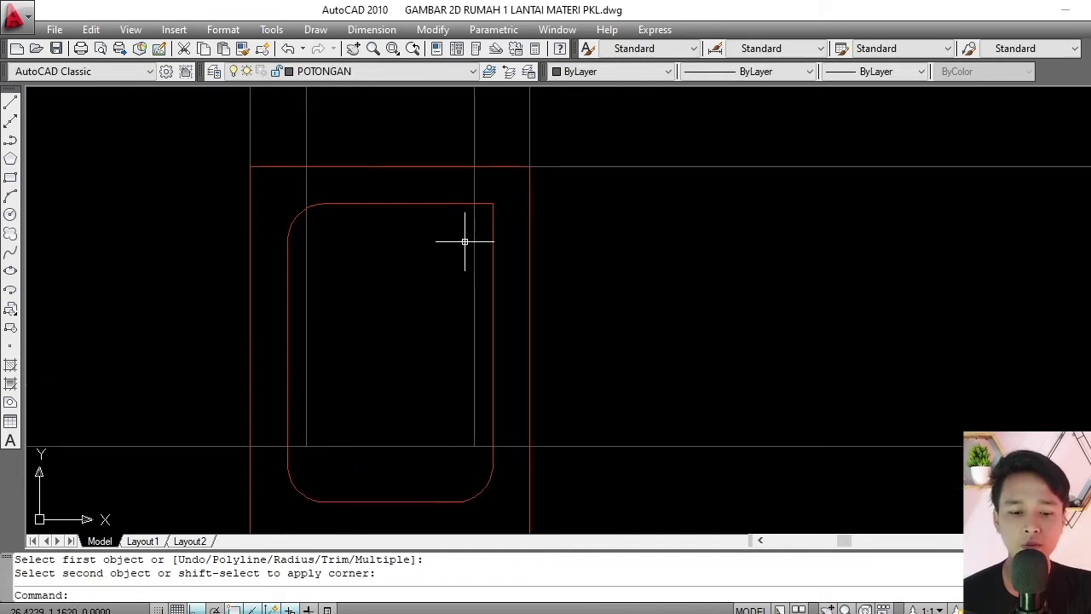
pyautogui.write('F')
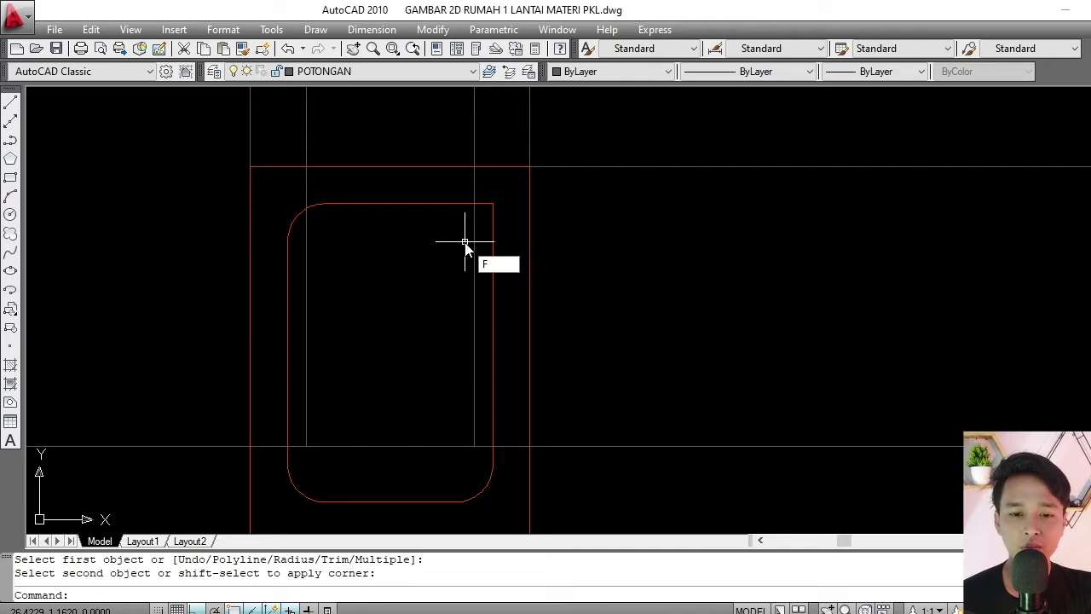
pyautogui.press('Return')
pyautogui.click(432, 203)
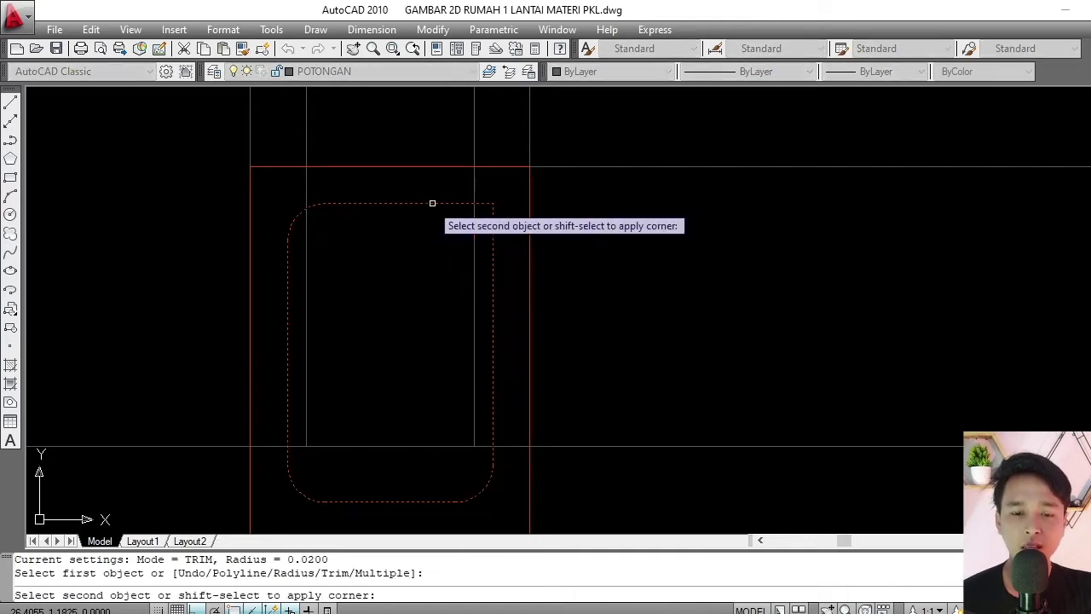
pyautogui.click(493, 266)
# Examine the rounded inner outline of the beam section up close and in relation to the surrounding guide lines.
pyautogui.scroll(1, 438, 243)
pyautogui.scroll(-8, 434, 280)
pyautogui.scroll(7, 426, 305)
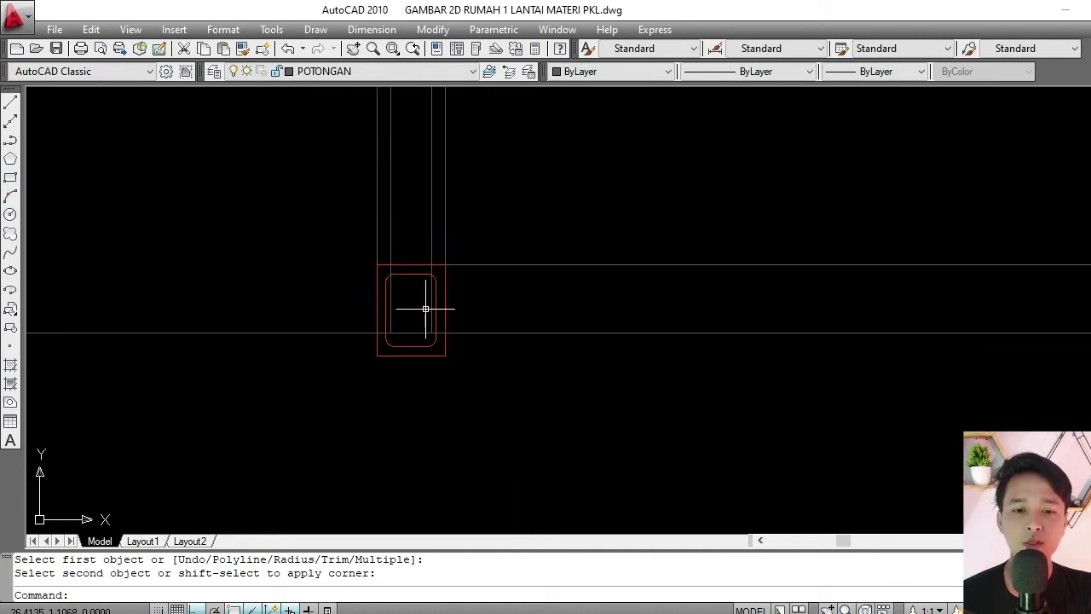
pyautogui.scroll(-4, 425, 261)
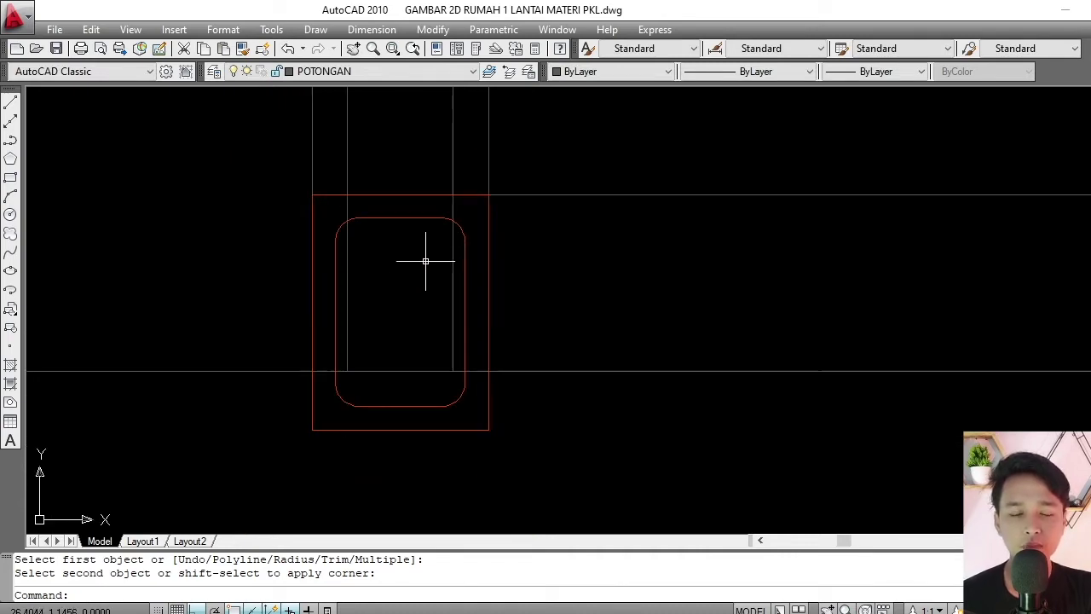
pyautogui.scroll(6, 350, 243)
pyautogui.moveTo(354, 236); pyautogui.dragTo(360, 271, button='middle')
pyautogui.scroll(-4, 361, 271)
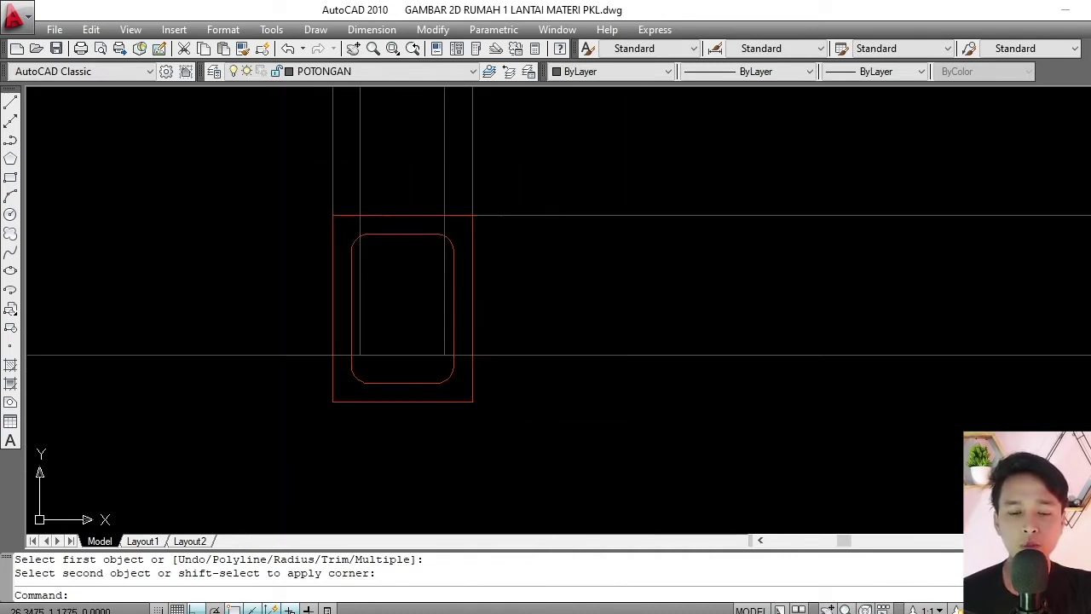
pyautogui.scroll(3, 382, 254)
pyautogui.press('Escape')
pyautogui.press('Escape')
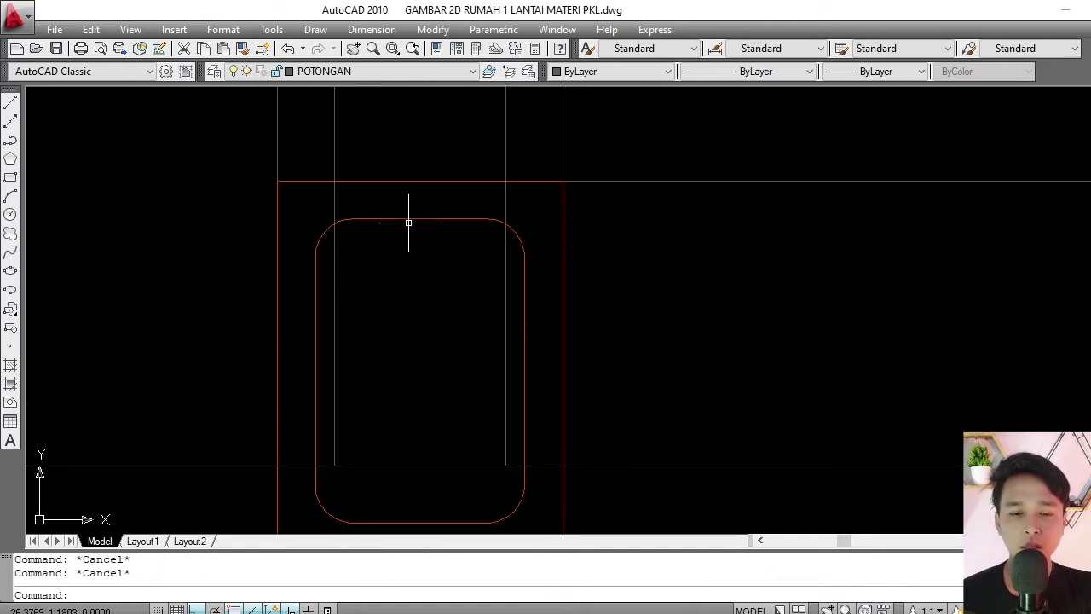
pyautogui.scroll(2, 409, 224)
pyautogui.click(422, 219)
pyautogui.press('Escape')
pyautogui.scroll(-7, 402, 223)
pyautogui.scroll(8, 413, 223)
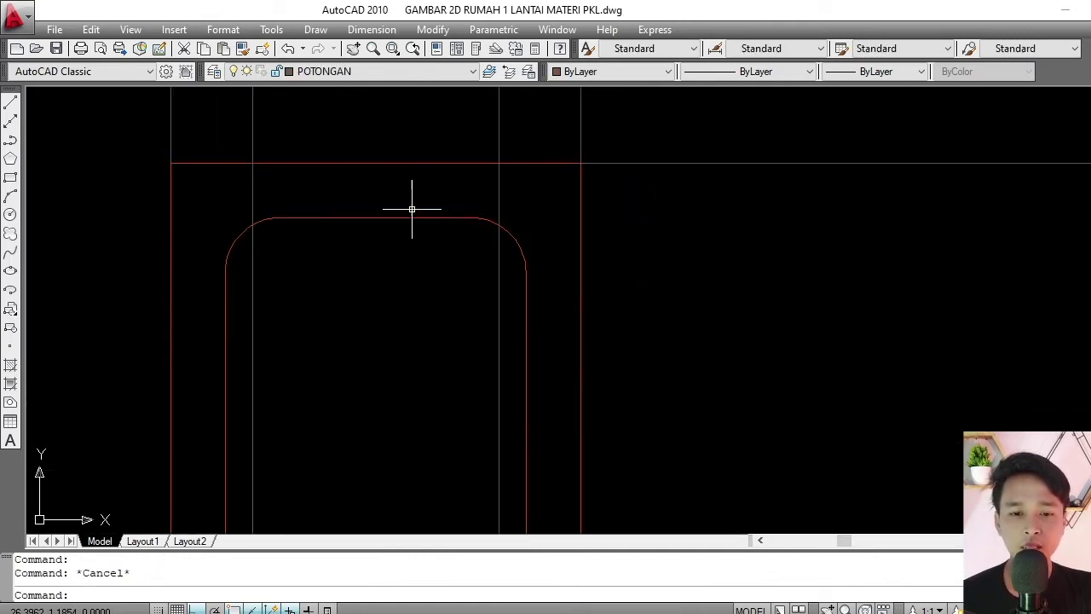
pyautogui.click(413, 207)
pyautogui.click(378, 259)
pyautogui.press('Escape')
pyautogui.press('Escape')
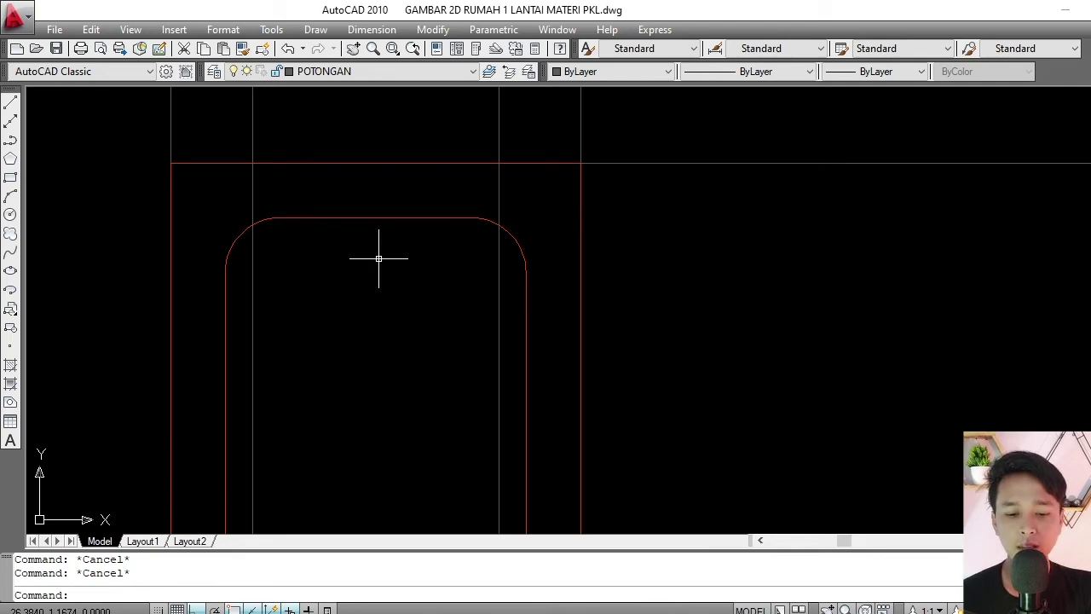
# Check the outer wall line above the DENAH title in the floor plan, and return to the beam section.
pyautogui.scroll(-10, 378, 259)
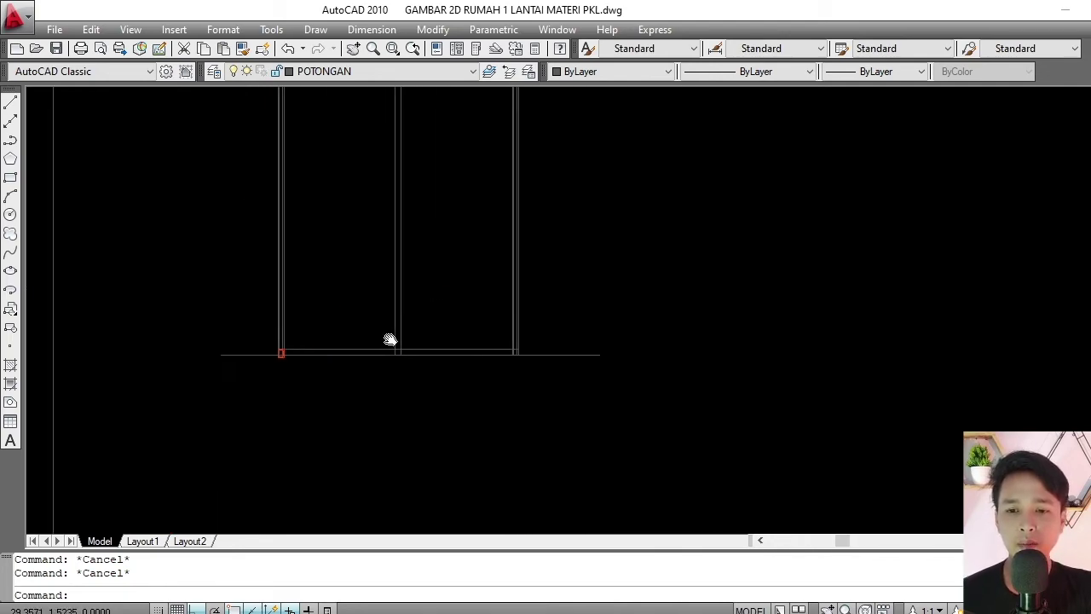
pyautogui.scroll(15, 601, 227)
pyautogui.click(566, 228)
pyautogui.click(474, 355)
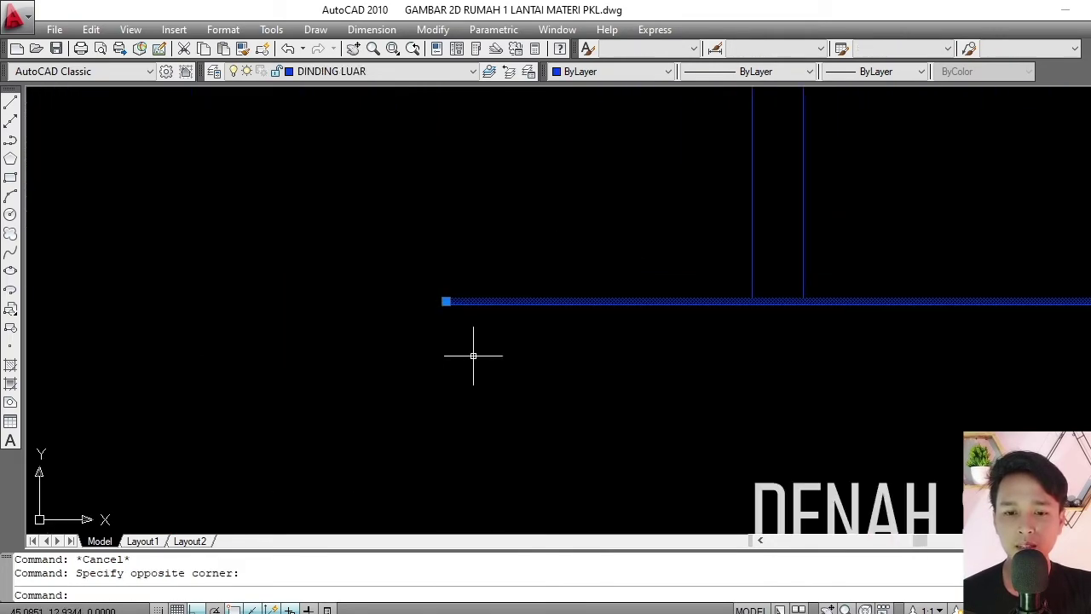
pyautogui.press('Escape')
pyautogui.scroll(-2, 631, 261)
pyautogui.scroll(-8, 433, 324)
pyautogui.scroll(12, 492, 337)
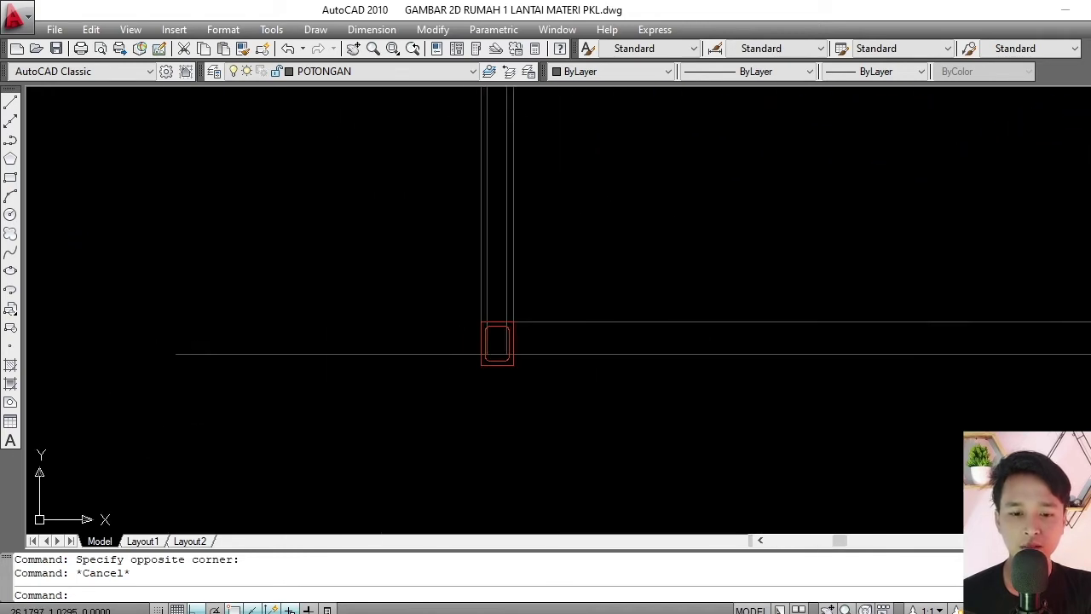
pyautogui.scroll(5, 455, 273)
pyautogui.scroll(-4, 452, 264)
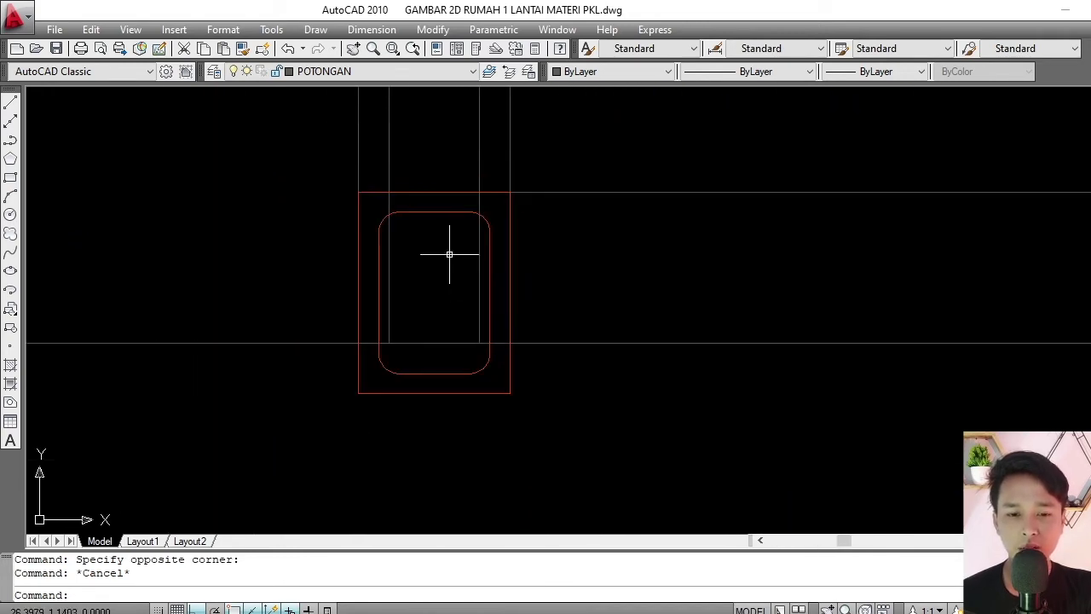
# Set the width of all segments of the rounded inner outline to 0.01 with Polyline Edit.
pyautogui.scroll(2, 449, 252)
pyautogui.write('PE')
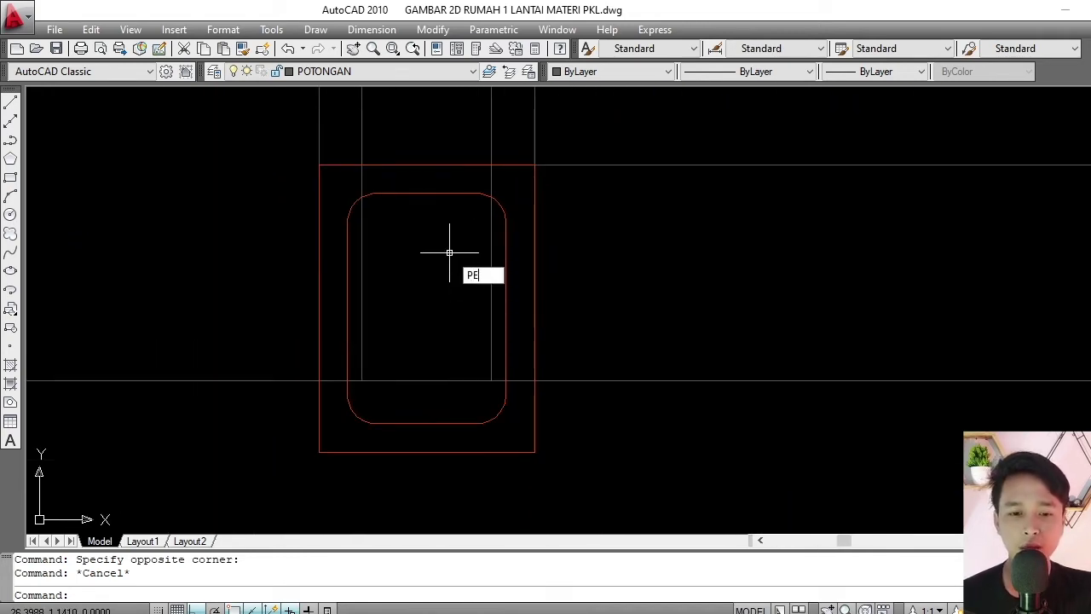
pyautogui.press('Return')
pyautogui.click(428, 196)
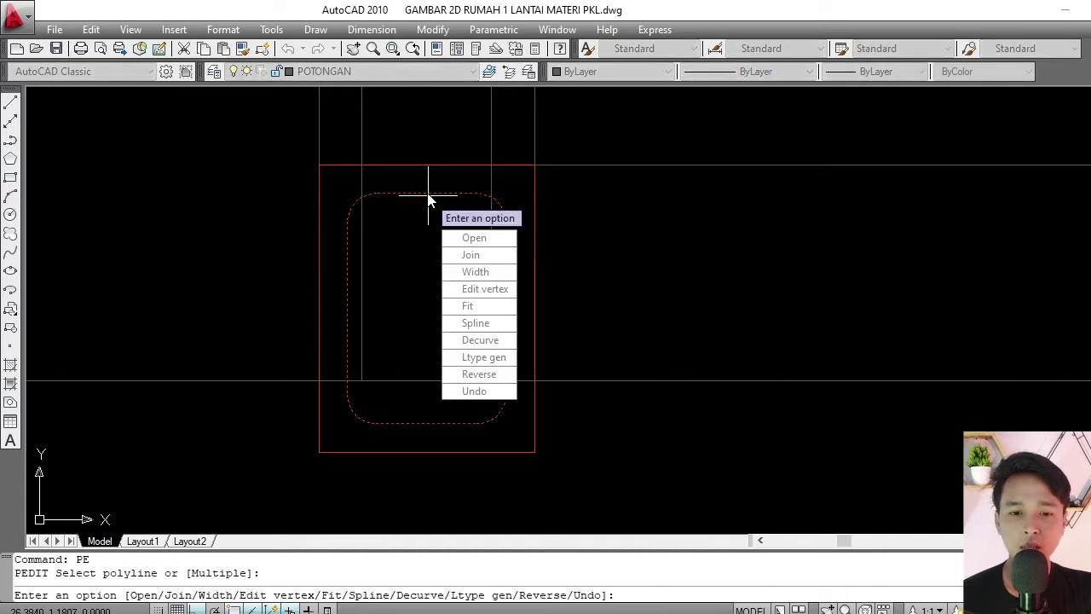
pyautogui.click(484, 273)
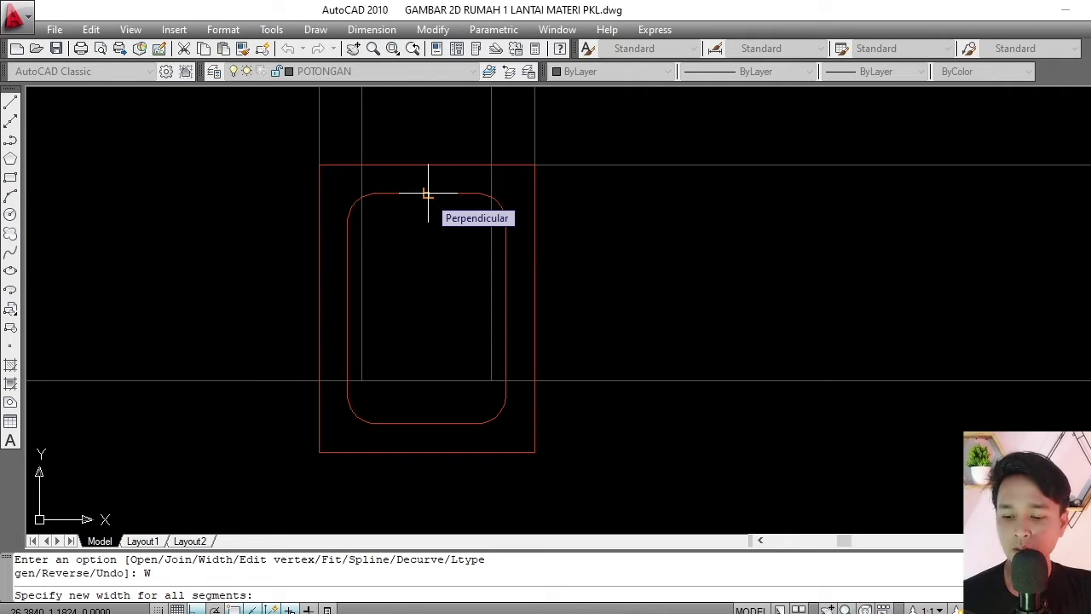
pyautogui.write('.01')
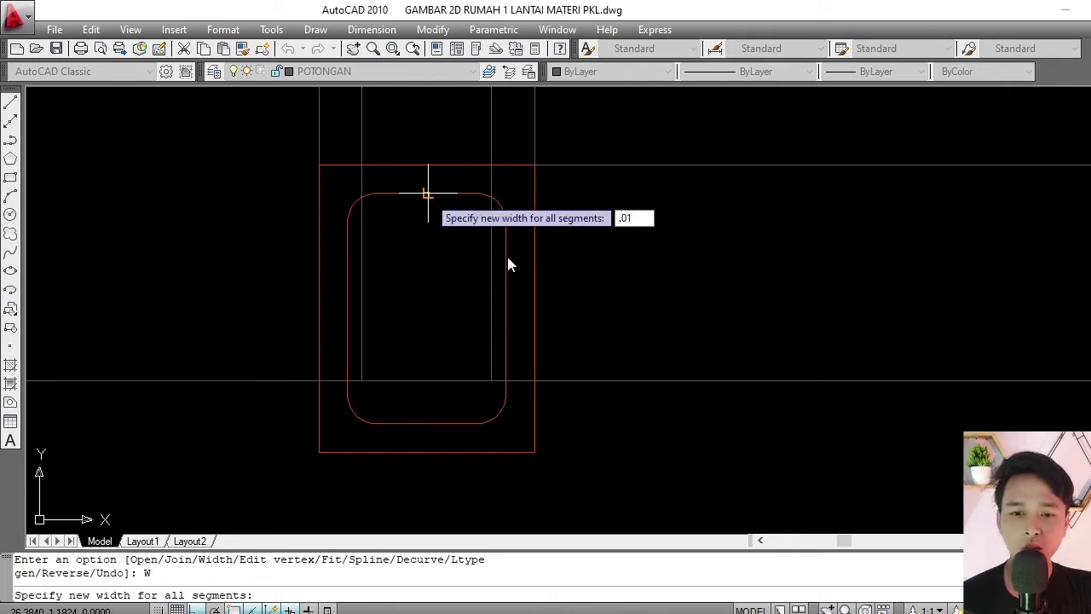
pyautogui.press('Return')
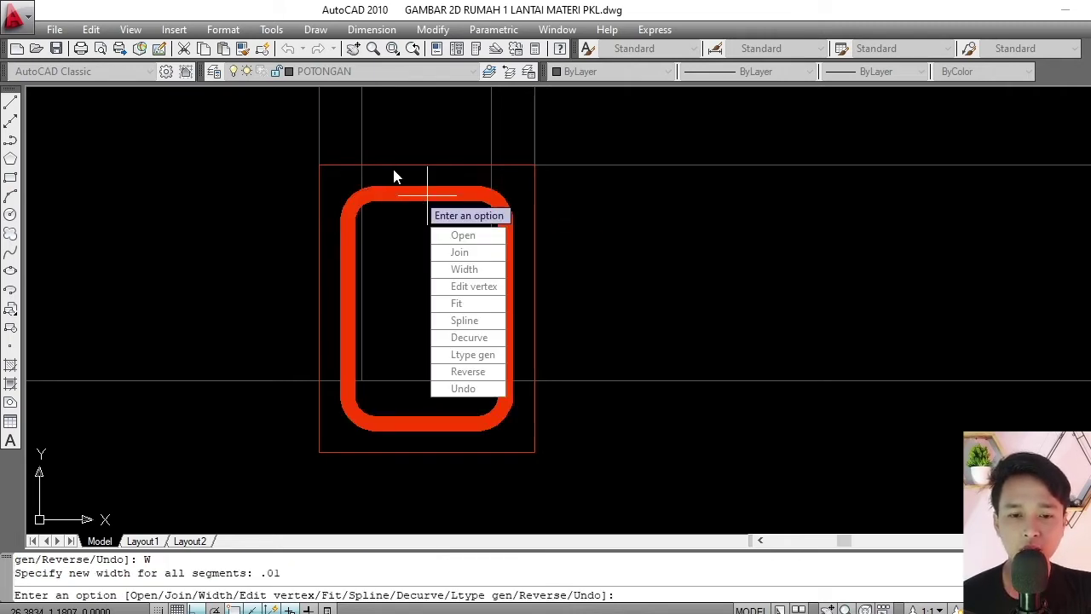
# Set the inner outline's polyline width to 0.003 for all segments and finish editing the polyline.
pyautogui.click(465, 269)
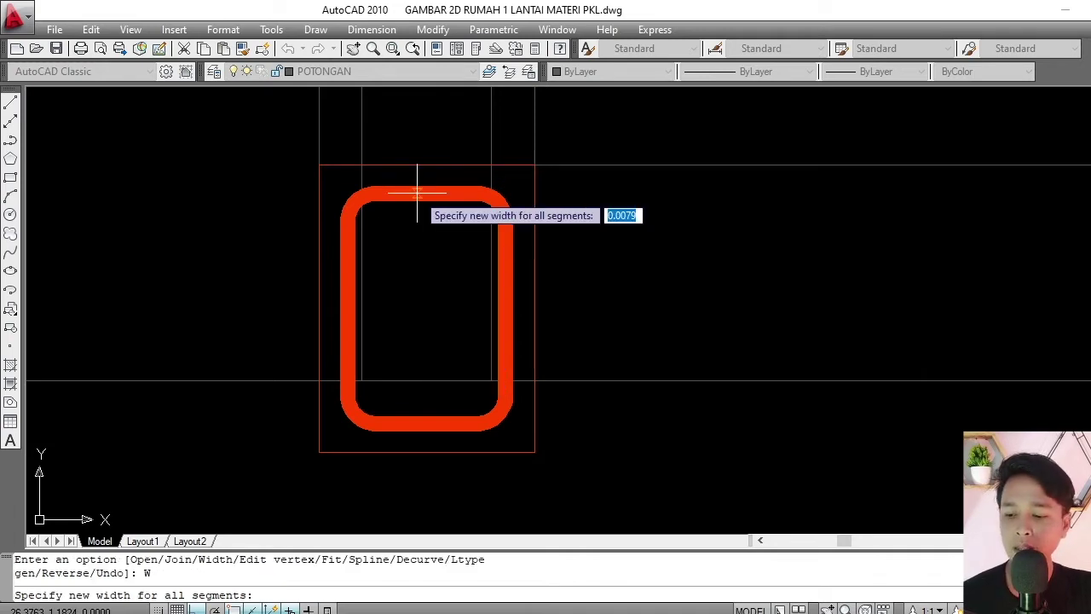
pyautogui.write('.')
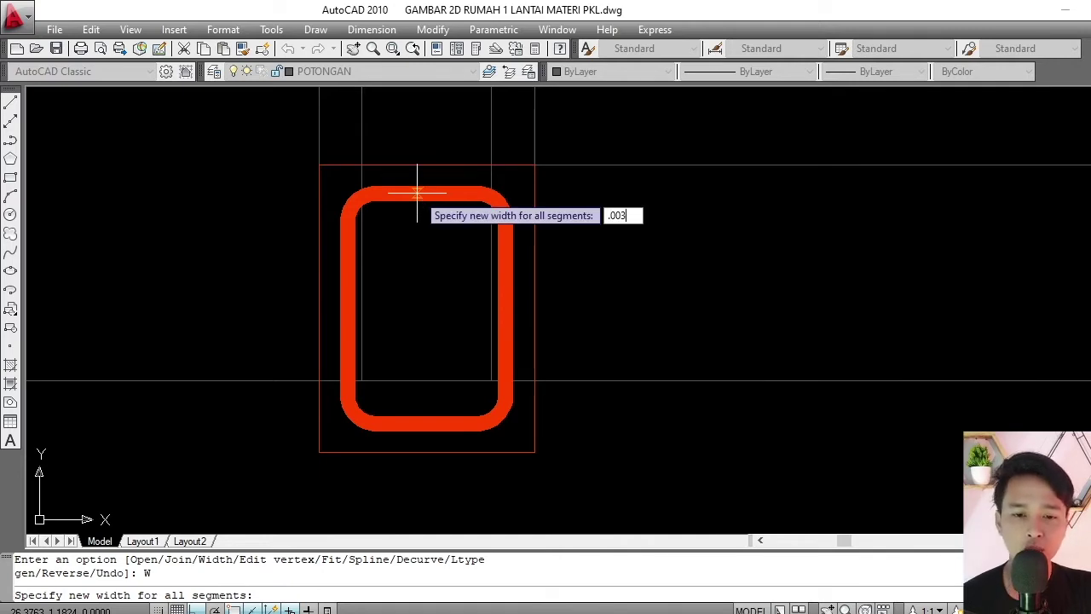
pyautogui.write('003')
pyautogui.press('Return')
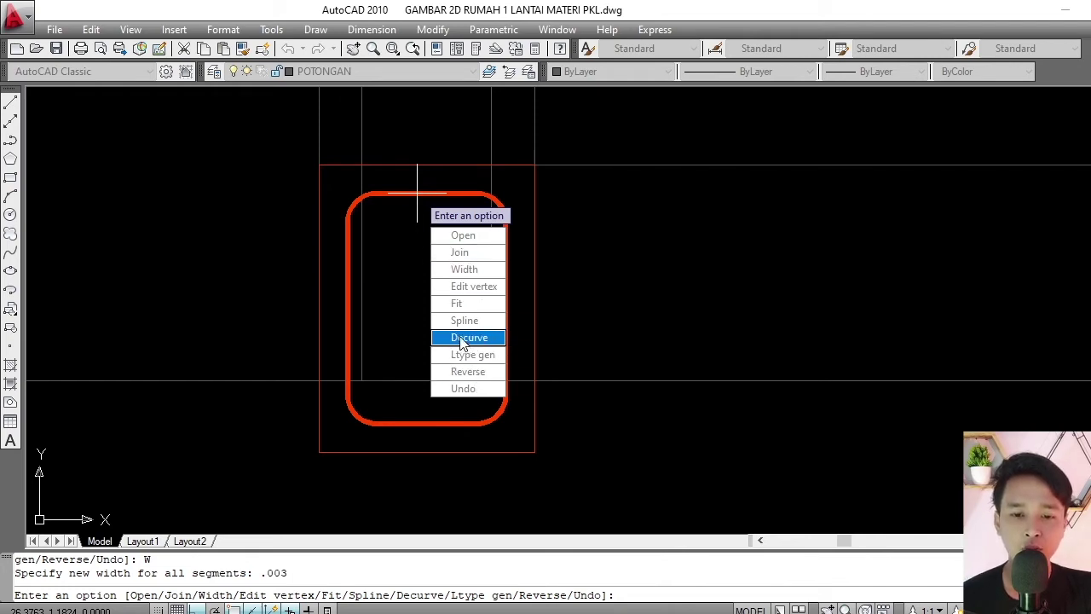
pyautogui.press('Escape')
pyautogui.press('Escape')
pyautogui.press('Escape')
# Draw a rebar circle with a radius of about 0.005 just inside the upper-left corner of the thick inner outline.
pyautogui.scroll(-3, 418, 190)
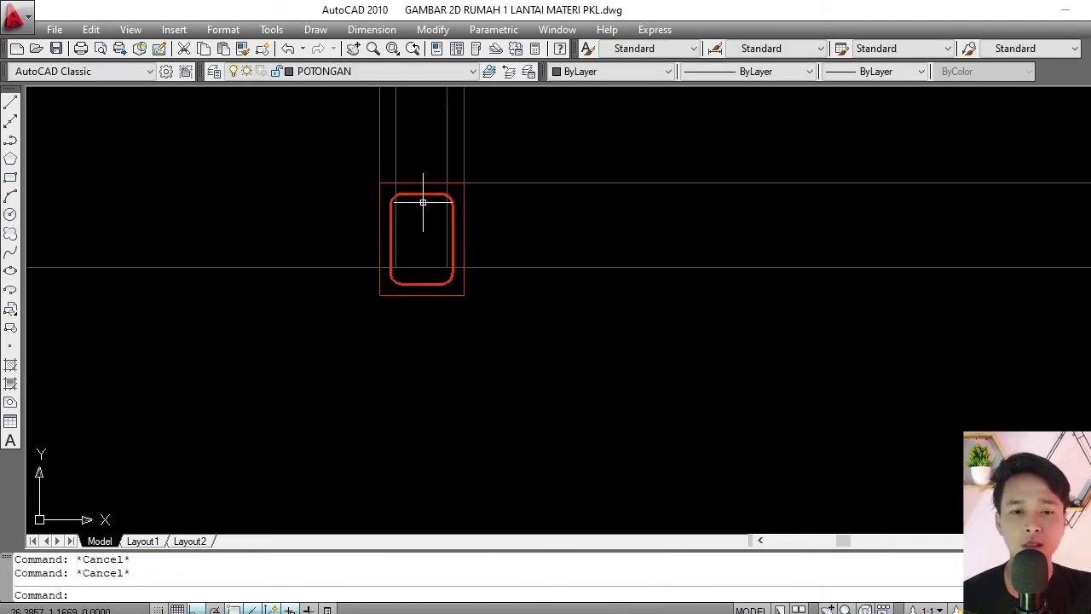
pyautogui.scroll(4, 423, 210)
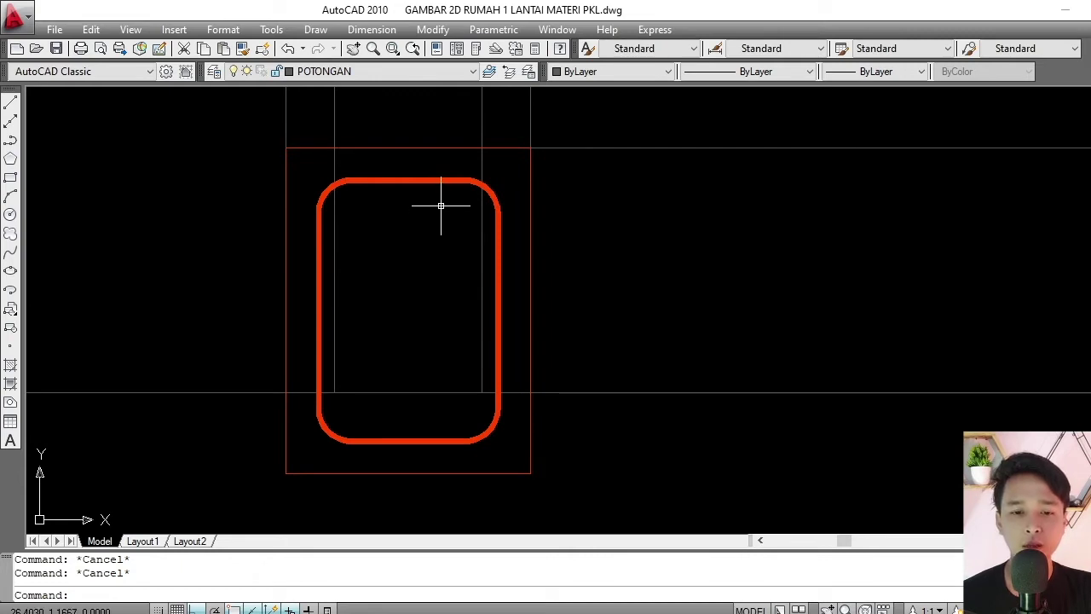
pyautogui.scroll(2, 339, 192)
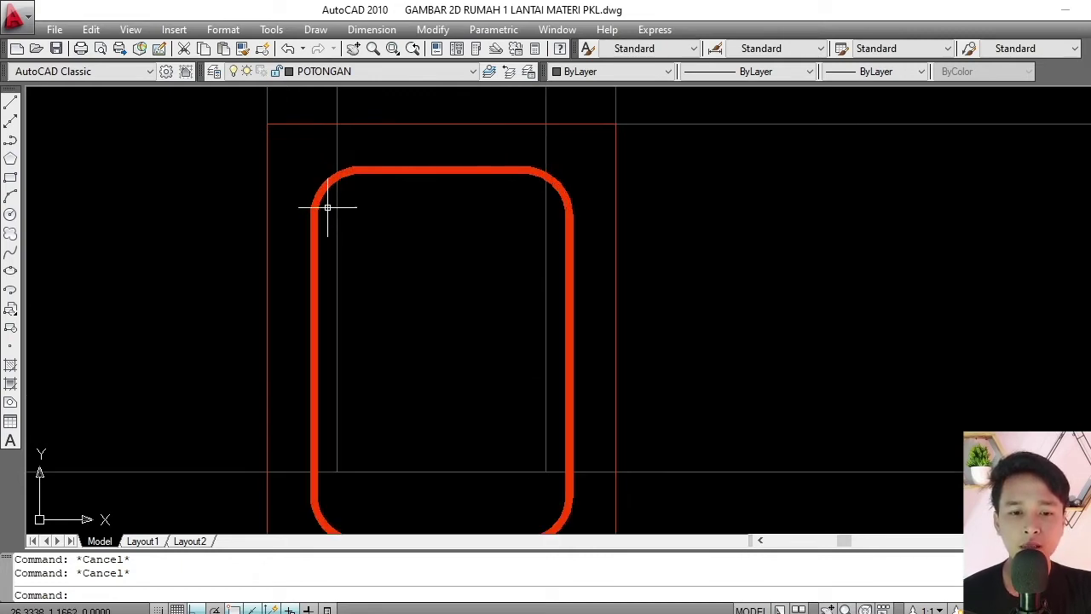
pyautogui.scroll(-3, 349, 187)
pyautogui.scroll(2, 351, 193)
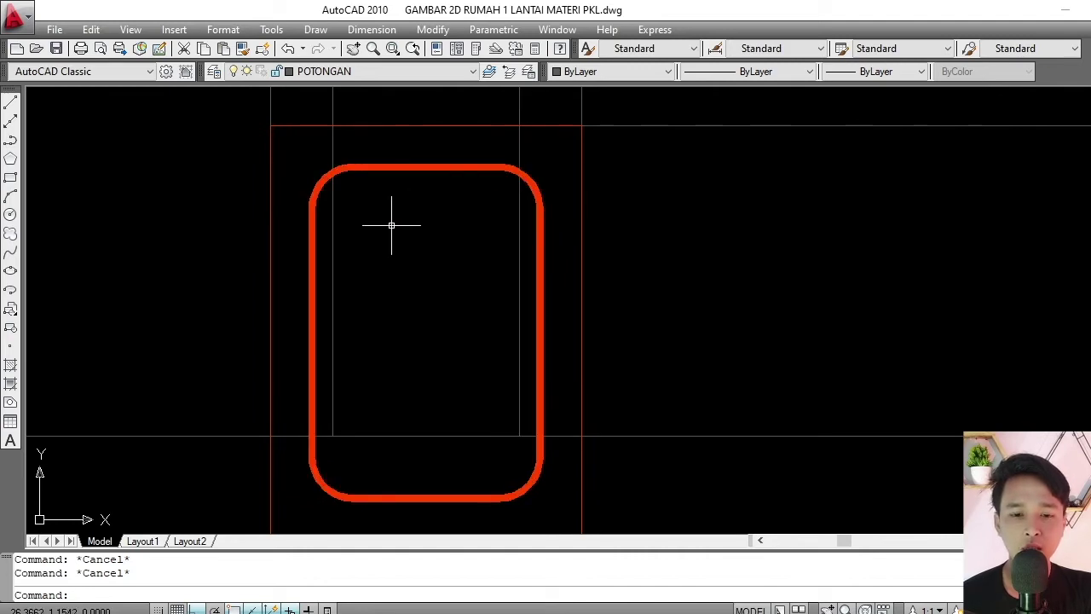
pyautogui.write('c')
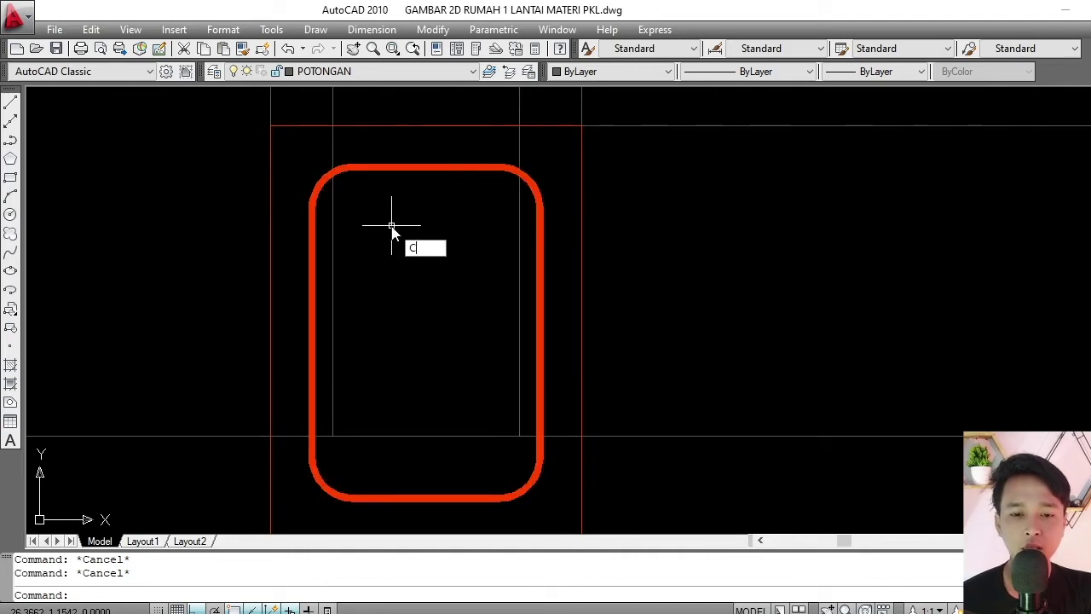
pyautogui.press('Return')
pyautogui.scroll(4, 383, 236)
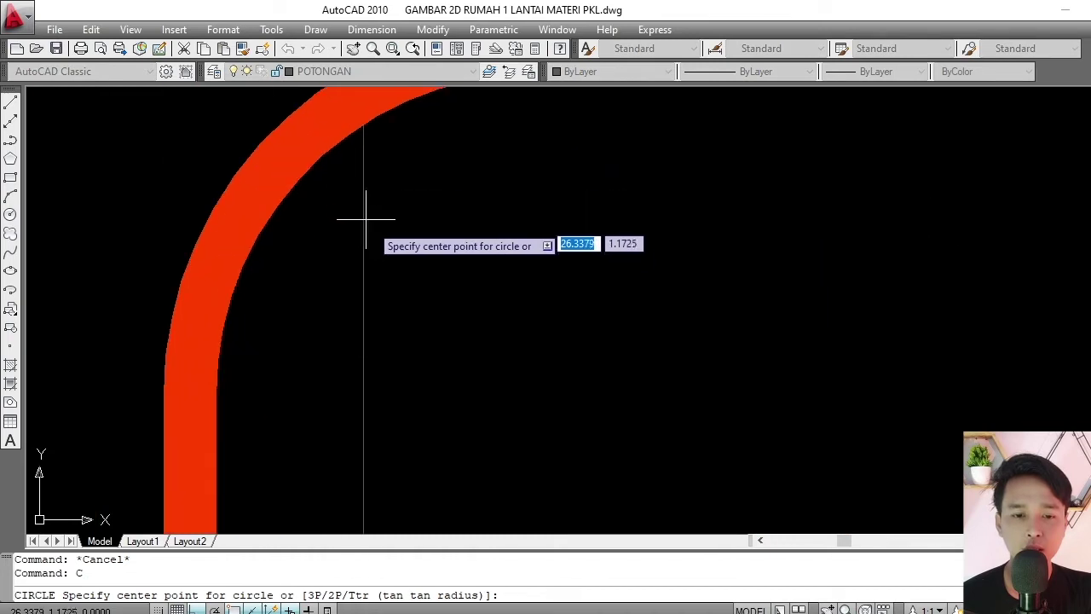
pyautogui.click(384, 250)
pyautogui.scroll(-4, 380, 247)
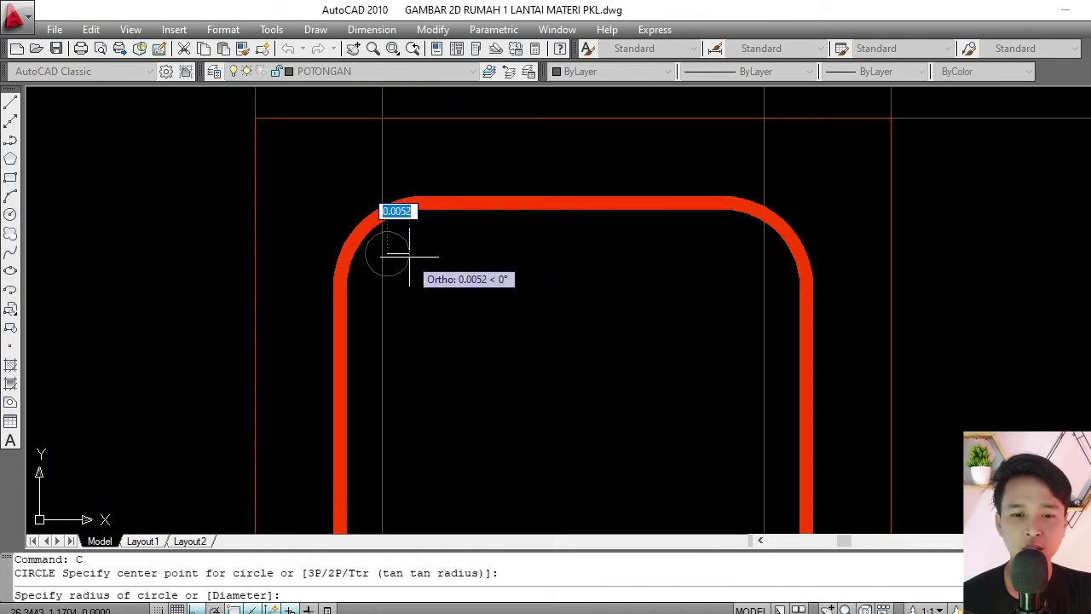
pyautogui.click(409, 255)
pyautogui.scroll(-4, 409, 255)
pyautogui.scroll(2, 426, 231)
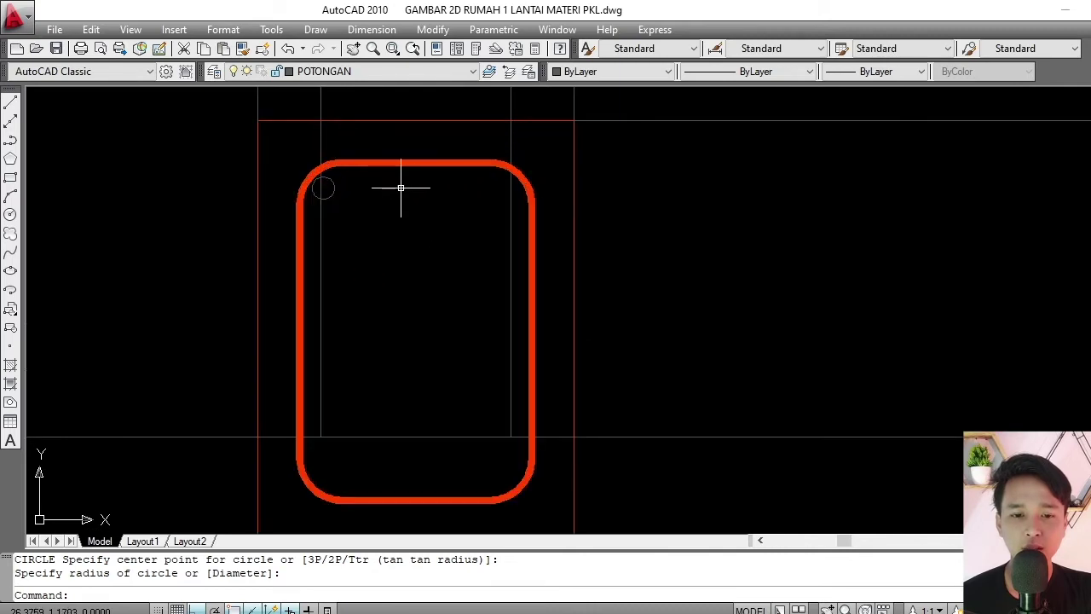
# Assign the small corner circle to the SLOOF layer and clear the selection.
pyautogui.moveTo(400, 188); pyautogui.dragTo(405, 203, button='middle')
pyautogui.press('Return')
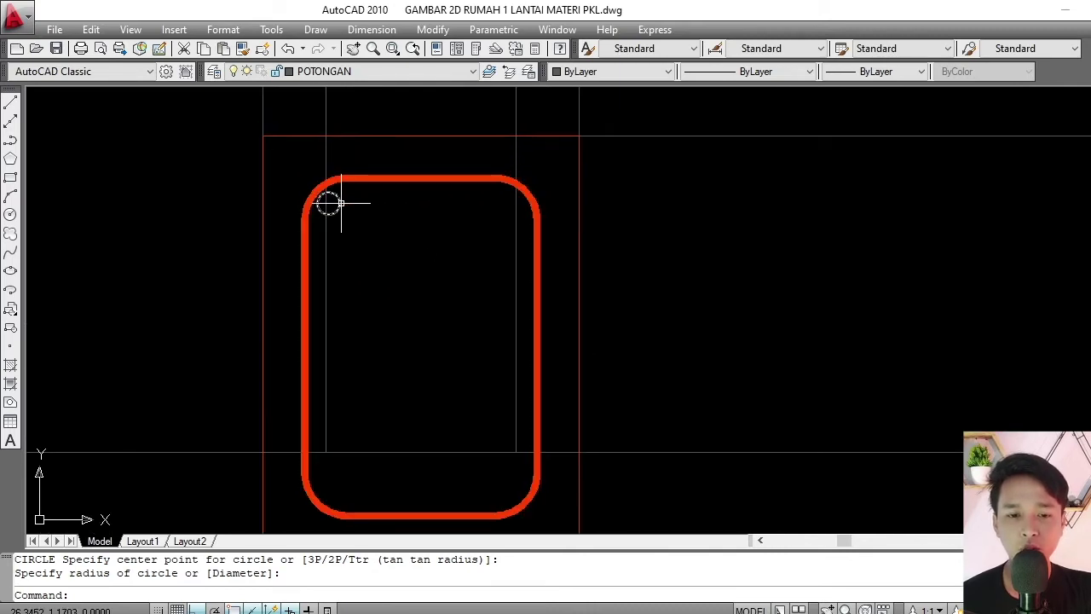
pyautogui.click(341, 201)
pyautogui.click(324, 72)
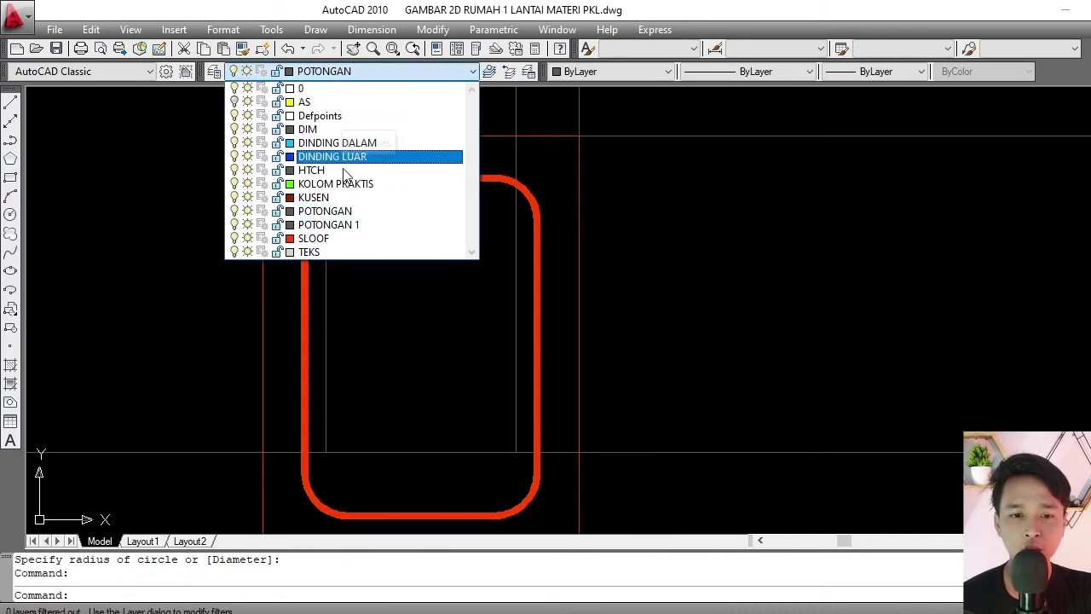
pyautogui.click(339, 238)
pyautogui.press('Escape')
pyautogui.click(300, 161)
pyautogui.click(360, 233)
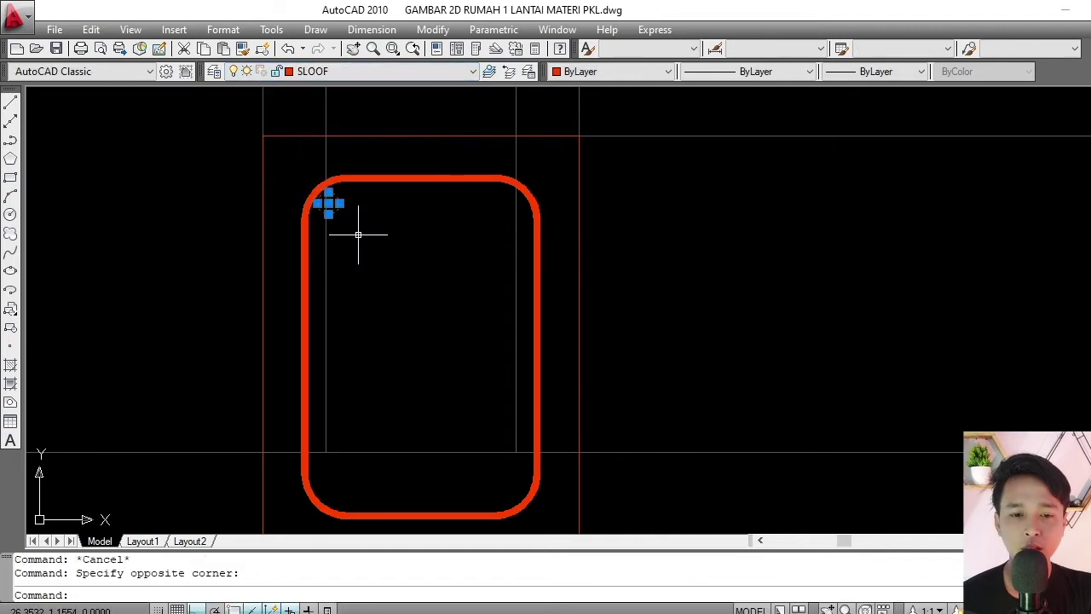
pyautogui.moveTo(360, 233); pyautogui.dragTo(350, 224, button='middle')
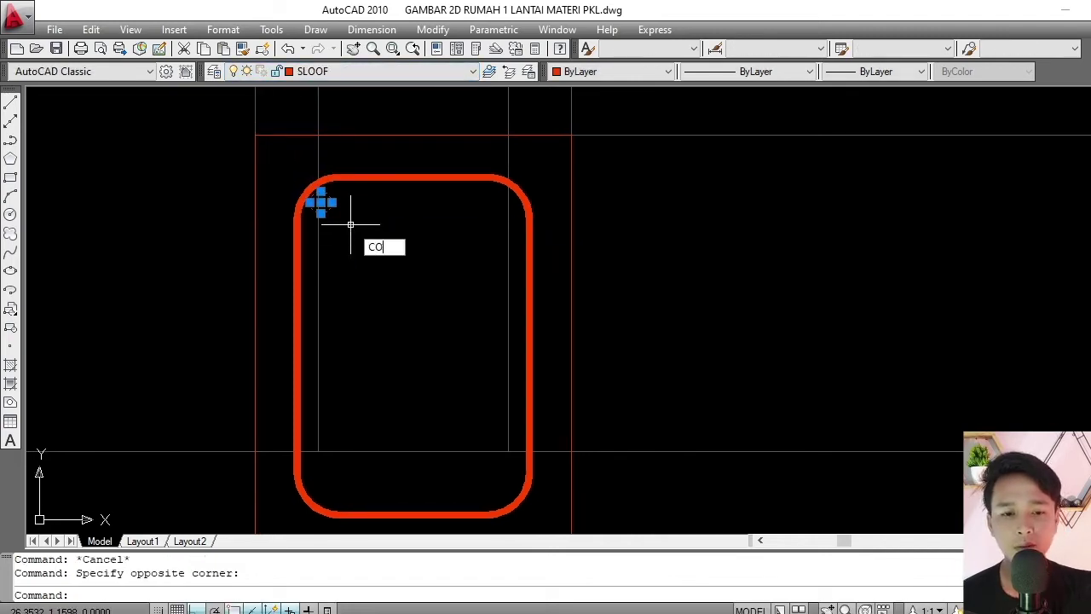
pyautogui.press('Return')
pyautogui.press('Escape')
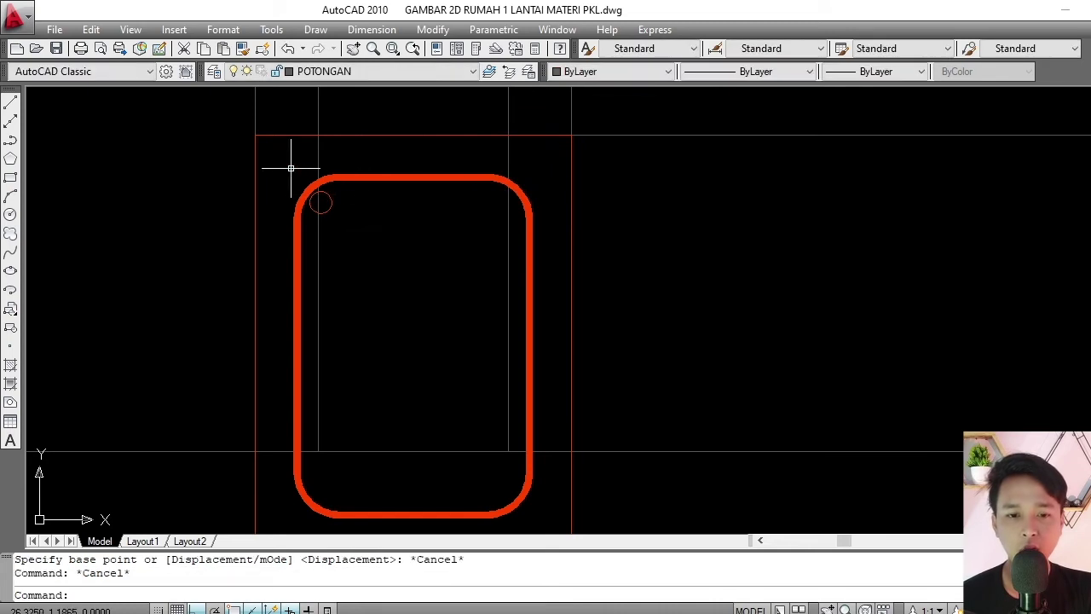
# Mirror the upper-left rebar circle about the stirrup's vertical centreline into the upper-right corner, keeping the original.
pyautogui.click(290, 169)
pyautogui.click(366, 234)
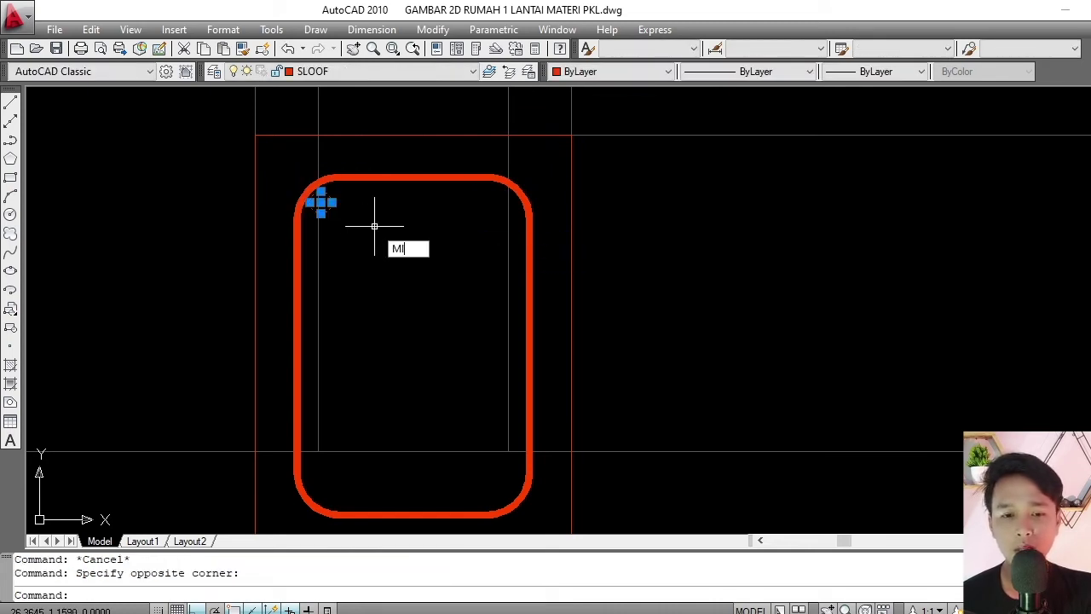
pyautogui.press('Return')
pyautogui.click(414, 178)
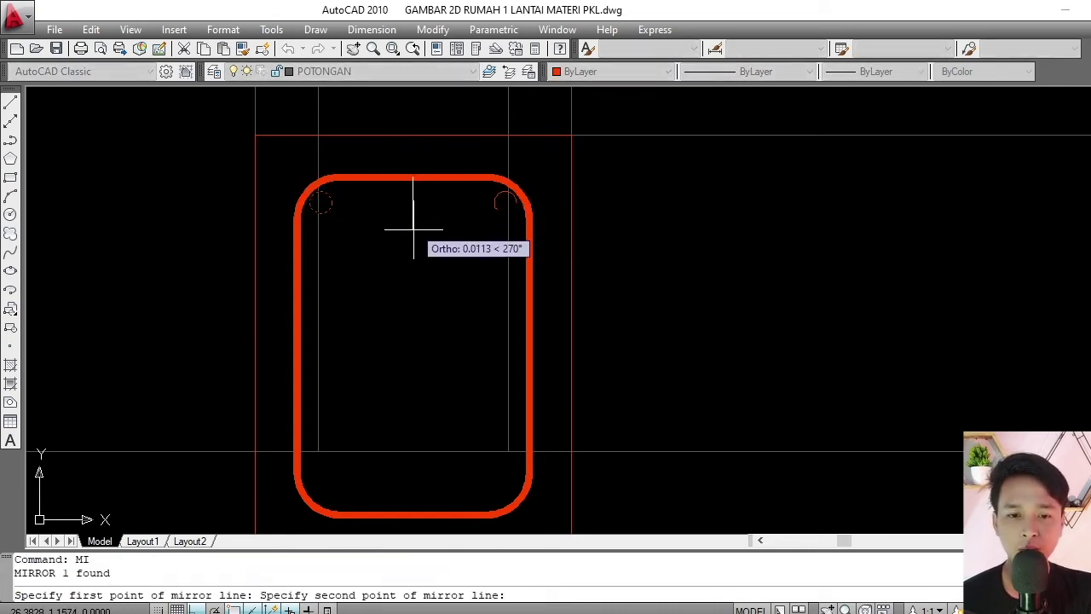
pyautogui.click(413, 243)
pyautogui.press('Return')
pyautogui.click(291, 168)
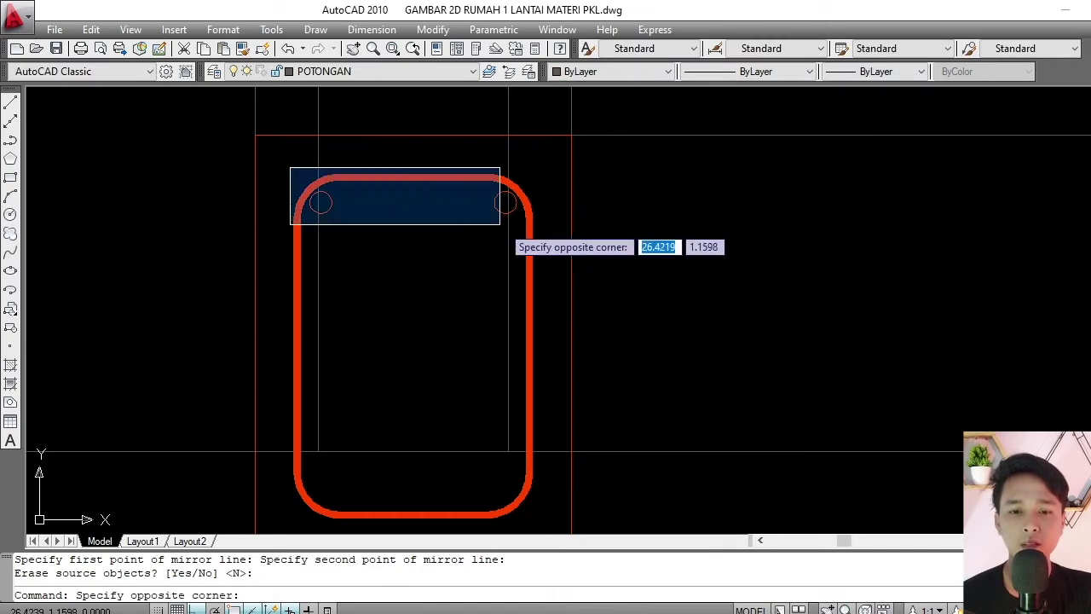
pyautogui.click(532, 225)
pyautogui.moveTo(509, 265); pyautogui.dragTo(501, 247, button='middle')
pyautogui.write('M')
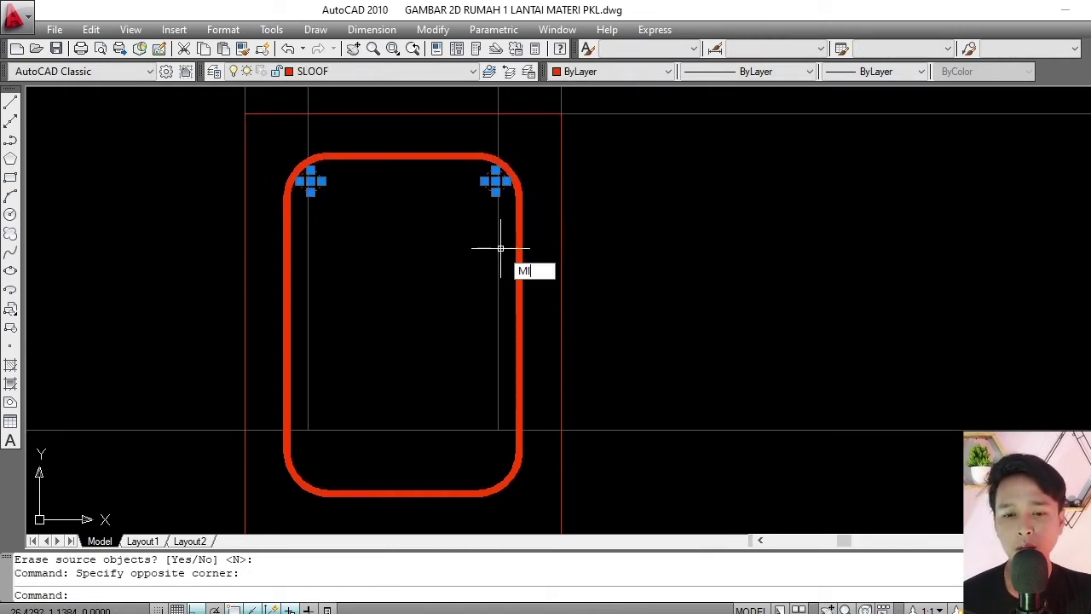
pyautogui.write('I')
pyautogui.press('Return')
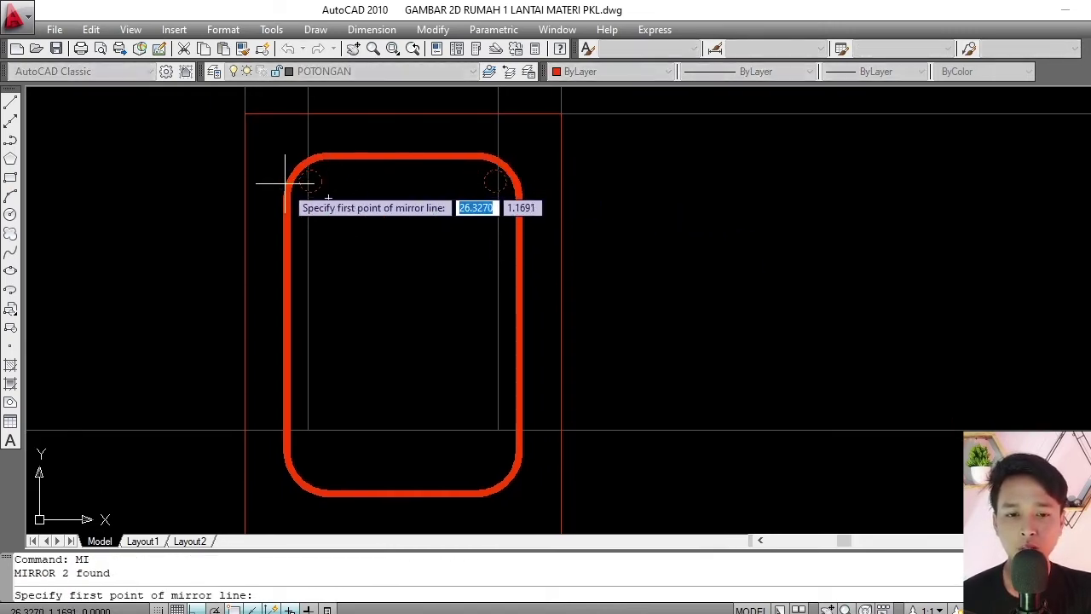
pyautogui.press('Escape')
# Mirror both upper rebar circles about the stirrup's horizontal centreline into the lower corners, keeping the originals.
pyautogui.click(277, 145)
pyautogui.click(534, 231)
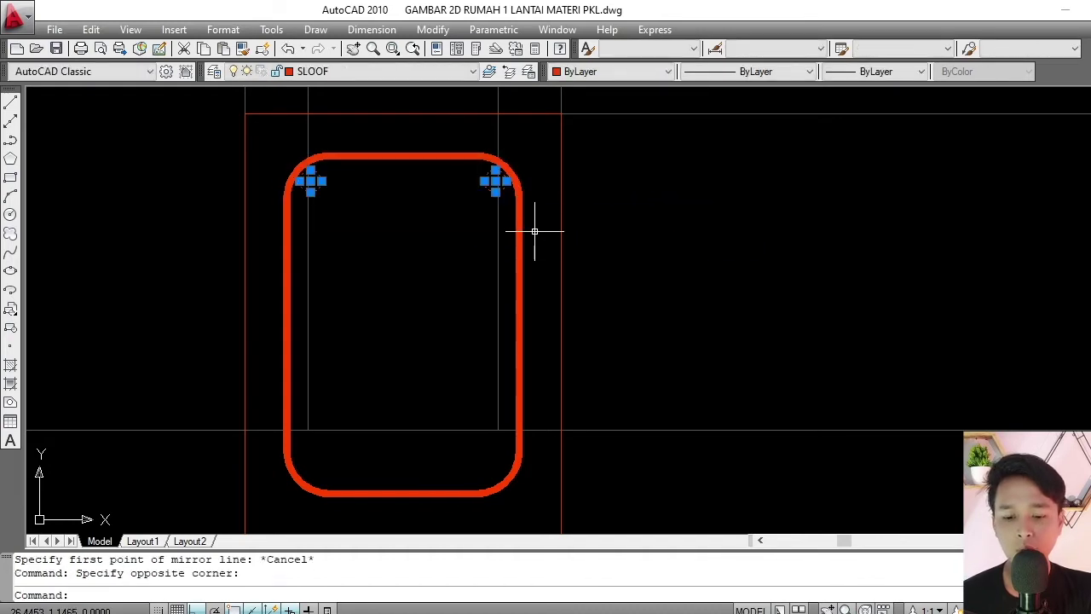
pyautogui.write('MI')
pyautogui.press('Return')
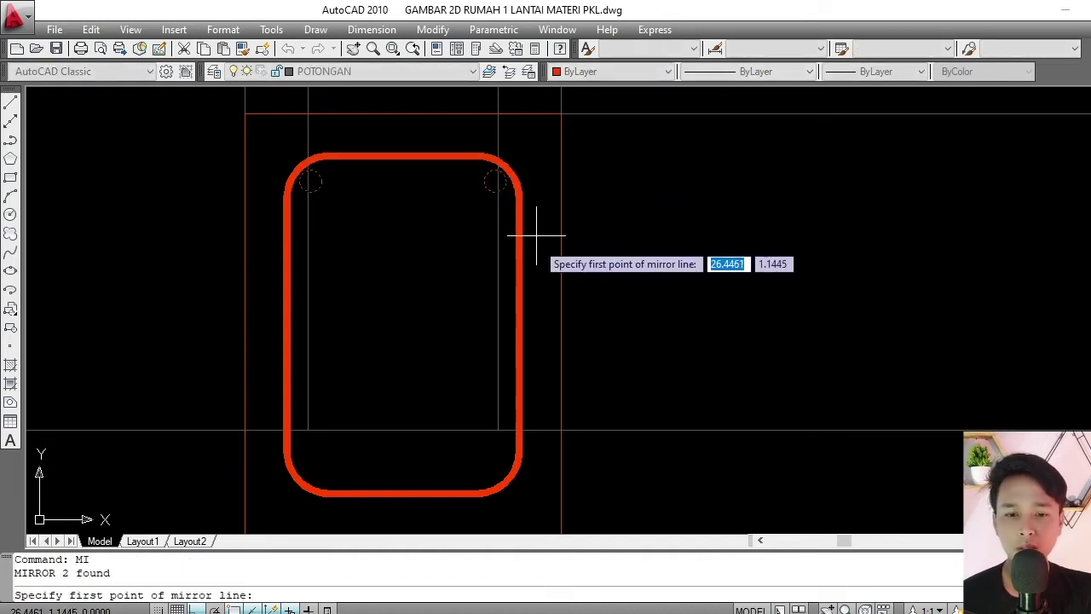
pyautogui.click(517, 324)
pyautogui.click(662, 321)
pyautogui.press('Return')
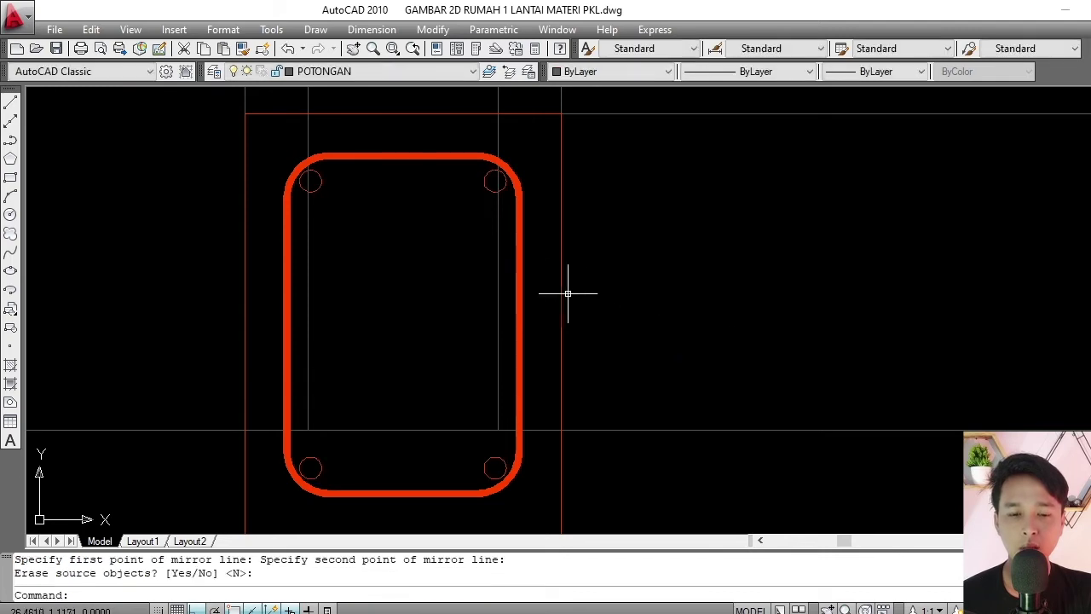
pyautogui.scroll(-5, 438, 287)
pyautogui.scroll(2, 442, 280)
pyautogui.scroll(2, 548, 258)
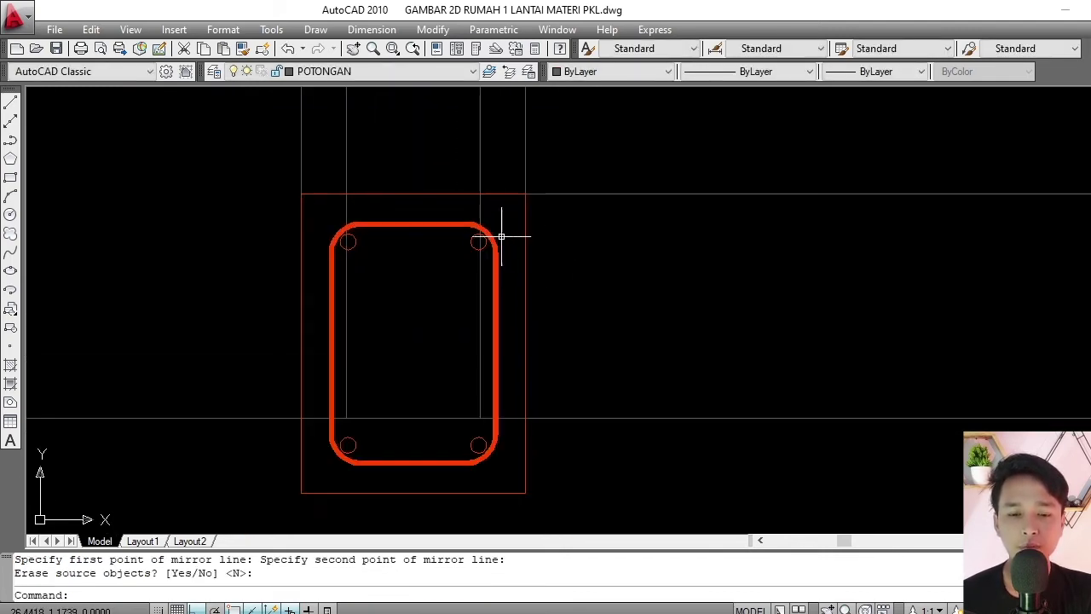
pyautogui.scroll(-3, 277, 182)
pyautogui.scroll(2, 465, 165)
pyautogui.click(474, 159)
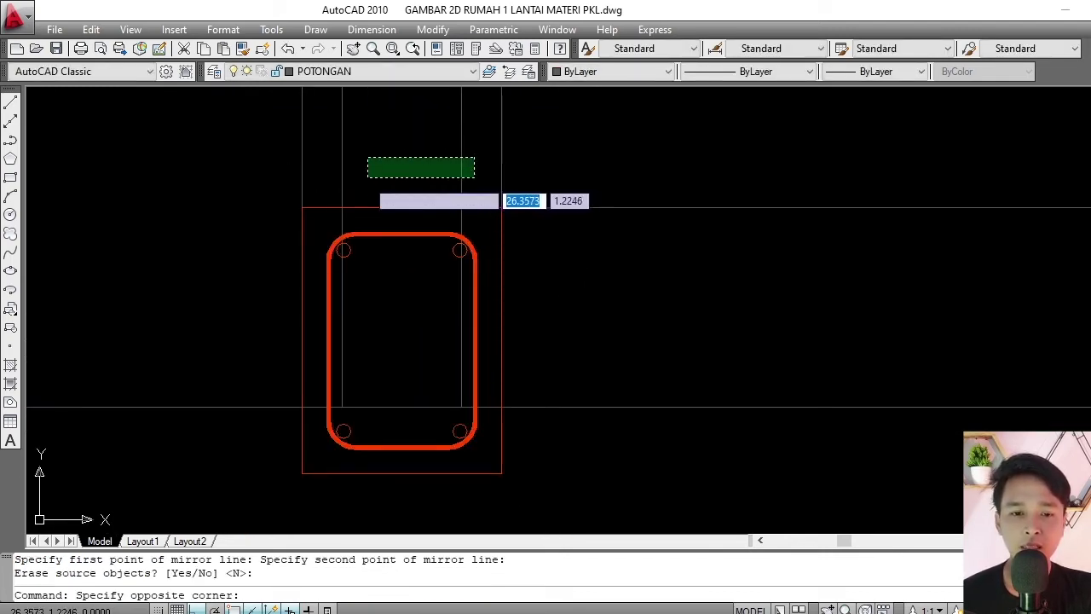
pyautogui.click(335, 193)
pyautogui.press('Escape')
pyautogui.scroll(2, 392, 211)
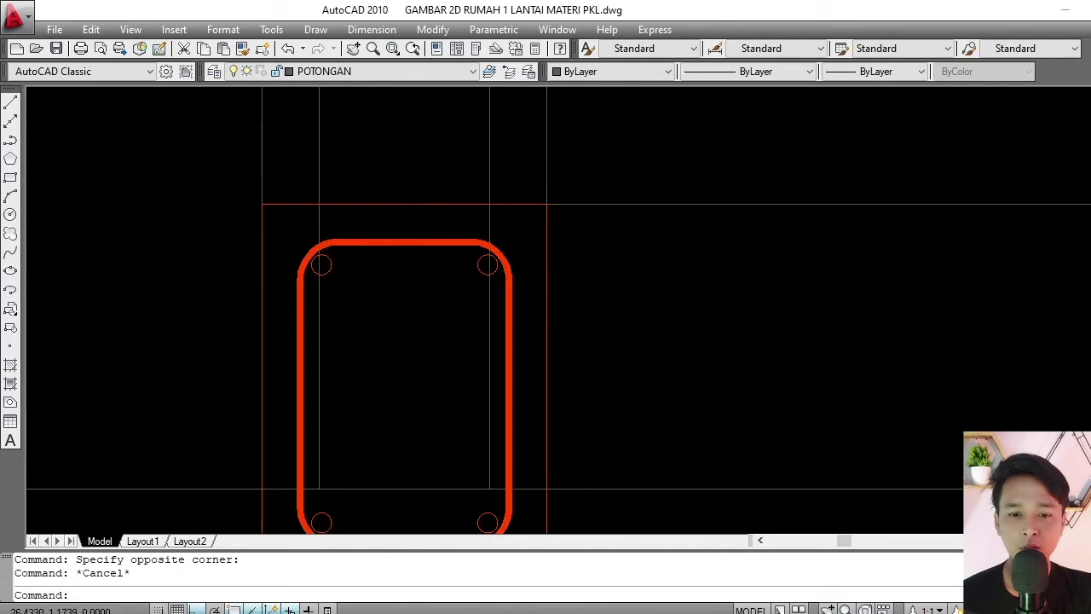
pyautogui.scroll(-2, 523, 258)
# Trim the two vertical wall lines inside the sloof, using its outer rectangle as the cutting edge.
pyautogui.press('Return')
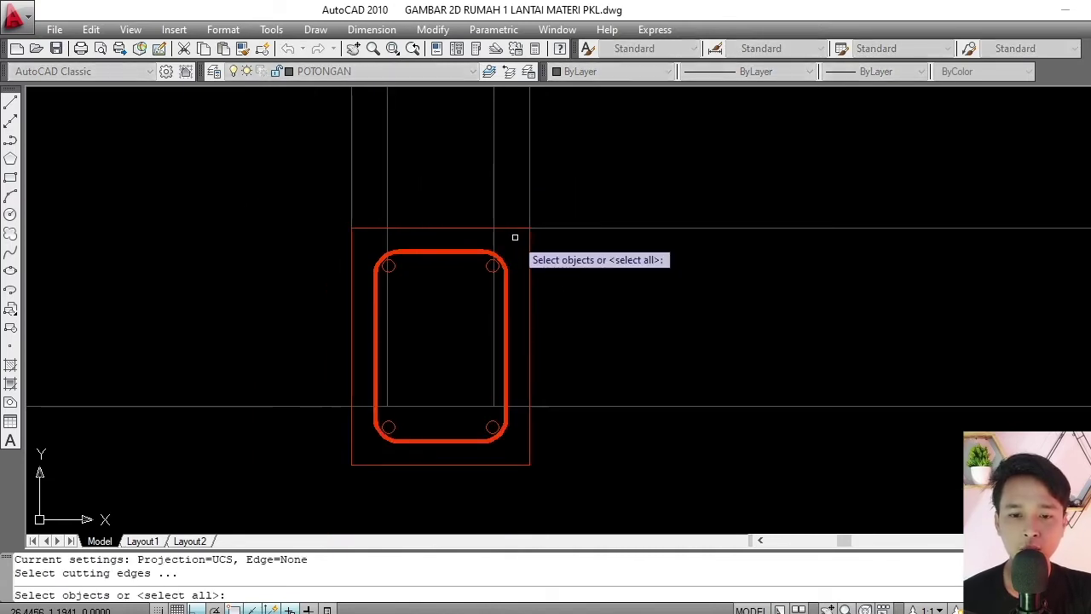
pyautogui.click(511, 228)
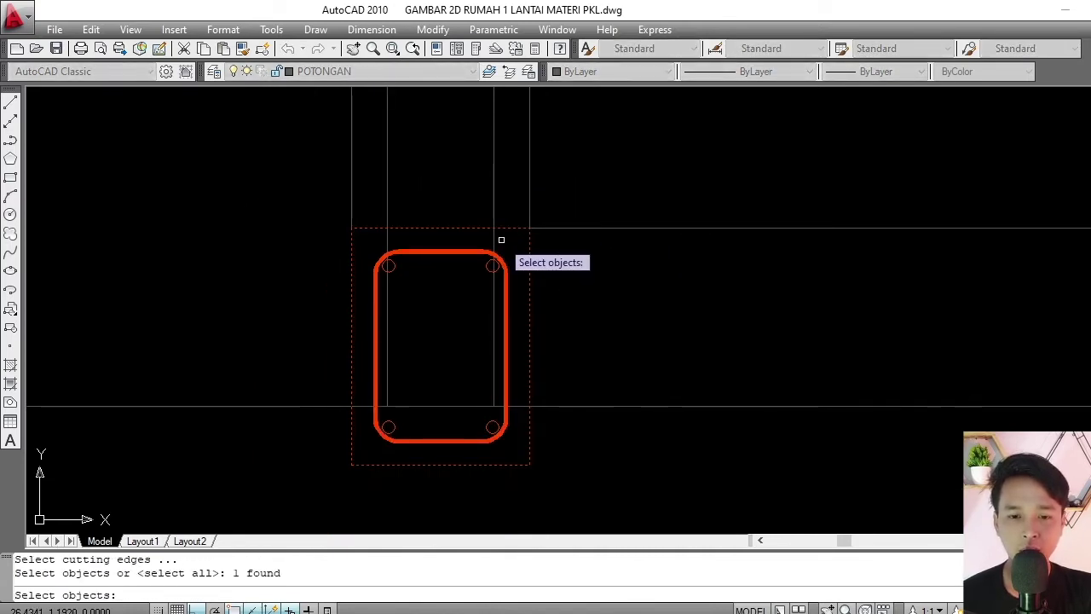
pyautogui.press('Return')
pyautogui.click(494, 237)
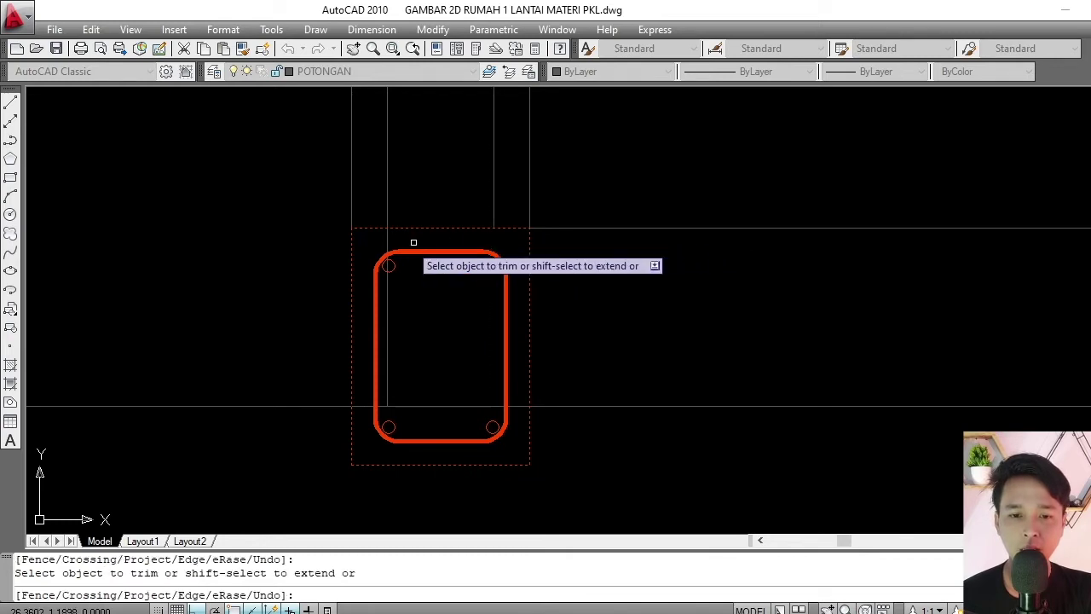
pyautogui.press('Return')
pyautogui.scroll(3, 401, 256)
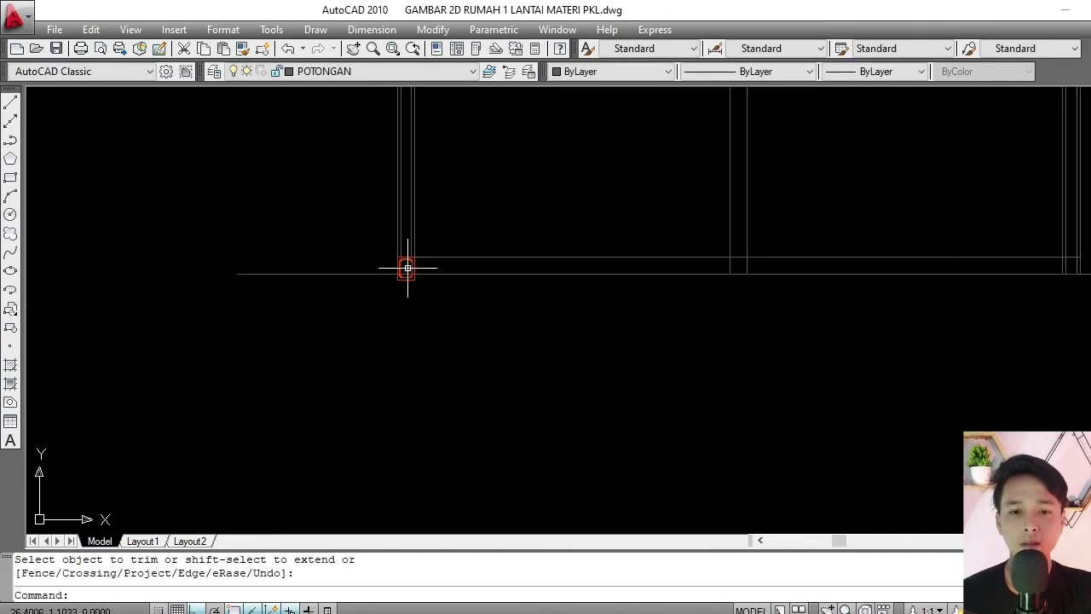
pyautogui.scroll(-5, 407, 267)
pyautogui.scroll(1, 477, 281)
pyautogui.click(485, 286)
pyautogui.press('Escape')
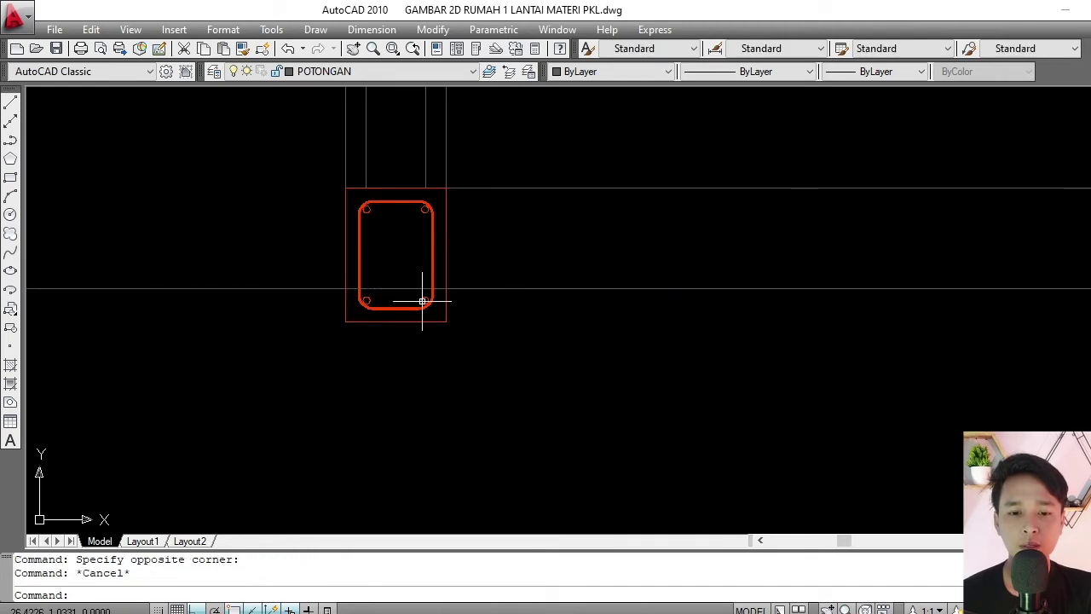
pyautogui.scroll(3, 424, 299)
pyautogui.press('Return')
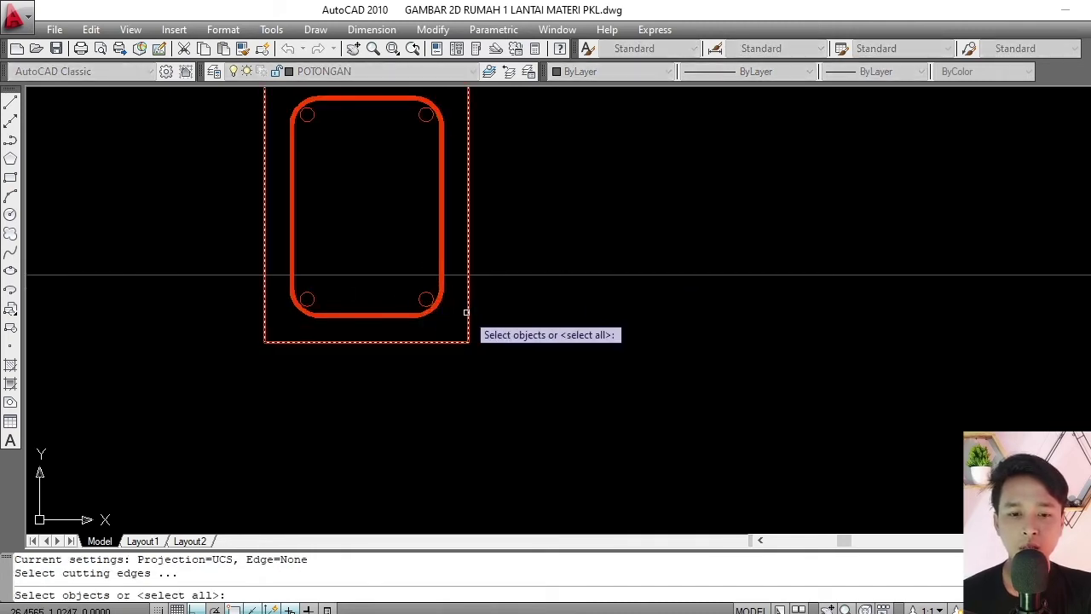
pyautogui.click(466, 312)
pyautogui.press('Escape')
pyautogui.press('Escape')
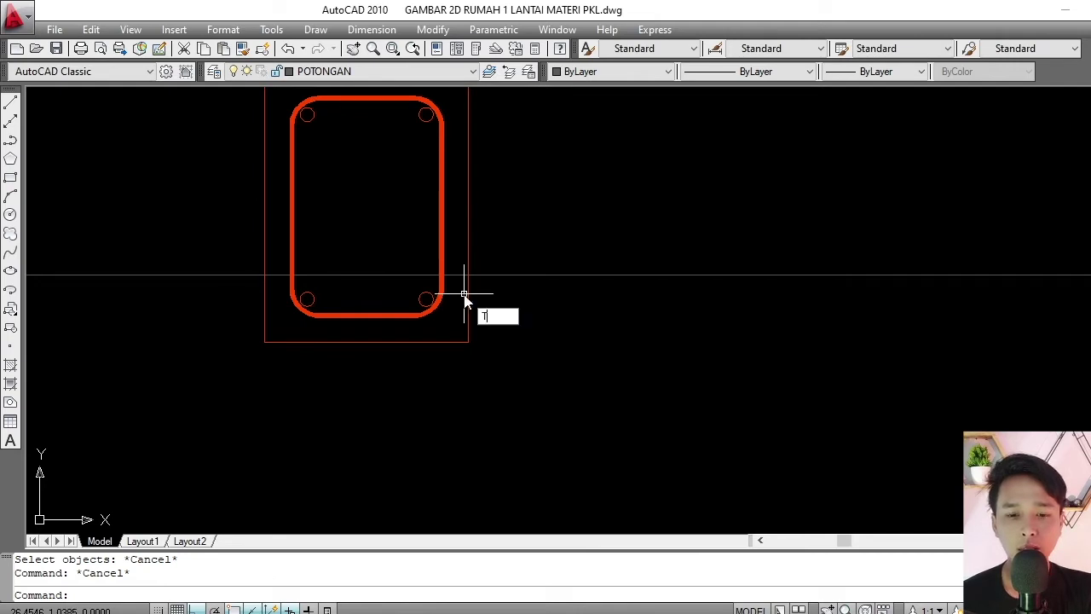
# Trim the lower horizontal line inside the sloof, using its outer rectangle as the cutting edge.
pyautogui.press('Return')
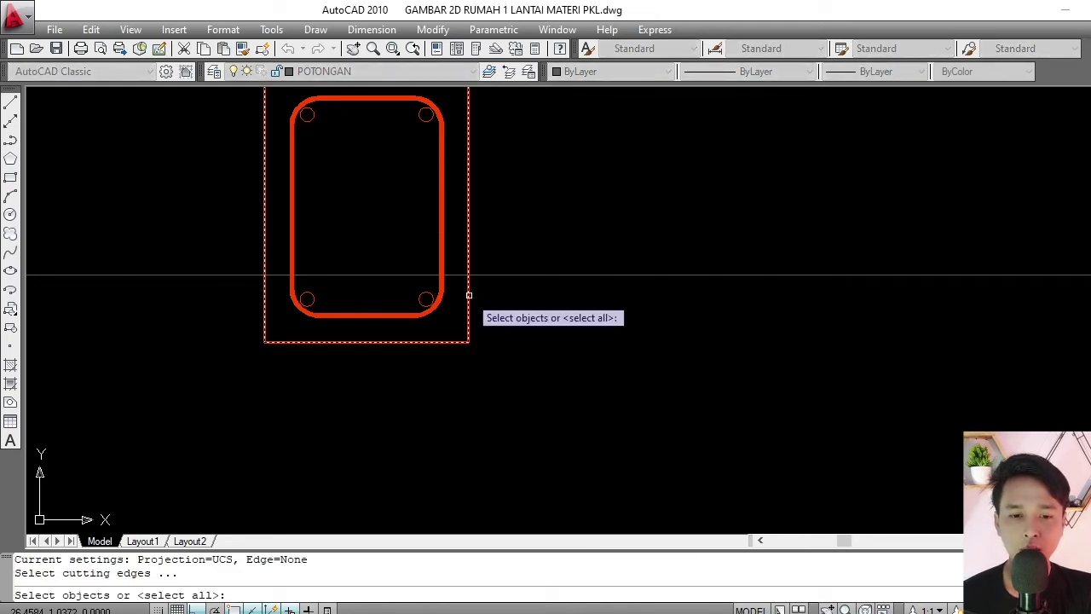
pyautogui.click(467, 275)
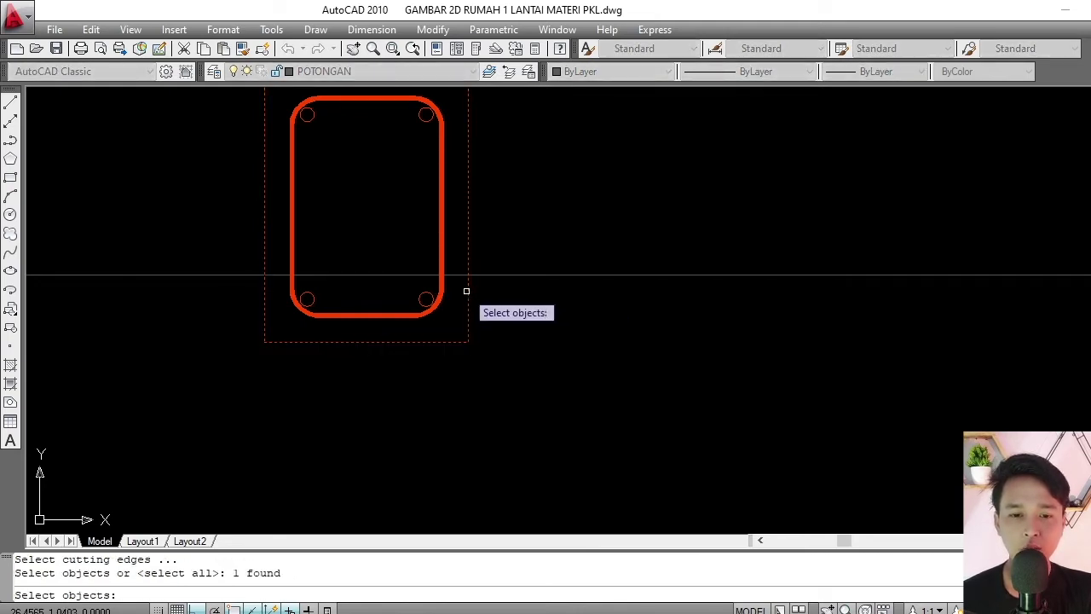
pyautogui.press('Return')
pyautogui.press('Escape')
pyautogui.scroll(-6, 369, 276)
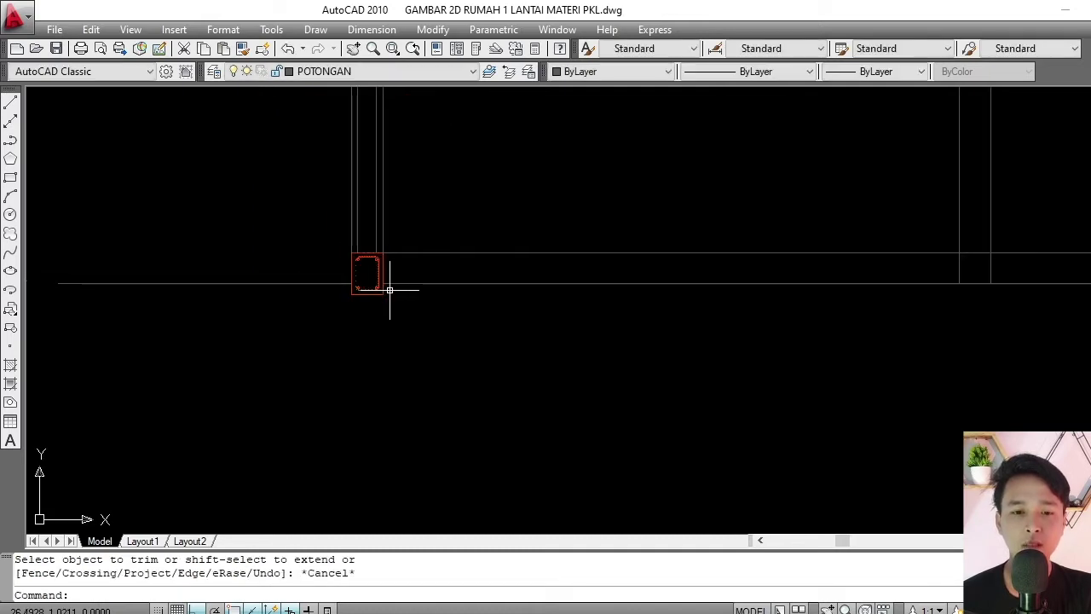
pyautogui.scroll(3, 390, 273)
pyautogui.click(427, 371)
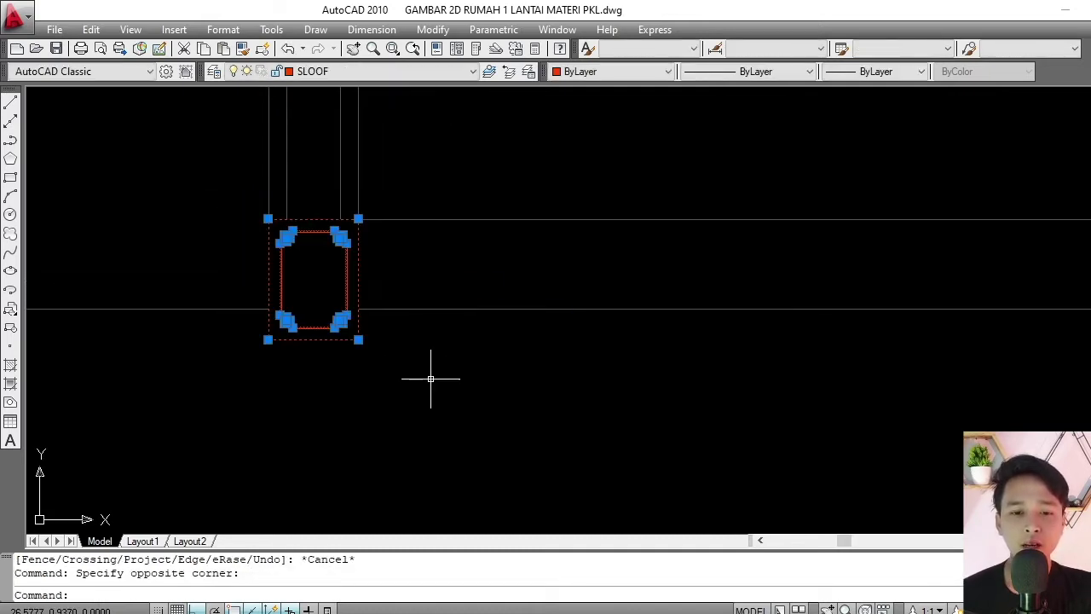
pyautogui.press('Escape')
pyautogui.click(244, 196)
pyautogui.click(404, 374)
pyautogui.press('Escape')
pyautogui.scroll(-4, 421, 328)
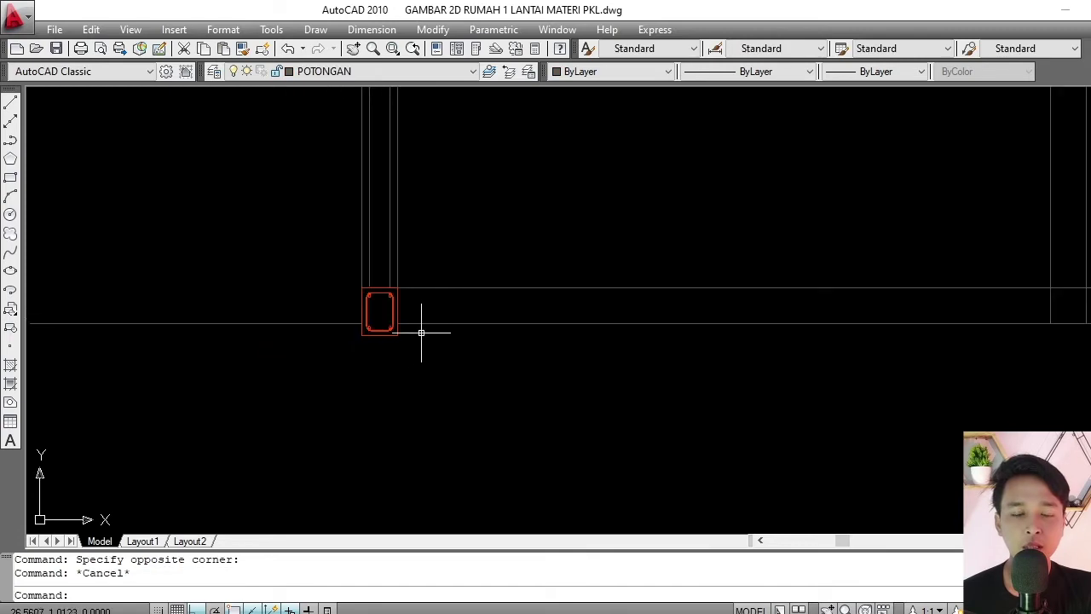
# Convert the sloof's outer rectangle, stirrup and four rebar circles into a block named SLOFF.
pyautogui.scroll(3, 365, 293)
pyautogui.click(310, 249)
pyautogui.click(449, 403)
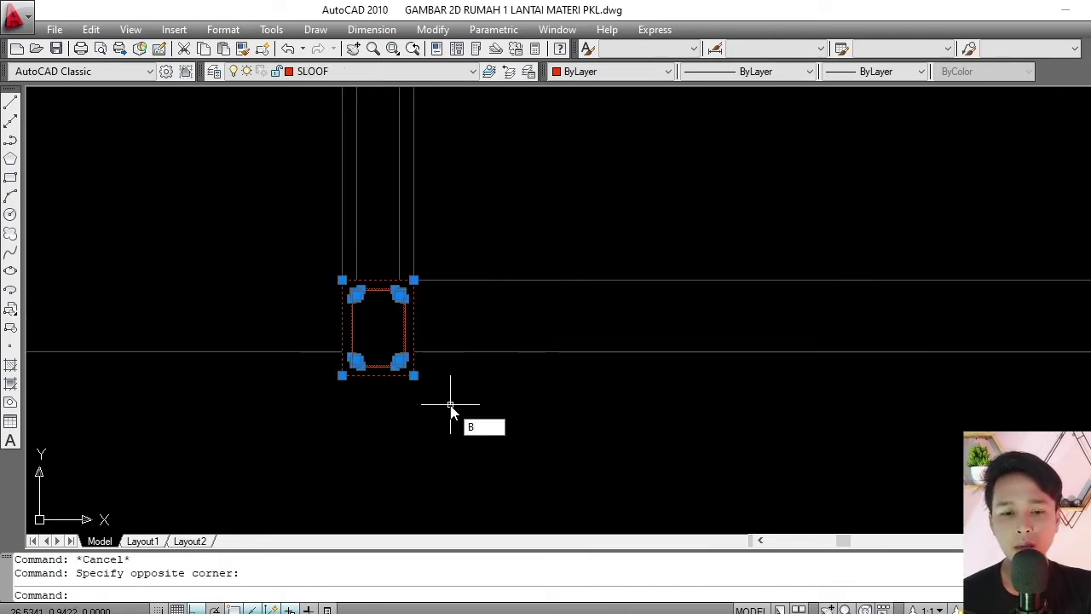
pyautogui.press('Return')
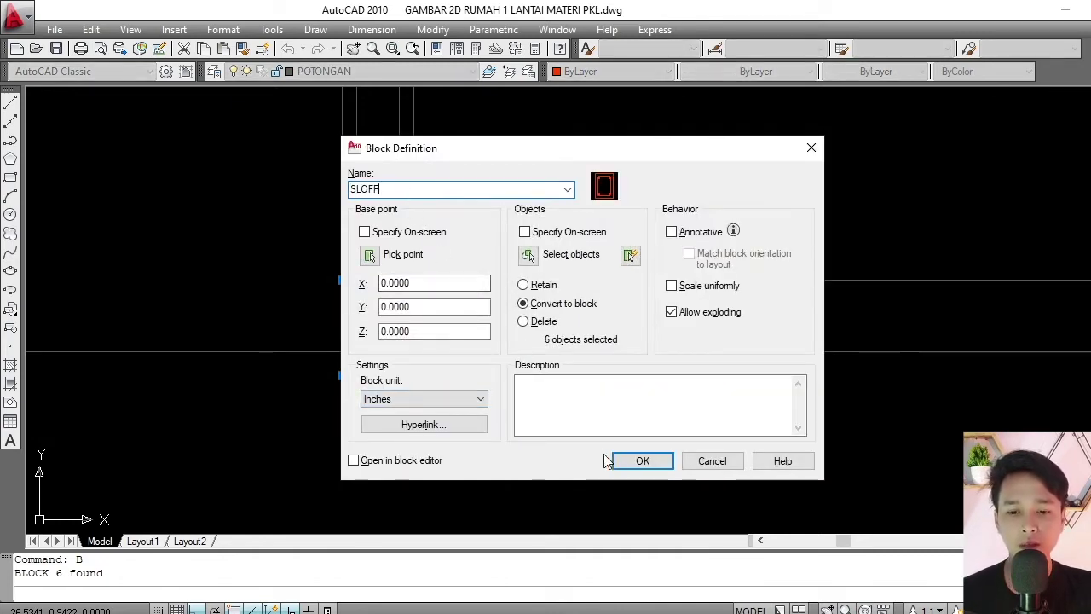
pyautogui.press('Escape')
pyautogui.press('Escape')
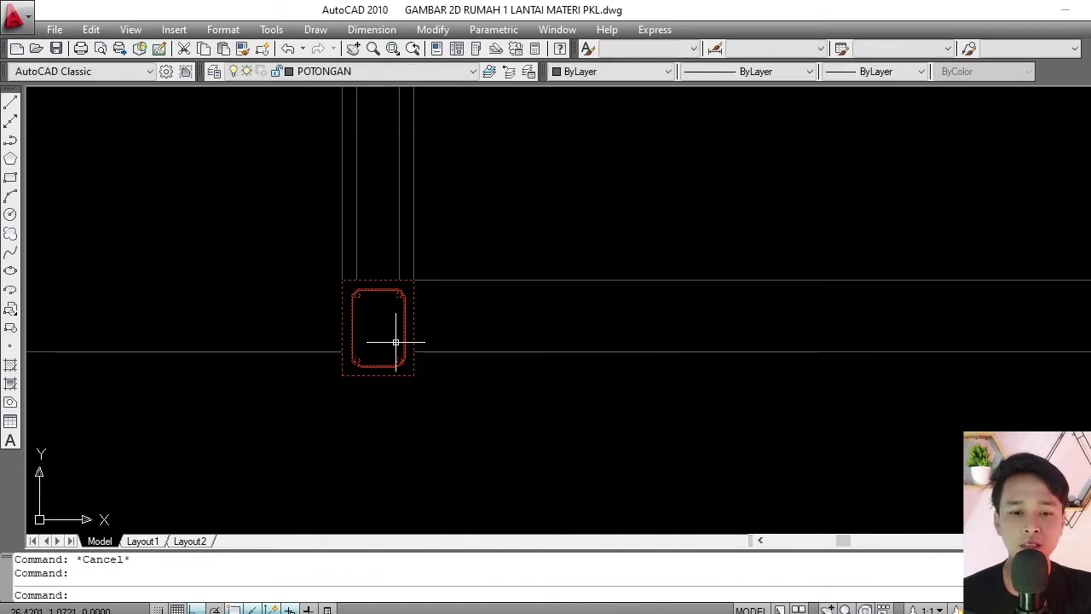
pyautogui.scroll(-5, 382, 290)
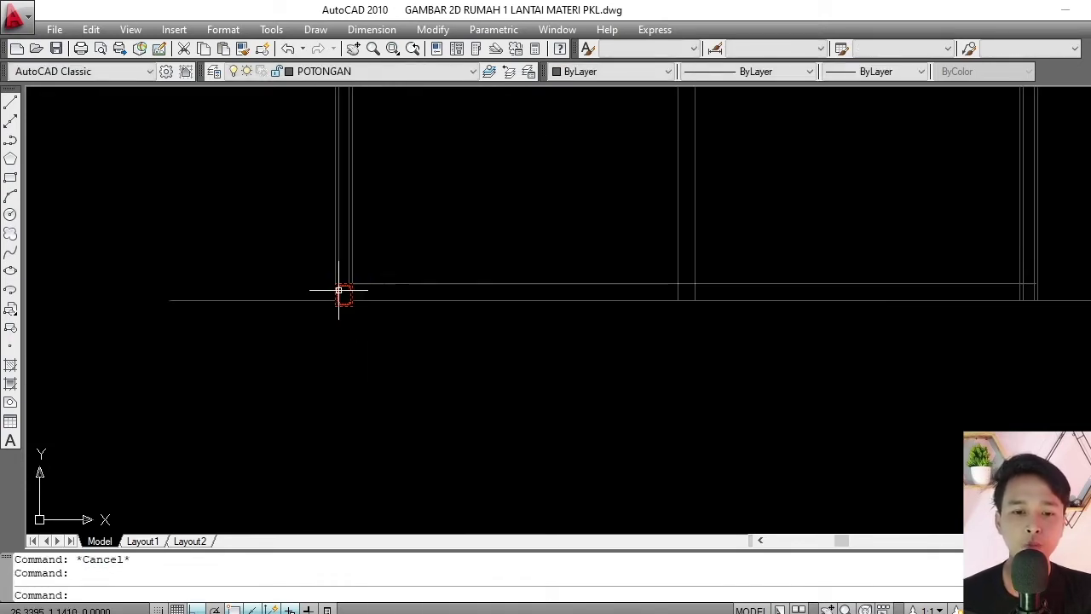
pyautogui.scroll(3, 354, 314)
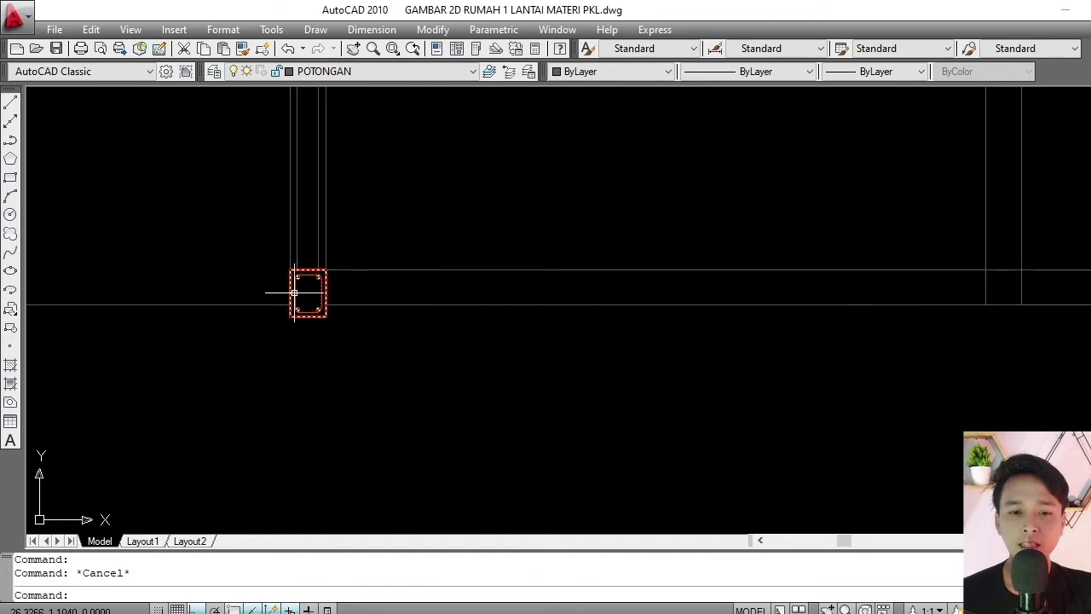
pyautogui.scroll(-3, 293, 292)
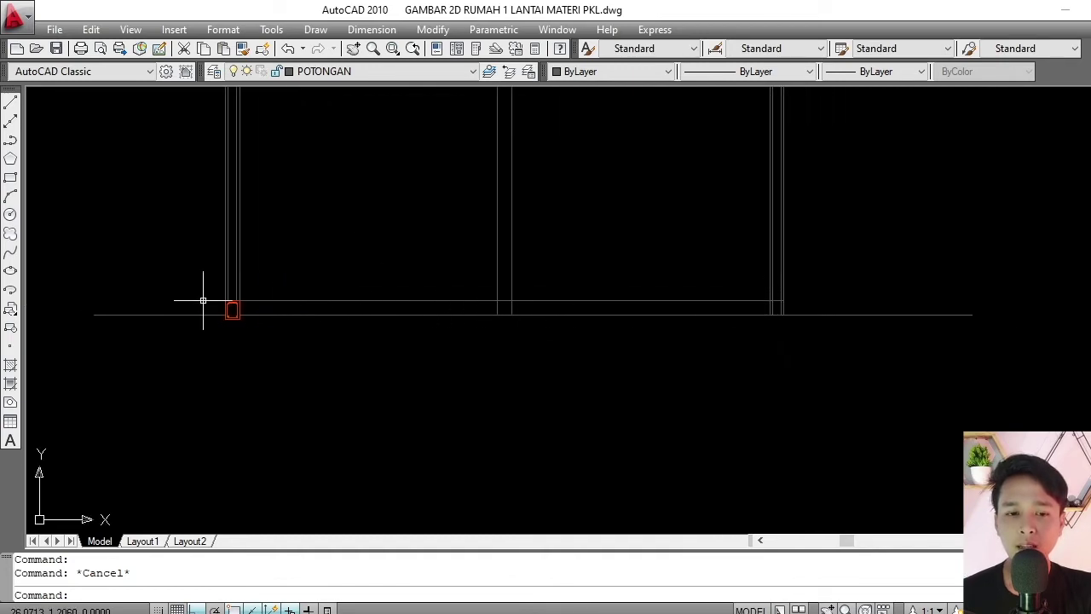
pyautogui.scroll(3, 203, 300)
pyautogui.click(245, 260)
pyautogui.press('Escape')
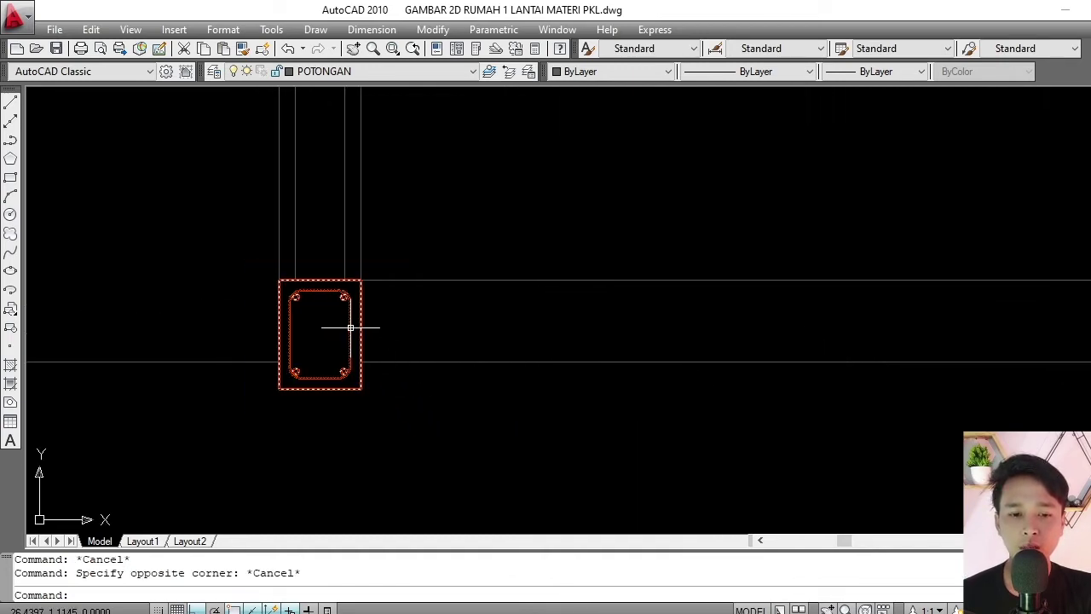
# Copy the sloof block from the left wall to the base of the middle wall, aligned with its right edge.
pyautogui.click(350, 328)
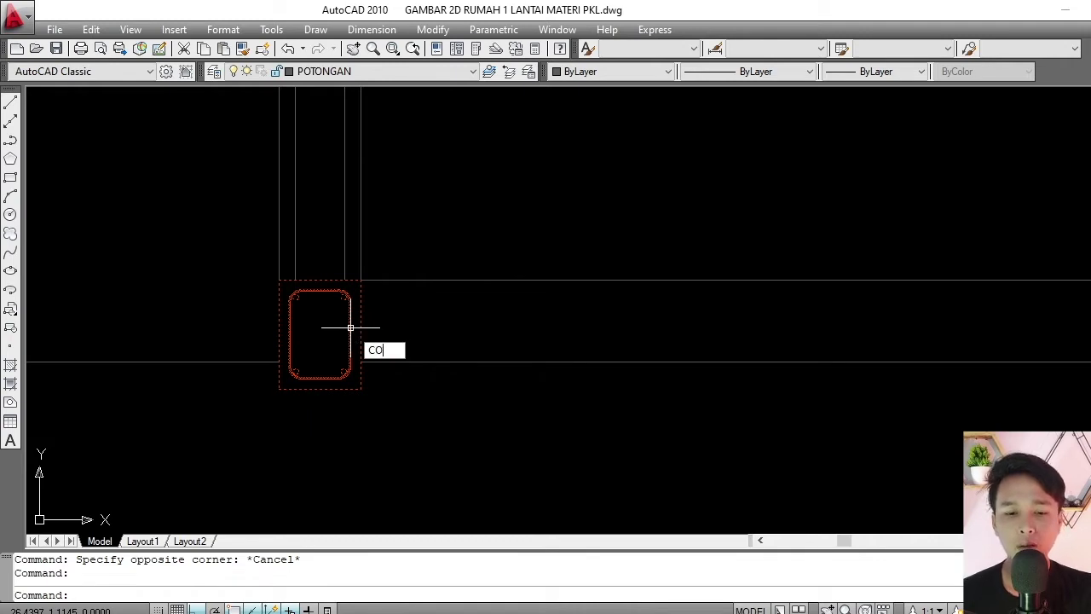
pyautogui.write('co')
pyautogui.press('Return')
pyautogui.click(360, 171)
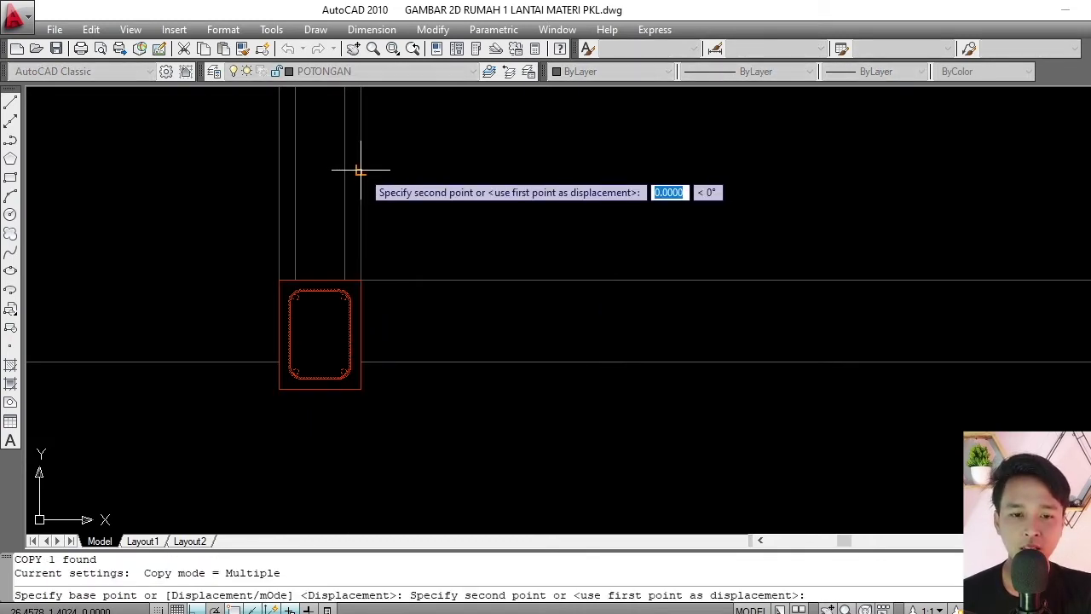
pyautogui.scroll(-5, 357, 167)
pyautogui.scroll(3, 460, 182)
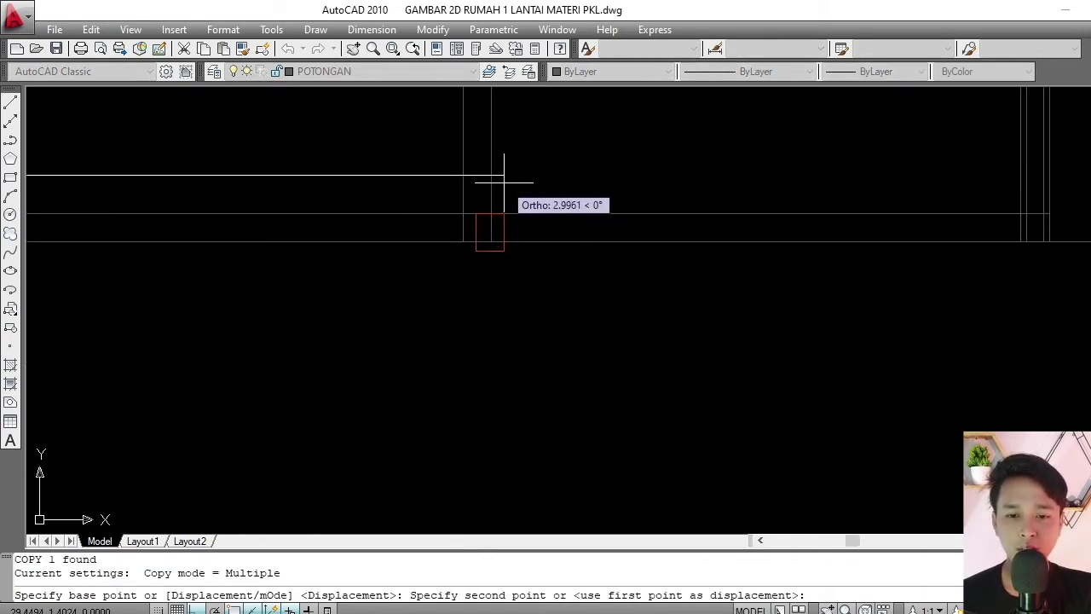
pyautogui.click(490, 175)
# Place another copy of the sloof block at the base of the right wall and finish copying.
pyautogui.scroll(-3, 523, 195)
pyautogui.scroll(5, 711, 183)
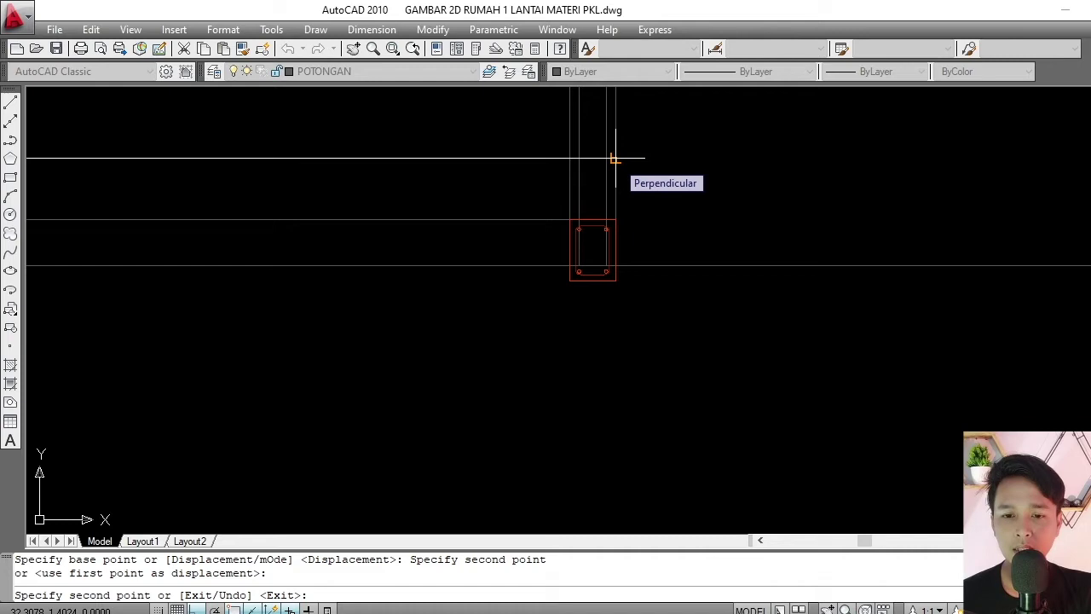
pyautogui.click(614, 158)
pyautogui.press('Return')
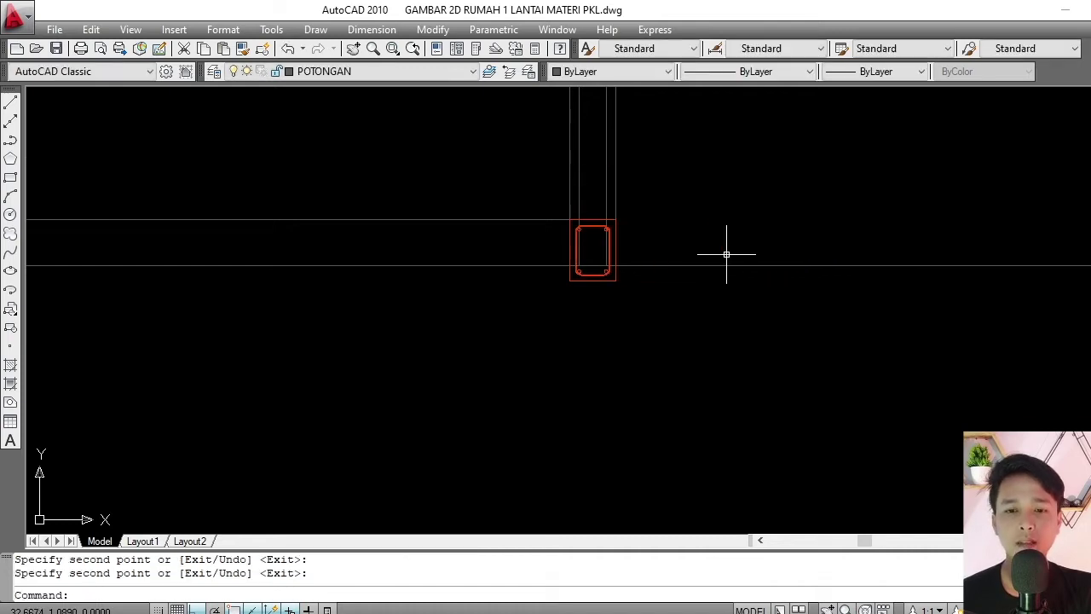
# Trim the lower horizontal line inside the middle wall's sloof, using the block's outer rectangle as the cutting edge.
pyautogui.scroll(-3, 565, 267)
pyautogui.scroll(3, 480, 259)
pyautogui.scroll(5, 517, 264)
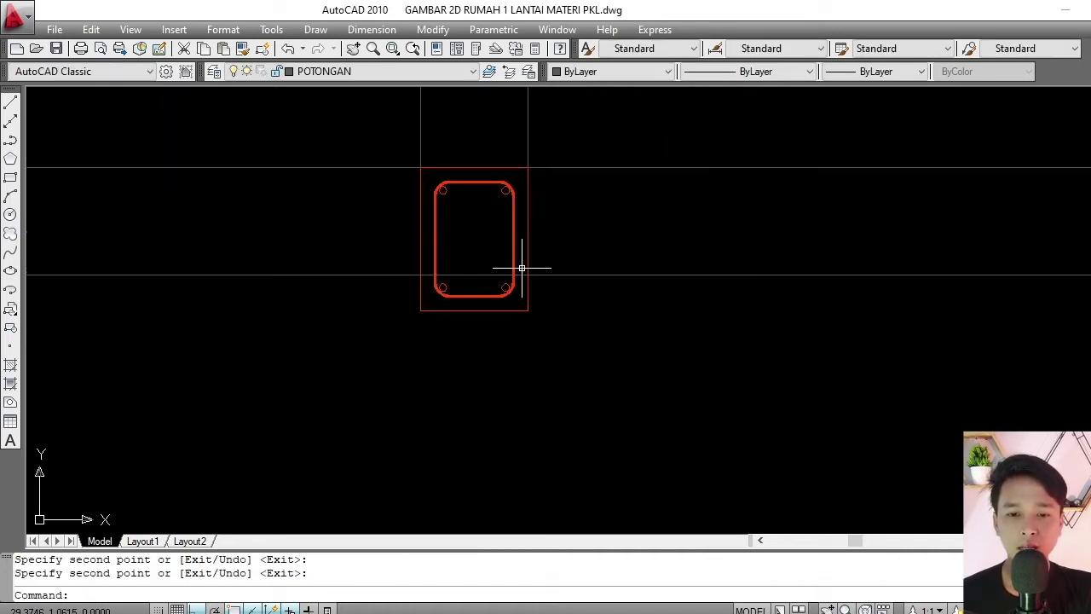
pyautogui.click(534, 258)
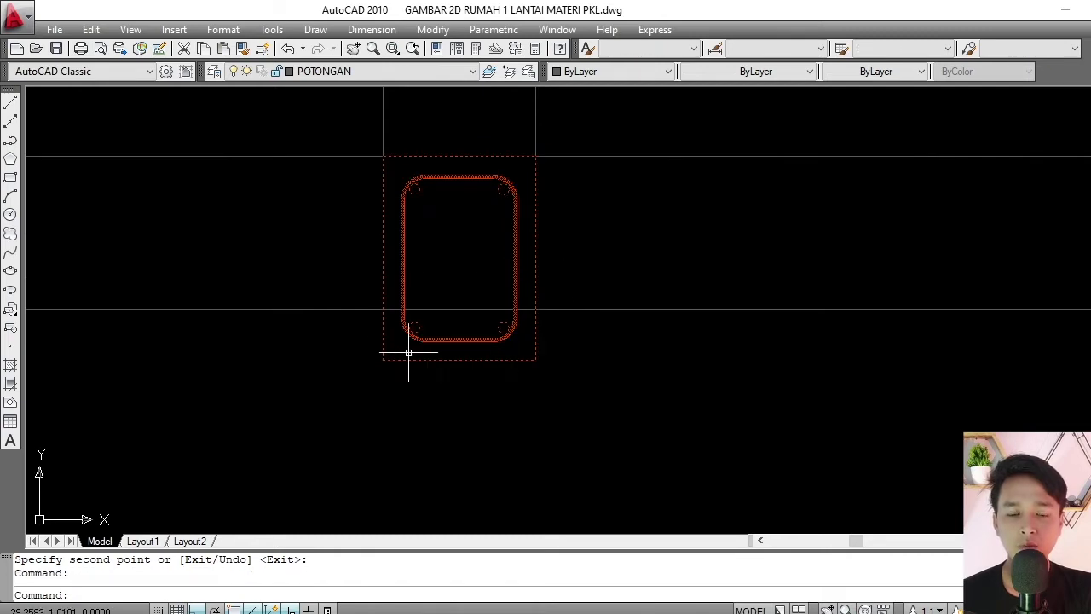
pyautogui.press('Escape')
pyautogui.press('Escape')
pyautogui.write('TR')
pyautogui.press('Return')
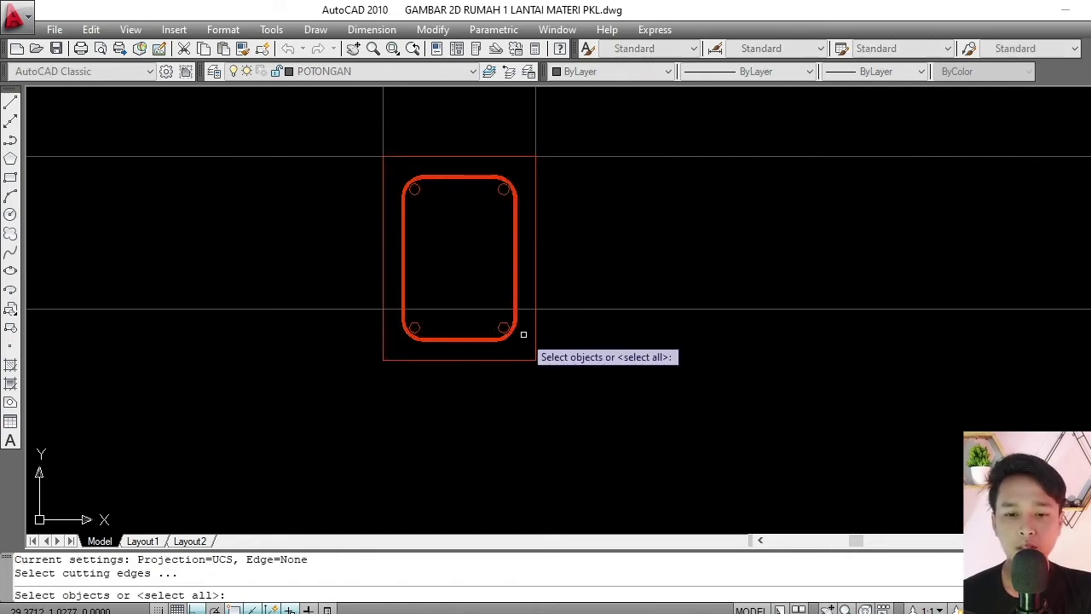
pyautogui.click(535, 320)
pyautogui.click(535, 320)
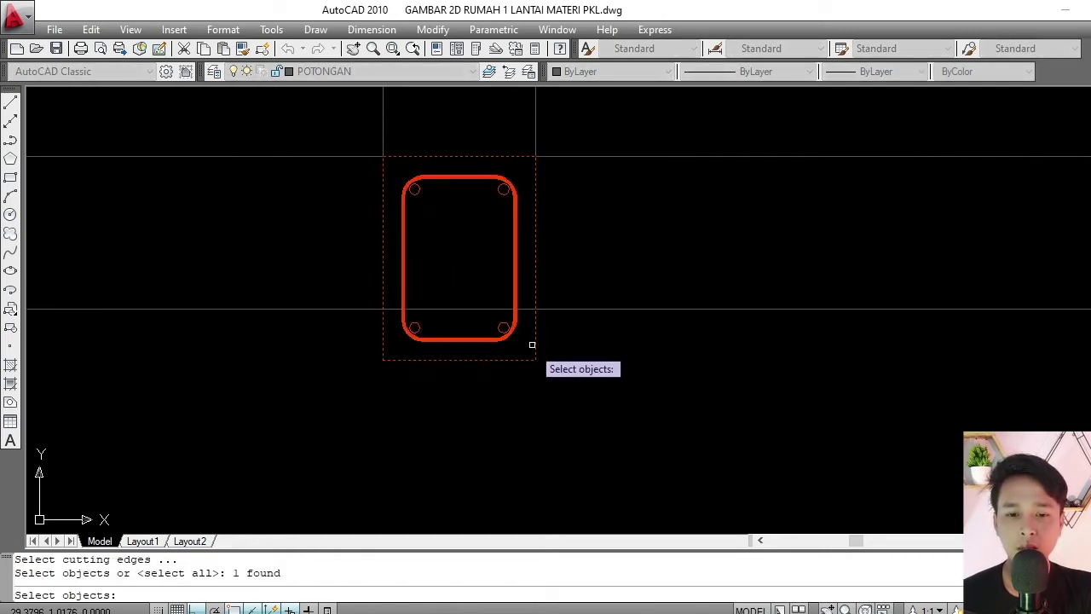
pyautogui.press('Return')
pyautogui.click(466, 309)
pyautogui.press('Return')
# Trim the inner wall lines and the lower horizontal line inside the right wall's sloof, using its outer rectangle as the cutting edge.
pyautogui.scroll(-5, 411, 268)
pyautogui.moveTo(582, 284); pyautogui.dragTo(394, 287, button='middle')
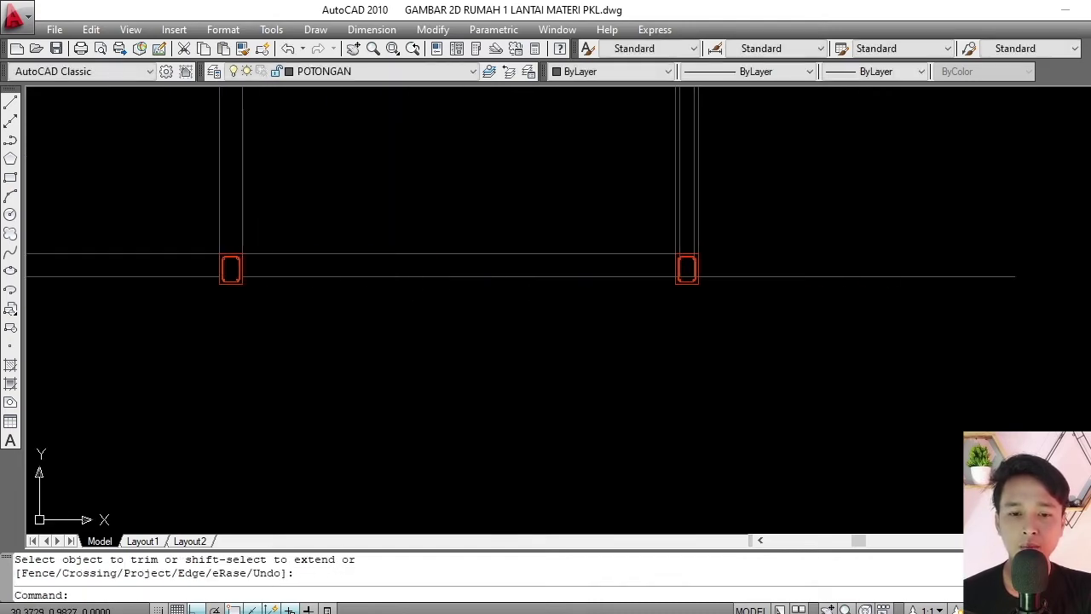
pyautogui.scroll(10, 716, 273)
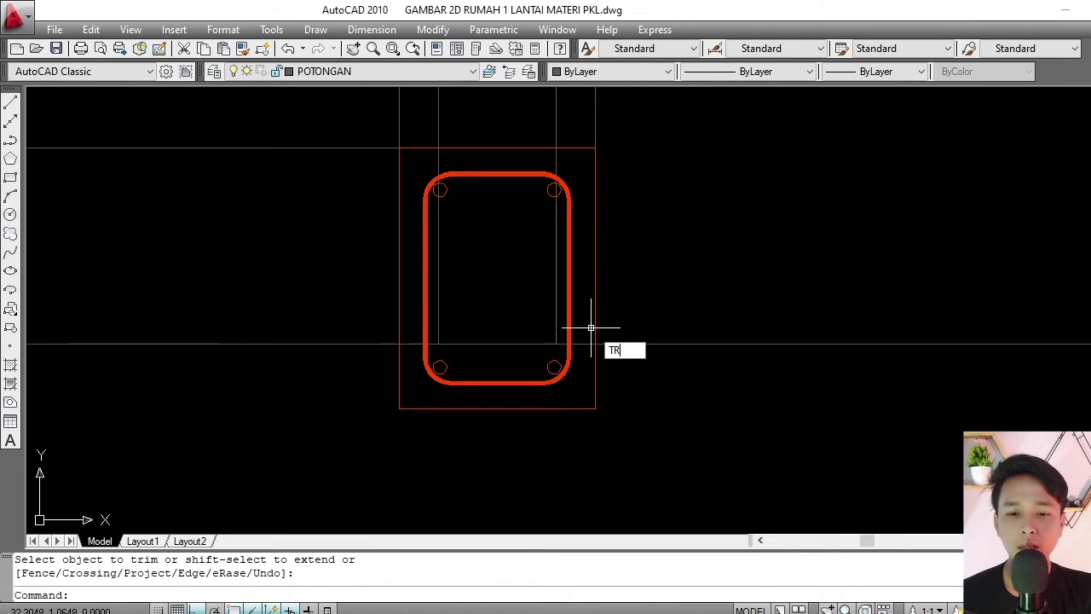
pyautogui.write('TR')
pyautogui.press('Return')
pyautogui.click(597, 312)
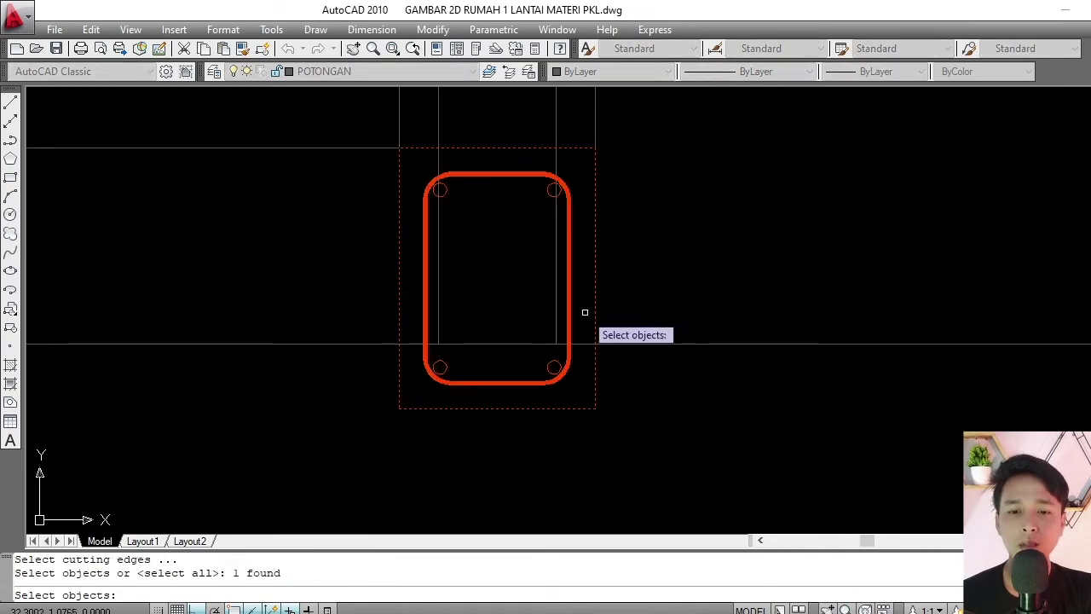
pyautogui.press('Return')
pyautogui.click(567, 159)
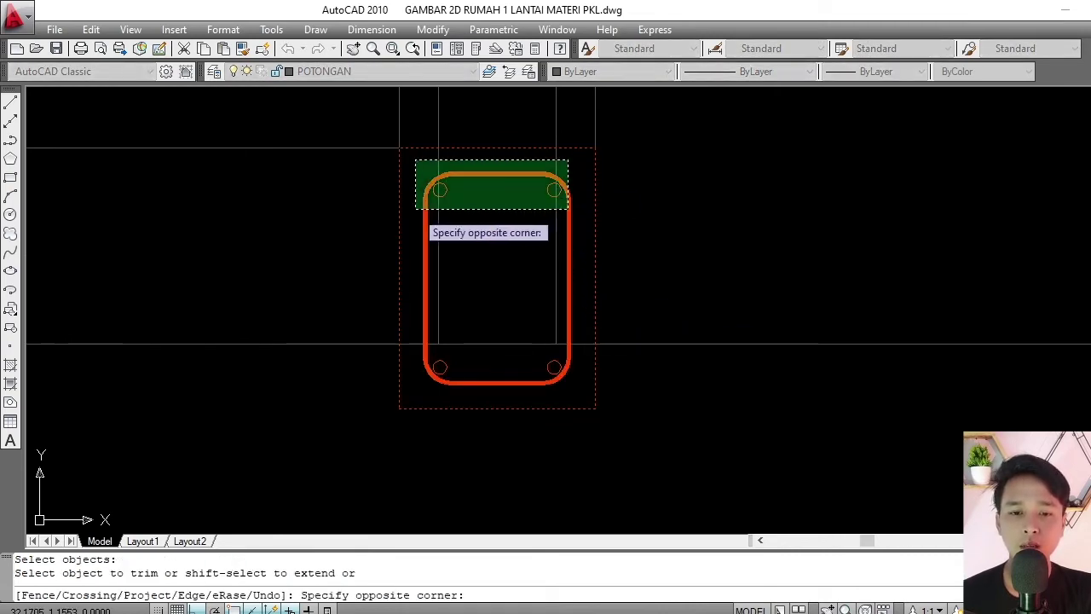
pyautogui.click(415, 209)
pyautogui.press('Return')
pyautogui.scroll(-10, 514, 275)
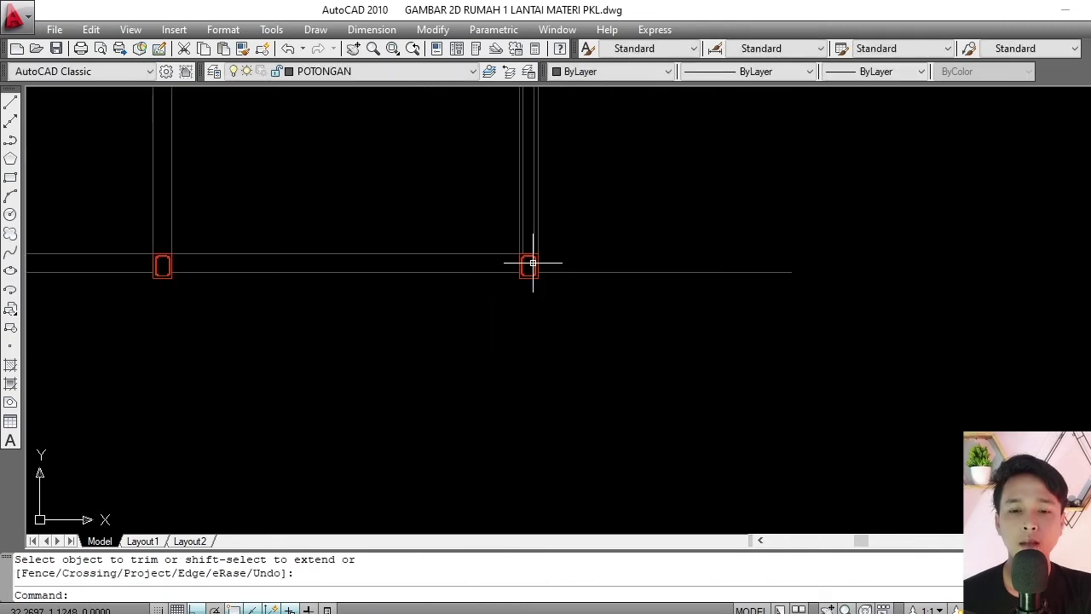
pyautogui.press('Escape')
pyautogui.press('Escape')
# Examine the three sloofs and the horizontal lines connecting them at the base of the house section.
pyautogui.scroll(-5, 533, 265)
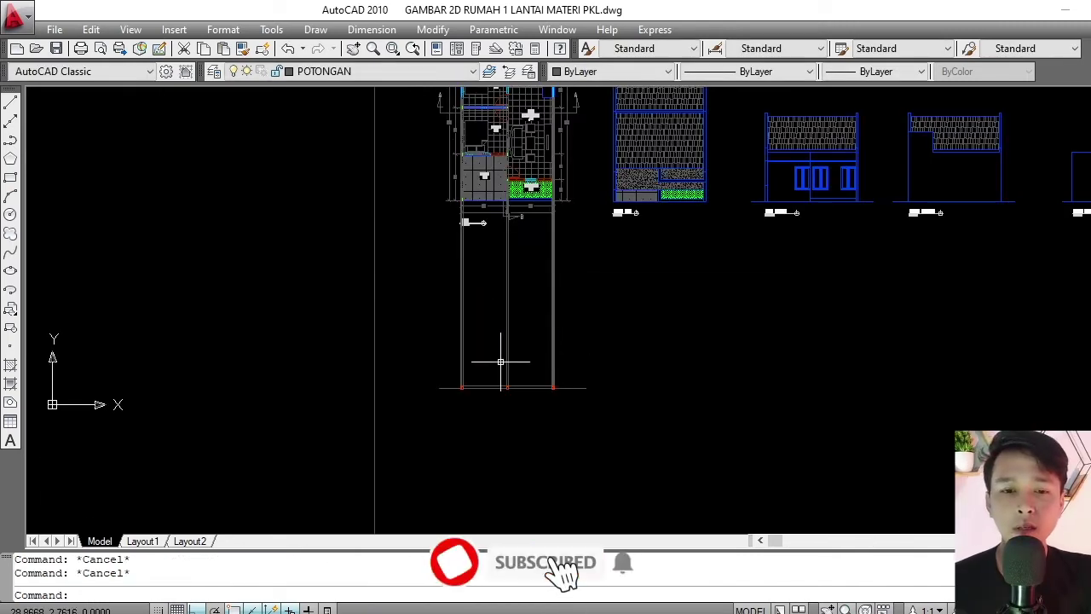
pyautogui.scroll(8, 501, 362)
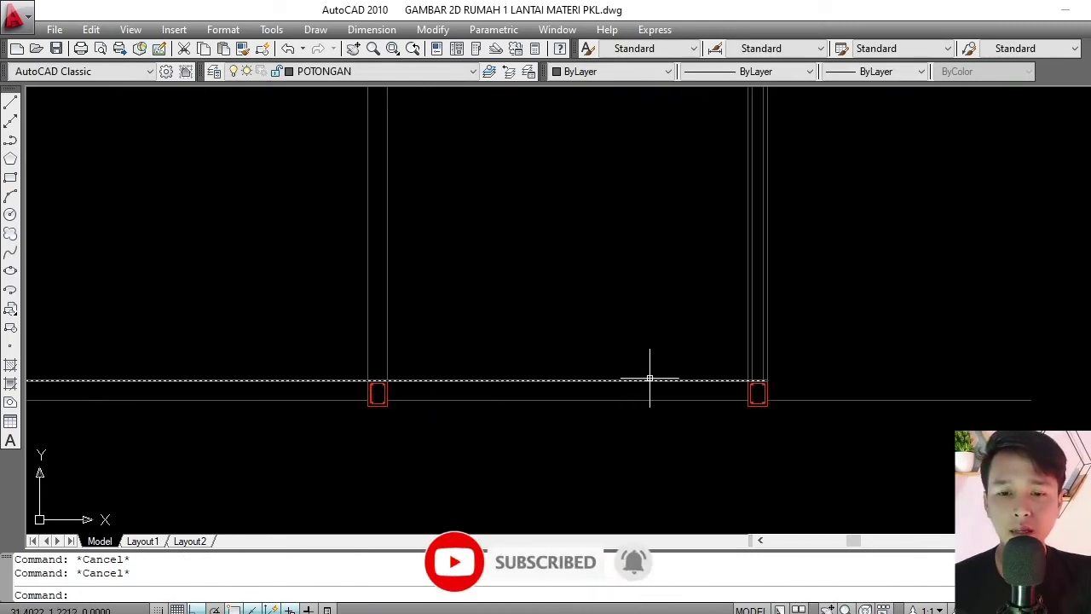
pyautogui.scroll(2, 687, 372)
pyautogui.click(702, 329)
pyautogui.click(878, 432)
pyautogui.press('Escape')
pyautogui.scroll(-8, 514, 345)
pyautogui.scroll(4, 485, 308)
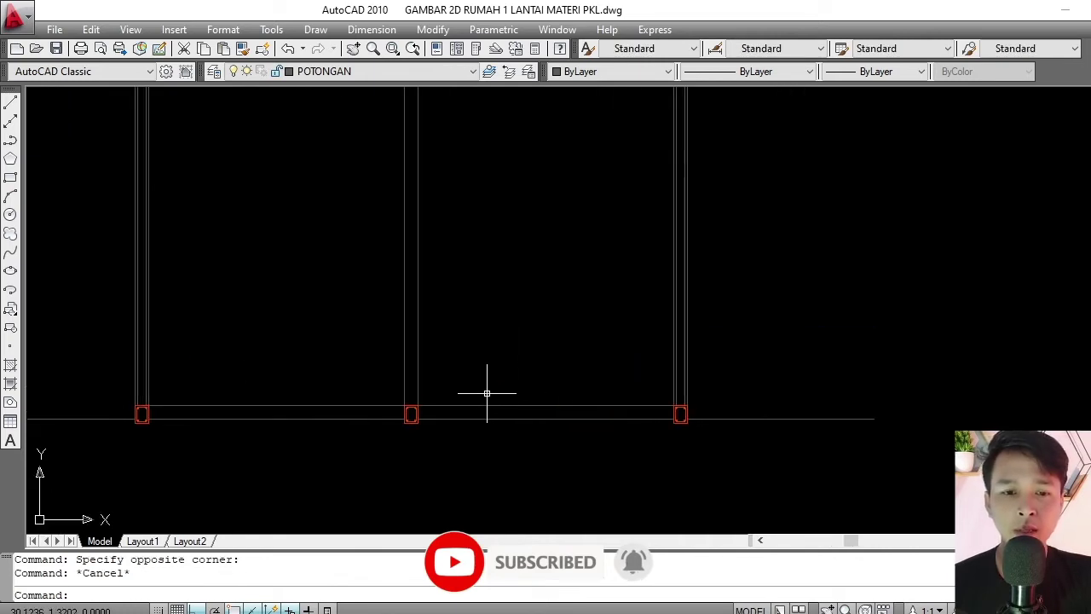
pyautogui.scroll(-4, 530, 386)
pyautogui.scroll(3, 480, 353)
pyautogui.moveTo(520, 352); pyautogui.dragTo(514, 380, button='middle')
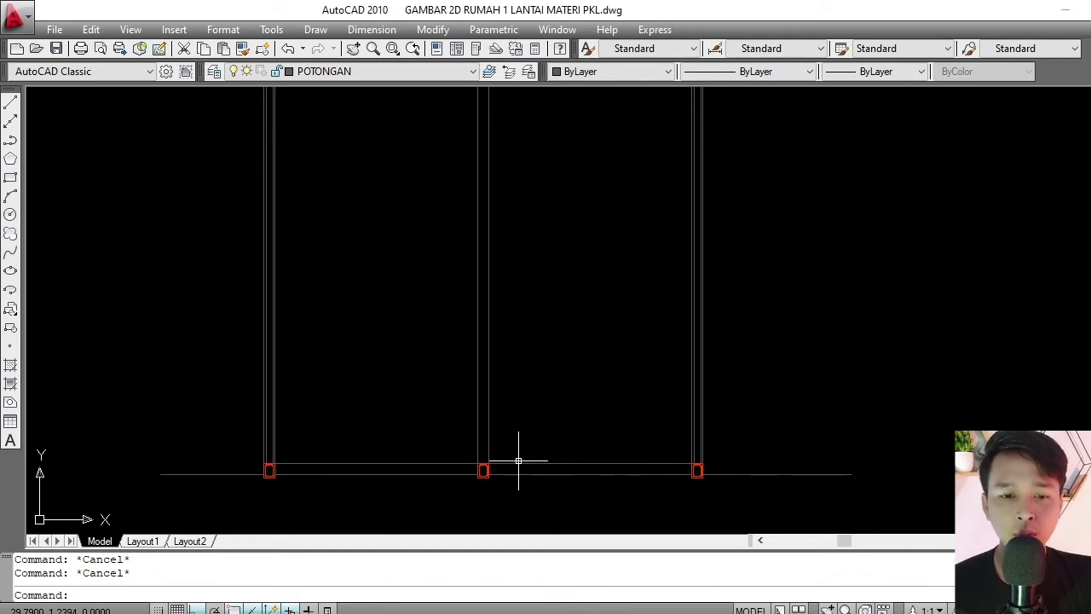
pyautogui.scroll(-4, 559, 404)
pyautogui.moveTo(560, 402)
pyautogui.mouseDown(button='middle')
pyautogui.moveTo(562, 426)
pyautogui.moveTo(560, 359)
pyautogui.mouseUp(button='middle')
pyautogui.press('Escape')
pyautogui.scroll(3, 541, 447)
pyautogui.scroll(3, 600, 438)
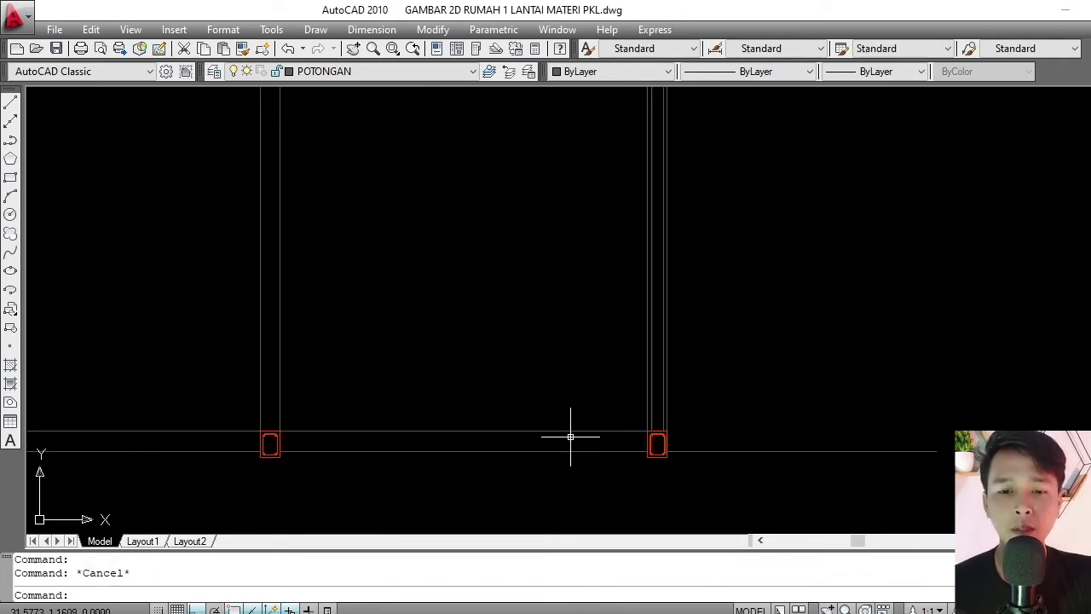
pyautogui.scroll(2, 571, 434)
pyautogui.scroll(-4, 548, 426)
pyautogui.scroll(2, 537, 438)
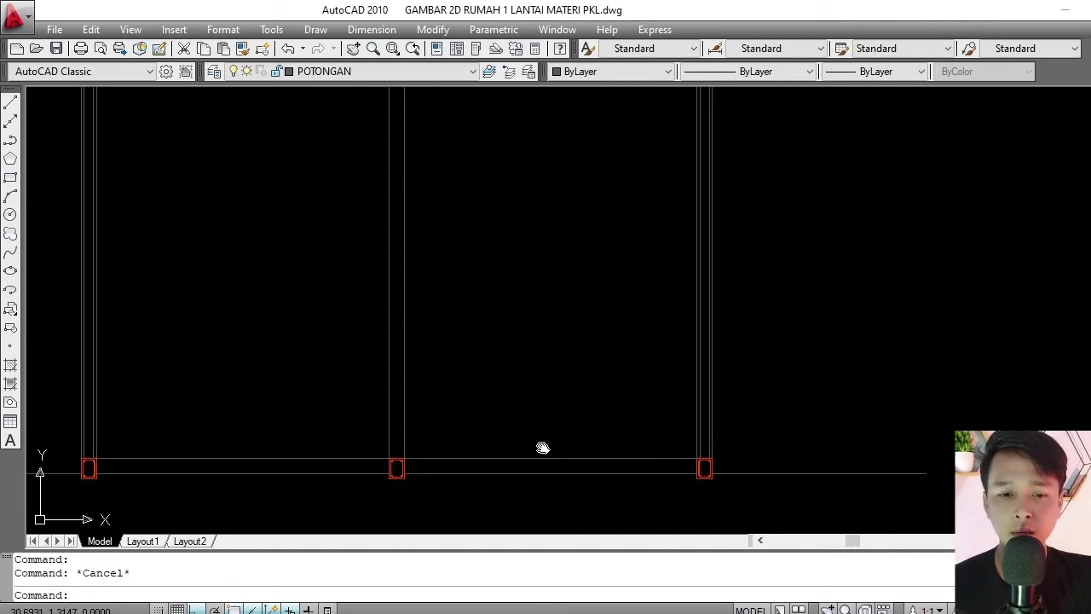
# Highlight the upper horizontal line between the sloofs to check where it runs in relation to the walls and blocks.
pyautogui.moveTo(543, 448); pyautogui.dragTo(570, 442, button='middle')
pyautogui.click(565, 441)
pyautogui.click(543, 458)
pyautogui.press('Escape')
pyautogui.scroll(-2, 545, 456)
pyautogui.moveTo(672, 442); pyautogui.dragTo(609, 442, button='middle')
pyautogui.scroll(3, 609, 442)
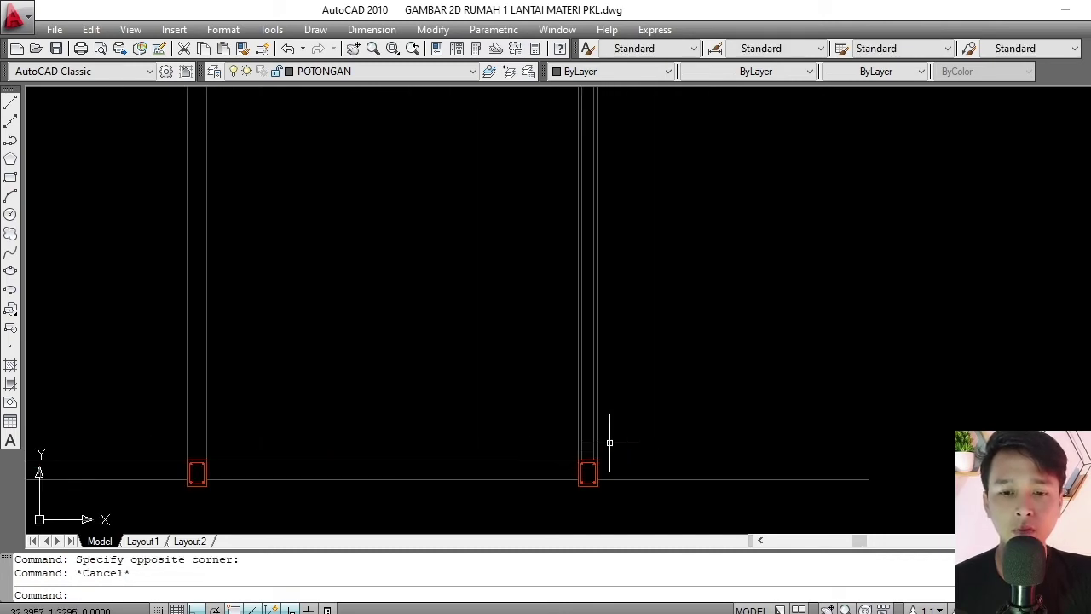
pyautogui.scroll(-3, 528, 434)
pyautogui.moveTo(531, 434); pyautogui.dragTo(599, 443, button='middle')
pyautogui.scroll(5, 596, 447)
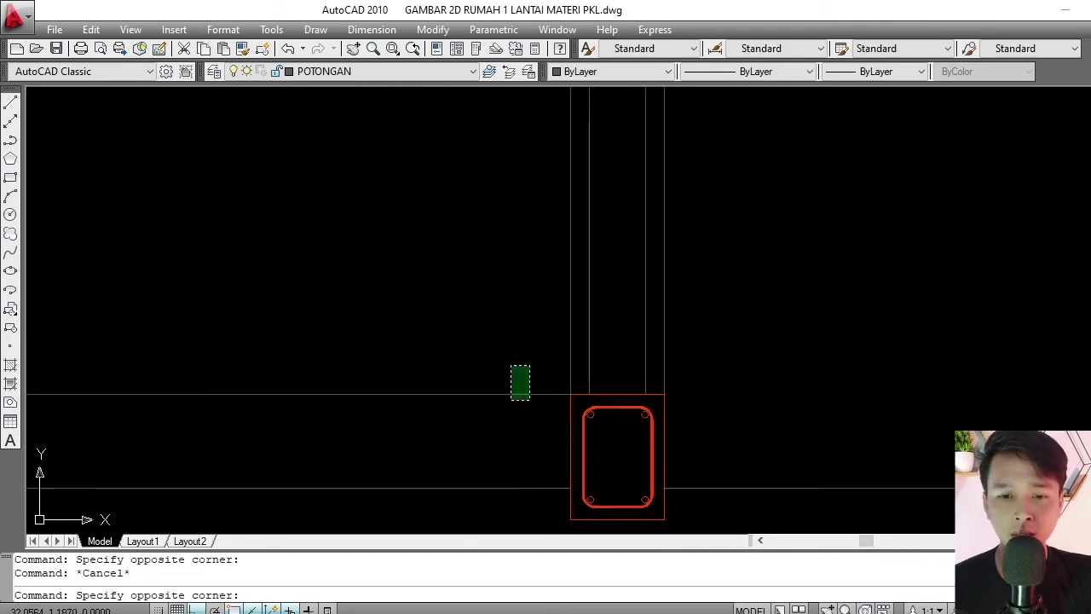
pyautogui.click(510, 400)
pyautogui.press('Escape')
pyautogui.scroll(-7, 605, 417)
pyautogui.scroll(8, 555, 409)
pyautogui.click(557, 390)
pyautogui.click(539, 414)
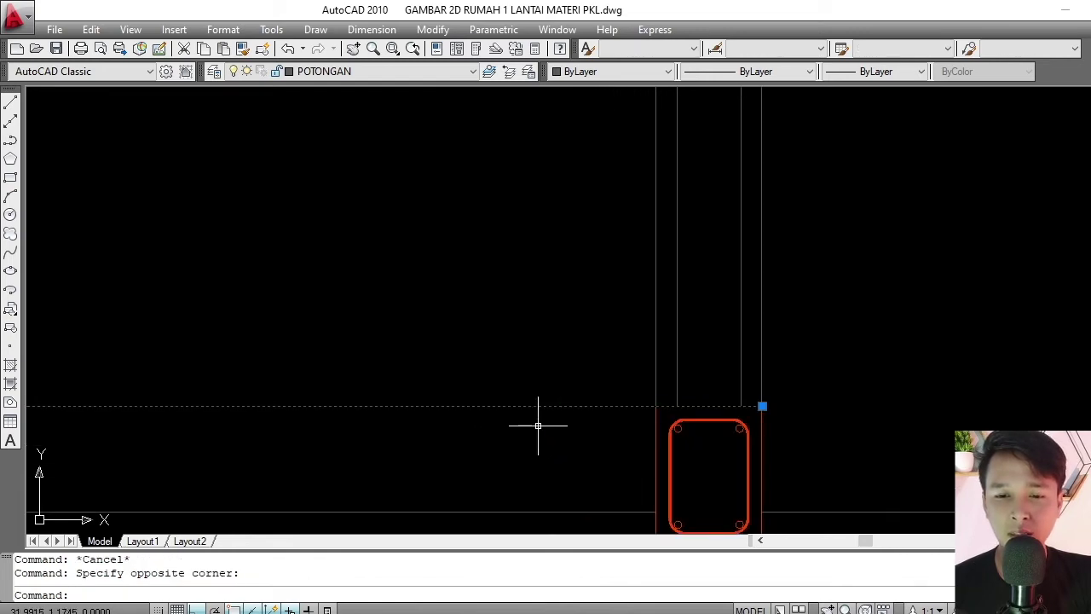
pyautogui.press('Escape')
pyautogui.click(565, 377)
pyautogui.click(536, 415)
pyautogui.scroll(-6, 594, 404)
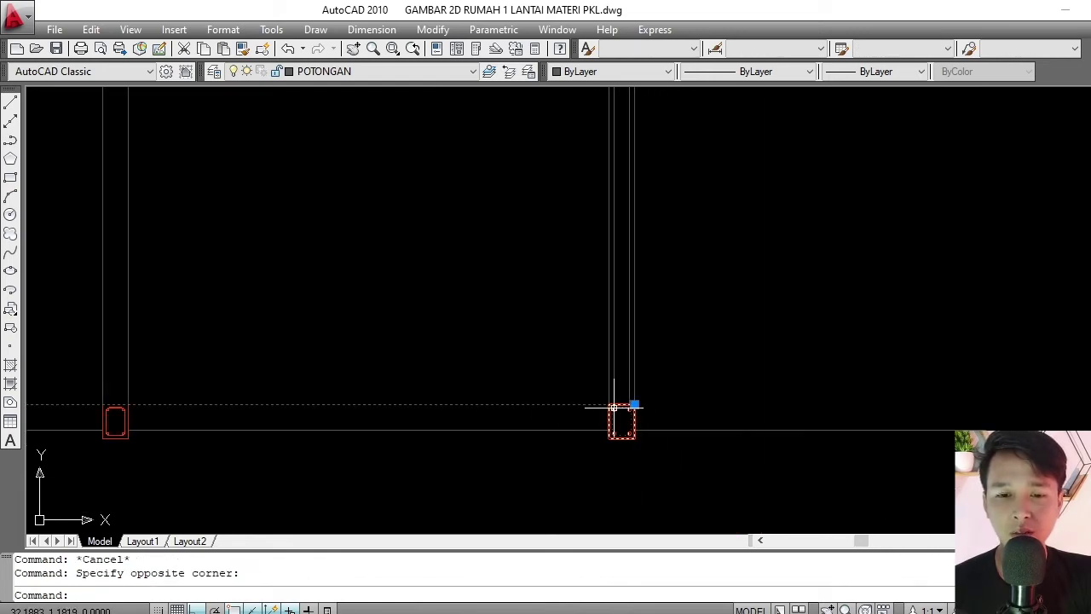
pyautogui.press('Escape')
pyautogui.scroll(-3, 618, 407)
pyautogui.moveTo(543, 404); pyautogui.dragTo(574, 440, button='middle')
pyautogui.click(578, 453)
pyautogui.click(545, 416)
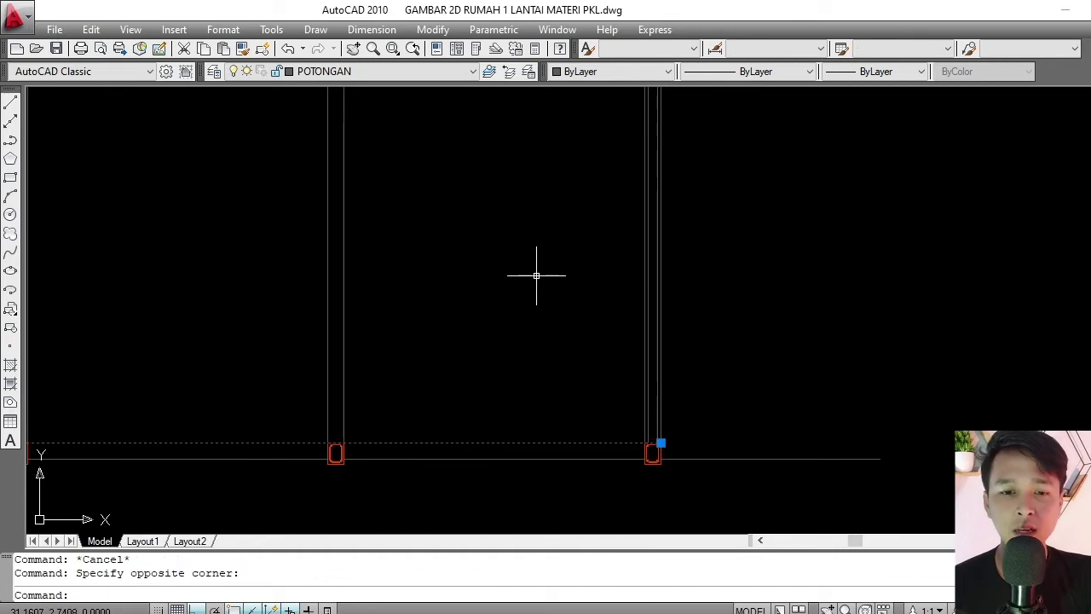
pyautogui.press('Escape')
pyautogui.scroll(-4, 555, 363)
pyautogui.scroll(2, 519, 389)
pyautogui.moveTo(556, 390); pyautogui.dragTo(545, 397, button='middle')
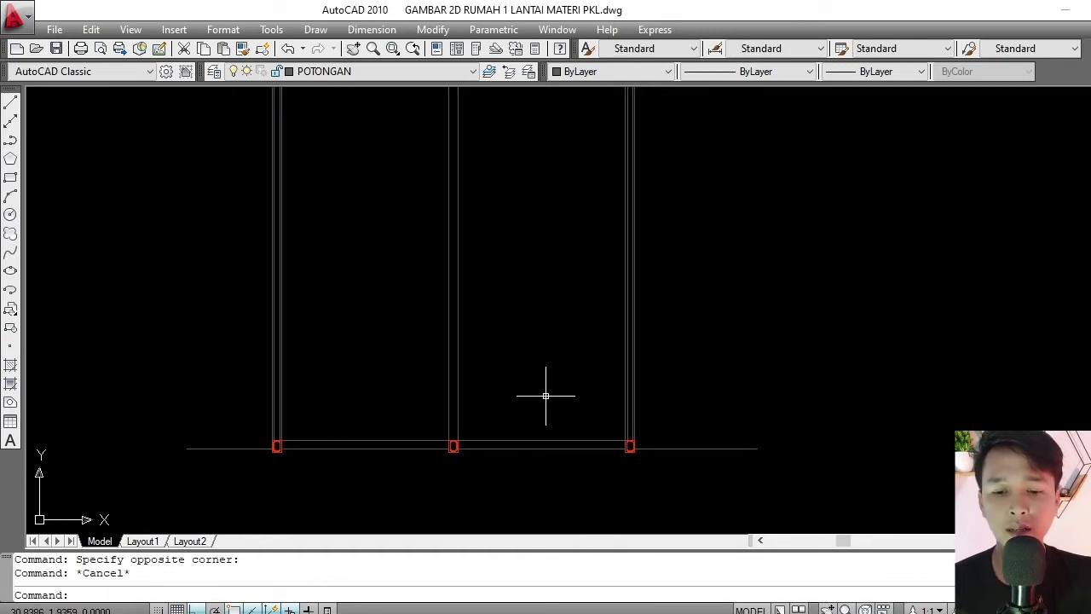
# Offset the horizontal line at the top of the sloofs upward by 3.
pyautogui.press('Return')
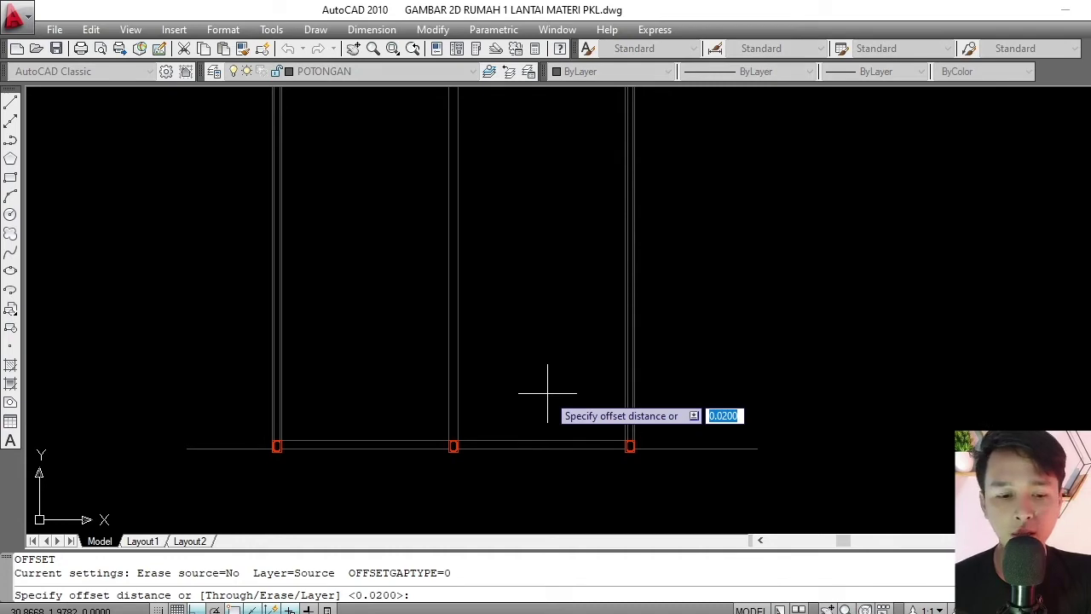
pyautogui.press('Return')
pyautogui.click(536, 446)
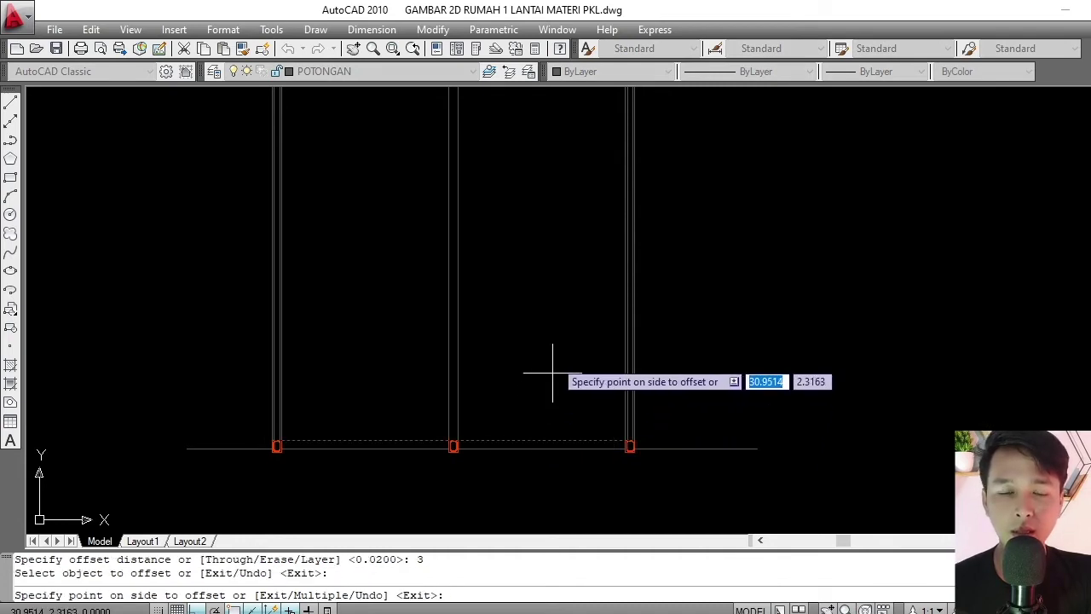
pyautogui.click(557, 338)
pyautogui.press('Return')
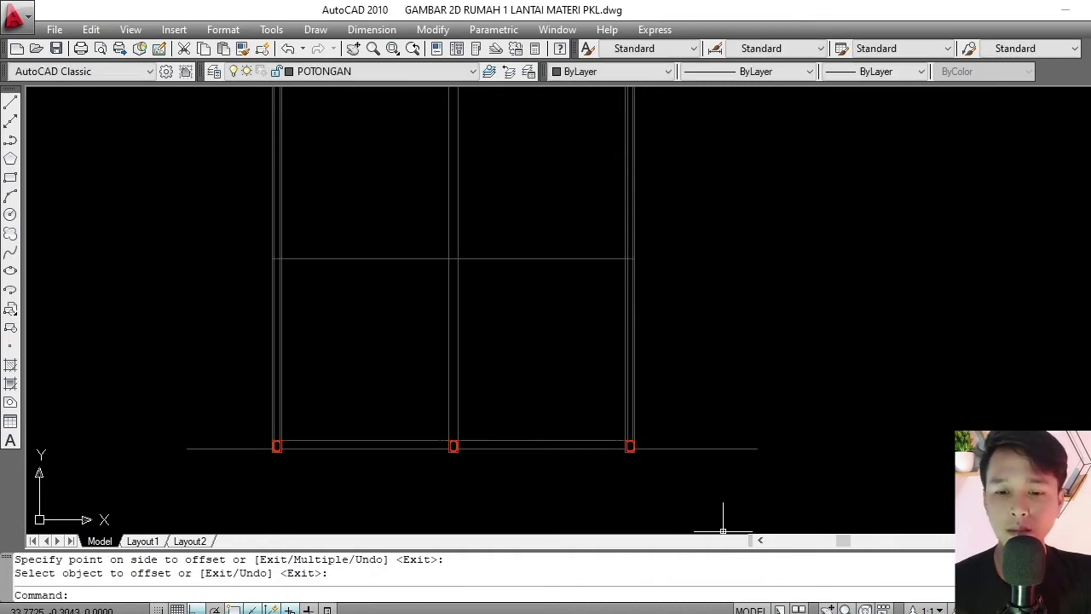
pyautogui.click(723, 612)
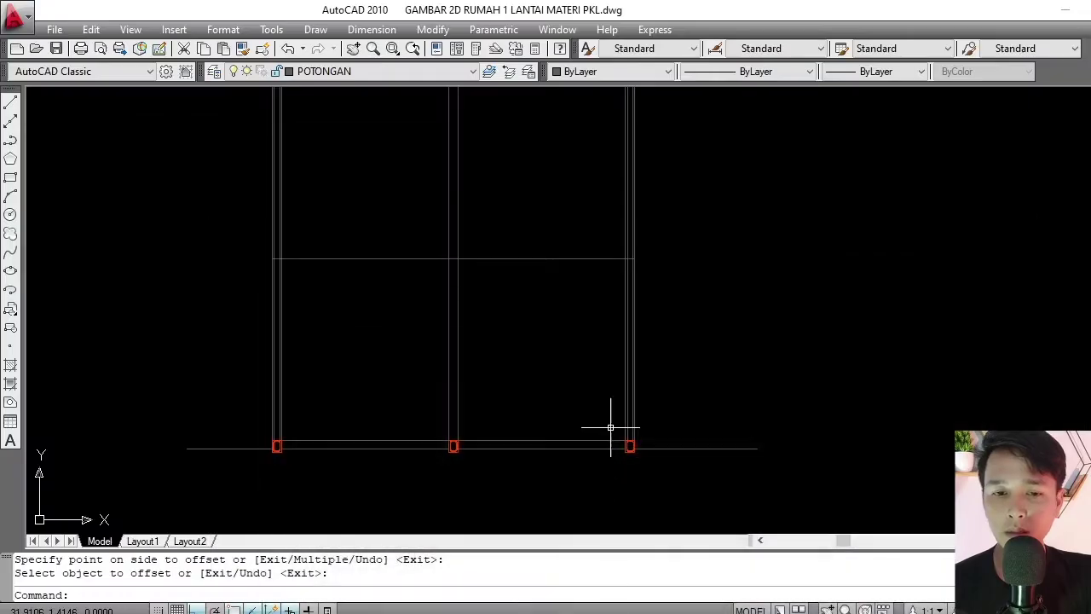
pyautogui.press('Escape')
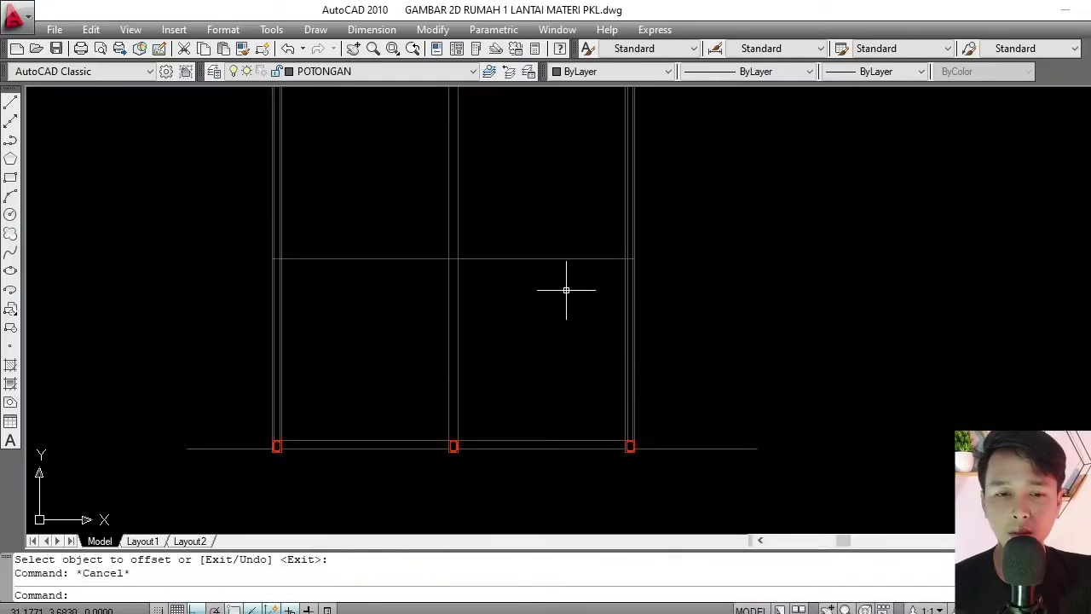
# Copy the three sloof blocks vertically so their tops align with the offset line above.
pyautogui.moveTo(550, 262); pyautogui.dragTo(557, 282, button='middle')
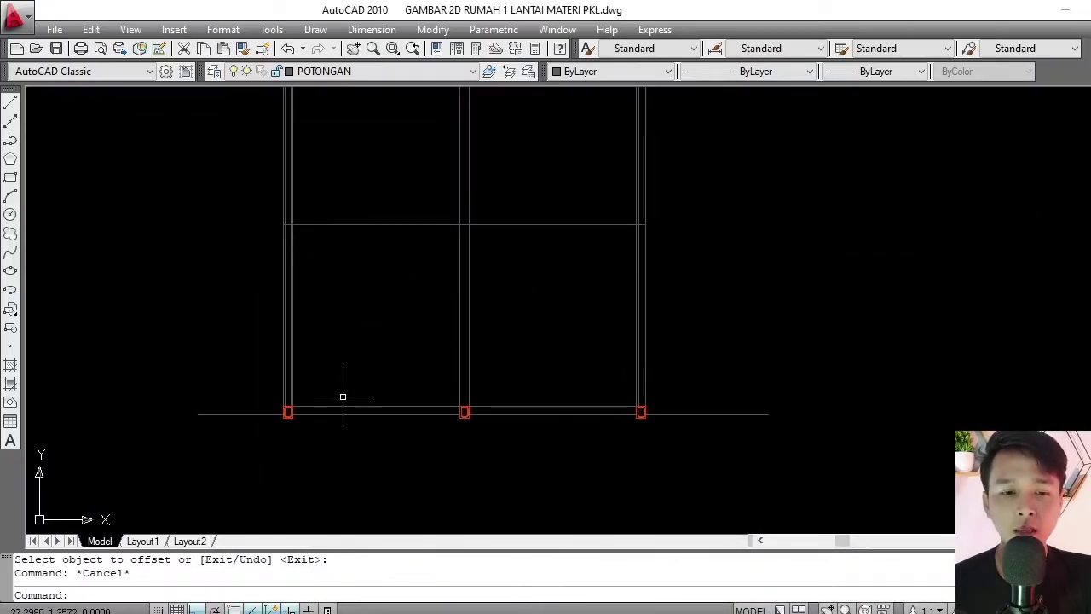
pyautogui.scroll(2, 349, 392)
pyautogui.click(225, 413)
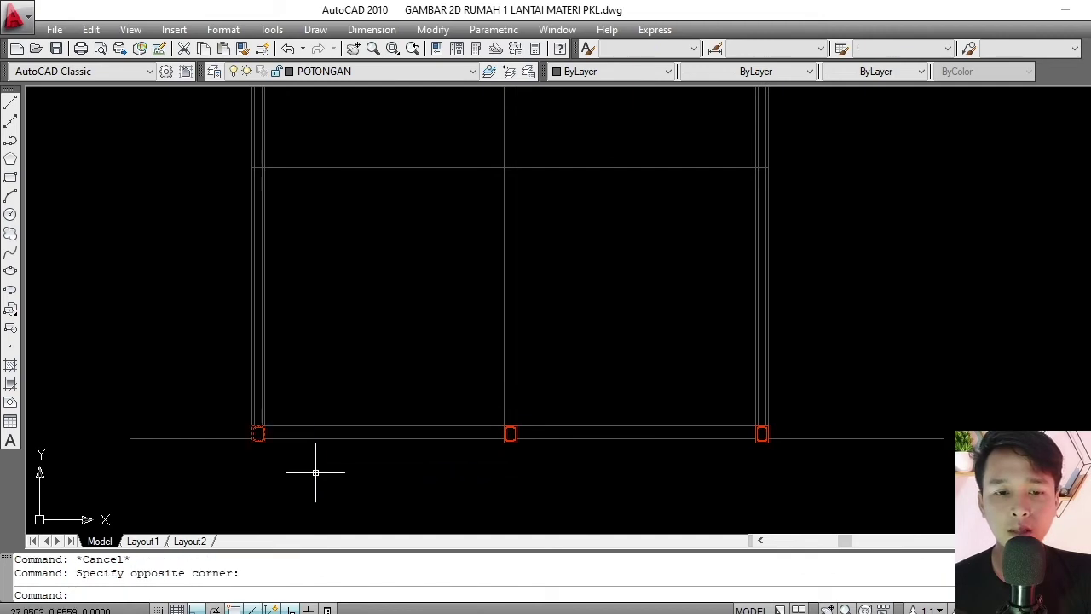
pyautogui.click(519, 460)
pyautogui.click(771, 476)
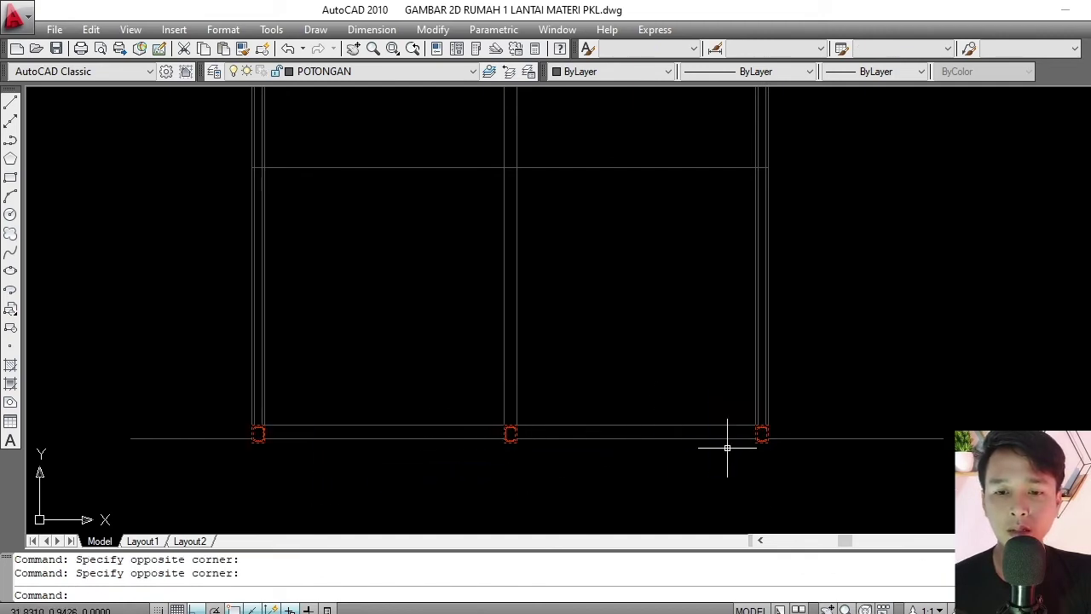
pyautogui.moveTo(585, 391); pyautogui.dragTo(567, 398, button='middle')
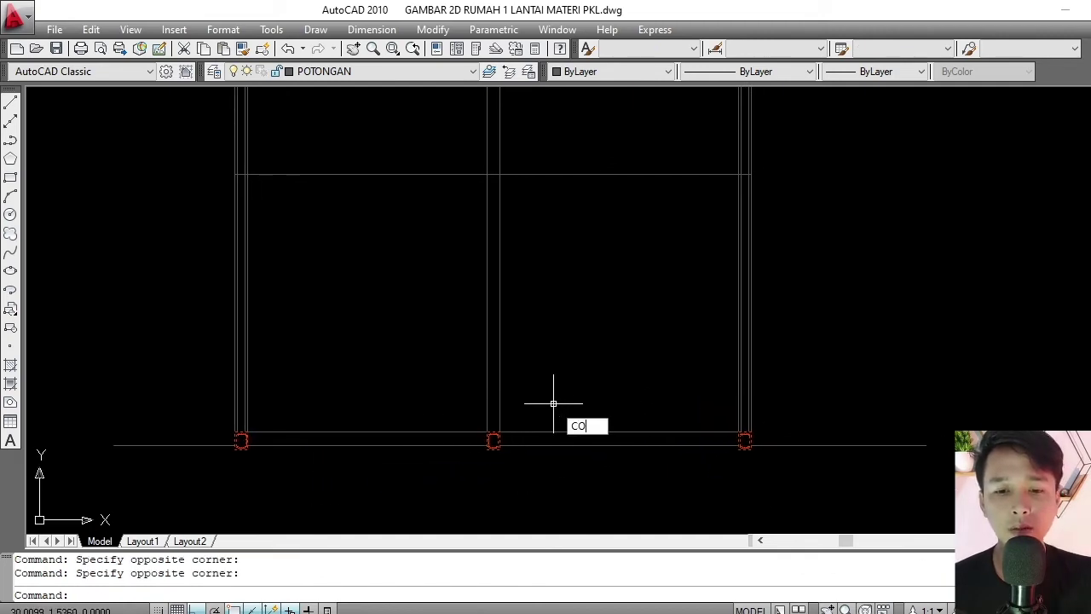
pyautogui.write('CO')
pyautogui.press('Return')
pyautogui.click(561, 431)
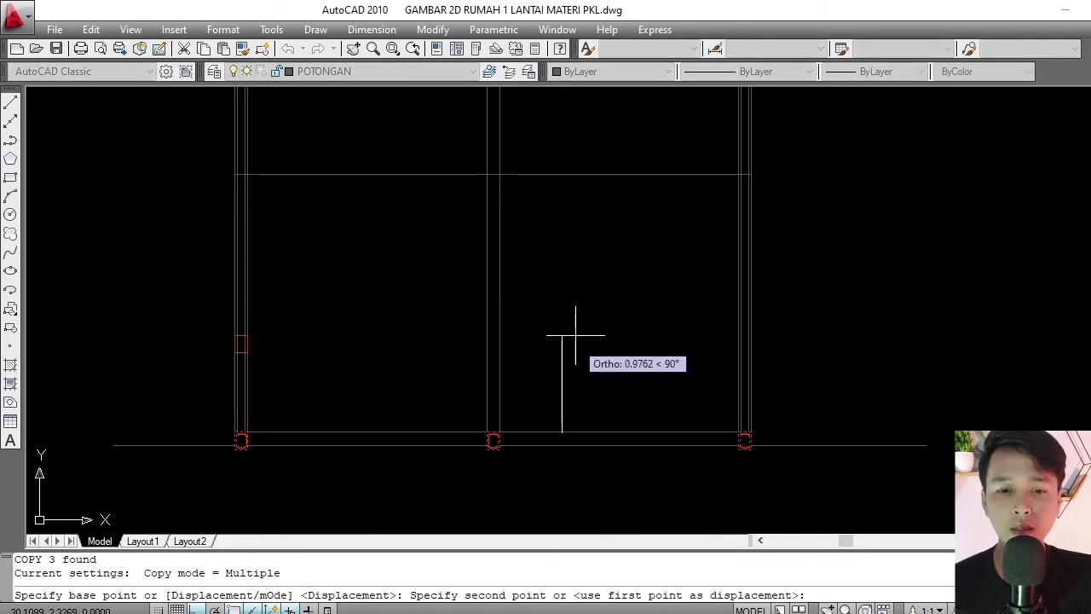
pyautogui.click(562, 174)
pyautogui.press('Escape')
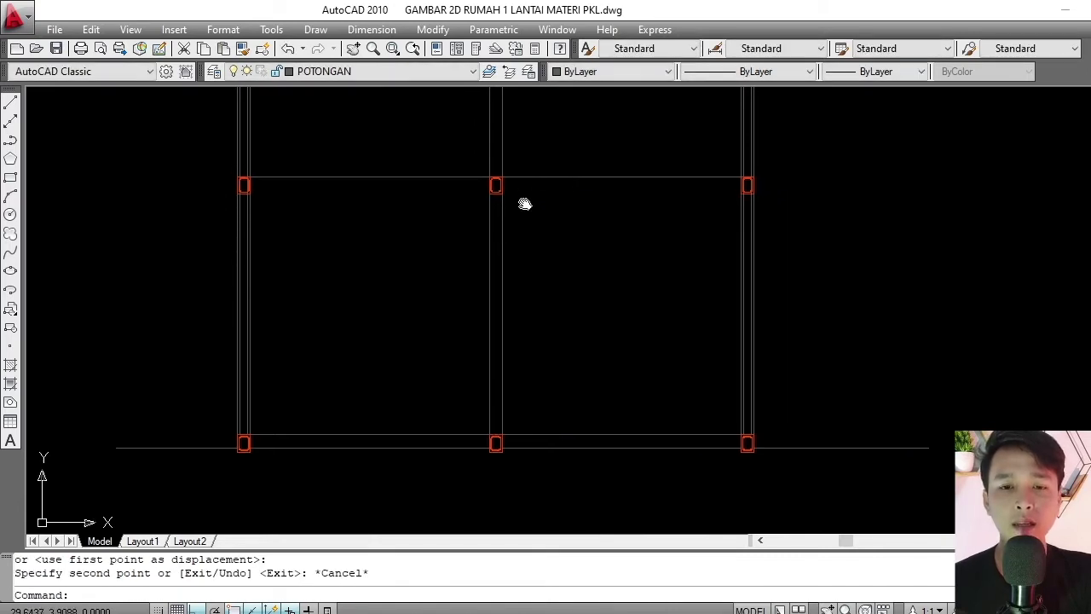
pyautogui.moveTo(375, 307); pyautogui.dragTo(377, 317, button='middle')
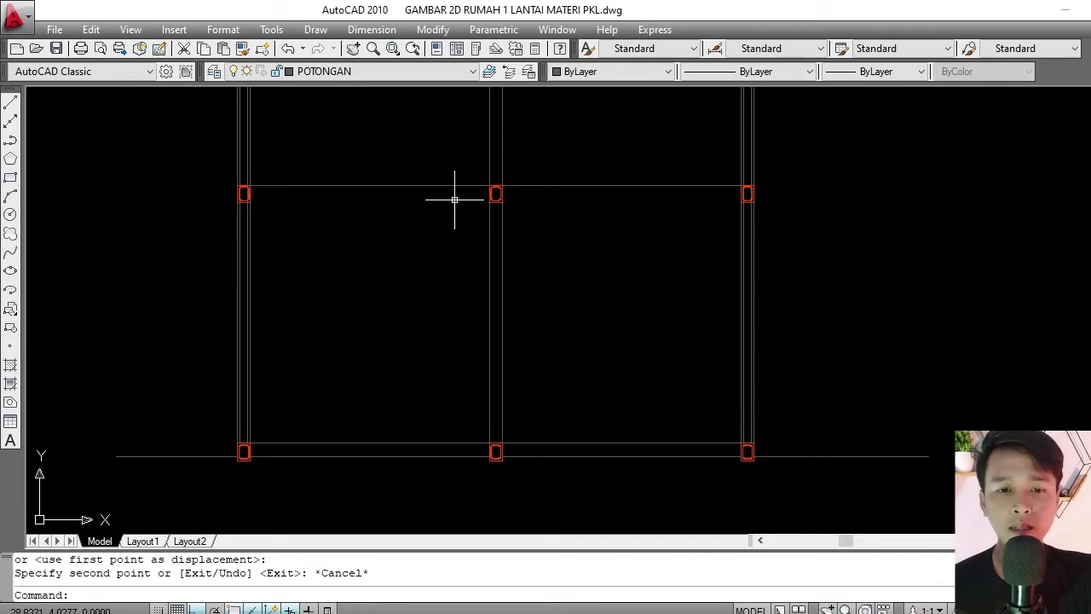
pyautogui.moveTo(328, 195); pyautogui.dragTo(353, 213, button='middle')
pyautogui.scroll(1, 353, 212)
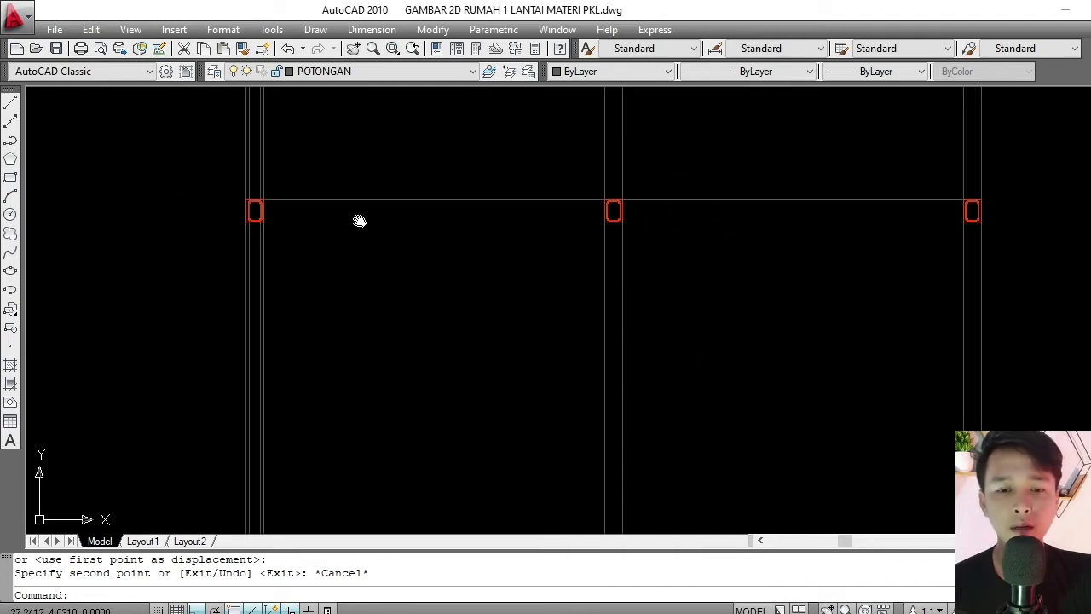
pyautogui.write('PL')
pyautogui.press('Return')
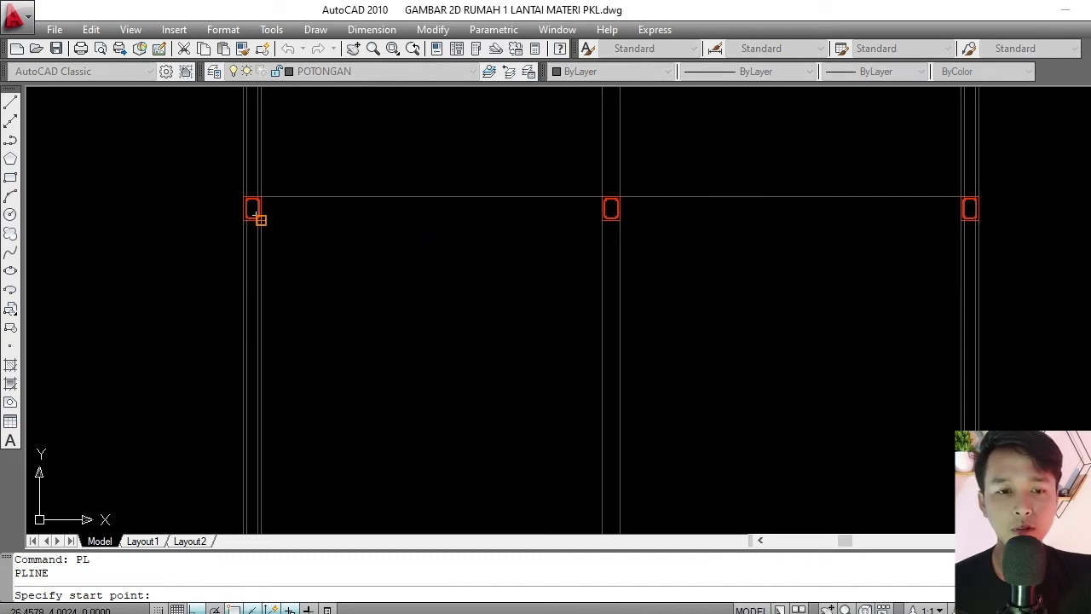
pyautogui.click(260, 218)
pyautogui.press('Escape')
# Copy the upper horizontal line from the top to the bottom edge of the upper blocks.
pyautogui.click(707, 171)
pyautogui.click(668, 228)
pyautogui.moveTo(647, 221); pyautogui.dragTo(623, 219, button='middle')
pyautogui.write('co')
pyautogui.press('Return')
pyautogui.scroll(3, 609, 194)
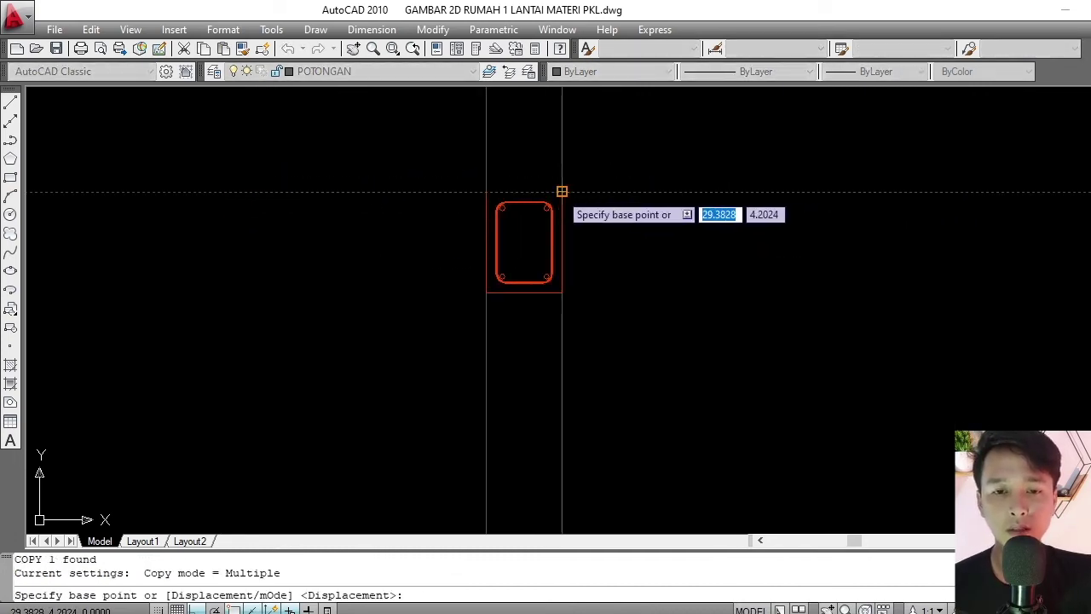
pyautogui.click(562, 194)
pyautogui.press('Return')
pyautogui.press('Escape')
pyautogui.scroll(-7, 569, 276)
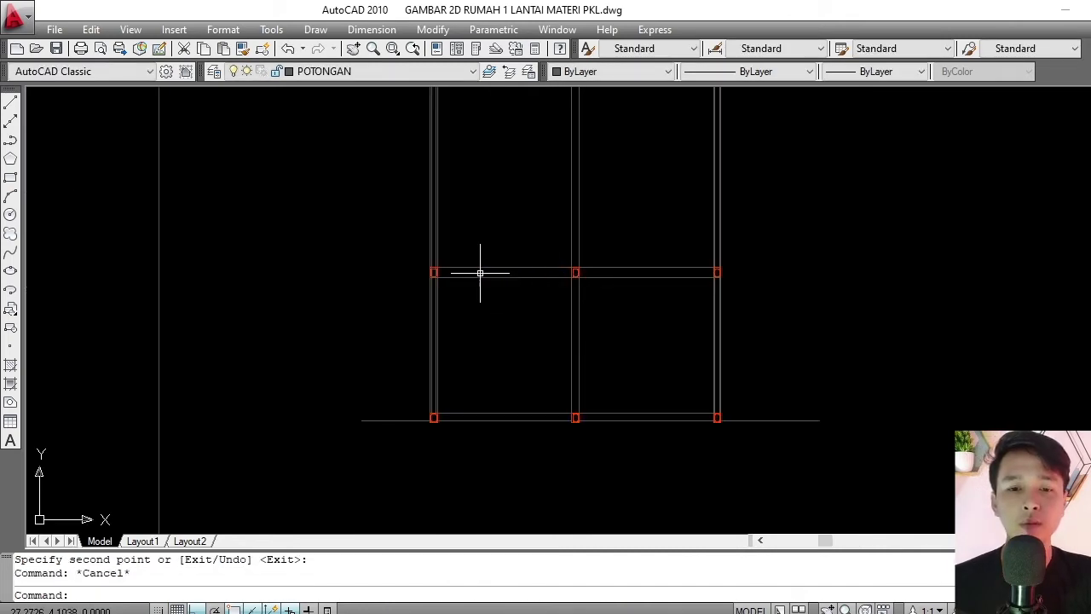
# Compare how the wall lines meet the upper block and the sloof below it on the left wall.
pyautogui.scroll(6, 453, 274)
pyautogui.scroll(2, 392, 249)
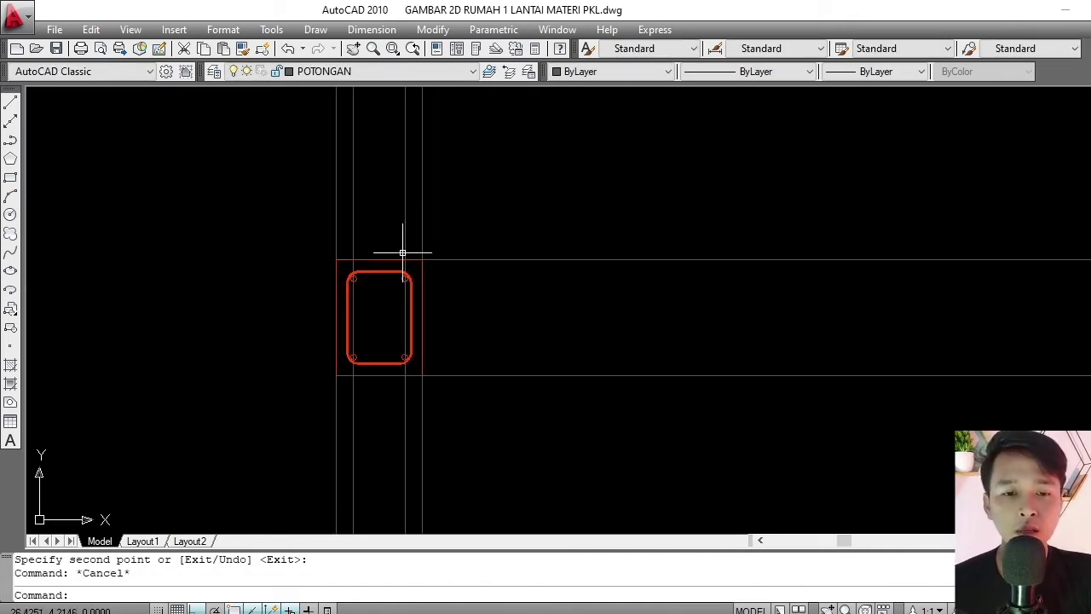
pyautogui.scroll(-7, 418, 273)
pyautogui.scroll(6, 417, 323)
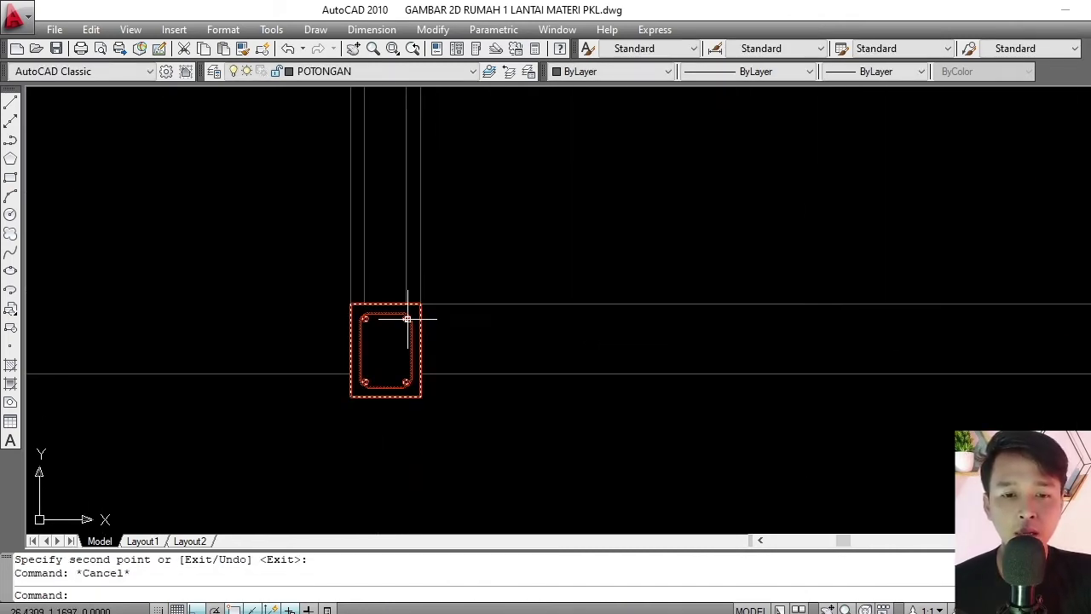
pyautogui.scroll(-5, 424, 280)
pyautogui.scroll(-4, 422, 412)
pyautogui.scroll(11, 417, 287)
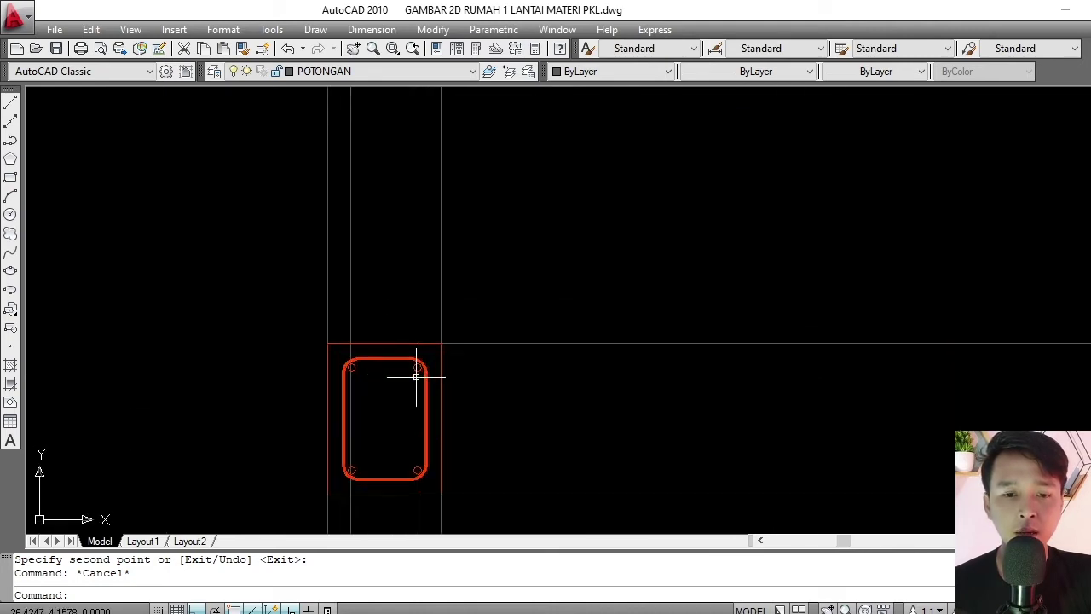
# Trim the wall lines running through the upper block on the left wall, using the block's outline as the cutting edge.
pyautogui.moveTo(426, 351); pyautogui.dragTo(477, 214, button='middle')
pyautogui.scroll(3, 454, 282)
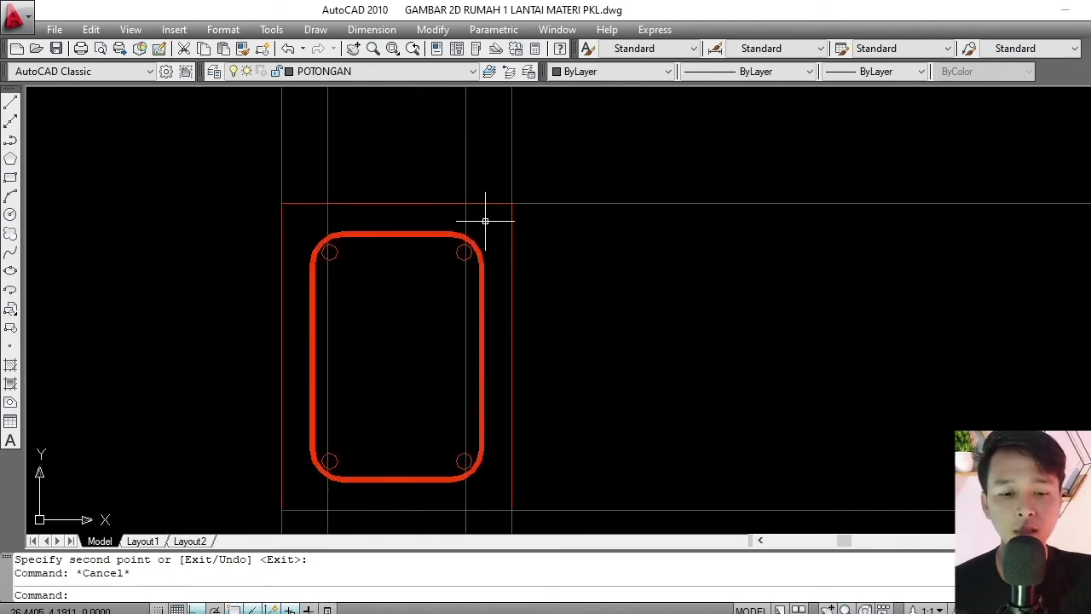
pyautogui.press('Return')
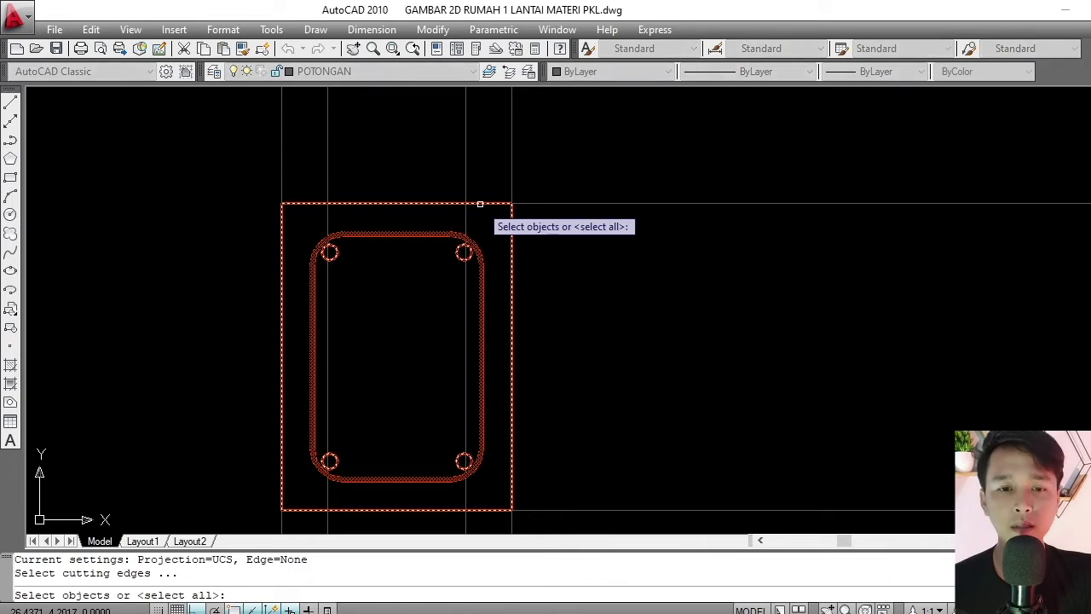
pyautogui.press('Escape')
pyautogui.press('Escape')
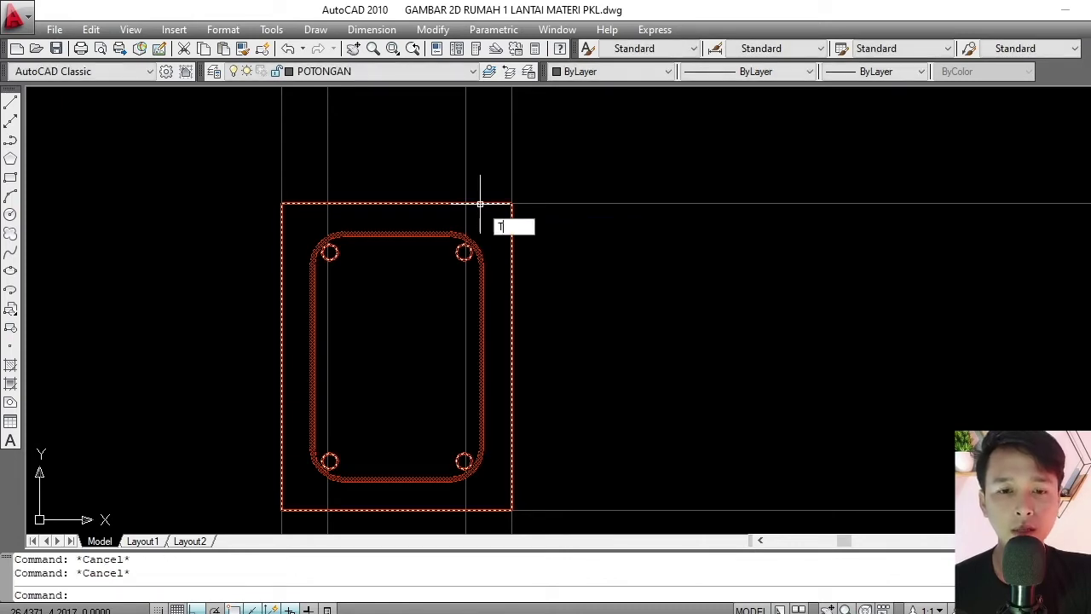
pyautogui.write('TR')
pyautogui.press('Return')
pyautogui.click(480, 204)
pyautogui.press('Return')
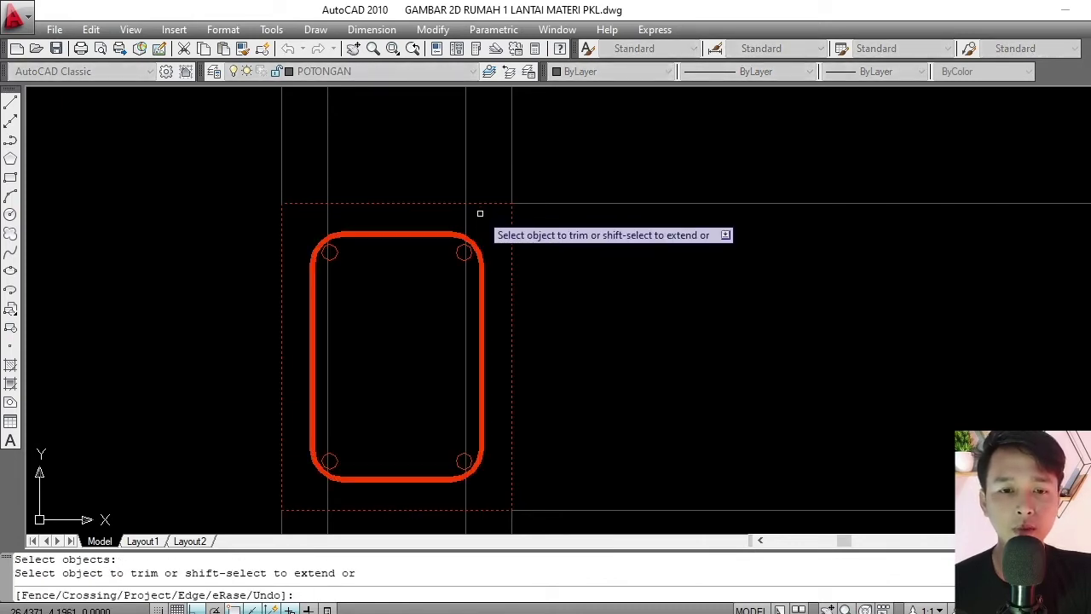
pyautogui.click(479, 213)
pyautogui.click(329, 285)
pyautogui.press('Return')
pyautogui.scroll(-5, 329, 286)
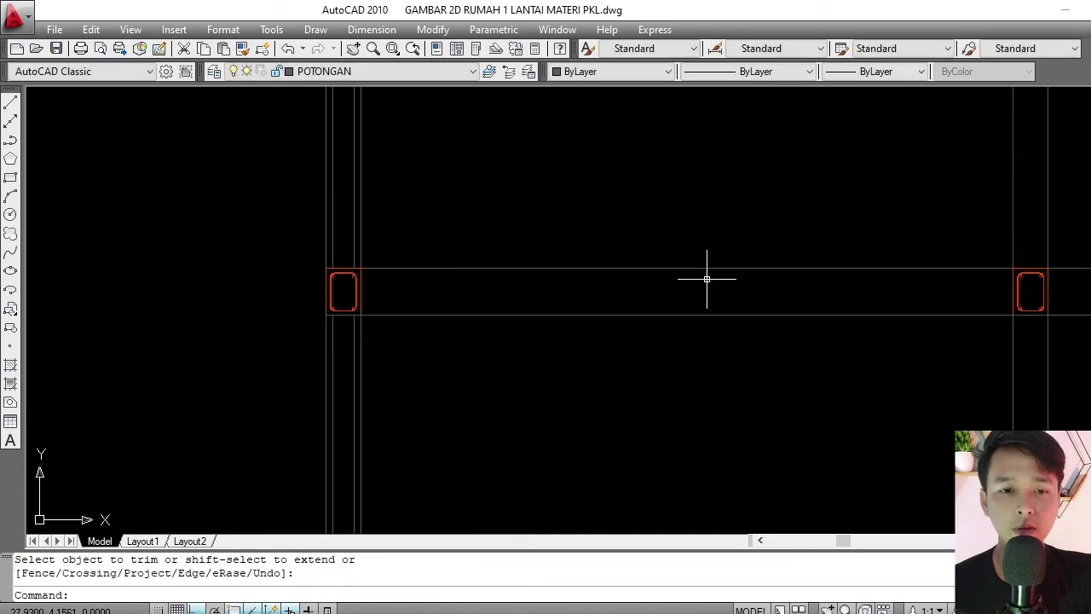
# Trim the wall lines running through the upper block on the right wall, using the block's outline as the cutting edge.
pyautogui.moveTo(707, 275); pyautogui.dragTo(531, 231, button='middle')
pyautogui.scroll(-3, 545, 243)
pyautogui.scroll(3, 523, 244)
pyautogui.scroll(3, 505, 237)
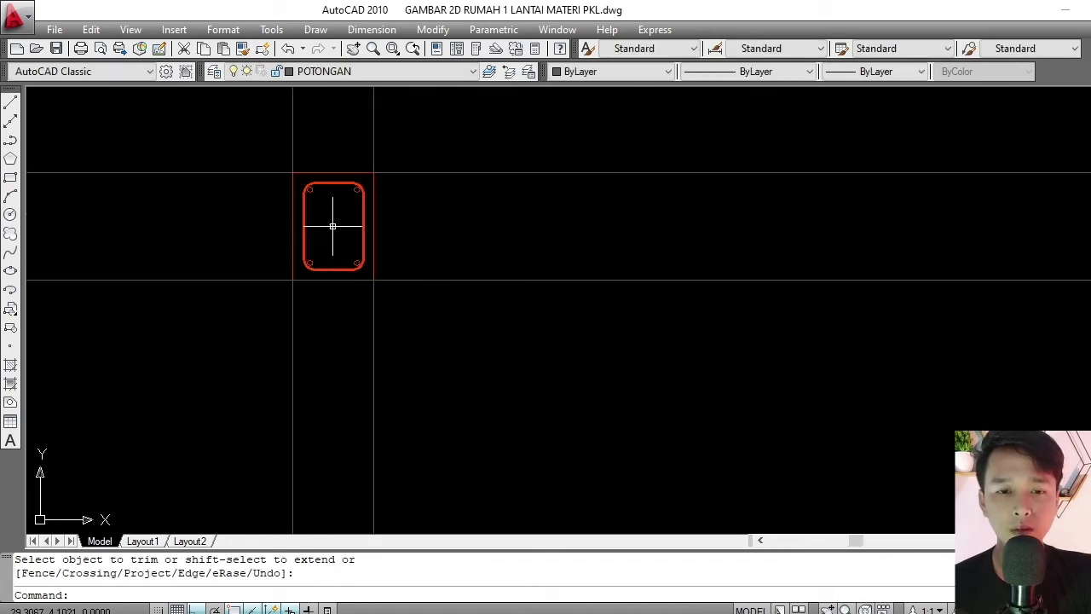
pyautogui.scroll(-4, 336, 223)
pyautogui.moveTo(777, 222); pyautogui.dragTo(639, 220, button='middle')
pyautogui.scroll(6, 638, 220)
pyautogui.moveTo(491, 218); pyautogui.dragTo(613, 201, button='middle')
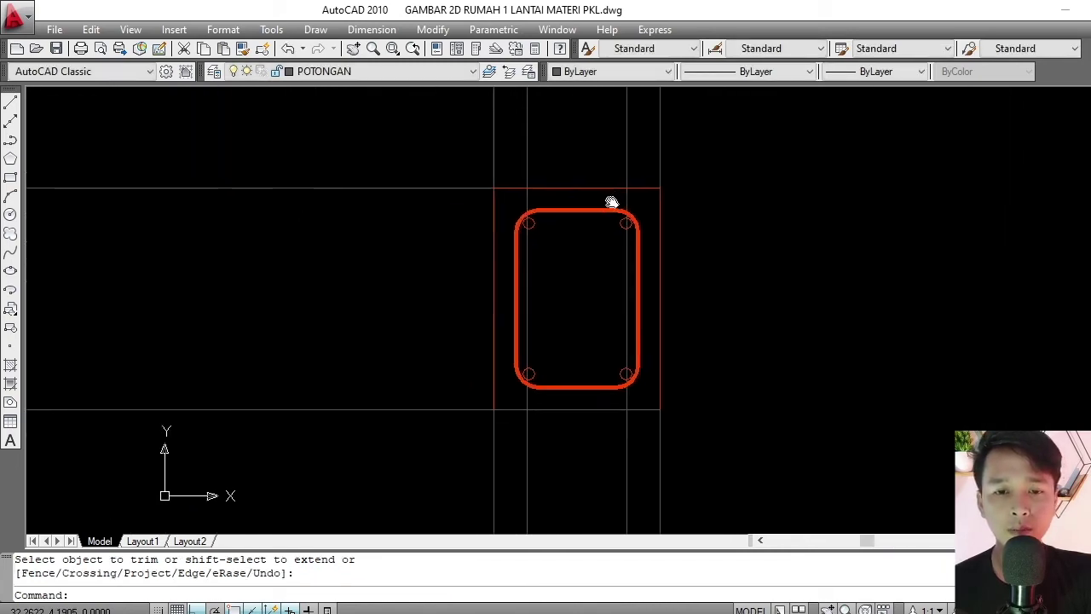
pyautogui.press('Return')
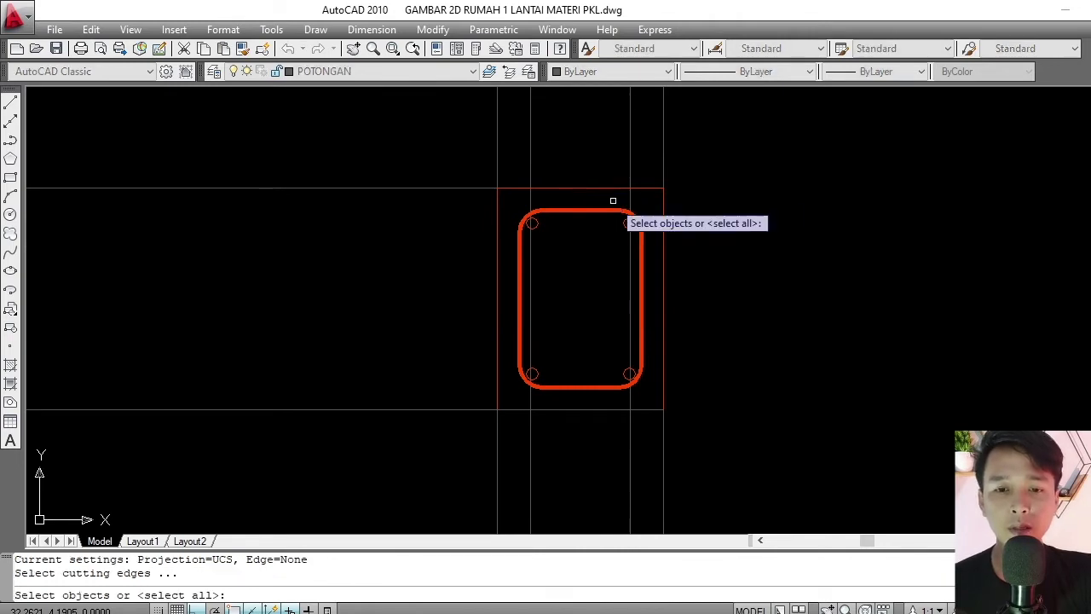
pyautogui.click(646, 187)
pyautogui.press('Return')
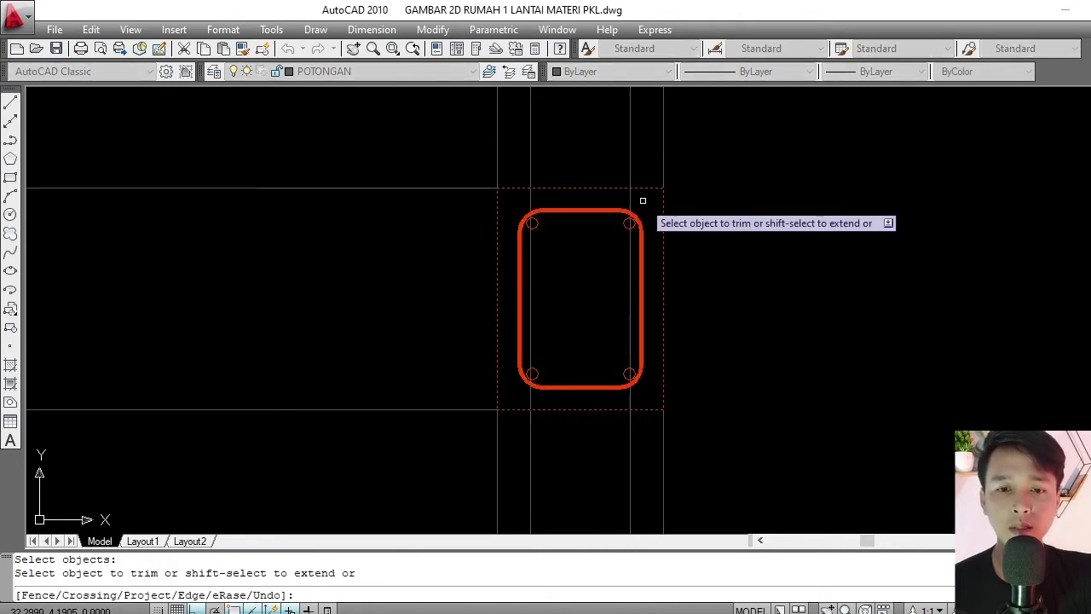
pyautogui.click(642, 201)
pyautogui.click(518, 334)
pyautogui.scroll(-10, 561, 277)
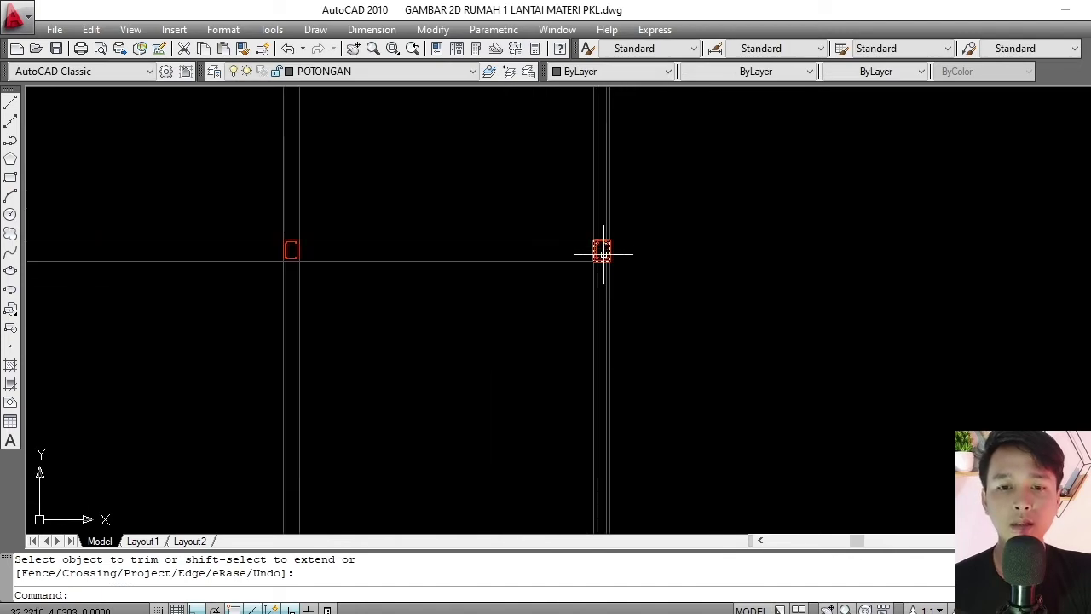
pyautogui.scroll(2, 469, 280)
pyautogui.moveTo(470, 280); pyautogui.dragTo(494, 308, button='middle')
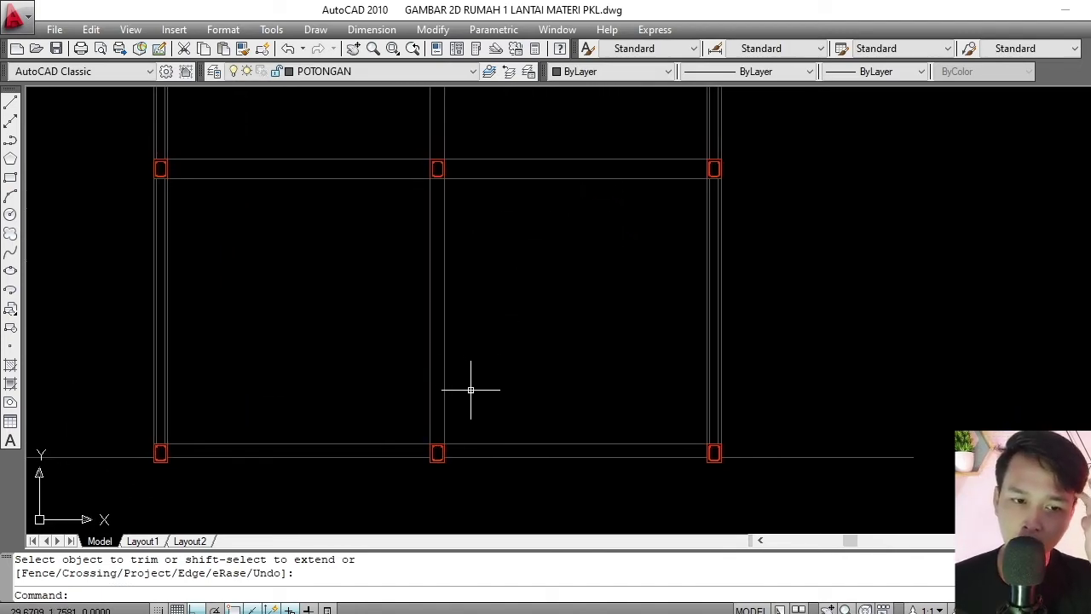
pyautogui.scroll(6, 472, 370)
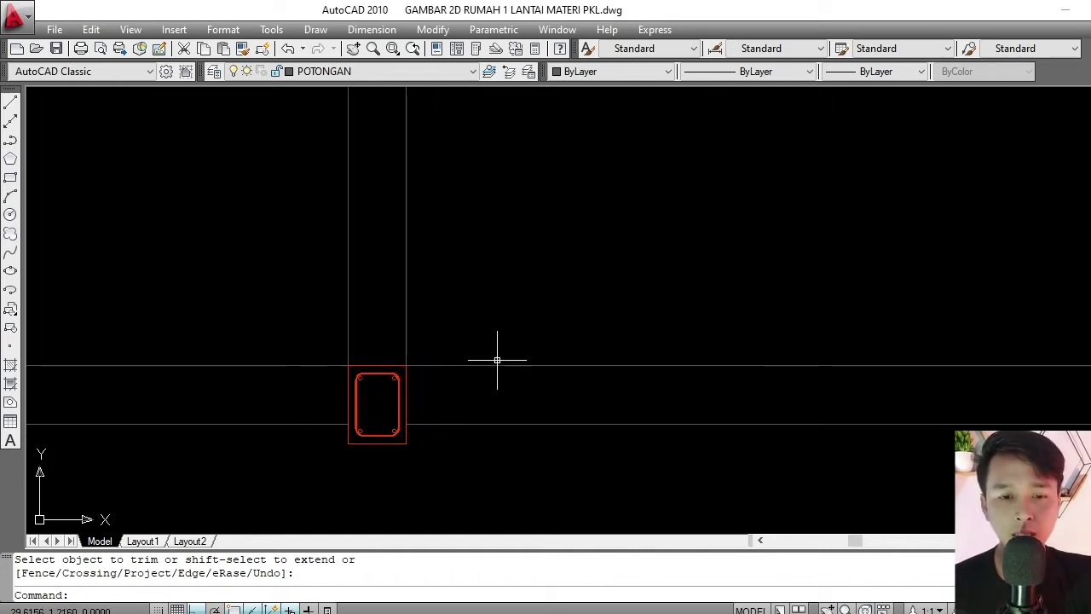
pyautogui.press('Return')
pyautogui.click(497, 359)
pyautogui.click(468, 393)
pyautogui.press('Escape')
# Examine the middle sloof and the two horizontal lines beside it at the base of the section.
pyautogui.scroll(4, 468, 380)
pyautogui.scroll(-6, 462, 377)
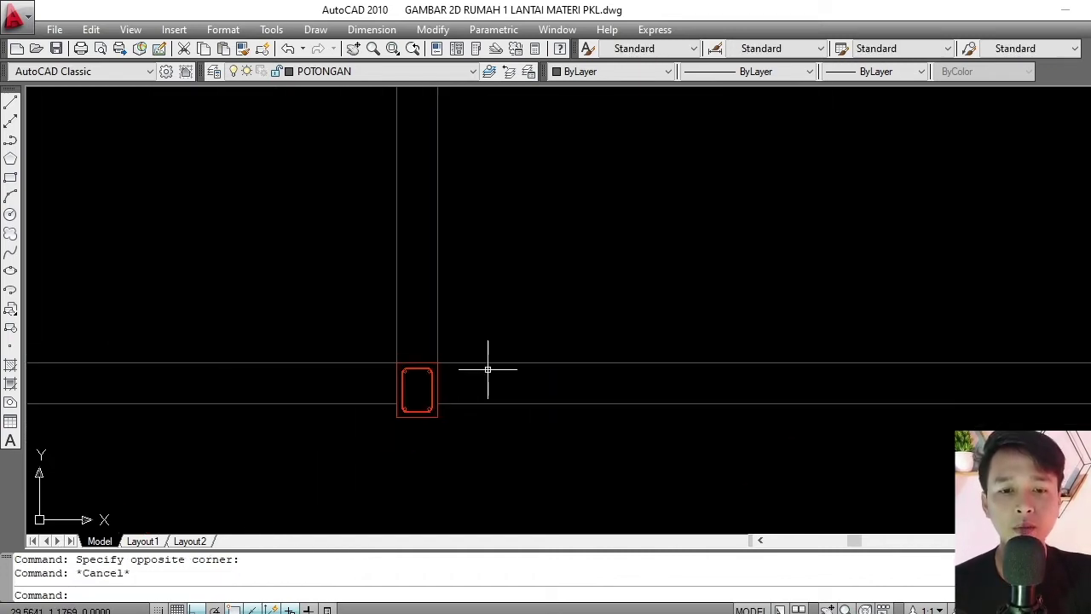
pyautogui.scroll(4, 489, 366)
pyautogui.scroll(2, 499, 387)
pyautogui.moveTo(499, 382); pyautogui.dragTo(502, 361, button='middle')
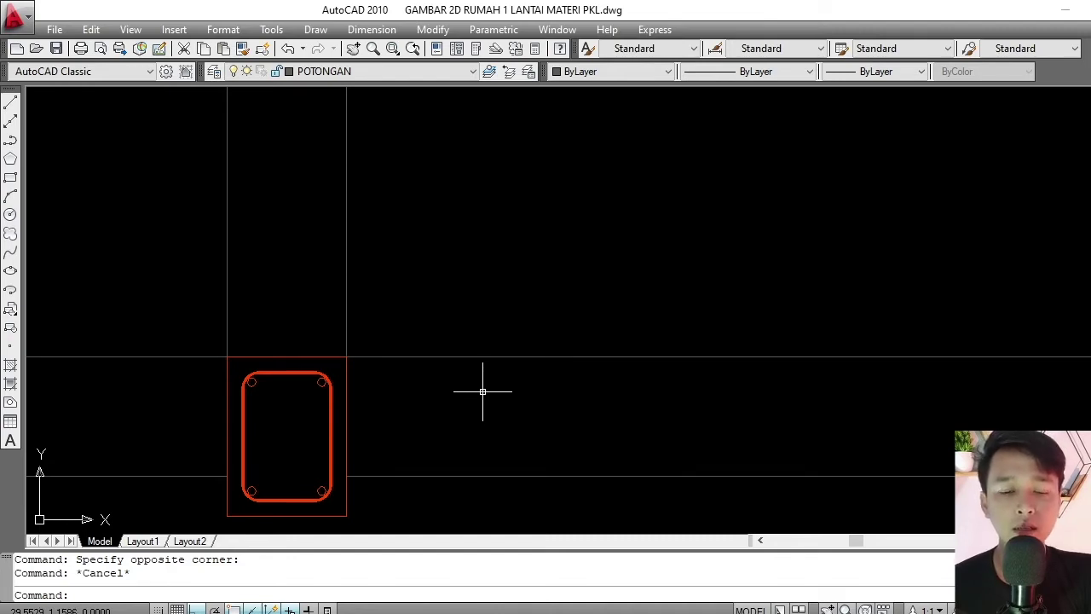
pyautogui.scroll(-2, 482, 392)
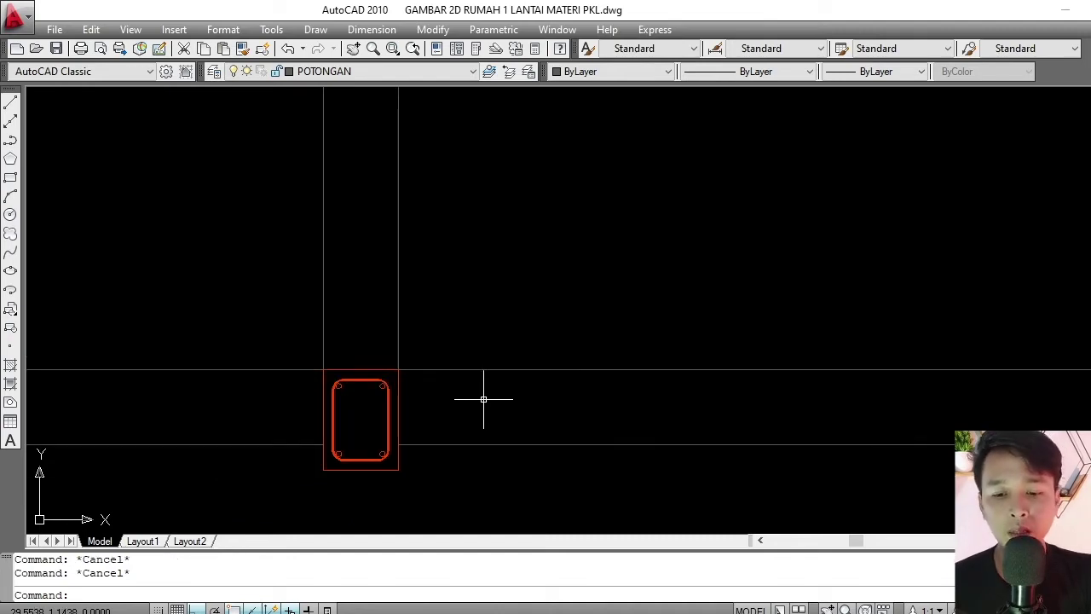
pyautogui.moveTo(482, 396)
pyautogui.mouseDown(button='middle')
pyautogui.moveTo(489, 356)
pyautogui.moveTo(501, 370)
pyautogui.mouseUp(button='middle')
pyautogui.scroll(2, 460, 356)
pyautogui.scroll(-4, 507, 369)
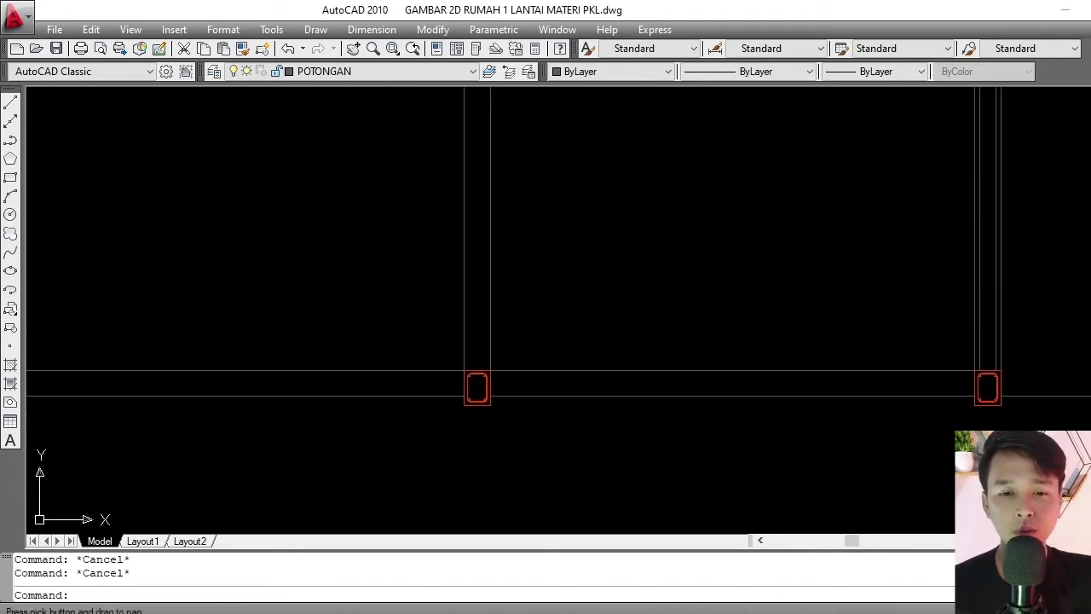
pyautogui.scroll(3, 485, 374)
pyautogui.scroll(-5, 485, 374)
pyautogui.scroll(2, 486, 370)
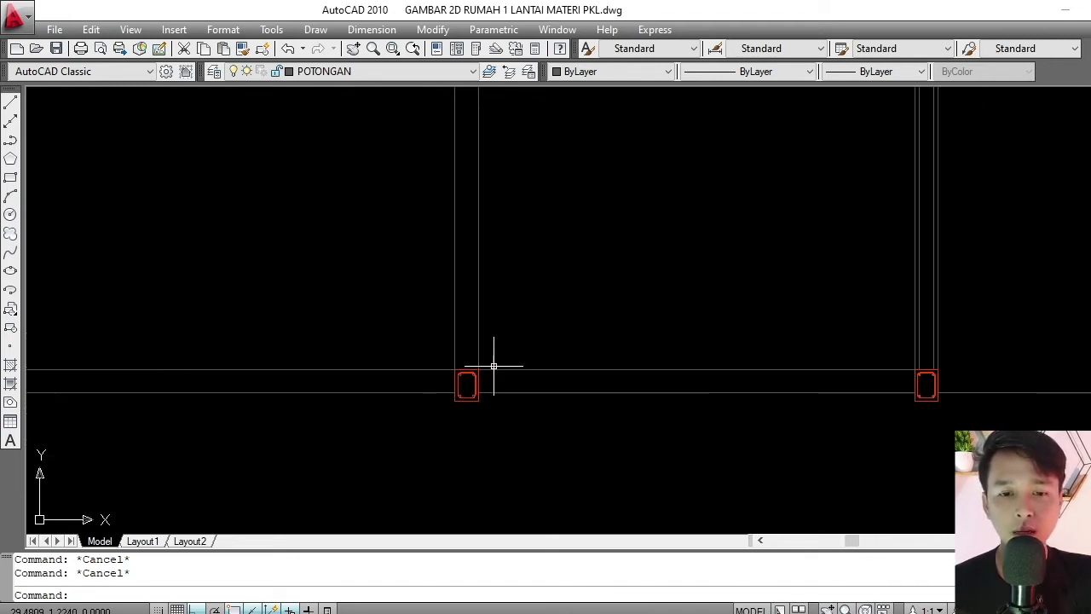
# Check the floor levels of the bedrooms and the family room near section line A on the floor plan.
pyautogui.scroll(-4, 492, 360)
pyautogui.scroll(-5, 493, 367)
pyautogui.moveTo(491, 231); pyautogui.dragTo(455, 299, button='middle')
pyautogui.scroll(6, 455, 299)
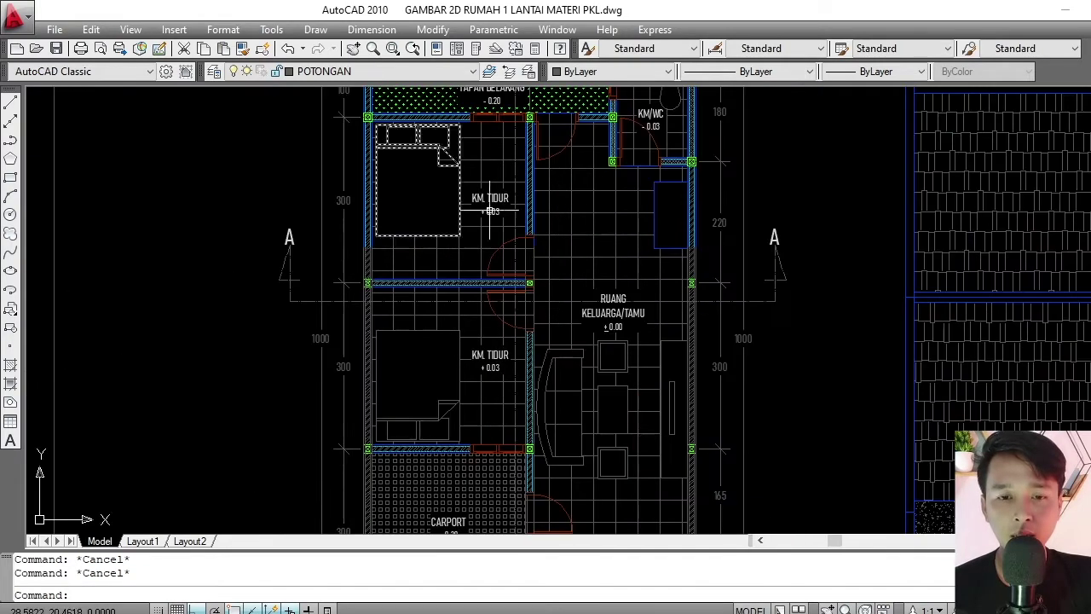
pyautogui.moveTo(554, 272); pyautogui.dragTo(543, 275, button='middle')
pyautogui.scroll(3, 541, 276)
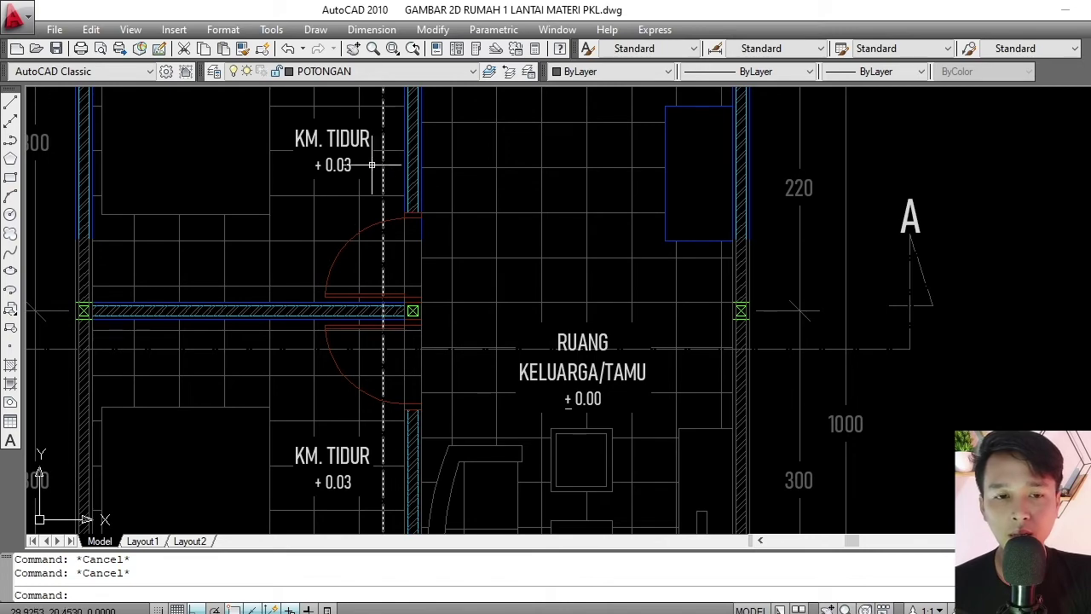
pyautogui.scroll(-6, 346, 188)
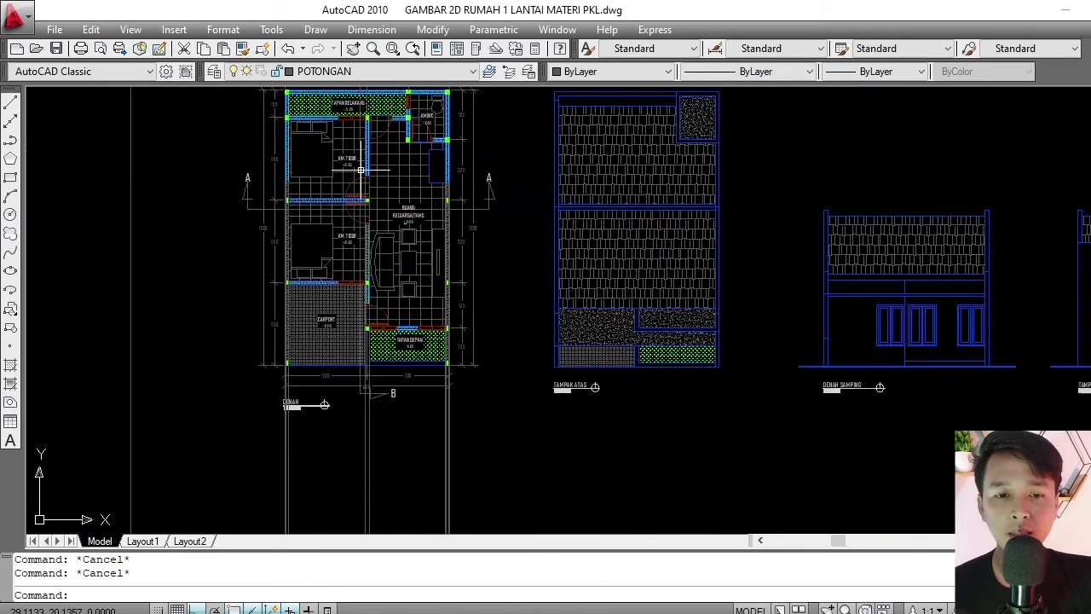
# Offset the horizontal line along the top of the sloofs upward by 0.05.
pyautogui.scroll(8, 382, 329)
pyautogui.moveTo(462, 403); pyautogui.dragTo(370, 292, button='middle')
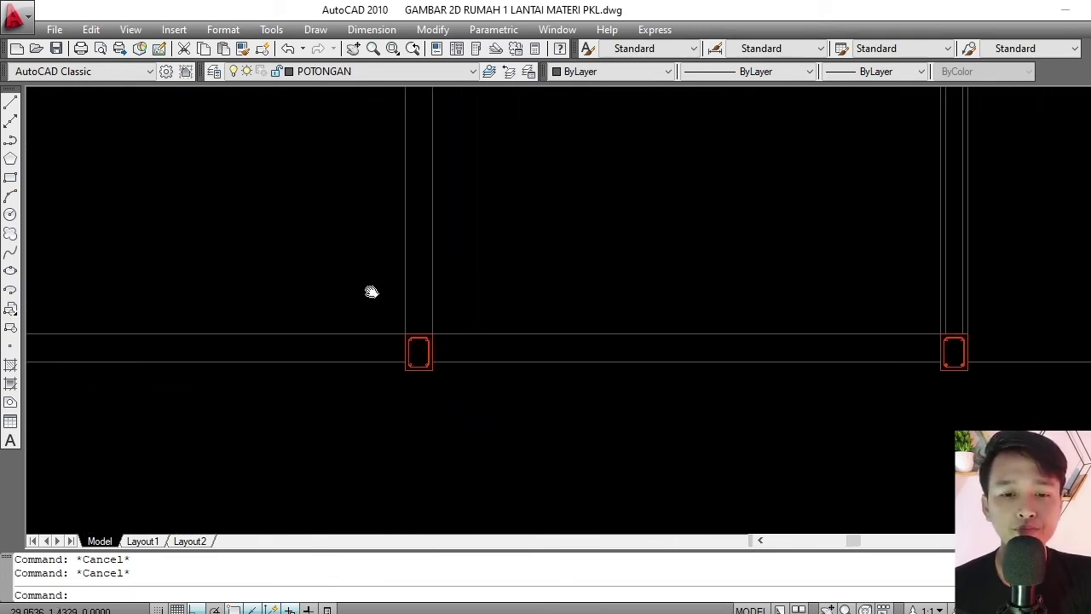
pyautogui.scroll(5, 434, 341)
pyautogui.scroll(1, 431, 320)
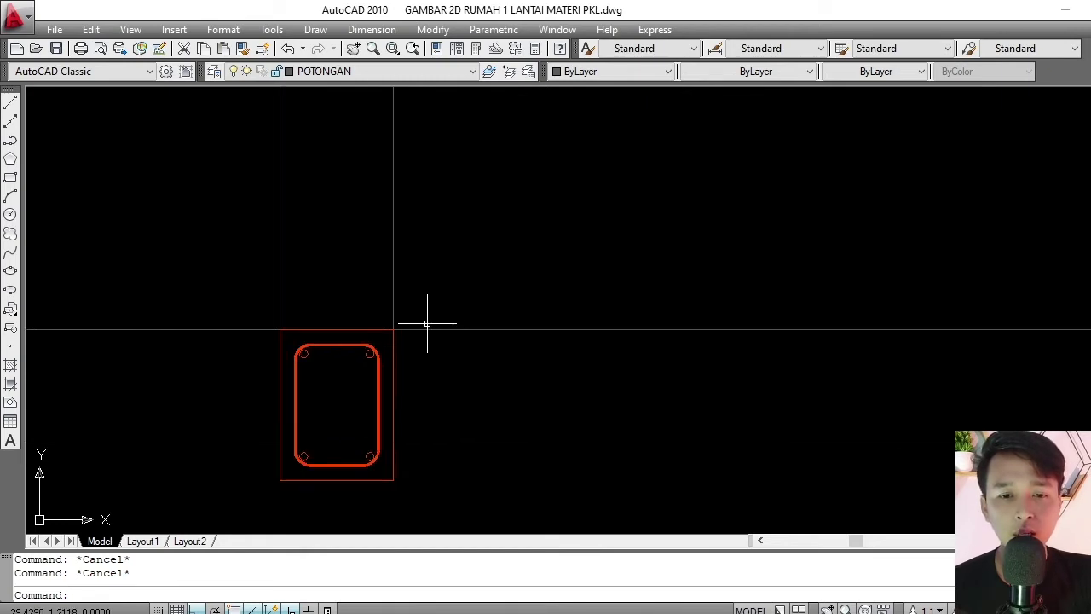
pyautogui.scroll(-2, 455, 319)
pyautogui.scroll(2, 395, 342)
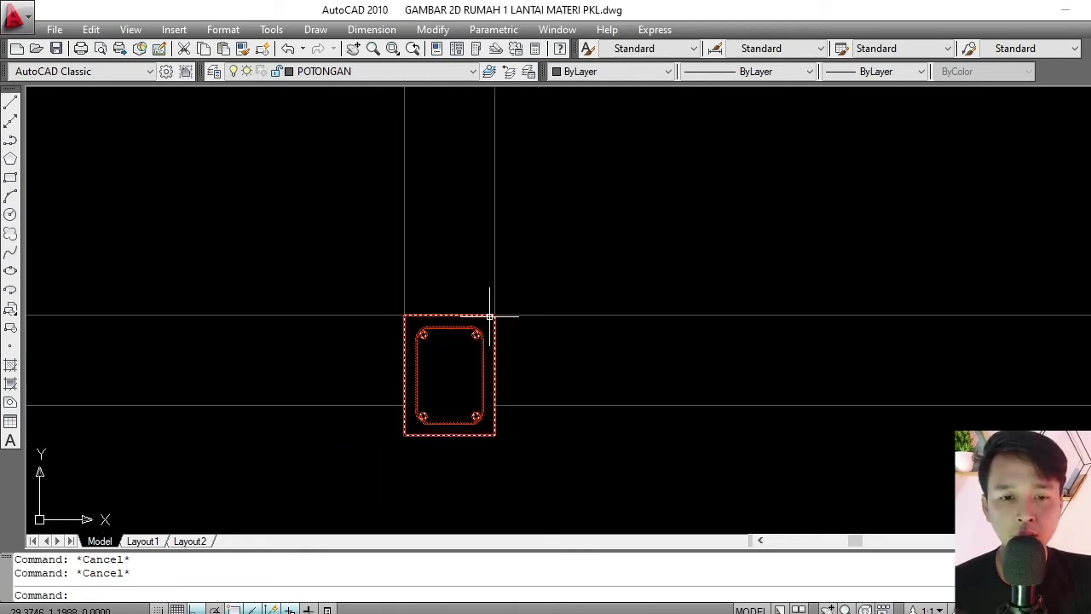
pyautogui.scroll(-4, 392, 305)
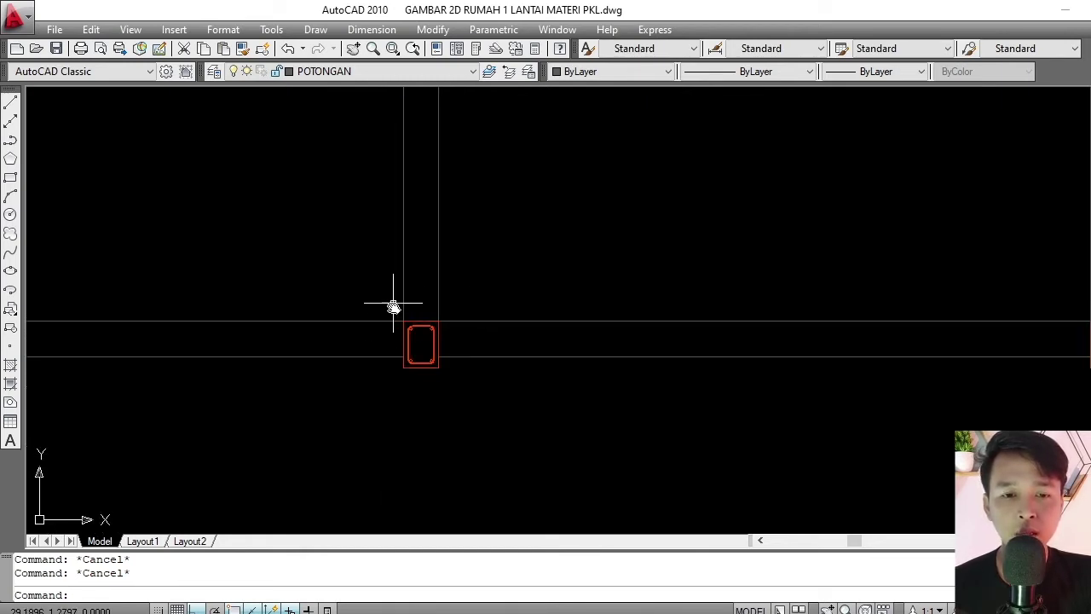
pyautogui.scroll(3, 369, 343)
pyautogui.click(370, 344)
pyautogui.press('Escape')
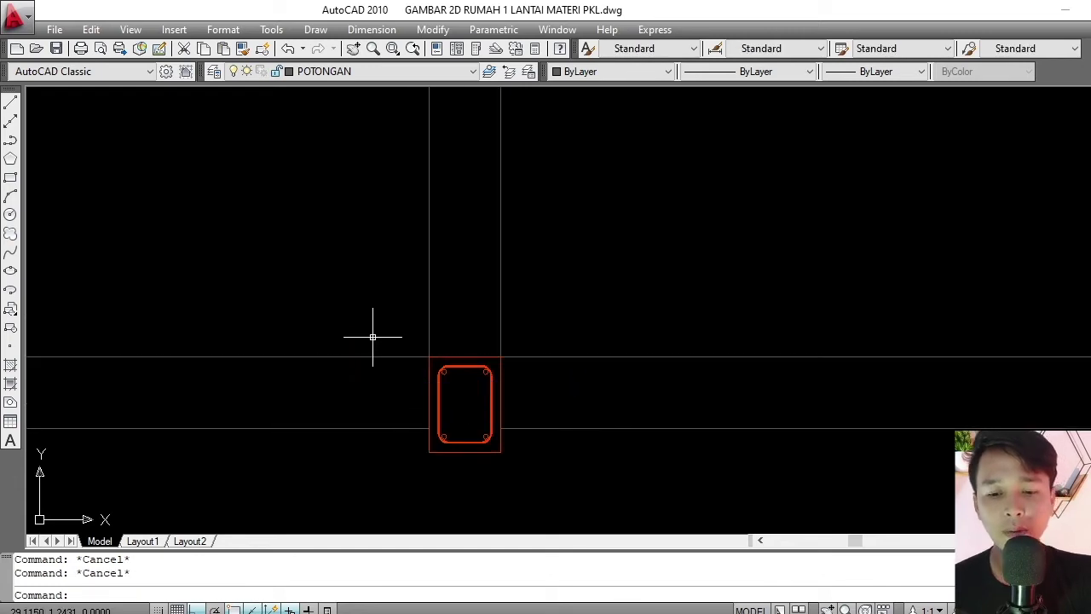
pyautogui.write('O')
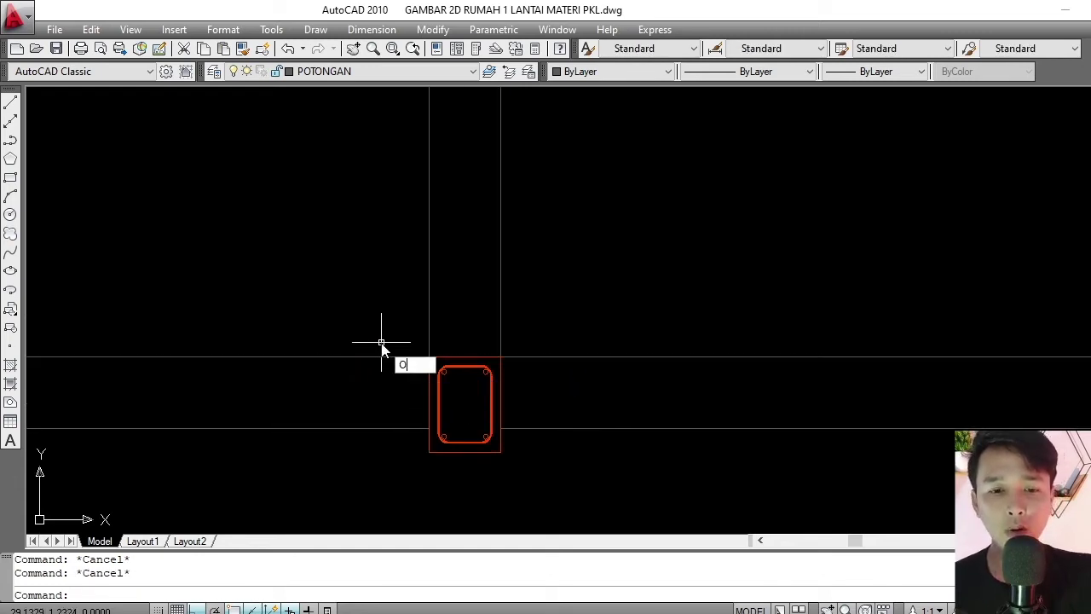
pyautogui.press('Return')
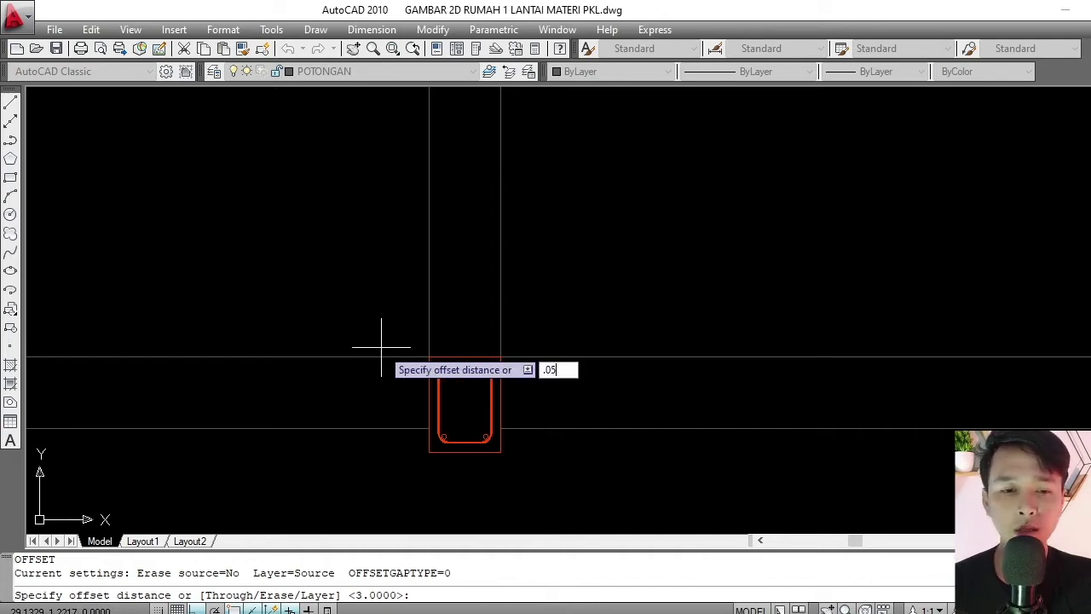
pyautogui.press('Return')
pyautogui.click(379, 358)
pyautogui.click(428, 340)
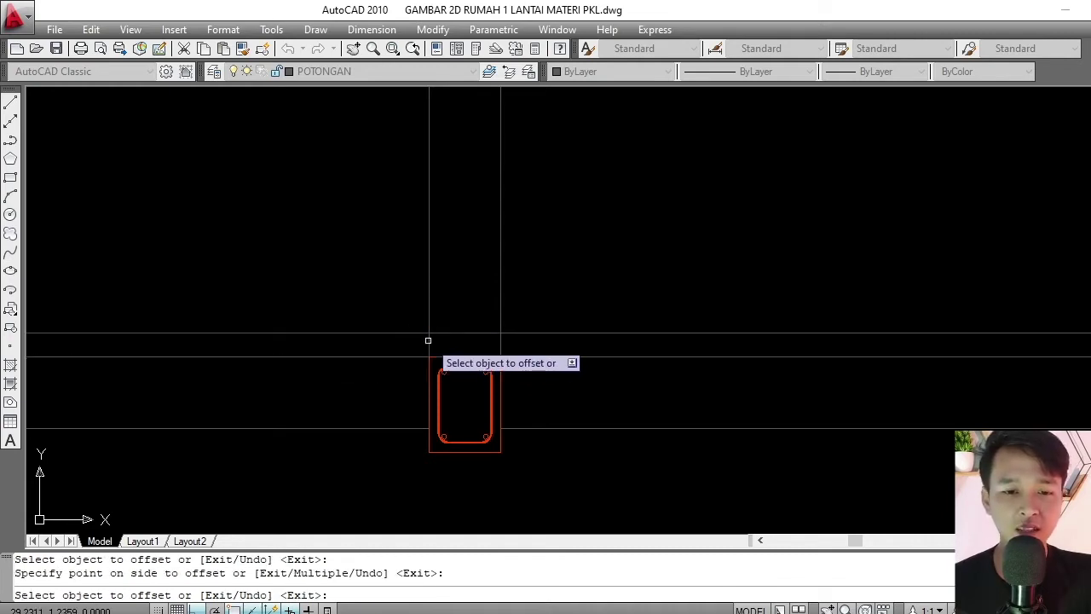
pyautogui.press('Escape')
# Offset the new floor line above the sloofs upward by 0.01.
pyautogui.scroll(-3, 406, 343)
pyautogui.scroll(3, 433, 340)
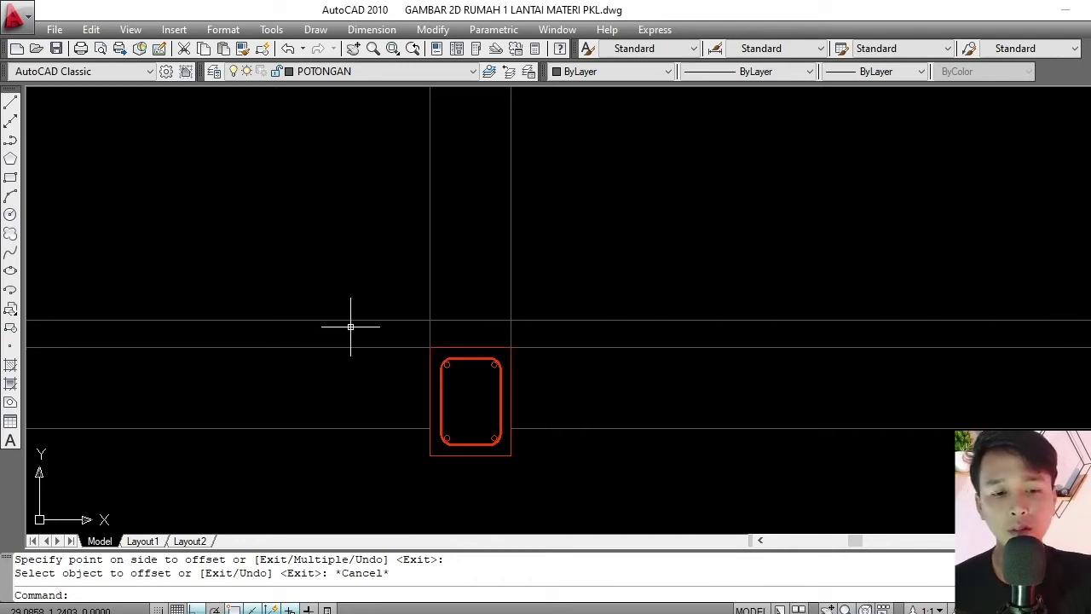
pyautogui.write('O')
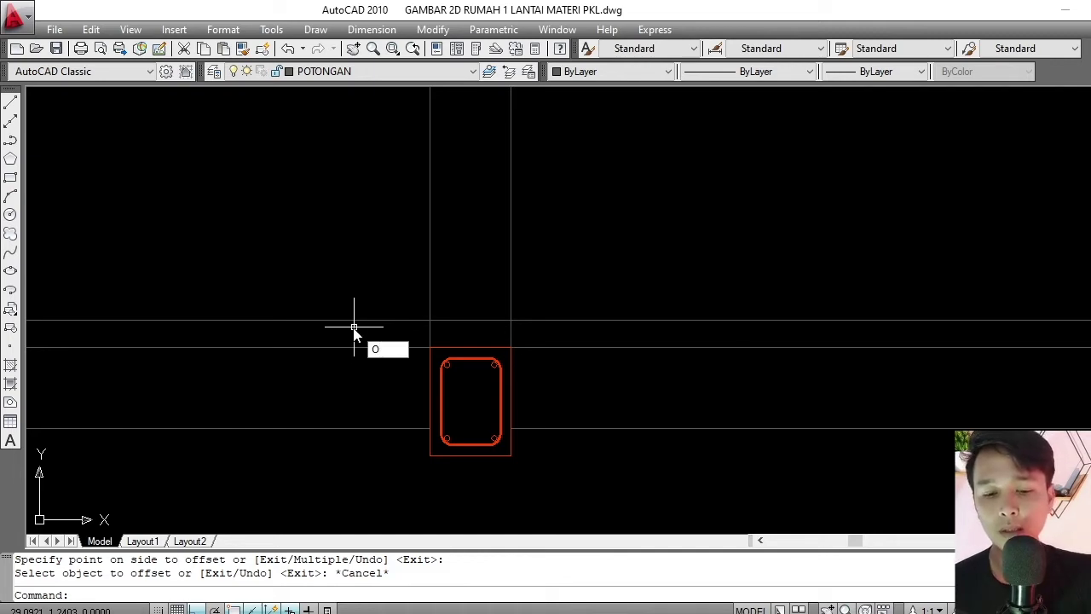
pyautogui.press('Return')
pyautogui.write('.')
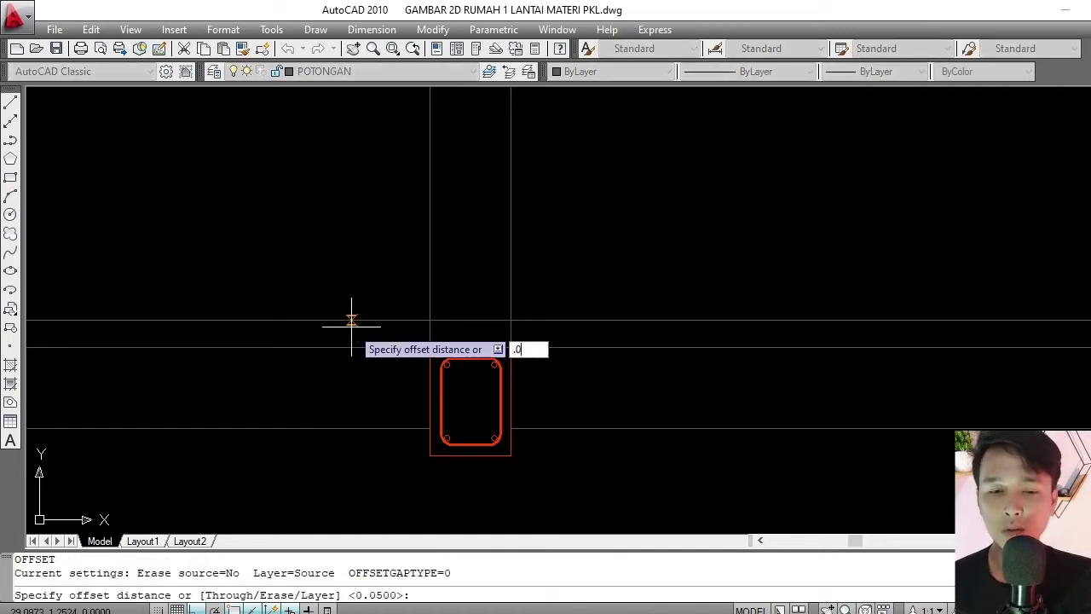
pyautogui.write('01')
pyautogui.press('Return')
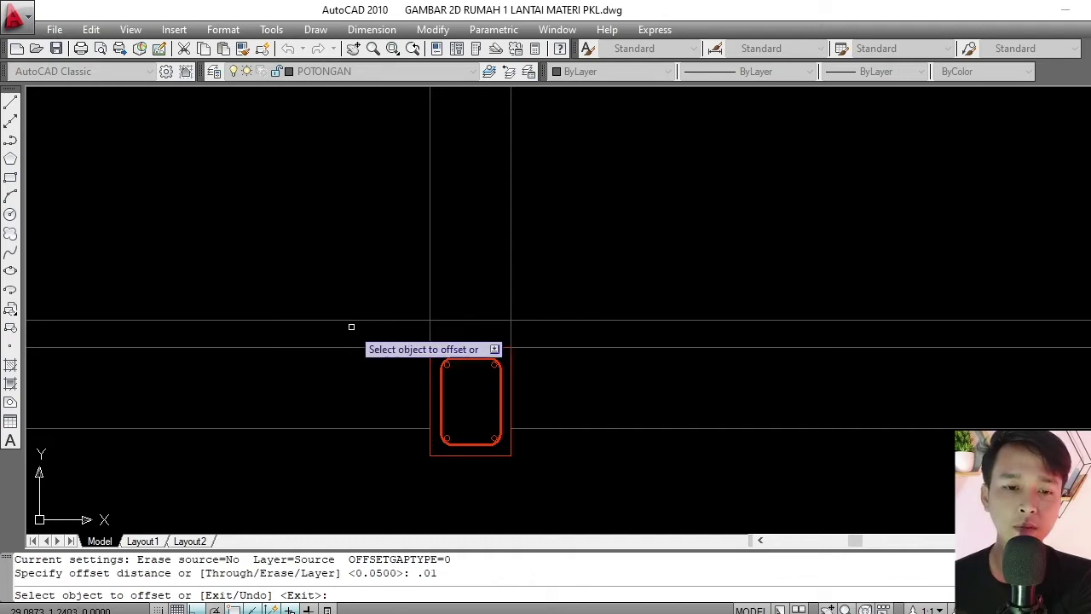
pyautogui.click(345, 318)
pyautogui.click(350, 278)
pyautogui.press('Escape')
# Examine the two closely spaced floor lines above the sloofs around the middle wall.
pyautogui.scroll(-5, 430, 255)
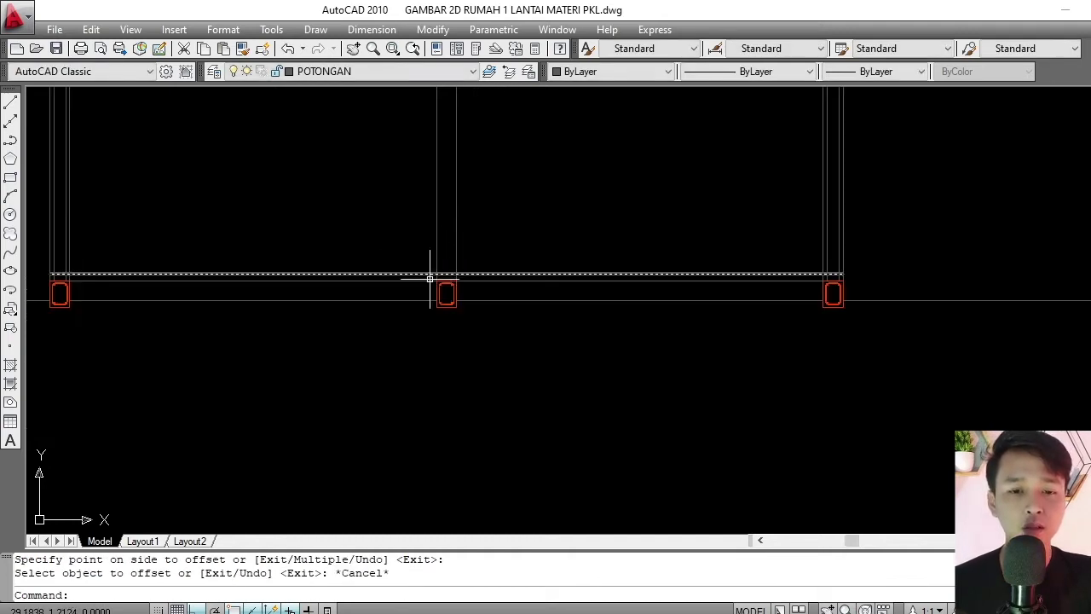
pyautogui.scroll(10, 426, 247)
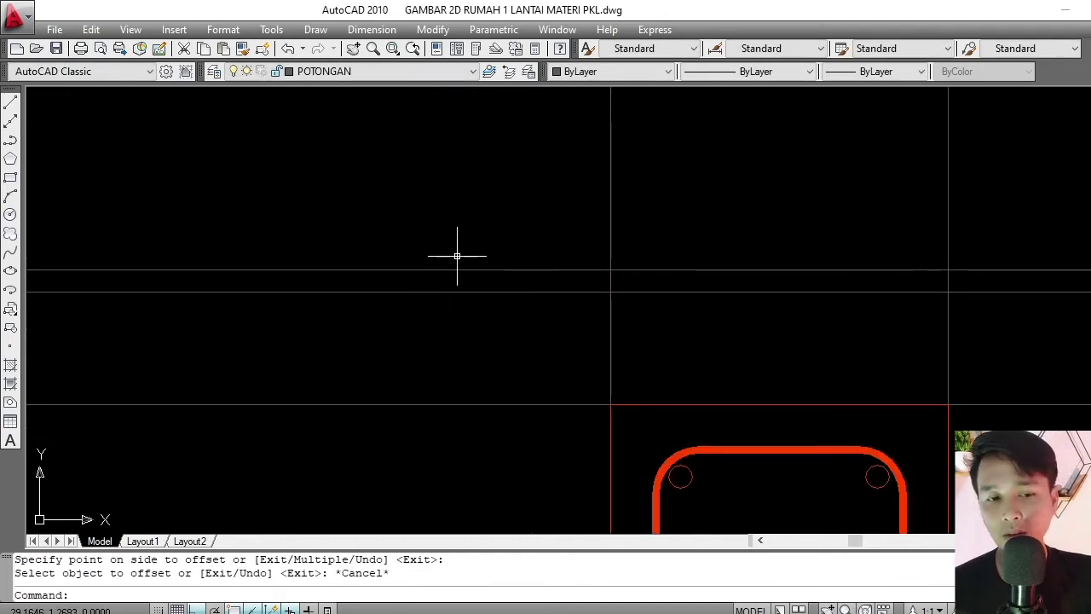
pyautogui.moveTo(461, 270); pyautogui.dragTo(395, 284, button='middle')
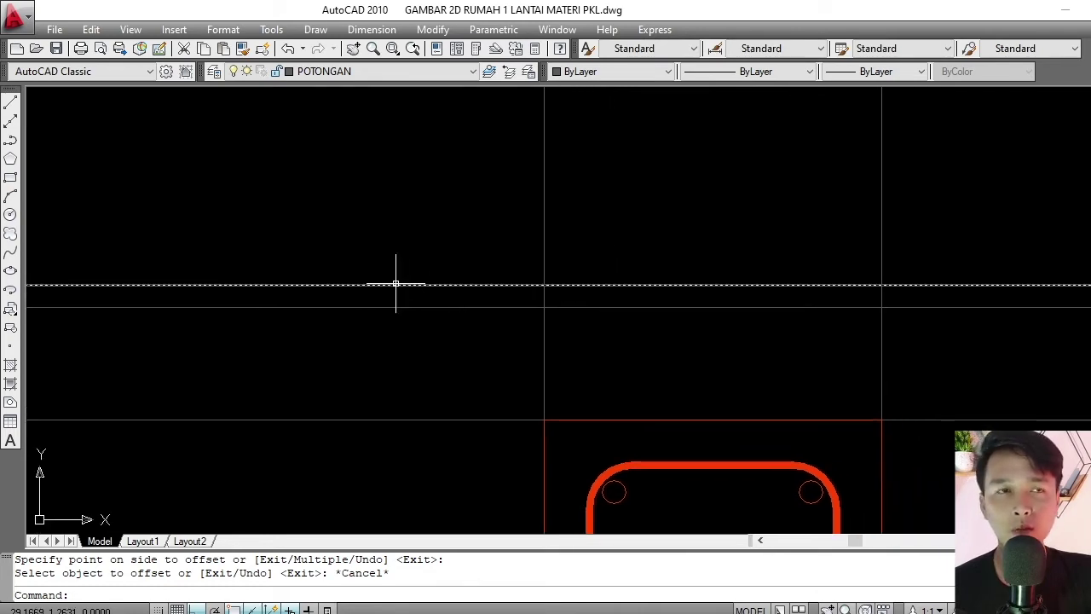
pyautogui.scroll(-6, 495, 292)
pyautogui.moveTo(494, 292)
pyautogui.mouseDown(button='middle')
pyautogui.moveTo(441, 292)
pyautogui.moveTo(441, 309)
pyautogui.mouseUp(button='middle')
pyautogui.scroll(-5, 453, 295)
pyautogui.scroll(8, 457, 295)
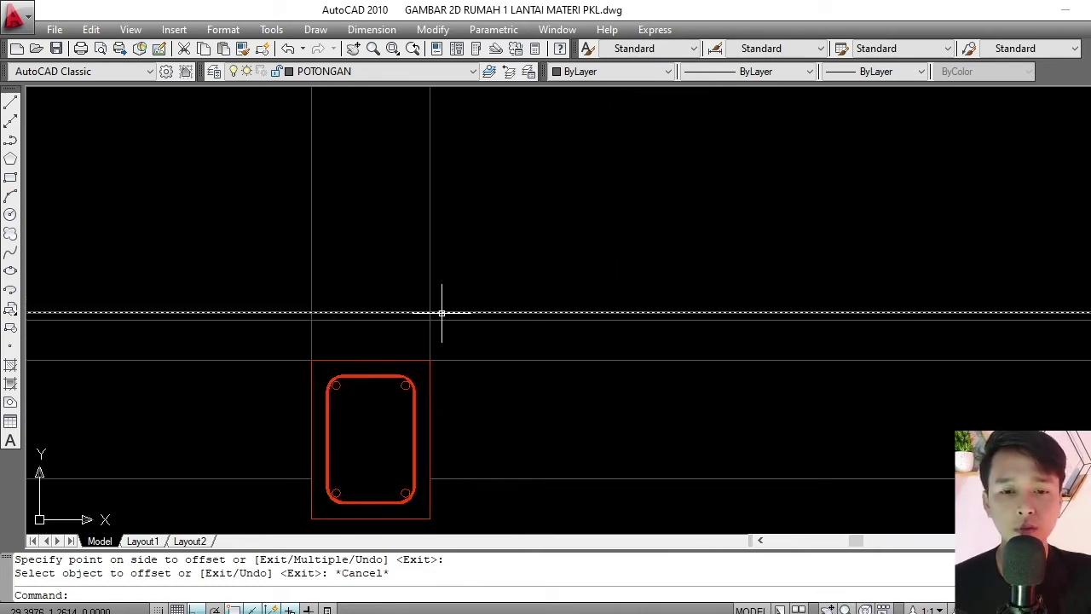
pyautogui.scroll(4, 441, 309)
pyautogui.scroll(-8, 438, 297)
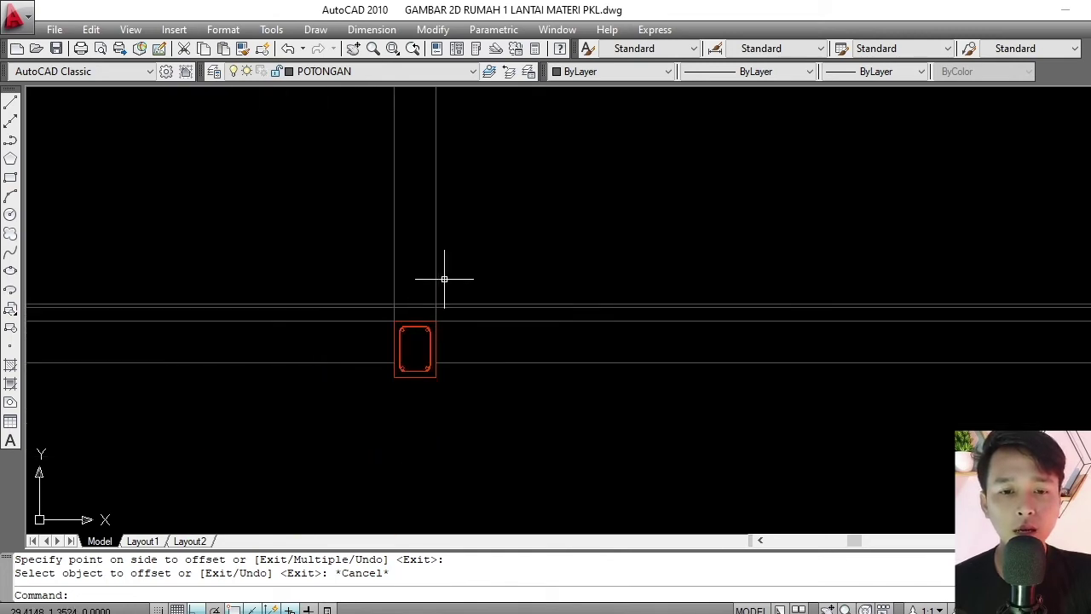
pyautogui.scroll(3, 438, 307)
pyautogui.write('tr')
pyautogui.press('Return')
pyautogui.click(445, 307)
pyautogui.click(430, 317)
pyautogui.press('Return')
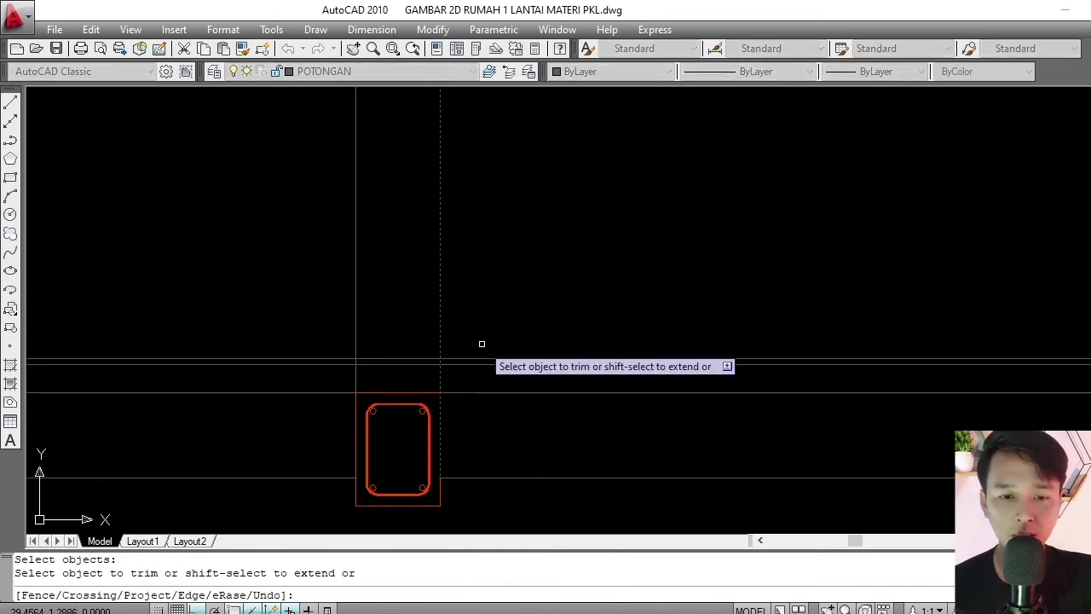
pyautogui.click(485, 340)
pyautogui.press('Escape')
pyautogui.press('Escape')
# Trim both floor lines away from the right-hand room, using the middle wall's right line as the cutting edge.
pyautogui.scroll(-6, 478, 341)
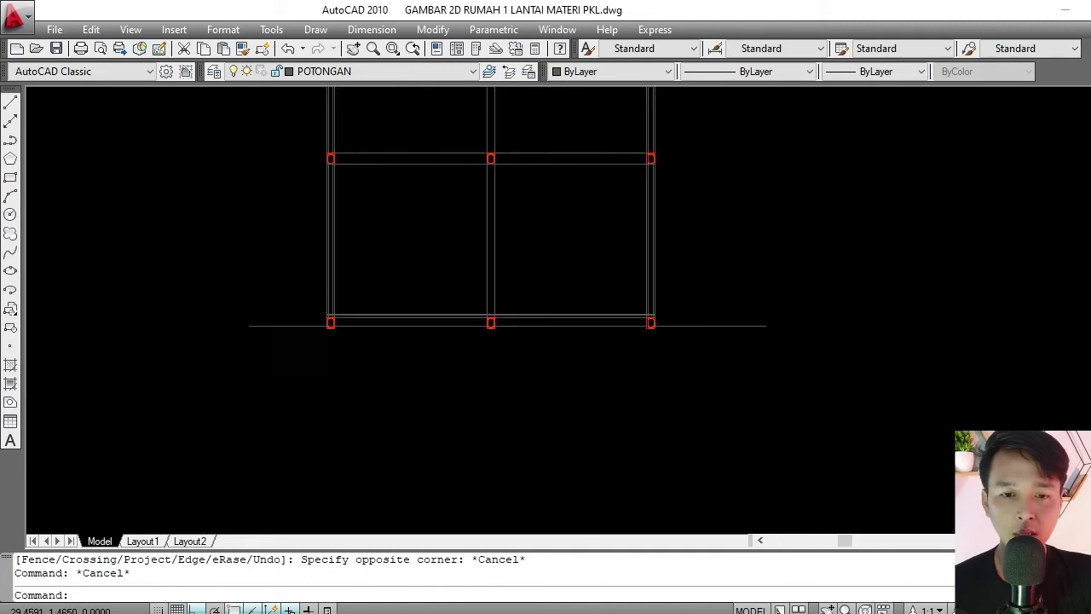
pyautogui.scroll(2, 487, 310)
pyautogui.write('tr')
pyautogui.press('Return')
pyautogui.click(490, 304)
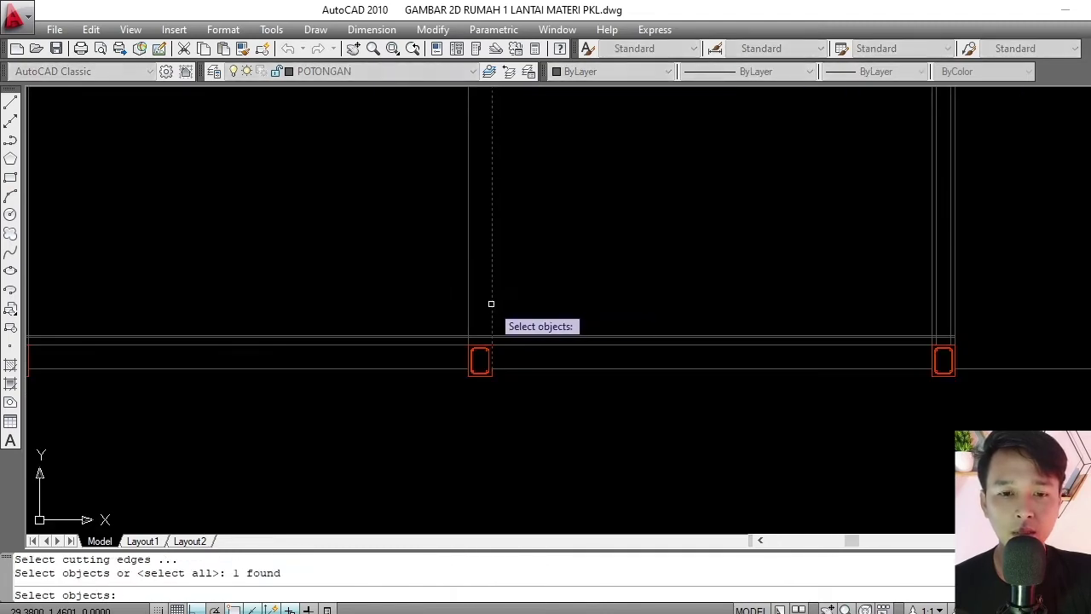
pyautogui.press('Return')
pyautogui.click(524, 331)
pyautogui.click(516, 329)
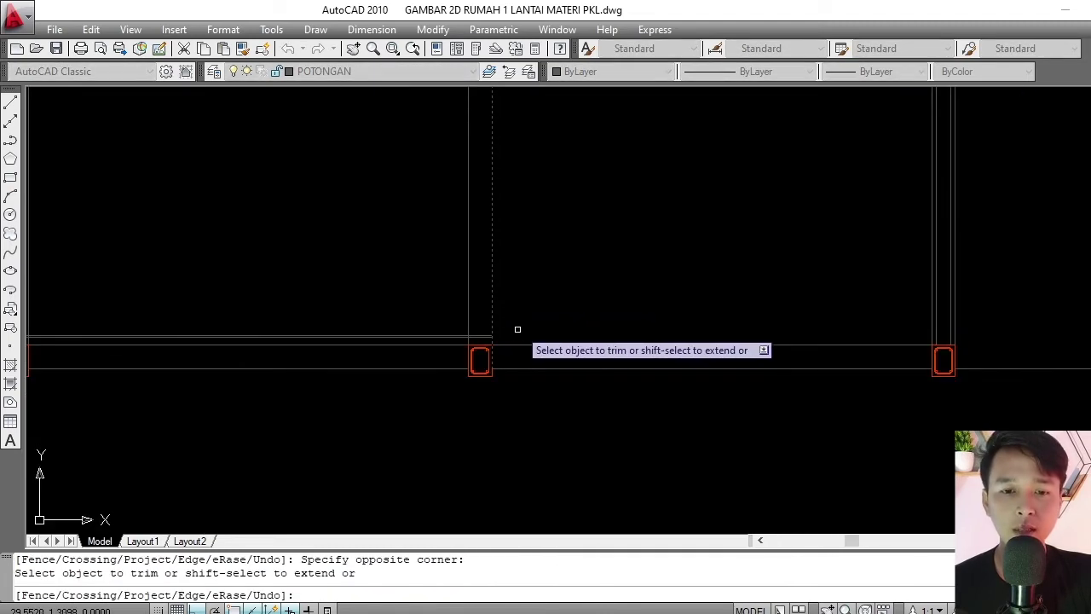
pyautogui.press('Return')
# Trim the middle wall's left line where it crosses between the two floor lines.
pyautogui.scroll(-3, 519, 319)
pyautogui.scroll(4, 477, 331)
pyautogui.scroll(5, 544, 335)
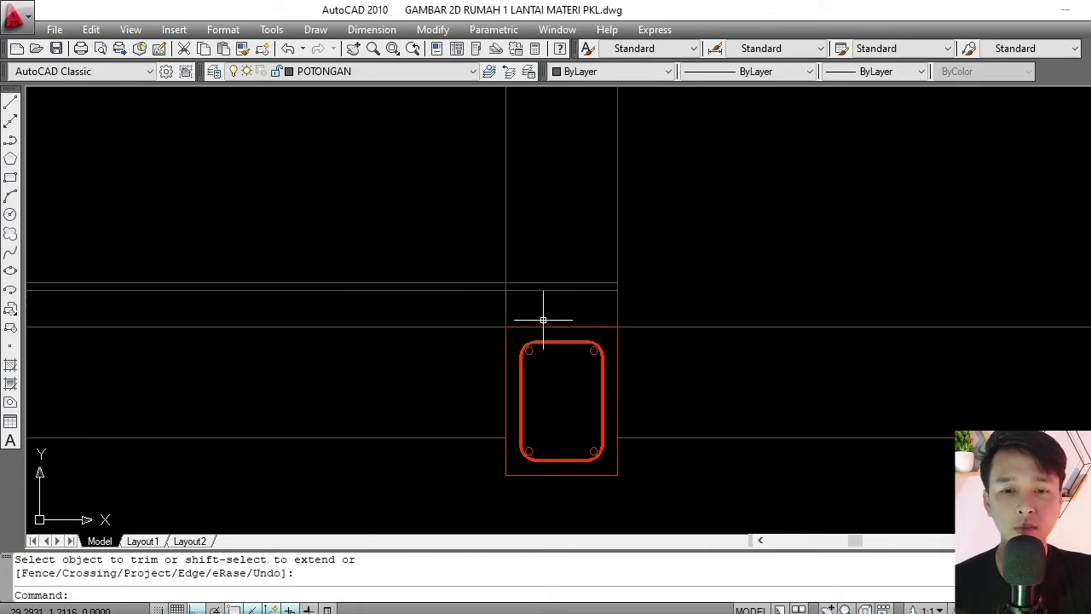
pyautogui.scroll(4, 513, 288)
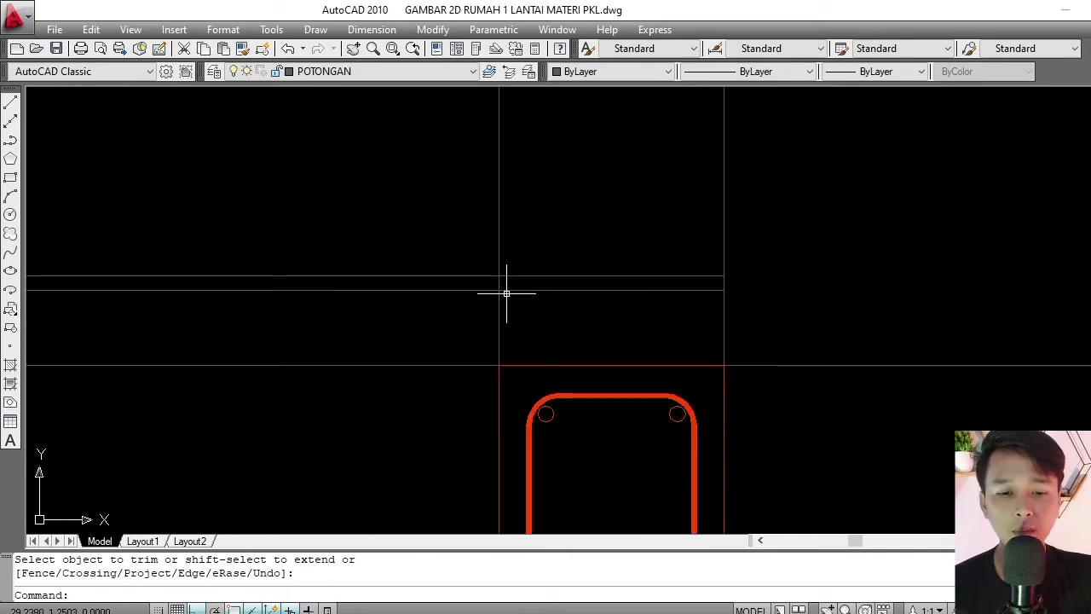
pyautogui.write('tr')
pyautogui.press('Return')
pyautogui.press('Return')
pyautogui.click(499, 283)
pyautogui.press('Return')
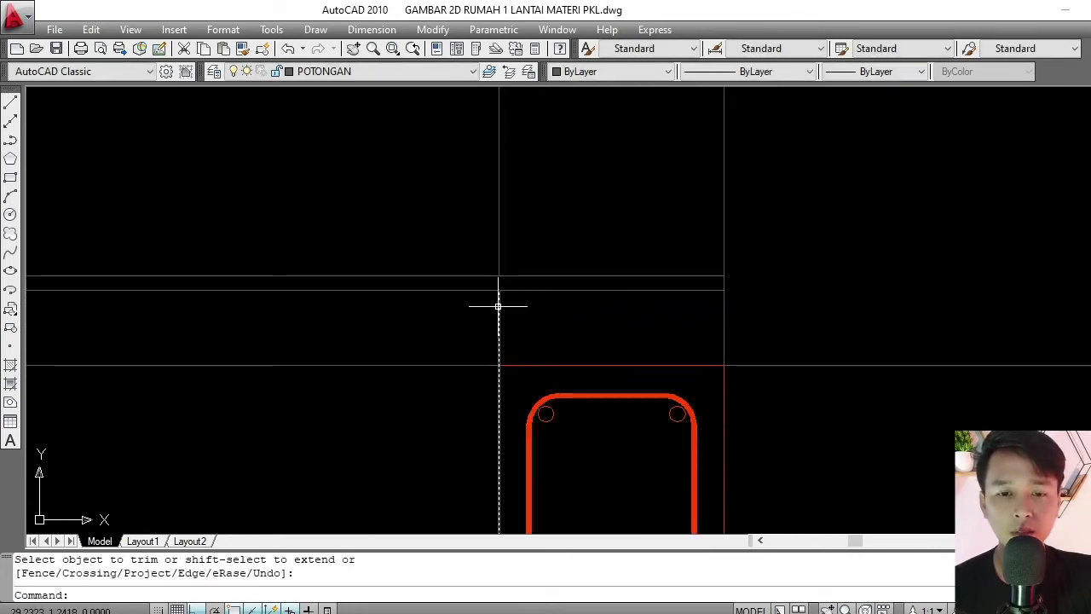
# Erase the leftover piece of the middle wall's left line between the lower floor line and the sloof.
pyautogui.click(497, 305)
pyautogui.press('Escape')
pyautogui.press('Return')
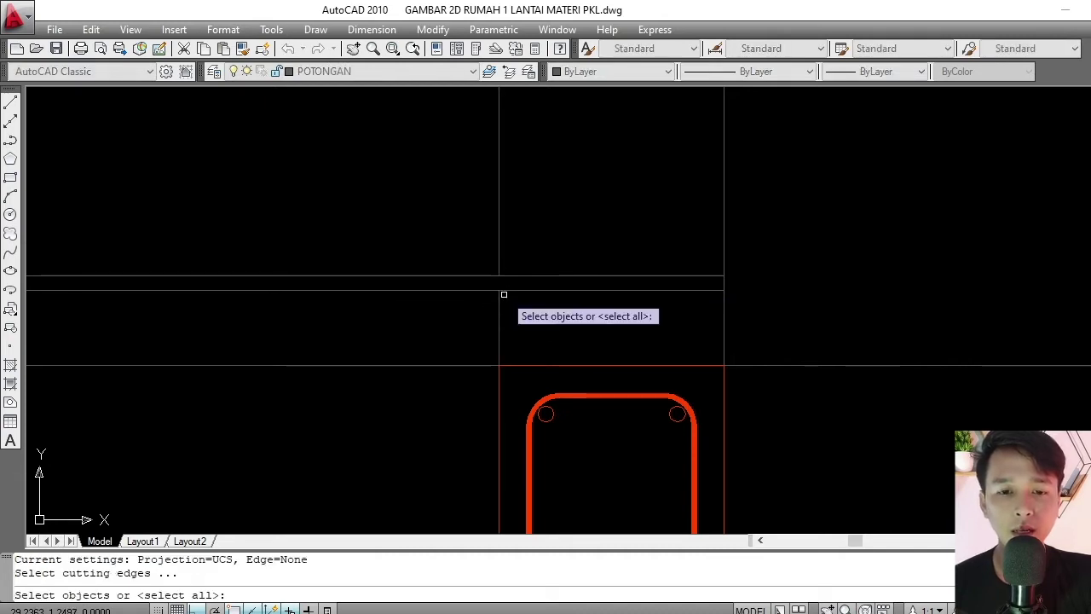
pyautogui.press('Return')
pyautogui.click(499, 283)
pyautogui.click(506, 277)
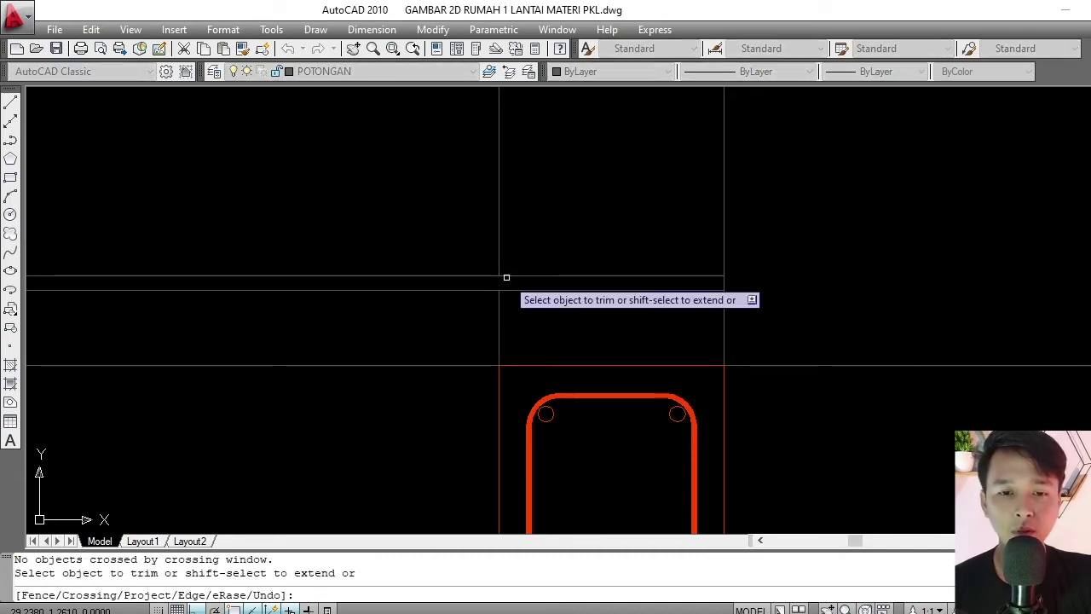
pyautogui.press('Escape')
pyautogui.click(506, 305)
pyautogui.click(482, 317)
pyautogui.scroll(-4, 532, 263)
pyautogui.press('e')
pyautogui.press('Return')
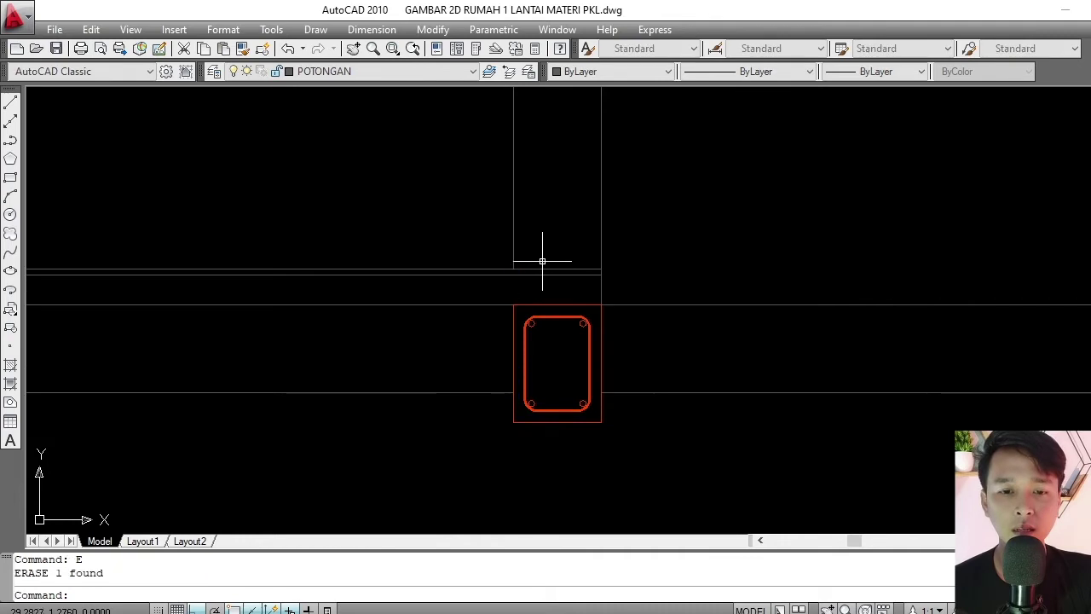
# Trim both floor lines inside the left wall, using the wall's inner face line as the cutting edge.
pyautogui.scroll(-5, 541, 250)
pyautogui.scroll(3, 602, 270)
pyautogui.moveTo(421, 293); pyautogui.dragTo(553, 302, button='middle')
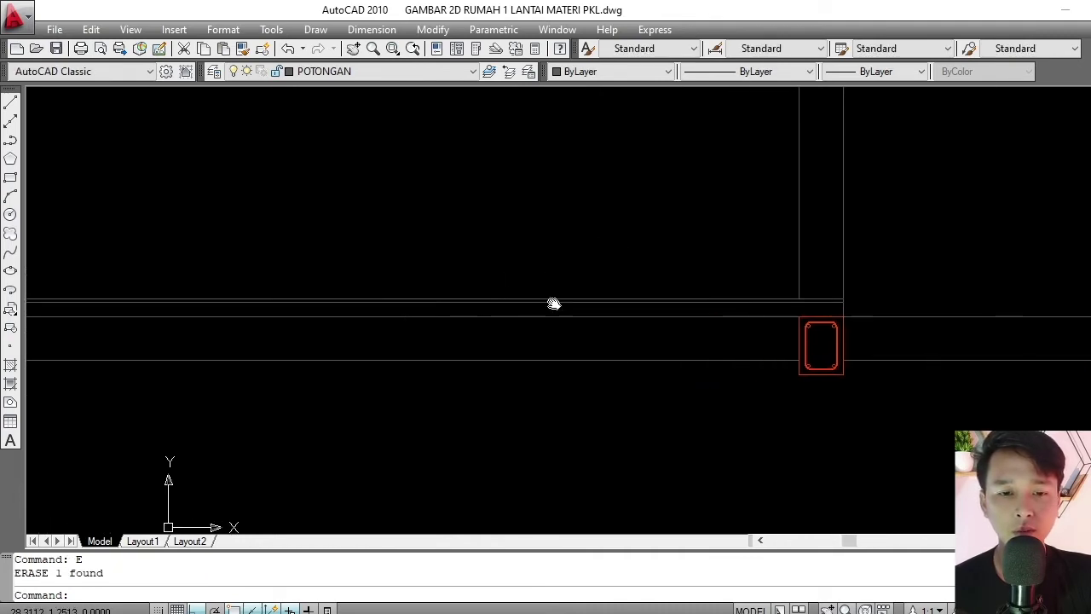
pyautogui.scroll(-2, 506, 293)
pyautogui.scroll(5, 207, 292)
pyautogui.scroll(2, 209, 296)
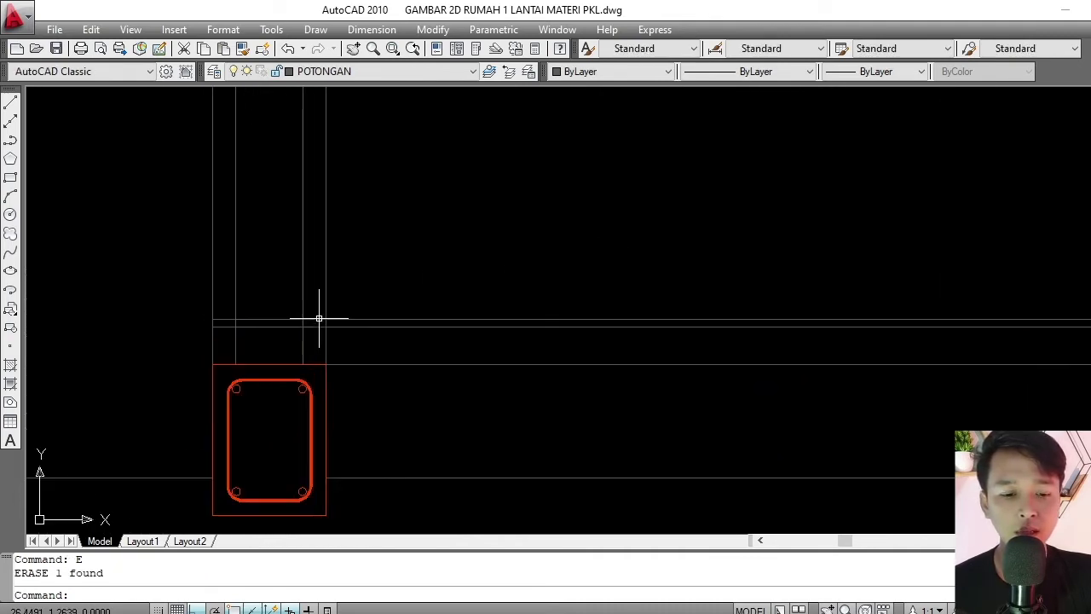
pyautogui.write('tr')
pyautogui.press('Return')
pyautogui.press('Escape')
pyautogui.press('Escape')
pyautogui.write('tr')
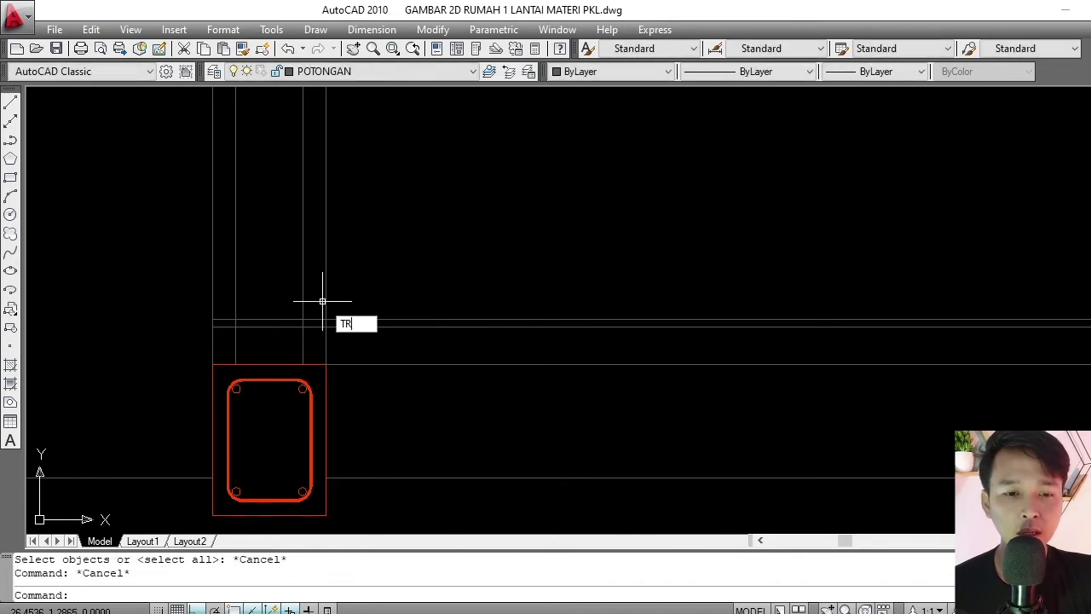
pyautogui.press('Return')
pyautogui.click(326, 301)
pyautogui.press('Return')
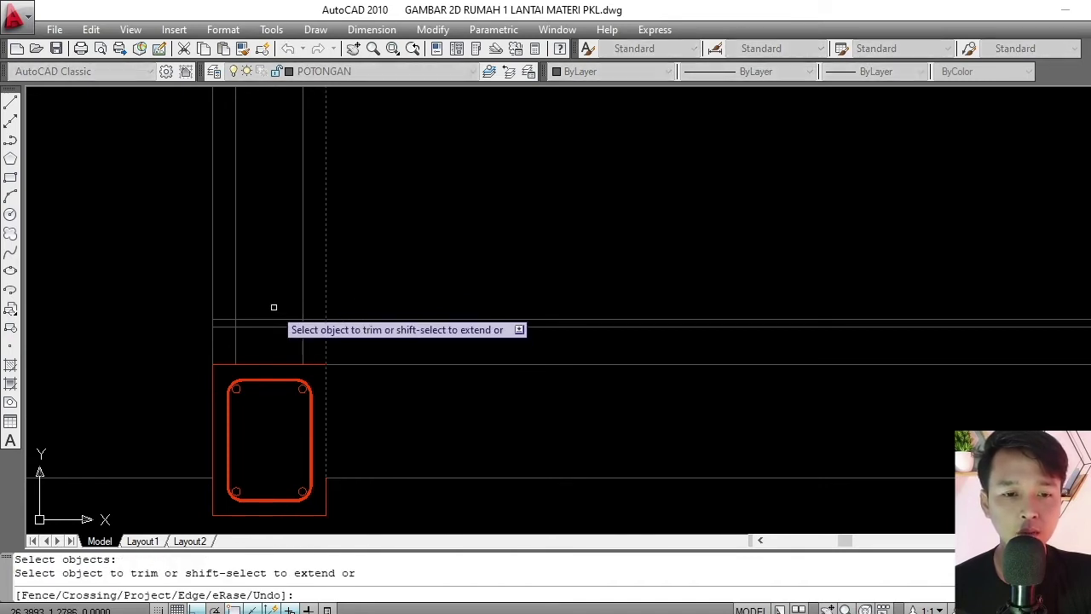
pyautogui.click(274, 308)
pyautogui.click(256, 341)
pyautogui.press('Return')
# Examine the base of the section between the middle and right sloofs.
pyautogui.scroll(-6, 284, 312)
pyautogui.scroll(5, 491, 312)
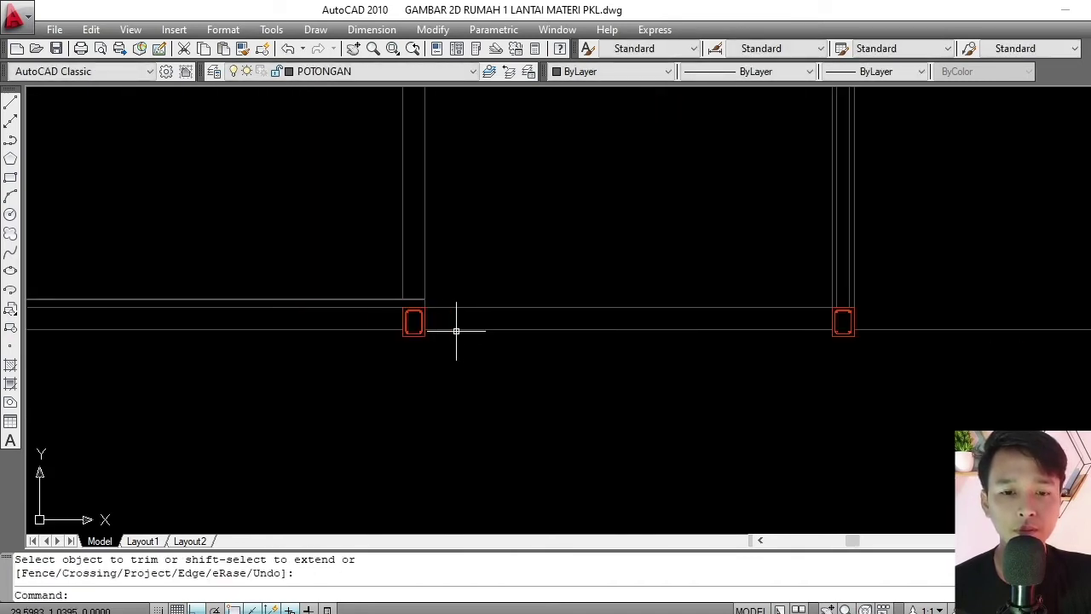
pyautogui.scroll(-4, 333, 299)
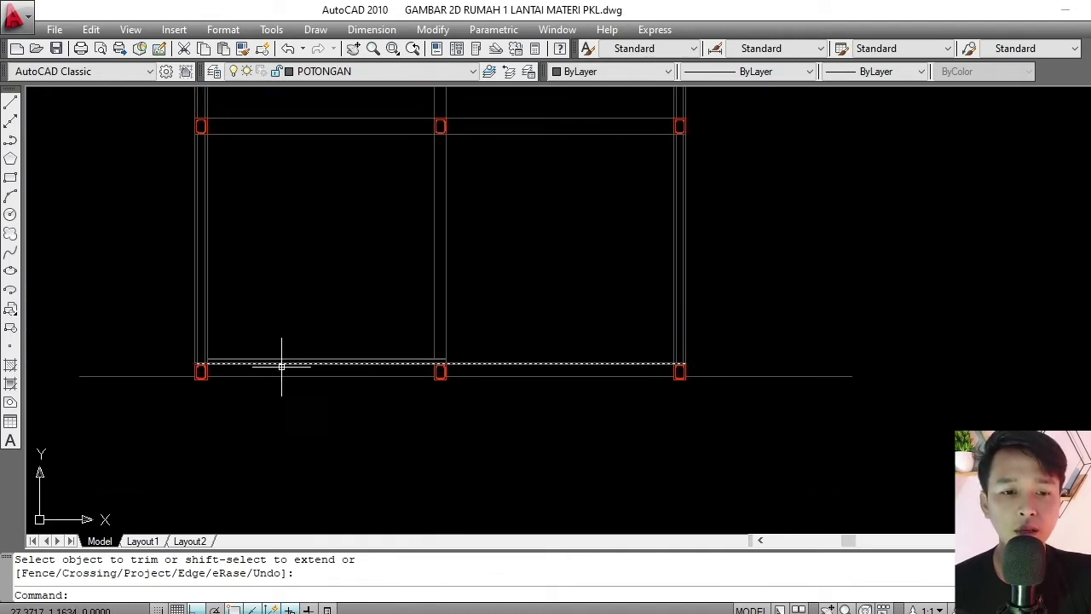
pyautogui.moveTo(446, 356); pyautogui.dragTo(372, 341, button='middle')
pyautogui.scroll(4, 396, 345)
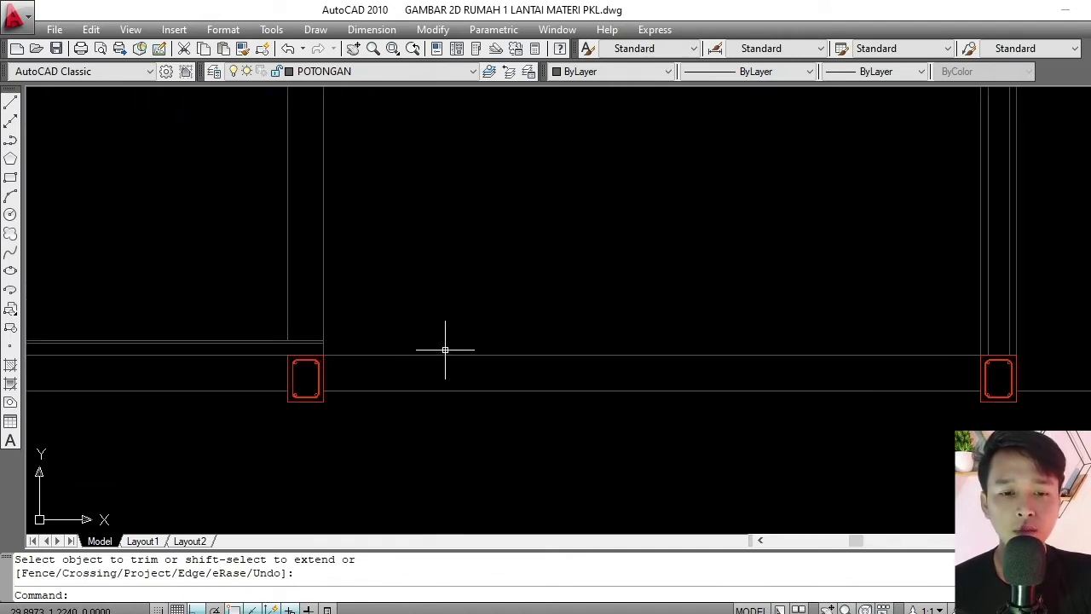
pyautogui.moveTo(446, 348); pyautogui.dragTo(391, 335, button='middle')
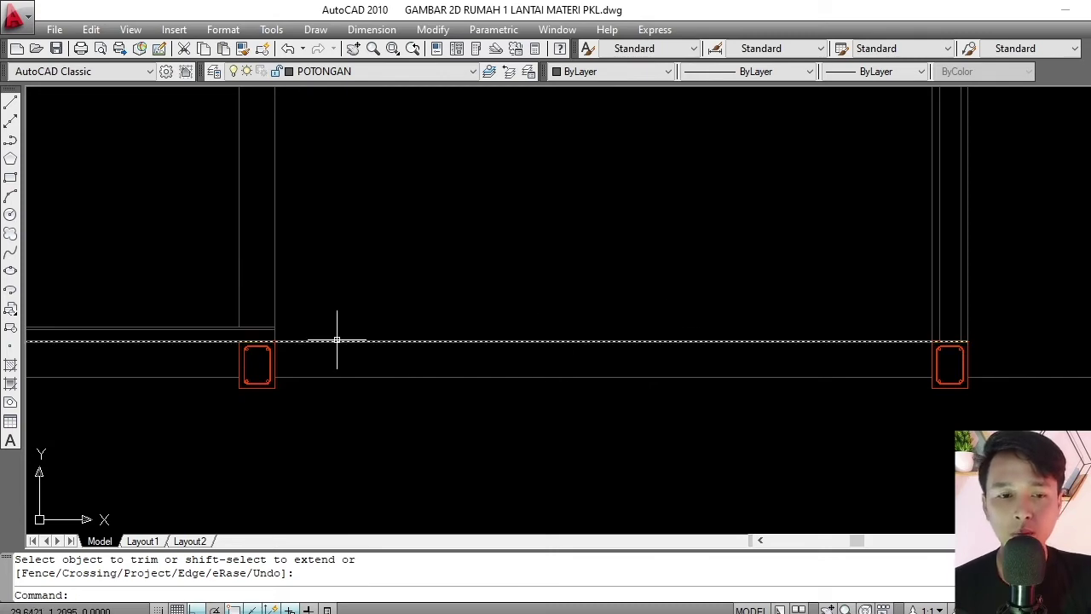
# Offset the upper floor line of the room left of the middle wall 0.03 downward.
pyautogui.scroll(4, 348, 352)
pyautogui.scroll(-8, 355, 348)
pyautogui.scroll(5, 362, 348)
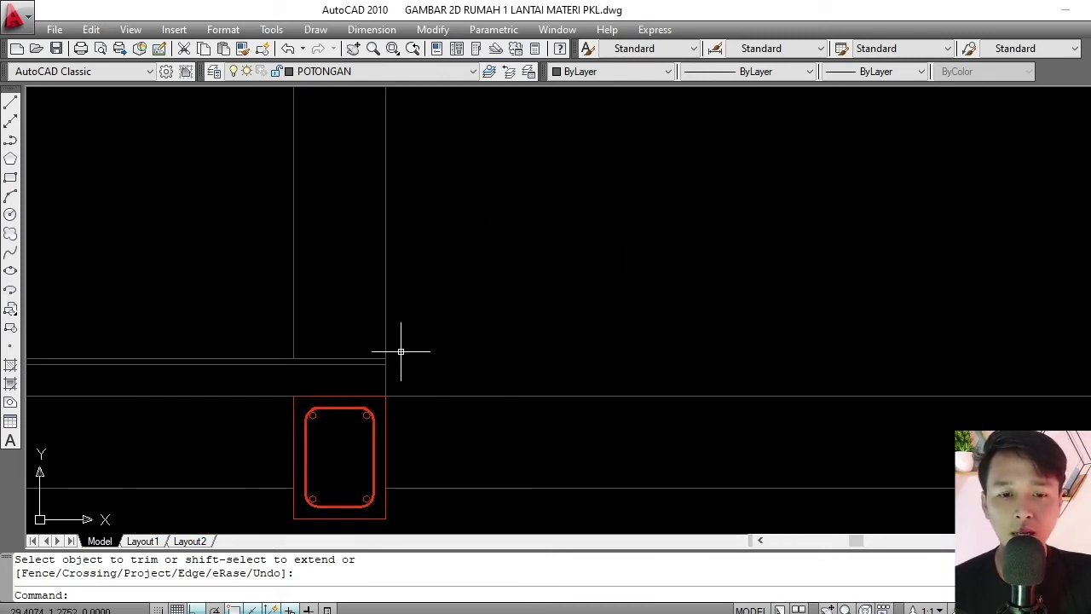
pyautogui.scroll(3, 376, 371)
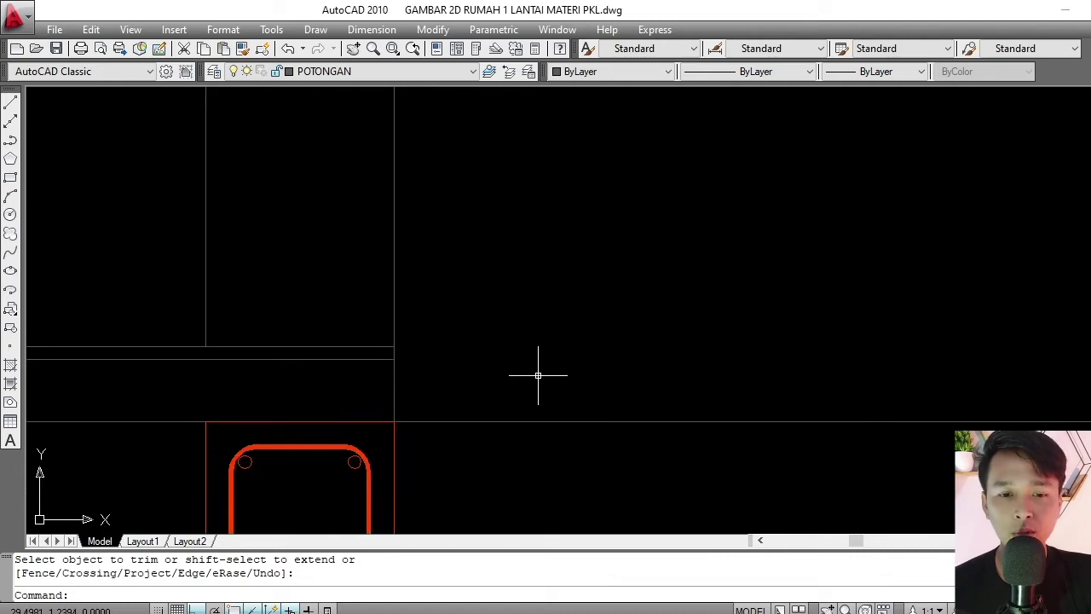
pyautogui.scroll(-3, 443, 351)
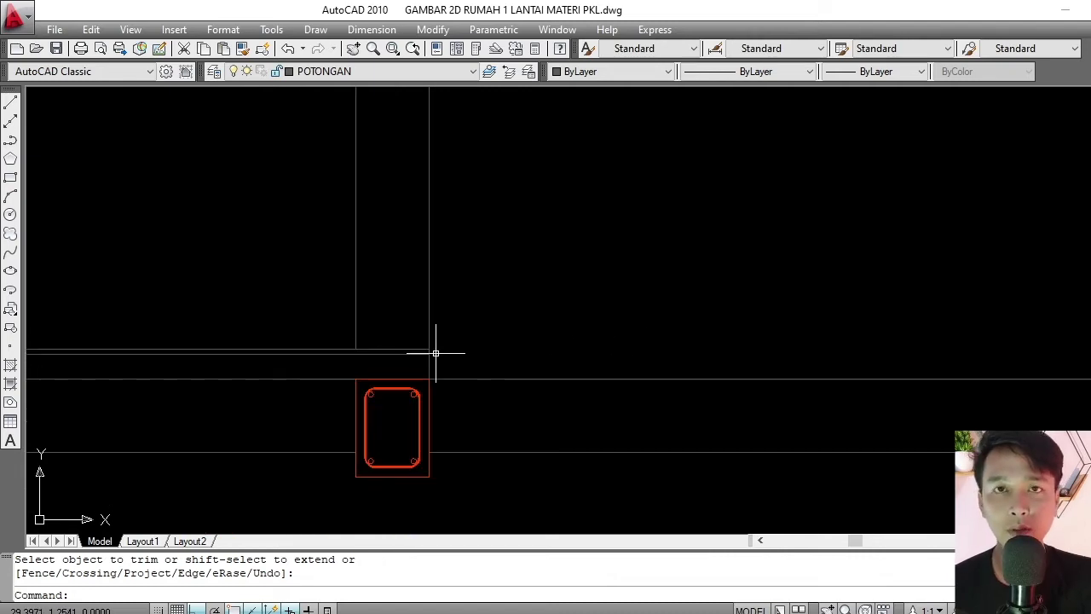
pyautogui.write('o')
pyautogui.press('Return')
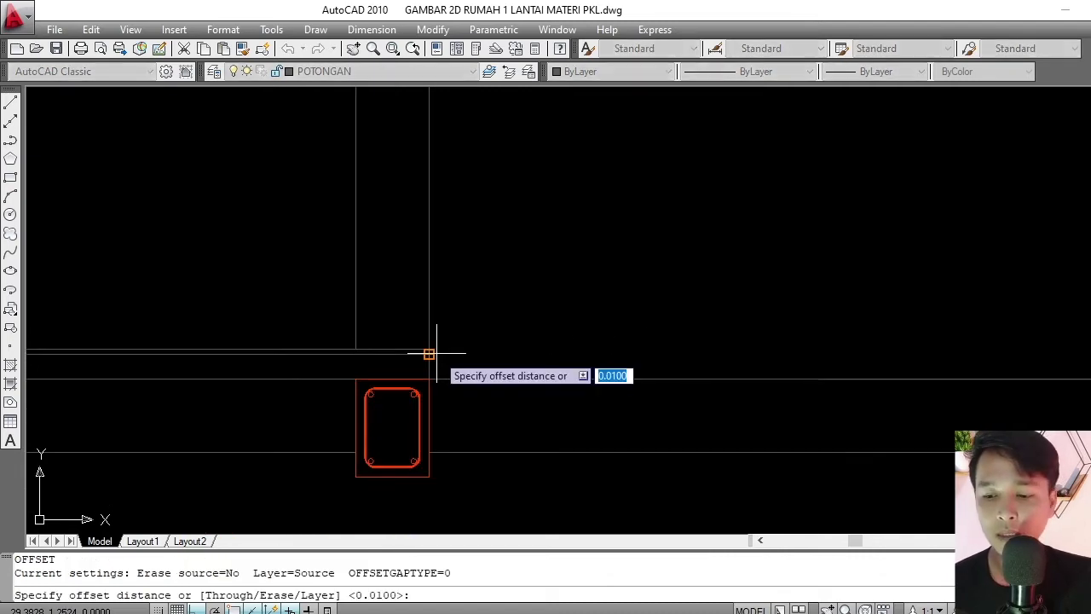
pyautogui.write('.03')
pyautogui.press('Return')
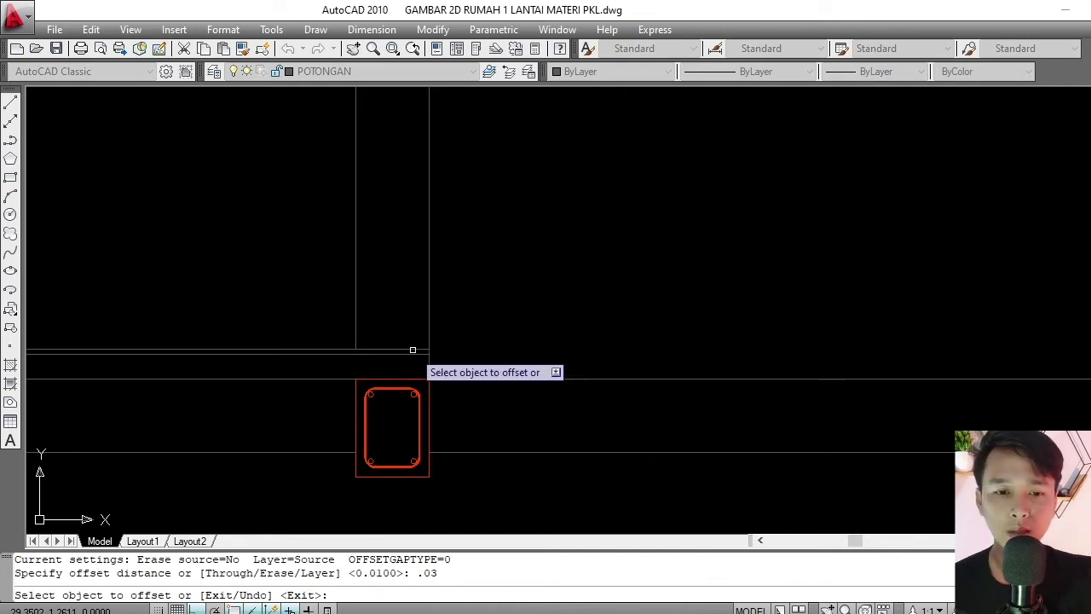
pyautogui.click(410, 350)
pyautogui.click(417, 367)
pyautogui.press('Return')
pyautogui.scroll(3, 427, 369)
pyautogui.press('Escape')
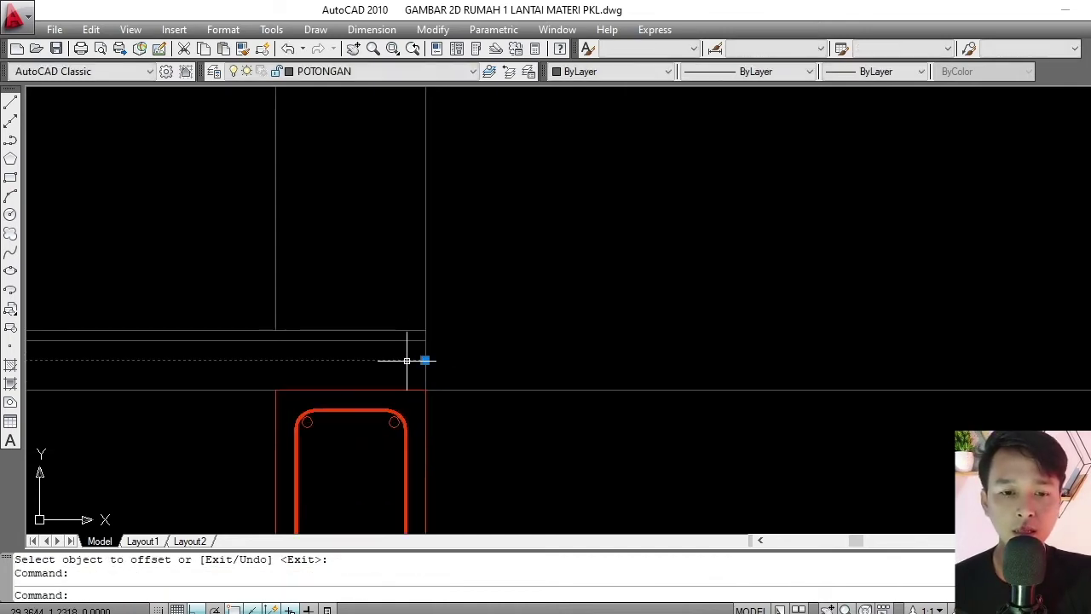
pyautogui.scroll(-5, 417, 363)
pyautogui.write('ex')
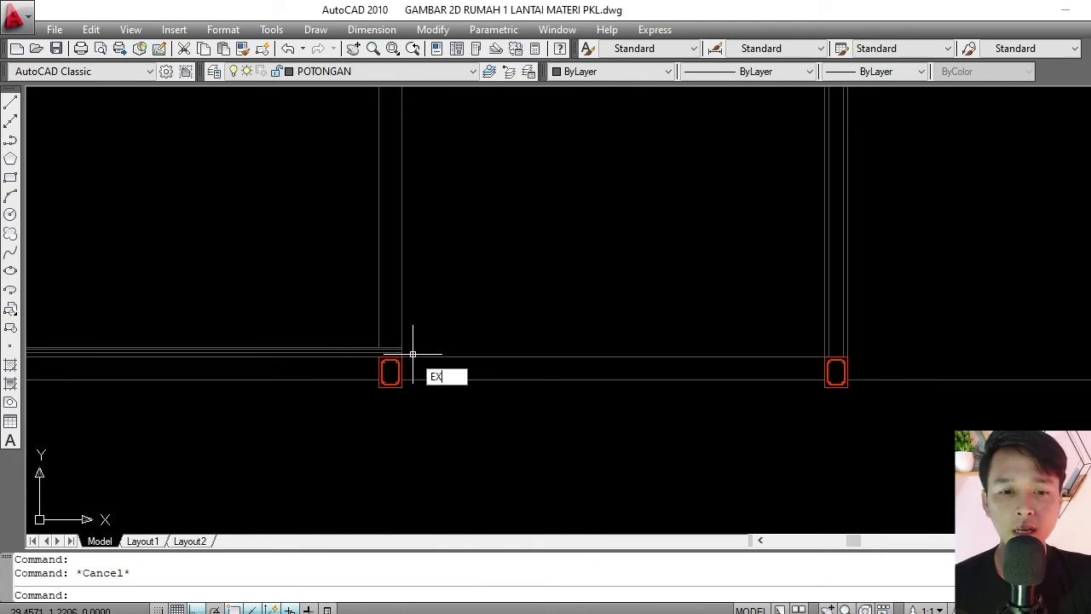
pyautogui.press('Return')
pyautogui.press('Escape')
pyautogui.press('Escape')
pyautogui.press('Escape')
pyautogui.scroll(5, 405, 351)
pyautogui.click(381, 356)
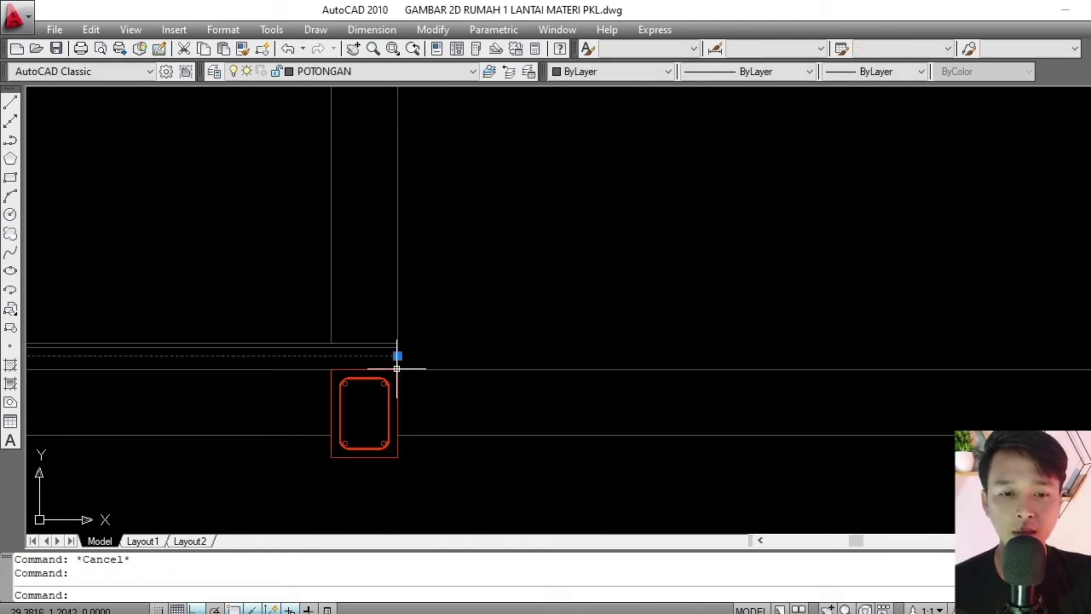
pyautogui.press('Escape')
pyautogui.scroll(-3, 438, 347)
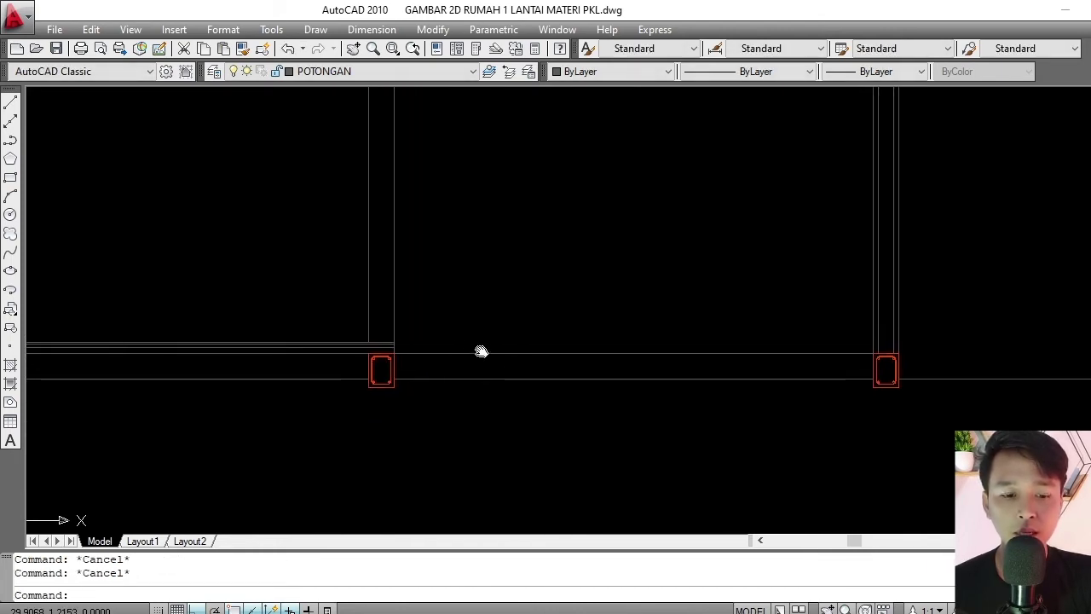
# Extend the new 0.03 offset line to the right wall's inner face line.
pyautogui.write('E')
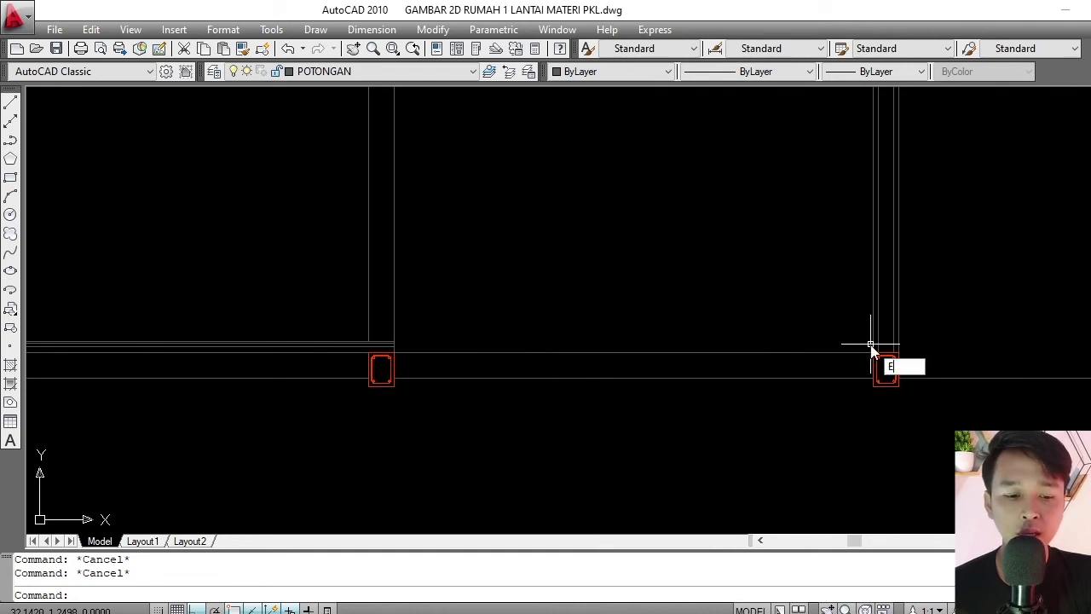
pyautogui.write('X')
pyautogui.press('Return')
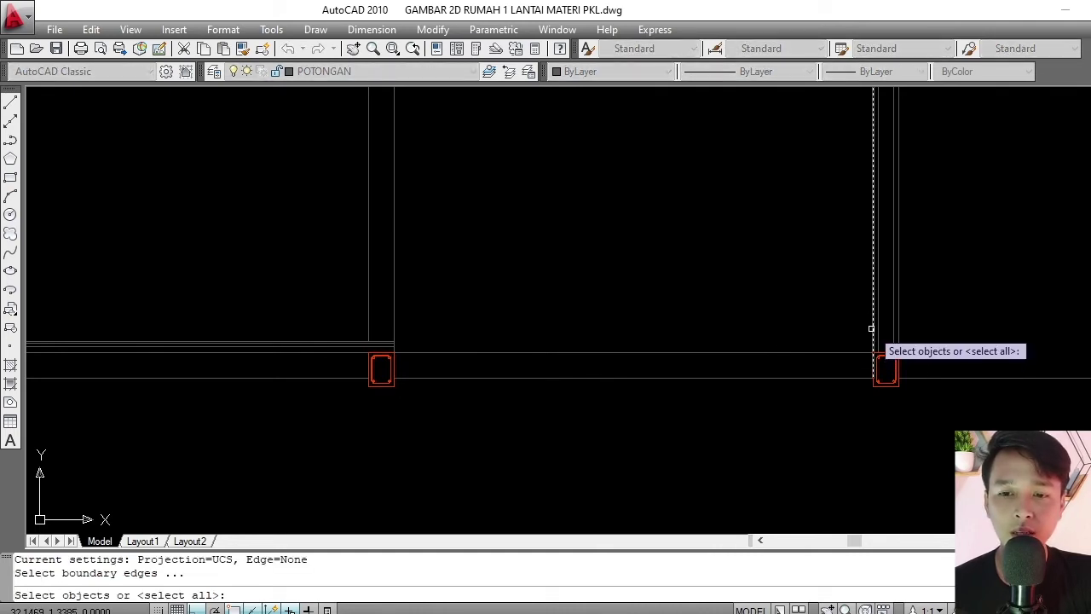
pyautogui.click(870, 328)
pyautogui.press('Return')
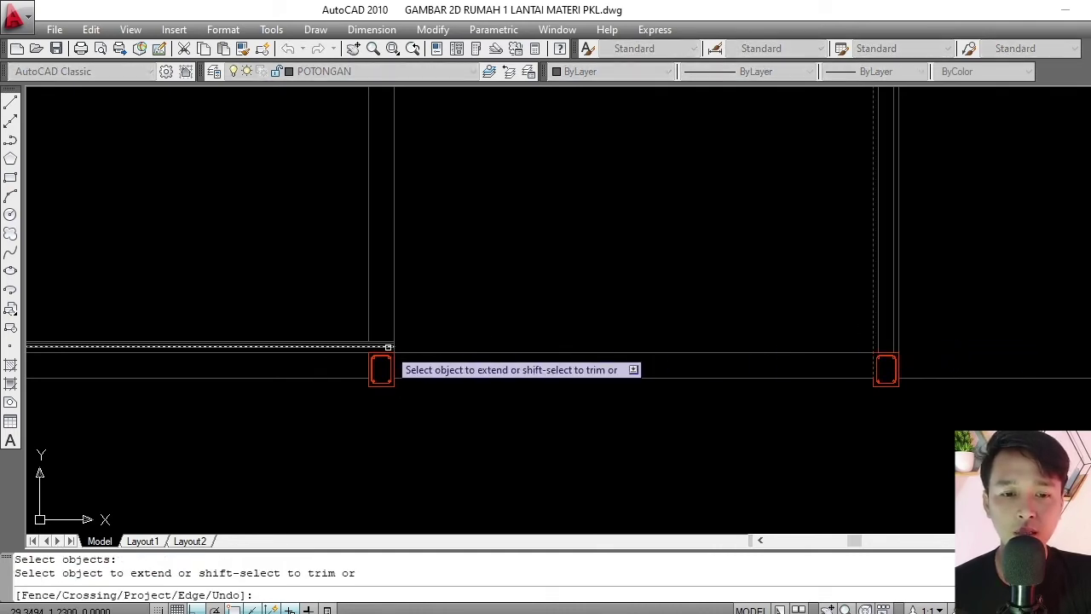
pyautogui.click(388, 347)
pyautogui.scroll(10, 388, 347)
pyautogui.press('Return')
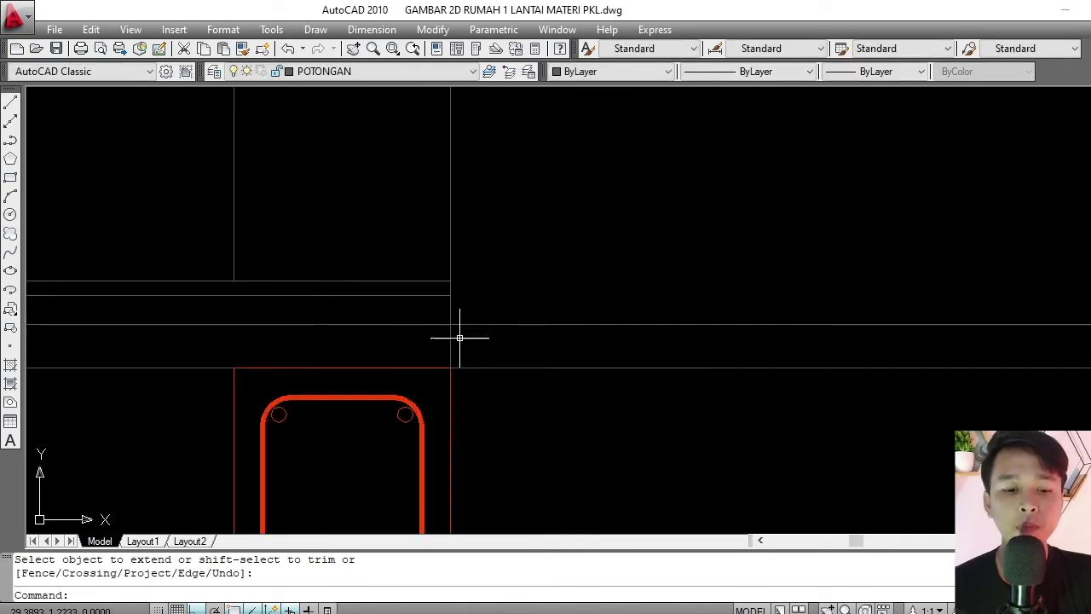
pyautogui.write('TR')
pyautogui.press('Return')
pyautogui.press('Escape')
pyautogui.press('Escape')
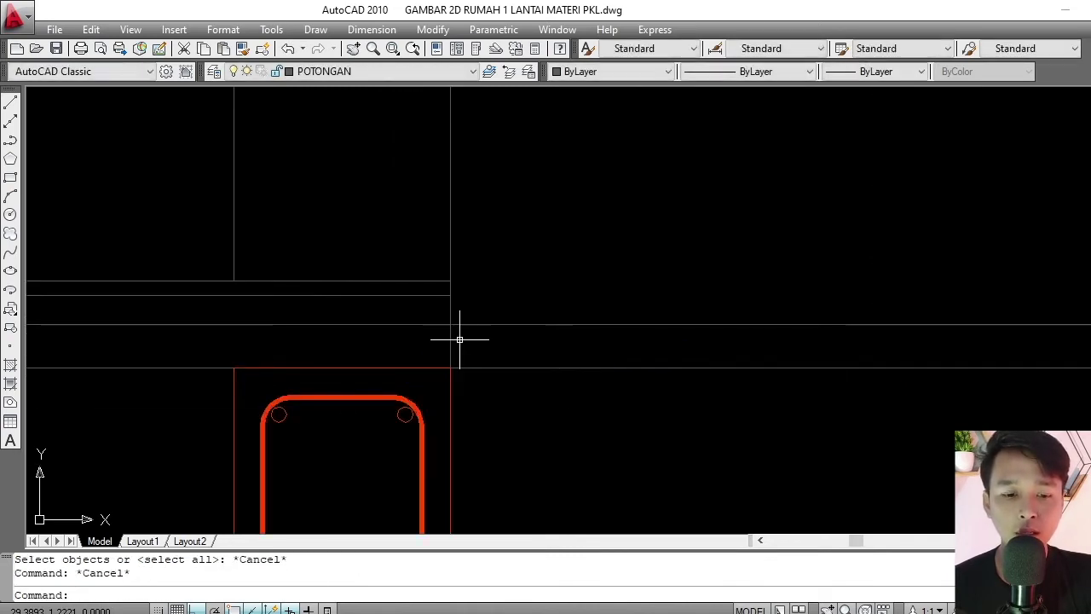
# Trim the extended line to the left of the middle wall's right face, using that face line as the cutting edge.
pyautogui.write('TR')
pyautogui.press('Return')
pyautogui.click(451, 334)
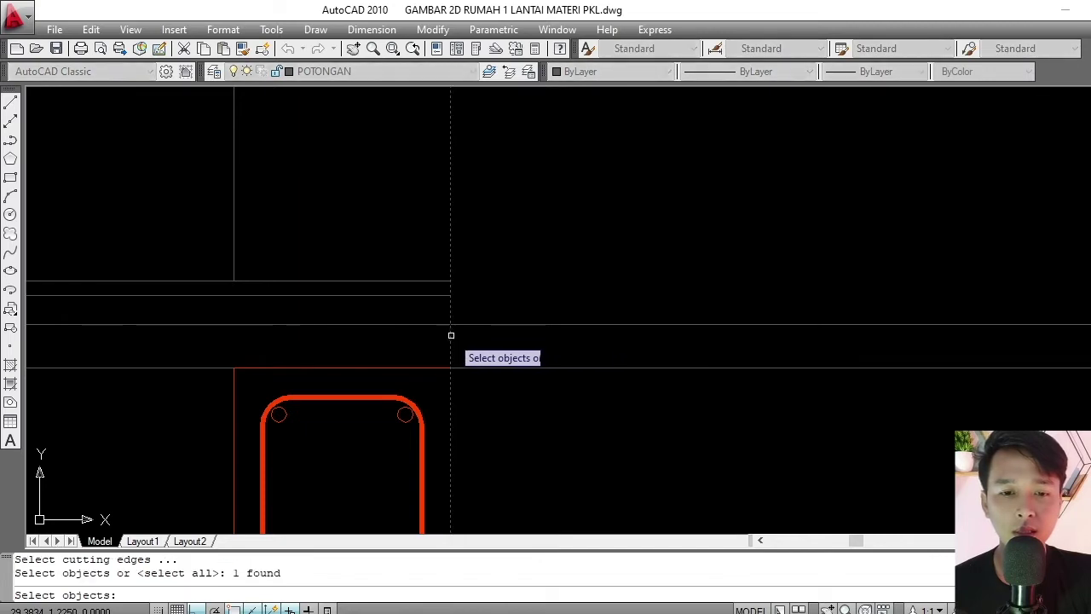
pyautogui.scroll(-5, 455, 353)
pyautogui.scroll(6, 455, 357)
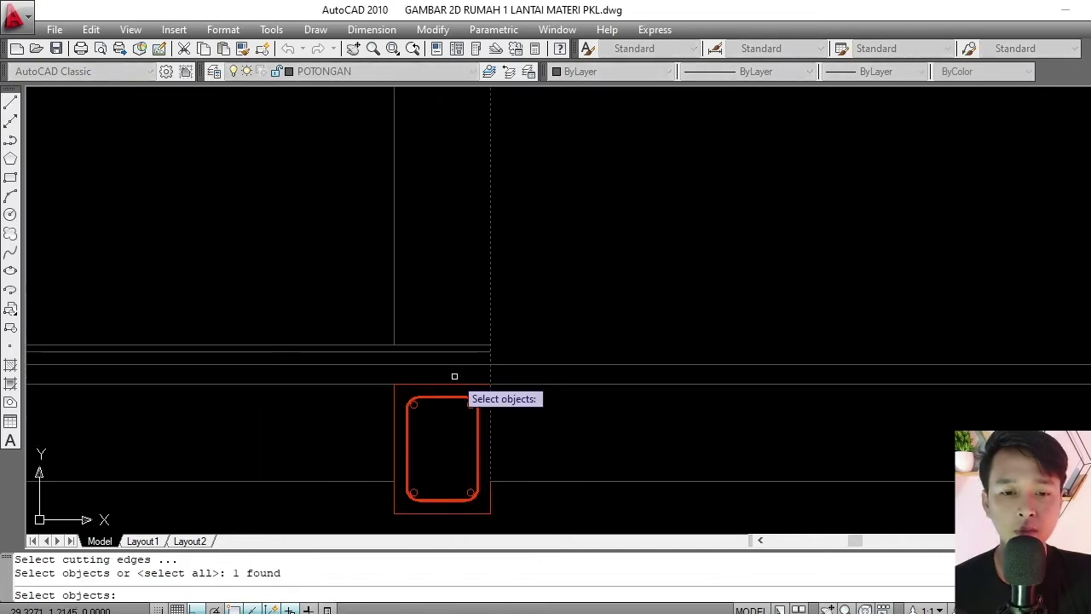
pyautogui.press('Return')
pyautogui.press('Return')
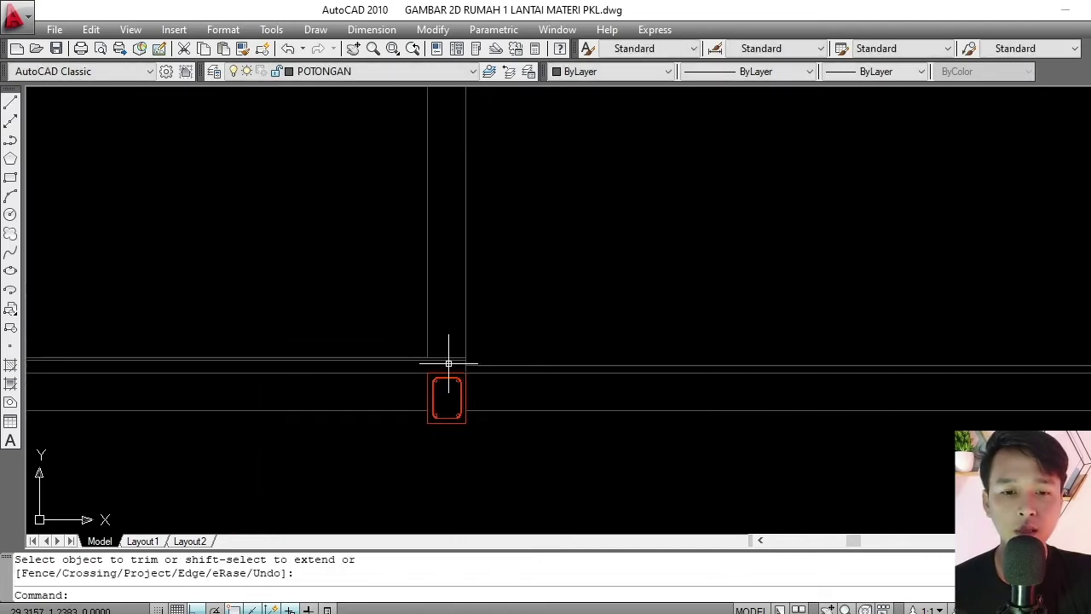
pyautogui.scroll(-4, 446, 360)
pyautogui.scroll(3, 449, 345)
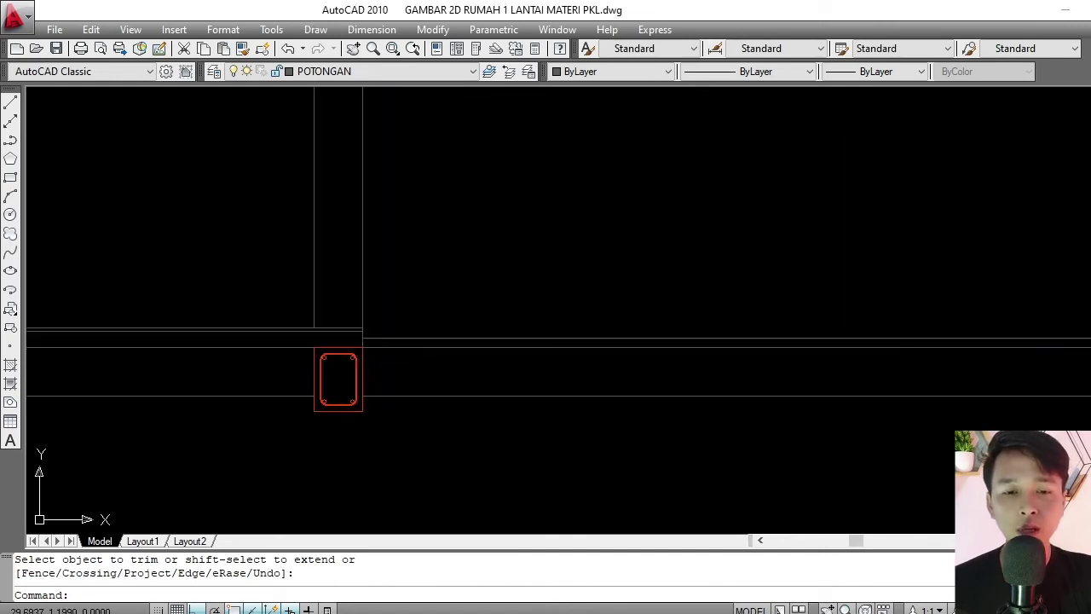
pyautogui.moveTo(423, 349); pyautogui.dragTo(421, 341, button='middle')
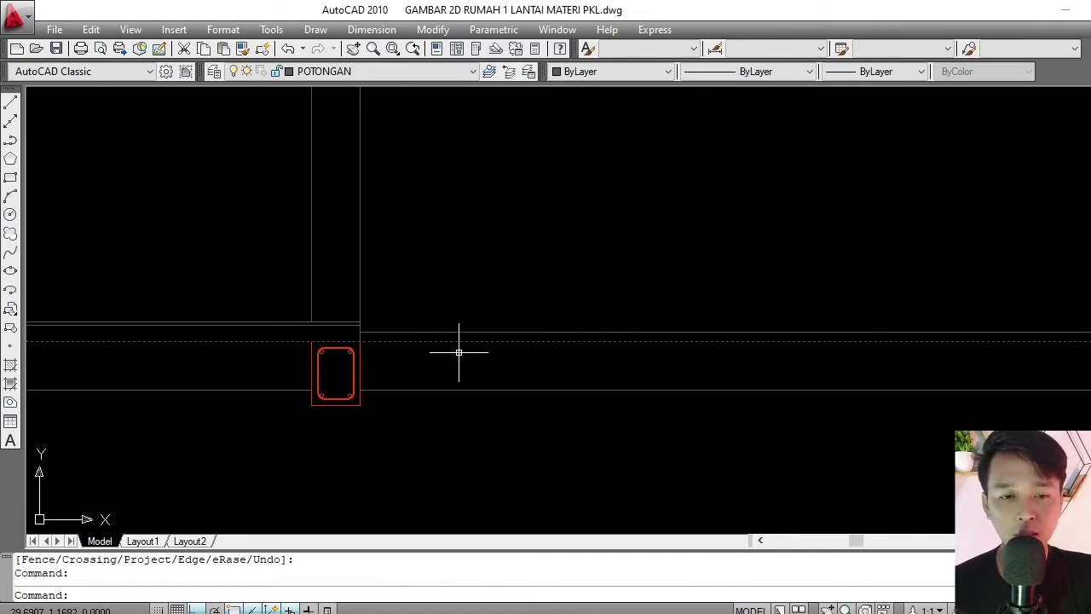
pyautogui.press('Escape')
pyautogui.press('Escape')
pyautogui.write('tr')
pyautogui.press('Return')
pyautogui.press('Return')
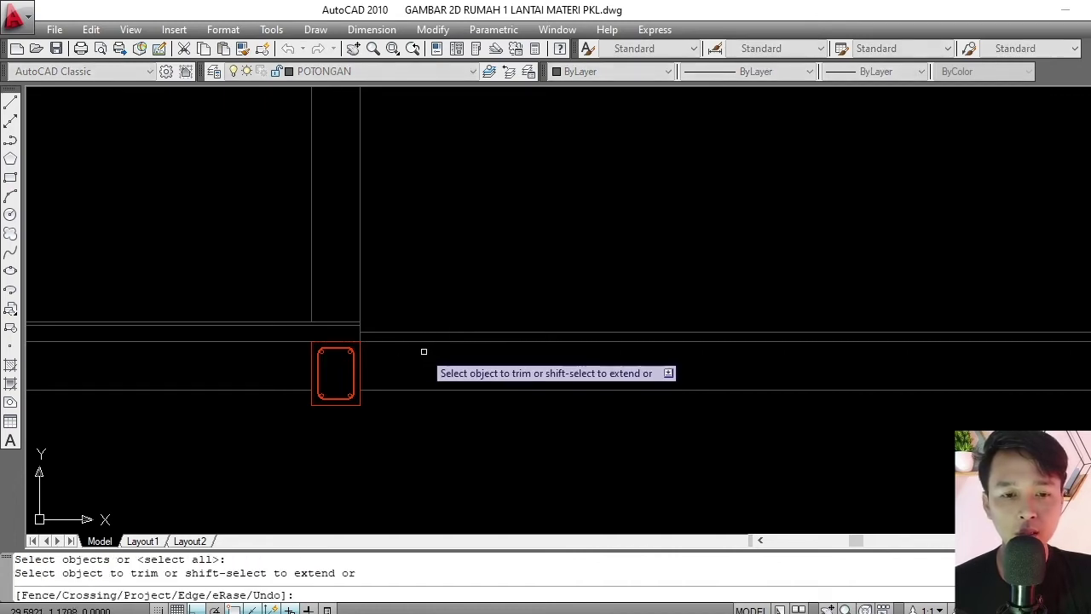
pyautogui.press('Escape')
# Trim the line level with the sloof tops between the middle and right sloofs.
pyautogui.scroll(-2, 400, 340)
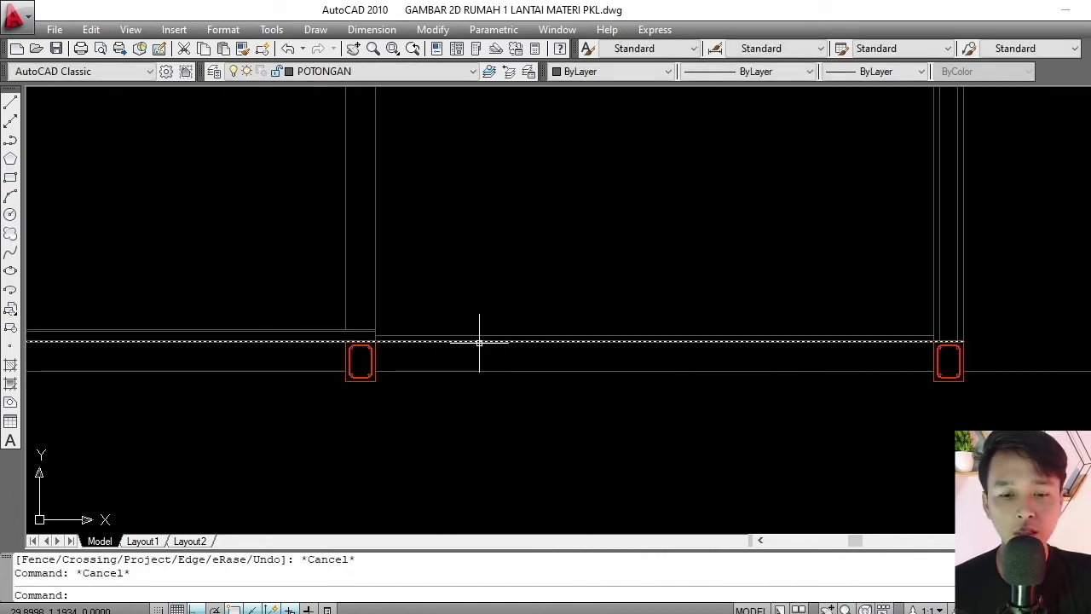
pyautogui.scroll(2, 475, 341)
pyautogui.write('tr')
pyautogui.press('Return')
pyautogui.press('Return')
pyautogui.scroll(-2, 471, 343)
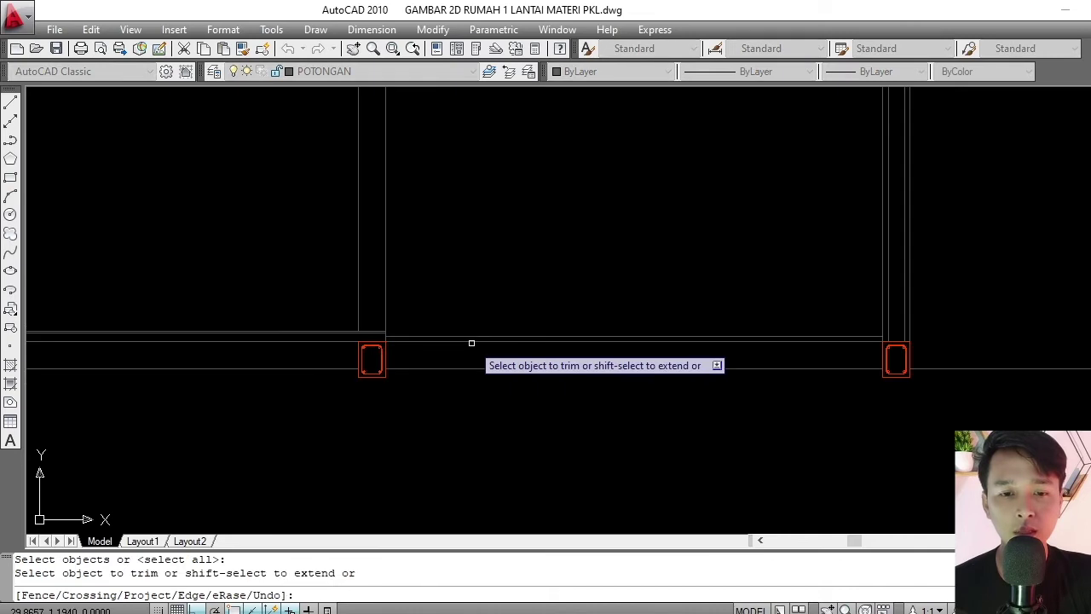
pyautogui.click(471, 343)
pyautogui.press('Return')
pyautogui.scroll(3, 379, 342)
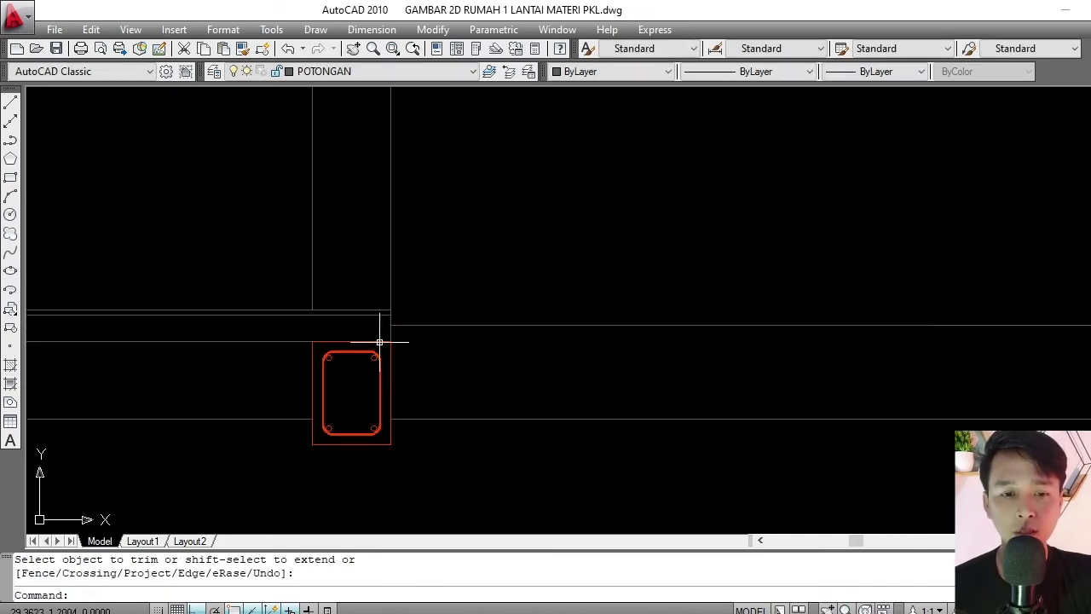
# Offset the lowered floor line between the middle and right walls 0.01 downward.
pyautogui.scroll(3, 399, 334)
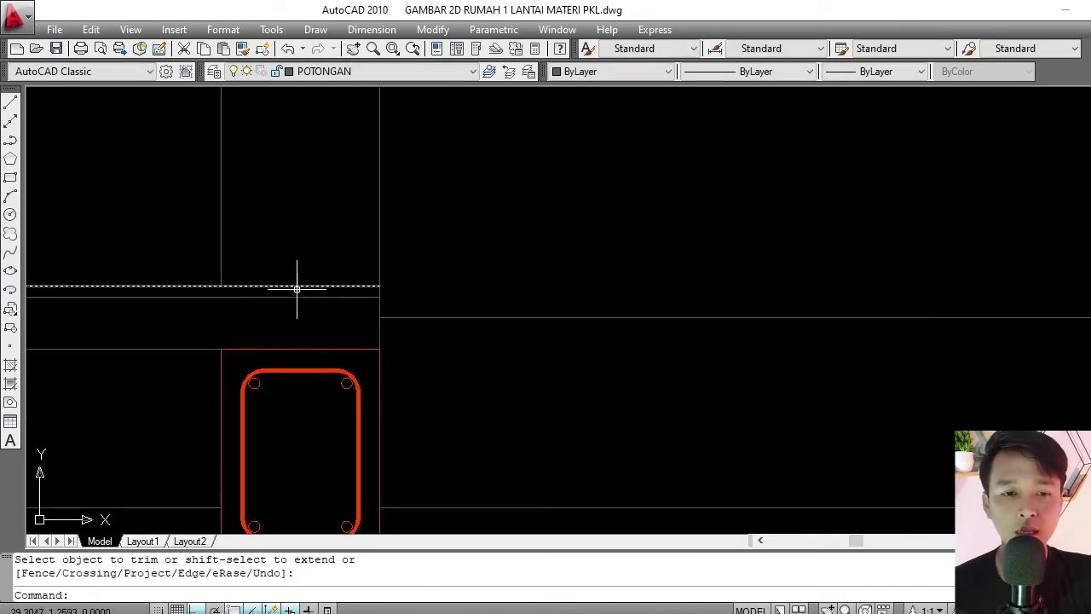
pyautogui.scroll(-4, 377, 295)
pyautogui.scroll(2, 384, 313)
pyautogui.write('o')
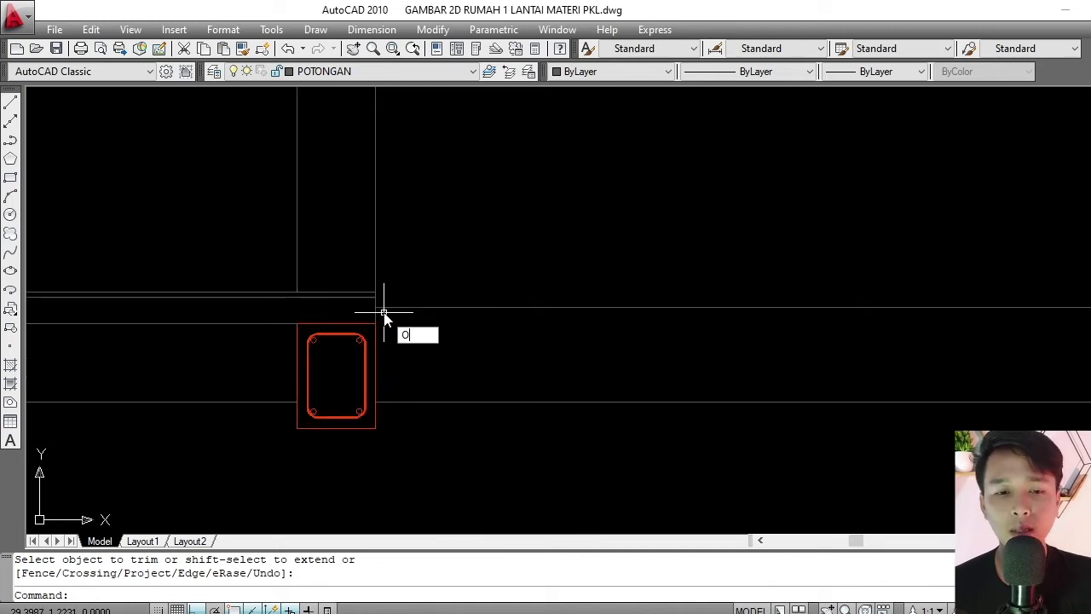
pyautogui.press('Return')
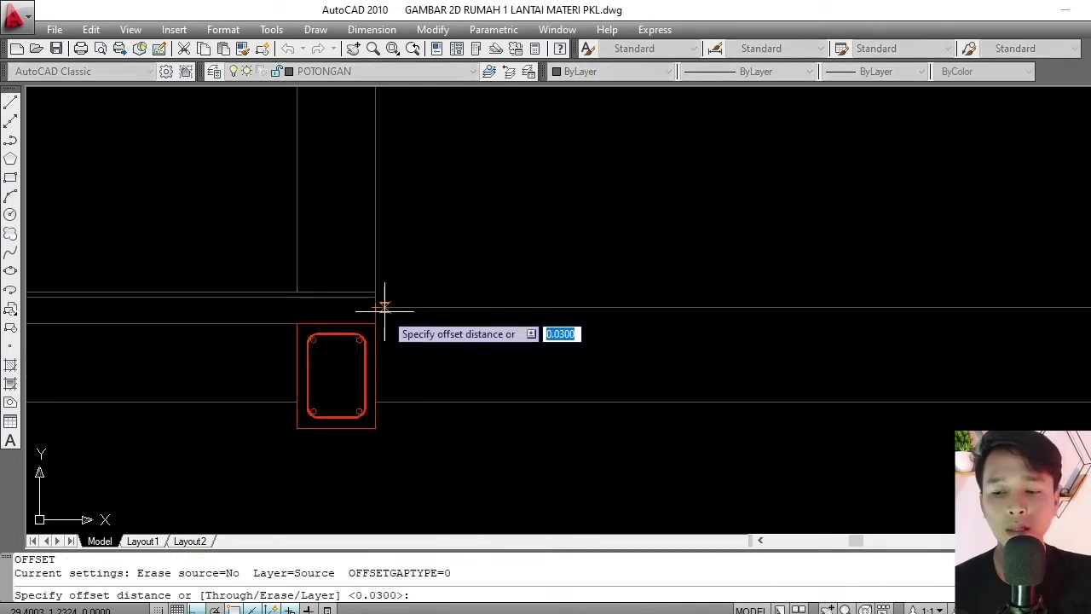
pyautogui.write('.')
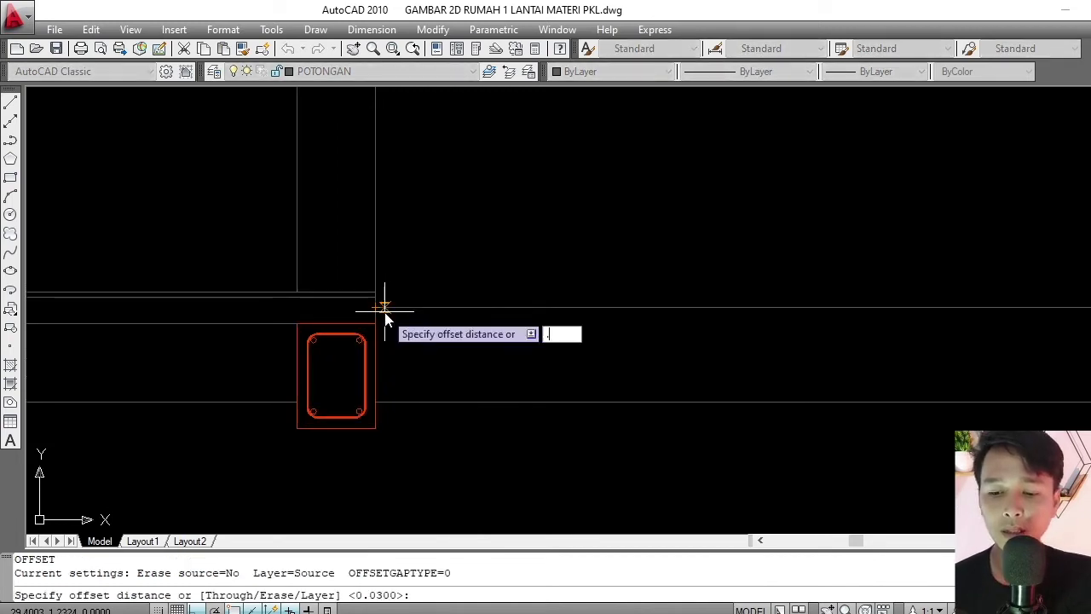
pyautogui.write('01')
pyautogui.press('Return')
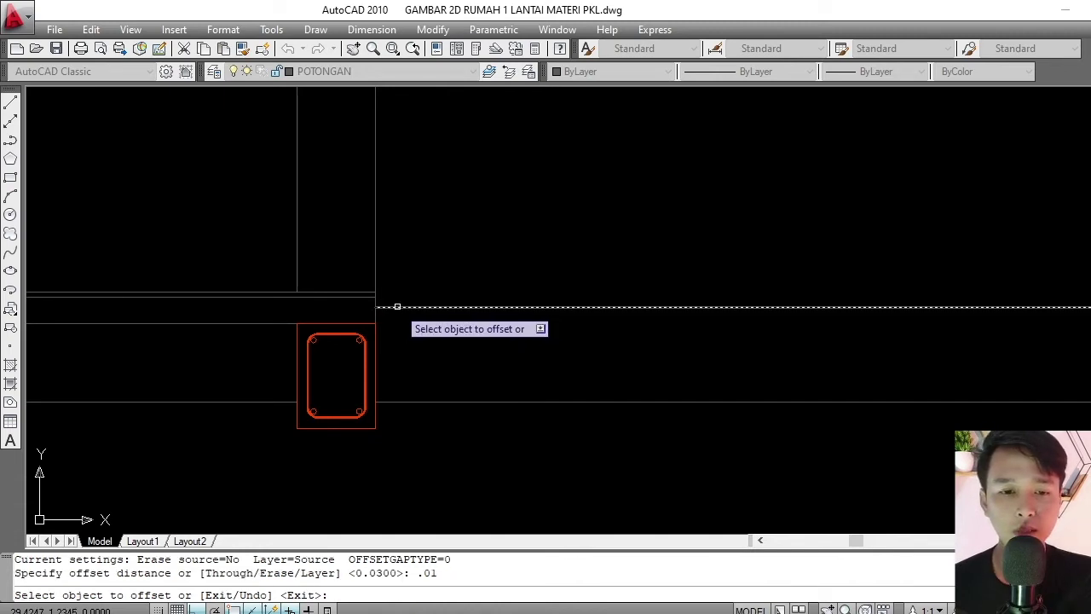
pyautogui.click(395, 305)
pyautogui.click(403, 303)
pyautogui.press('Escape')
pyautogui.scroll(-7, 409, 307)
pyautogui.scroll(7, 415, 310)
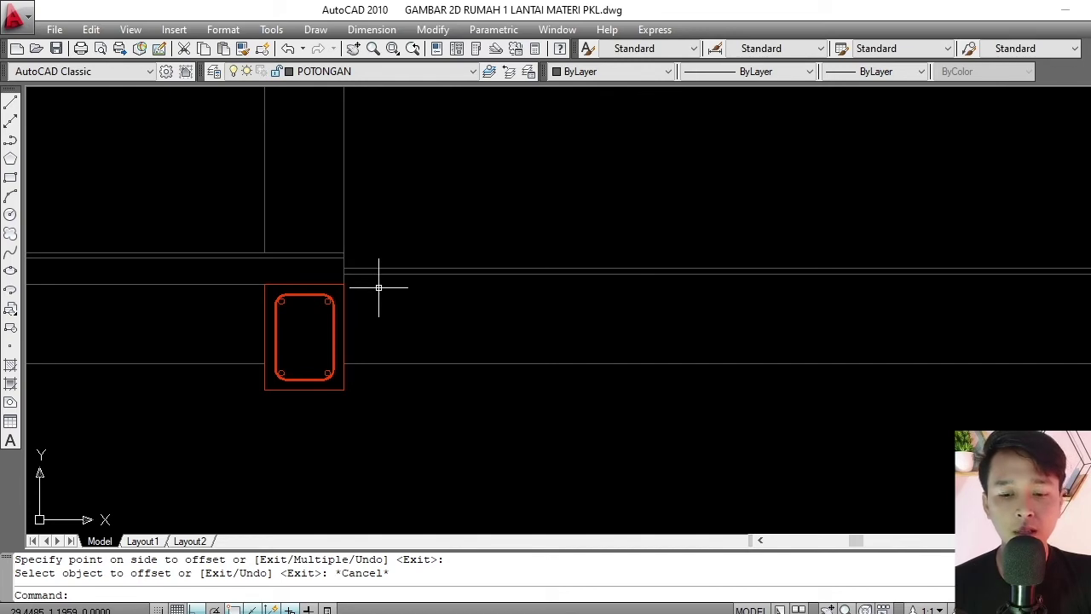
# Offset the lower of the two floor lines between the middle and right walls 0.05 downward.
pyautogui.scroll(3, 378, 287)
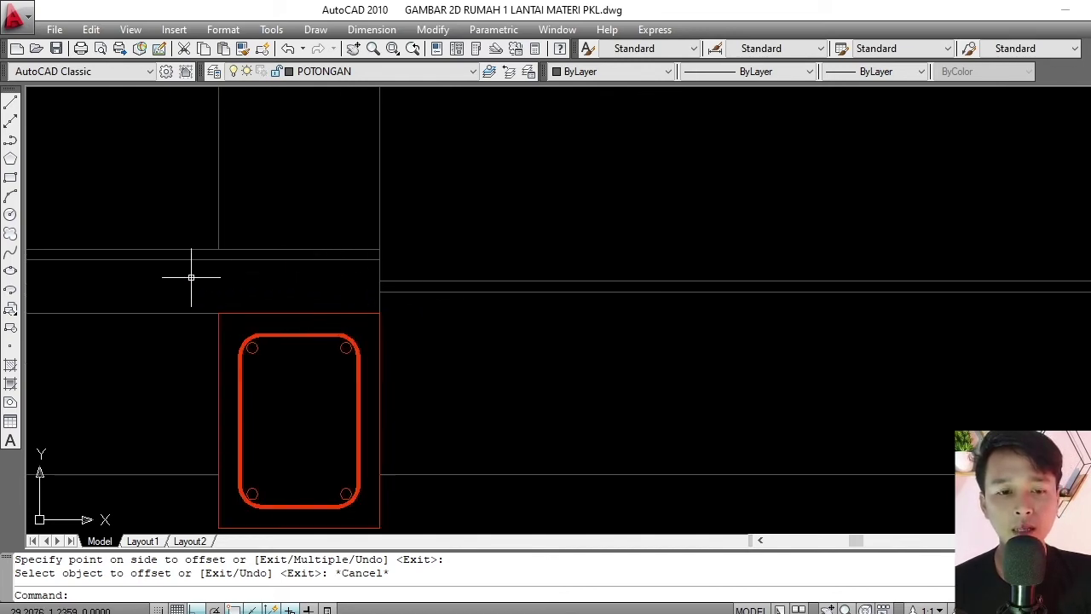
pyautogui.write('o')
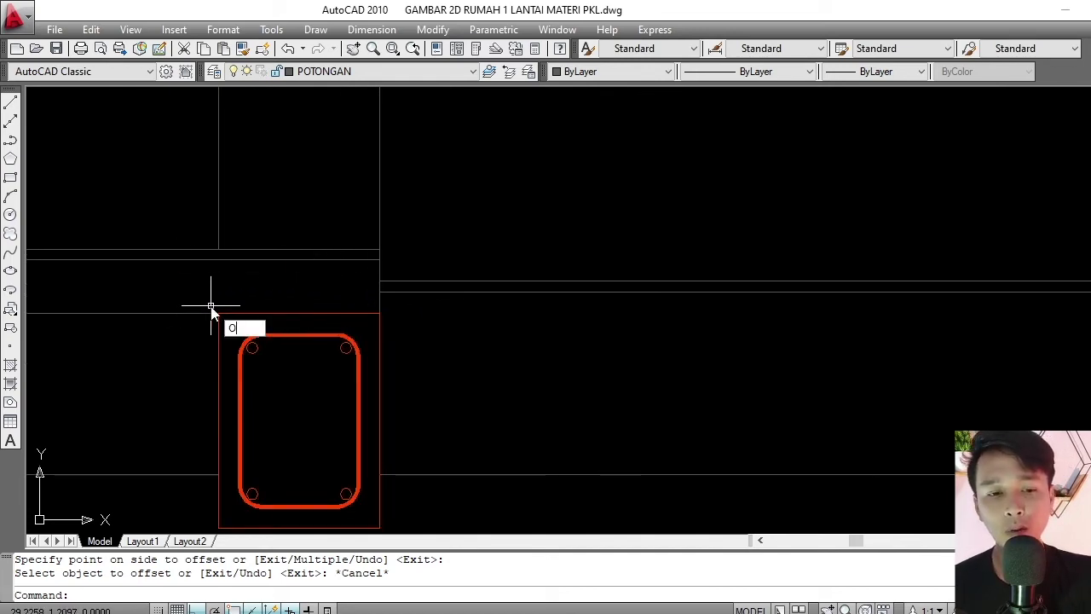
pyautogui.press('Return')
pyautogui.write('.0')
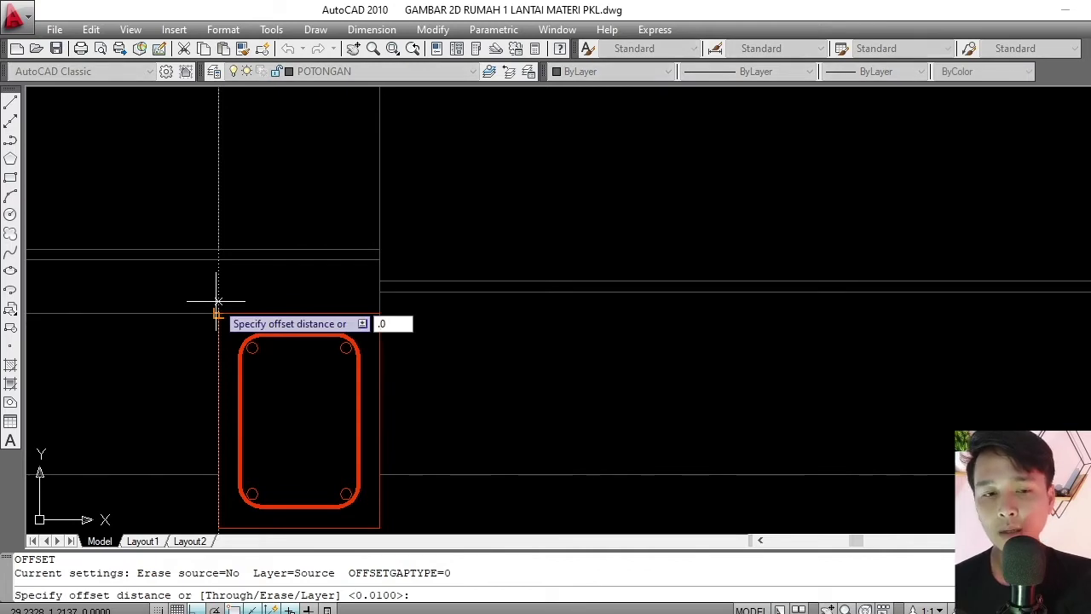
pyautogui.write('5')
pyautogui.press('Return')
pyautogui.click(414, 292)
pyautogui.click(429, 361)
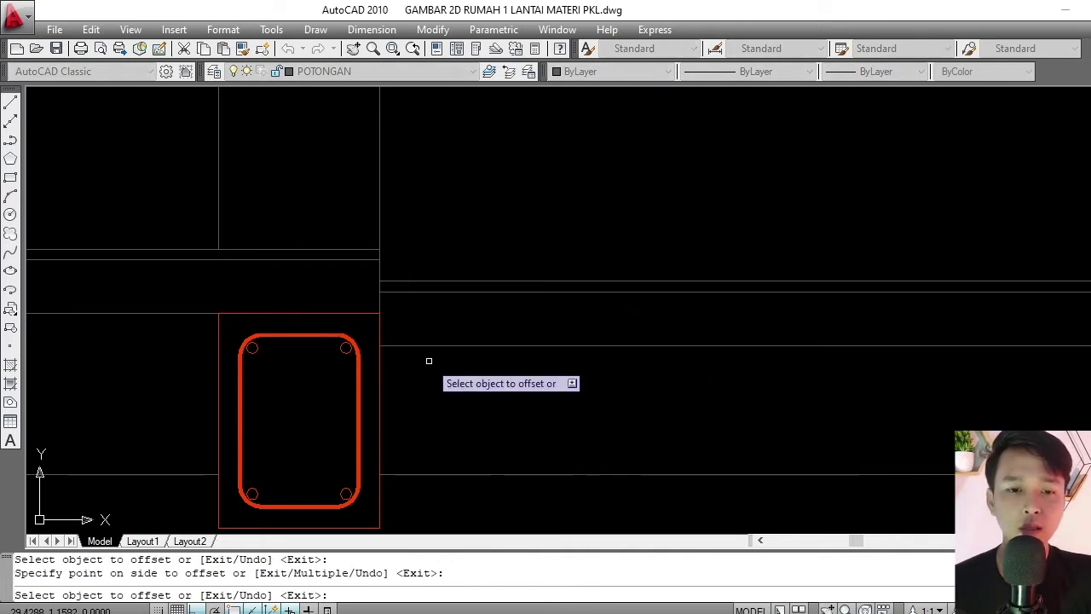
pyautogui.scroll(-5, 324, 298)
pyautogui.press('Escape')
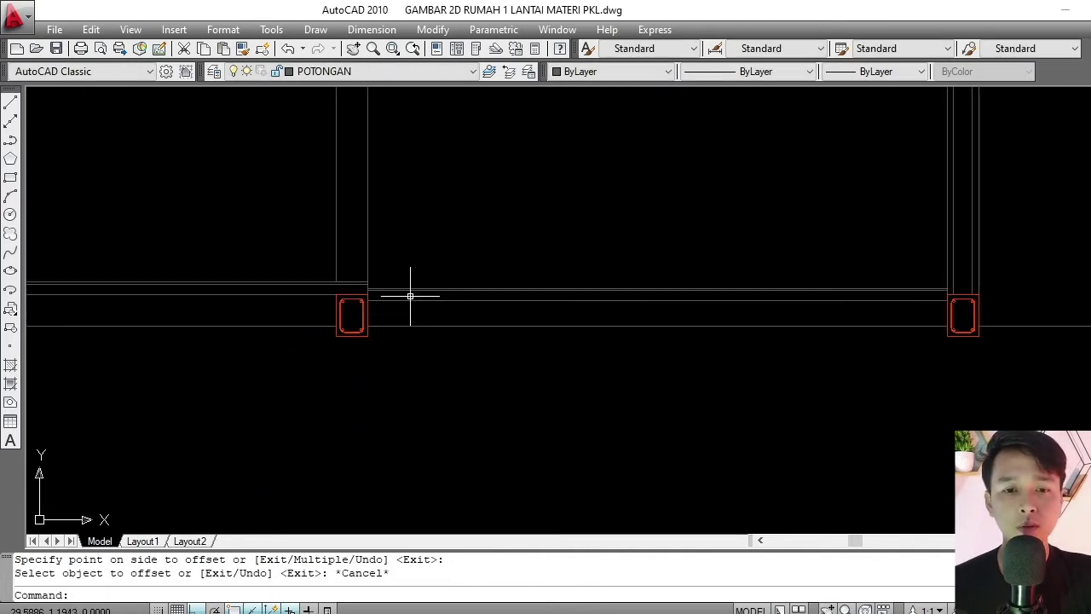
pyautogui.scroll(5, 418, 299)
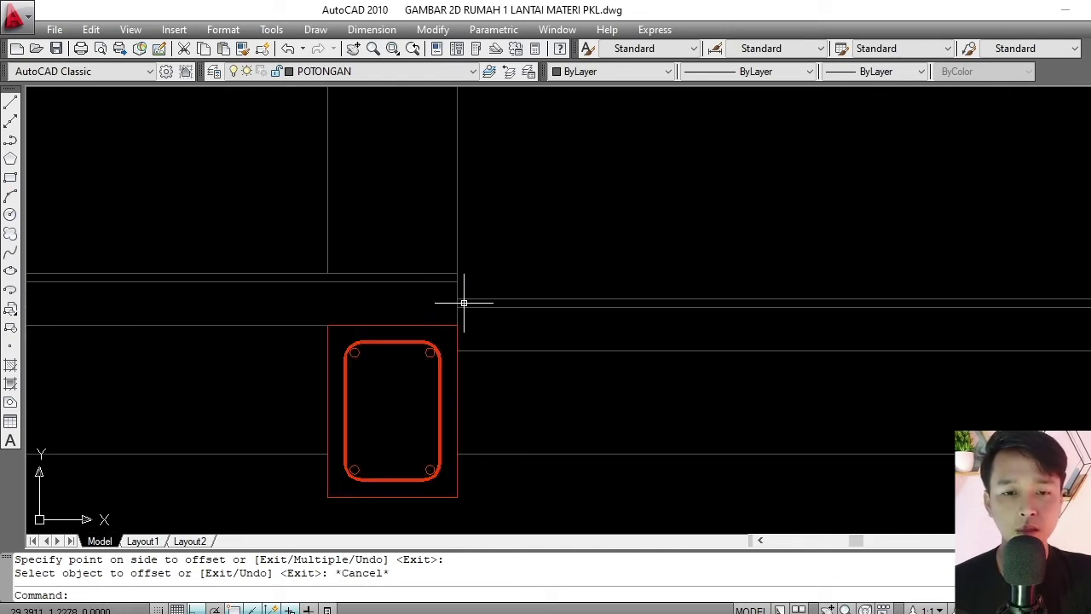
# Offset the middle wall's right face line 0.01 to the left.
pyautogui.scroll(-5, 378, 312)
pyautogui.scroll(8, 393, 311)
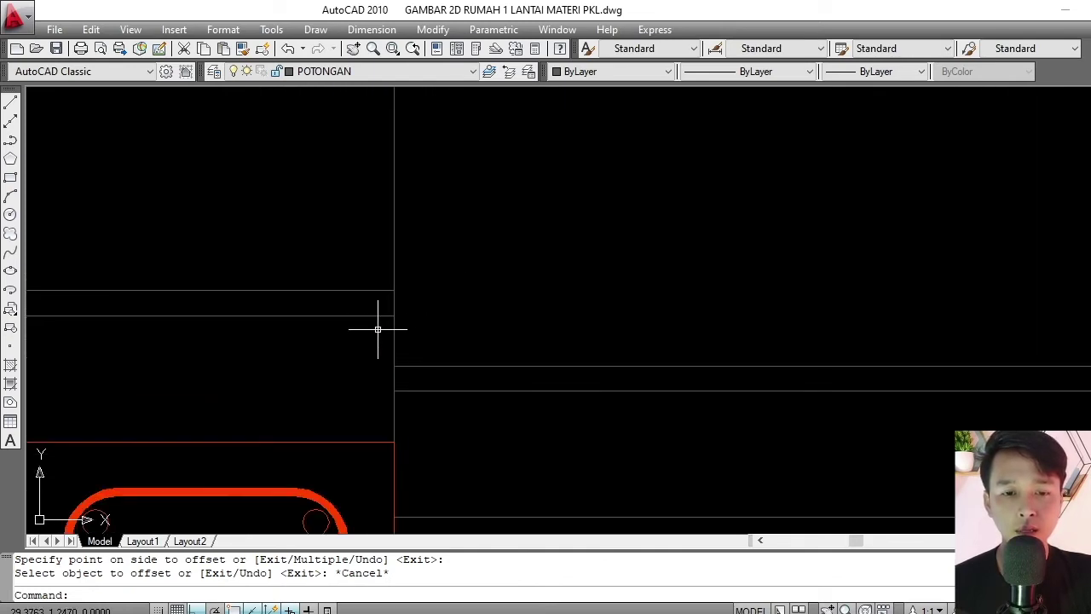
pyautogui.scroll(-2, 388, 346)
pyautogui.scroll(5, 387, 324)
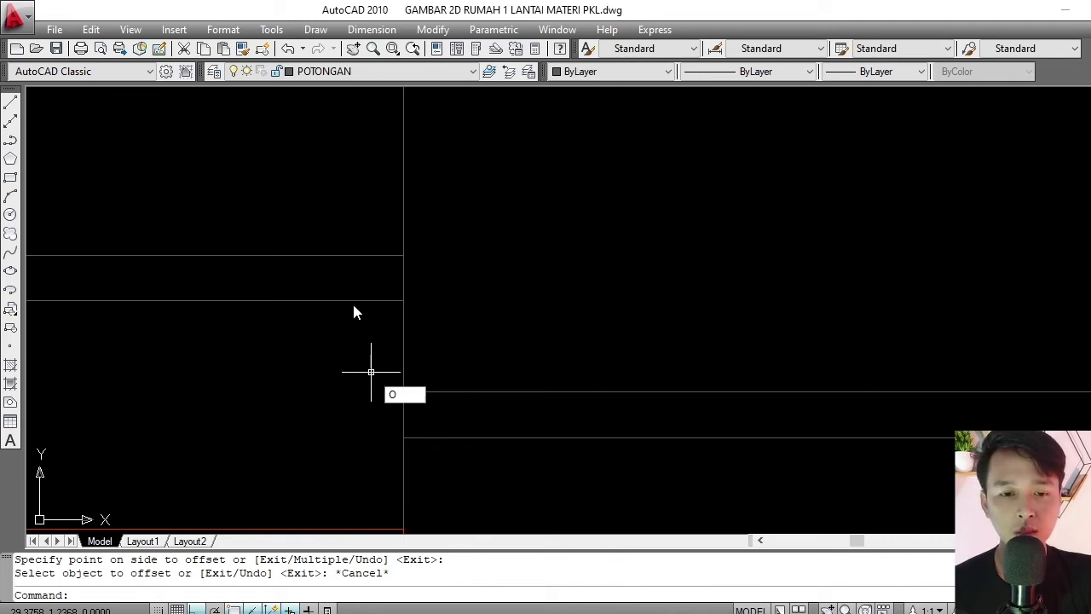
pyautogui.press('Return')
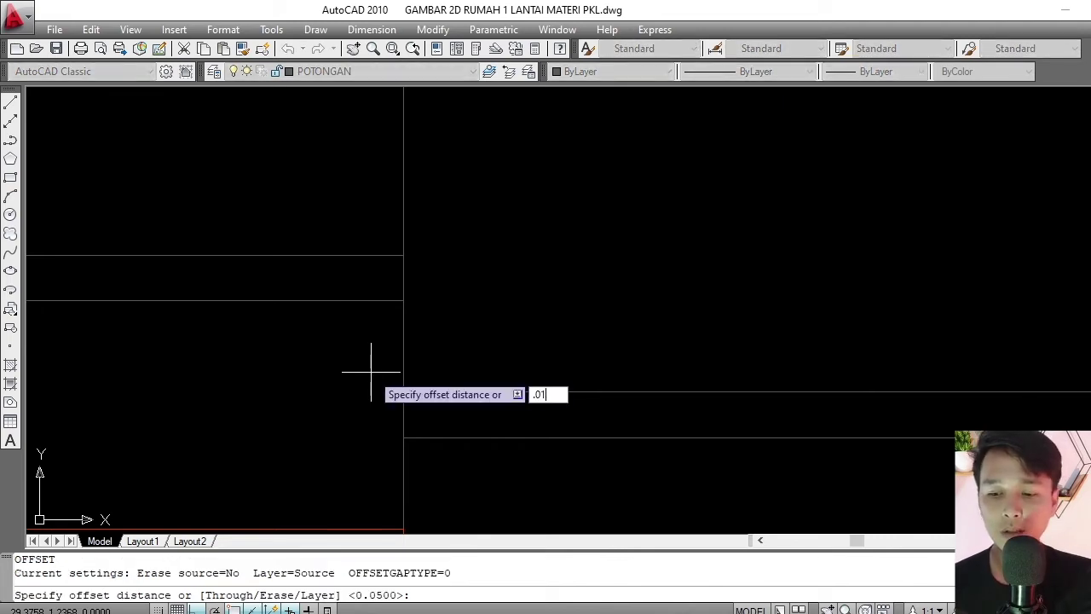
pyautogui.press('Return')
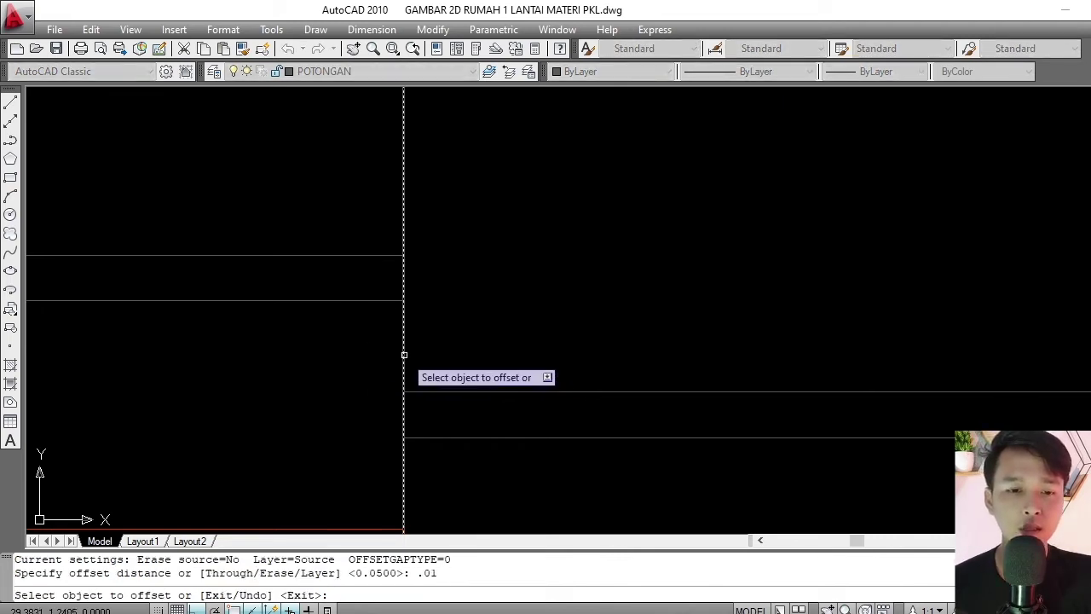
pyautogui.click(401, 361)
pyautogui.click(380, 317)
pyautogui.press('Escape')
pyautogui.scroll(-3, 380, 317)
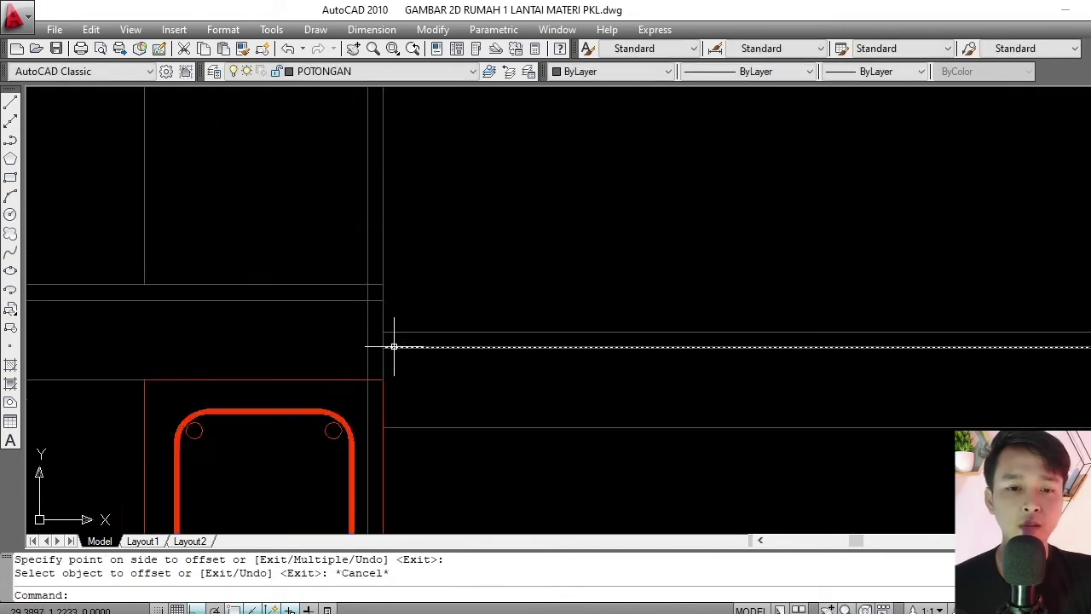
# Extend the upper lowered-floor line left to the new offset line inside the middle wall.
pyautogui.scroll(2, 389, 344)
pyautogui.press('Return')
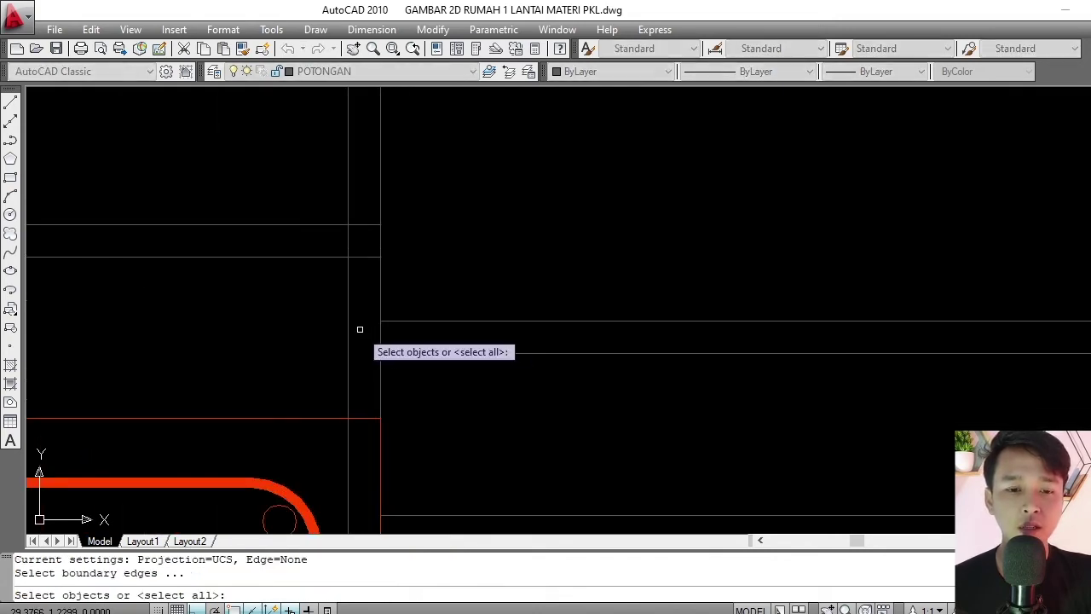
pyautogui.click(361, 328)
pyautogui.click(340, 319)
pyautogui.press('Return')
pyautogui.click(396, 321)
pyautogui.press('Return')
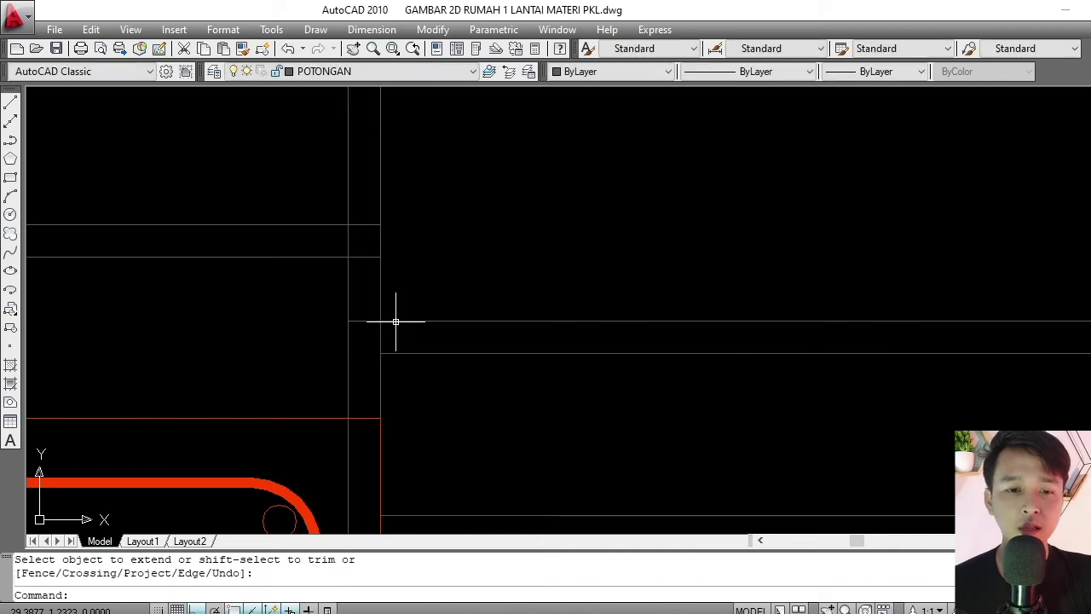
pyautogui.scroll(-2, 396, 320)
pyautogui.scroll(2, 367, 344)
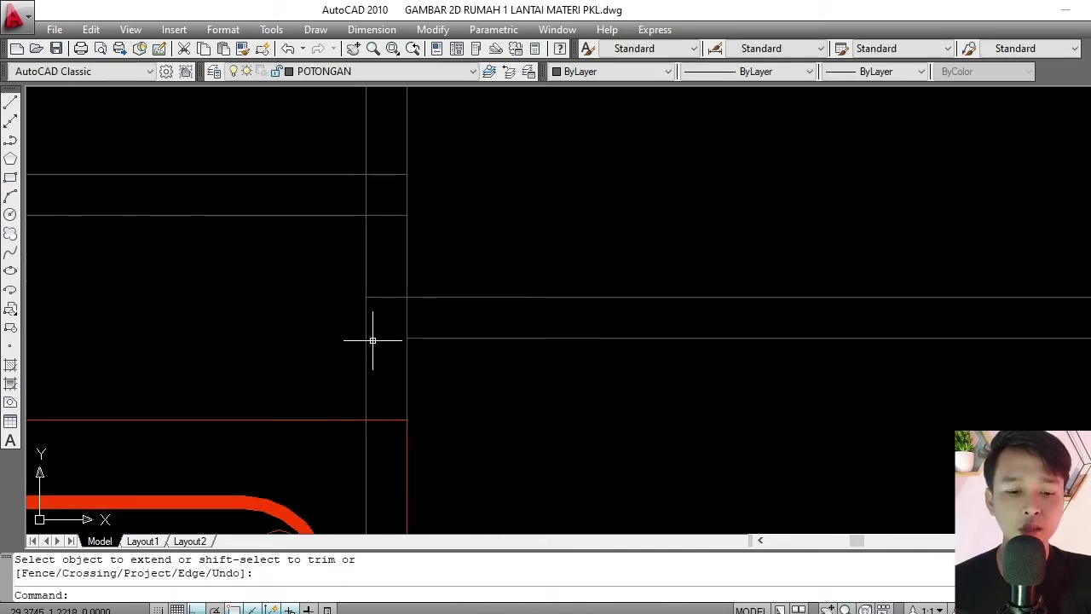
pyautogui.write('tr')
pyautogui.press('Return')
pyautogui.press('Return')
pyautogui.press('Escape')
pyautogui.press('Escape')
pyautogui.hotkey('ctrl', 'z')
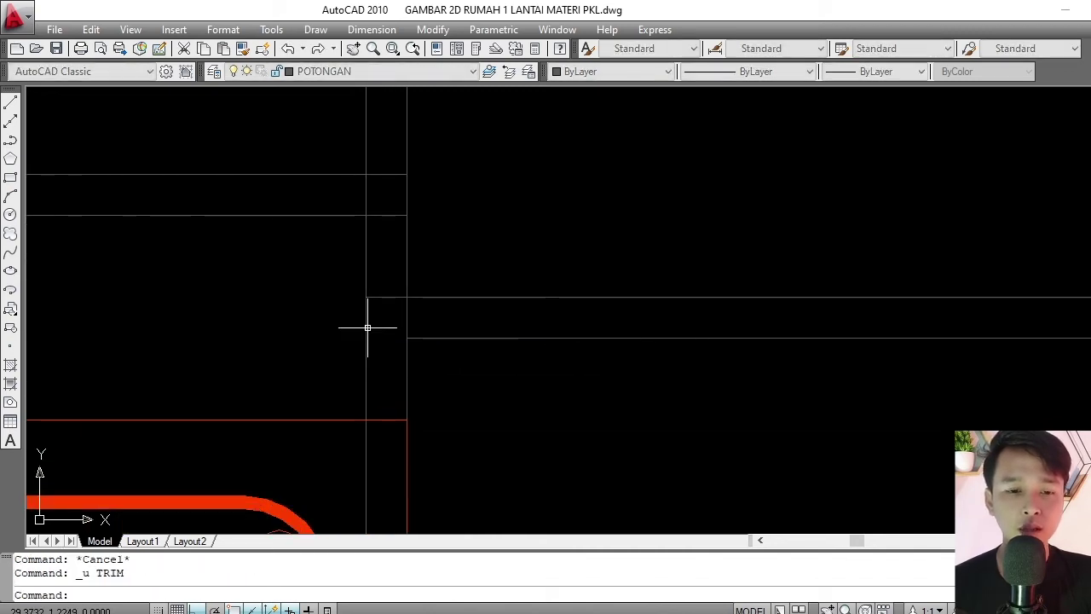
# Trim the offset line inside the middle wall, keeping a short piece from the left floor's lower line down to the lowered floor line.
pyautogui.write('tr')
pyautogui.press('Return')
pyautogui.press('Return')
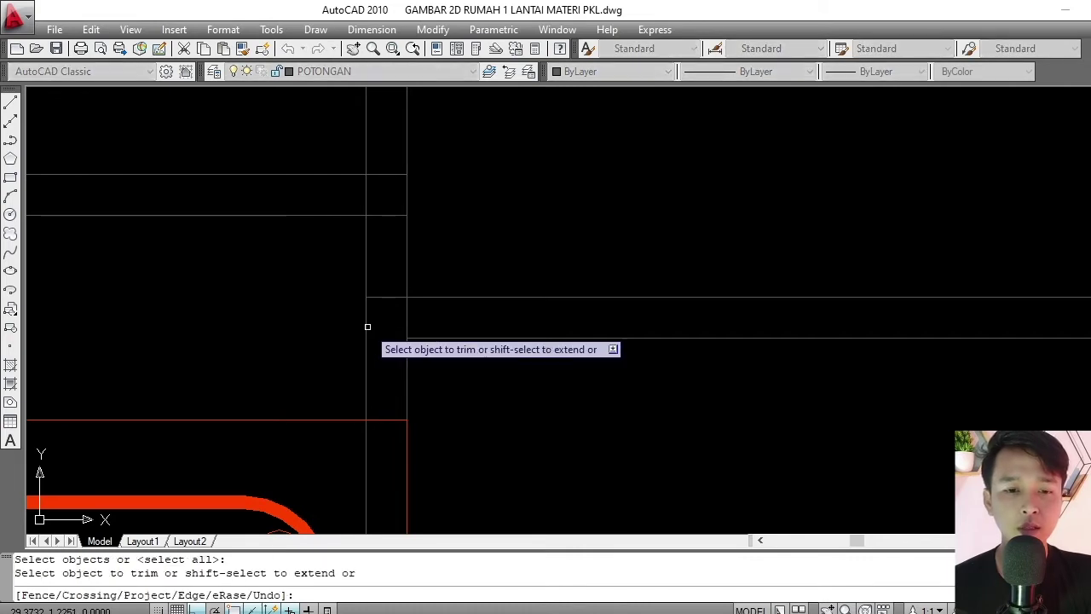
pyautogui.scroll(2, 367, 331)
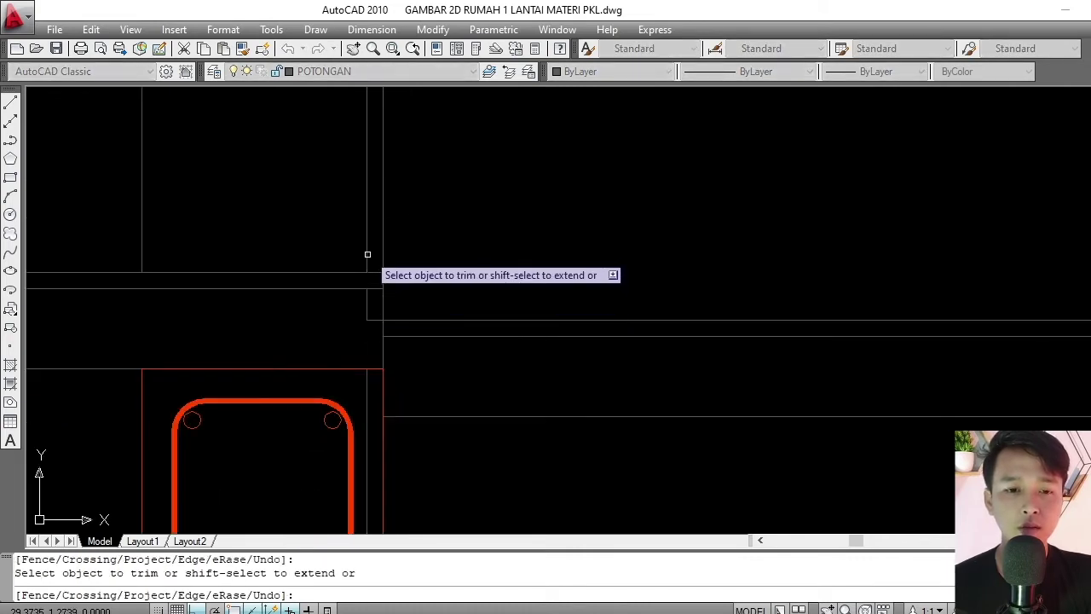
pyautogui.press('Return')
# Erase the leftover pieces of the offset line above the floor and inside the middle sloof.
pyautogui.click(368, 248)
pyautogui.scroll(-3, 367, 248)
pyautogui.scroll(2, 348, 358)
pyautogui.write('e')
pyautogui.press('Return')
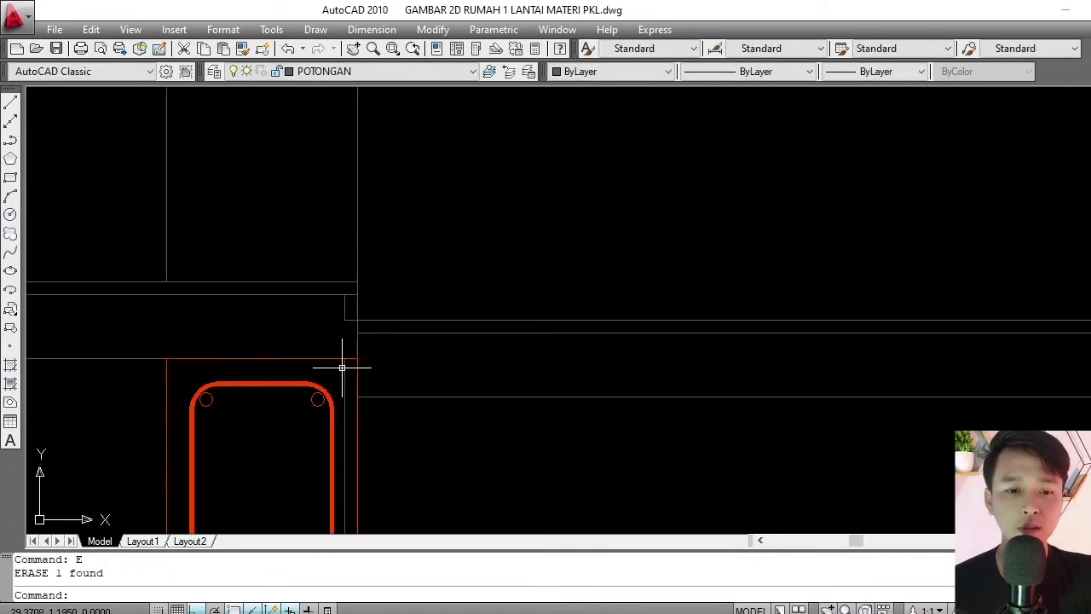
pyautogui.scroll(-4, 344, 358)
pyautogui.scroll(4, 401, 294)
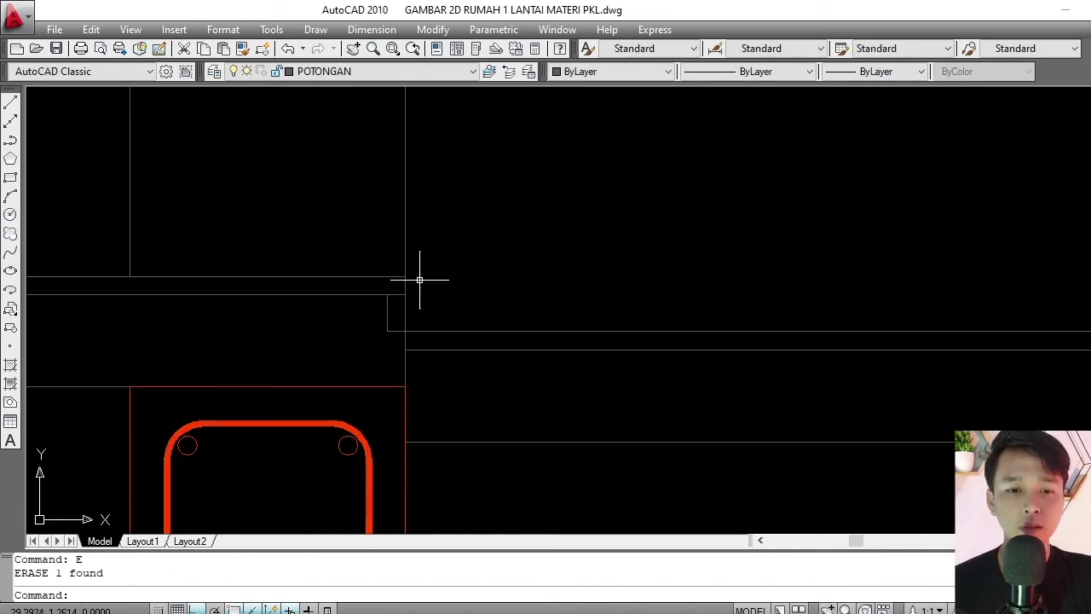
# Compare the floor levels drawn in the section with the room levels noted on the floor plan.
pyautogui.scroll(-8, 360, 324)
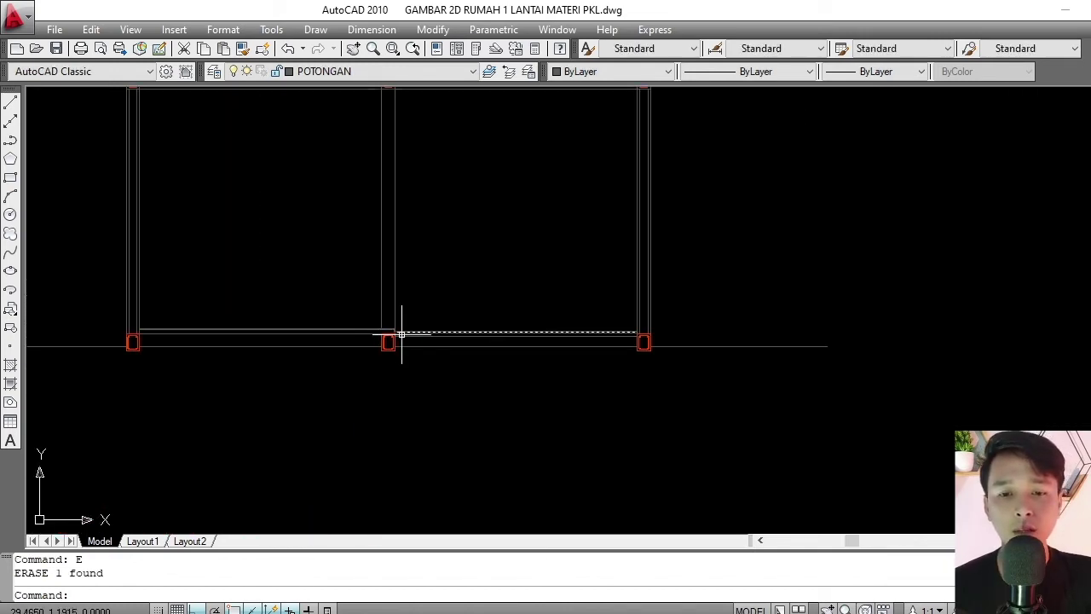
pyautogui.moveTo(402, 334); pyautogui.dragTo(418, 428, button='middle')
pyautogui.scroll(3, 394, 310)
pyautogui.scroll(-2, 407, 363)
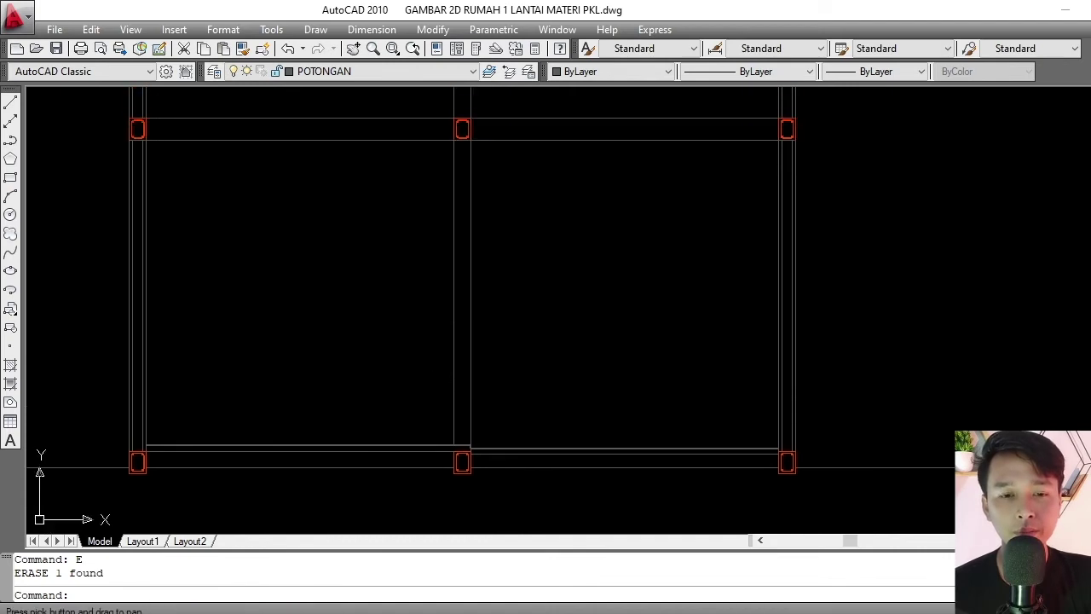
pyautogui.scroll(-3, 453, 293)
pyautogui.scroll(2, 432, 296)
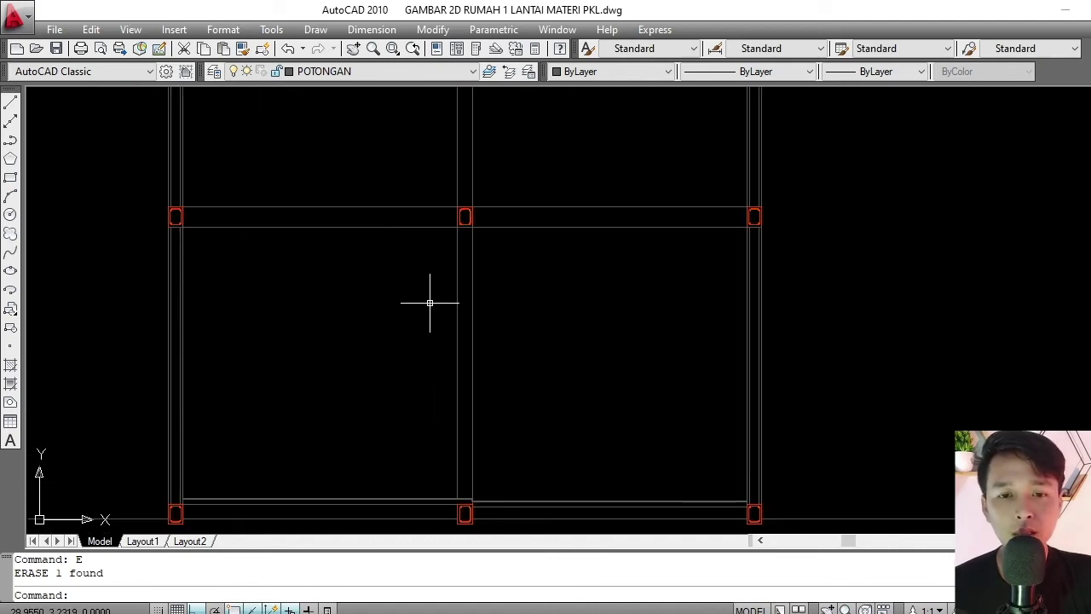
pyautogui.scroll(-2, 430, 300)
pyautogui.moveTo(458, 321); pyautogui.dragTo(460, 302, button='middle')
pyautogui.scroll(-5, 460, 302)
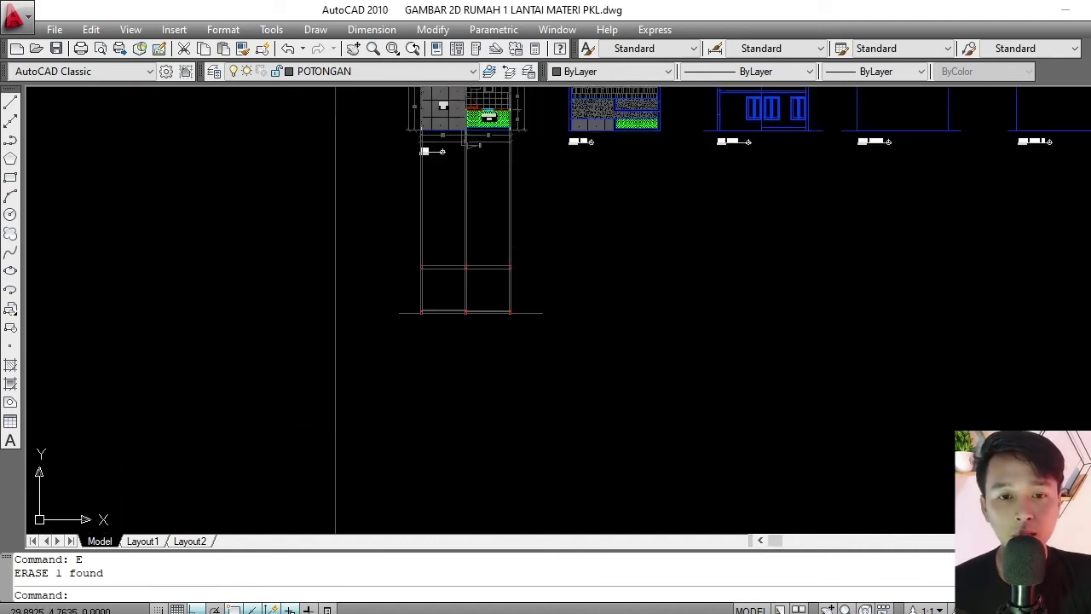
pyautogui.scroll(6, 462, 300)
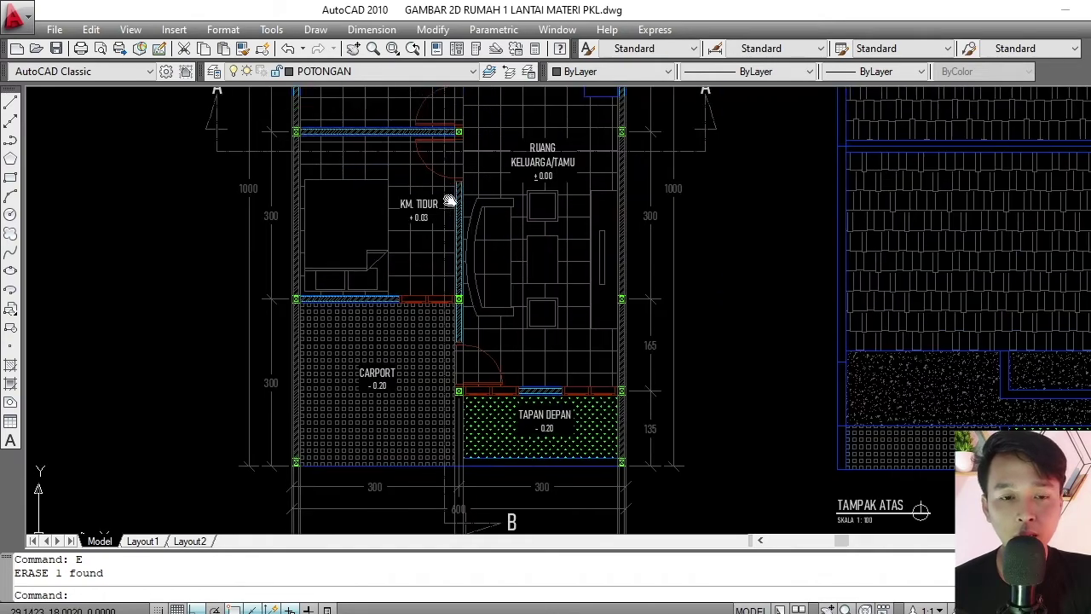
pyautogui.scroll(-1, 440, 210)
pyautogui.scroll(-2, 441, 209)
pyautogui.scroll(5, 400, 480)
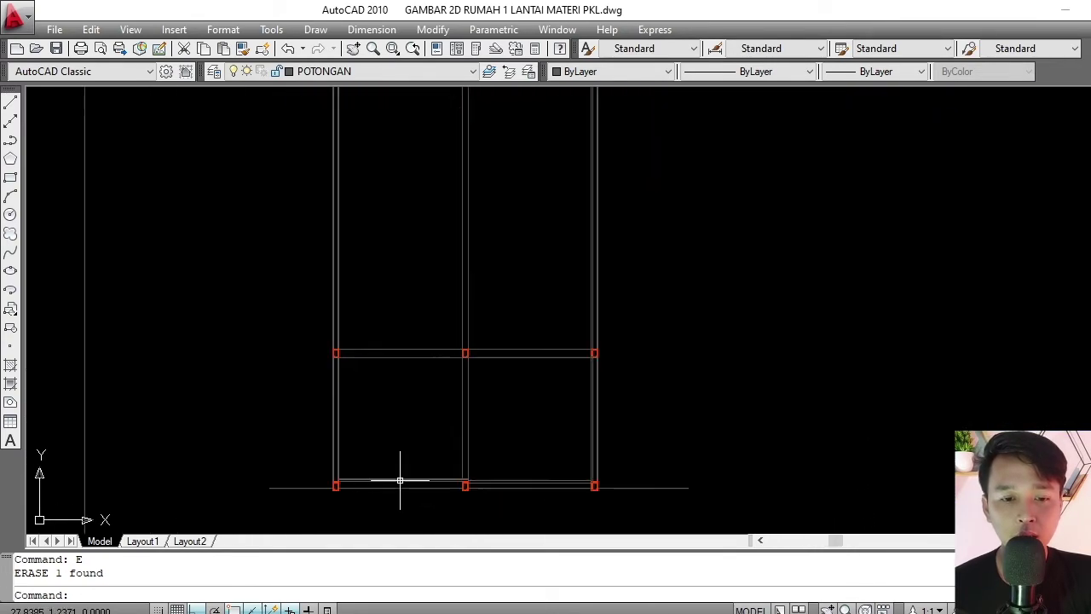
pyautogui.scroll(-4, 391, 407)
pyautogui.scroll(7, 401, 256)
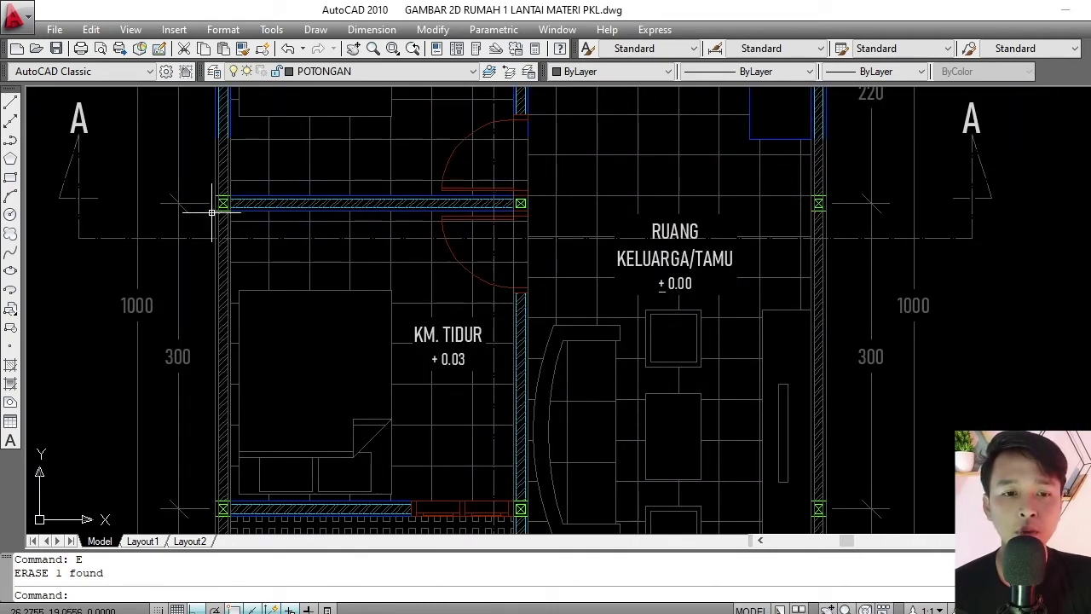
# Examine which rooms and walls section line A-A crosses on the floor plan.
pyautogui.scroll(-5, 393, 364)
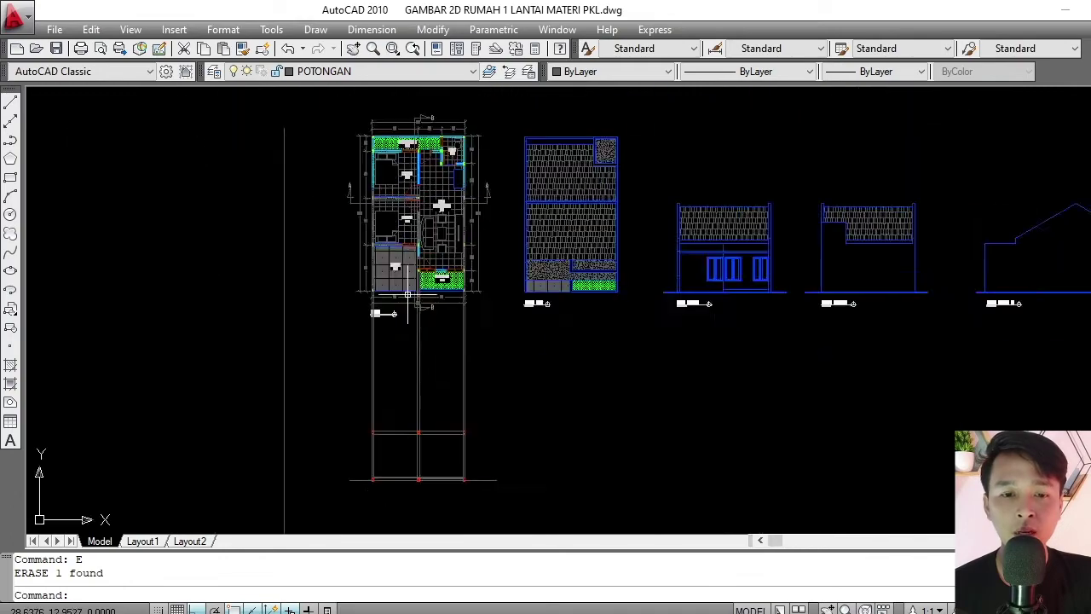
pyautogui.scroll(5, 393, 364)
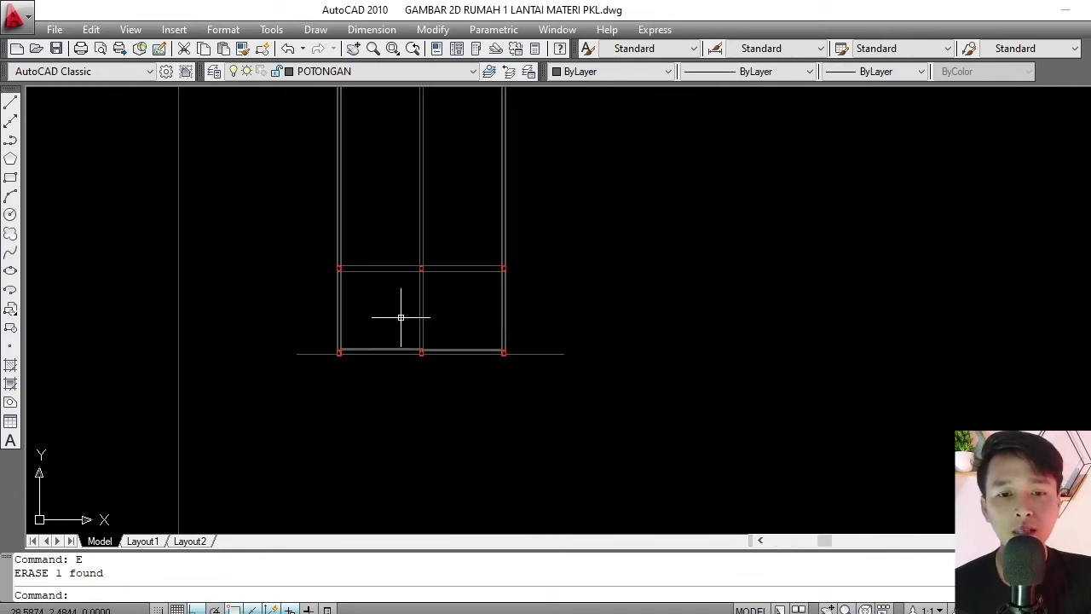
pyautogui.scroll(-5, 385, 309)
pyautogui.scroll(6, 417, 247)
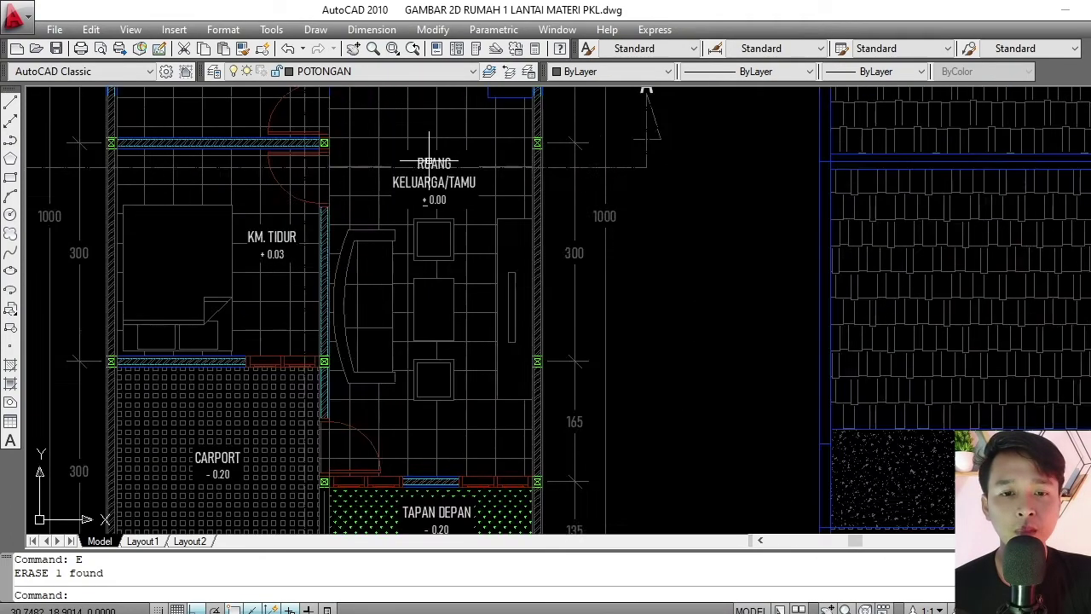
pyautogui.moveTo(429, 222); pyautogui.dragTo(451, 278, button='middle')
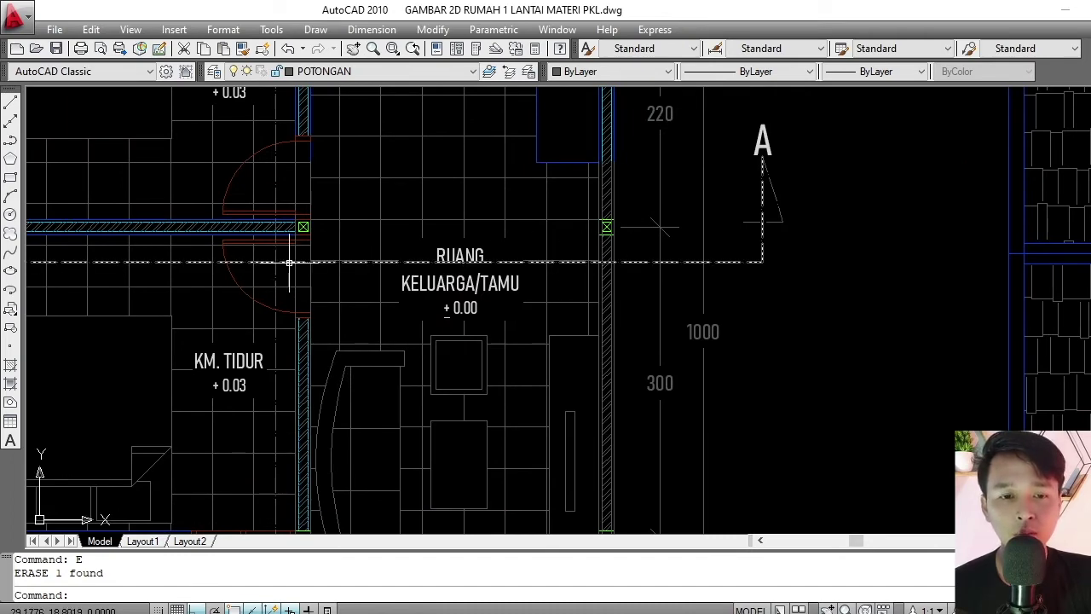
pyautogui.scroll(-3, 277, 262)
pyautogui.scroll(2, 385, 356)
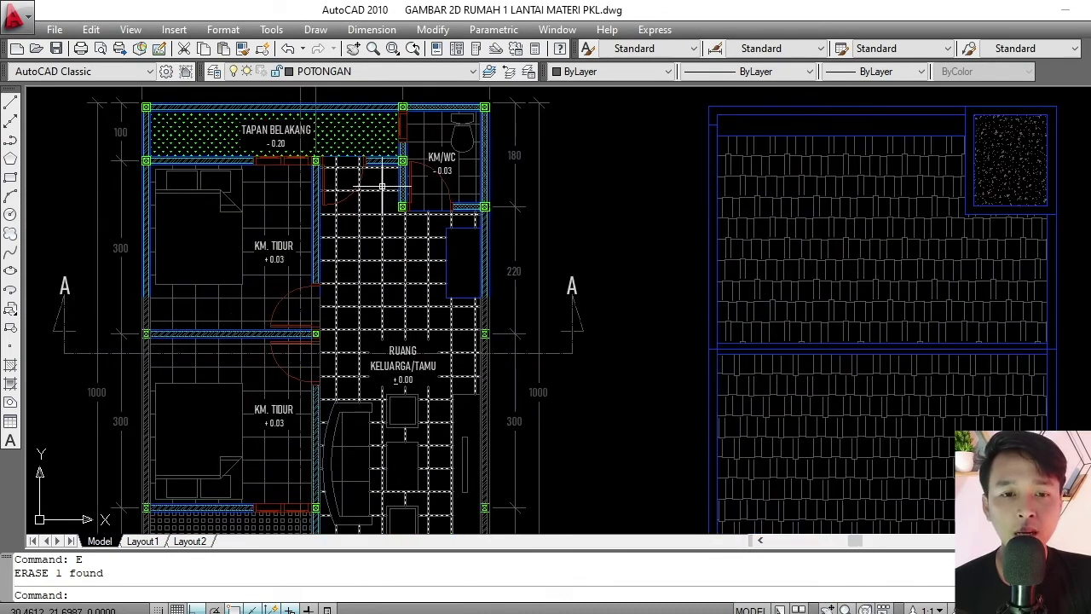
pyautogui.scroll(2, 382, 186)
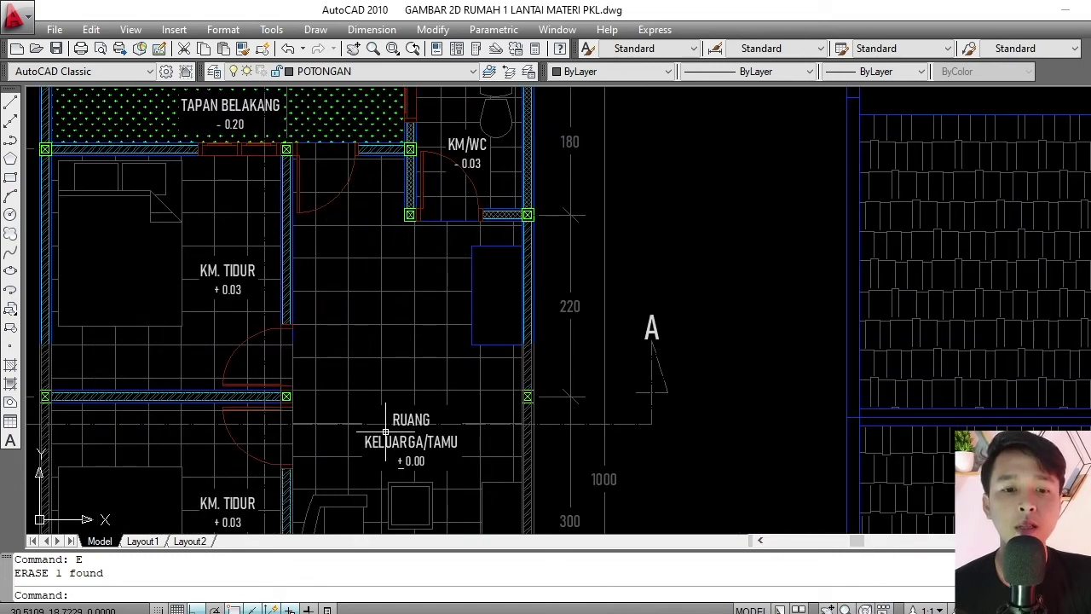
pyautogui.click(548, 423)
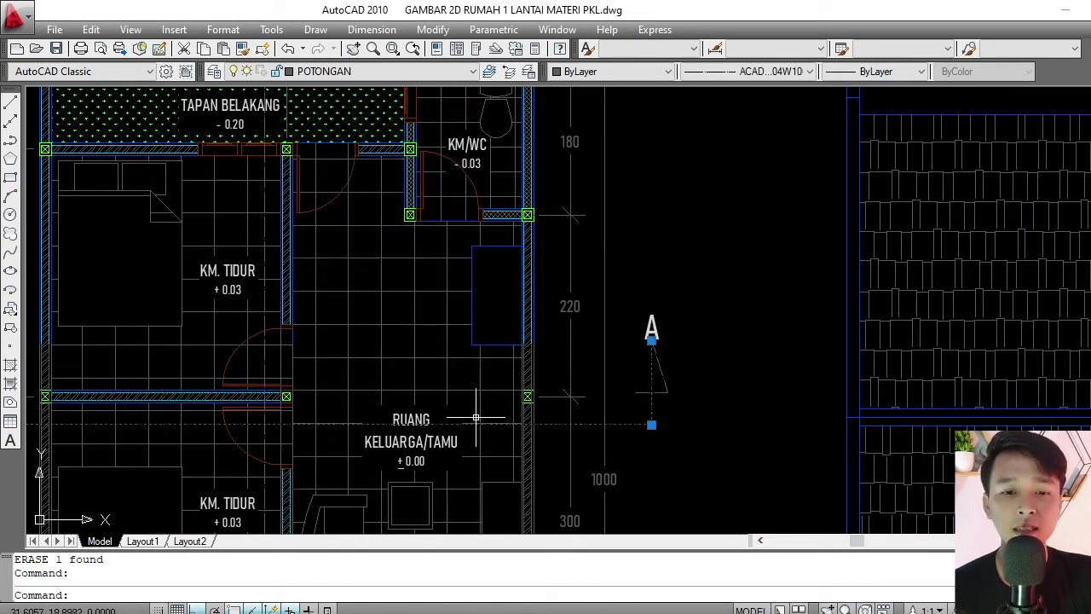
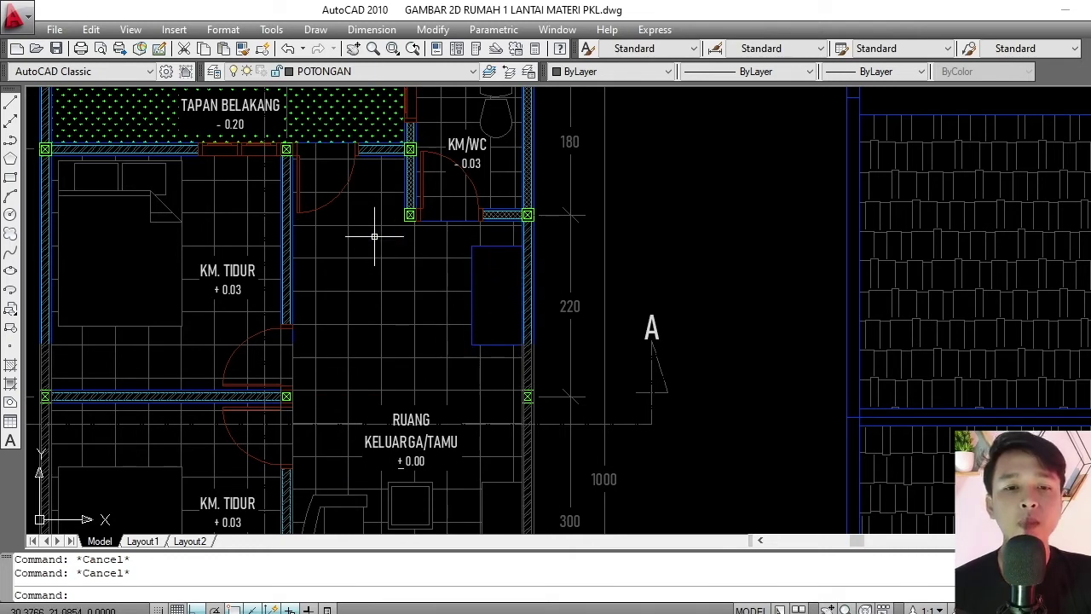
# Examine the rear door on the floor plan and the window openings in the front elevation.
pyautogui.scroll(3, 324, 151)
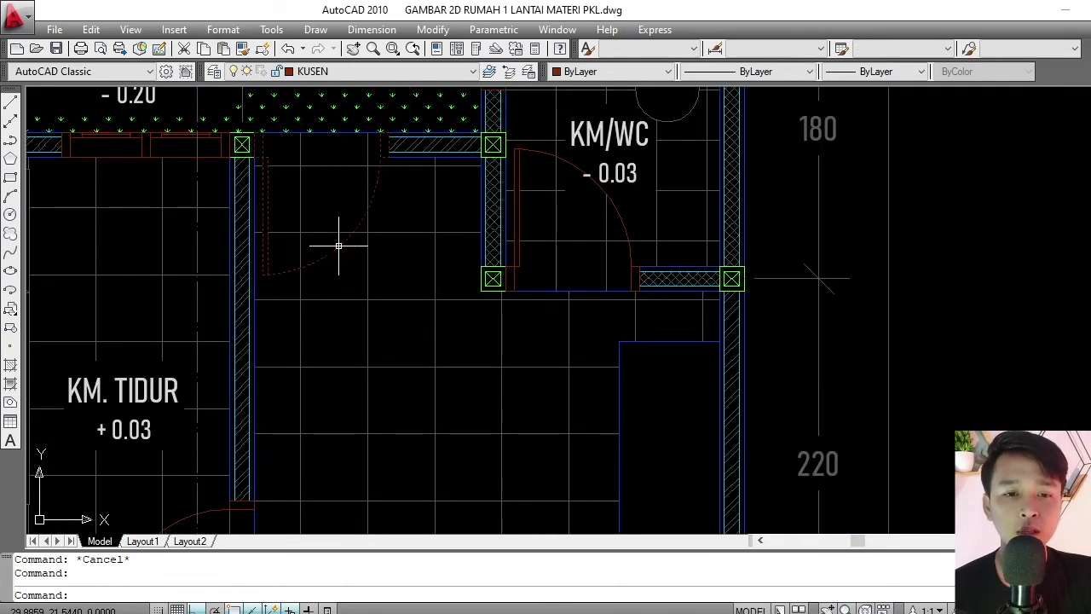
pyautogui.scroll(-8, 339, 246)
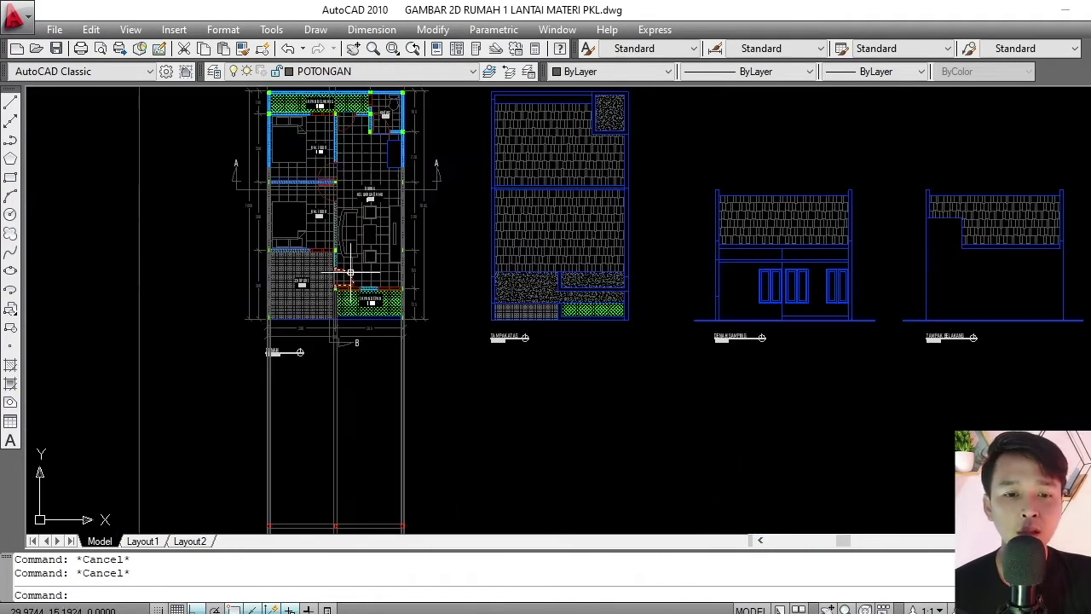
pyautogui.scroll(10, 357, 224)
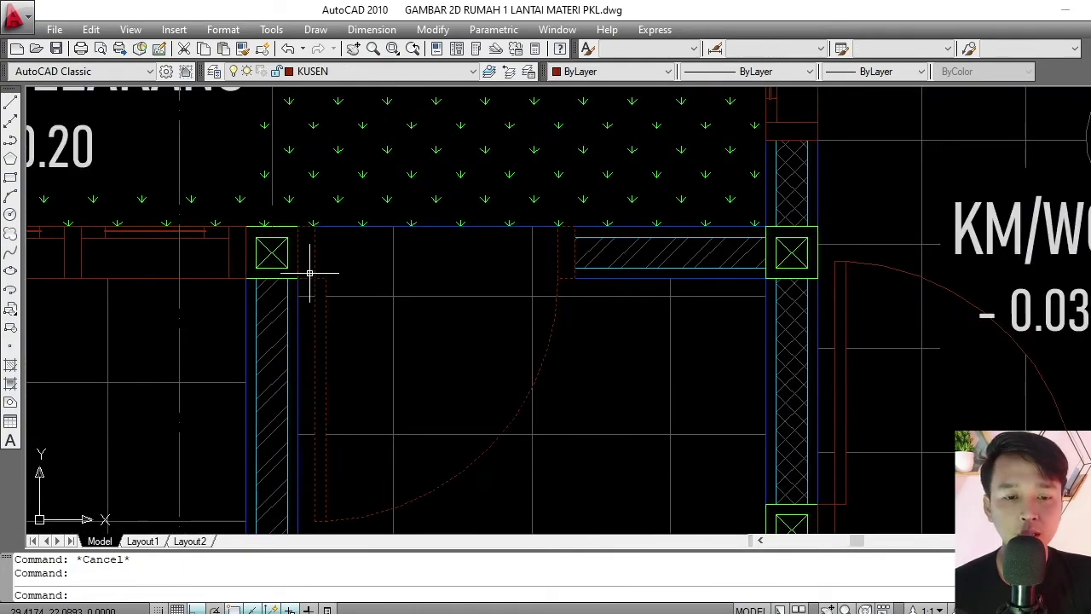
pyautogui.scroll(-10, 308, 277)
pyautogui.scroll(6, 554, 275)
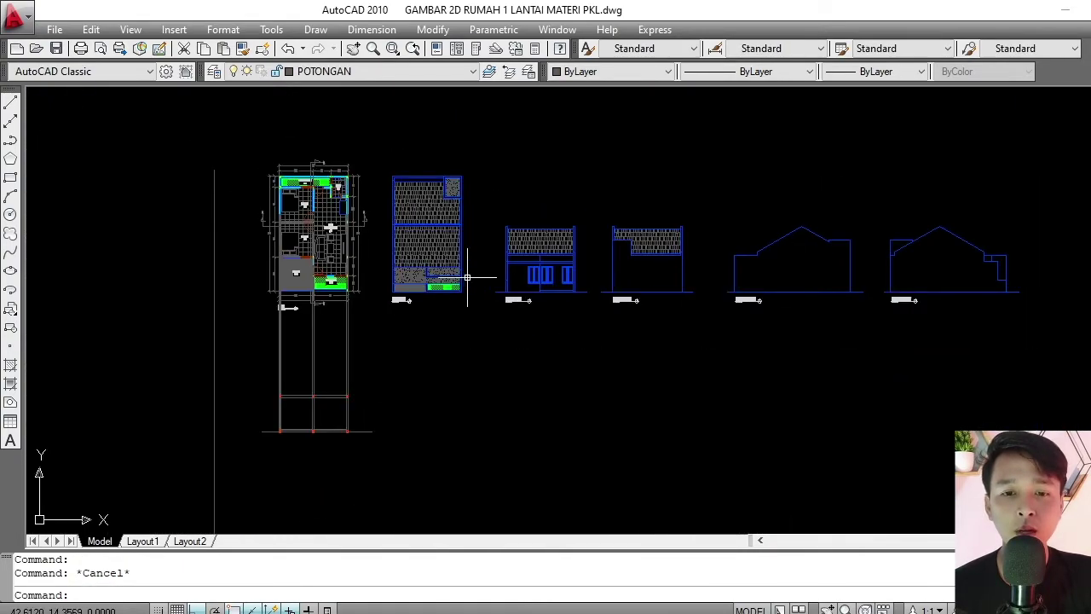
pyautogui.scroll(3, 559, 276)
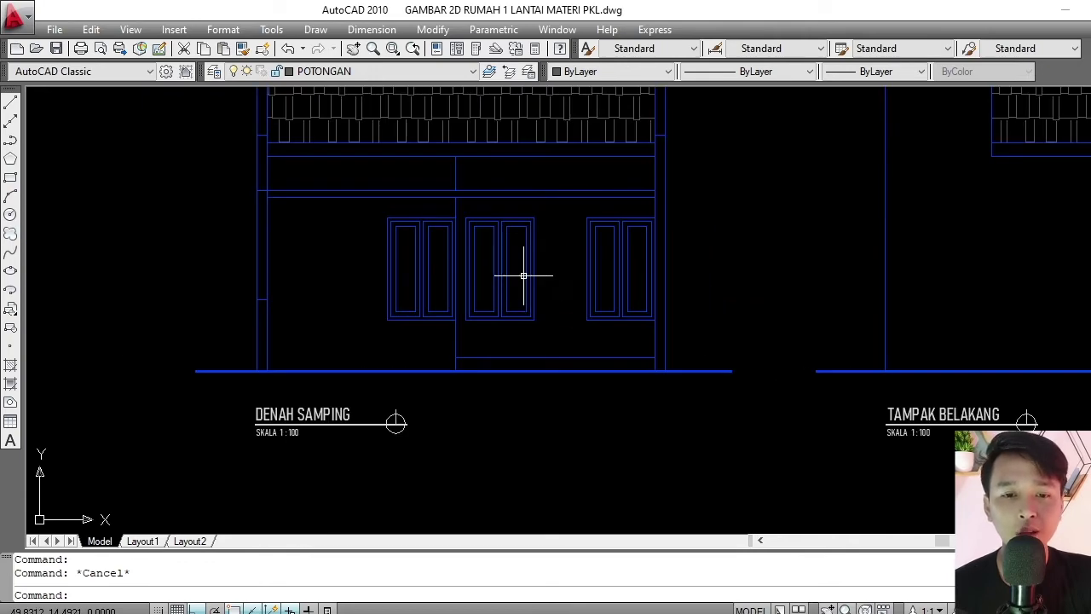
pyautogui.scroll(-5, 514, 287)
pyautogui.scroll(3, 433, 250)
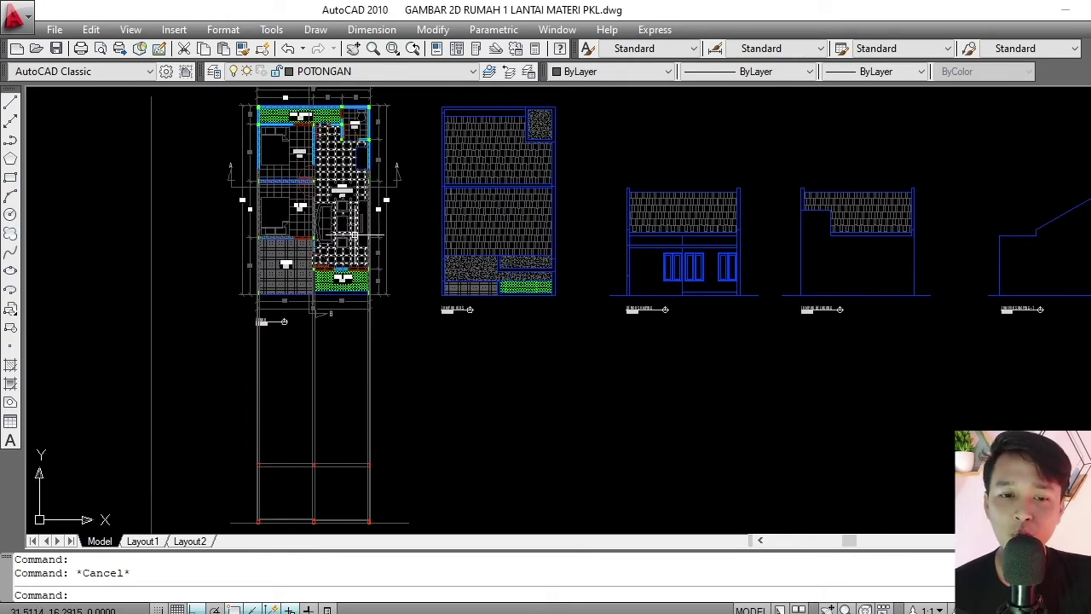
# Examine the middle wall's projection line running from the floor plan down to the section.
pyautogui.scroll(-4, 336, 259)
pyautogui.scroll(3, 316, 347)
pyautogui.moveTo(333, 302); pyautogui.dragTo(334, 384, button='middle')
pyautogui.scroll(3, 324, 370)
pyautogui.click(318, 352)
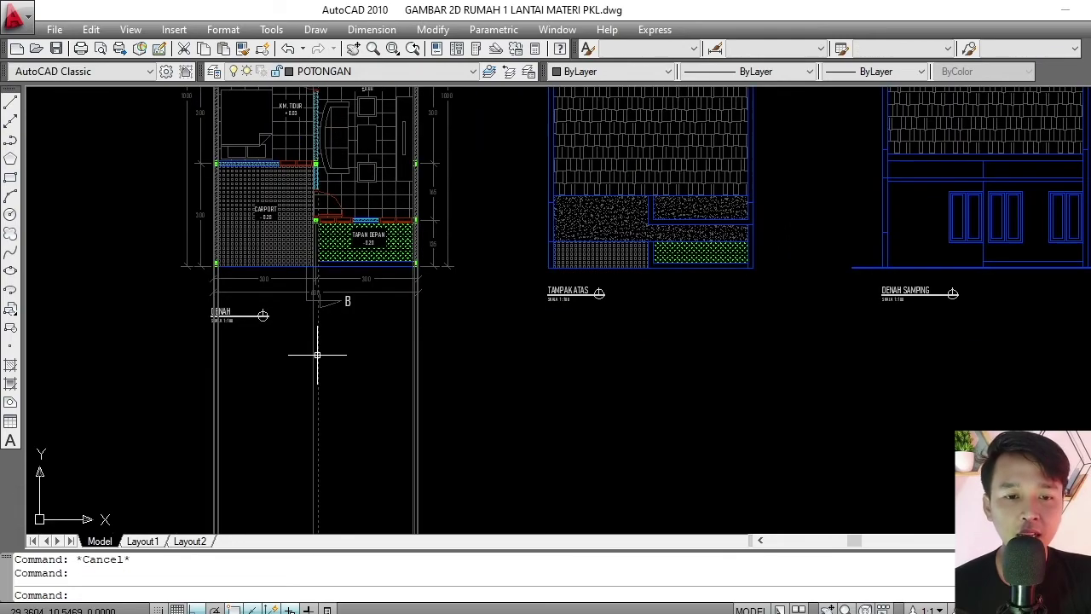
pyautogui.scroll(-4, 322, 350)
pyautogui.scroll(6, 323, 347)
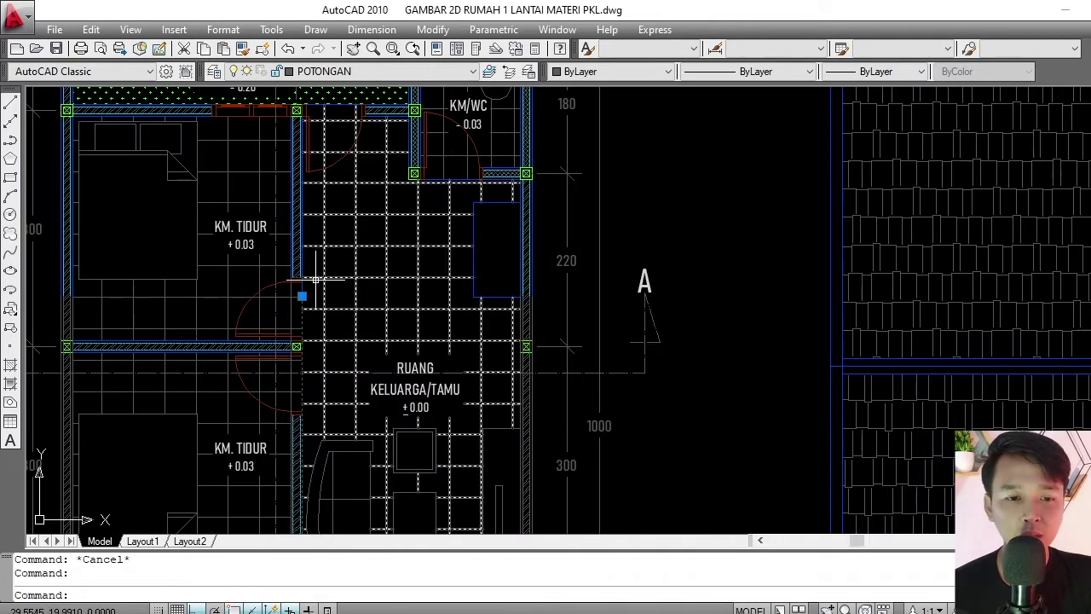
pyautogui.scroll(-8, 320, 279)
pyautogui.write('PL')
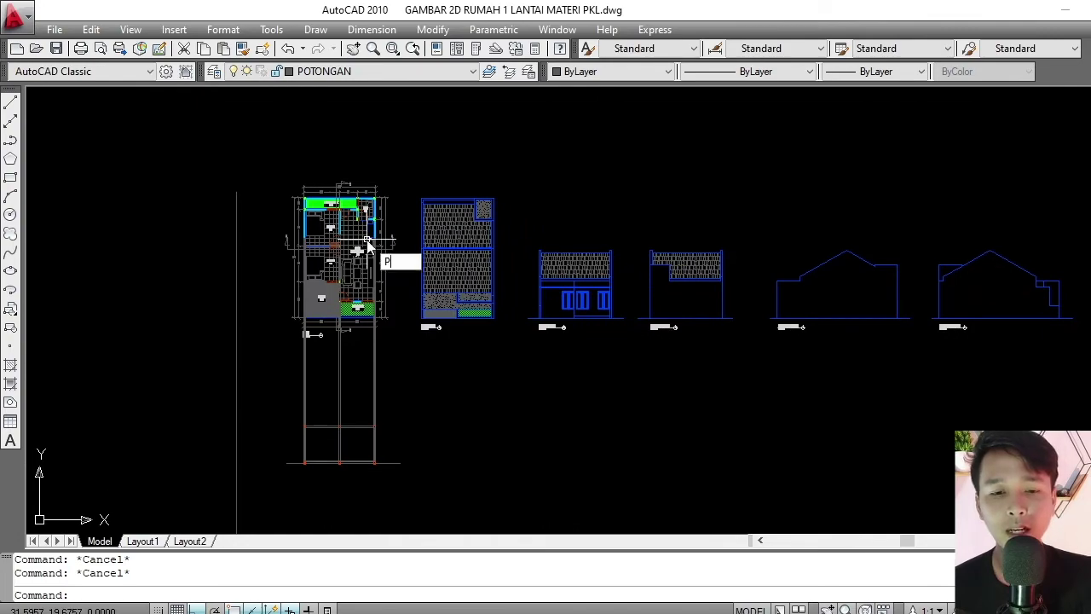
pyautogui.press('Return')
pyautogui.scroll(6, 358, 250)
pyautogui.press('Escape')
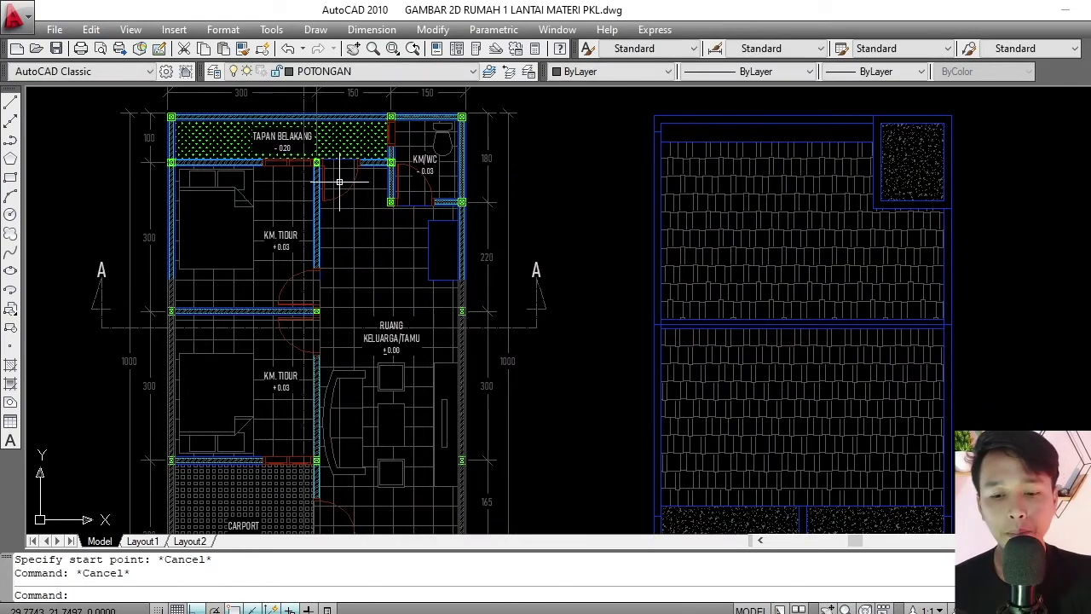
pyautogui.write('PL')
pyautogui.press('Return')
pyautogui.scroll(8, 340, 184)
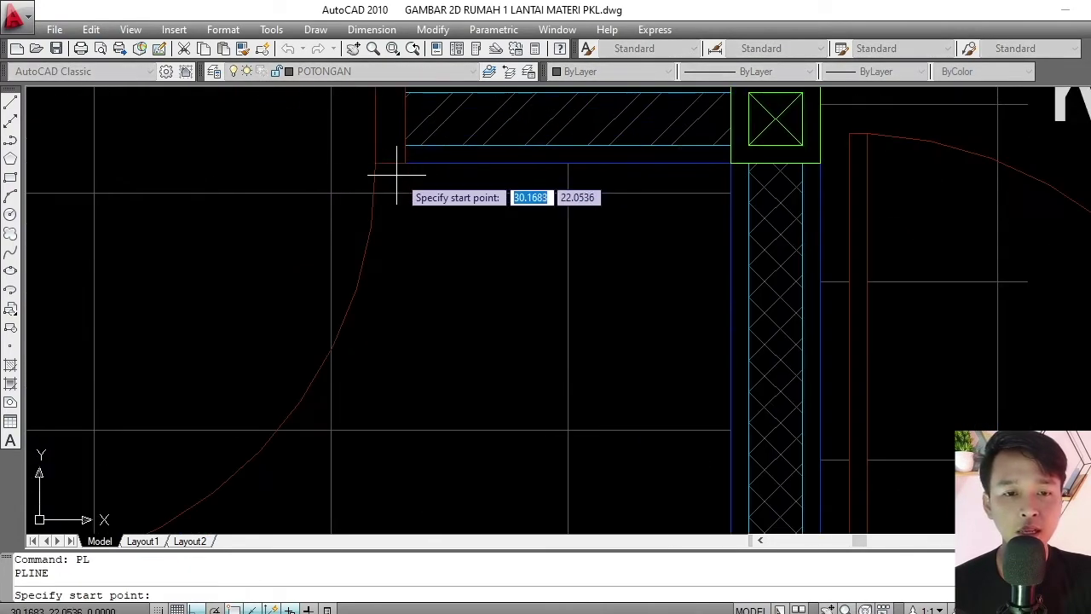
pyautogui.click(405, 163)
pyautogui.scroll(-6, 366, 155)
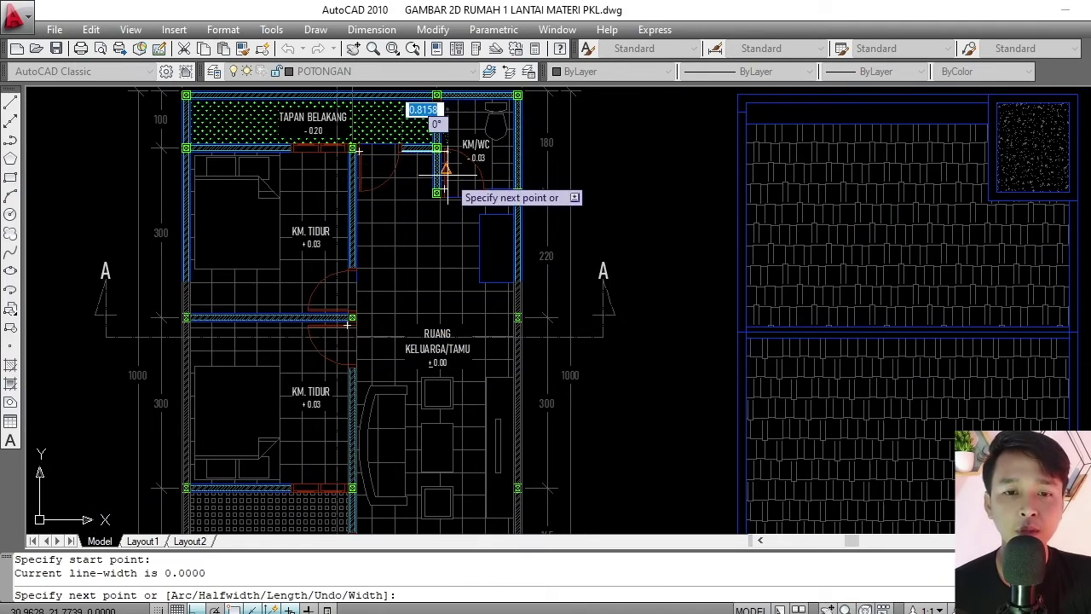
pyautogui.scroll(4, 409, 152)
pyautogui.press('Escape')
pyautogui.scroll(2, 384, 145)
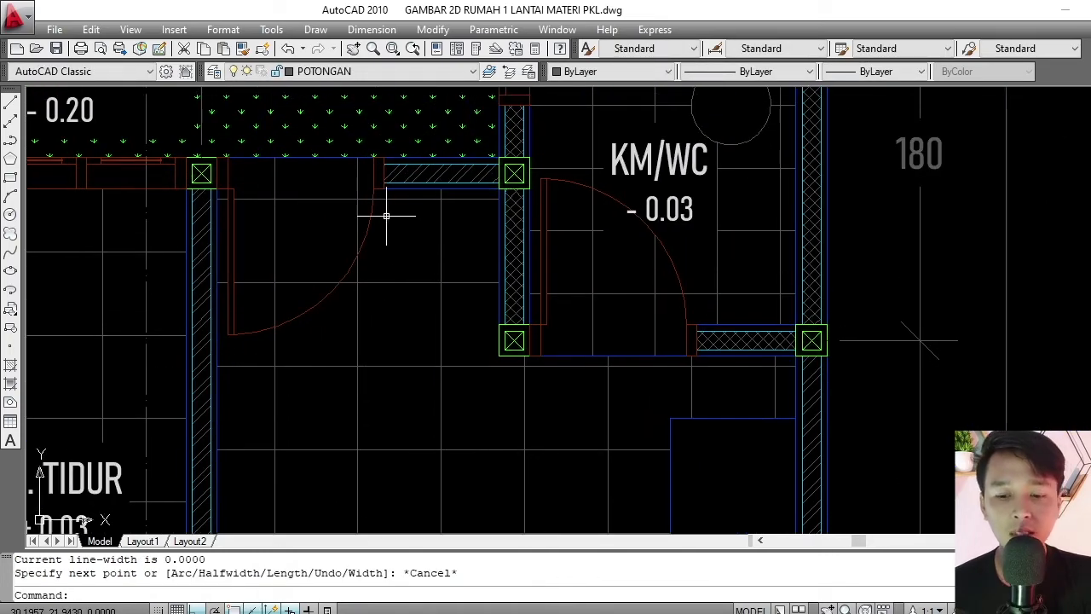
# Draw a vertical polyline from the outer edge of the rear door's frame on the floor plan down past the section's ground line.
pyautogui.write('PL')
pyautogui.press('Return')
pyautogui.click(383, 182)
pyautogui.scroll(-5, 383, 183)
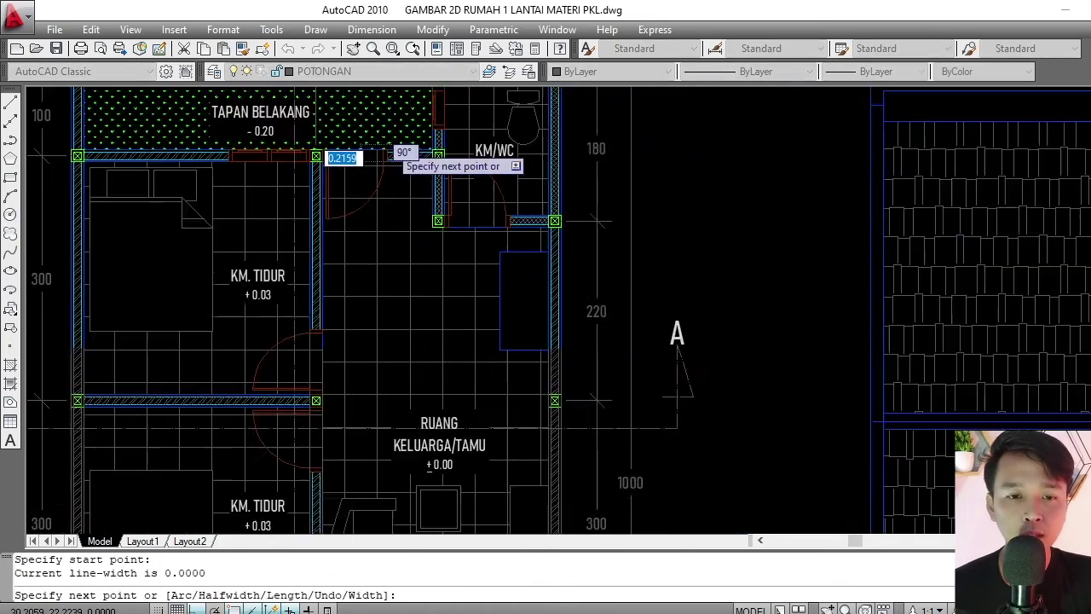
pyautogui.scroll(-2, 456, 370)
pyautogui.moveTo(455, 367); pyautogui.dragTo(437, 224, button='middle')
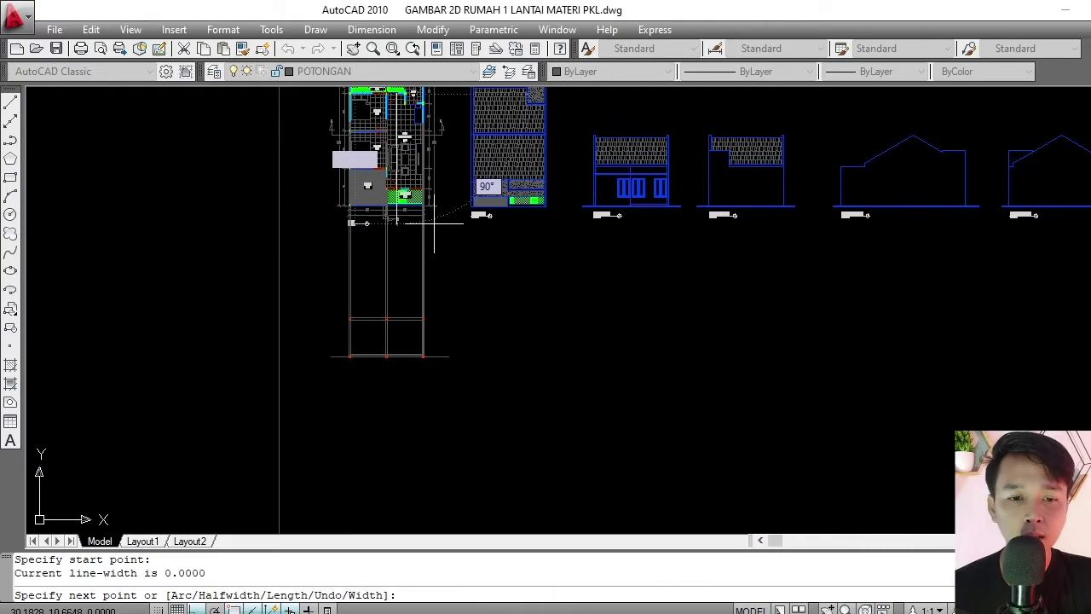
pyautogui.click(455, 391)
pyautogui.press('Return')
pyautogui.moveTo(404, 138)
pyautogui.mouseDown(button='middle')
pyautogui.moveTo(388, 184)
pyautogui.moveTo(388, 271)
pyautogui.mouseUp(button='middle')
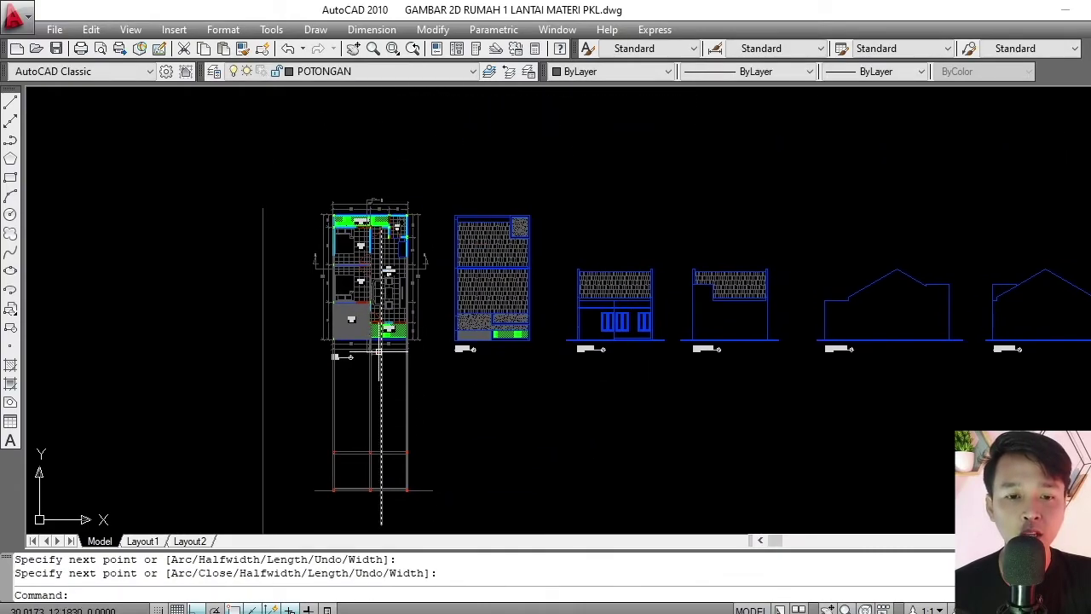
# Copy the door projection line 0.05 sideways onto the inner edge of the same door jamb.
pyautogui.scroll(10, 378, 351)
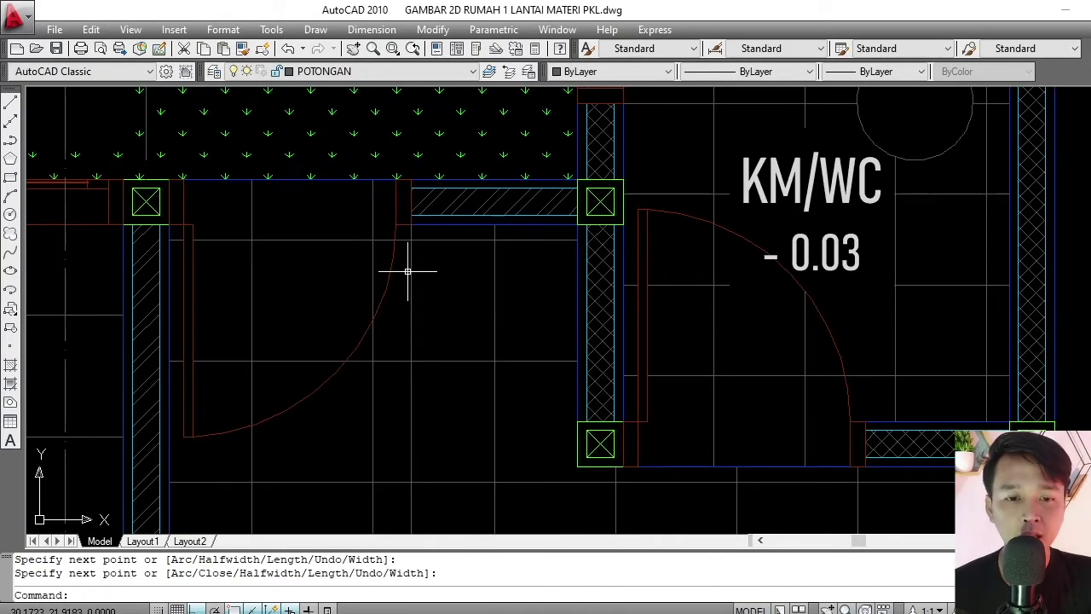
pyautogui.click(409, 273)
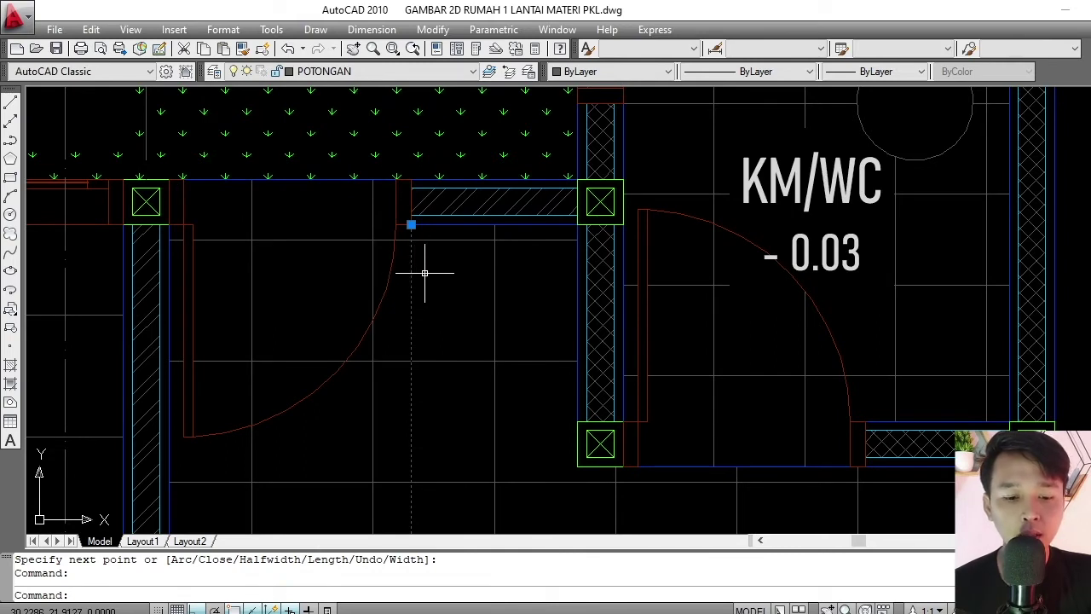
pyautogui.press('Escape')
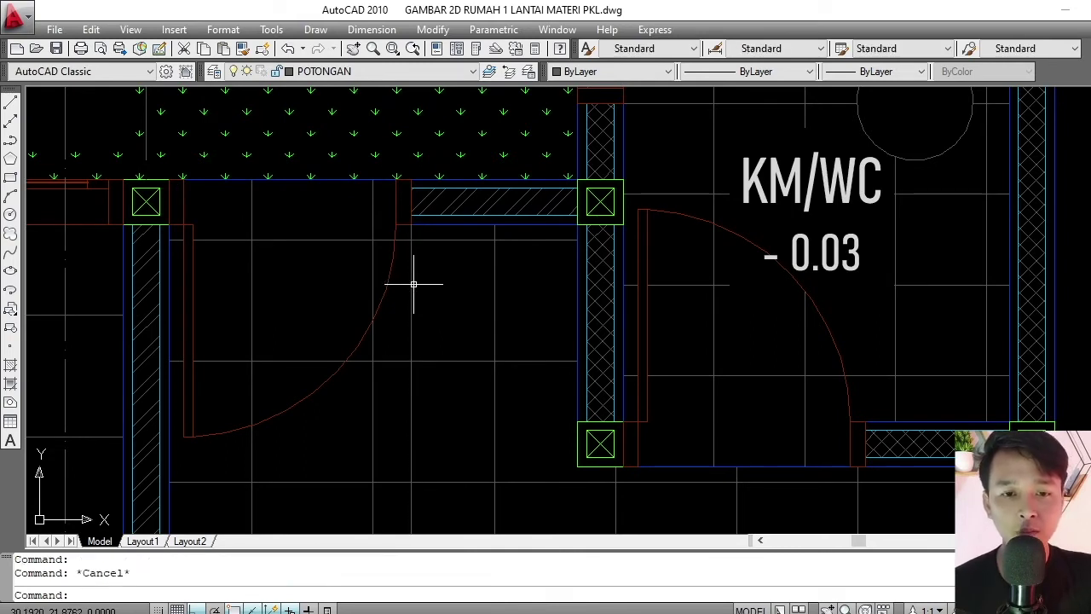
pyautogui.write('c')
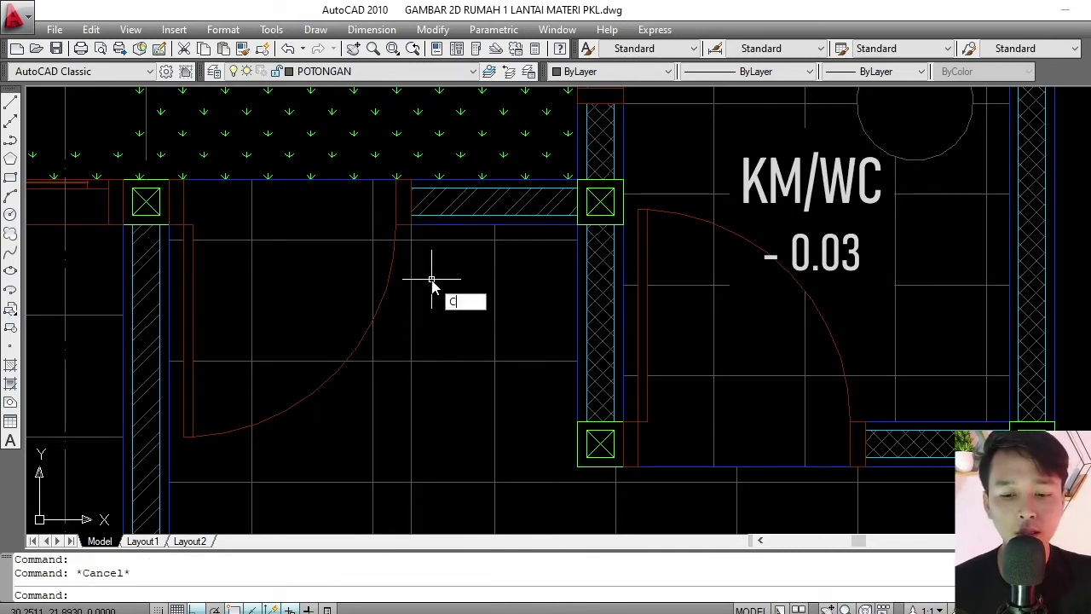
pyautogui.write('o')
pyautogui.press('Return')
pyautogui.click(412, 271)
pyautogui.scroll(3, 408, 227)
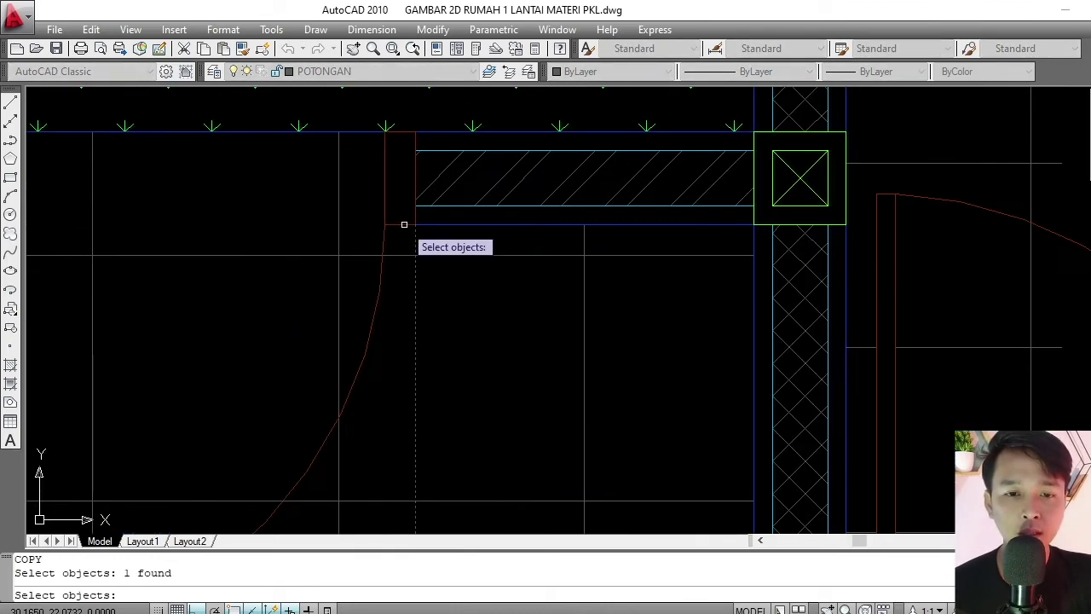
pyautogui.press('Return')
pyautogui.click(415, 223)
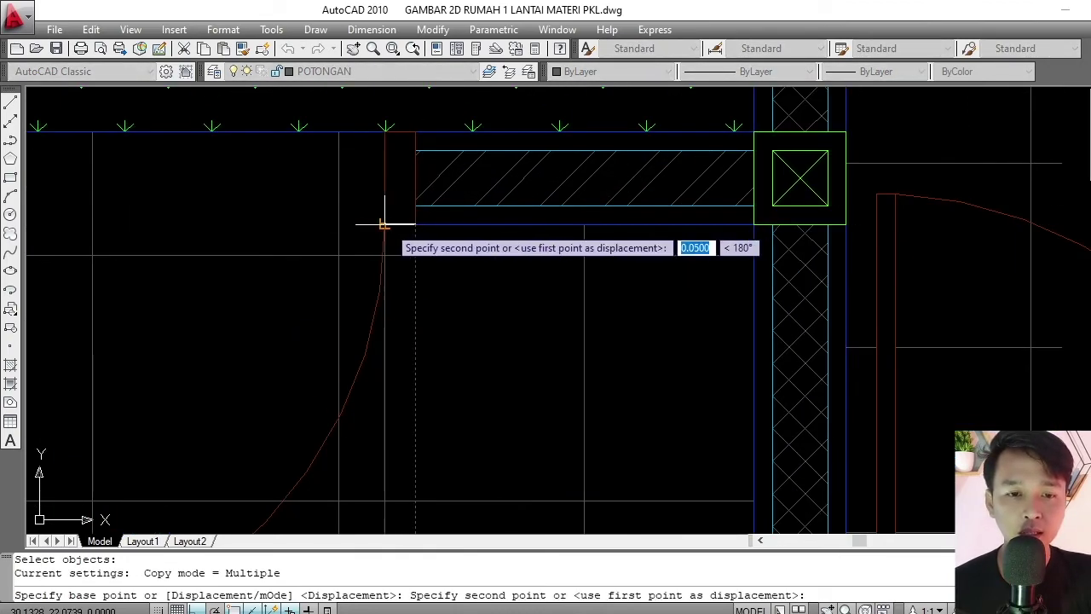
pyautogui.click(433, 182)
# Copy the projection line onto the edges of the opposite door jamb beside the middle wall.
pyautogui.scroll(-5, 435, 184)
pyautogui.scroll(6, 311, 204)
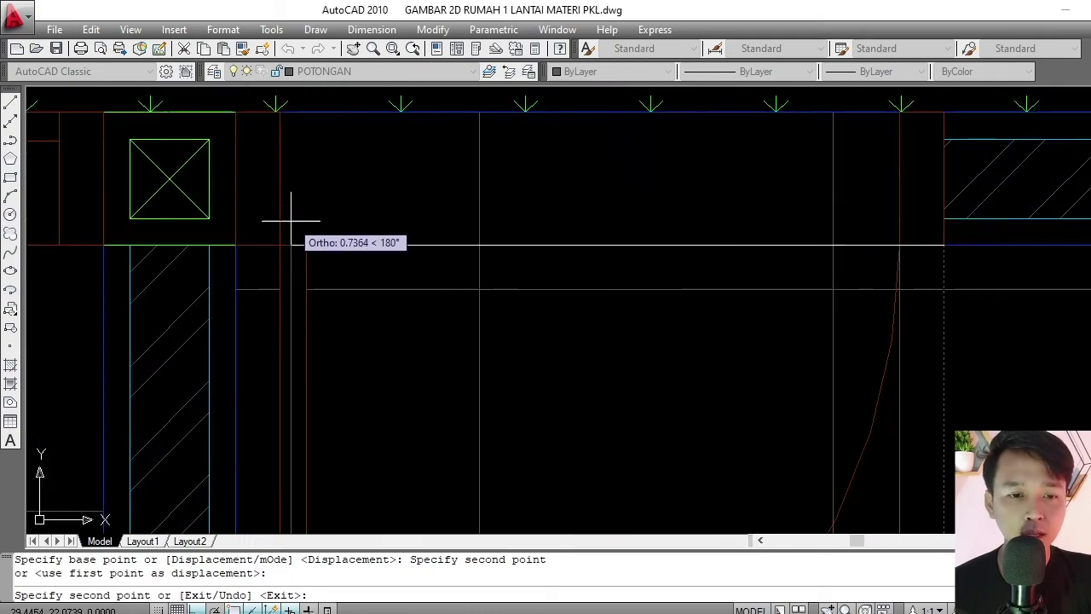
pyautogui.click(235, 245)
pyautogui.press('Escape')
pyautogui.scroll(-8, 360, 182)
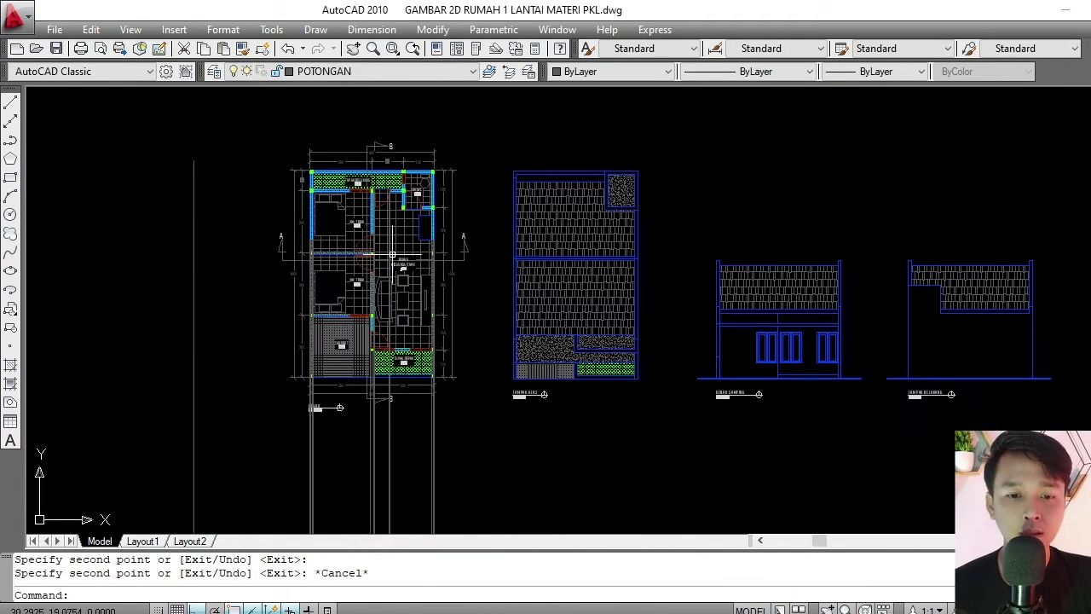
# Trim the door projection lines below the section, using the family room's finished floor line as the cutting edge.
pyautogui.scroll(10, 362, 297)
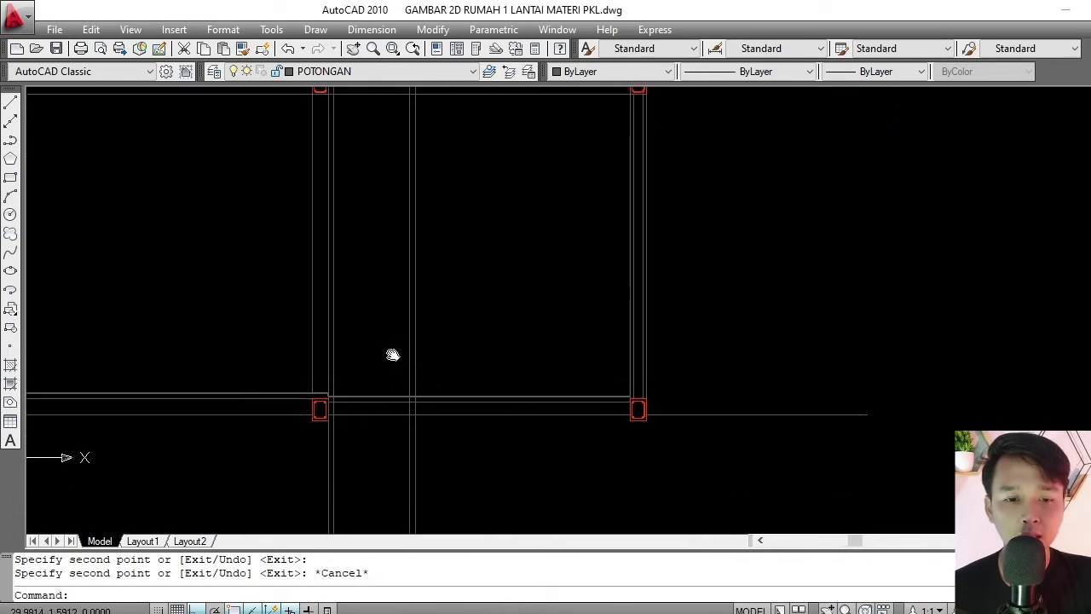
pyautogui.moveTo(374, 366); pyautogui.dragTo(375, 381, button='middle')
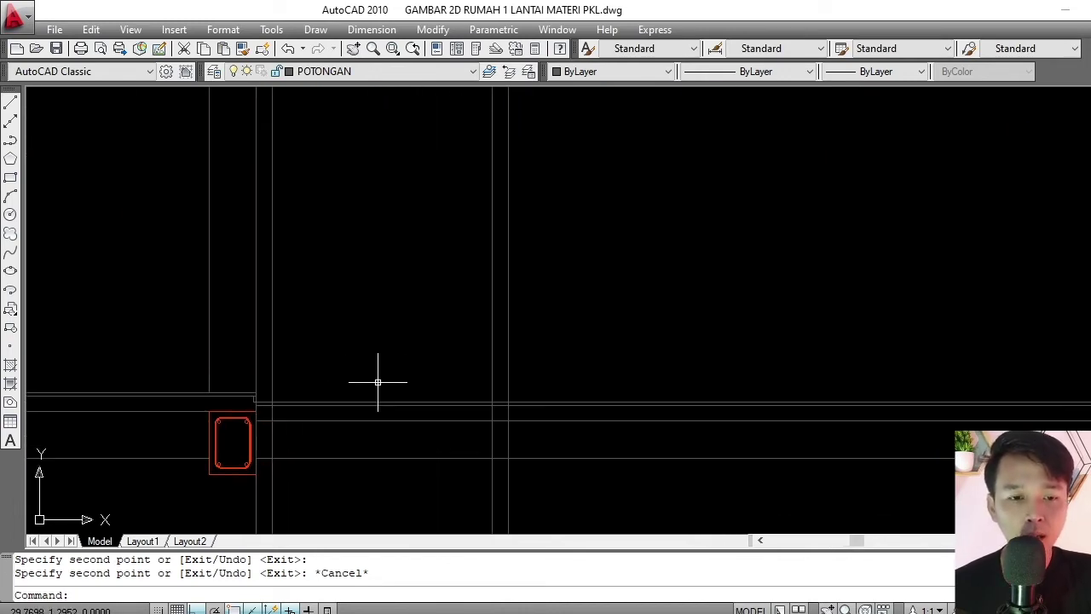
pyautogui.scroll(-2, 382, 384)
pyautogui.click(512, 460)
pyautogui.press('Escape')
pyautogui.press('Escape')
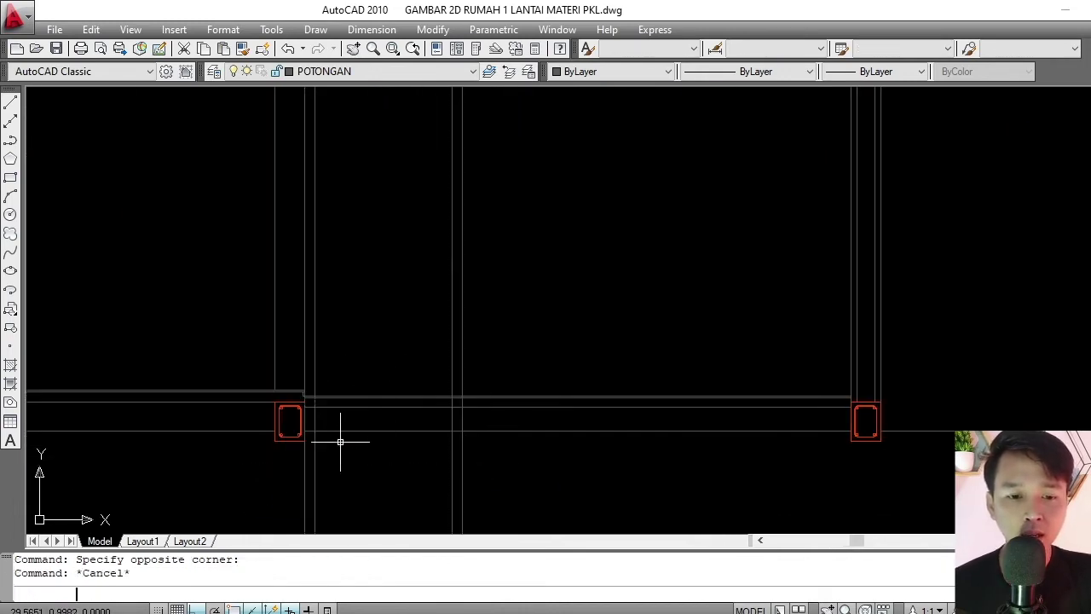
pyautogui.moveTo(387, 398); pyautogui.dragTo(397, 376, button='middle')
pyautogui.press('Return')
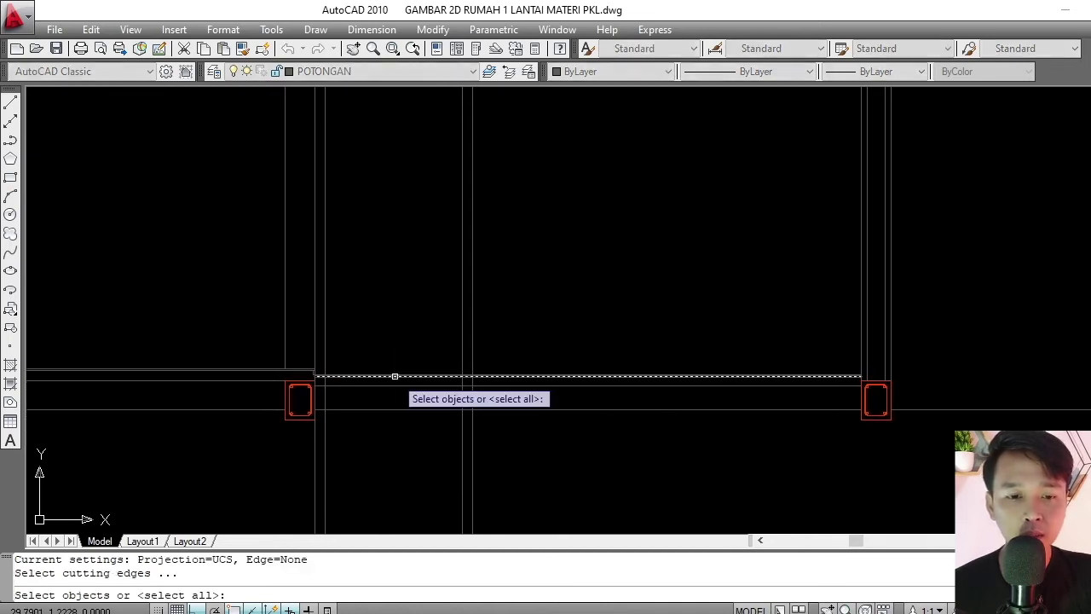
pyautogui.scroll(2, 389, 378)
pyautogui.click(383, 373)
pyautogui.scroll(-2, 389, 353)
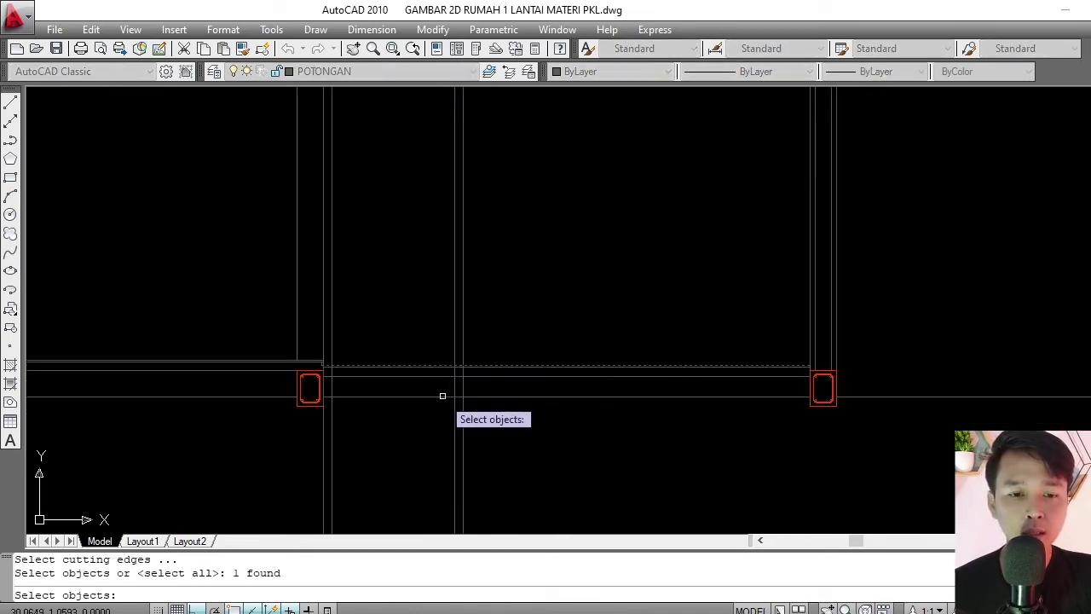
pyautogui.scroll(4, 441, 375)
pyautogui.scroll(-2, 487, 354)
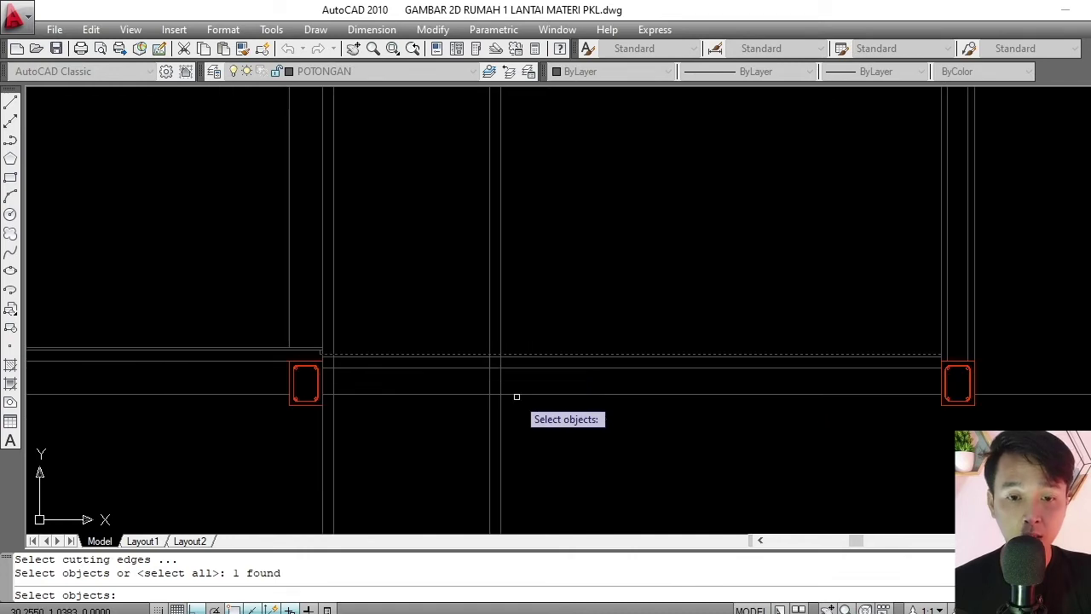
pyautogui.press('Return')
pyautogui.click(525, 417)
pyautogui.click(292, 458)
pyautogui.press('Return')
pyautogui.scroll(-6, 396, 392)
pyautogui.scroll(5, 411, 418)
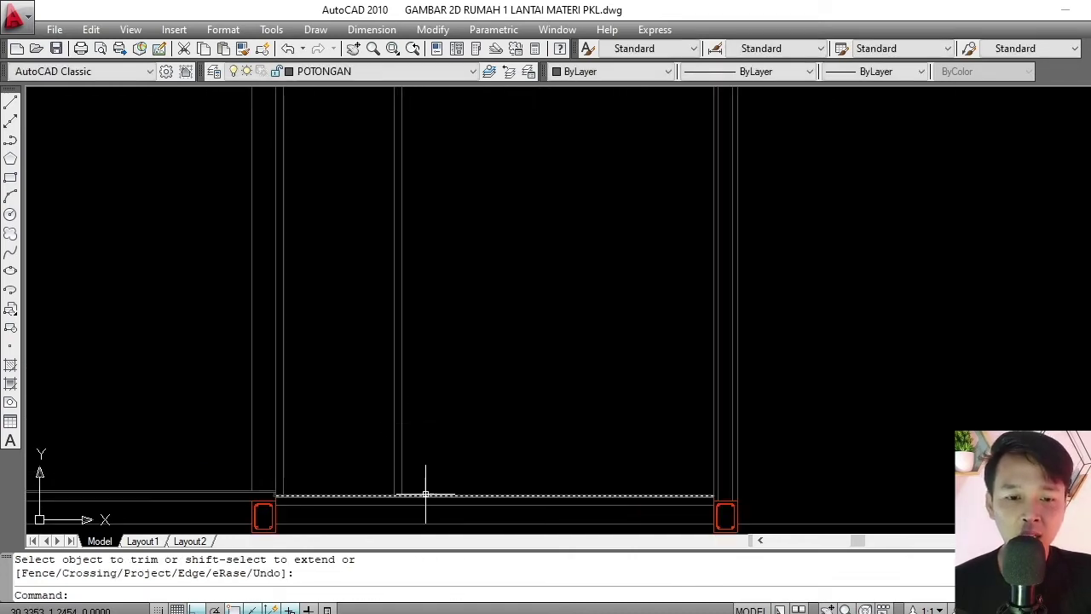
# Offset the family room's finished floor line 2.1 upward to mark the height of the rear door.
pyautogui.click(425, 494)
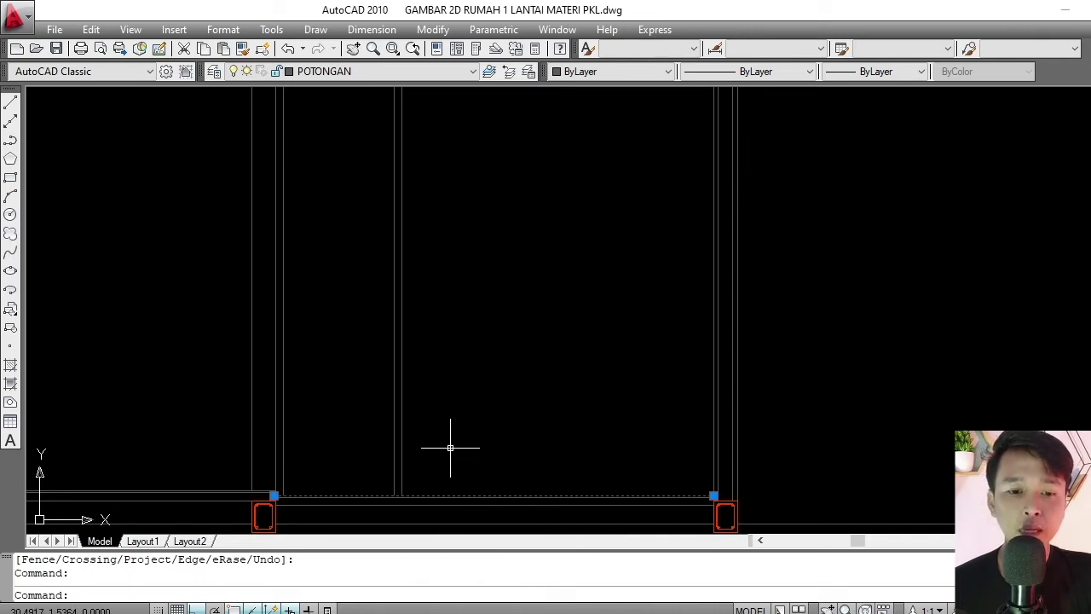
pyautogui.scroll(-6, 450, 444)
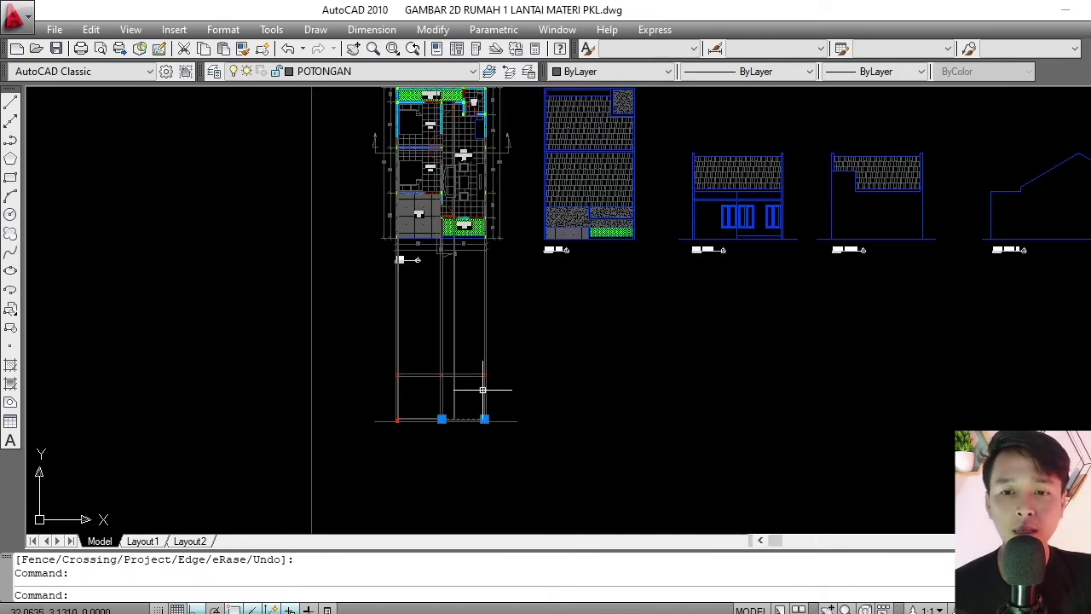
pyautogui.scroll(8, 476, 373)
pyautogui.press('Escape')
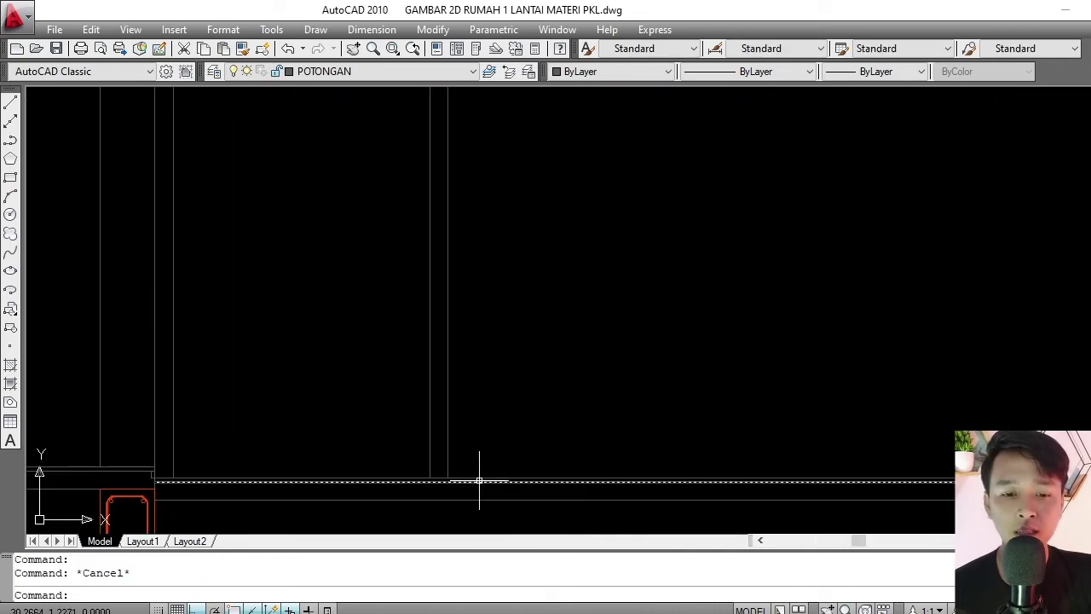
pyautogui.click(476, 477)
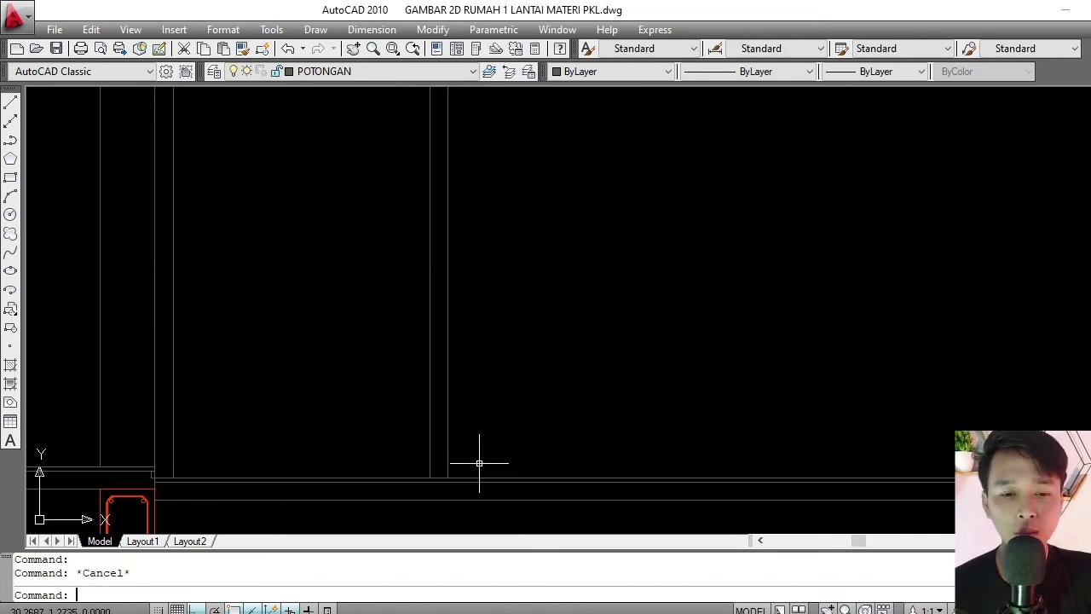
pyautogui.press('Return')
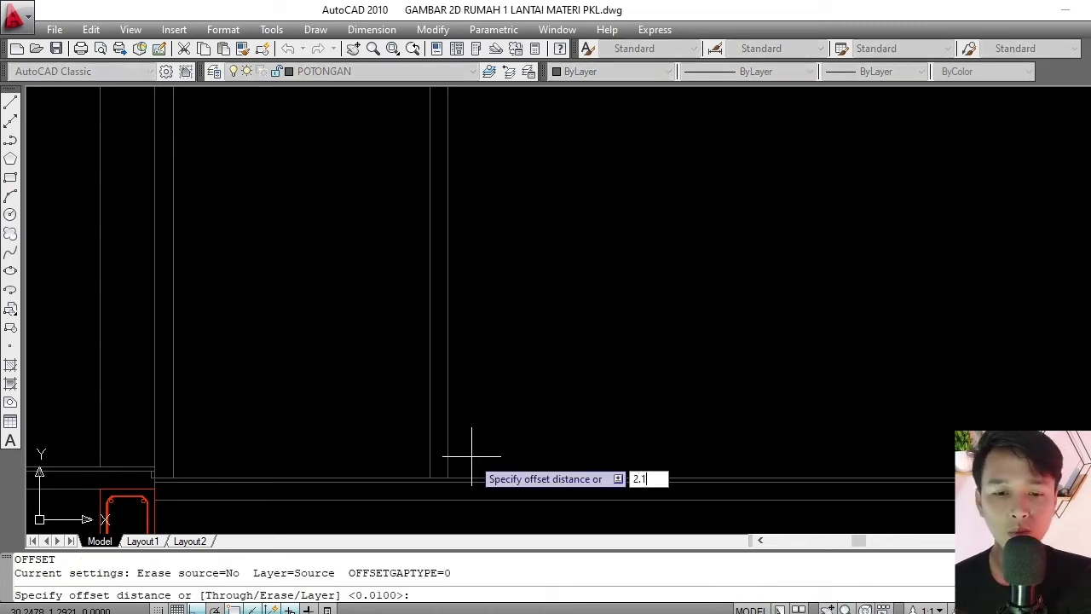
pyautogui.press('Return')
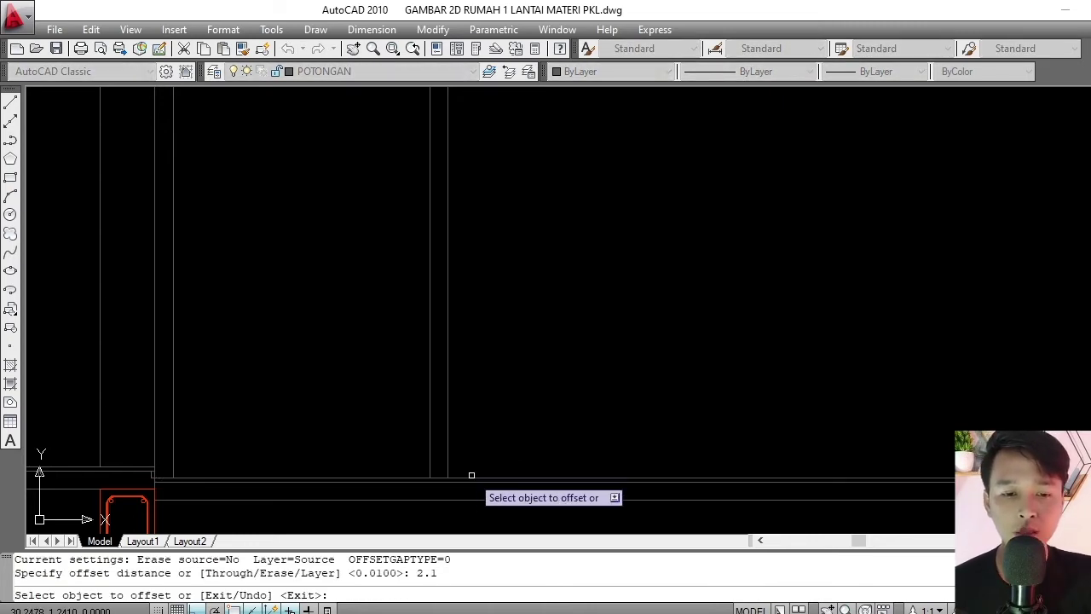
pyautogui.click(472, 478)
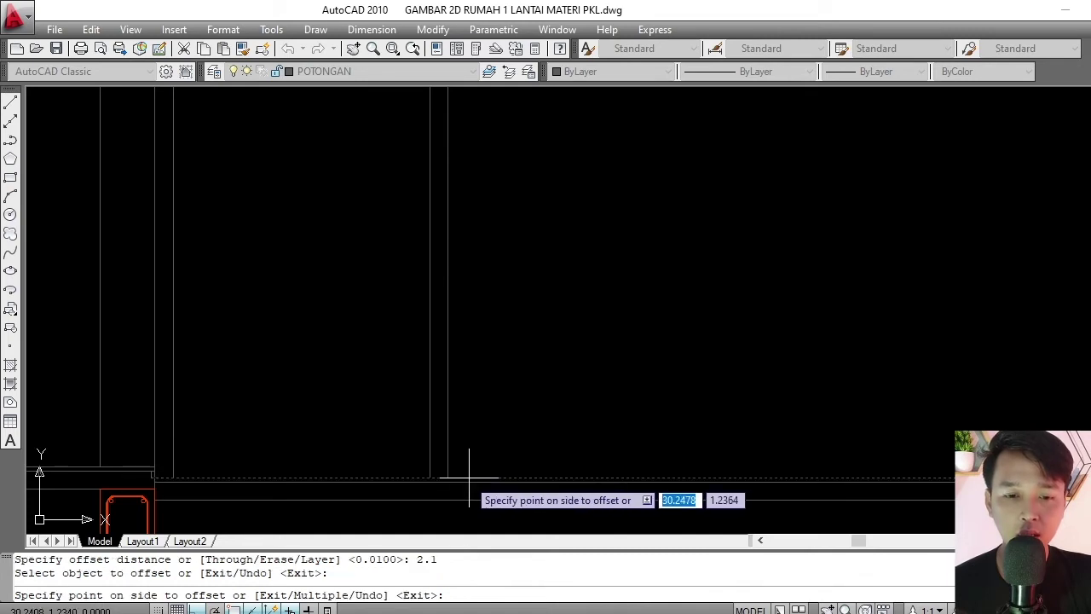
pyautogui.scroll(-4, 463, 460)
pyautogui.click(504, 324)
pyautogui.scroll(-2, 463, 419)
pyautogui.press('Escape')
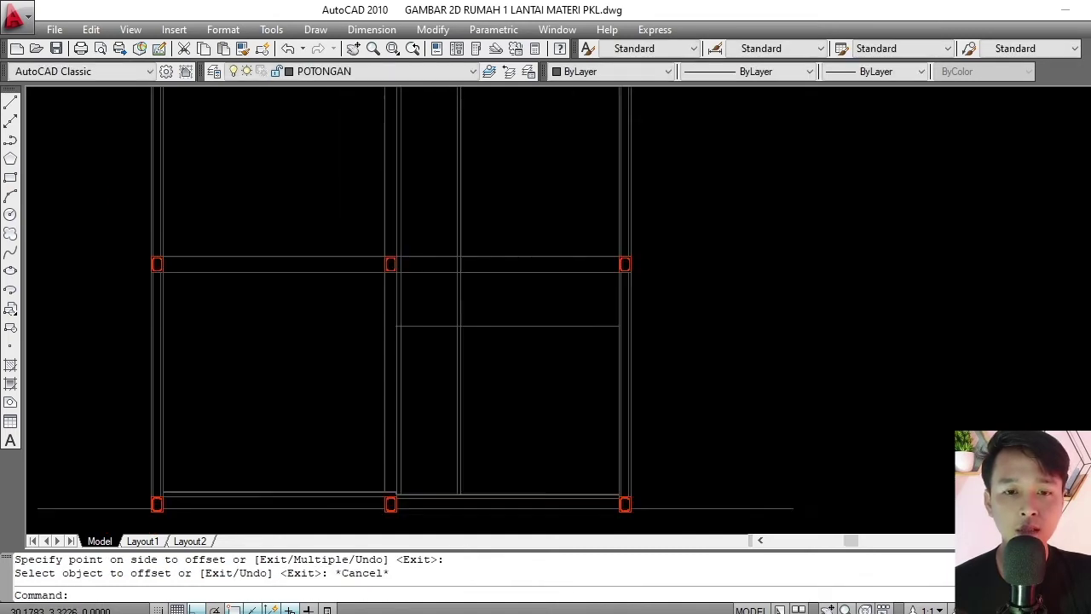
# Offset the door height line downward by the jamb thickness, picking the distance between the two jamb lines, to form the frame header.
pyautogui.scroll(3, 410, 371)
pyautogui.scroll(-2, 418, 341)
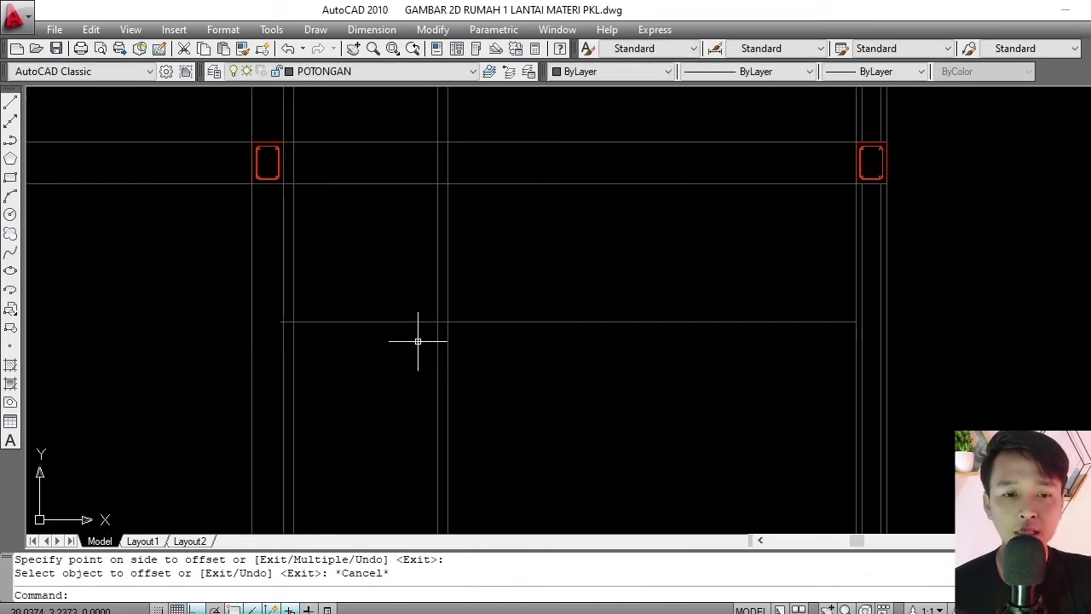
pyautogui.moveTo(418, 341)
pyautogui.mouseDown(button='middle')
pyautogui.moveTo(436, 292)
pyautogui.moveTo(477, 265)
pyautogui.mouseUp(button='middle')
pyautogui.scroll(3, 439, 288)
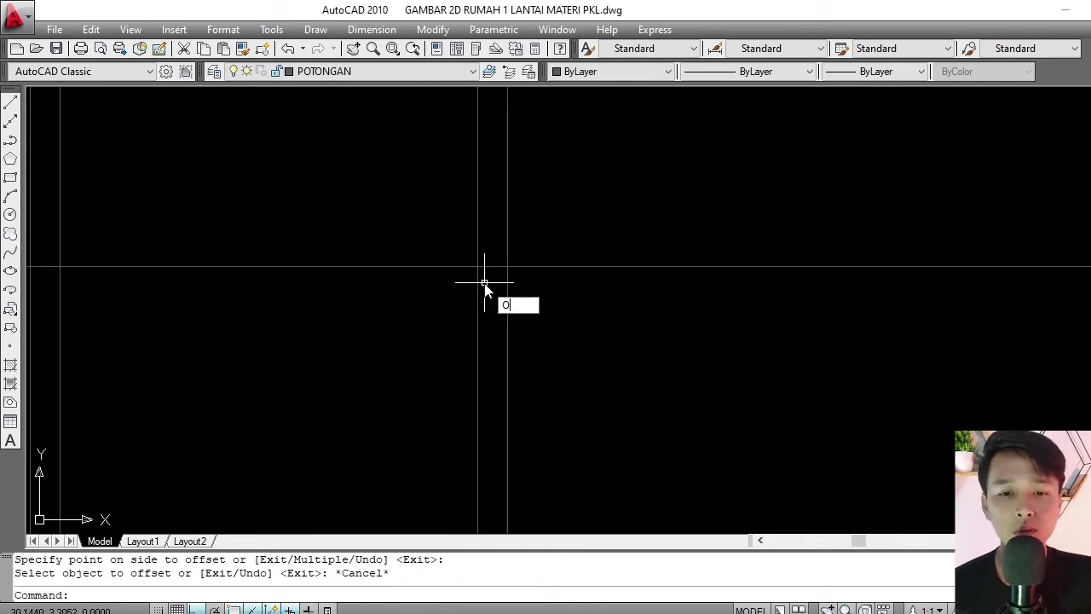
pyautogui.write('O')
pyautogui.press('Return')
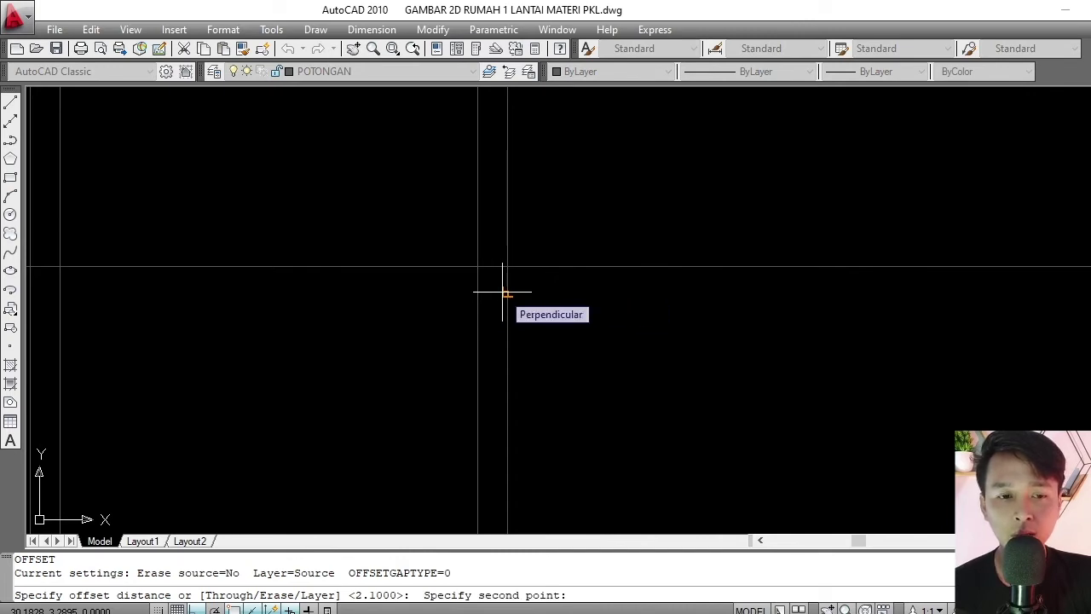
pyautogui.click(503, 292)
pyautogui.click(459, 267)
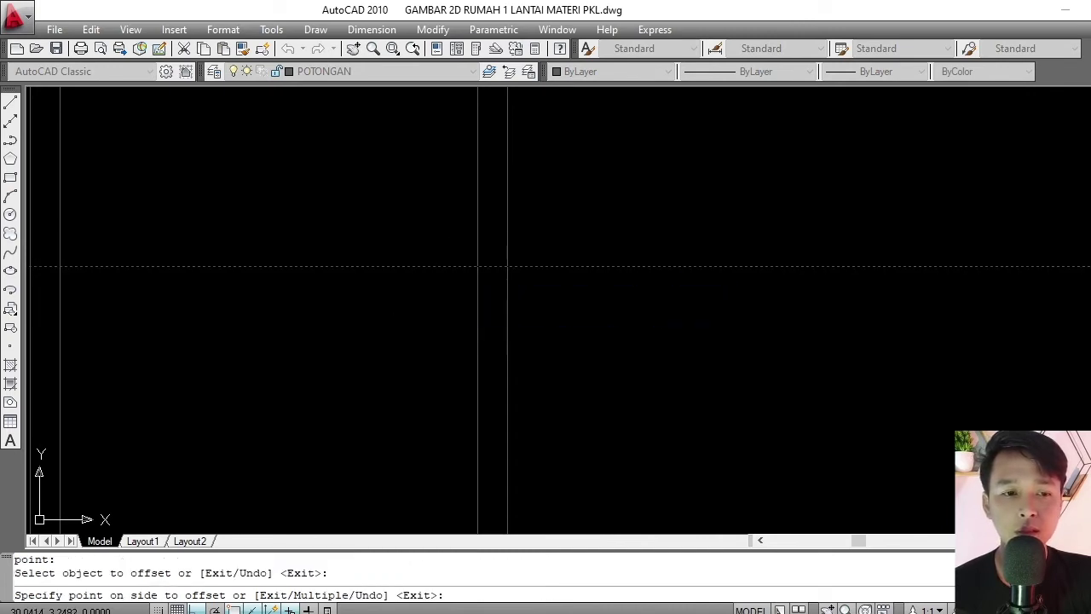
pyautogui.click(426, 309)
pyautogui.scroll(-2, 472, 282)
pyautogui.press('Escape')
# Trim the overlapping header and jamb lines at both upper corners of the rear door frame.
pyautogui.scroll(3, 375, 264)
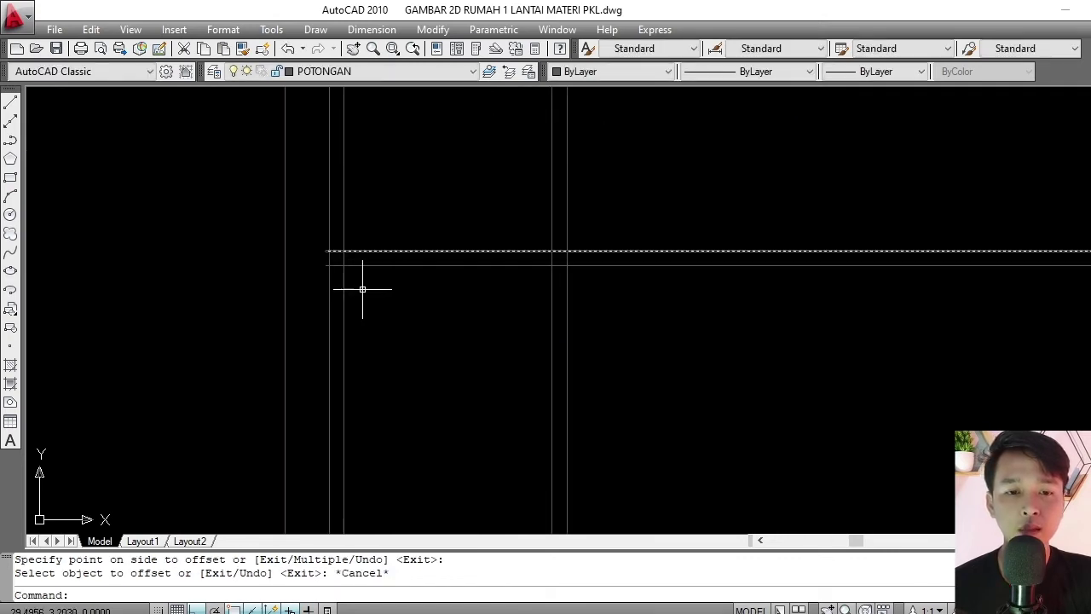
pyautogui.scroll(3, 408, 281)
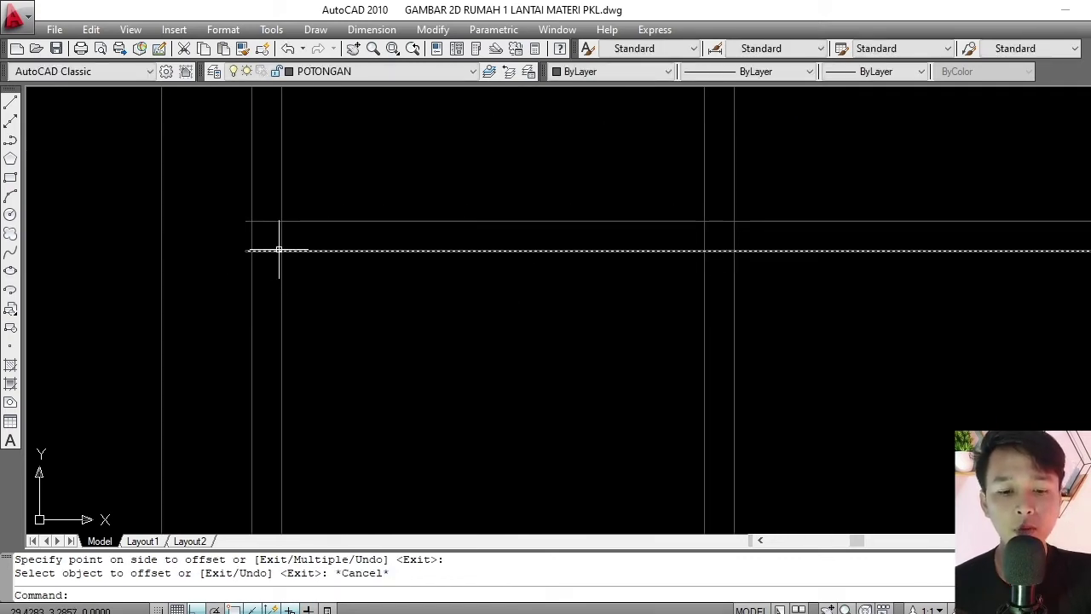
pyautogui.write('t')
pyautogui.press('Return')
pyautogui.press('Return')
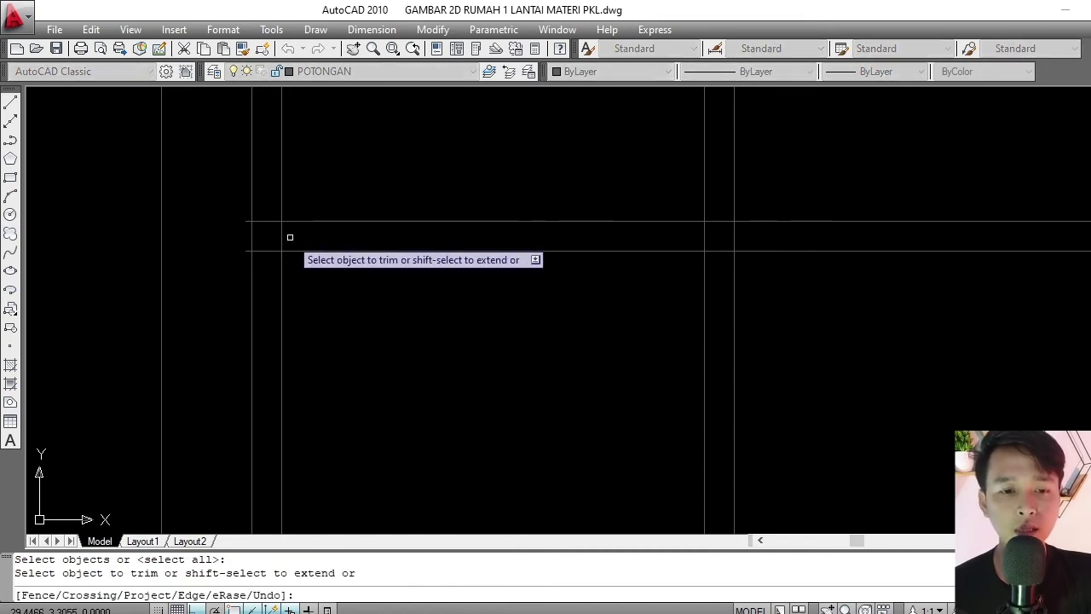
pyautogui.click(291, 234)
pyautogui.click(264, 244)
pyautogui.click(269, 240)
pyautogui.click(261, 268)
pyautogui.scroll(3, 723, 256)
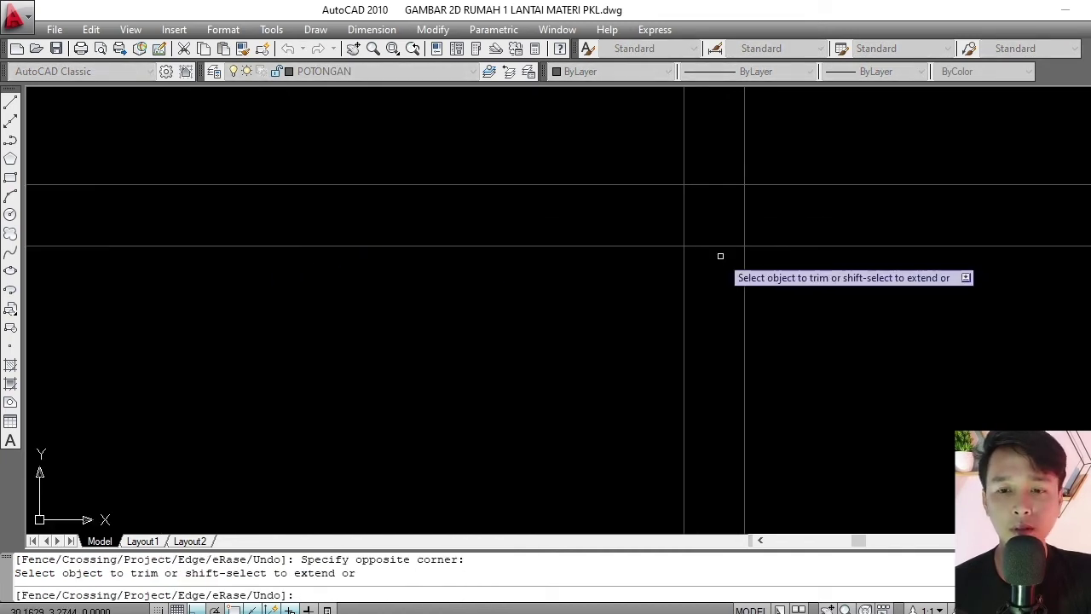
pyautogui.click(715, 228)
pyautogui.click(701, 265)
pyautogui.click(702, 218)
pyautogui.click(645, 227)
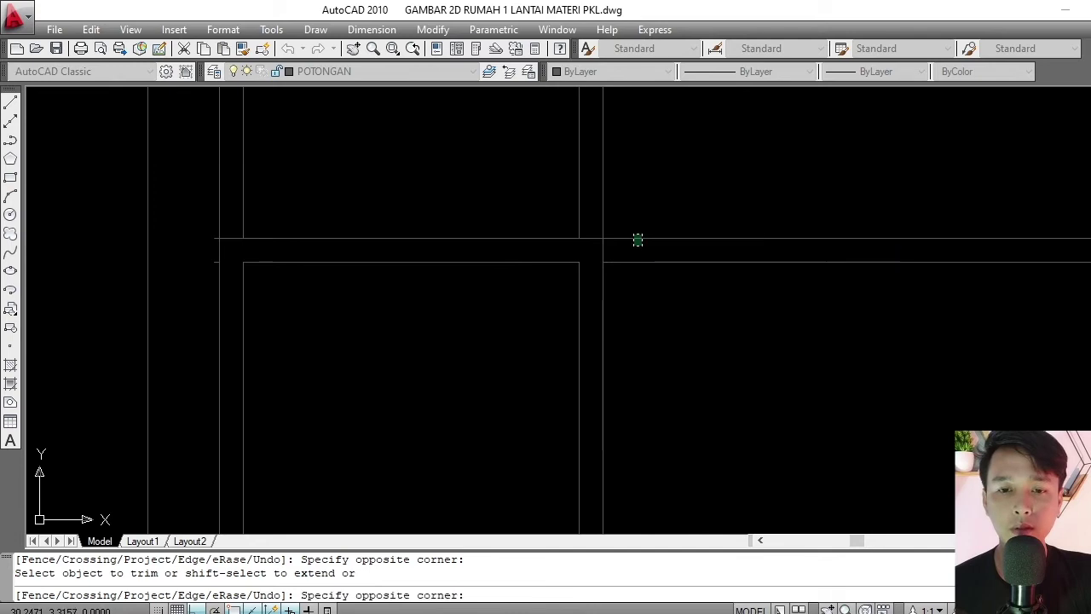
pyautogui.scroll(-4, 601, 227)
pyautogui.scroll(2, 511, 242)
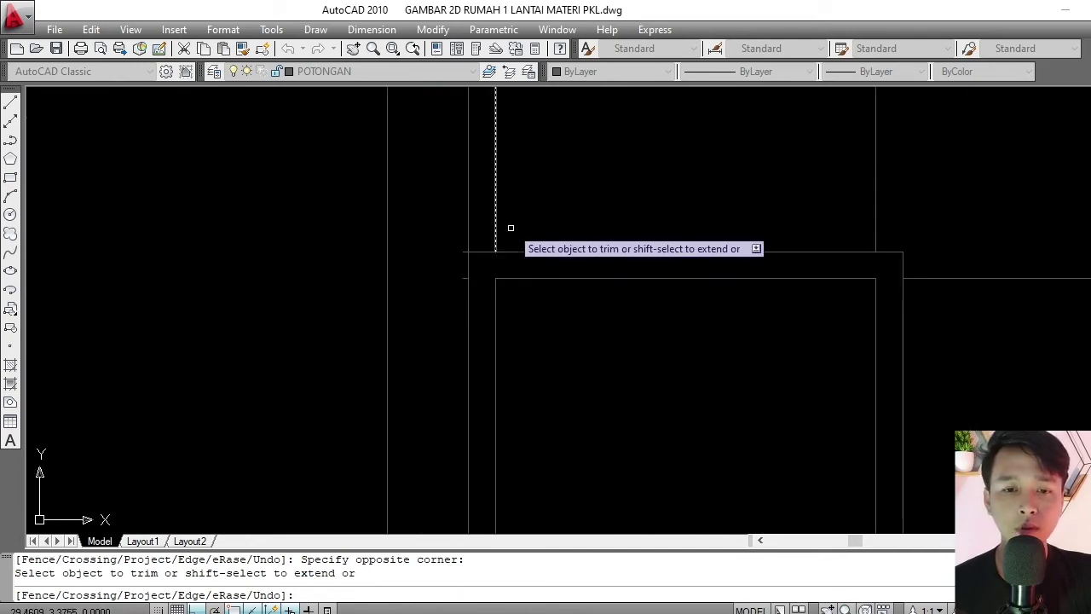
# Trim the end of the upper header line that overshoots the jamb into the middle wall.
pyautogui.press('Return')
pyautogui.scroll(3, 468, 243)
pyautogui.press('Return')
pyautogui.press('Return')
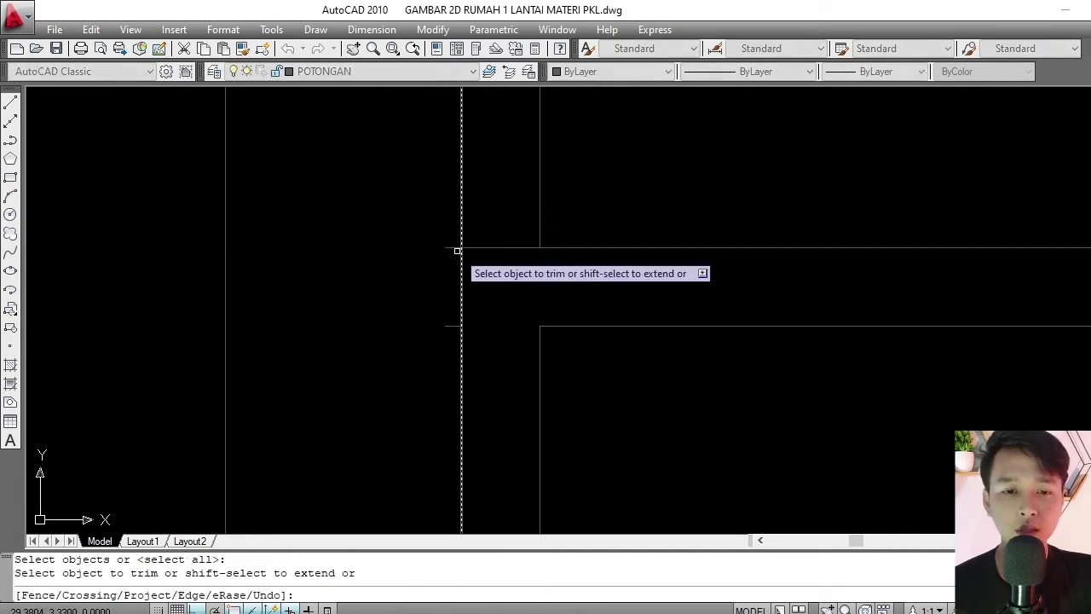
pyautogui.click(456, 247)
pyautogui.press('Return')
pyautogui.scroll(-4, 488, 269)
pyautogui.scroll(2, 508, 256)
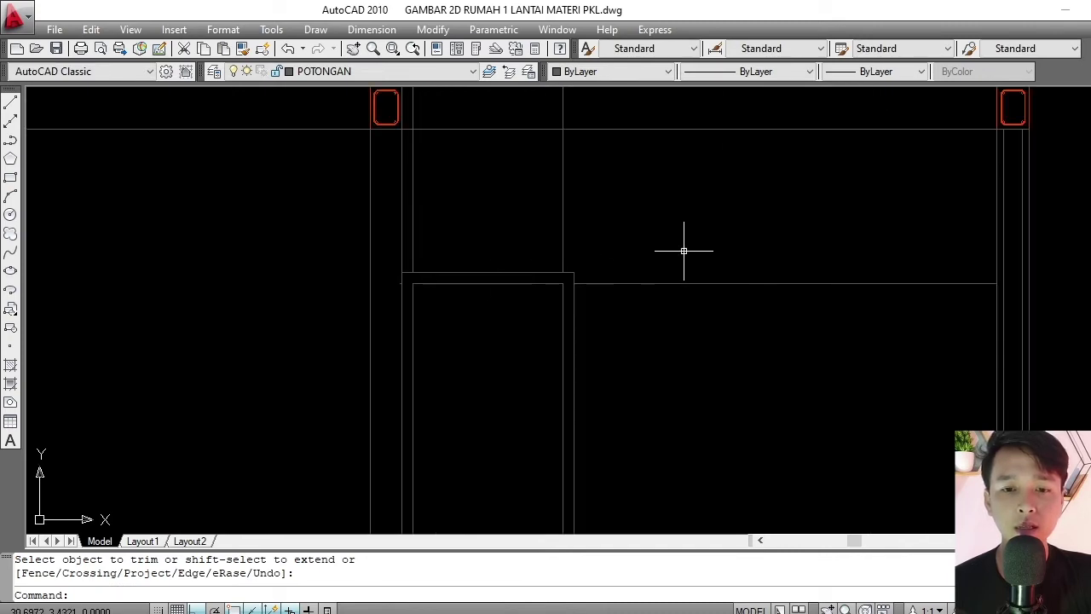
# Erase the leftover header line beside the door and the jamb projection lines above the frame.
pyautogui.click(684, 247)
pyautogui.click(643, 287)
pyautogui.write('E')
pyautogui.press('Return')
pyautogui.click(595, 221)
pyautogui.click(537, 199)
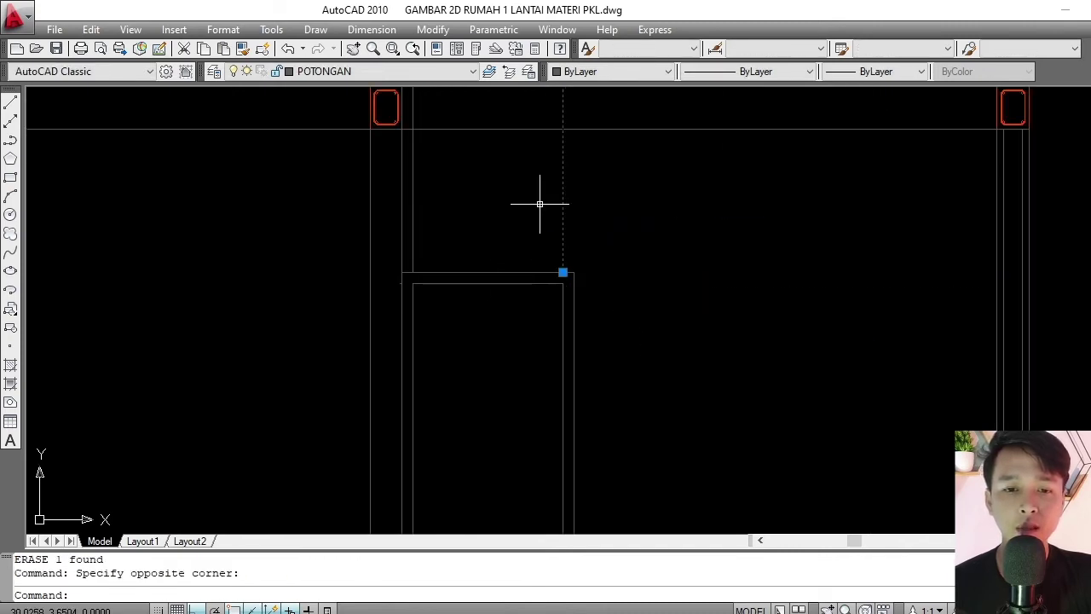
pyautogui.press('Delete')
pyautogui.click(414, 200)
pyautogui.click(409, 213)
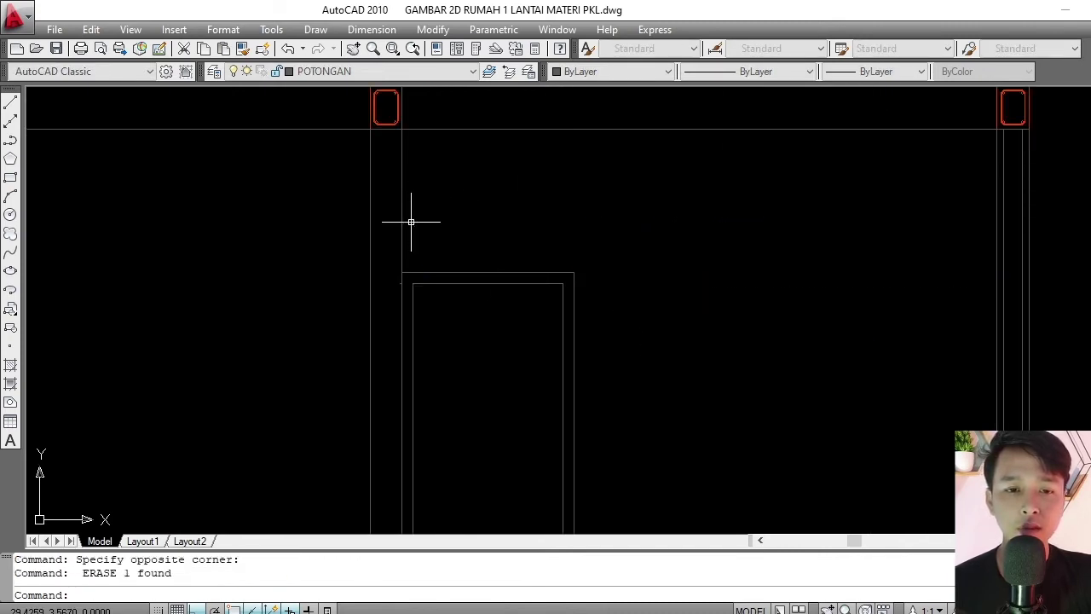
# Erase the short leftover piece of the lower header line at the middle wall.
pyautogui.scroll(3, 411, 273)
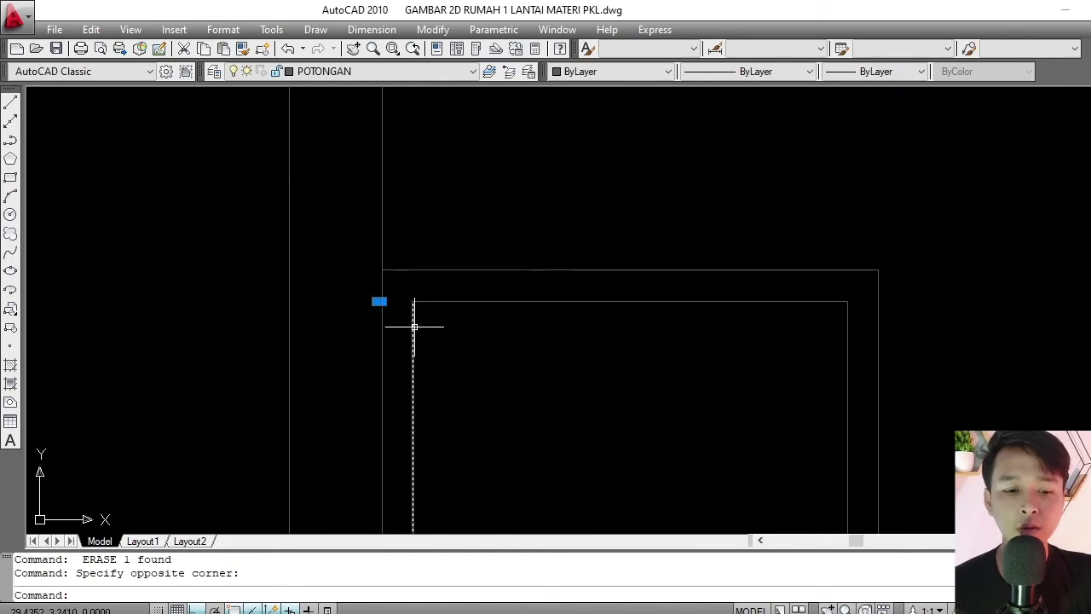
pyautogui.write('E')
pyautogui.press('Return')
pyautogui.scroll(-5, 477, 256)
pyautogui.scroll(3, 445, 247)
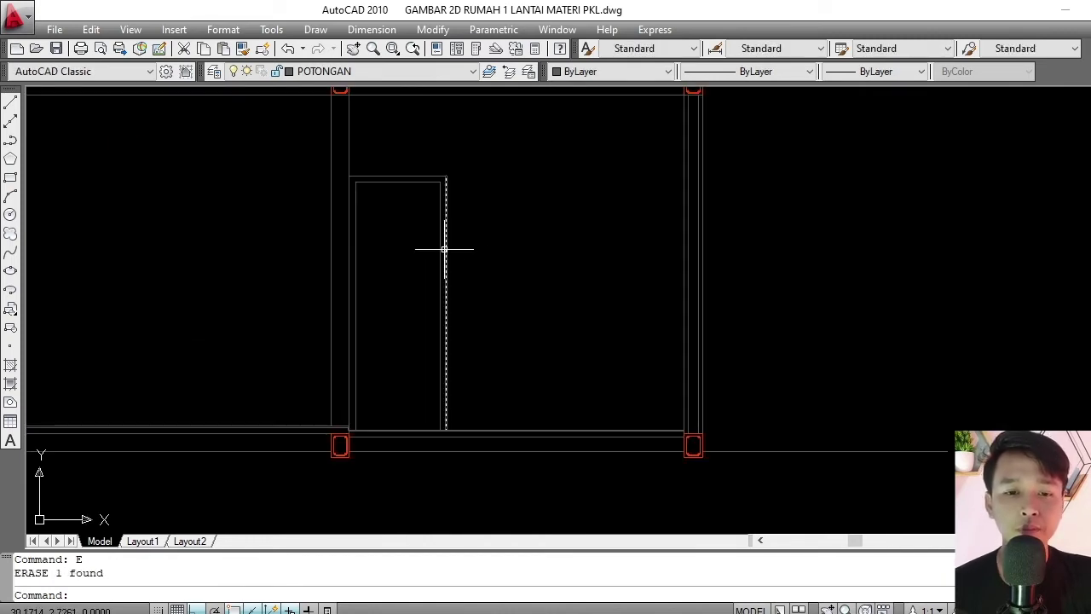
# Compare the rear door's position in the floor plan with the door frame drawn in the section.
pyautogui.scroll(-5, 438, 277)
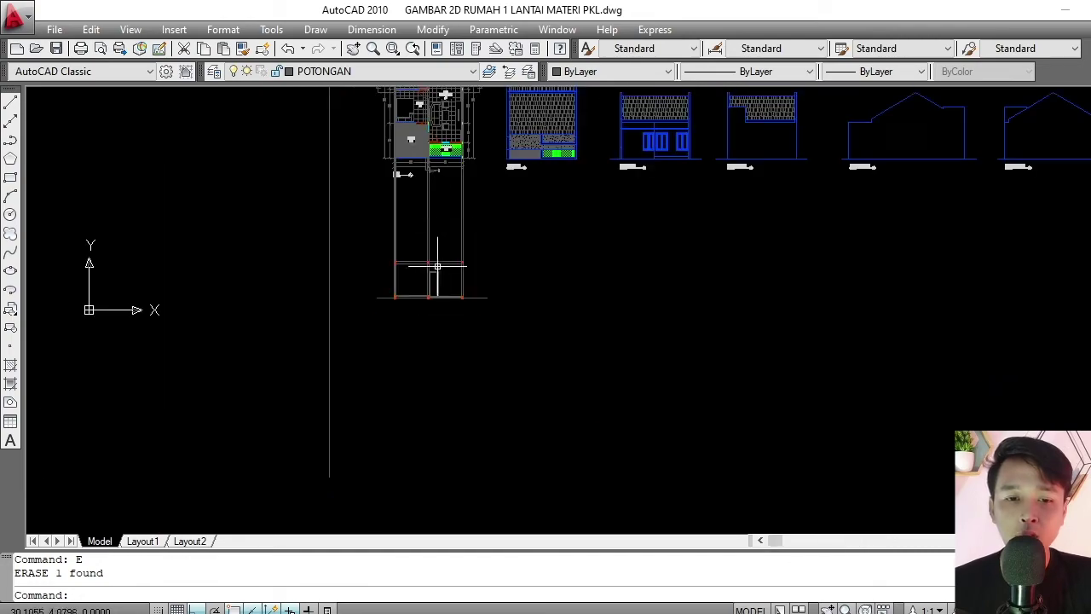
pyautogui.scroll(3, 443, 213)
pyautogui.moveTo(408, 170); pyautogui.dragTo(408, 254, button='middle')
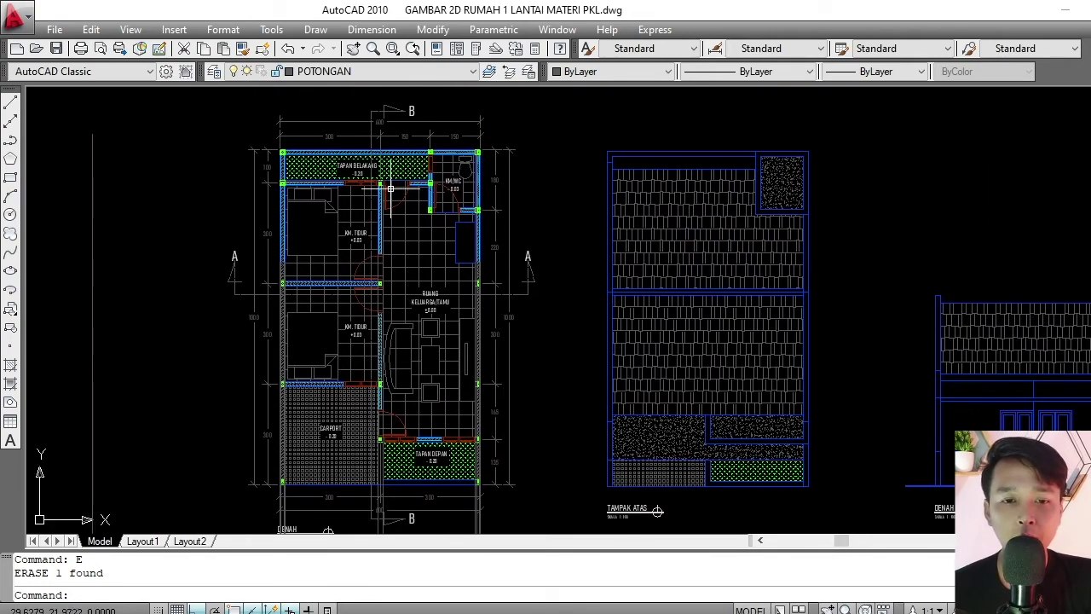
pyautogui.scroll(3, 377, 236)
pyautogui.scroll(-5, 426, 238)
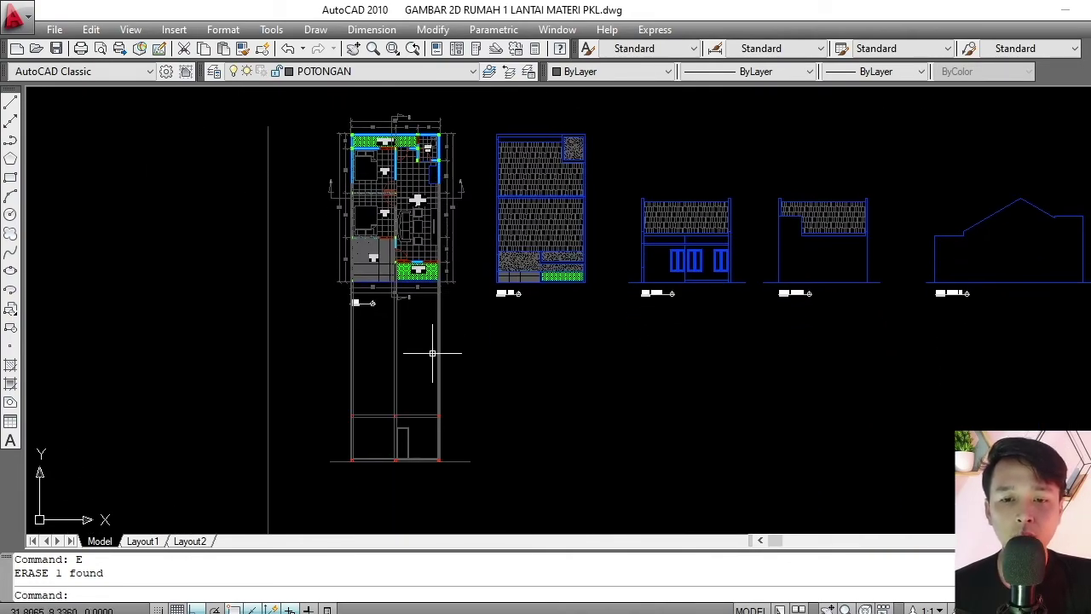
pyautogui.scroll(5, 390, 446)
pyautogui.moveTo(389, 446); pyautogui.dragTo(463, 264, button='middle')
pyautogui.scroll(2, 402, 299)
pyautogui.scroll(2, 405, 296)
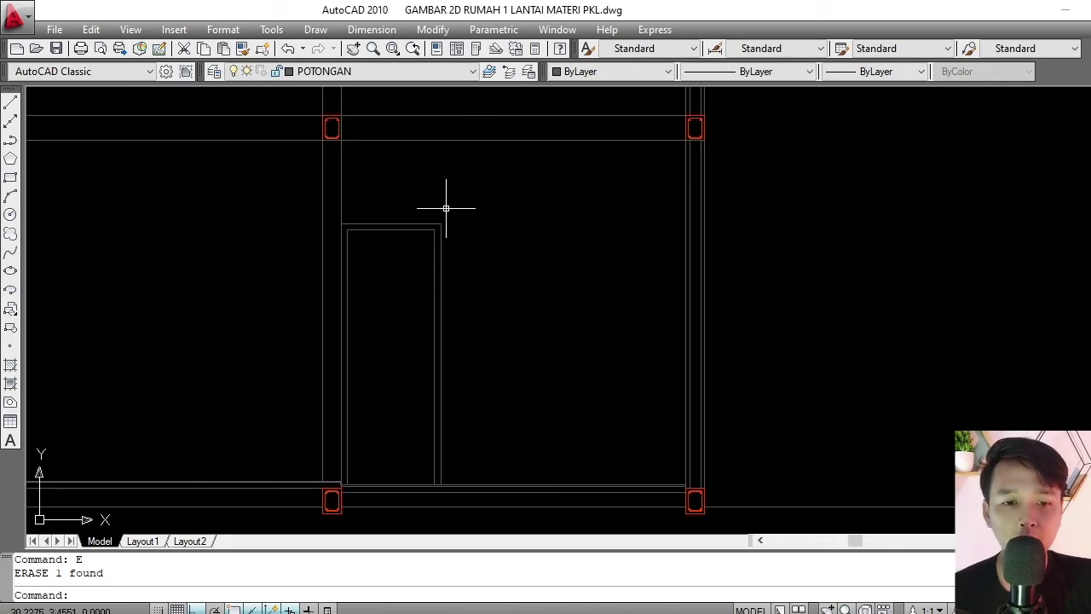
pyautogui.click(446, 209)
pyautogui.click(385, 296)
pyautogui.press('Escape')
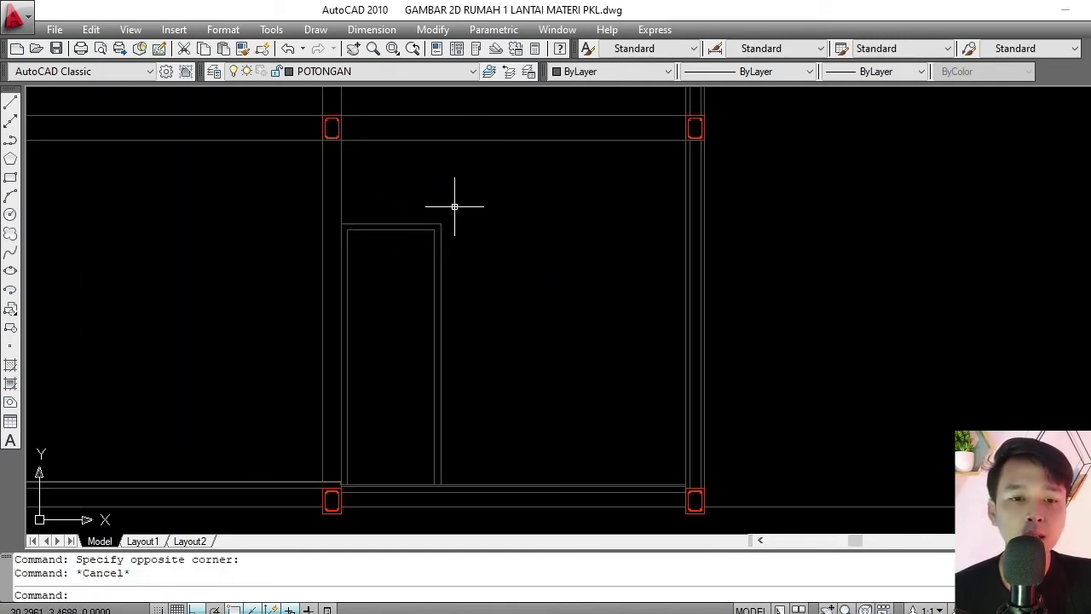
pyautogui.click(387, 292)
pyautogui.press('Escape')
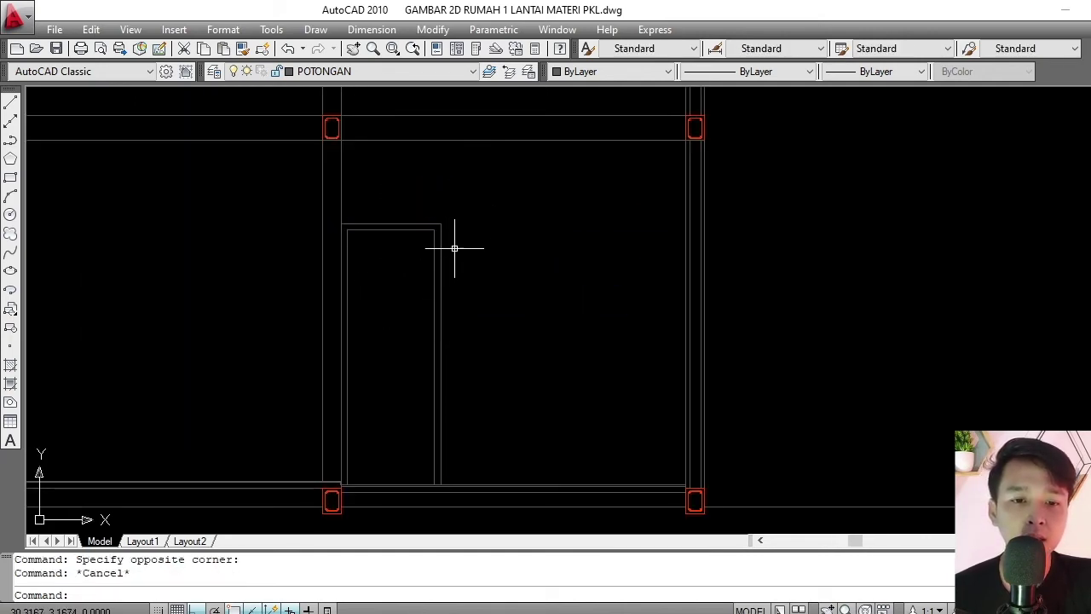
pyautogui.click(453, 244)
pyautogui.click(396, 280)
pyautogui.click(373, 71)
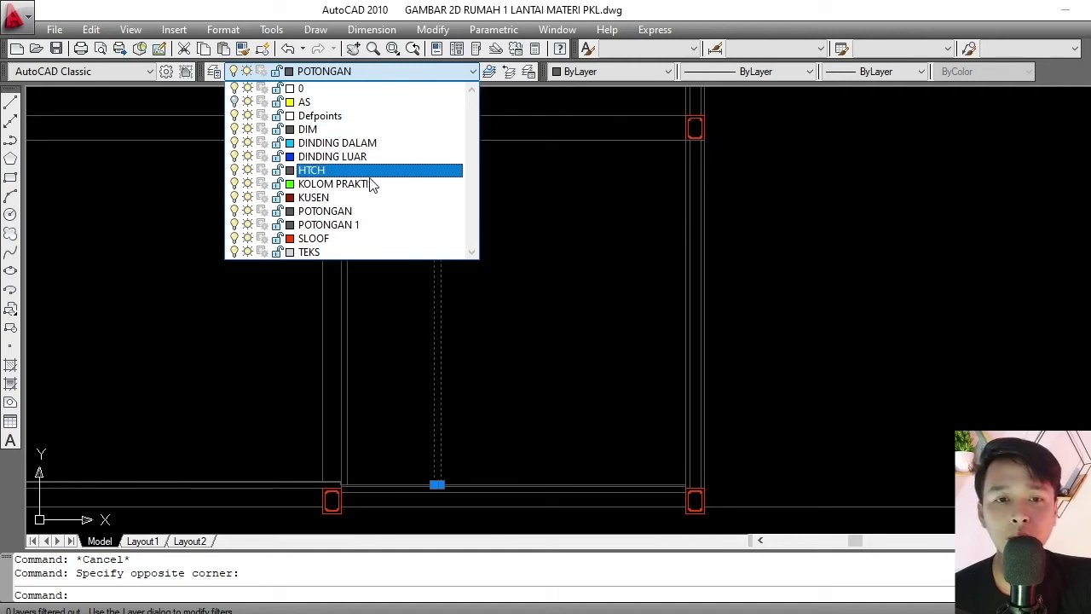
pyautogui.press('Escape')
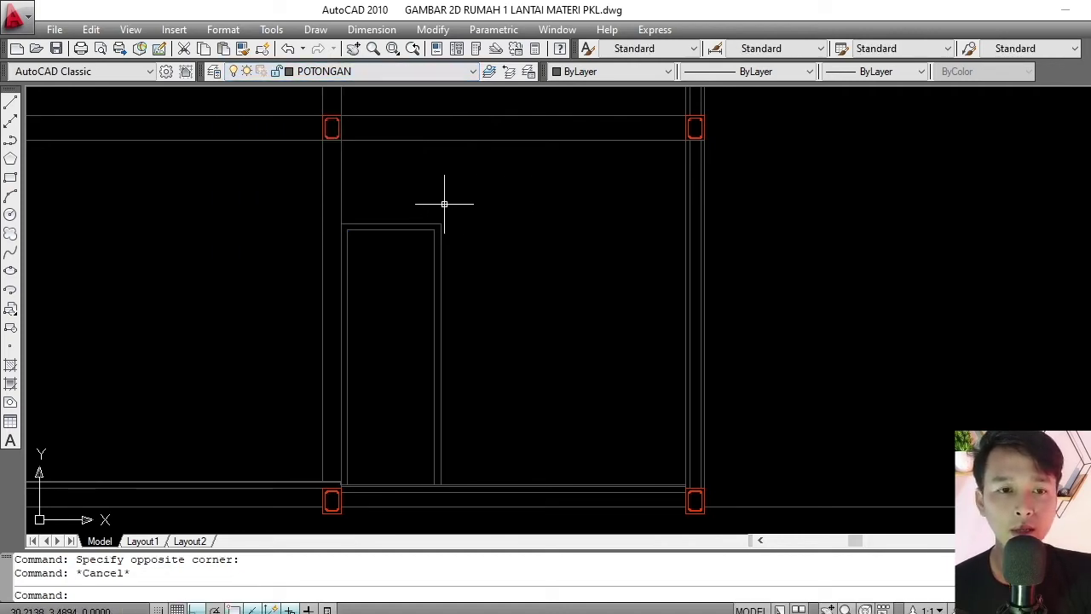
# Try to create a new layer named KUSEN for the door frame.
pyautogui.scroll(1, 444, 205)
pyautogui.moveTo(425, 281); pyautogui.dragTo(438, 281, button='middle')
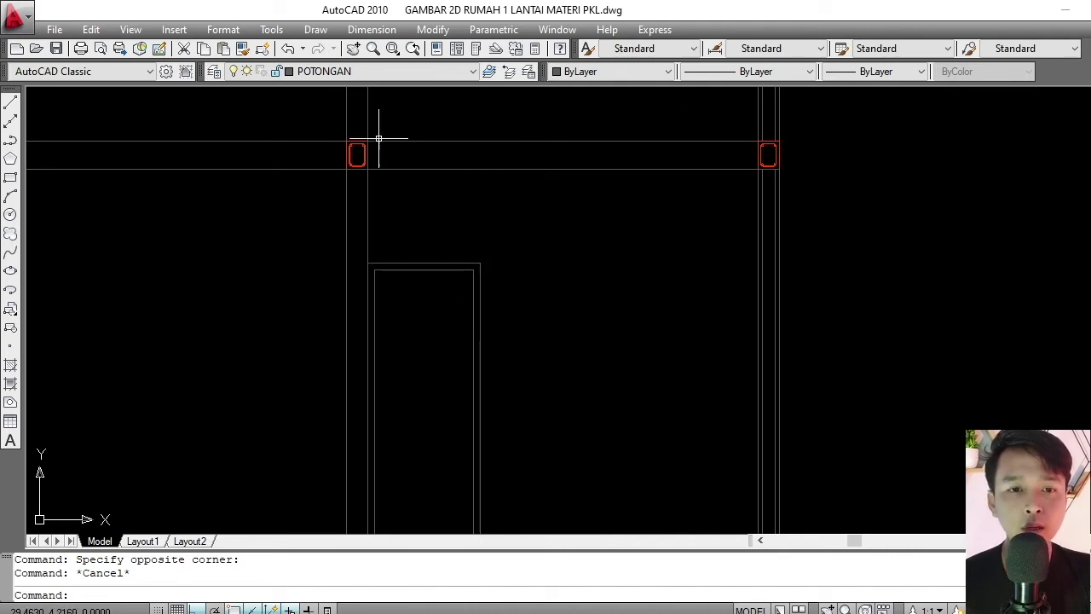
pyautogui.click(213, 71)
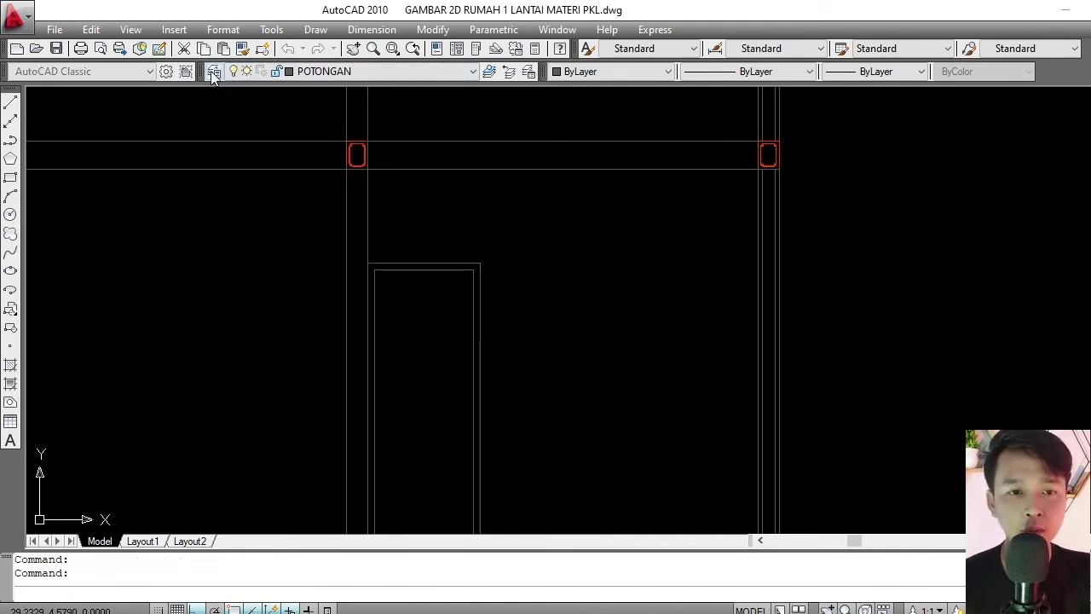
pyautogui.click(394, 162)
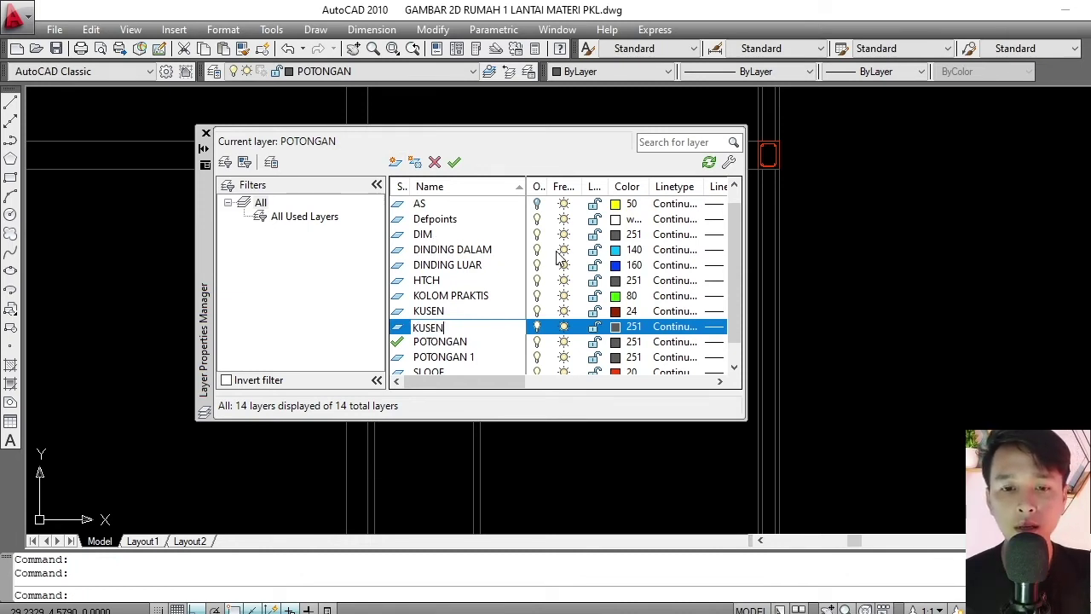
pyautogui.press('Escape')
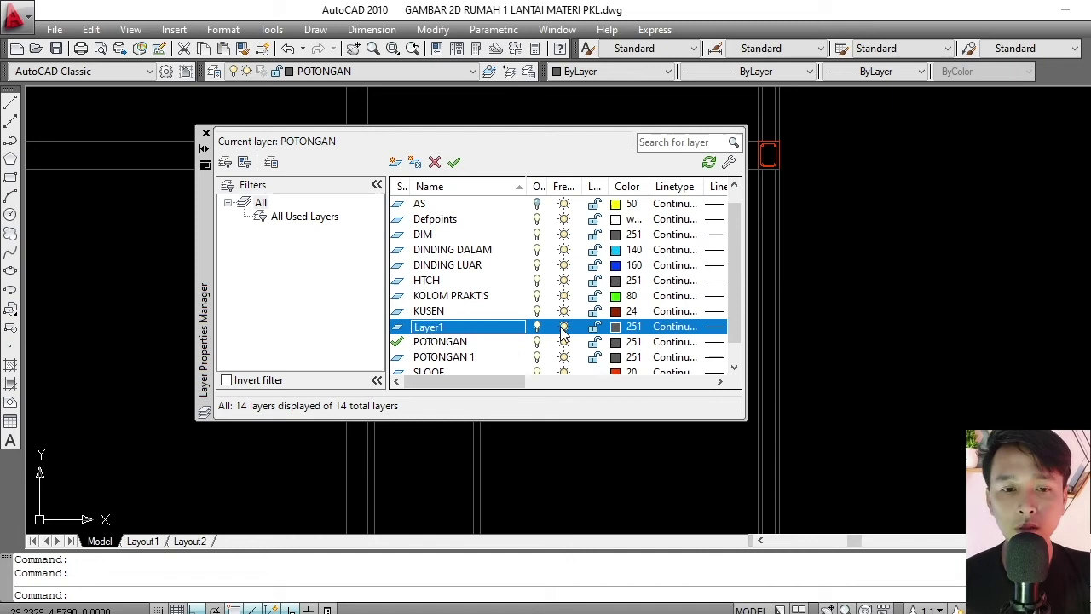
pyautogui.click(477, 316)
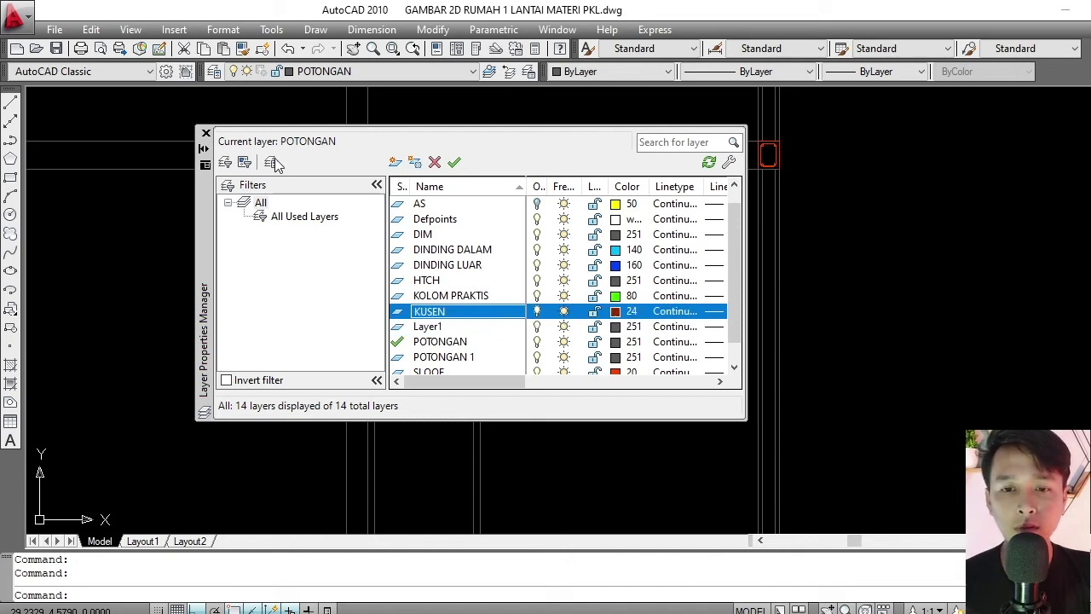
pyautogui.click(205, 137)
pyautogui.scroll(2, 460, 230)
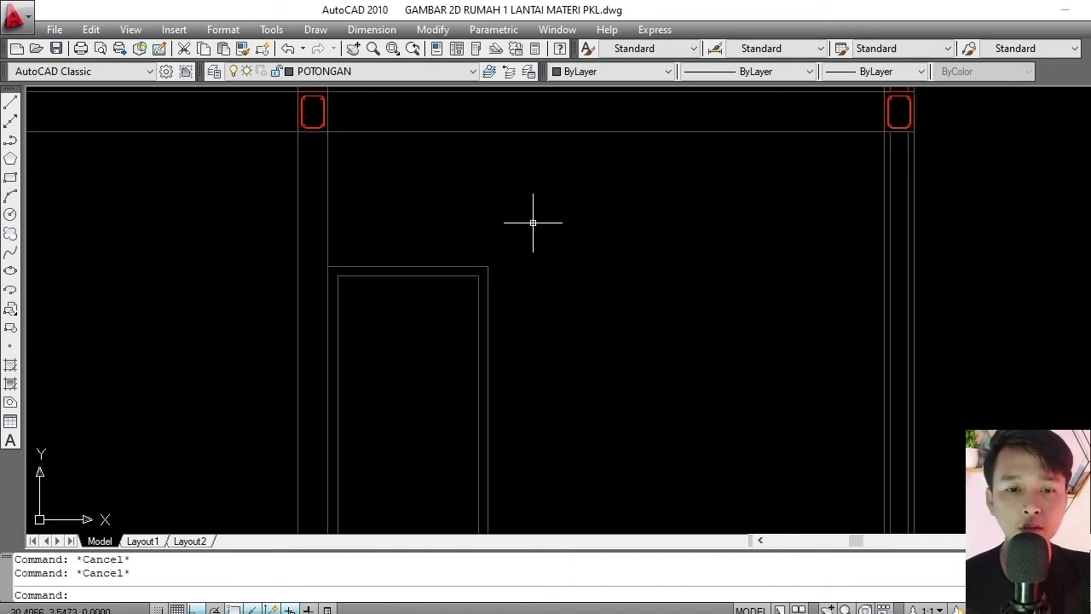
pyautogui.click(490, 256)
pyautogui.click(423, 315)
pyautogui.scroll(2, 332, 268)
pyautogui.click(307, 237)
pyautogui.scroll(-4, 320, 239)
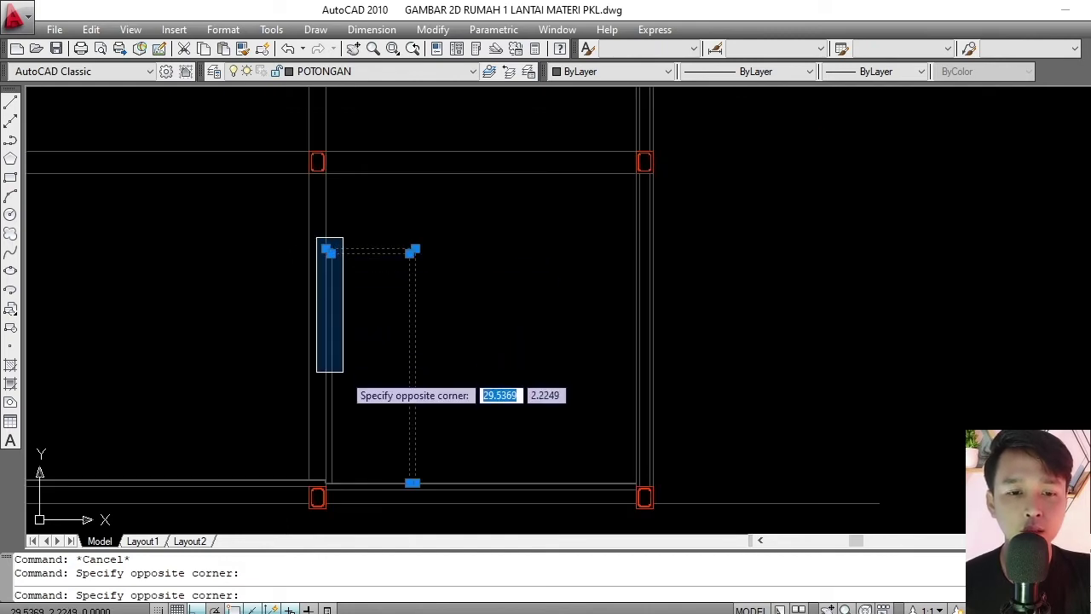
pyautogui.press('Escape')
pyautogui.scroll(3, 355, 226)
pyautogui.press('Escape')
# Move the rear door frame's header lines and its free-standing jamb lines to the KUSEN layer.
pyautogui.click(513, 229)
pyautogui.click(456, 282)
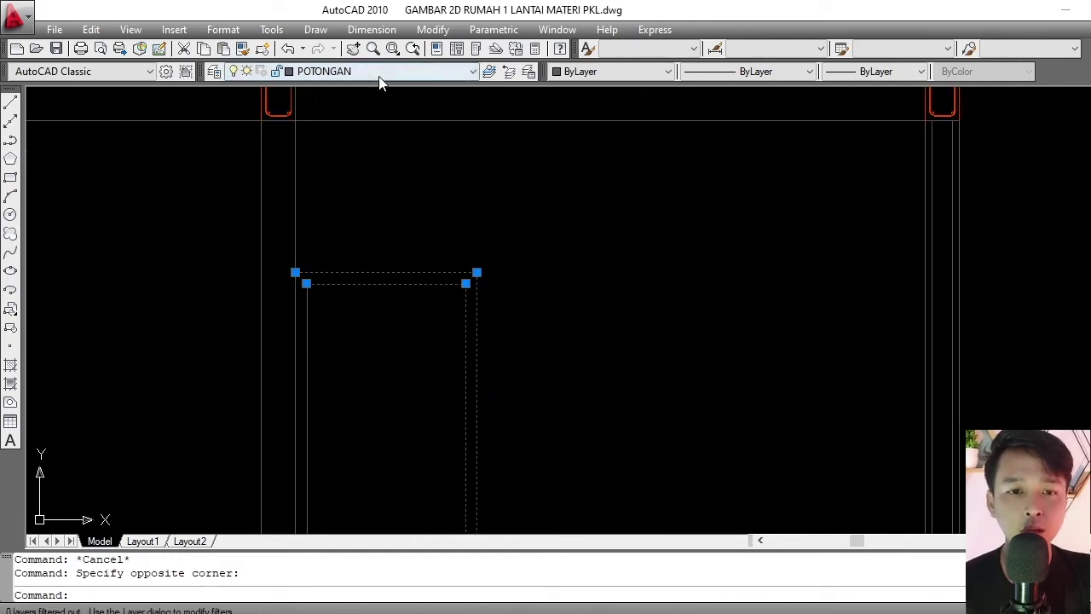
pyautogui.click(375, 72)
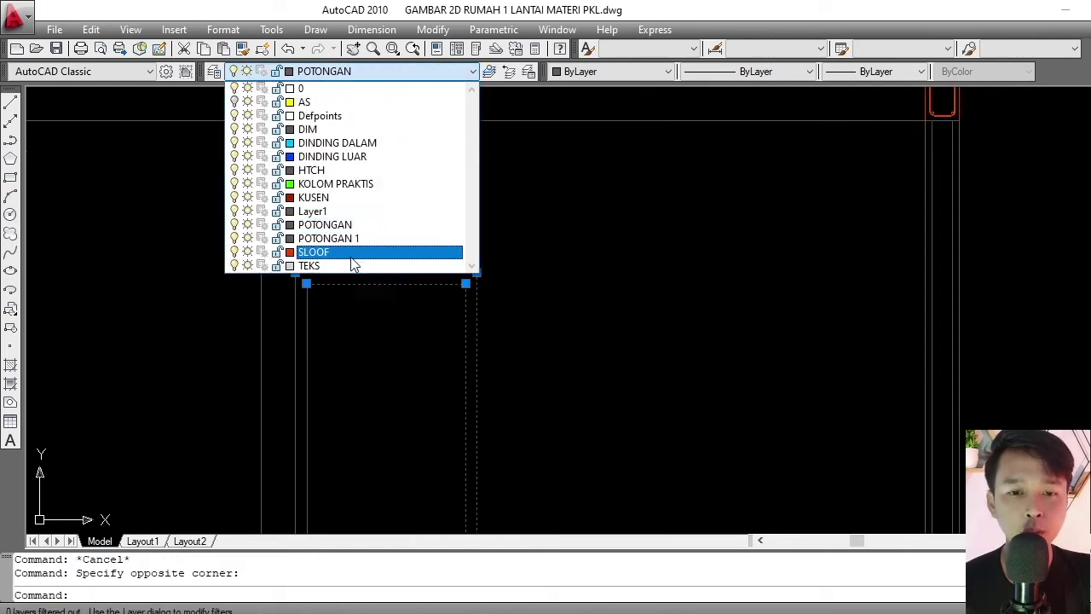
pyautogui.click(335, 197)
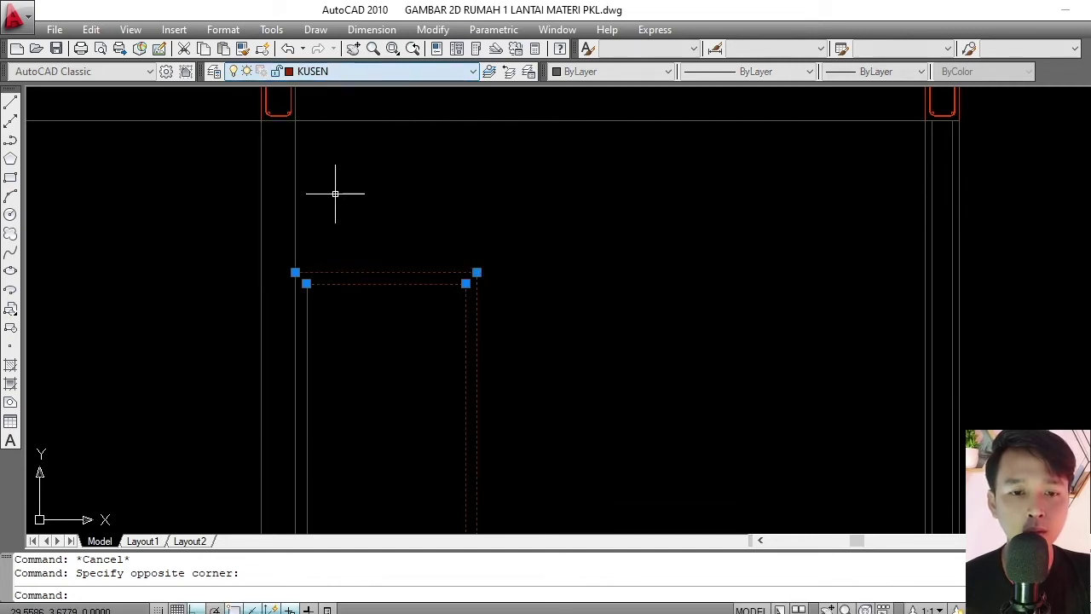
pyautogui.press('Escape')
pyautogui.scroll(-3, 406, 231)
pyautogui.scroll(3, 387, 231)
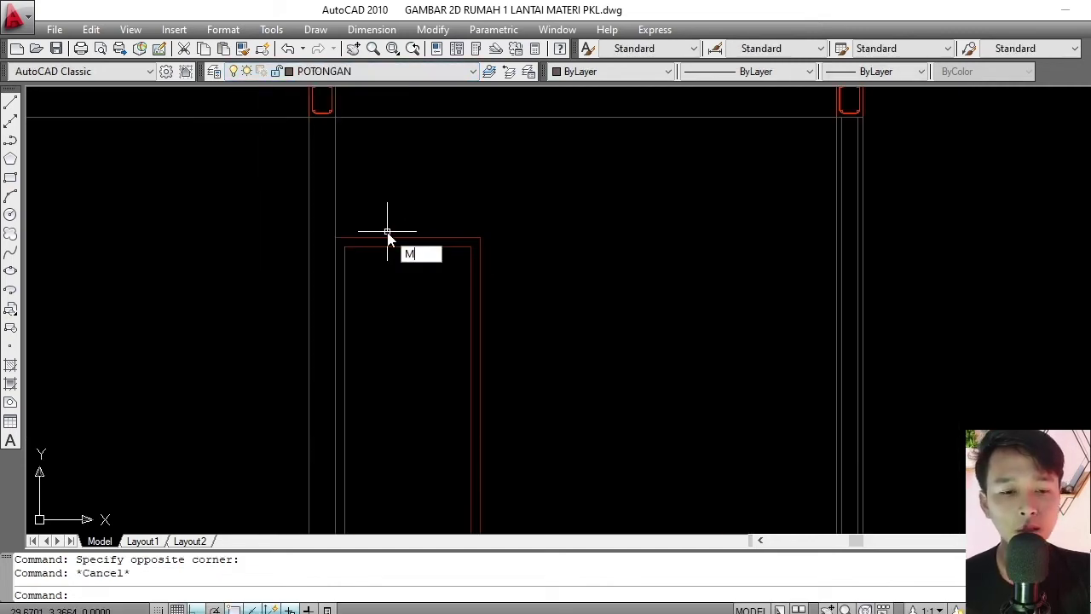
# Match the inner wall-side jamb line of the rear door frame to the properties of the lower header line.
pyautogui.write('MA')
pyautogui.scroll(2, 367, 248)
pyautogui.press('Return')
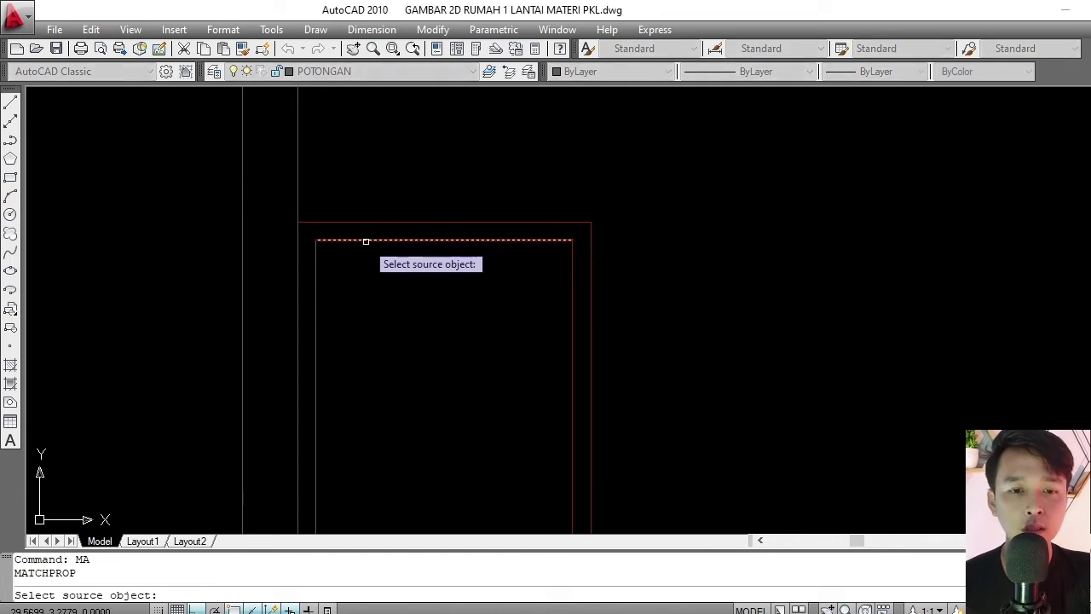
pyautogui.click(366, 241)
pyautogui.click(330, 265)
pyautogui.click(313, 274)
pyautogui.press('Return')
pyautogui.scroll(-8, 366, 215)
pyautogui.scroll(5, 390, 231)
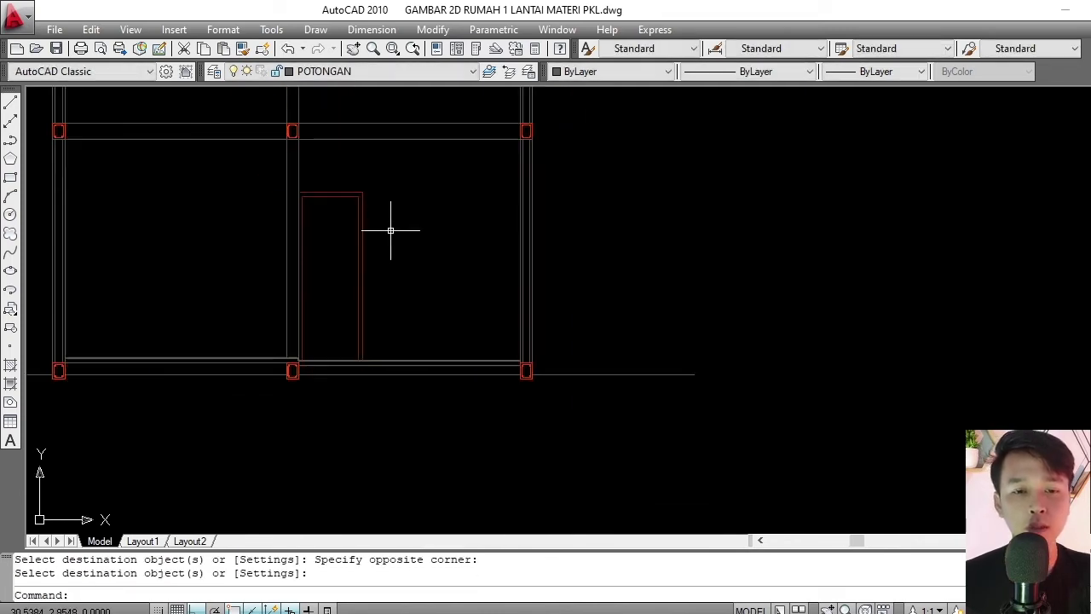
# Draw a rectangle for the door leaf from the frame's inner upper corner to the opposite inner corner at floor level.
pyautogui.scroll(2, 353, 236)
pyautogui.moveTo(344, 228); pyautogui.dragTo(349, 222, button='middle')
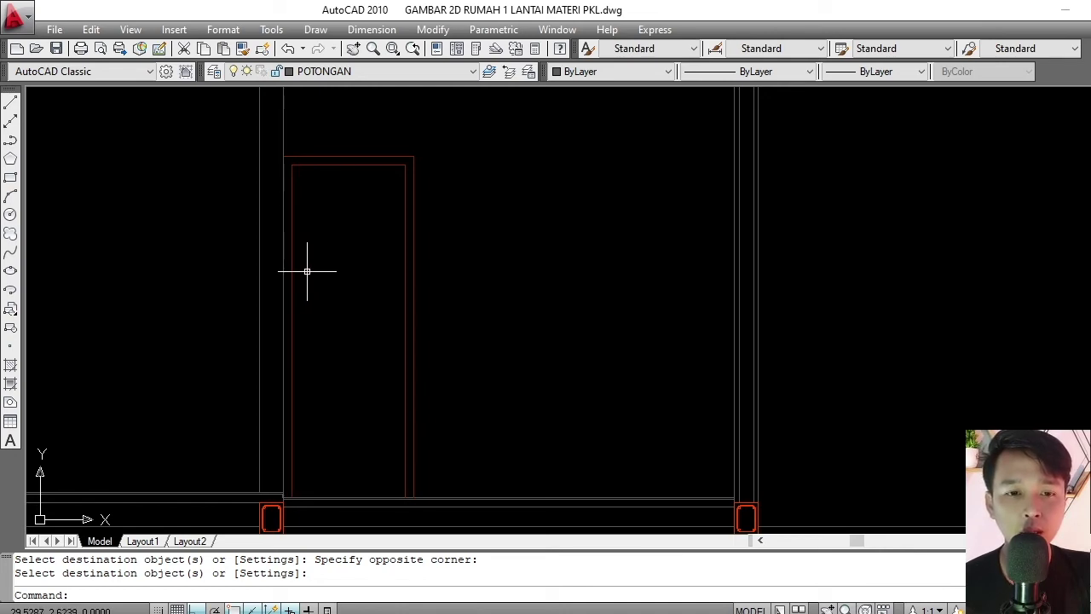
pyautogui.moveTo(348, 270); pyautogui.dragTo(376, 253, button='middle')
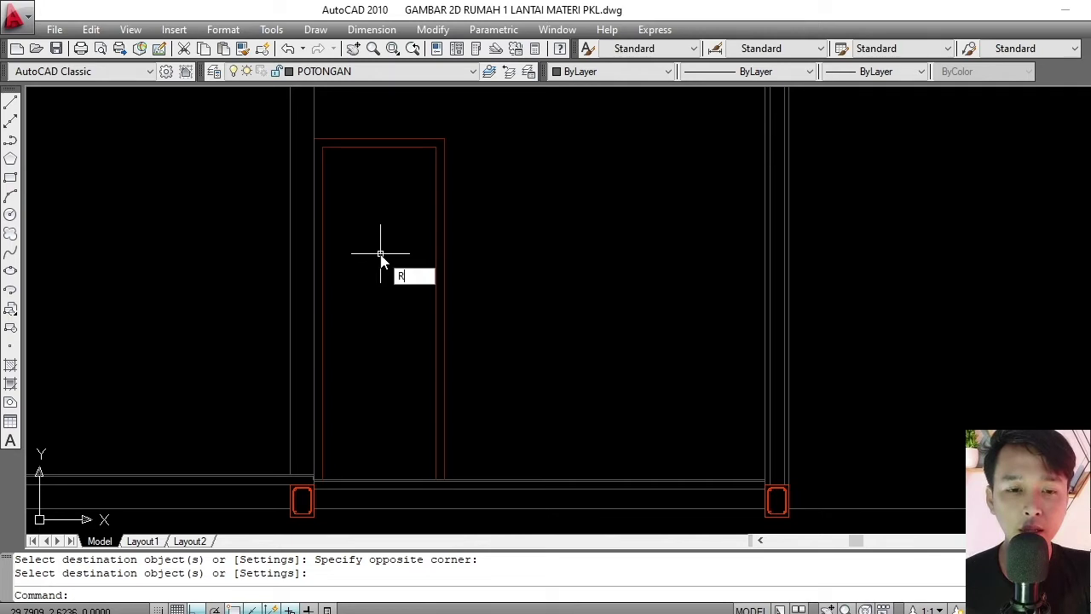
pyautogui.press('Return')
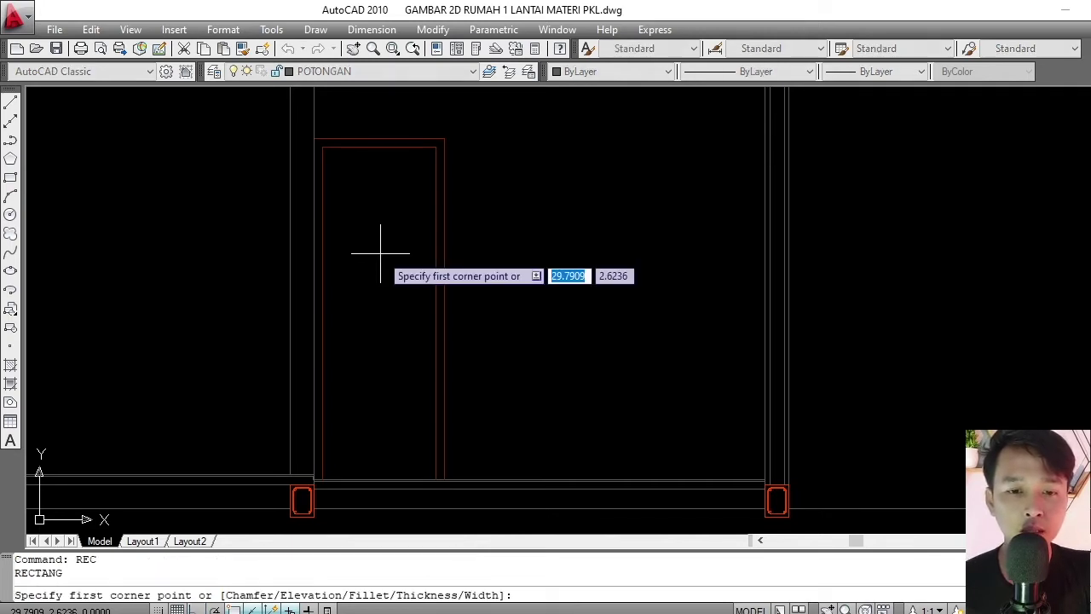
pyautogui.click(322, 147)
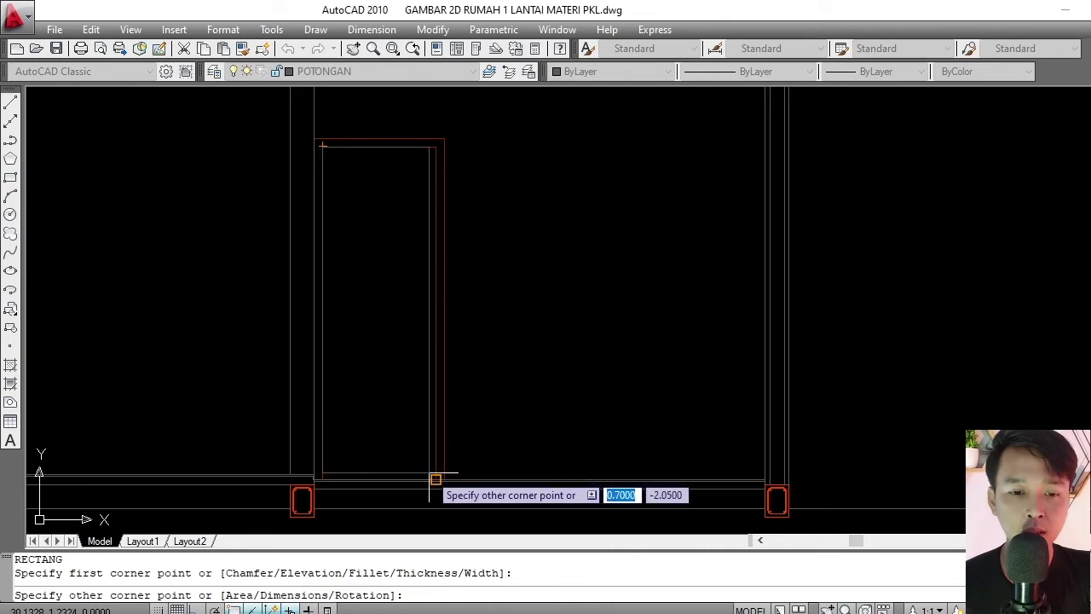
pyautogui.click(435, 479)
pyautogui.scroll(2, 428, 162)
pyautogui.moveTo(426, 158); pyautogui.dragTo(441, 199, button='middle')
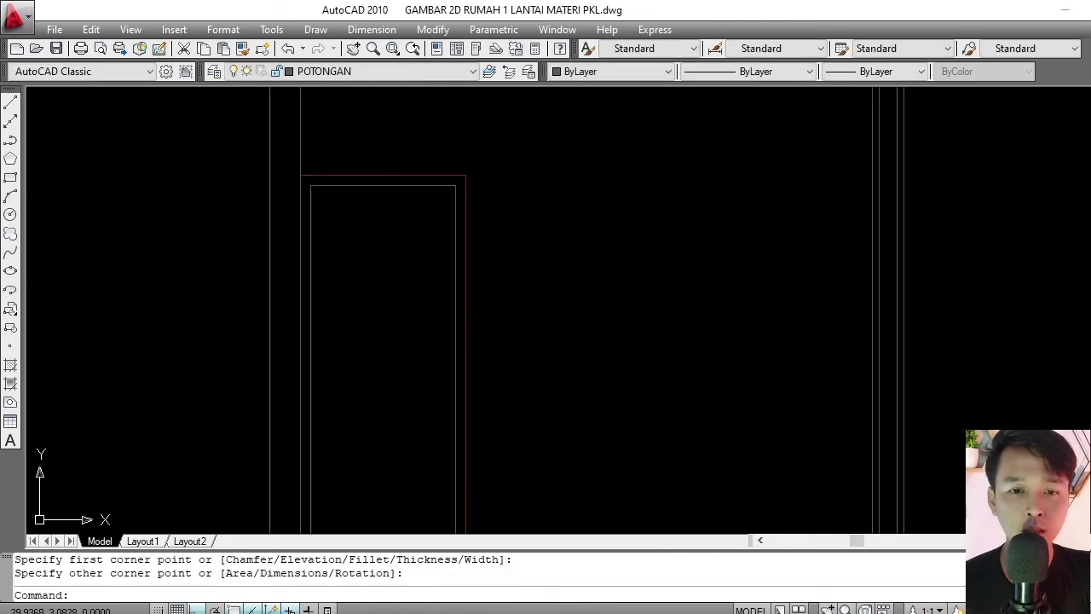
# Match the door leaf rectangle's properties to the outer jamb line of the door frame.
pyautogui.scroll(3, 441, 199)
pyautogui.click(453, 176)
pyautogui.press('Escape')
pyautogui.press('Escape')
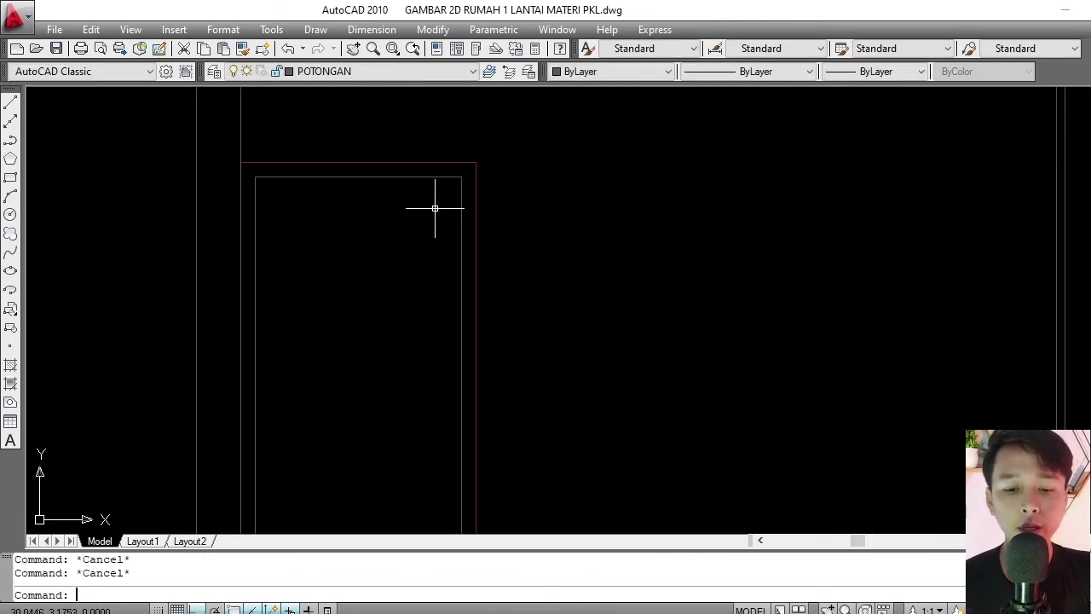
pyautogui.write('MA')
pyautogui.press('Return')
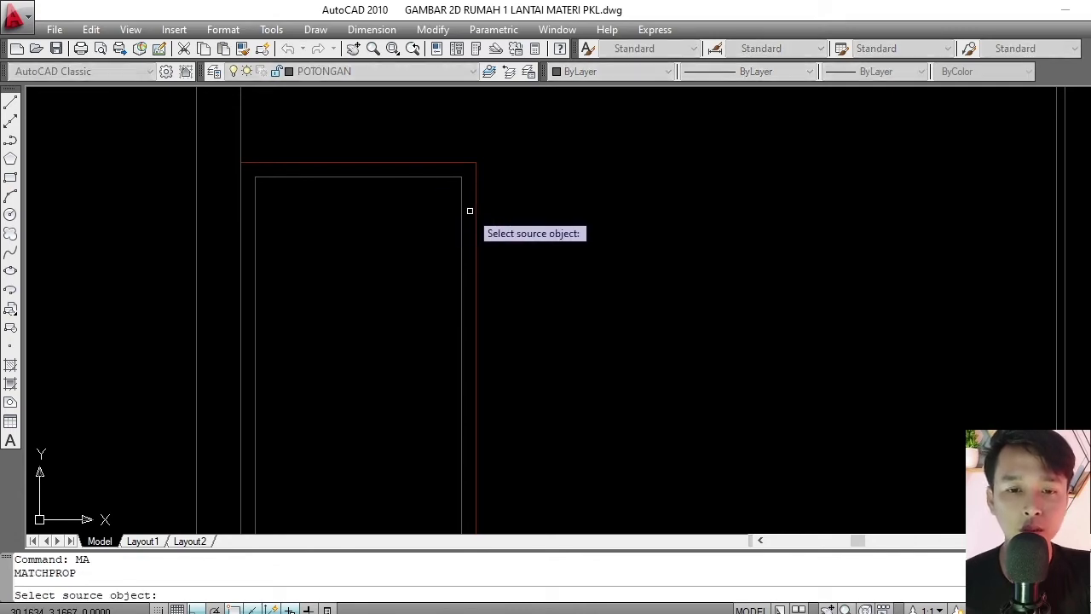
pyautogui.click(476, 213)
pyautogui.click(470, 203)
pyautogui.click(437, 207)
pyautogui.scroll(-4, 436, 210)
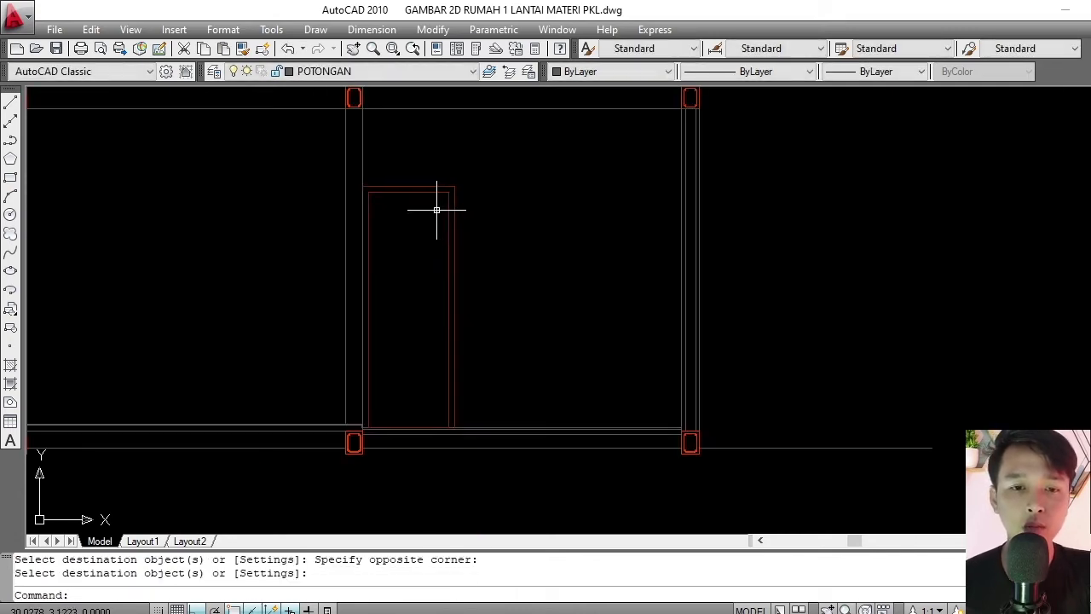
# Offset the door leaf rectangle inward by 0.1 to form the inner door panel.
pyautogui.scroll(2, 428, 210)
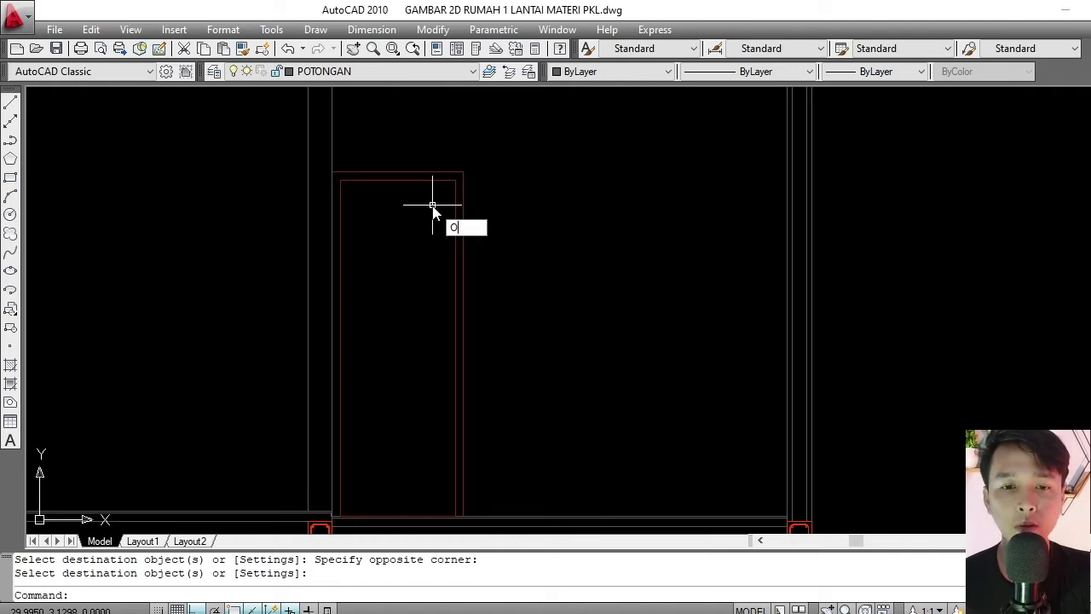
pyautogui.press('Return')
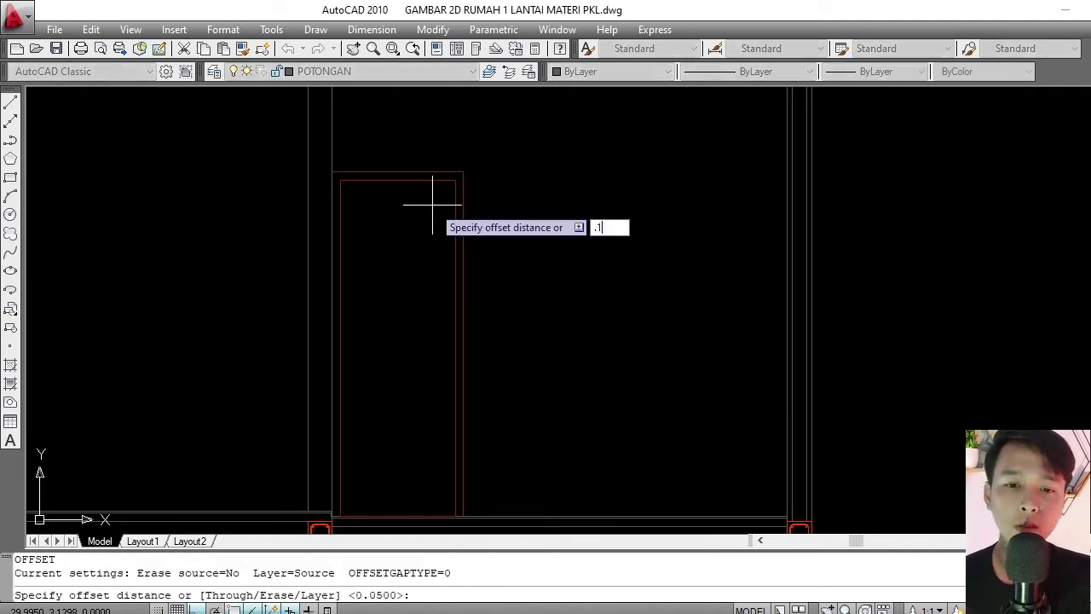
pyautogui.press('Return')
pyautogui.scroll(2, 422, 192)
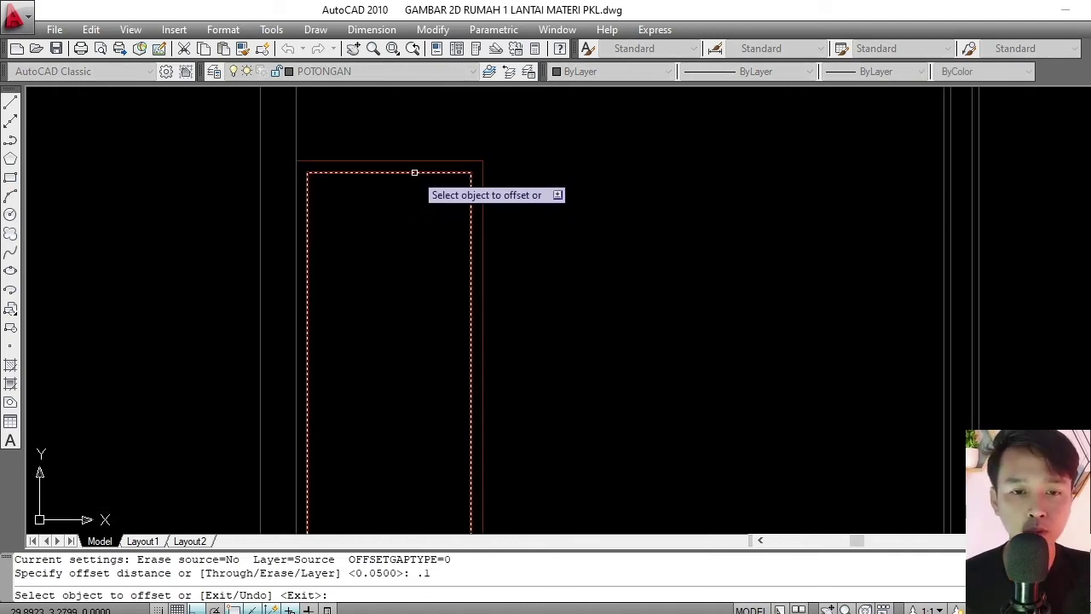
pyautogui.click(414, 173)
pyautogui.click(402, 219)
pyautogui.scroll(-2, 428, 251)
pyautogui.scroll(1, 410, 262)
pyautogui.press('Escape')
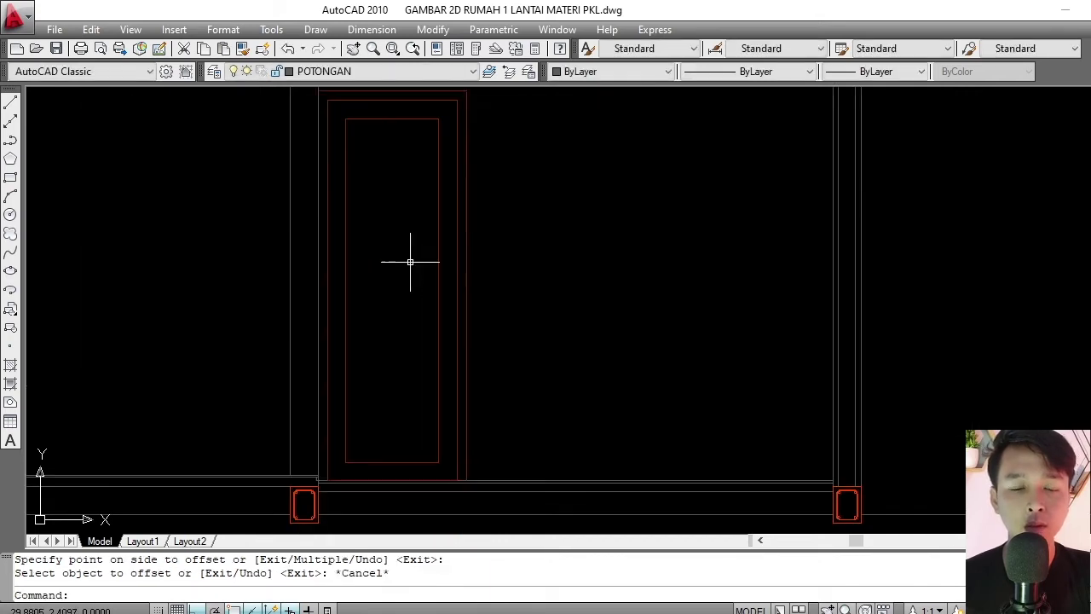
pyautogui.moveTo(406, 258); pyautogui.dragTo(395, 239, button='middle')
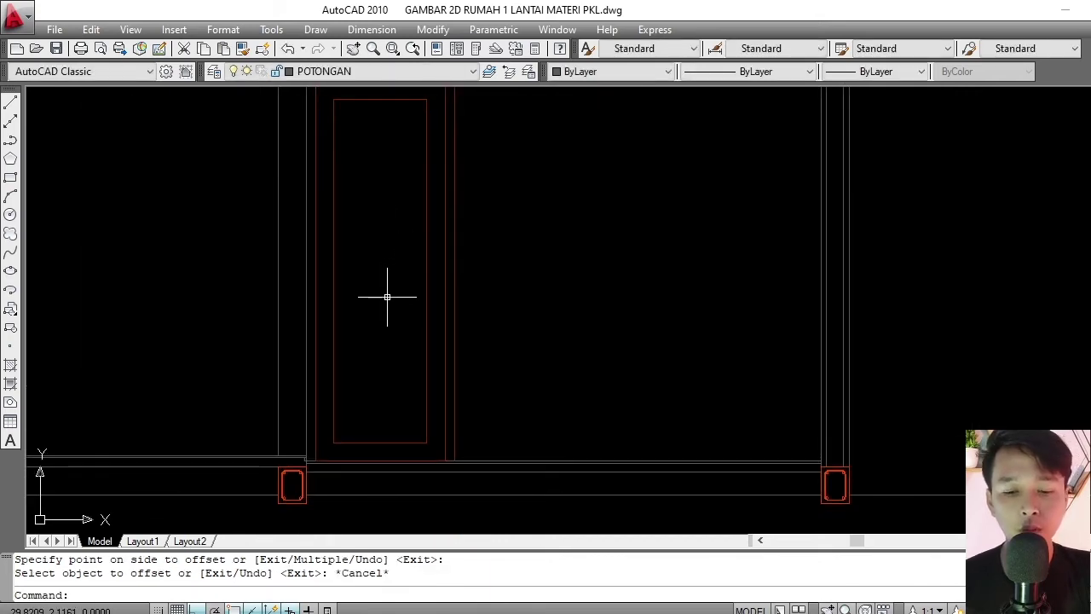
# Draw a horizontal polyline across the door's inner panel, slightly above its lower edge, spanning both panel sides.
pyautogui.press('Escape')
pyautogui.press('Escape')
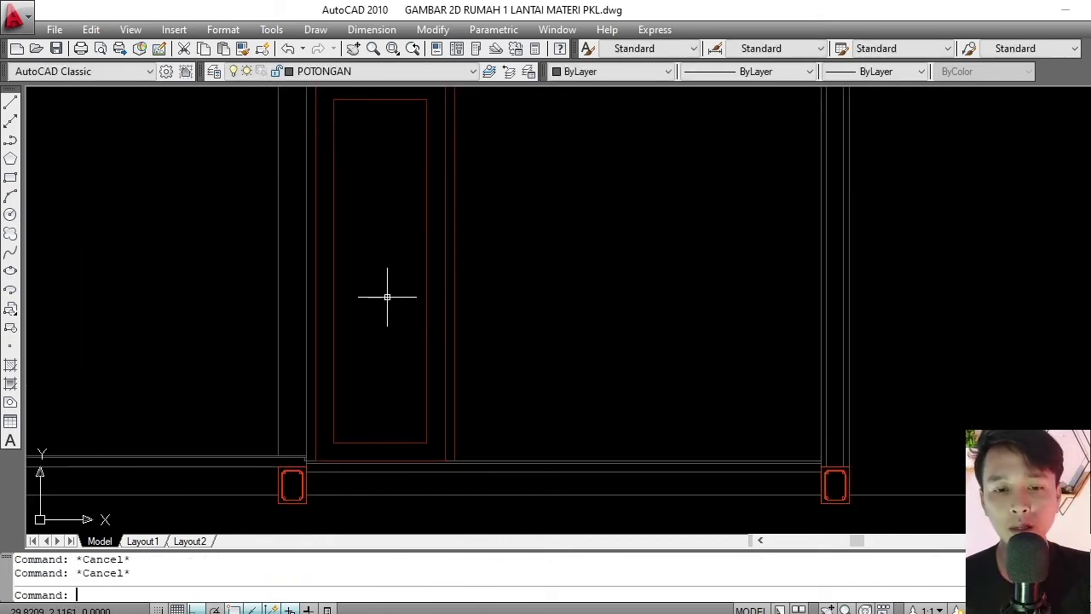
pyautogui.write('PL')
pyautogui.press('Return')
pyautogui.scroll(3, 362, 443)
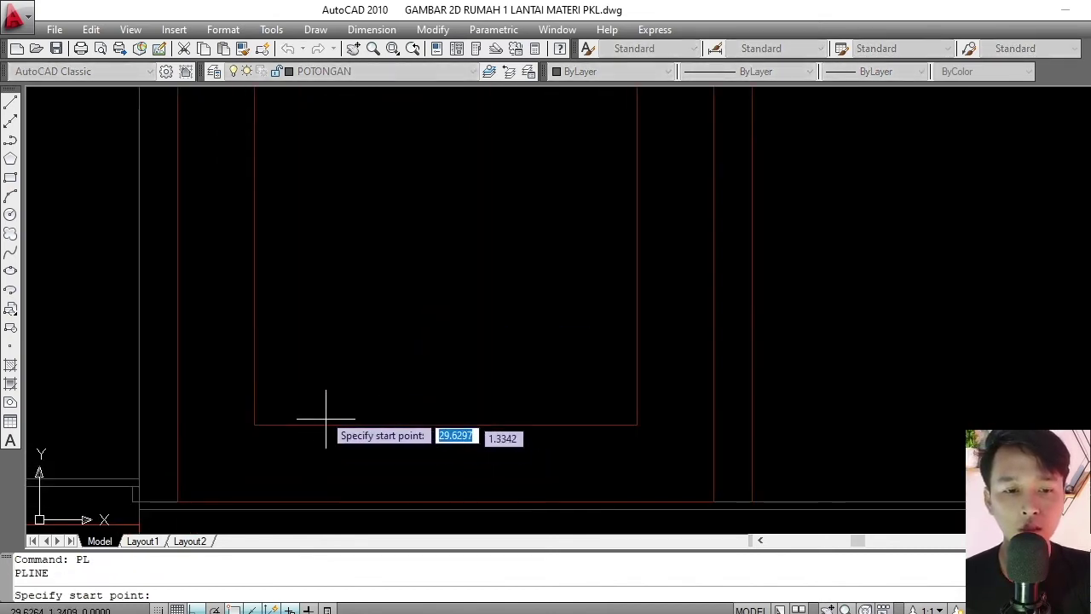
pyautogui.click(254, 340)
pyautogui.click(637, 340)
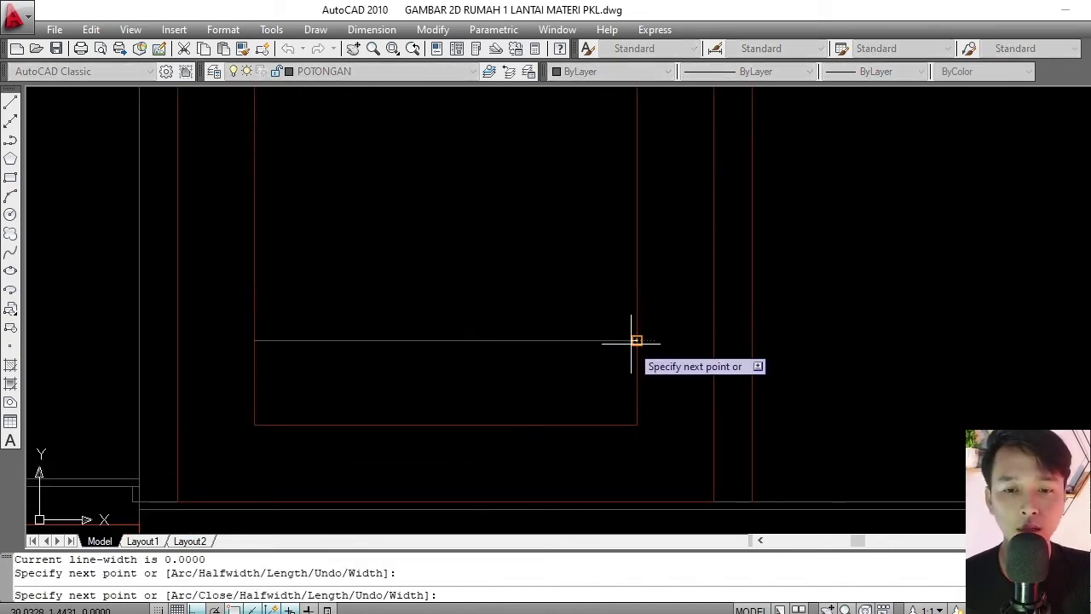
pyautogui.press('Return')
# Copy the horizontal polyline a very short distance vertically to form a thin double-line slat in the door panel.
pyautogui.click(544, 327)
pyautogui.click(509, 370)
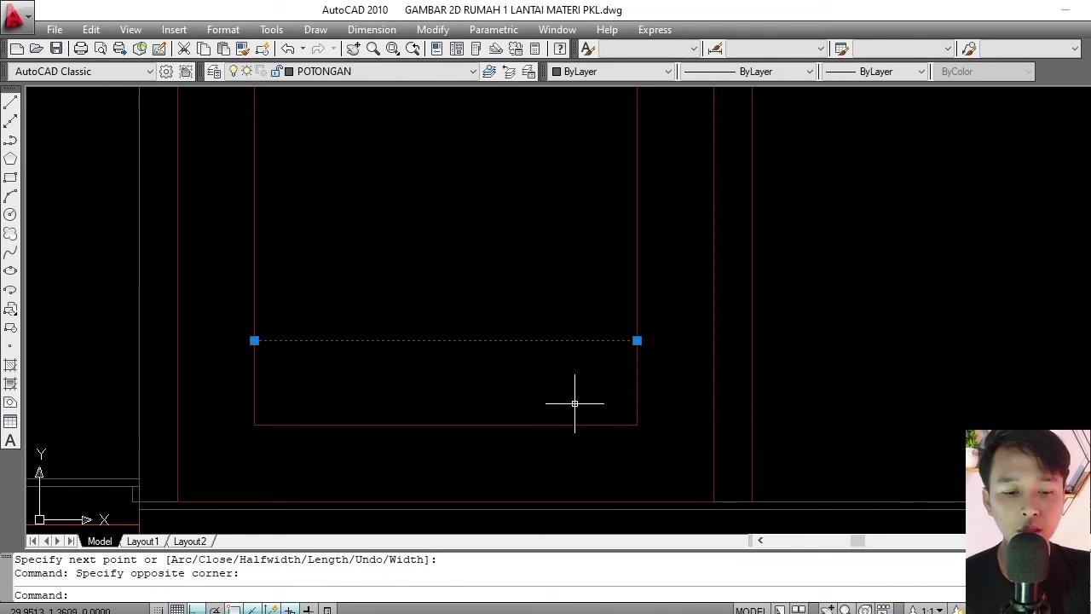
pyautogui.write('CO')
pyautogui.press('Return')
pyautogui.scroll(2, 679, 374)
pyautogui.click(681, 358)
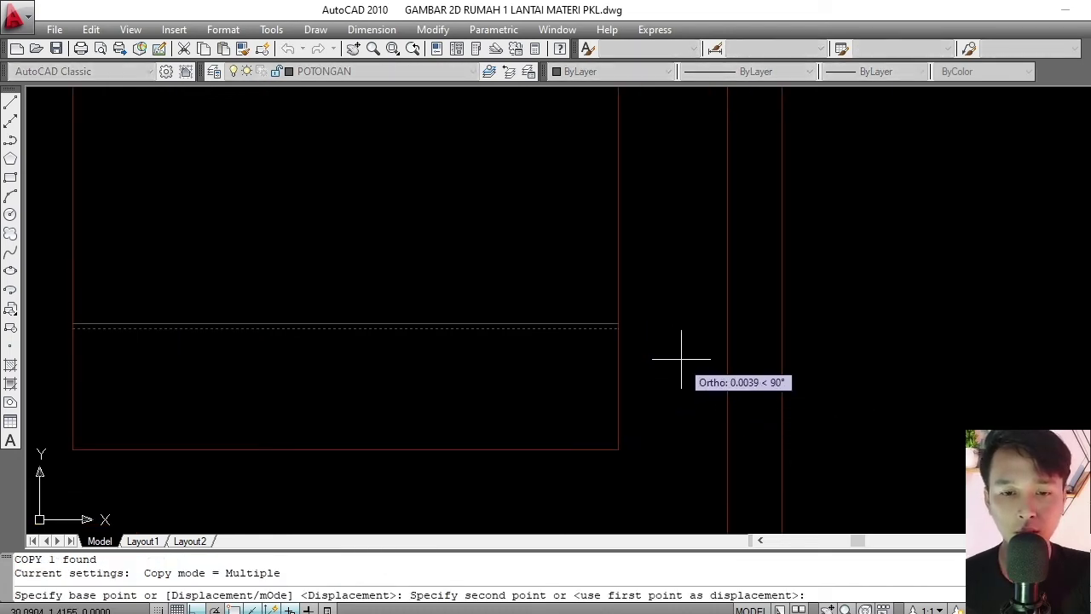
pyautogui.click(664, 358)
pyautogui.press('Escape')
pyautogui.scroll(-5, 555, 370)
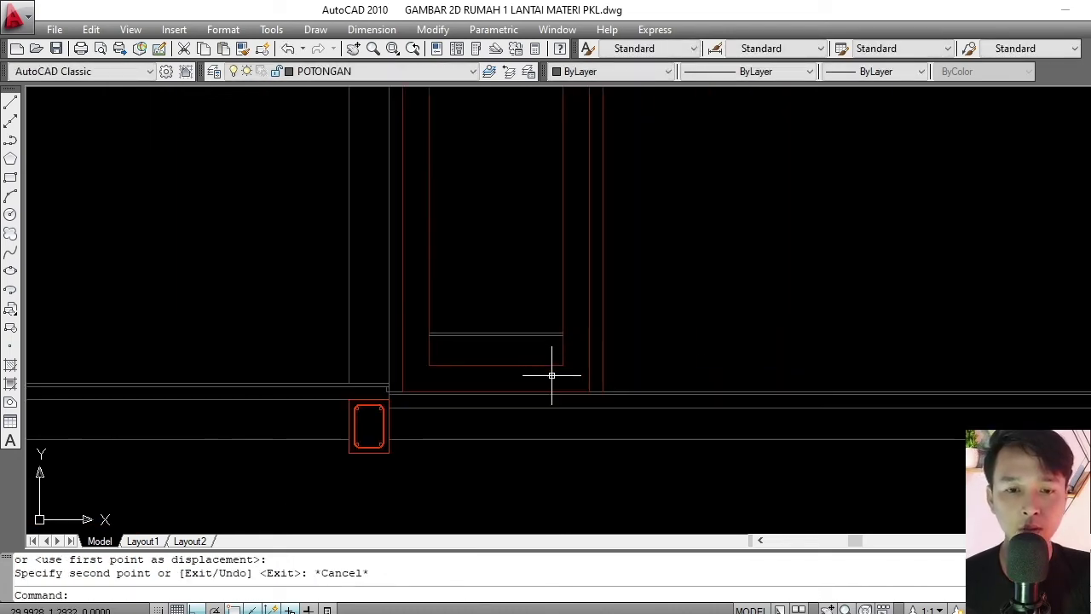
# Match the properties of the two slat lines to those of the inner panel outline.
pyautogui.scroll(3, 535, 378)
pyautogui.moveTo(559, 368); pyautogui.dragTo(557, 384, button='middle')
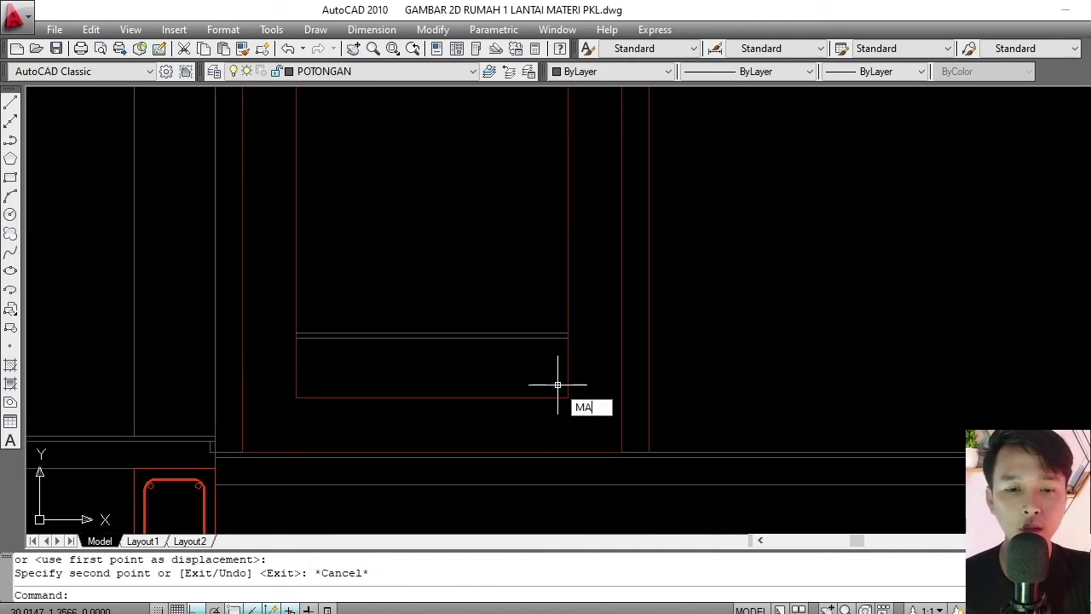
pyautogui.press('Return')
pyautogui.click(568, 359)
pyautogui.click(516, 316)
pyautogui.click(467, 369)
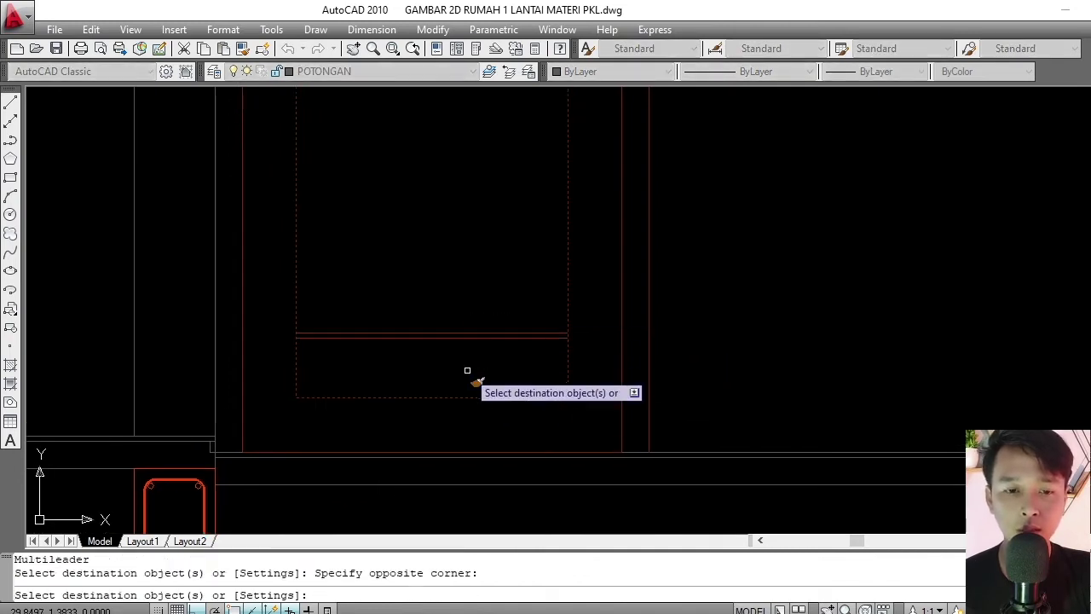
pyautogui.press('Return')
# Copy the double slat line upward four times at equal spacing, using the panel's lower edge as base point.
pyautogui.click(463, 304)
pyautogui.click(458, 373)
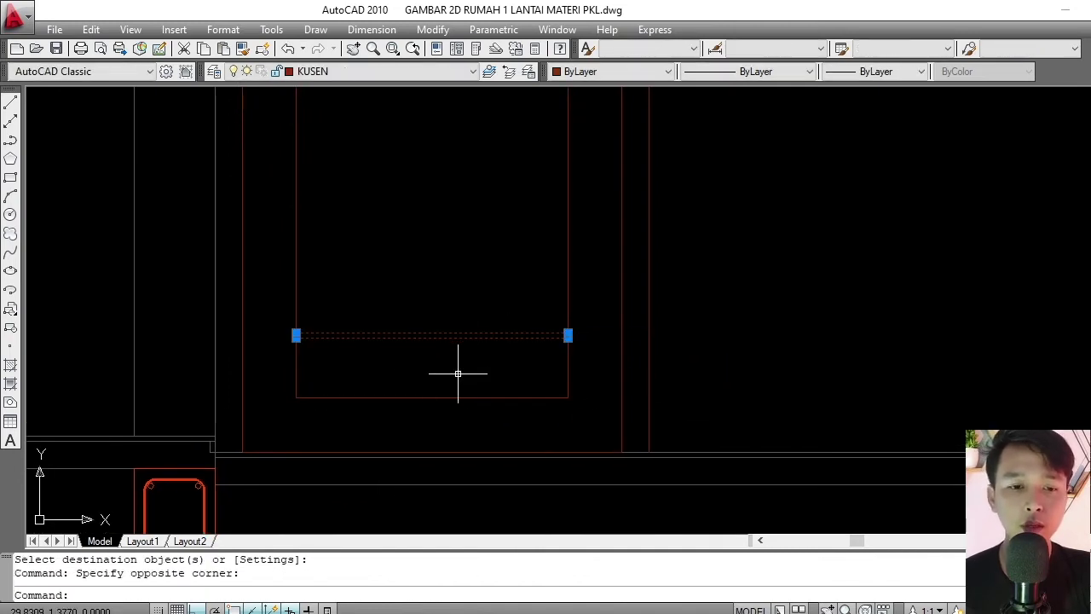
pyautogui.write('CO')
pyautogui.press('Return')
pyautogui.click(500, 385)
pyautogui.scroll(-2, 509, 337)
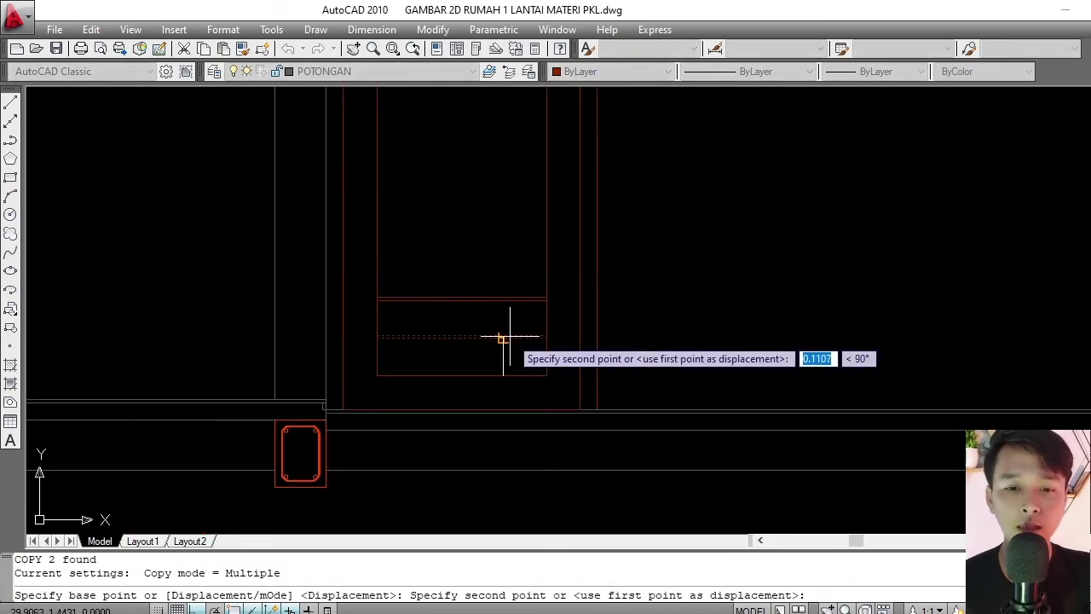
pyautogui.scroll(2, 510, 336)
pyautogui.click(500, 328)
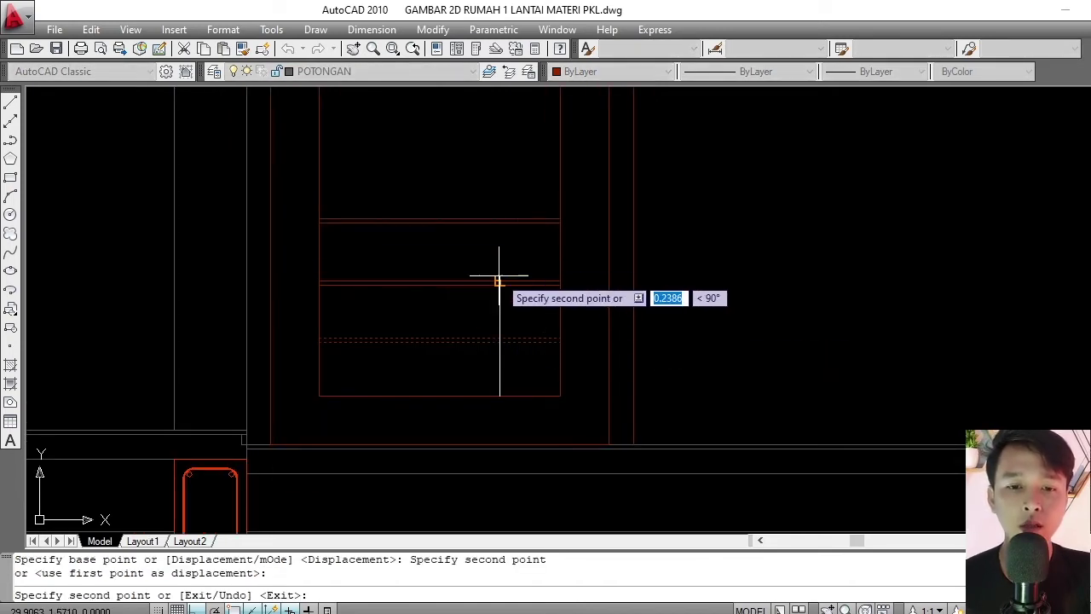
pyautogui.click(499, 279)
pyautogui.click(499, 224)
pyautogui.scroll(-3, 416, 387)
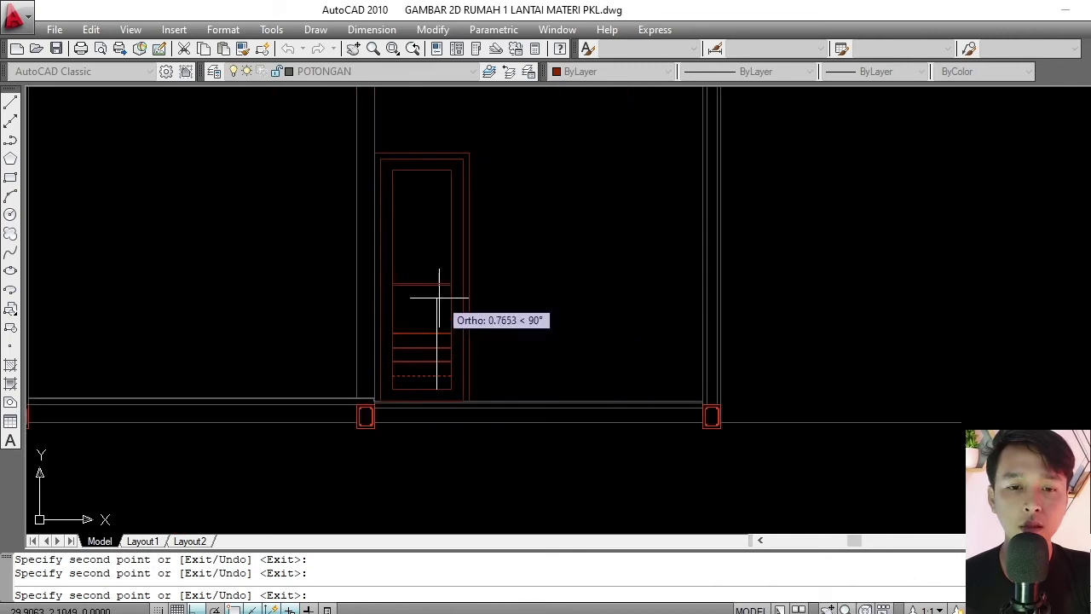
pyautogui.scroll(3, 440, 271)
pyautogui.click(436, 397)
pyautogui.press('Return')
pyautogui.click(438, 324)
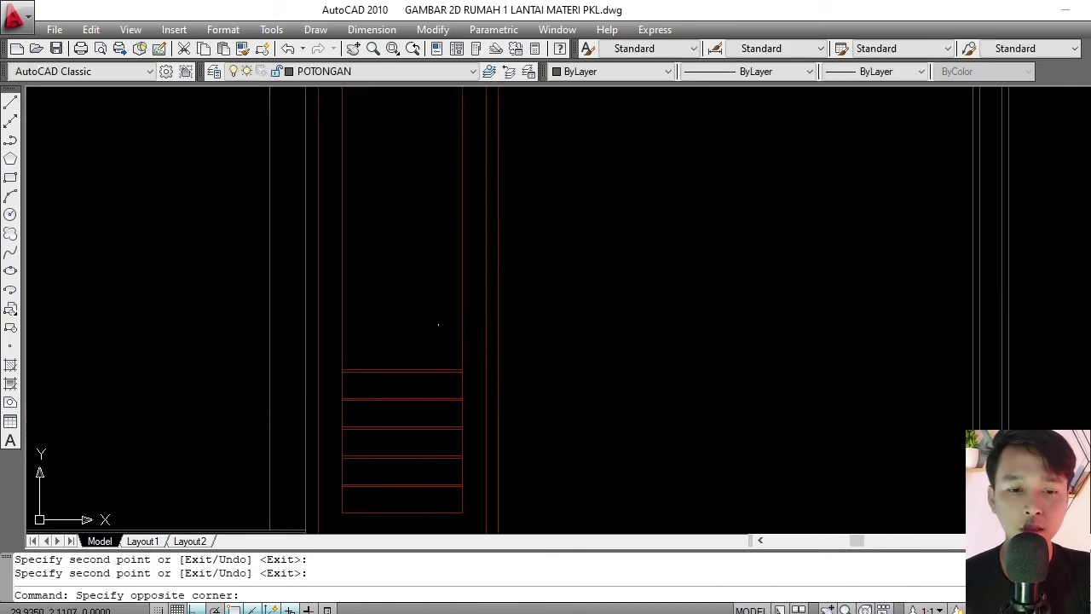
pyautogui.click(411, 438)
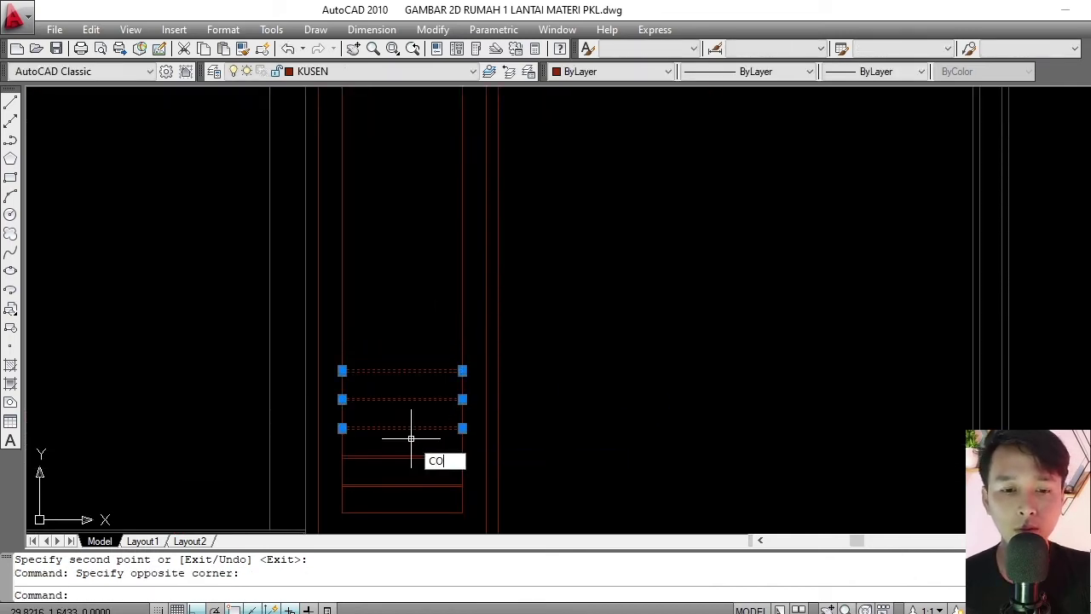
pyautogui.press('Return')
pyautogui.press('Escape')
pyautogui.press('Escape')
pyautogui.scroll(2, 401, 453)
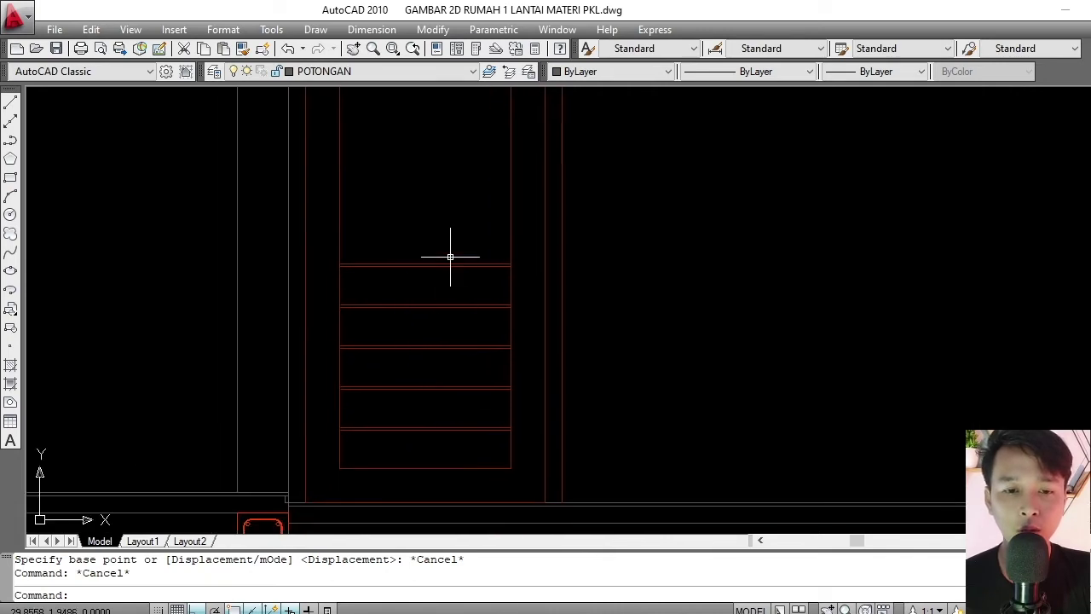
# Copy the upper four slat pairs upward repeatedly at matching spacing until the door panel is filled to its upper edge.
pyautogui.scroll(2, 426, 343)
pyautogui.click(469, 232)
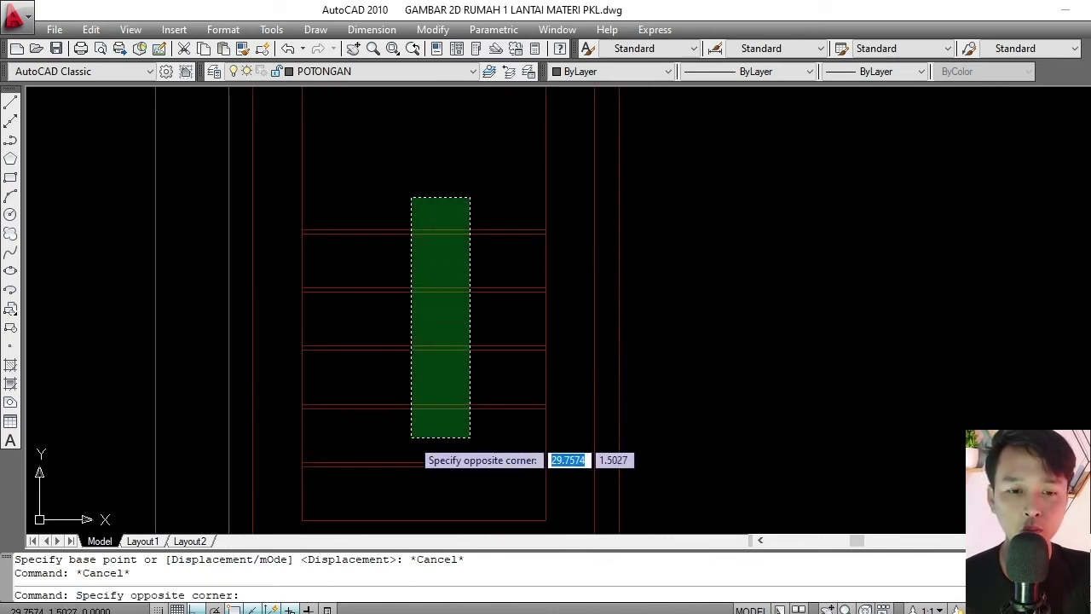
pyautogui.click(429, 443)
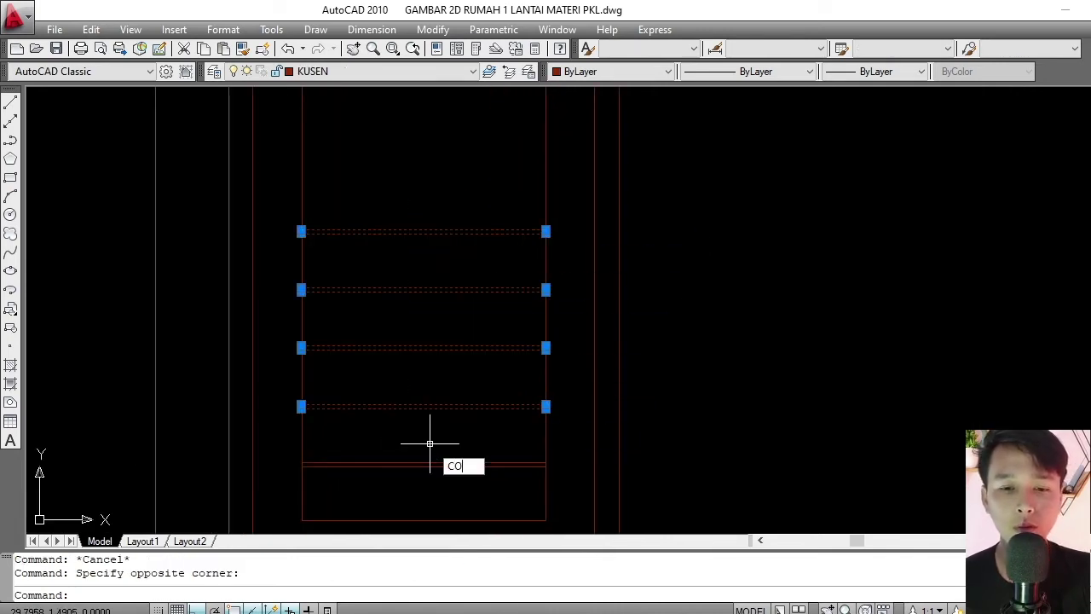
pyautogui.press('Return')
pyautogui.click(436, 462)
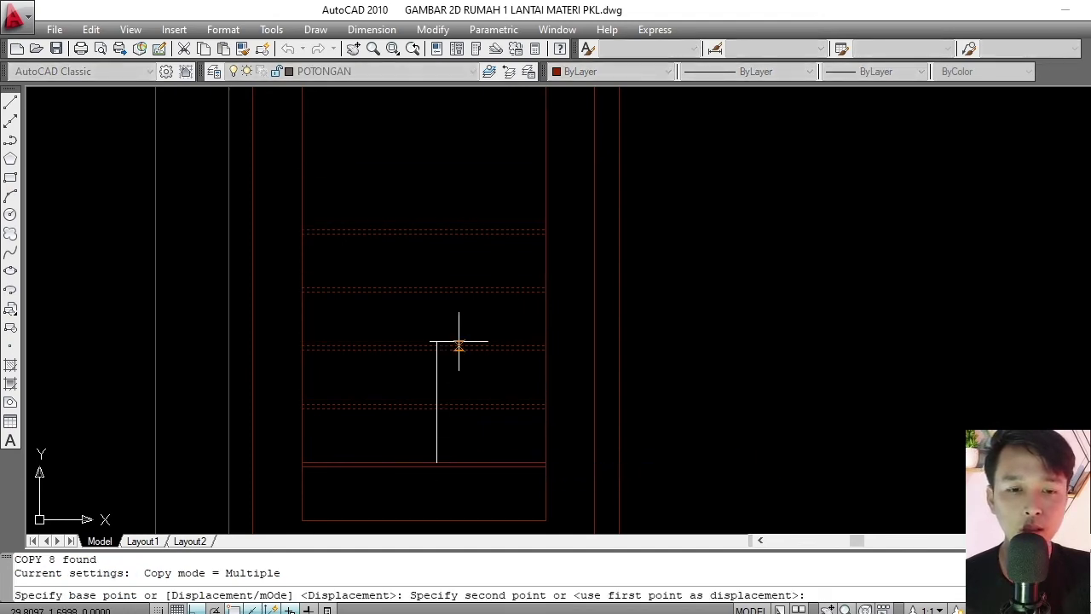
pyautogui.click(441, 224)
pyautogui.scroll(-3, 429, 383)
pyautogui.scroll(2, 436, 341)
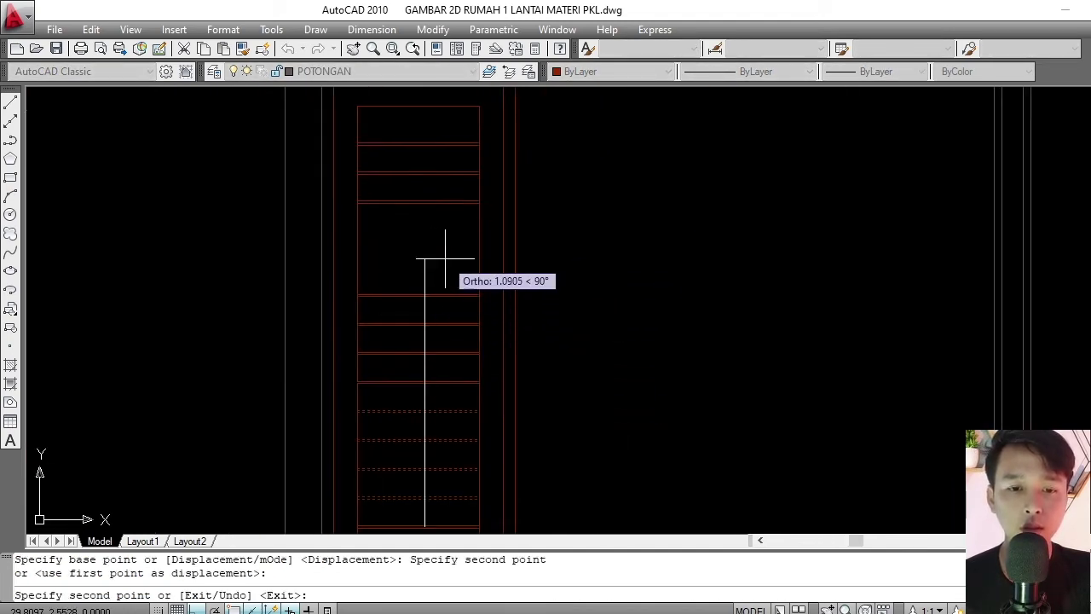
pyautogui.scroll(2, 444, 258)
pyautogui.click(414, 310)
pyautogui.moveTo(440, 183); pyautogui.dragTo(438, 363, button='middle')
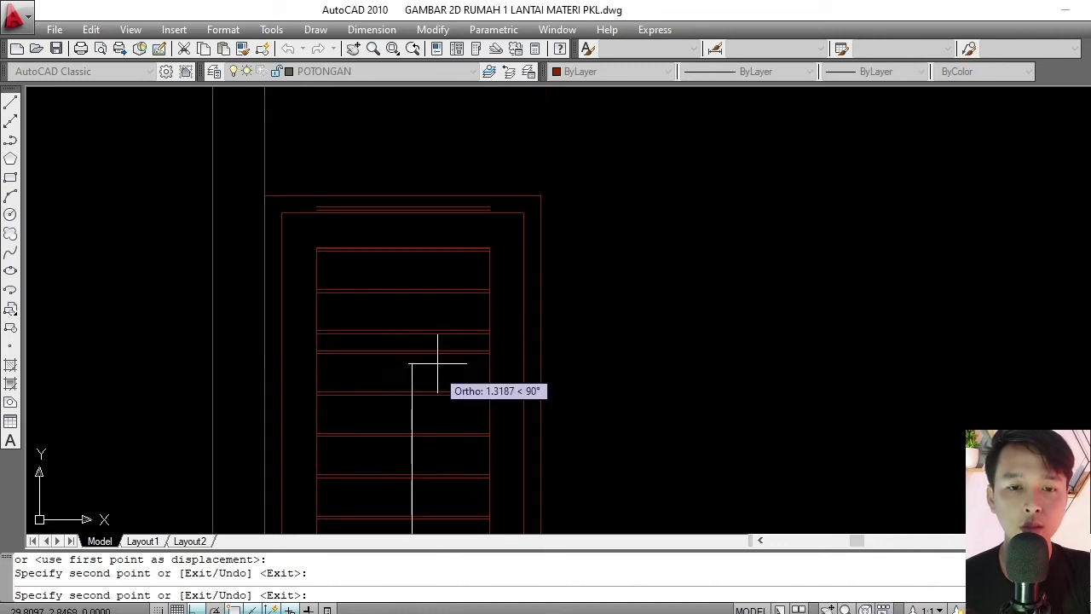
pyautogui.click(413, 349)
pyautogui.press('Escape')
# Erase the two surplus slat pairs lying above the inner panel's upper edge.
pyautogui.scroll(3, 378, 206)
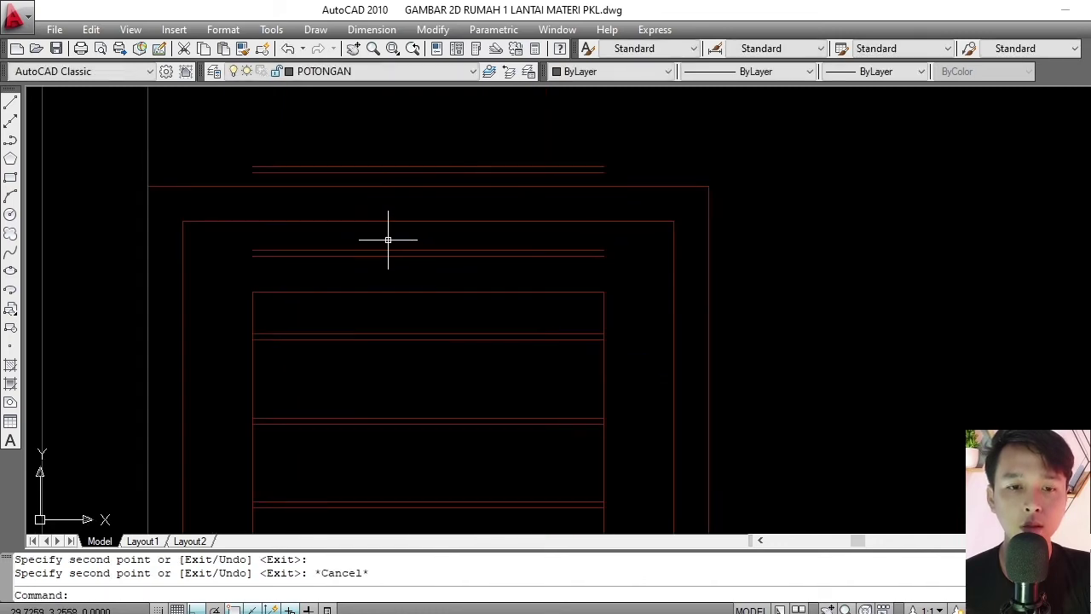
pyautogui.click(388, 240)
pyautogui.click(370, 275)
pyautogui.write('E')
pyautogui.press('Return')
pyautogui.click(404, 151)
pyautogui.click(389, 176)
pyautogui.press('Delete')
pyautogui.scroll(-2, 390, 175)
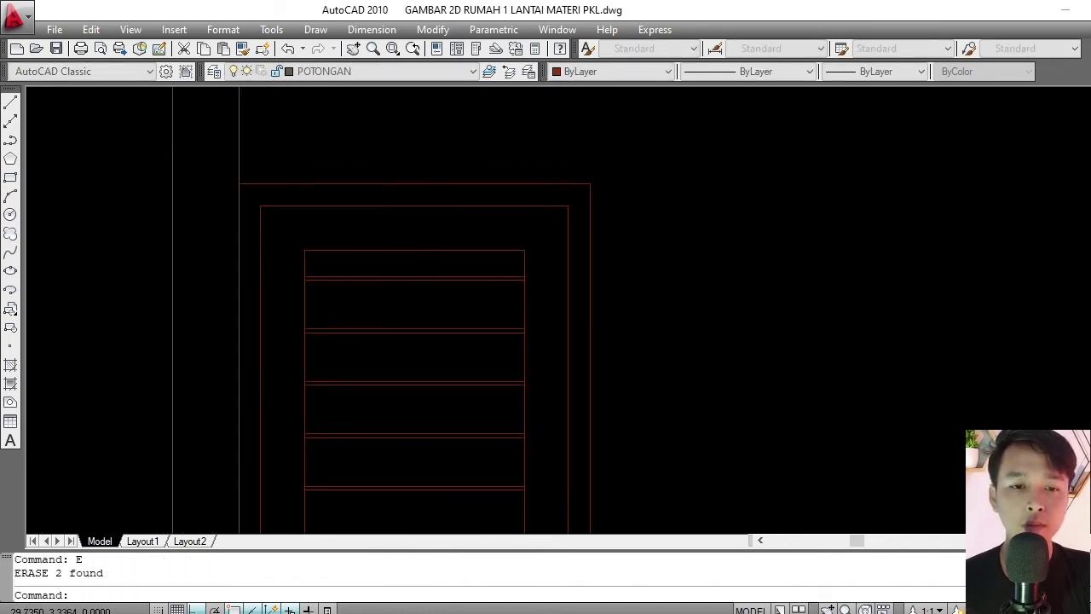
# Examine the slatted door elevation and its fit within the house section.
pyautogui.scroll(-6, 420, 226)
pyautogui.scroll(3, 428, 241)
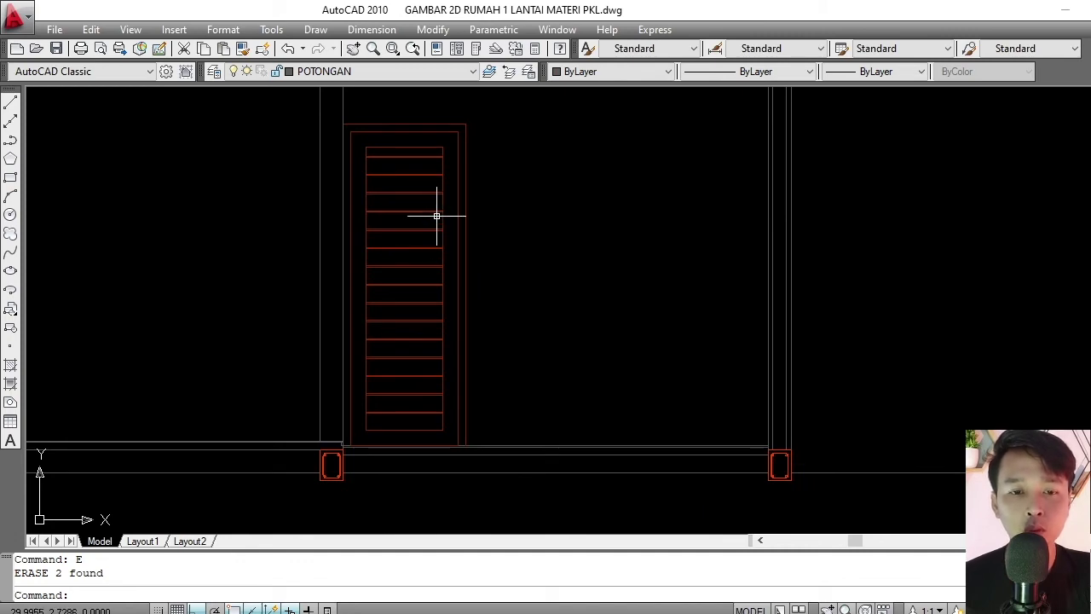
pyautogui.scroll(-2, 436, 216)
pyautogui.scroll(2, 446, 256)
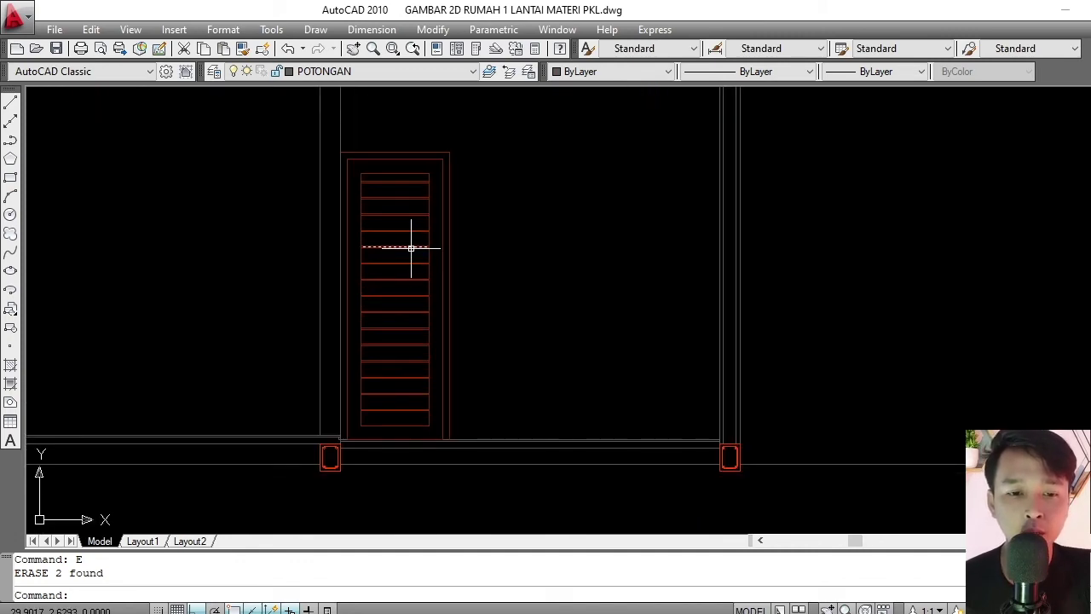
pyautogui.scroll(2, 324, 157)
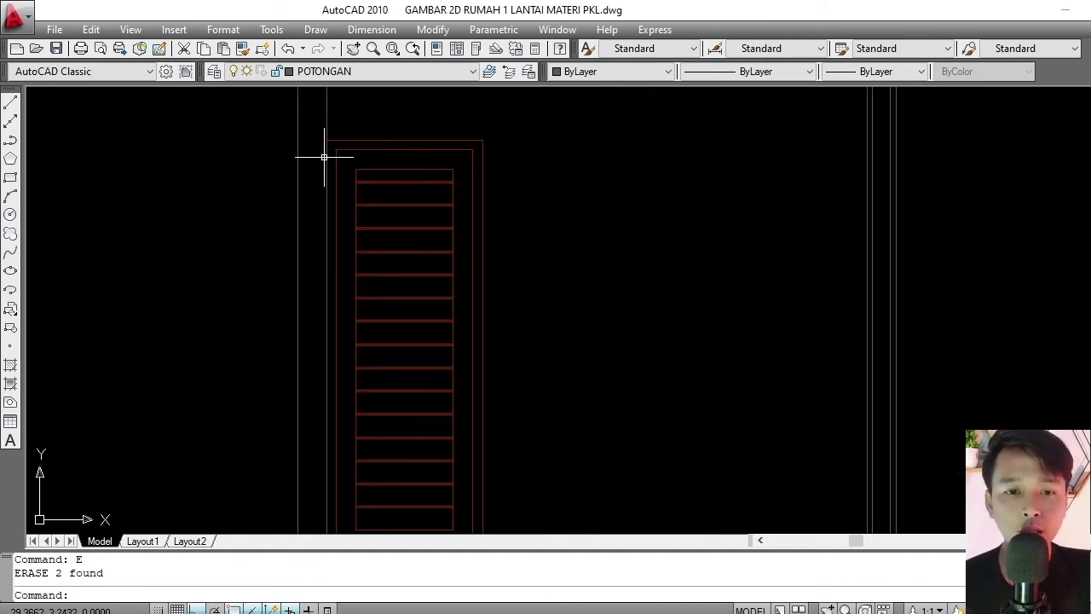
pyautogui.press('Escape')
pyautogui.scroll(-3, 358, 179)
pyautogui.scroll(2, 346, 173)
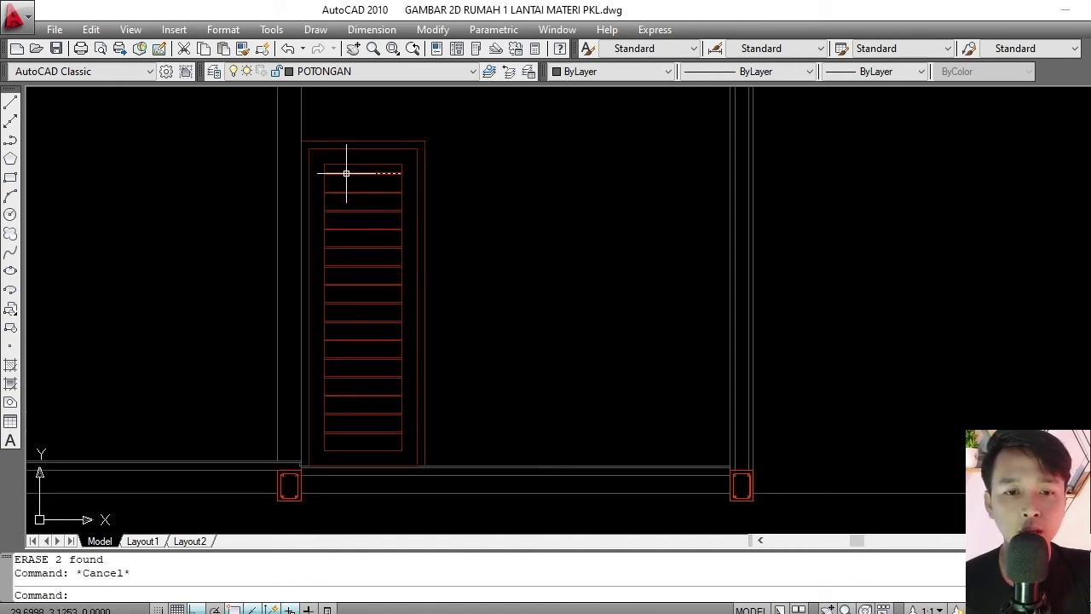
pyautogui.click(466, 118)
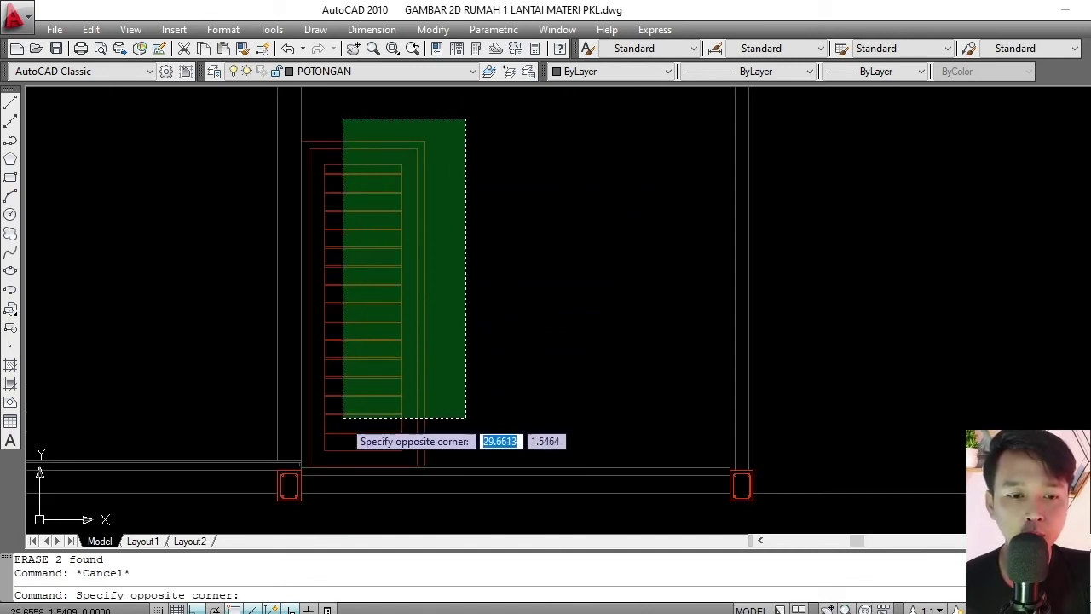
pyautogui.click(309, 450)
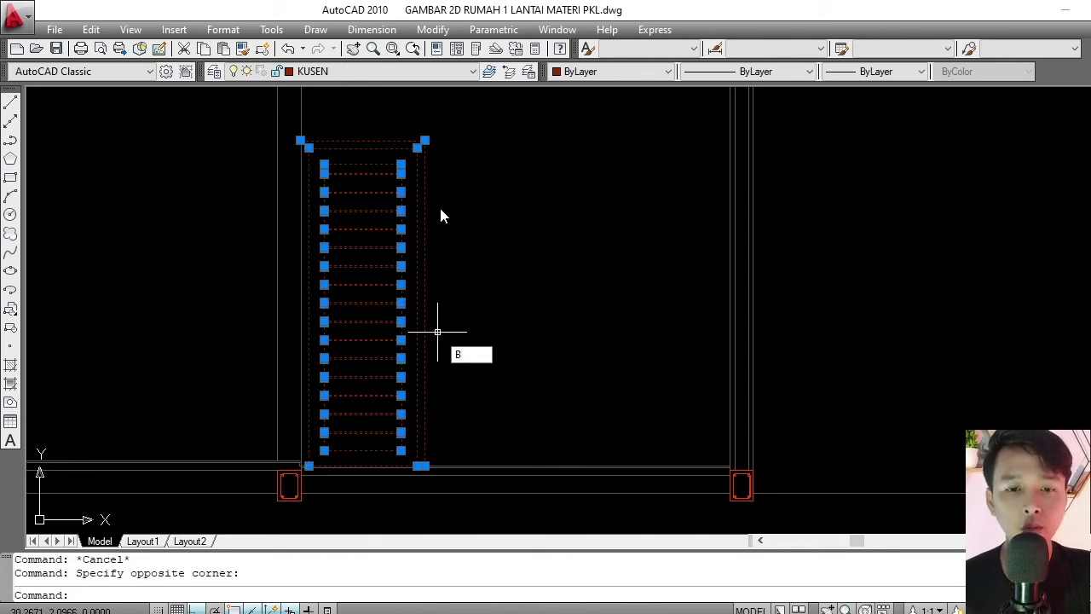
pyautogui.press('Escape')
# Combine the door frame, inner panel and all slats into a block named PINTU1.
pyautogui.click(460, 119)
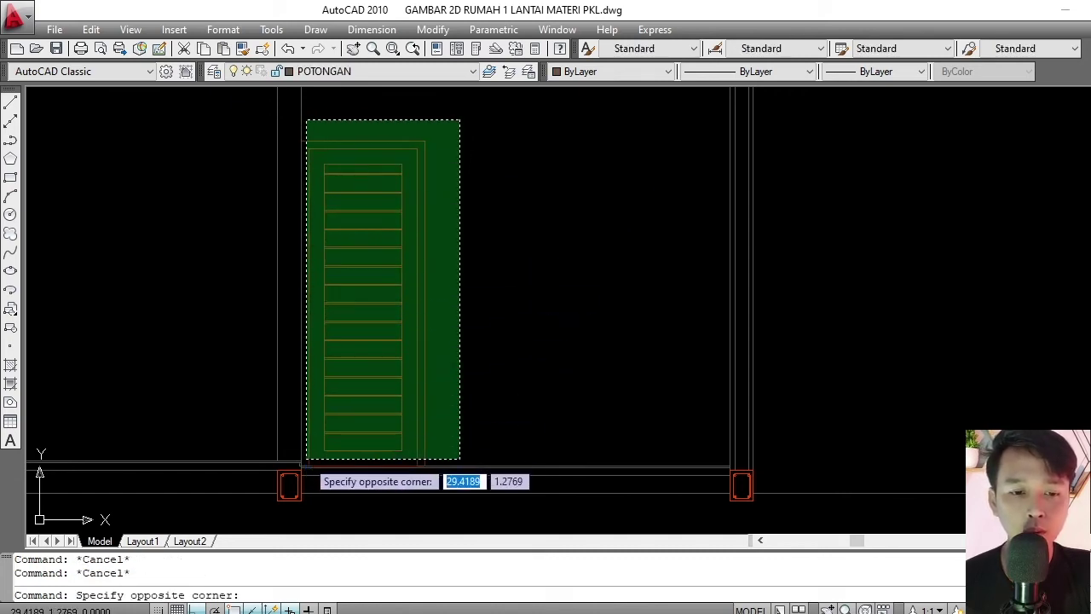
pyautogui.click(307, 458)
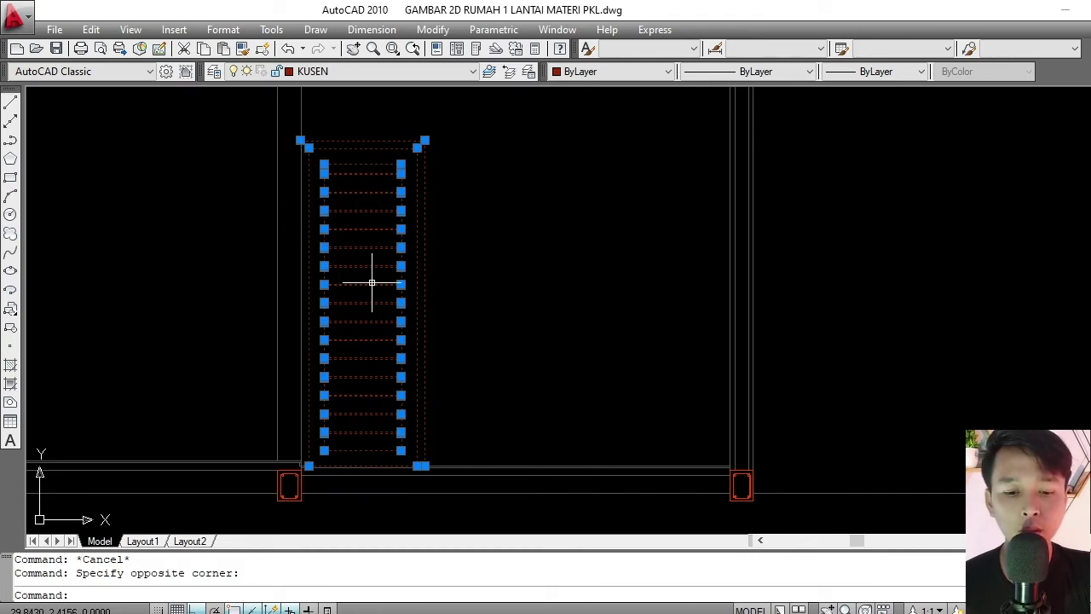
pyautogui.press('Return')
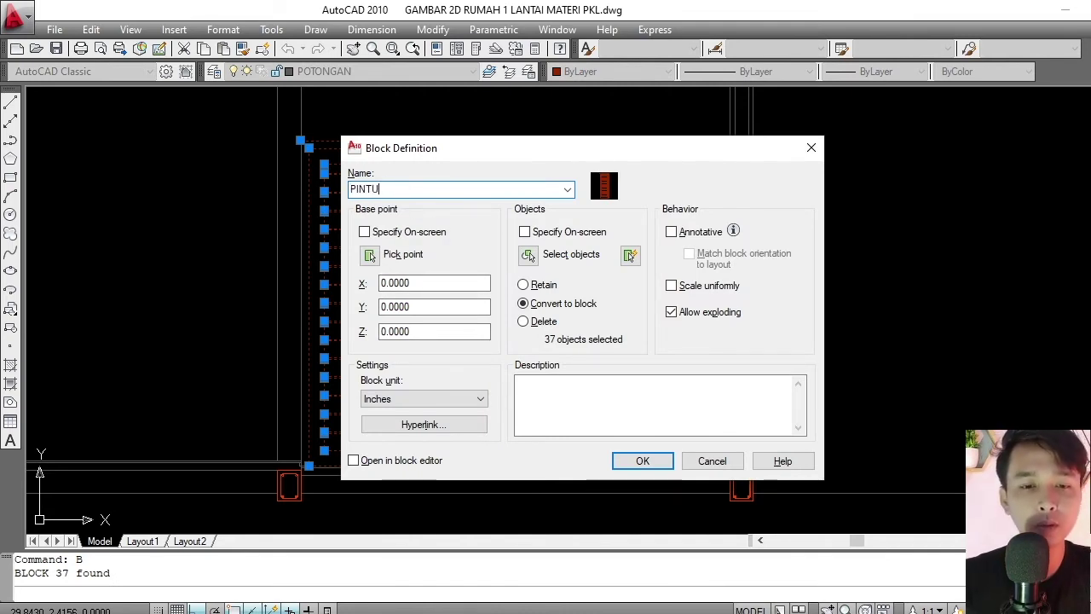
pyautogui.click(642, 459)
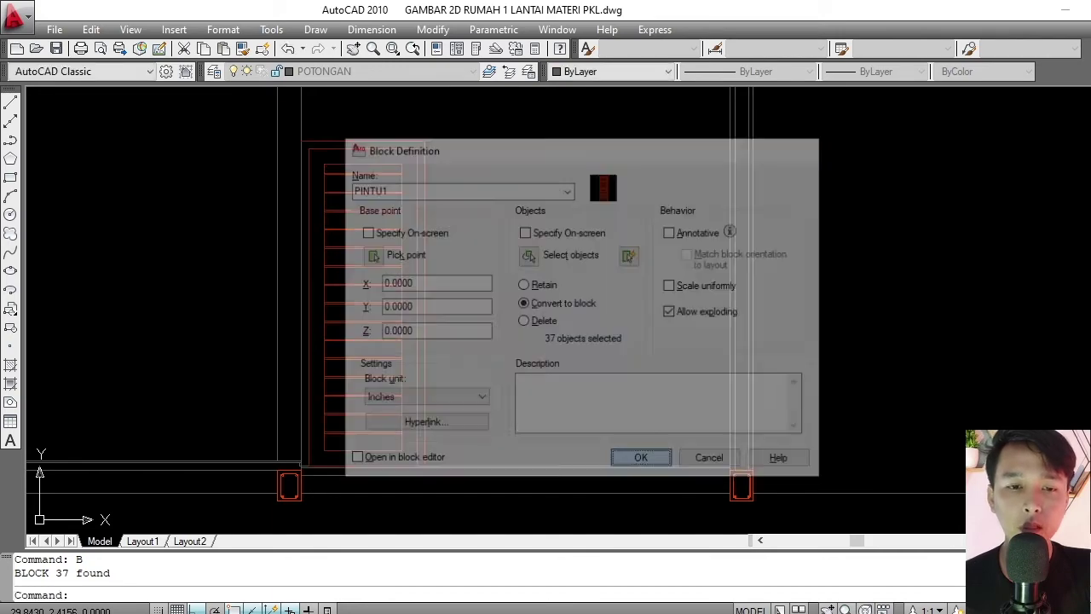
pyautogui.scroll(-5, 449, 295)
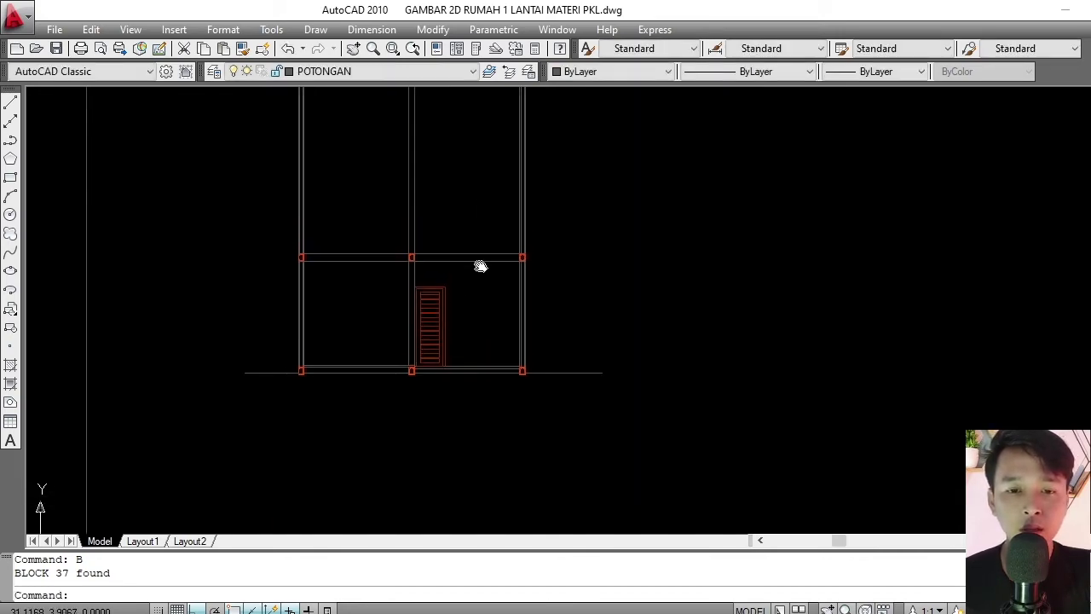
pyautogui.scroll(4, 441, 304)
pyautogui.scroll(-6, 492, 340)
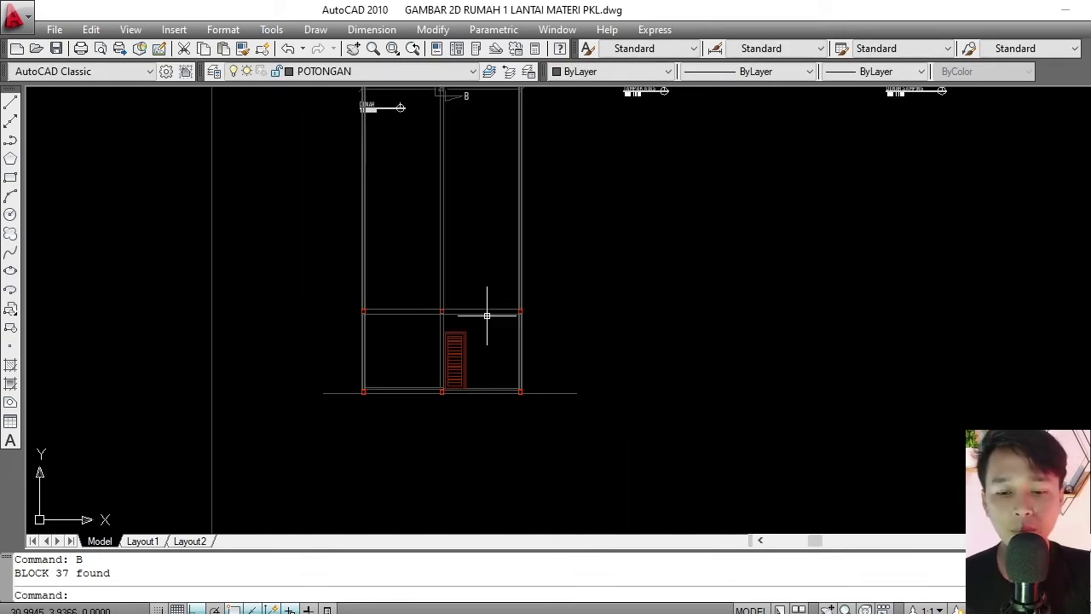
pyautogui.write('L')
pyautogui.press('Return')
pyautogui.scroll(-3, 486, 320)
pyautogui.press('Escape')
pyautogui.press('Escape')
# Examine the slatted door block in the section and compare it with the KM/WC doorway on the floor plan.
pyautogui.scroll(8, 481, 165)
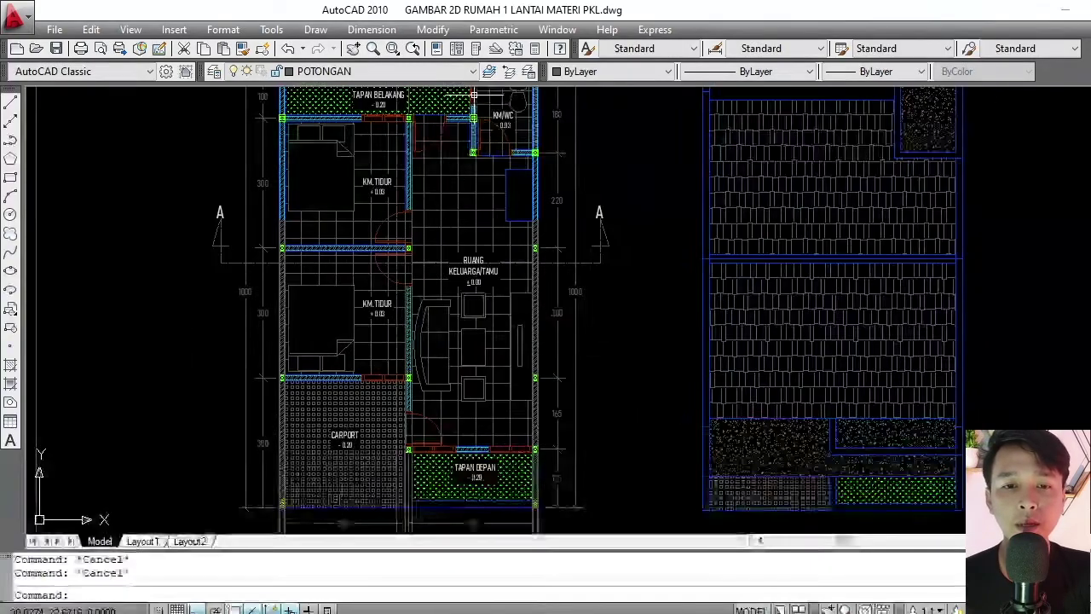
pyautogui.scroll(-6, 481, 165)
pyautogui.scroll(8, 478, 216)
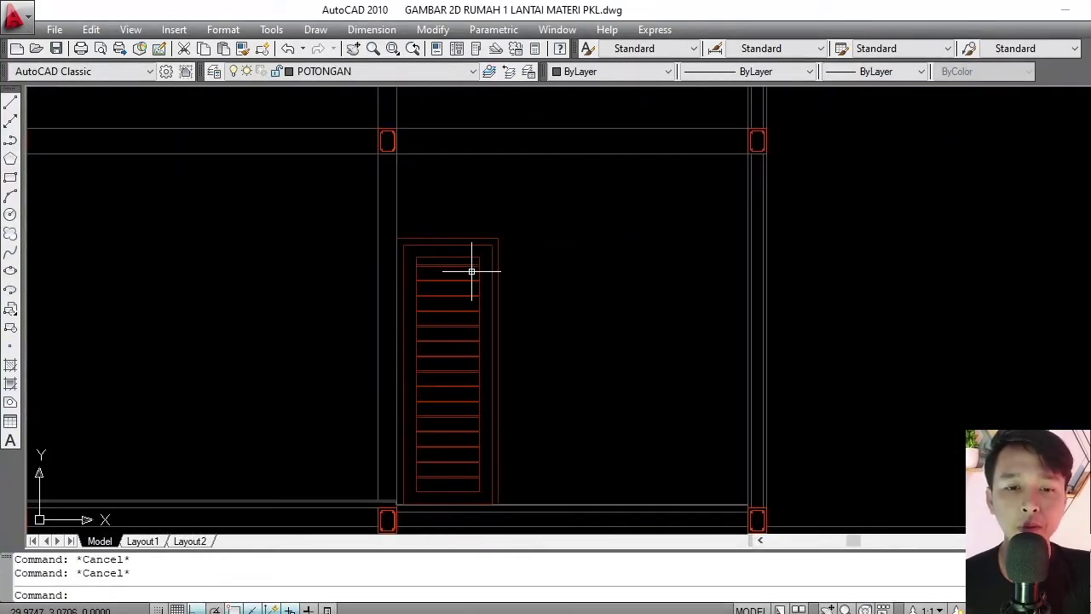
pyautogui.scroll(-6, 511, 307)
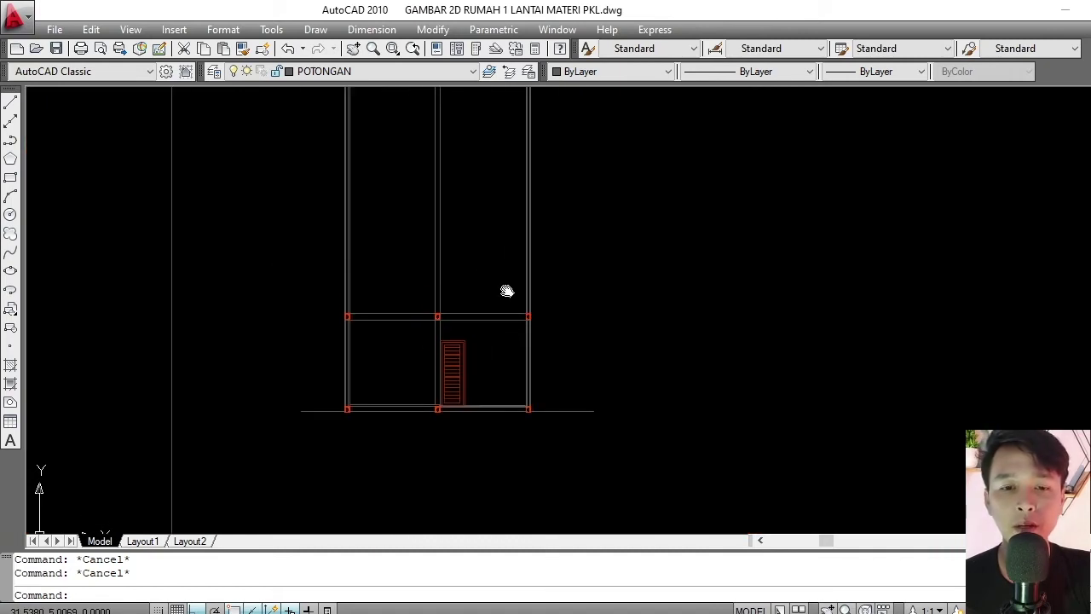
pyautogui.scroll(6, 465, 355)
pyautogui.click(465, 355)
pyautogui.click(389, 406)
pyautogui.scroll(-5, 432, 366)
pyautogui.scroll(5, 438, 346)
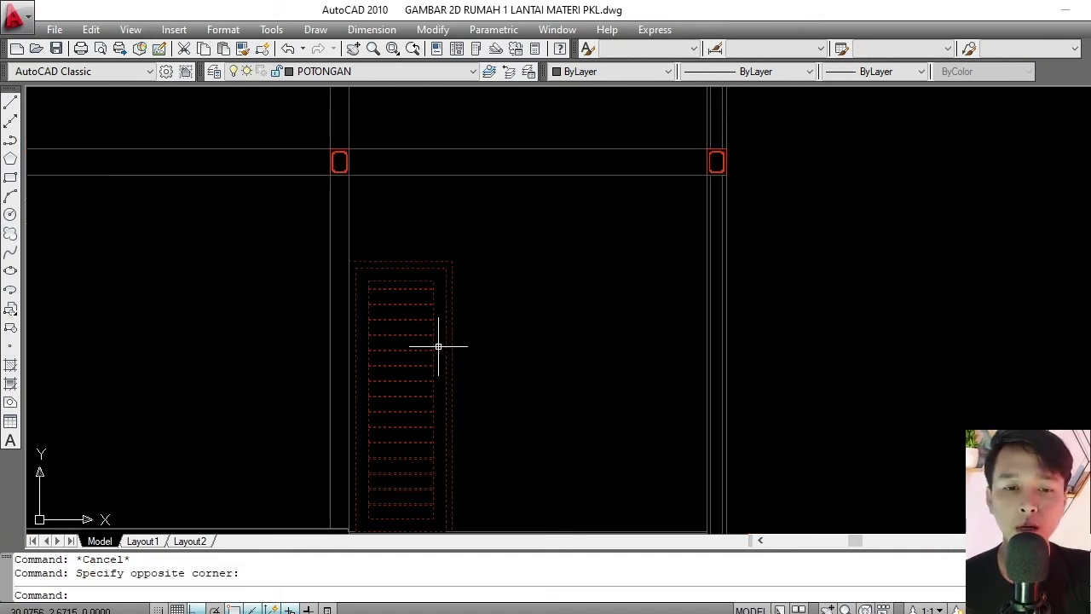
pyautogui.press('Escape')
pyautogui.scroll(-5, 409, 355)
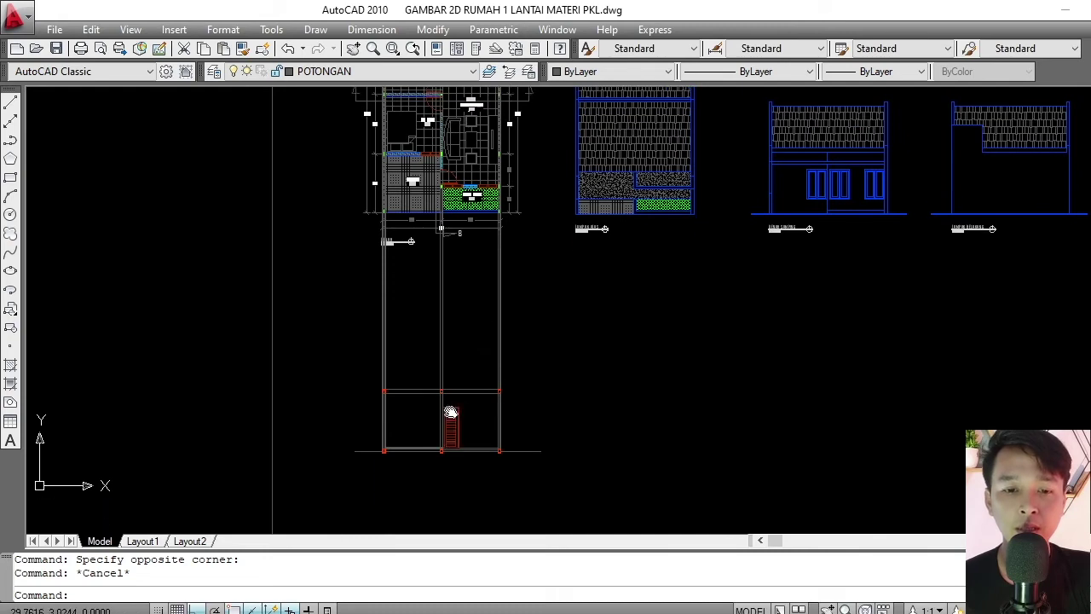
pyautogui.scroll(5, 456, 422)
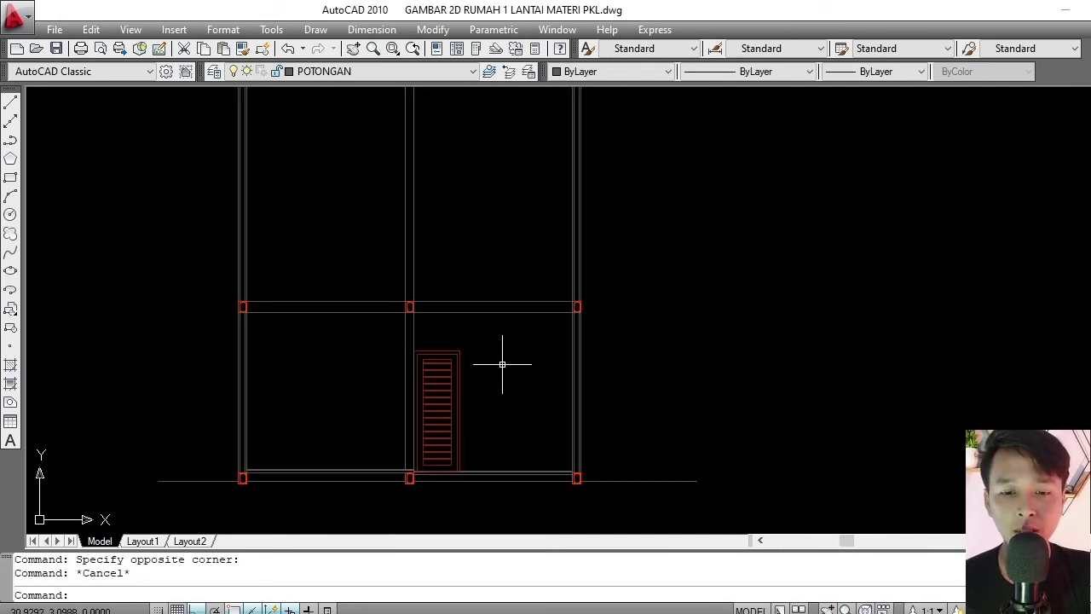
pyautogui.scroll(5, 461, 378)
pyautogui.scroll(-4, 491, 318)
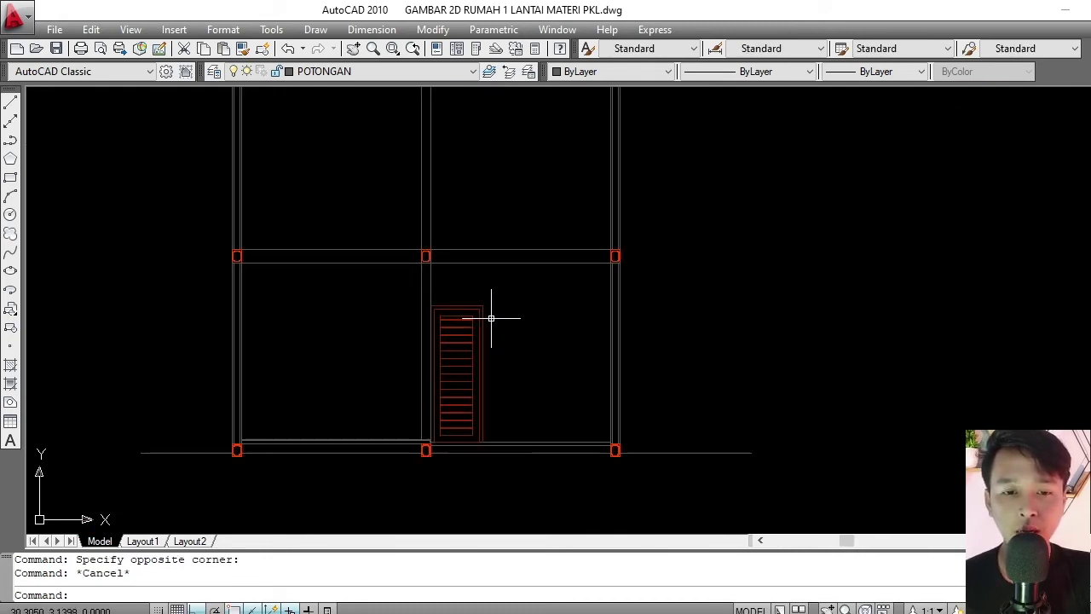
pyautogui.scroll(-6, 463, 337)
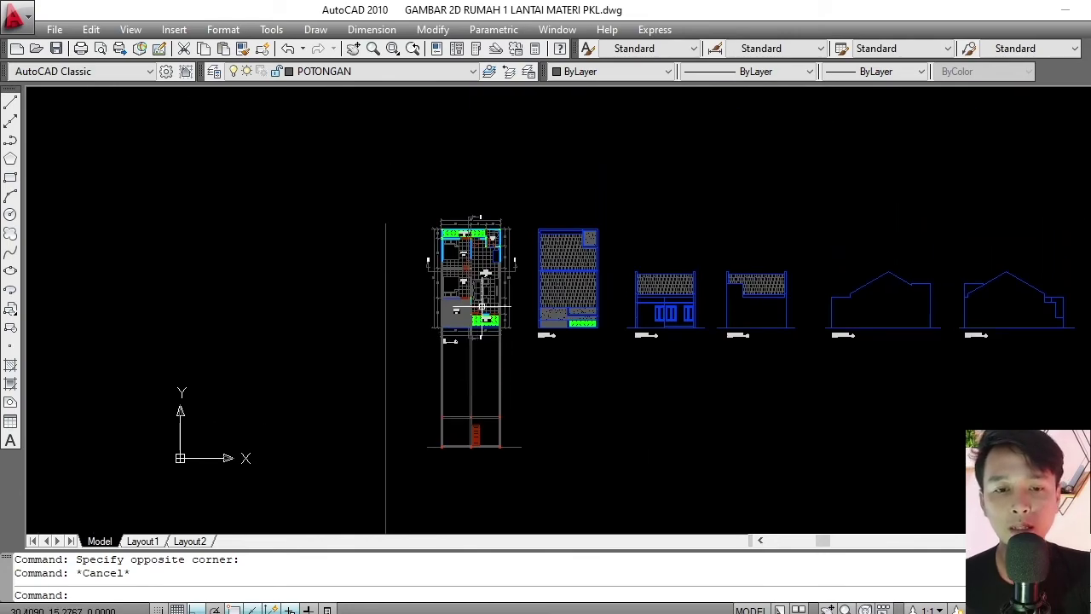
pyautogui.scroll(6, 490, 225)
pyautogui.scroll(2, 490, 226)
pyautogui.moveTo(524, 196); pyautogui.dragTo(527, 295, button='middle')
pyautogui.moveTo(537, 243); pyautogui.dragTo(530, 261, button='middle')
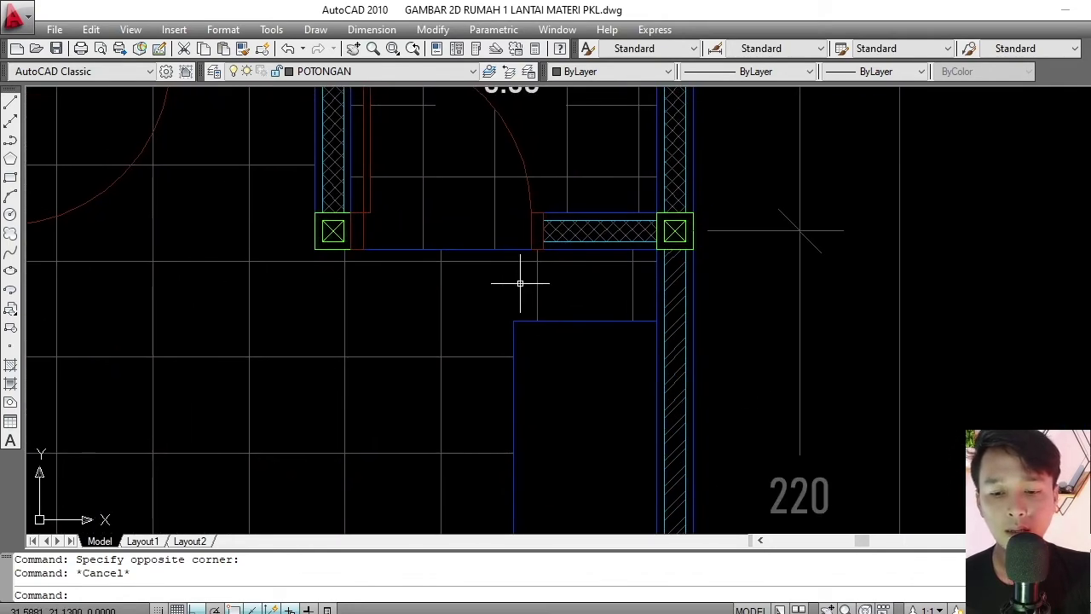
pyautogui.press('Return')
pyautogui.scroll(3, 334, 254)
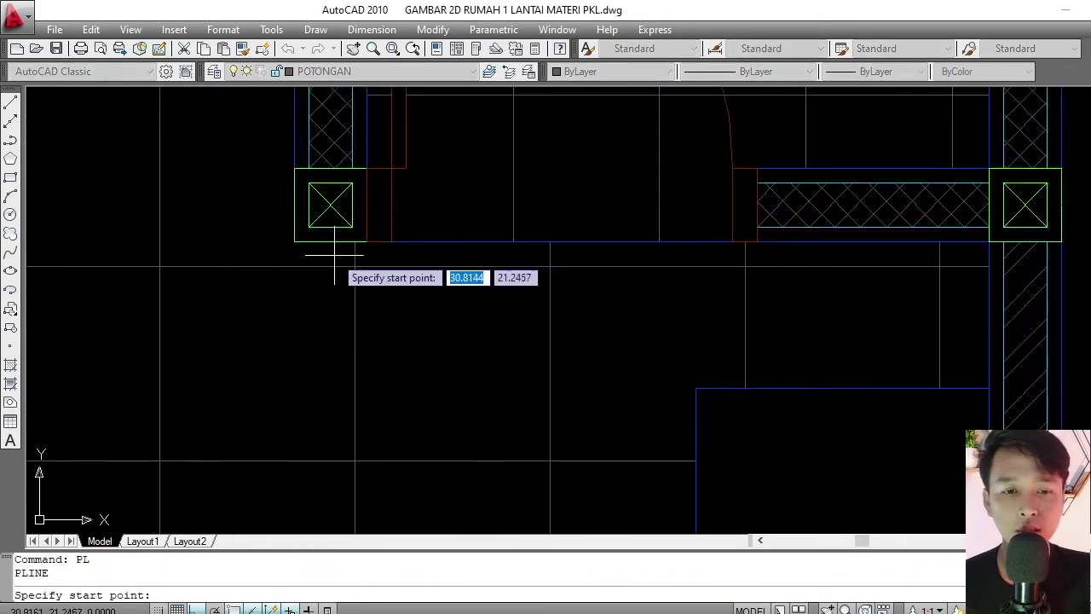
pyautogui.press('Escape')
# Project a vertical polyline from the outer lower corner of the column beside the KM/WC door down past the section's ground line.
pyautogui.scroll(-10, 367, 242)
pyautogui.scroll(5, 438, 213)
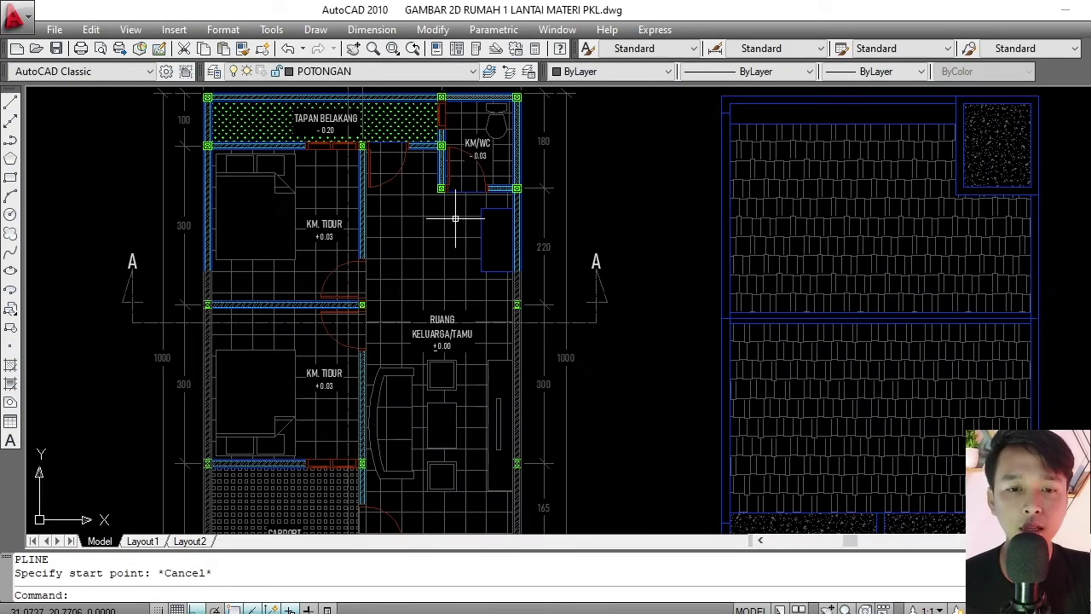
pyautogui.scroll(4, 422, 306)
pyautogui.scroll(-3, 476, 325)
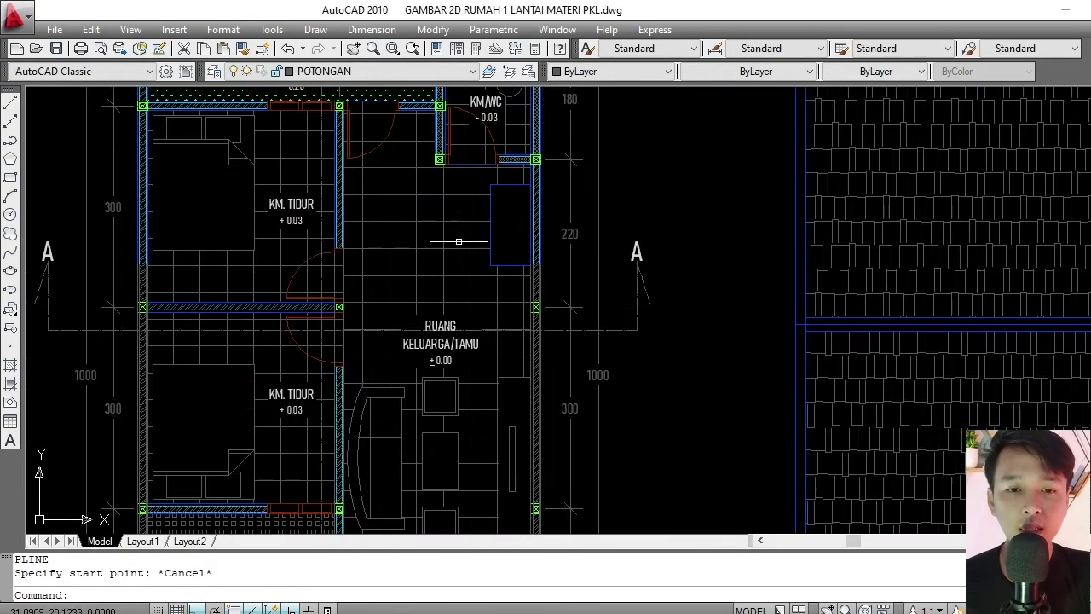
pyautogui.scroll(3, 434, 298)
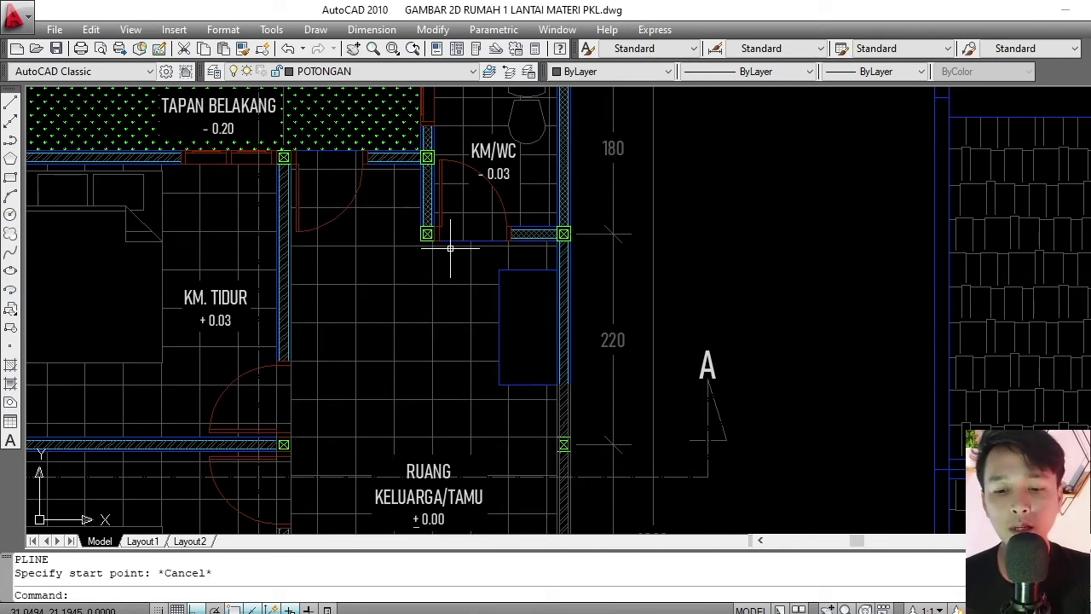
pyautogui.press('Return')
pyautogui.scroll(7, 439, 256)
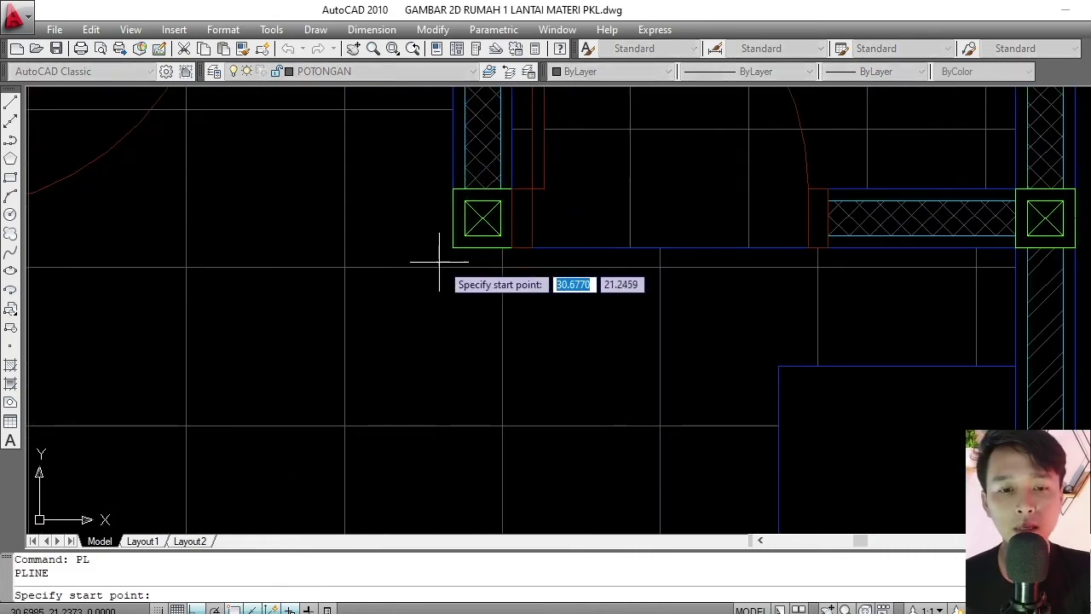
pyautogui.click(453, 247)
pyautogui.scroll(-10, 448, 171)
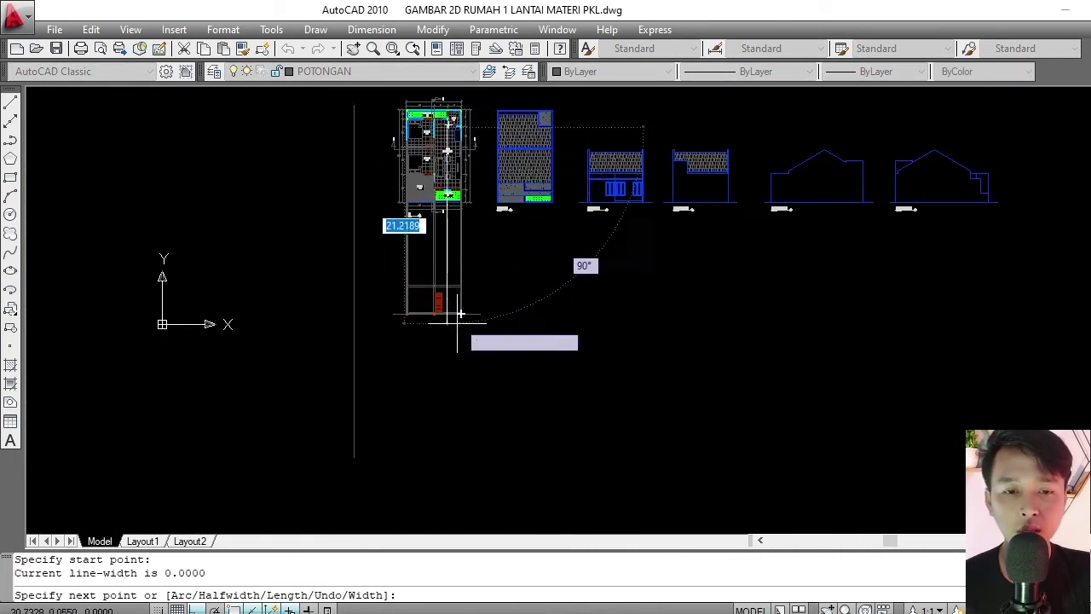
pyautogui.click(463, 356)
pyautogui.press('Return')
pyautogui.scroll(3, 443, 358)
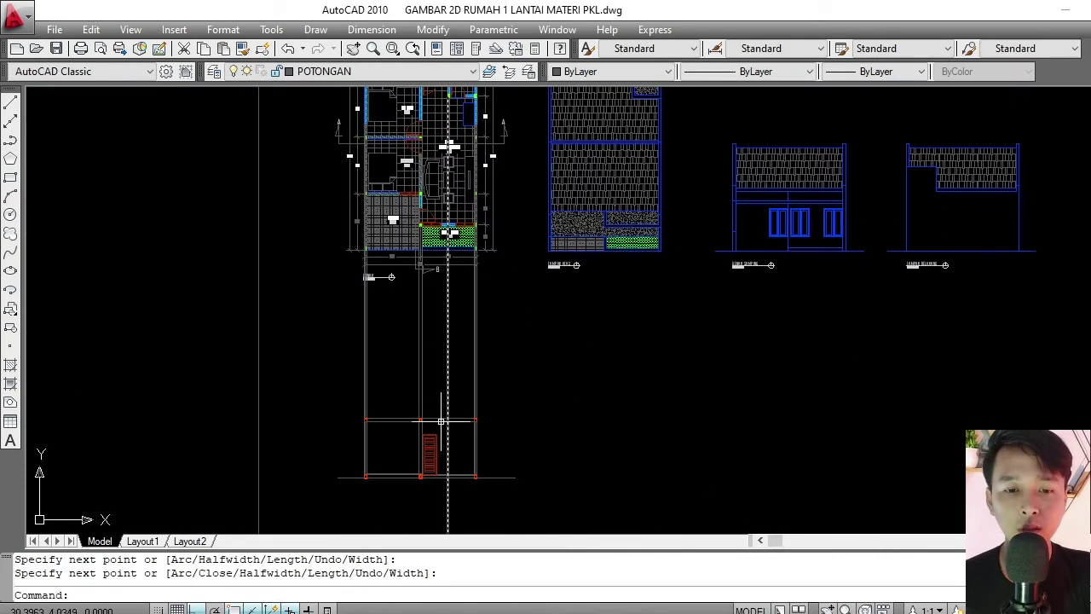
# Project a second vertical polyline from the same column's corner on the door-frame side down through the section below.
pyautogui.scroll(10, 447, 196)
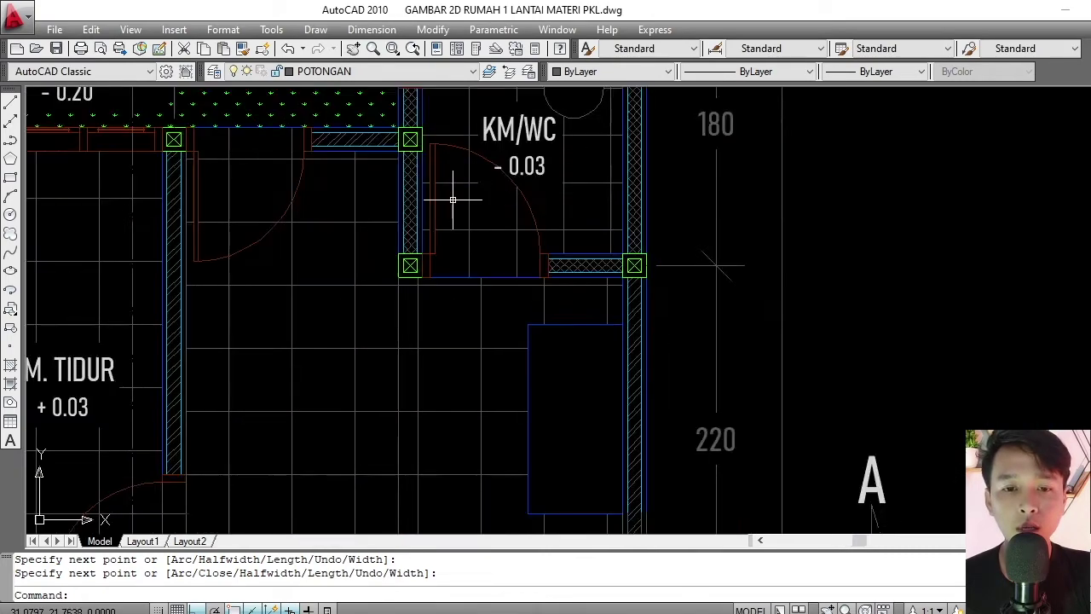
pyautogui.scroll(1, 446, 220)
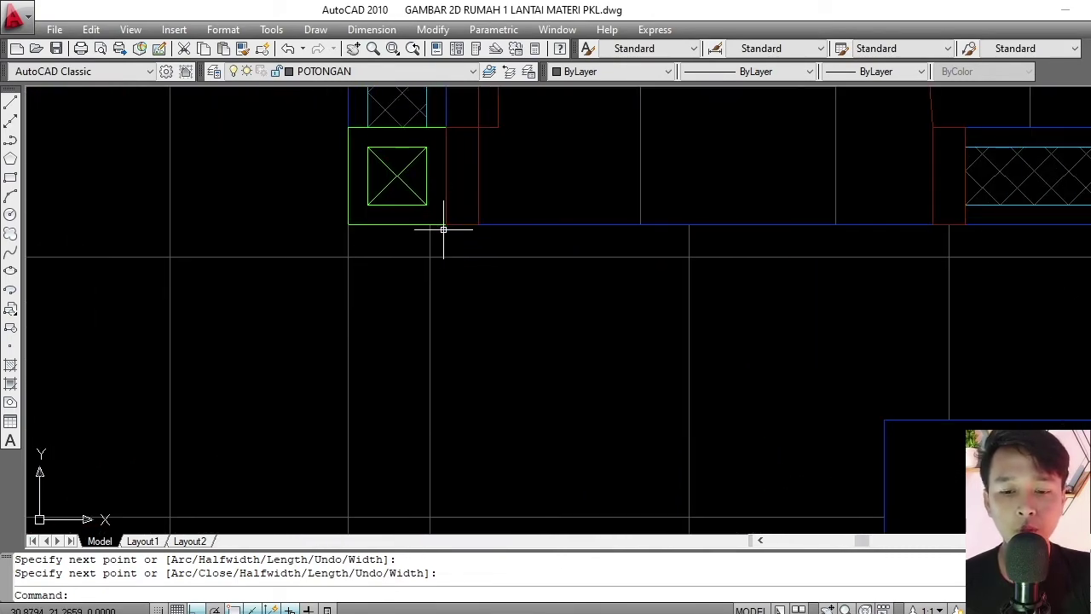
pyautogui.write('pl')
pyautogui.press('Return')
pyautogui.click(443, 229)
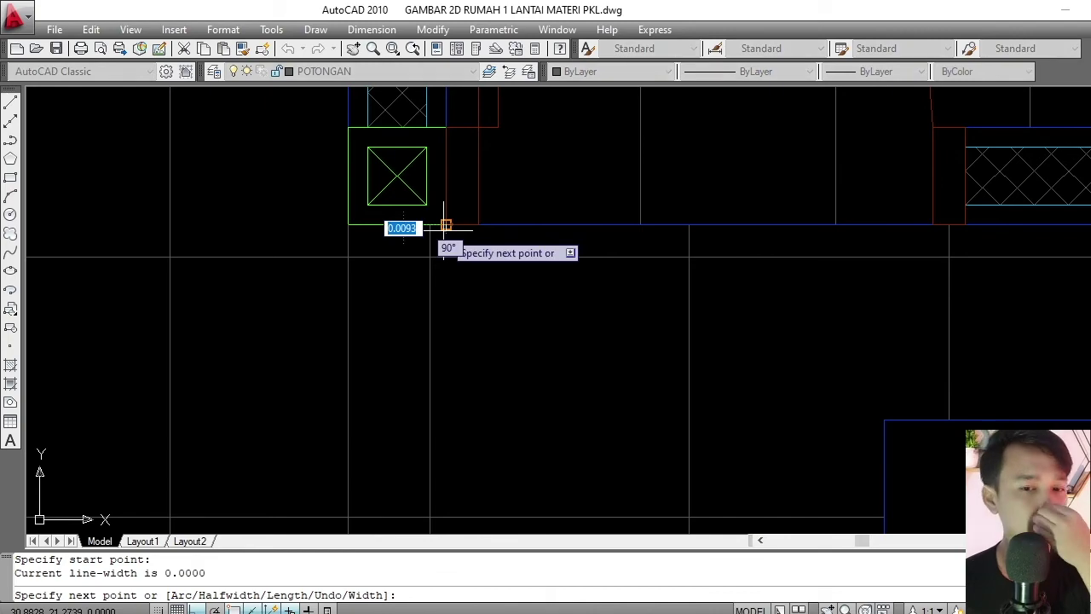
pyautogui.scroll(-4, 430, 204)
pyautogui.scroll(2, 422, 181)
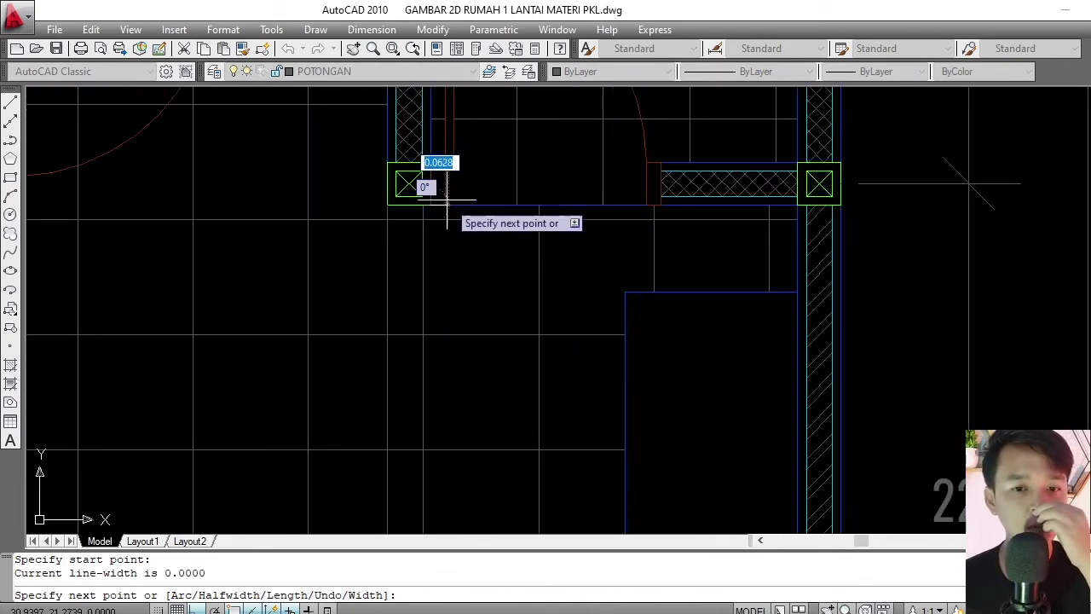
pyautogui.scroll(-3, 435, 177)
pyautogui.scroll(-2, 439, 176)
pyautogui.moveTo(499, 414); pyautogui.dragTo(475, 232, button='middle')
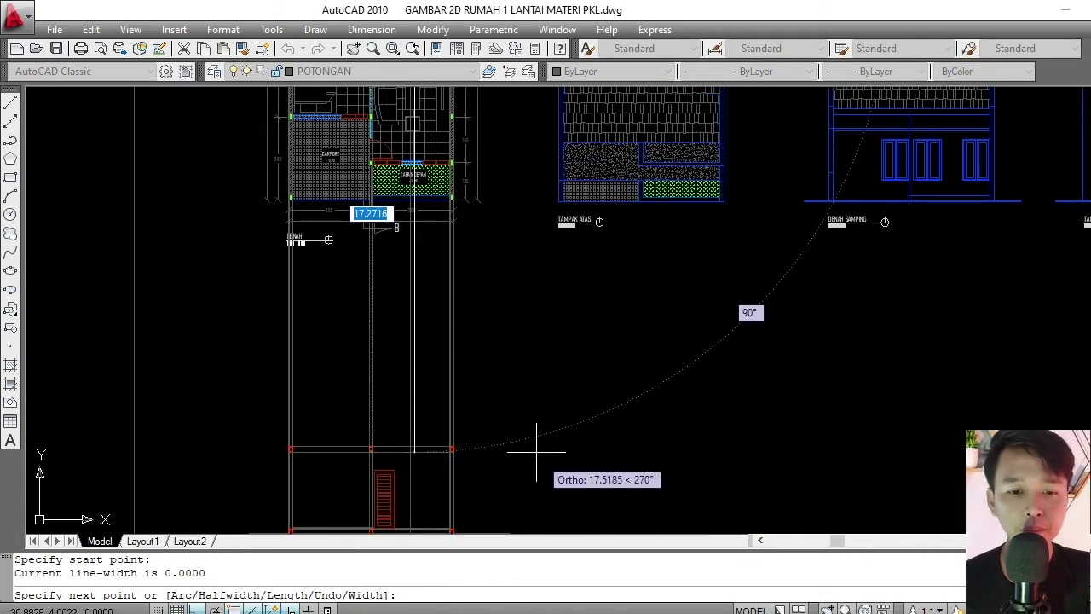
pyautogui.moveTo(536, 446); pyautogui.dragTo(512, 290, button='middle')
pyautogui.click(405, 419)
pyautogui.press('Return')
pyautogui.scroll(5, 388, 391)
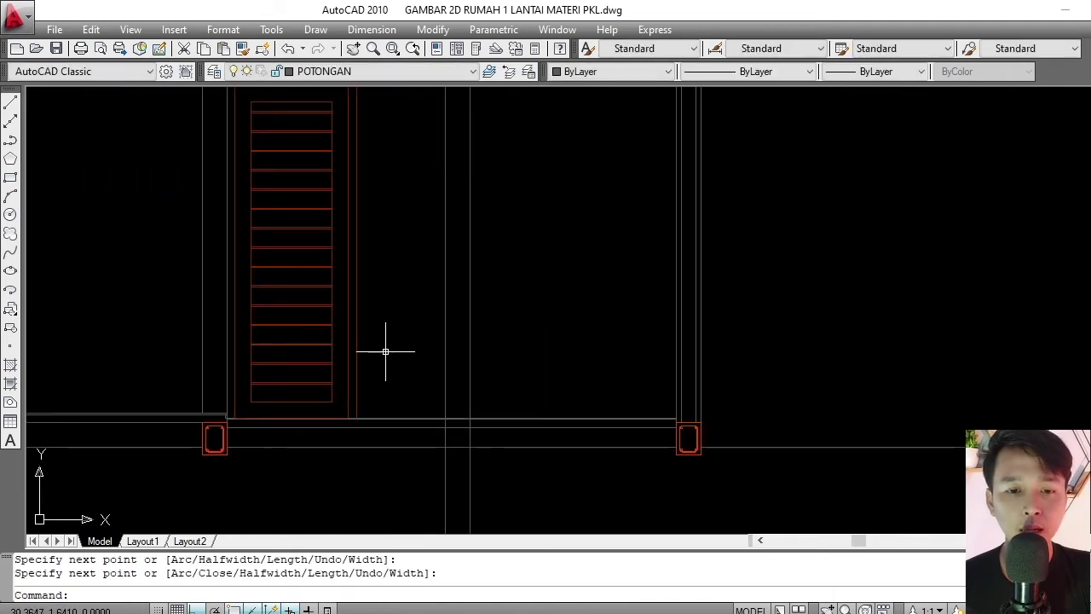
pyautogui.click(385, 351)
pyautogui.click(325, 365)
pyautogui.scroll(-3, 324, 365)
pyautogui.press('Escape')
pyautogui.scroll(2, 383, 360)
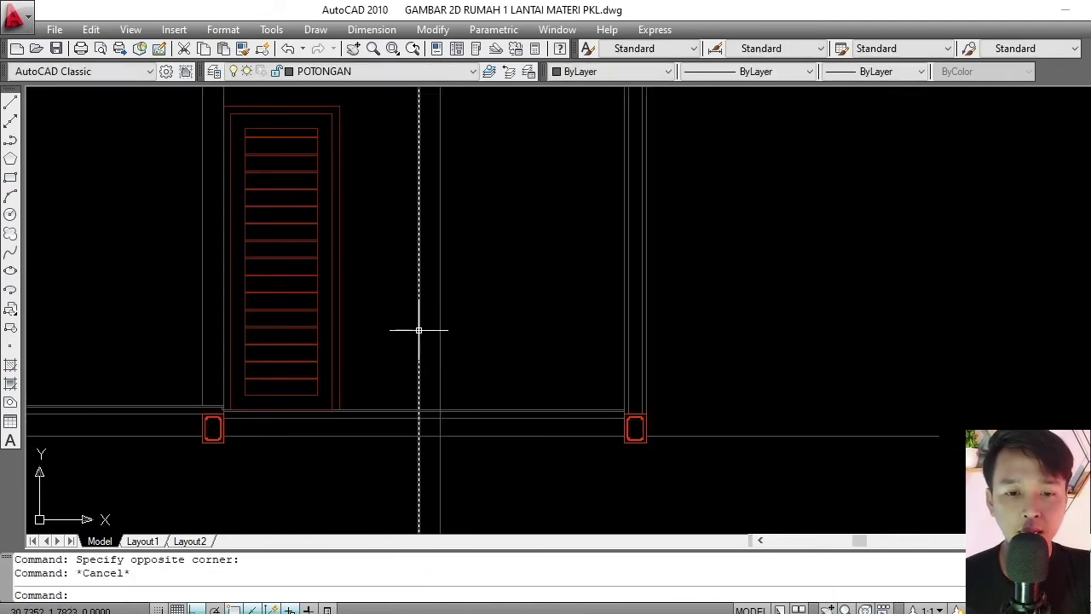
pyautogui.click(443, 350)
pyautogui.click(434, 419)
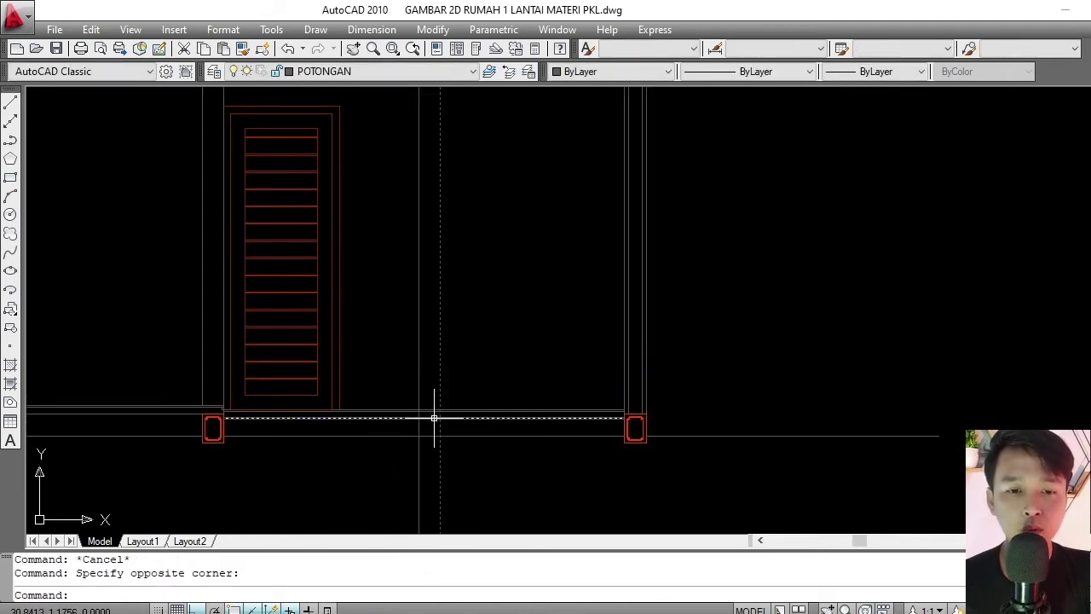
pyautogui.scroll(-2, 427, 333)
pyautogui.scroll(2, 409, 318)
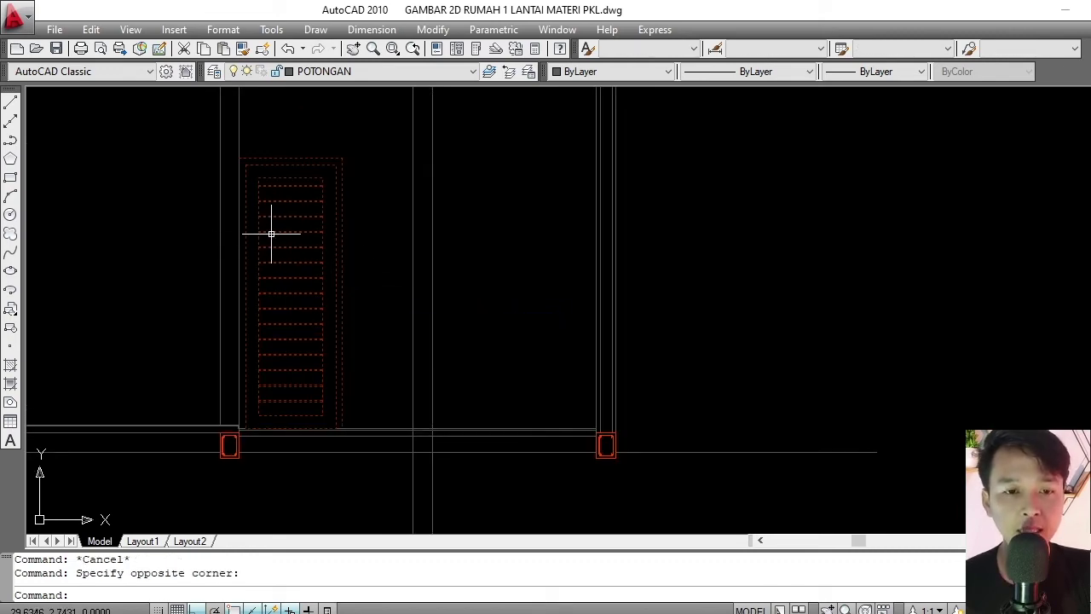
pyautogui.write('co')
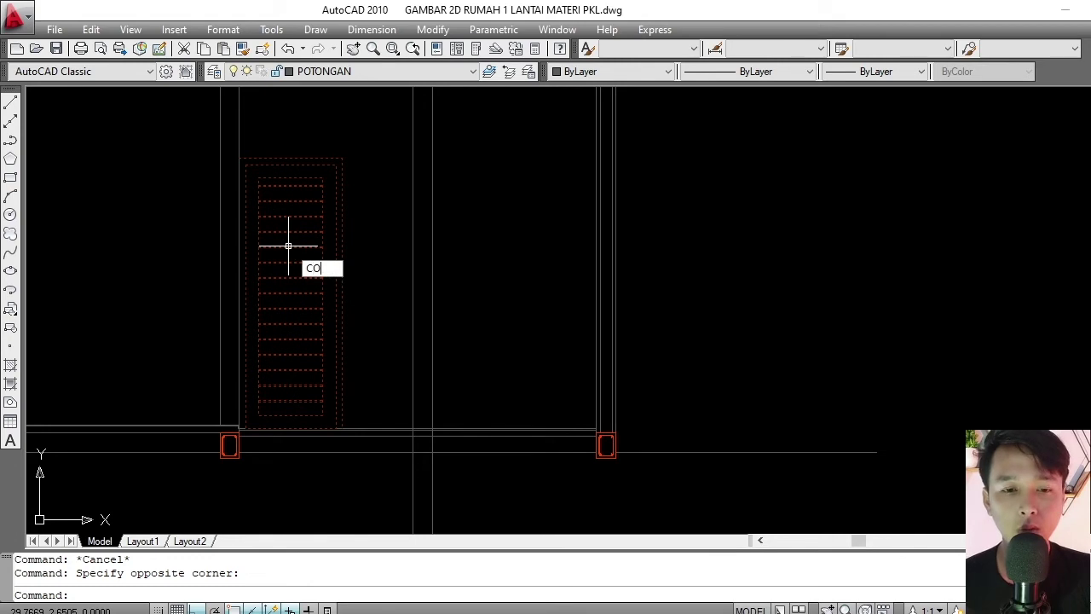
pyautogui.press('Return')
pyautogui.click(240, 159)
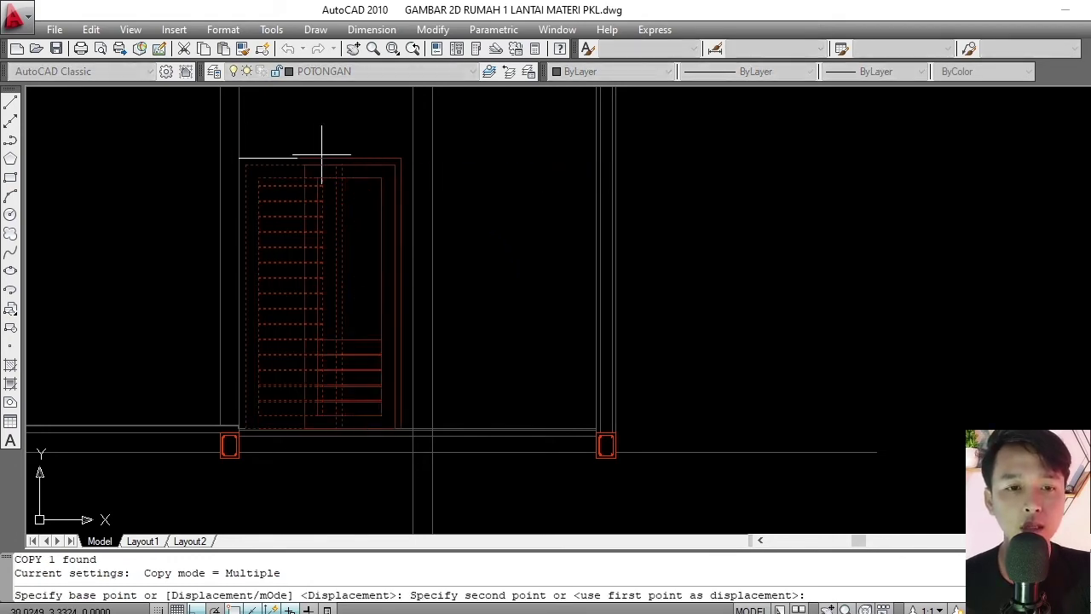
pyautogui.scroll(3, 433, 158)
pyautogui.press('Escape')
# Copy the slatted door block horizontally so its hinge-side frame edge aligns with the projected face of the KM/WC column.
pyautogui.moveTo(181, 209); pyautogui.dragTo(266, 237, button='middle')
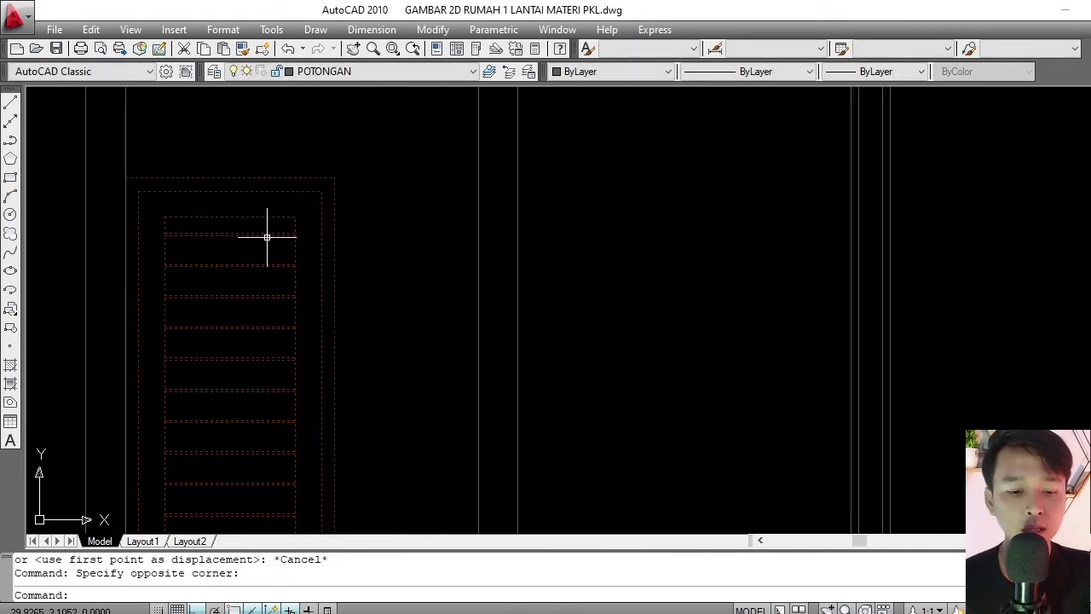
pyautogui.write('co')
pyautogui.press('Return')
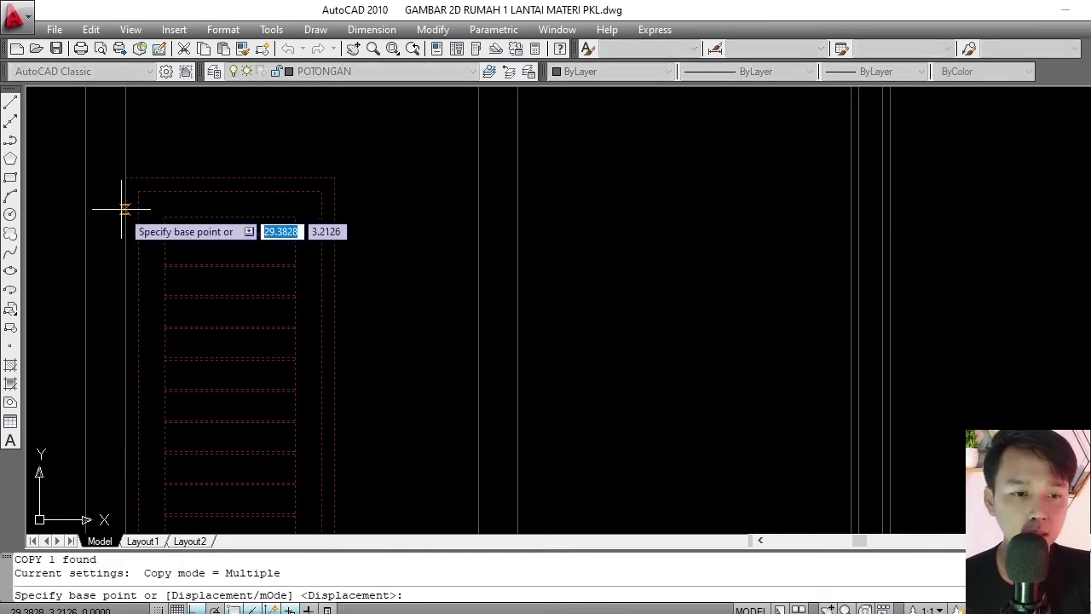
pyautogui.click(124, 208)
pyautogui.scroll(-4, 119, 210)
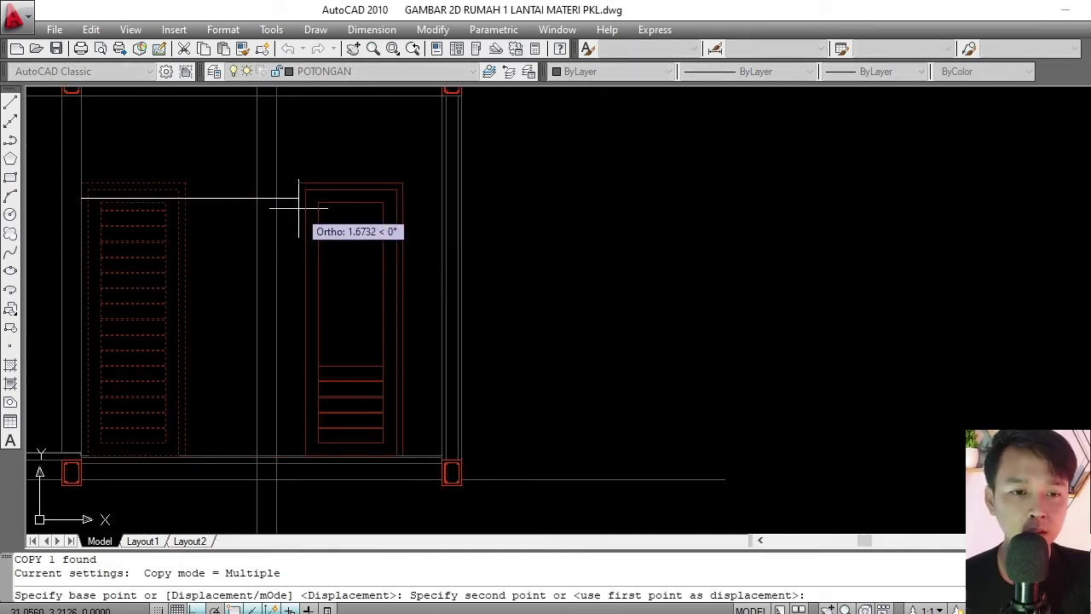
pyautogui.scroll(3, 273, 190)
pyautogui.click(418, 190)
pyautogui.press('Return')
pyautogui.scroll(-3, 426, 235)
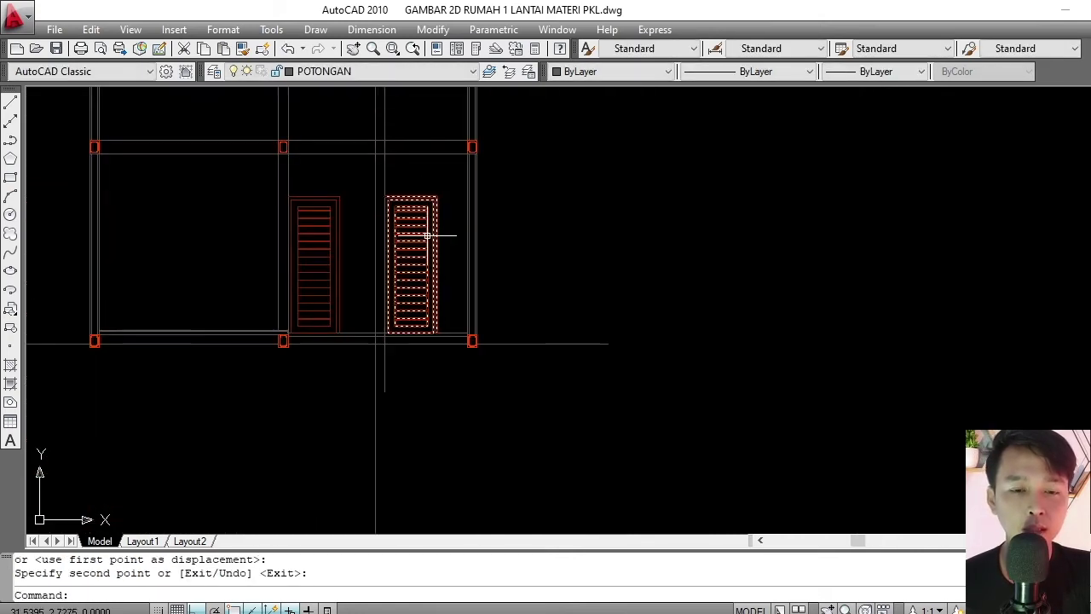
pyautogui.scroll(2, 418, 246)
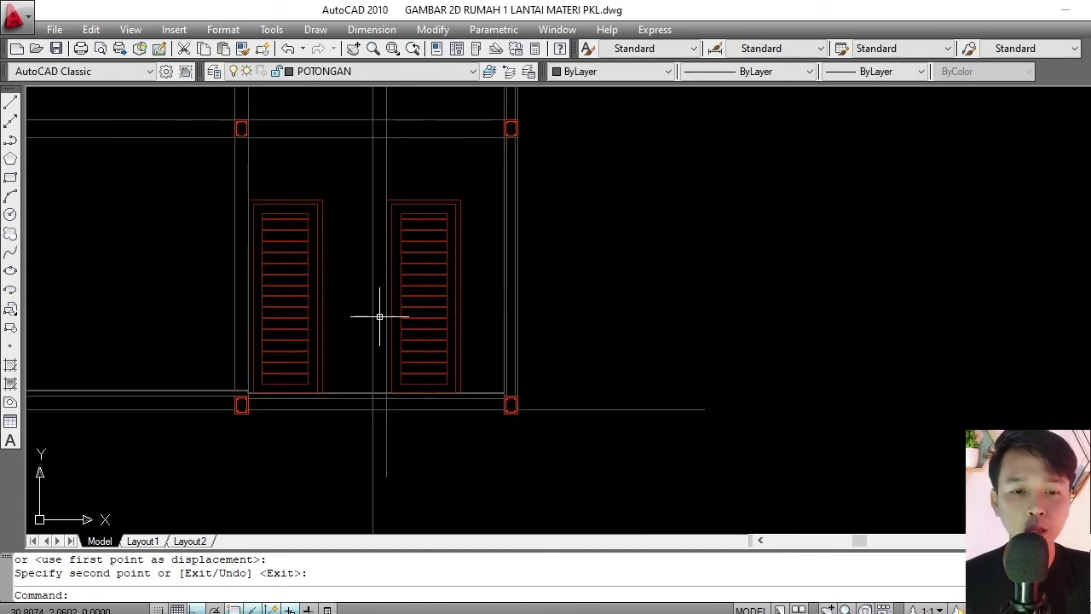
# Erase the vertical projection line that coincides with the hinge-side frame edge of the copied door block.
pyautogui.scroll(2, 372, 389)
pyautogui.scroll(-1, 370, 312)
pyautogui.moveTo(370, 312); pyautogui.dragTo(407, 414, button='middle')
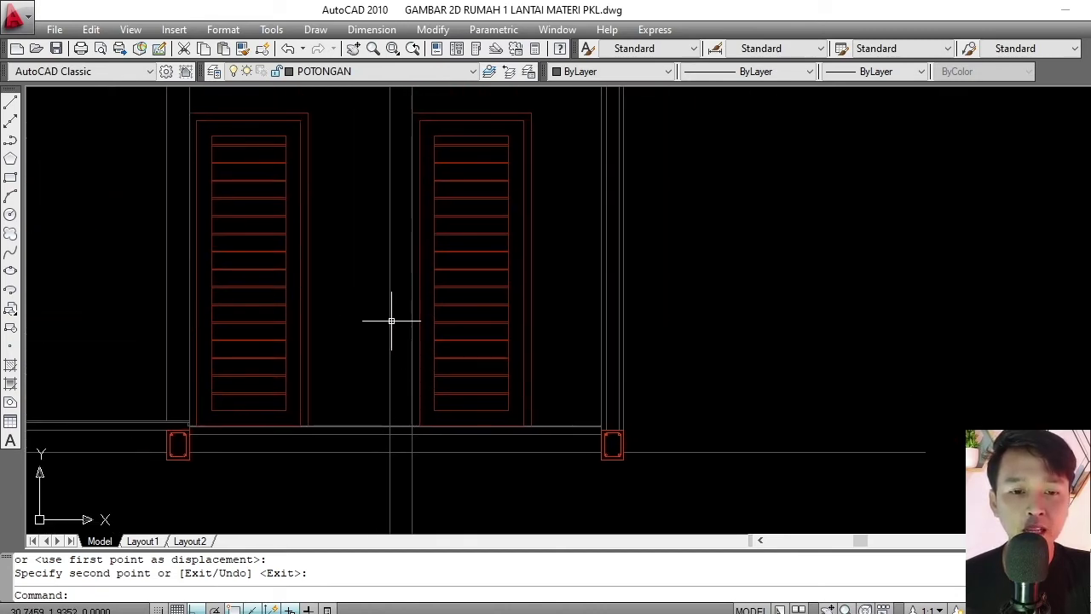
pyautogui.scroll(-3, 390, 317)
pyautogui.scroll(3, 386, 264)
pyautogui.press('Escape')
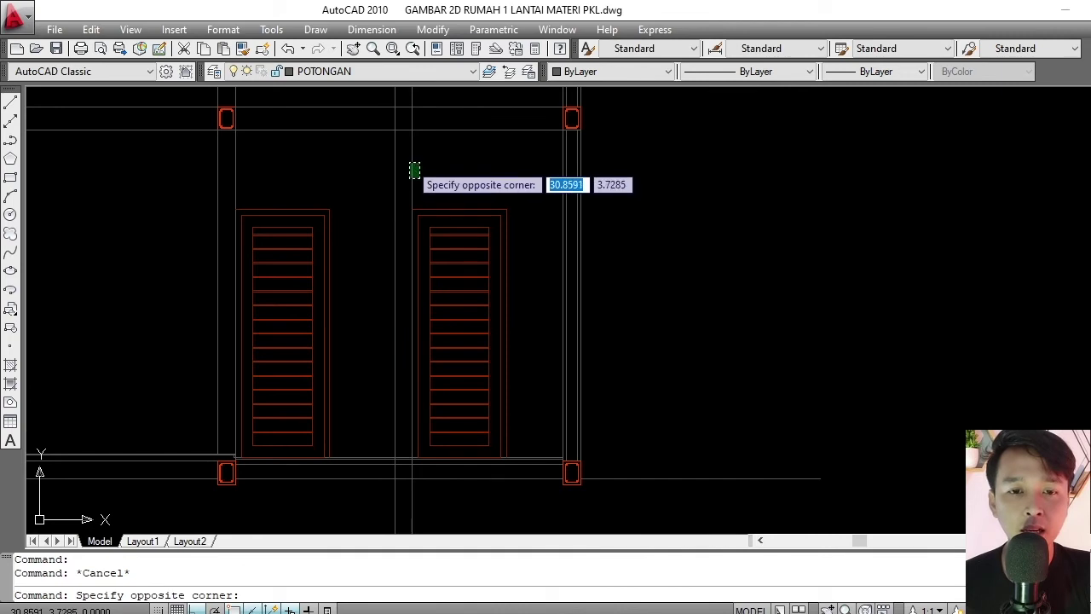
pyautogui.click(421, 168)
pyautogui.press('Escape')
pyautogui.scroll(2, 419, 158)
pyautogui.click(418, 162)
pyautogui.click(398, 162)
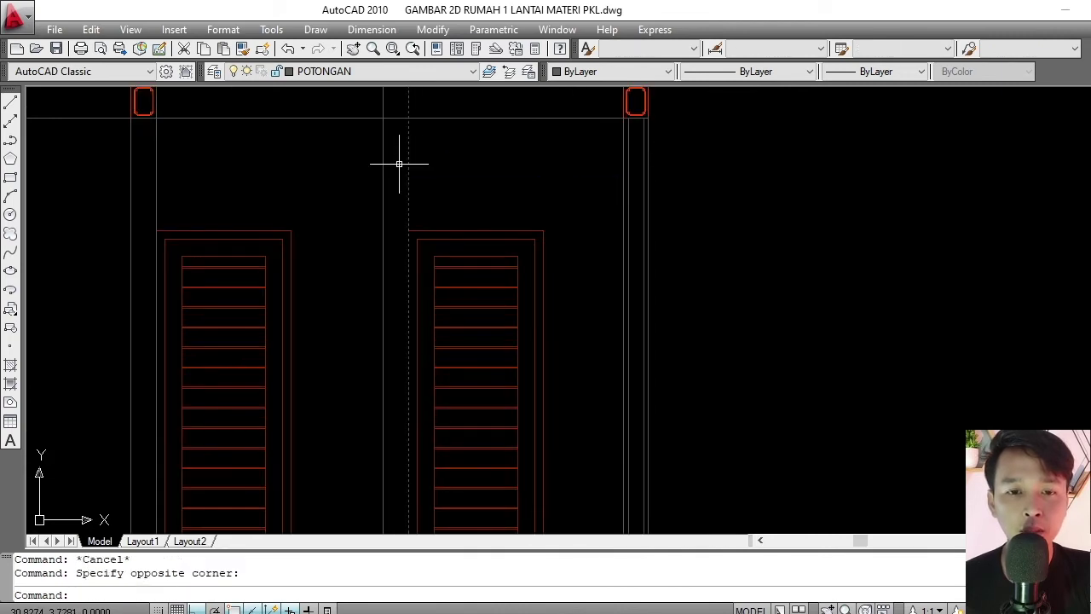
pyautogui.click(403, 175)
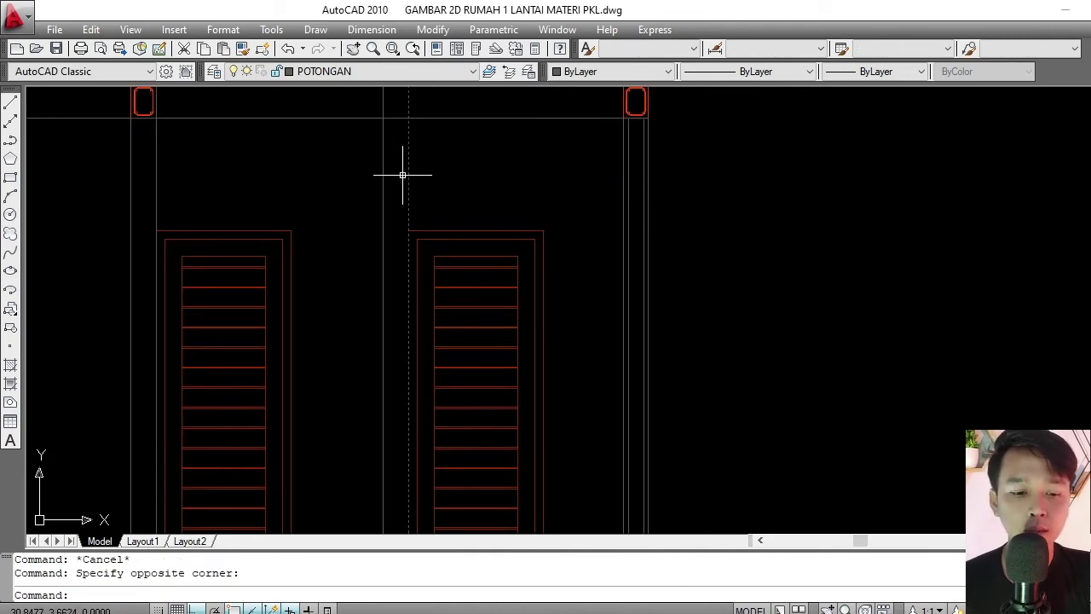
pyautogui.press('Return')
# Trim the remaining projection line between the two doors at the floor line and erase its leftover below.
pyautogui.scroll(-4, 402, 174)
pyautogui.scroll(8, 395, 261)
pyautogui.moveTo(398, 340)
pyautogui.mouseDown(button='middle')
pyautogui.moveTo(395, 260)
pyautogui.moveTo(399, 369)
pyautogui.mouseUp(button='middle')
pyautogui.press('Return')
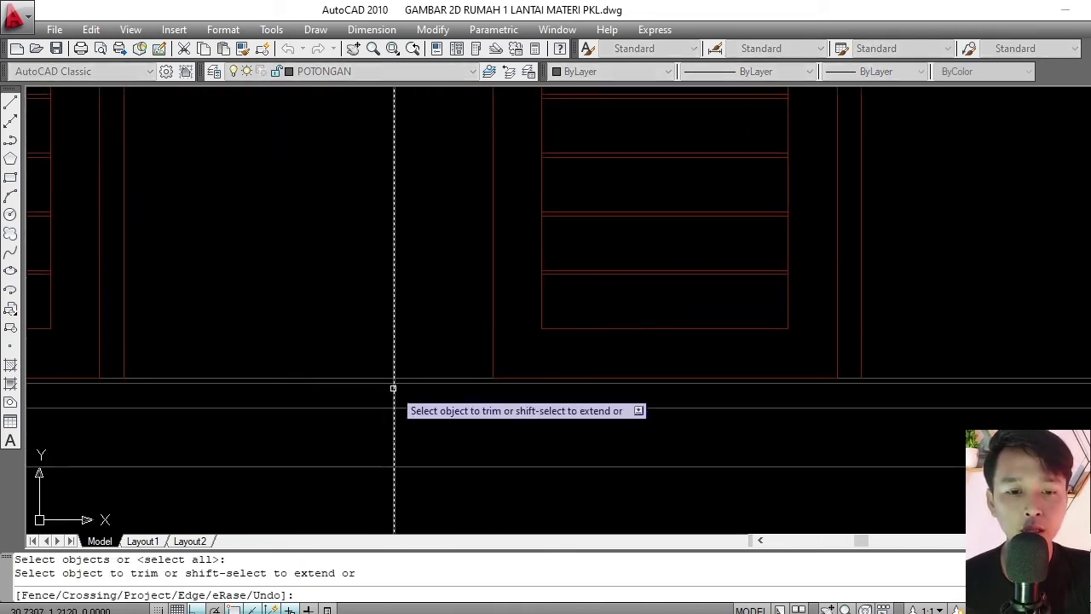
pyautogui.scroll(5, 394, 388)
pyautogui.click(393, 370)
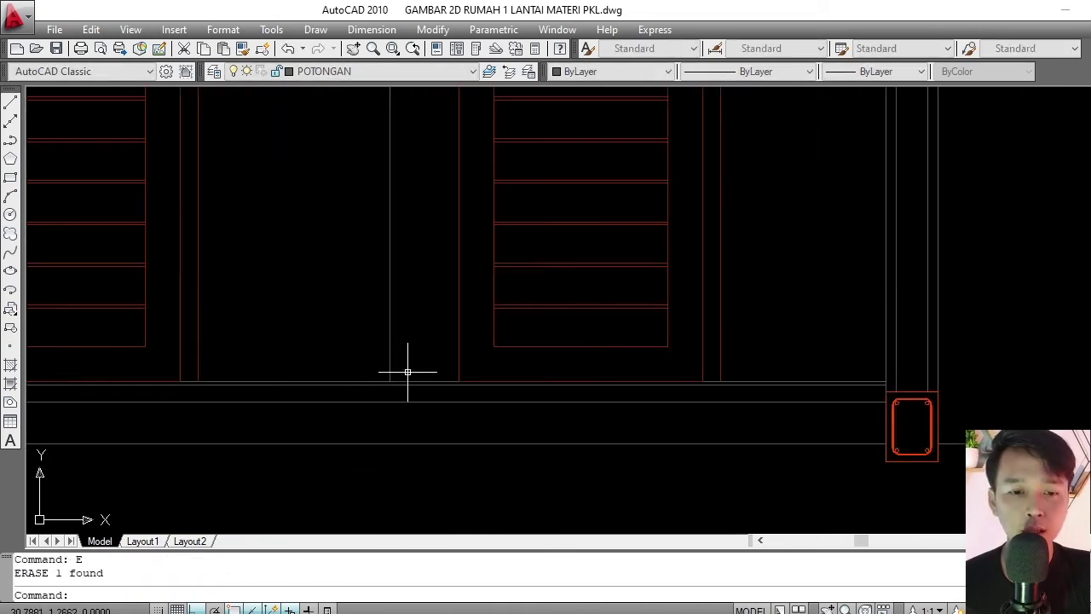
# Try to trim the projection line's segment between the two upper beam lines, and undo that trim.
pyautogui.scroll(-4, 408, 324)
pyautogui.scroll(3, 407, 259)
pyautogui.moveTo(407, 259); pyautogui.dragTo(414, 278, button='middle')
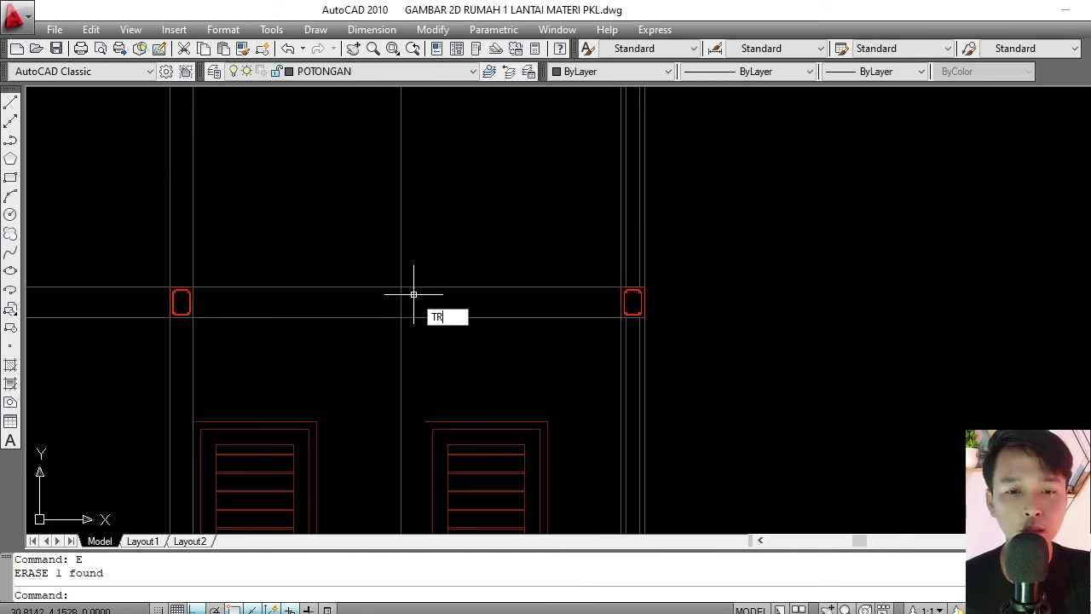
pyautogui.press('Return')
pyautogui.press('Return')
pyautogui.click(408, 295)
pyautogui.click(387, 304)
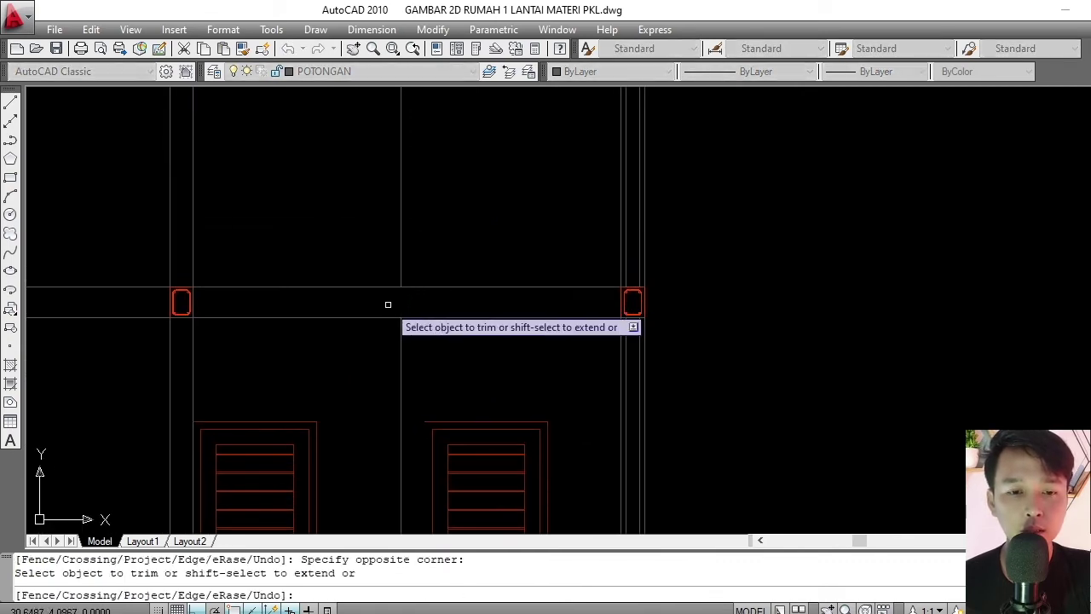
pyautogui.write('u')
pyautogui.press('Return')
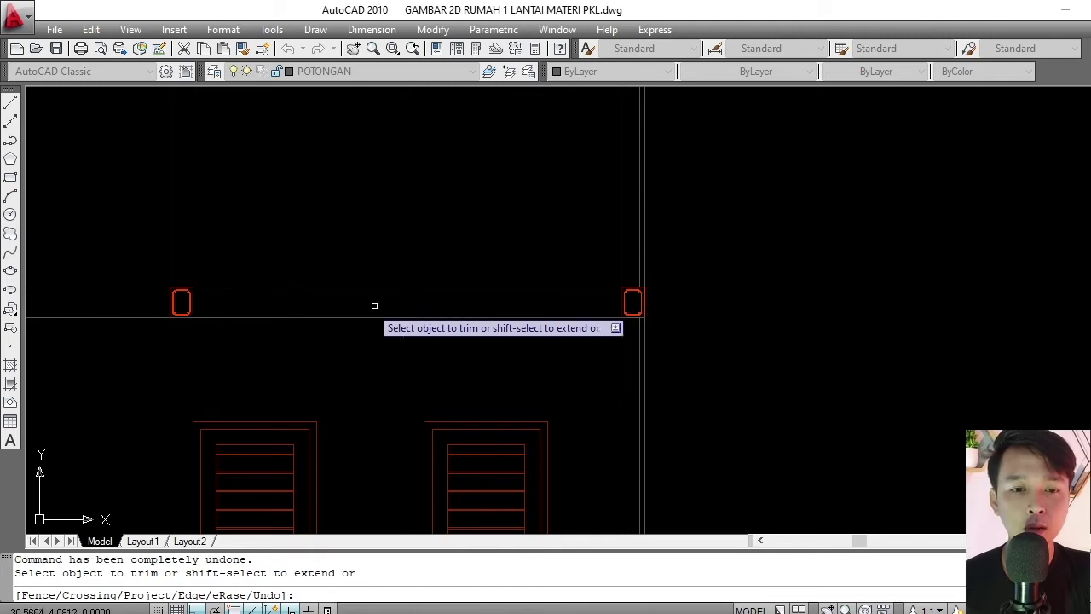
pyautogui.scroll(2, 397, 300)
pyautogui.press('Escape')
pyautogui.press('Escape')
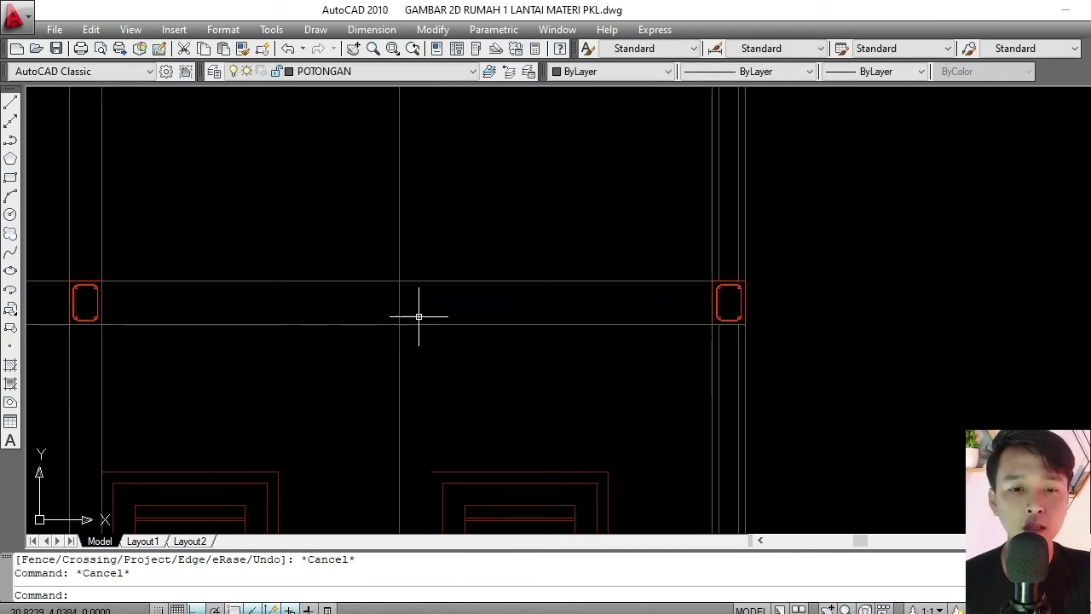
# Trim off the part of the projection line that runs above the upper beam's top line.
pyautogui.press('Return')
pyautogui.press('Return')
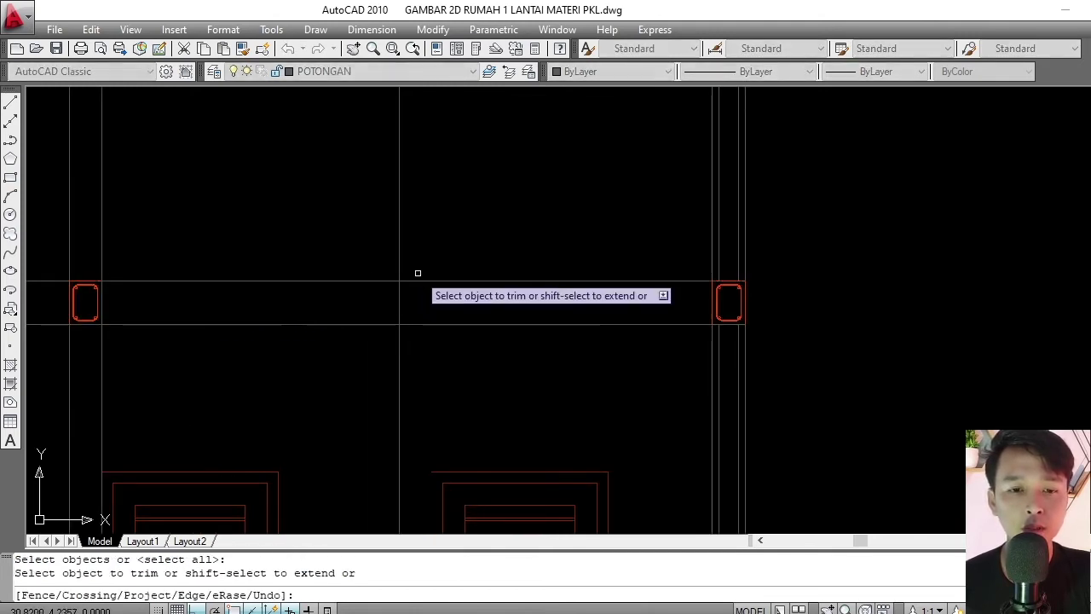
pyautogui.scroll(-1, 419, 274)
pyautogui.click(419, 241)
pyautogui.click(387, 256)
pyautogui.press('Return')
# Trim away the upper beam's lower line between the projected wall line and the outer column beside the copied door.
pyautogui.scroll(-4, 413, 316)
pyautogui.scroll(3, 413, 316)
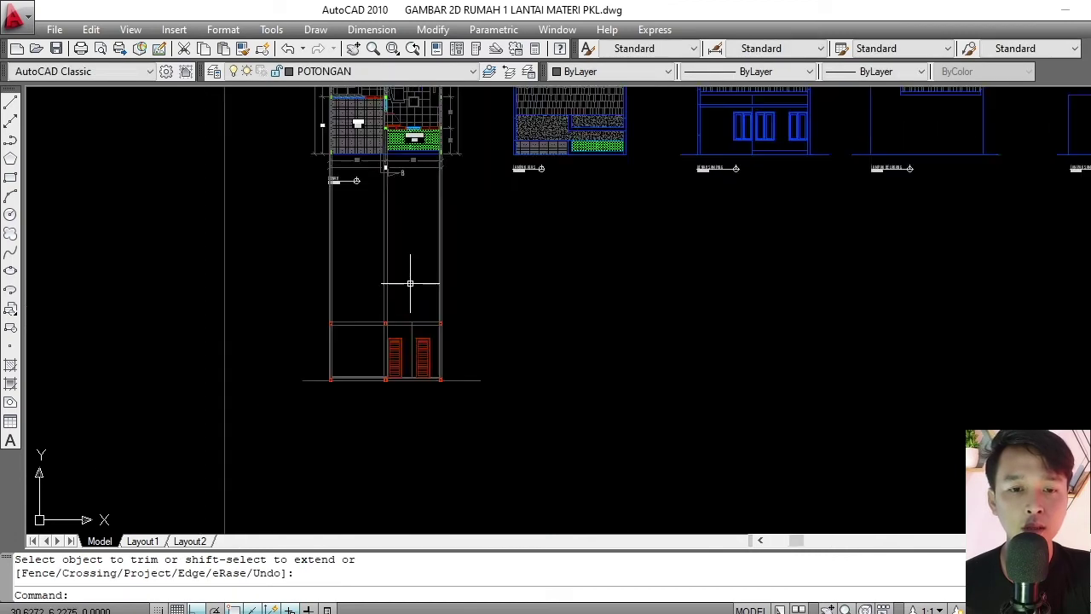
pyautogui.scroll(2, 426, 244)
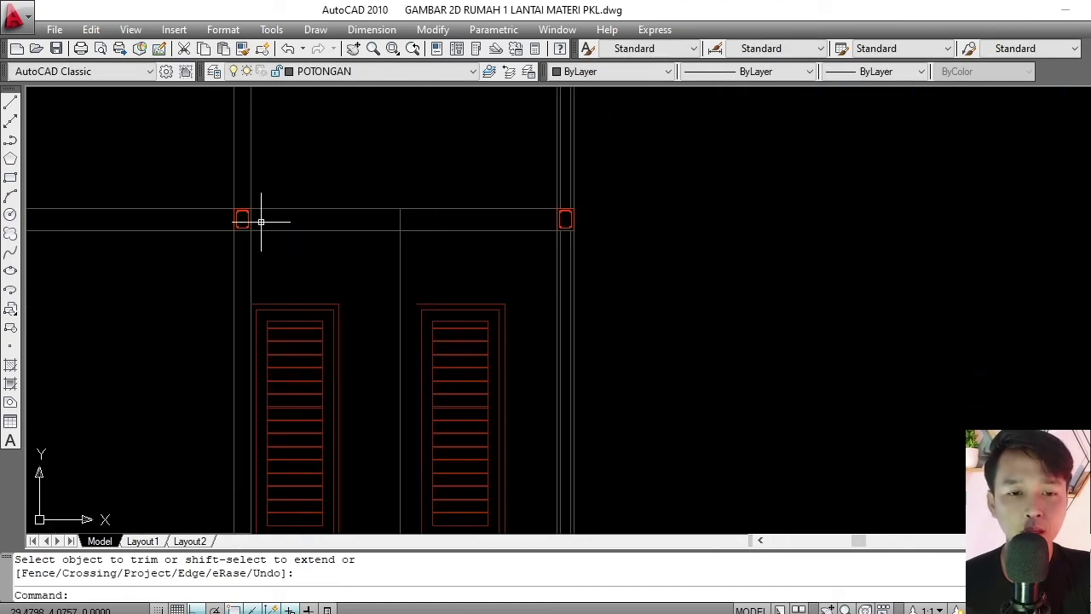
pyautogui.scroll(3, 431, 243)
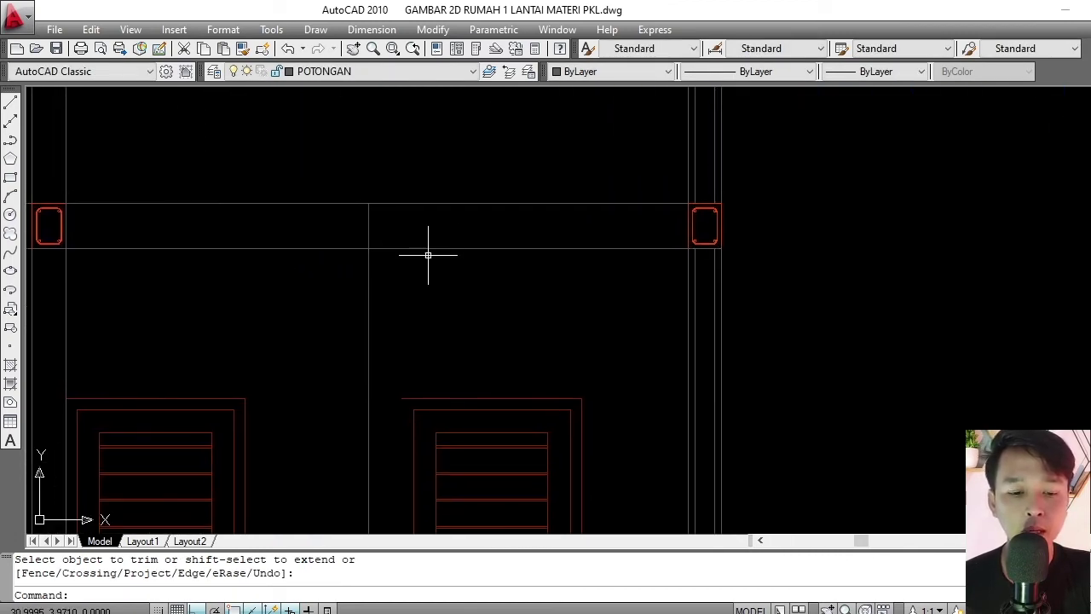
pyautogui.press('Return')
pyautogui.press('Return')
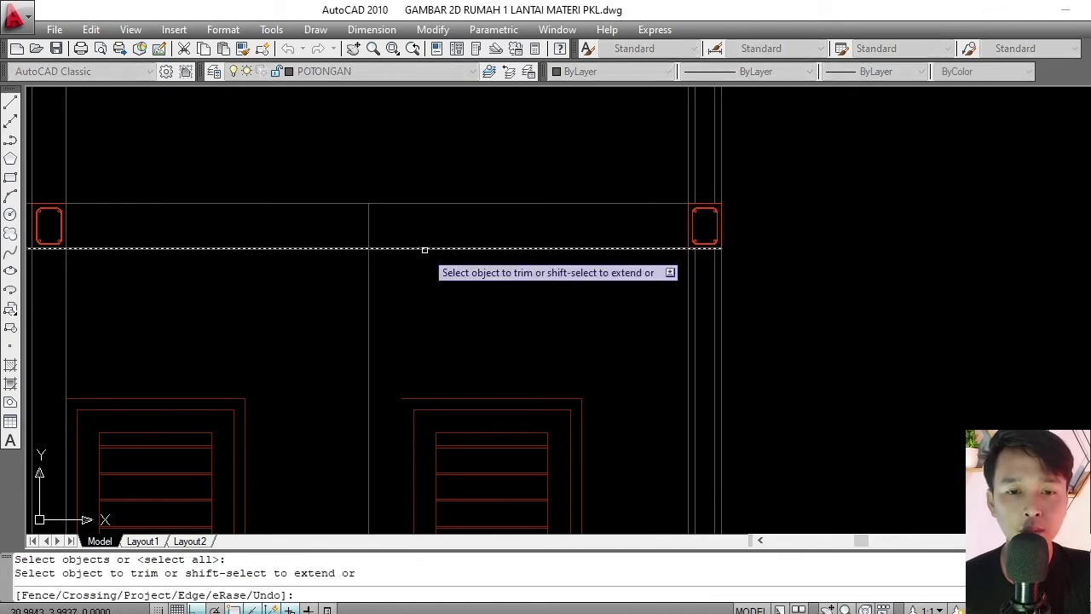
pyautogui.click(423, 248)
pyautogui.press('Return')
pyautogui.scroll(-5, 475, 246)
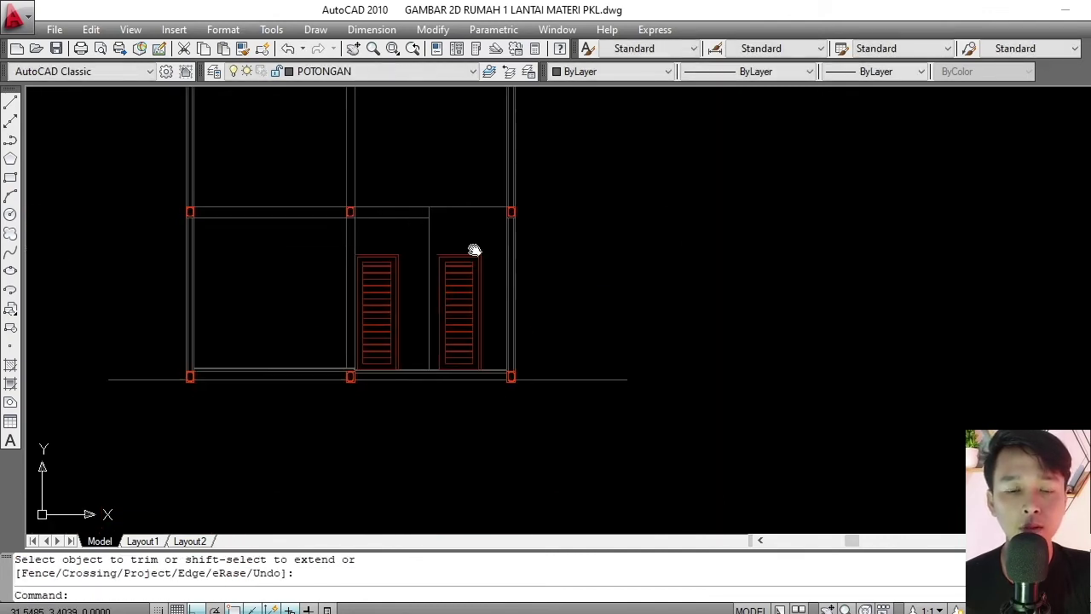
# Open the copied slatted door's block definition PINTU1 in the Block Editor.
pyautogui.scroll(2, 432, 211)
pyautogui.moveTo(432, 211); pyautogui.dragTo(439, 289, button='middle')
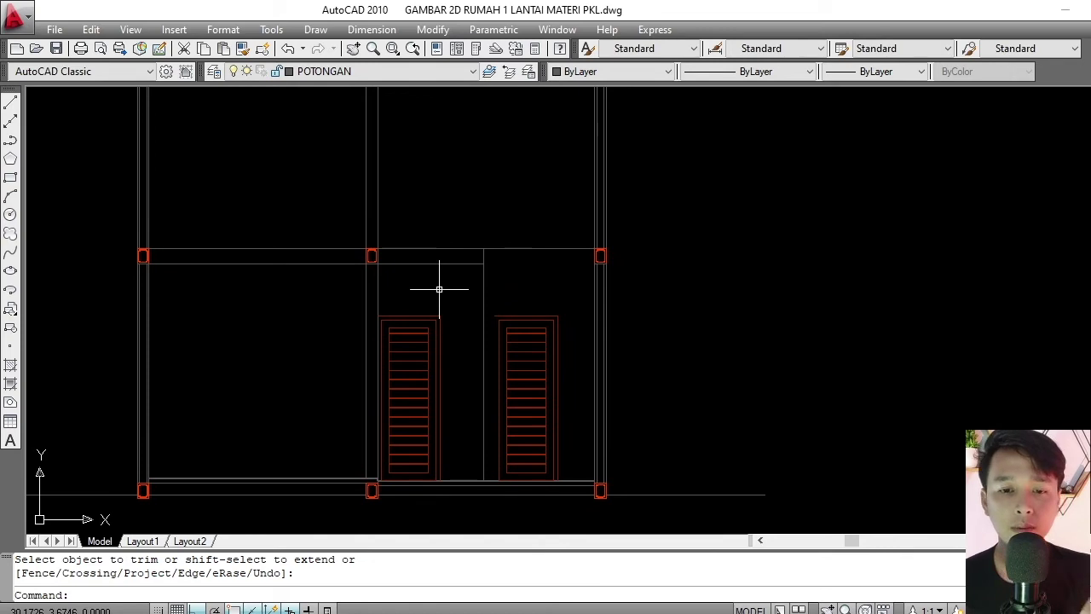
pyautogui.scroll(2, 502, 299)
pyautogui.scroll(2, 494, 272)
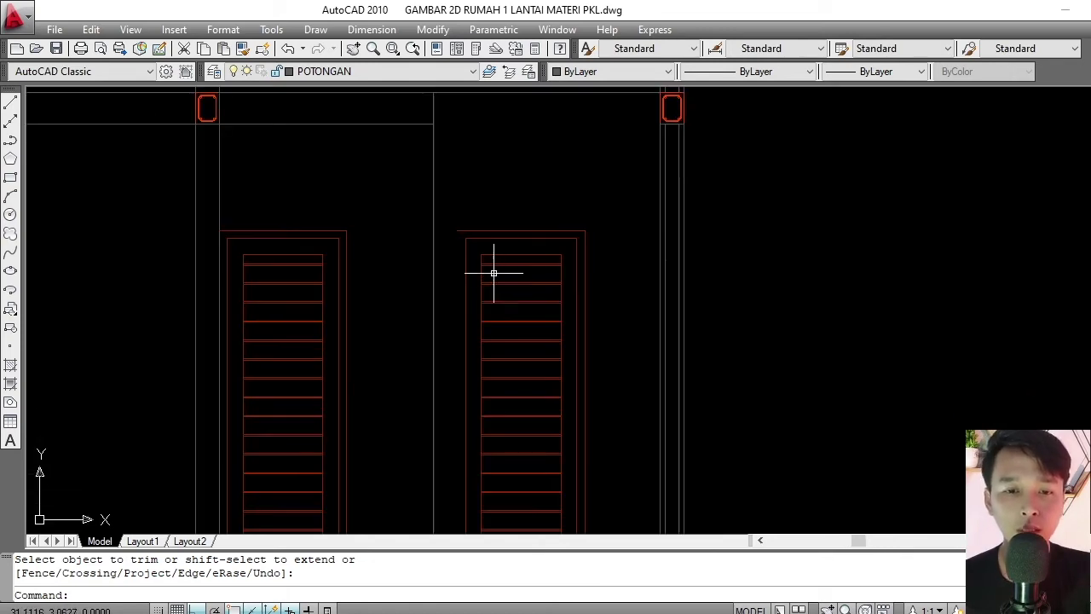
pyautogui.moveTo(493, 273)
pyautogui.mouseDown(button='middle')
pyautogui.moveTo(473, 219)
pyautogui.moveTo(462, 221)
pyautogui.mouseUp(button='middle')
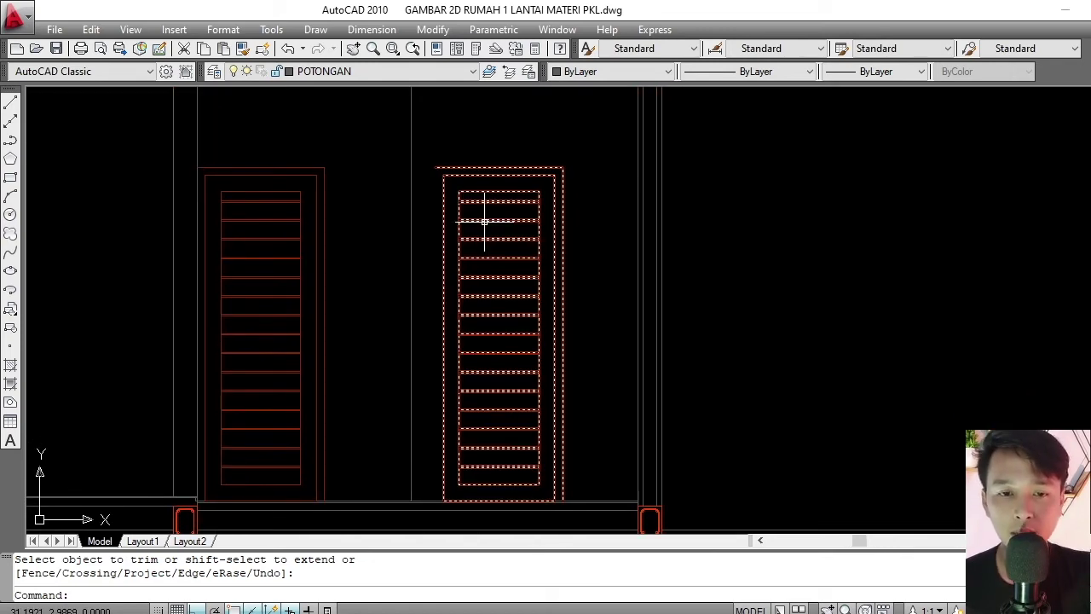
pyautogui.press('Escape')
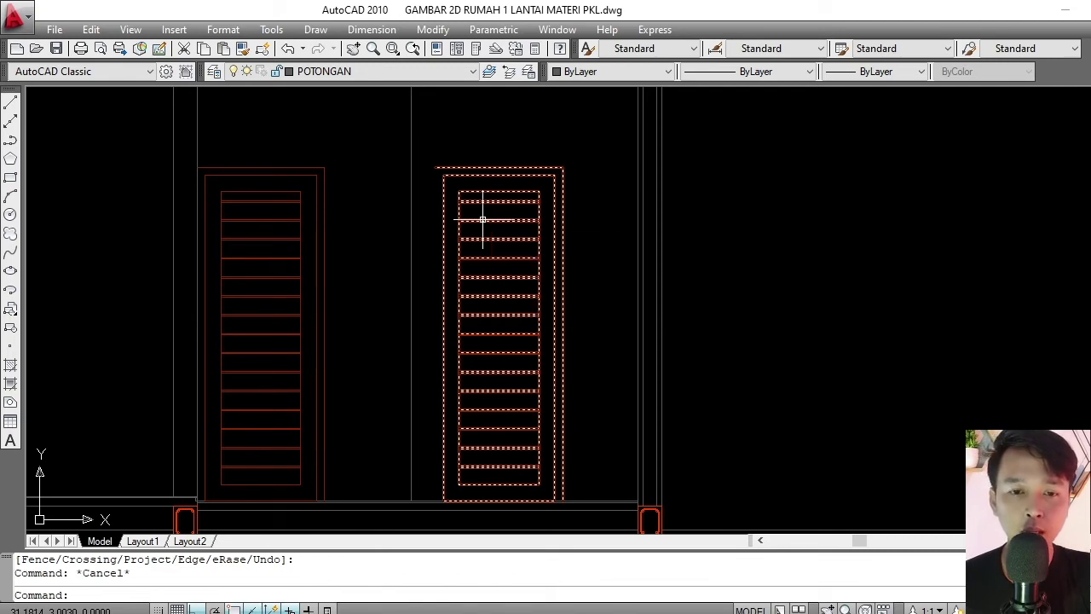
pyautogui.doubleClick(482, 219)
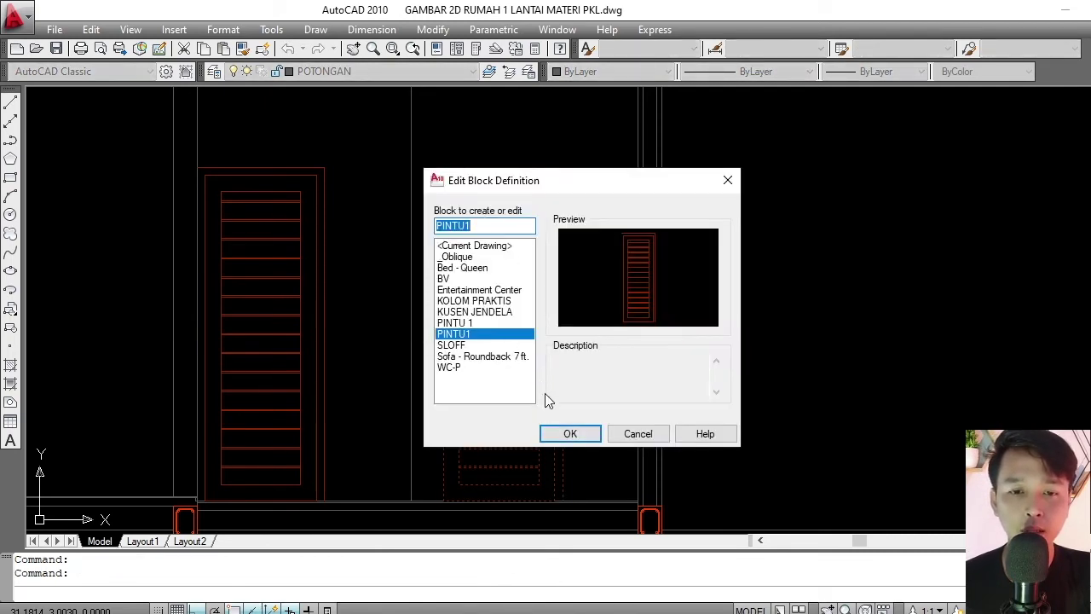
pyautogui.click(570, 434)
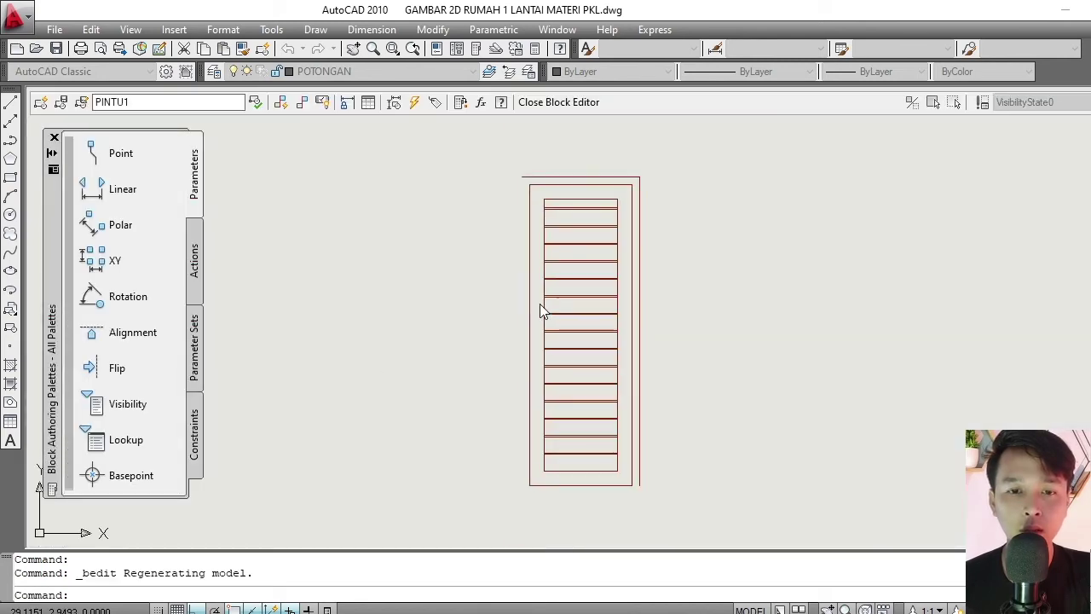
# Copy the outer vertical frame line to the free end of the top frame line and save the changes to PINTU1.
pyautogui.scroll(3, 643, 150)
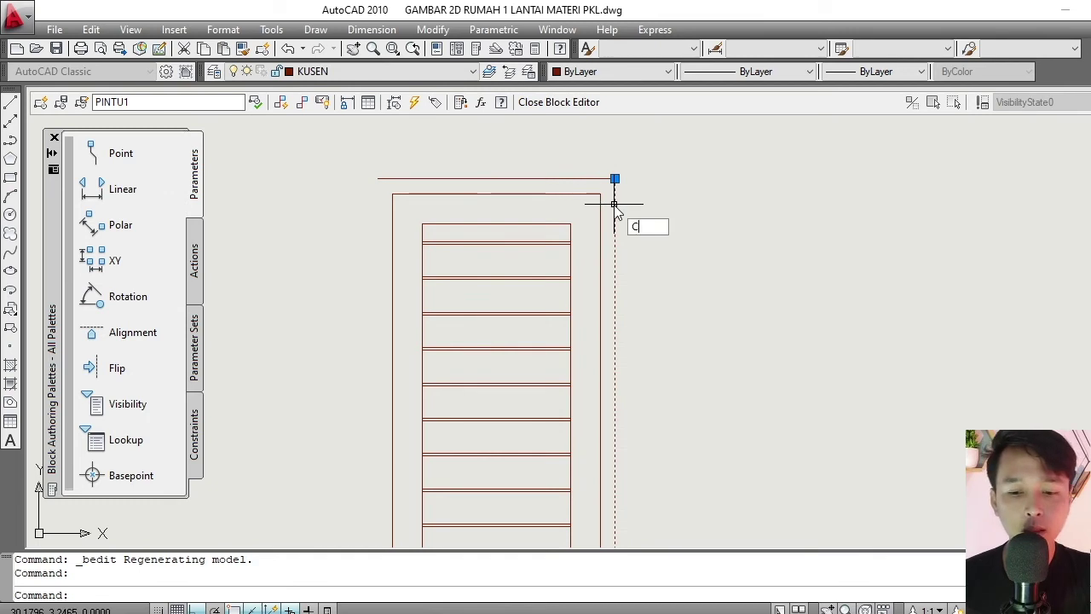
pyautogui.write('o')
pyautogui.press('Return')
pyautogui.click(615, 179)
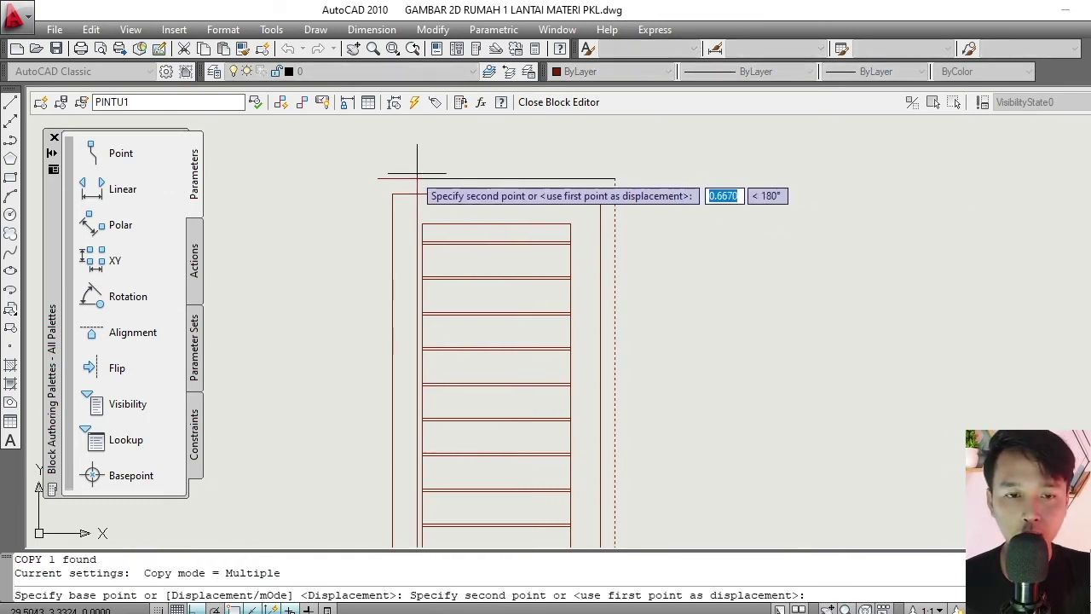
pyautogui.click(377, 177)
pyautogui.press('Escape')
pyautogui.scroll(-4, 498, 223)
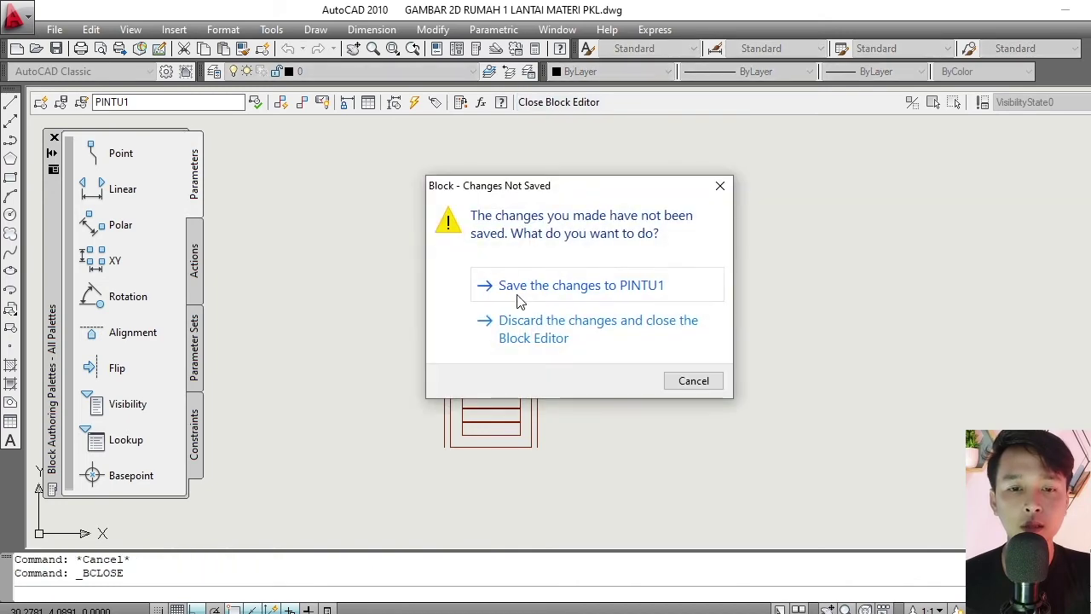
pyautogui.click(538, 294)
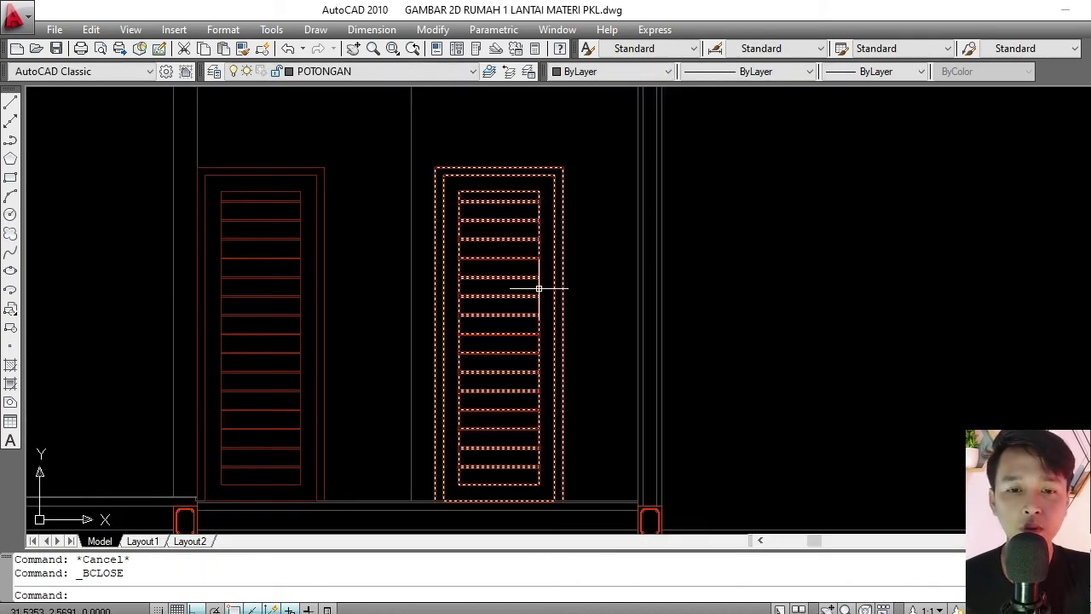
# Examine both slatted doors and the adjoining beam and column lines in the section.
pyautogui.scroll(-3, 518, 273)
pyautogui.scroll(2, 492, 261)
pyautogui.scroll(-5, 478, 256)
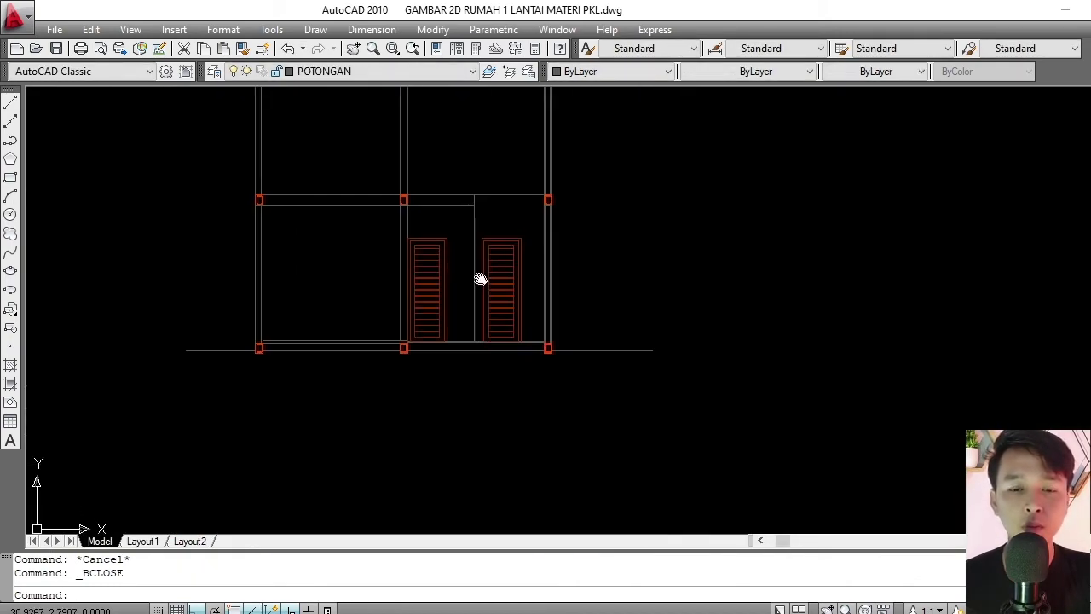
pyautogui.scroll(3, 480, 278)
pyautogui.scroll(3, 376, 223)
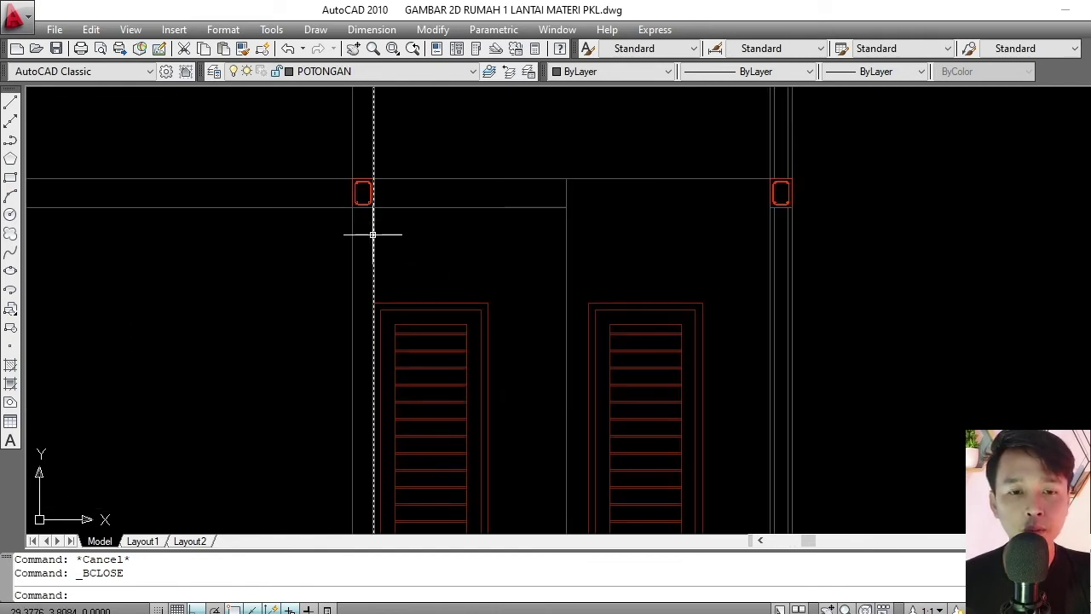
pyautogui.scroll(-3, 384, 282)
pyautogui.moveTo(440, 193); pyautogui.dragTo(436, 327, button='middle')
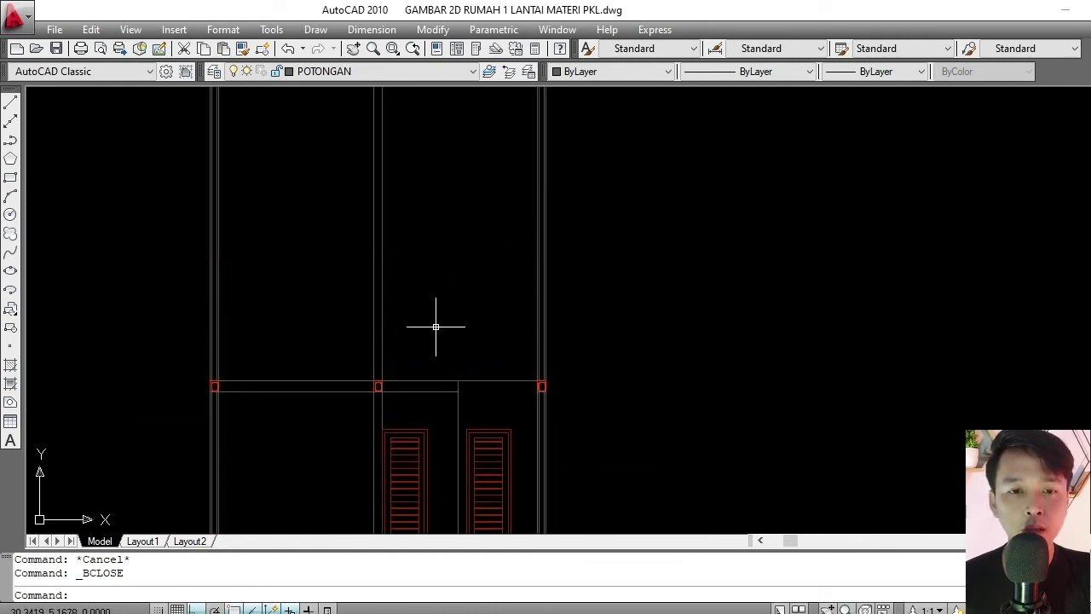
# Show the whole drawing and compare section line A through the floor plan's bedroom doors with the section below.
pyautogui.write('z')
pyautogui.press('Return')
pyautogui.write('a')
pyautogui.press('Return')
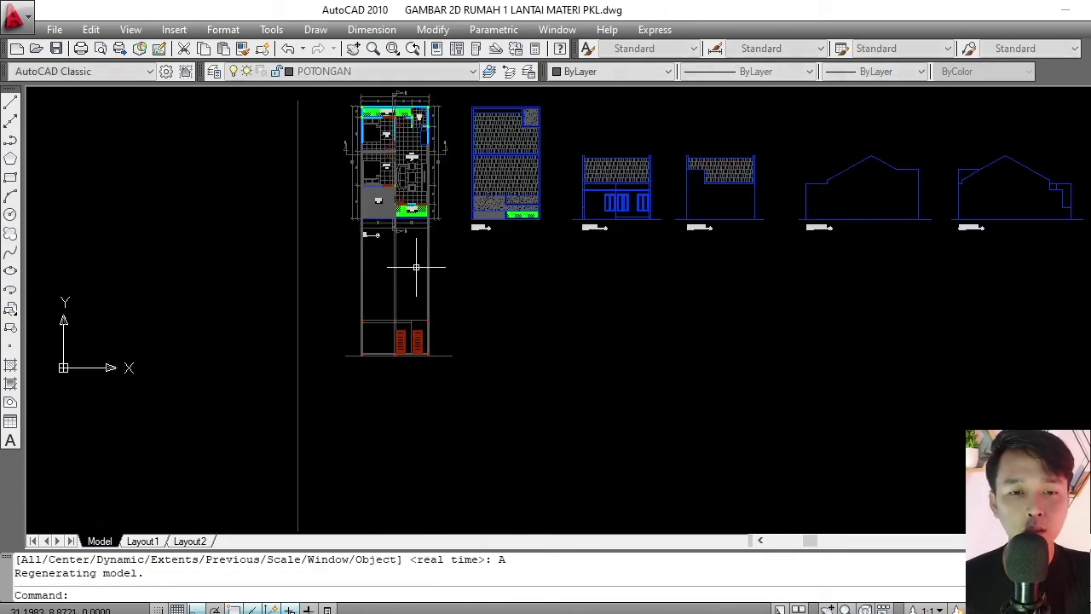
pyautogui.scroll(6, 413, 230)
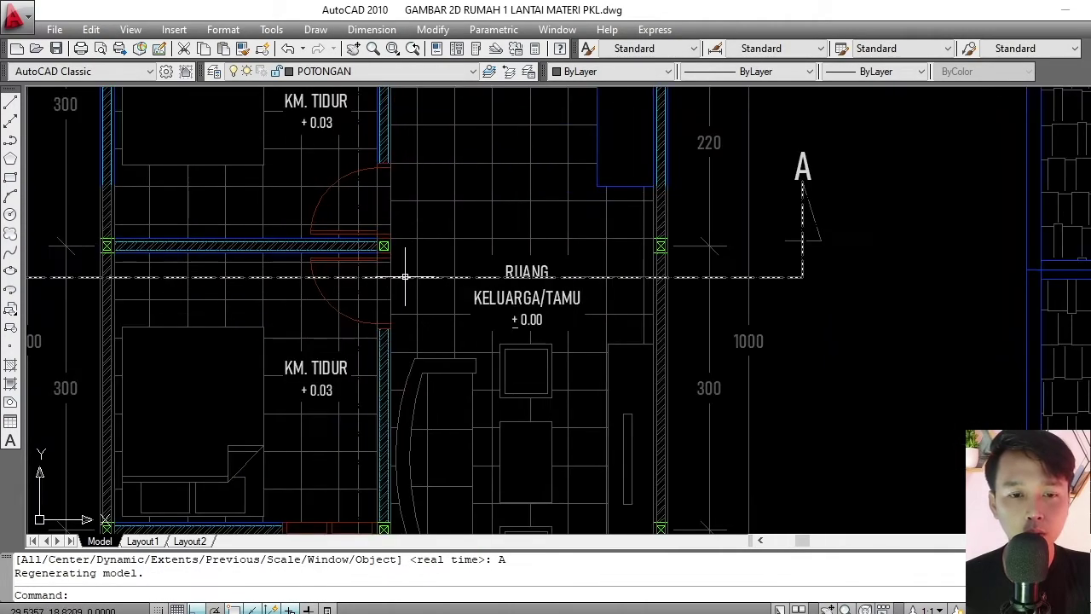
pyautogui.scroll(-4, 400, 252)
pyautogui.moveTo(403, 375); pyautogui.dragTo(406, 147, button='middle')
pyautogui.scroll(-3, 406, 147)
pyautogui.moveTo(398, 415); pyautogui.dragTo(396, 299, button='middle')
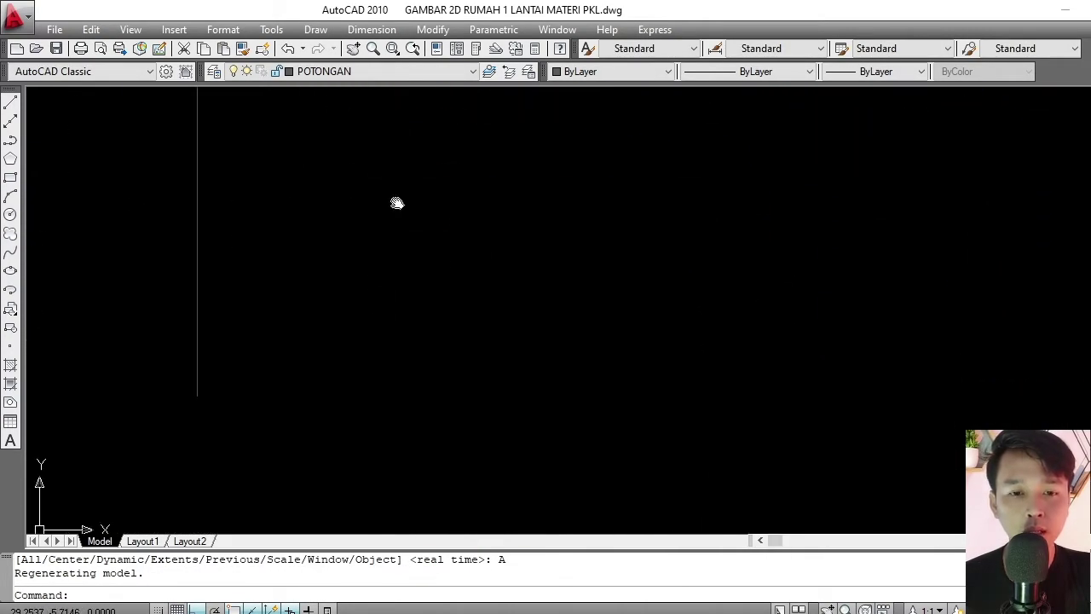
pyautogui.scroll(-4, 395, 381)
pyautogui.moveTo(397, 202); pyautogui.dragTo(350, 235, button='middle')
pyautogui.scroll(9, 387, 298)
pyautogui.scroll(3, 253, 243)
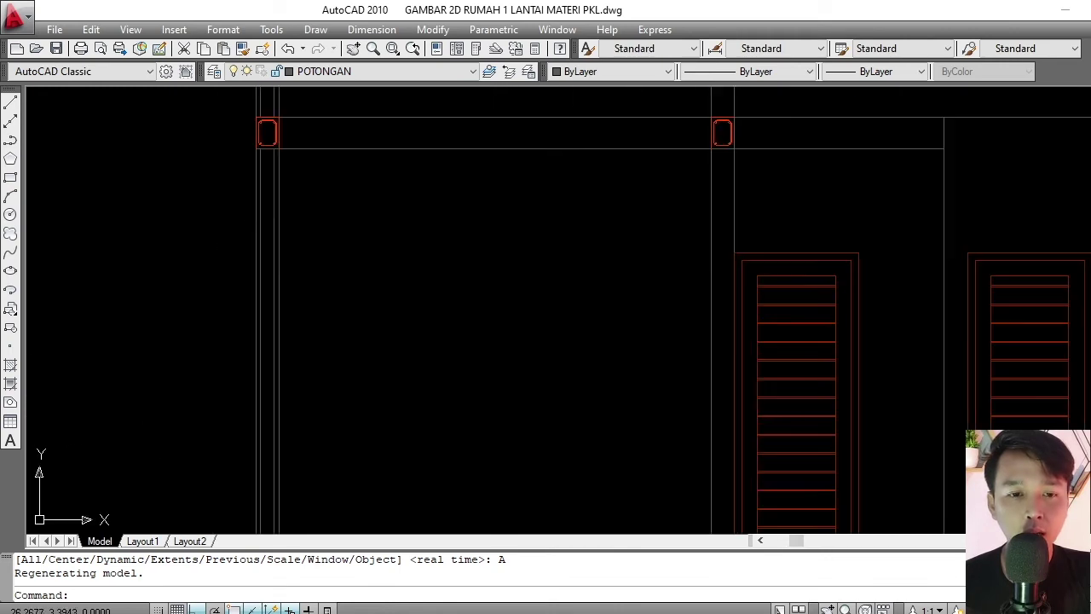
# Match the outer lines of the section's left wall to the blue wall line beside the floor plan's bedroom doors.
pyautogui.scroll(-3, 290, 272)
pyautogui.scroll(3, 267, 338)
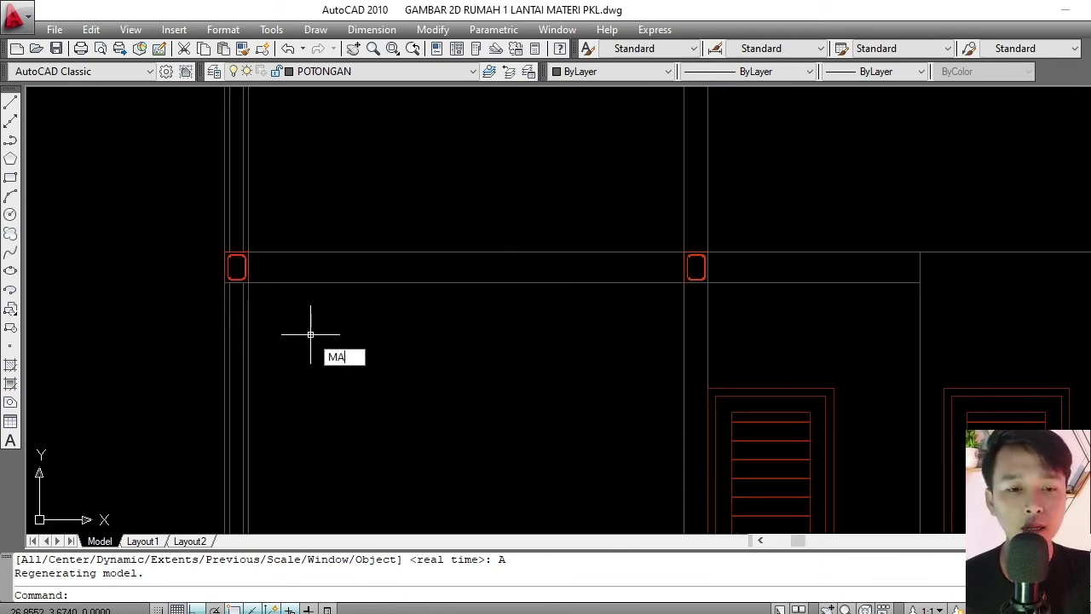
pyautogui.press('Return')
pyautogui.scroll(-3, 354, 379)
pyautogui.scroll(4, 341, 323)
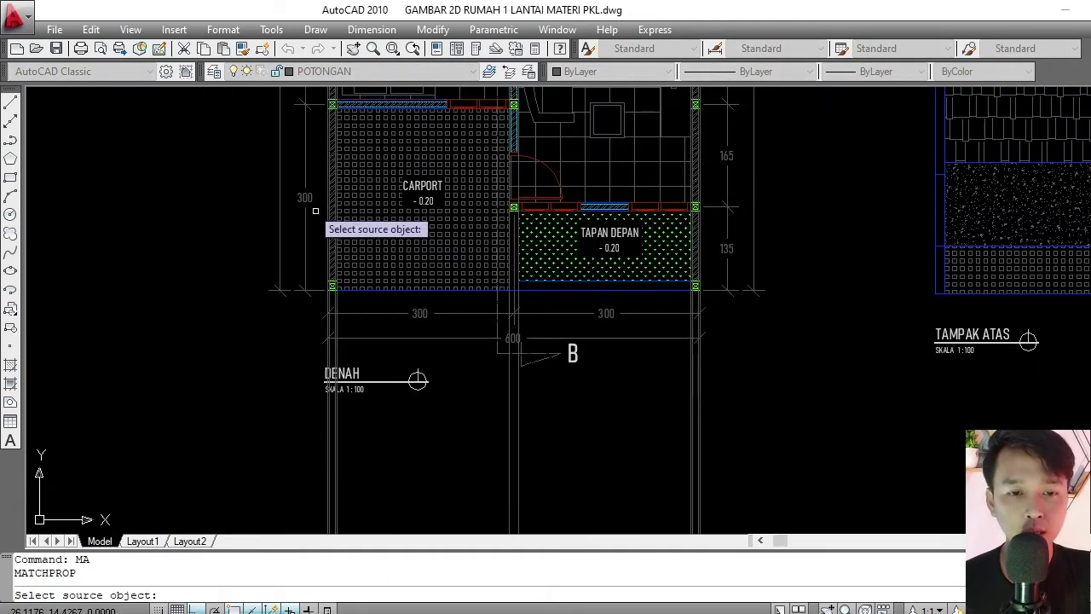
pyautogui.scroll(2, 326, 320)
pyautogui.scroll(6, 488, 238)
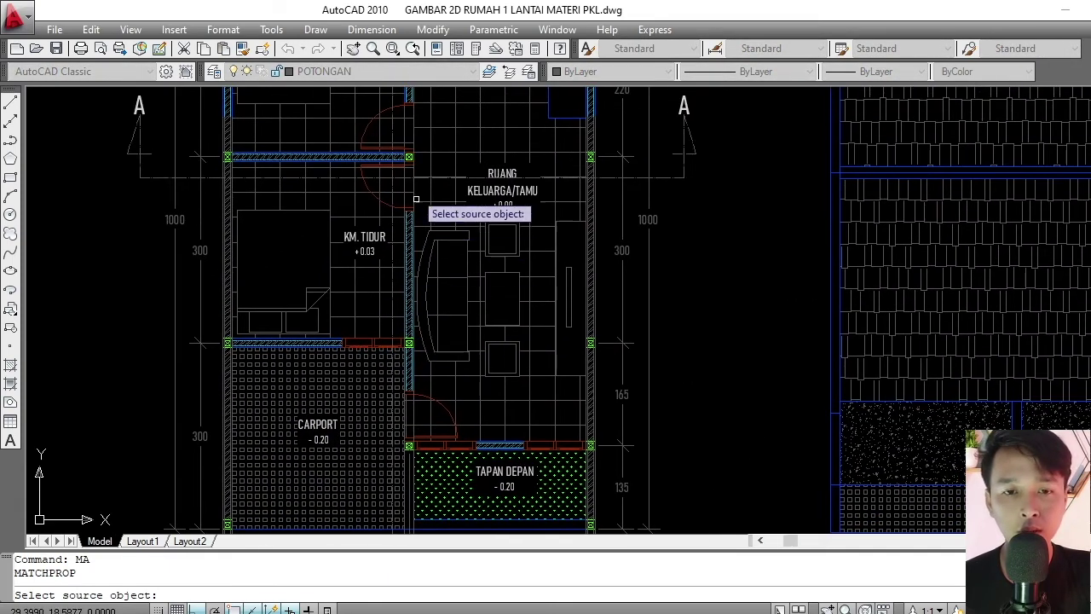
pyautogui.scroll(3, 346, 200)
pyautogui.click(394, 227)
pyautogui.scroll(-6, 422, 209)
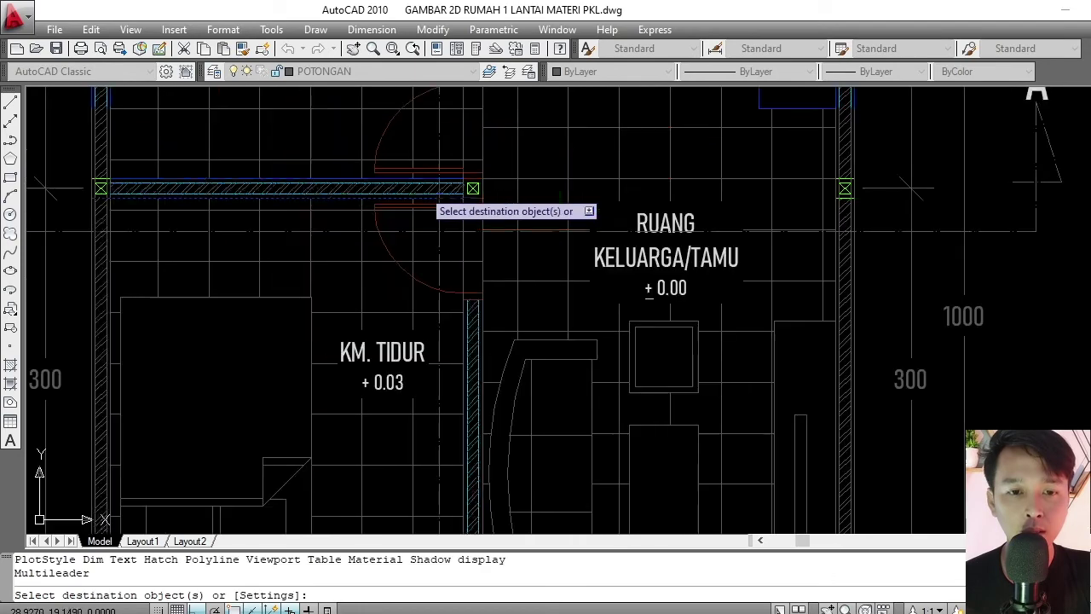
pyautogui.scroll(6, 375, 303)
pyautogui.scroll(2, 379, 298)
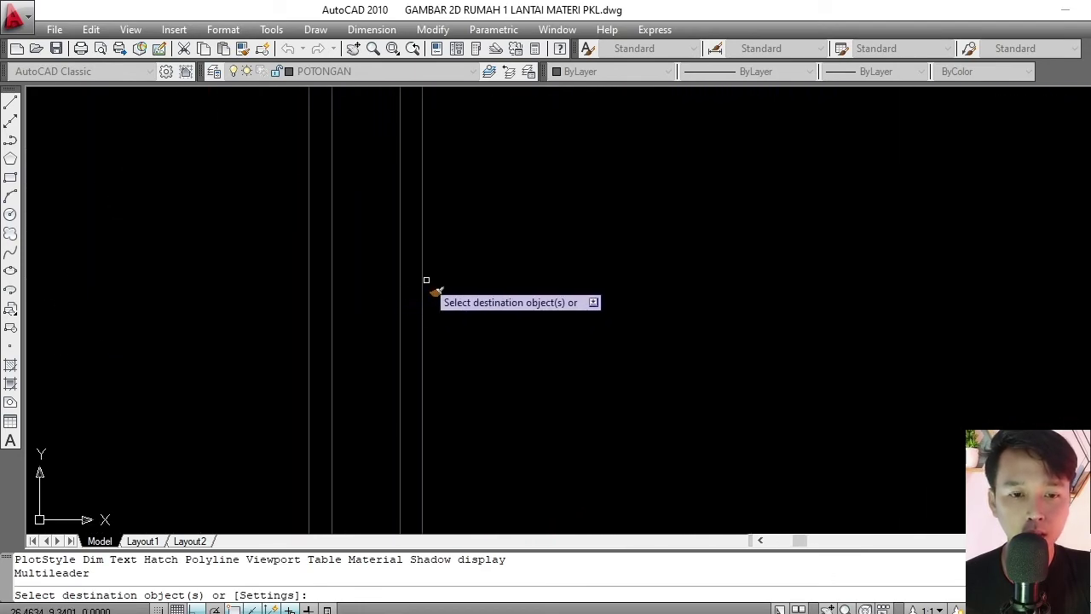
pyautogui.click(424, 278)
pyautogui.click(313, 291)
pyautogui.click(300, 302)
# Apply the same blue wall line properties to the outer projection lines of the section's right wall.
pyautogui.scroll(-5, 292, 269)
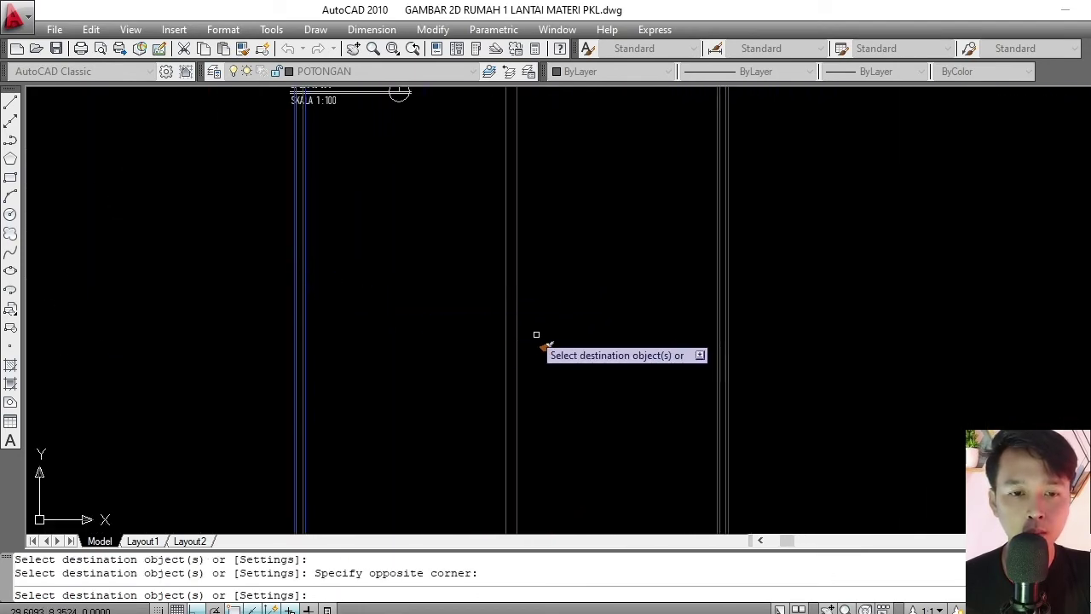
pyautogui.moveTo(718, 344); pyautogui.dragTo(595, 322, button='middle')
pyautogui.scroll(4, 599, 316)
pyautogui.click(652, 275)
pyautogui.click(626, 300)
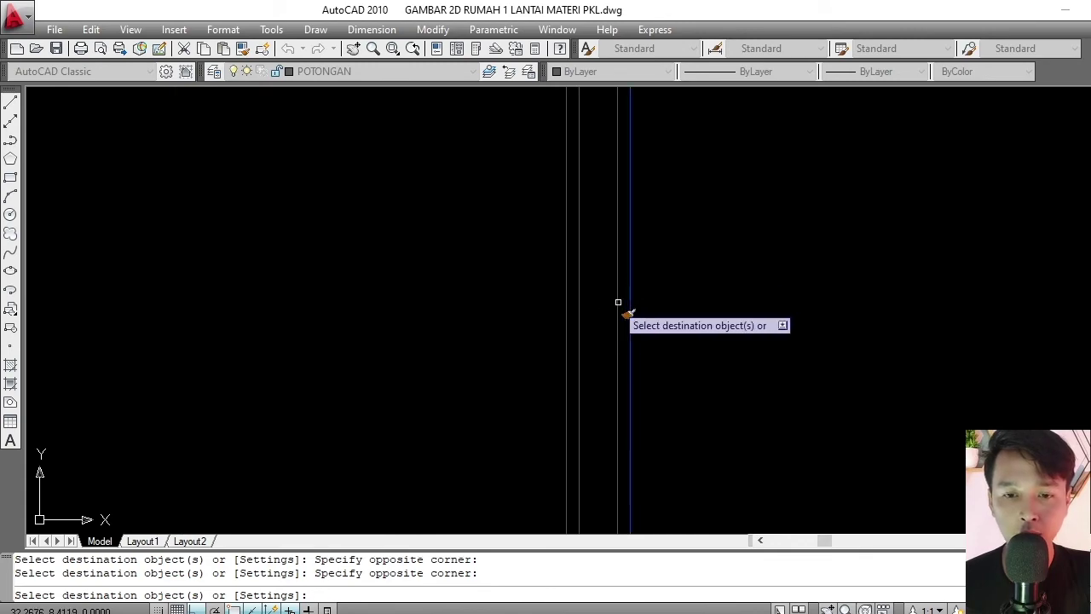
pyautogui.press('Return')
# Match the two inner lines of the section's left wall, above the beam, to the floor plan's inner wall line.
pyautogui.scroll(-5, 482, 332)
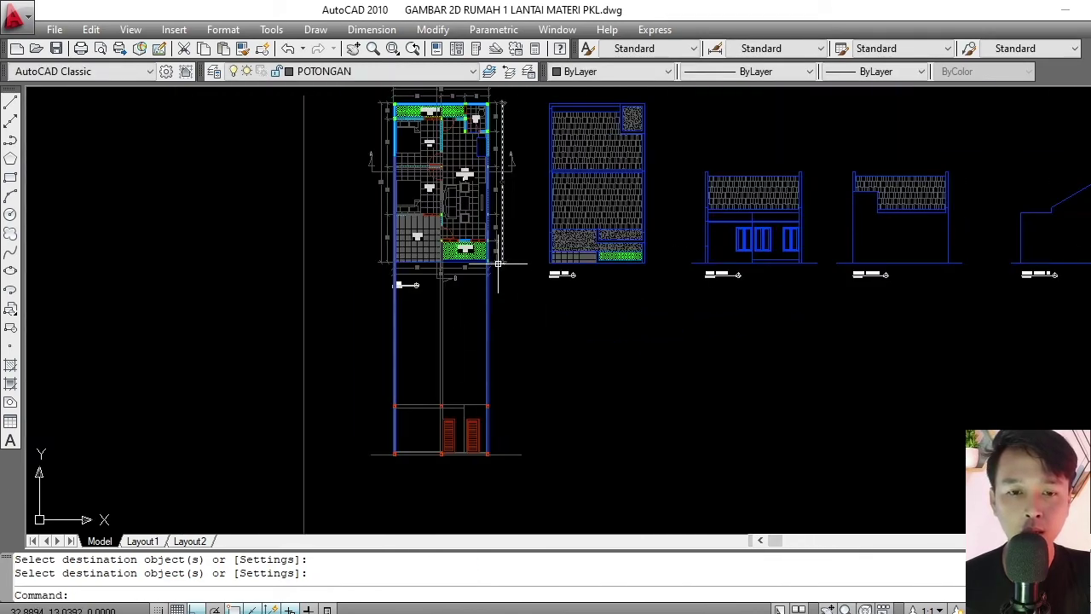
pyautogui.write('MA')
pyautogui.press('Return')
pyautogui.scroll(8, 491, 306)
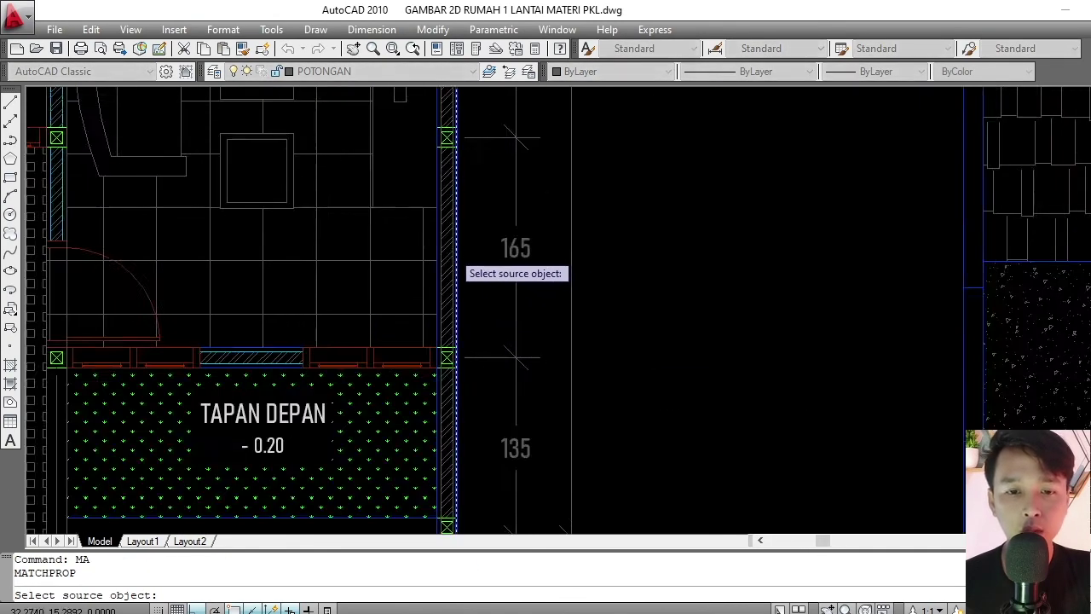
pyautogui.scroll(-6, 417, 260)
pyautogui.scroll(10, 421, 262)
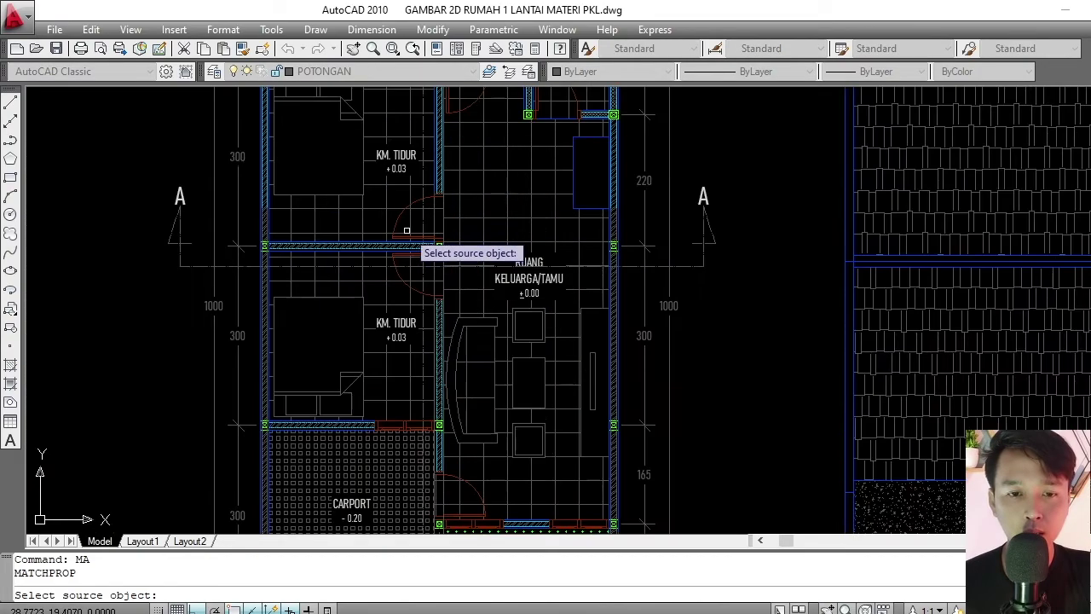
pyautogui.click(428, 237)
pyautogui.scroll(-5, 499, 226)
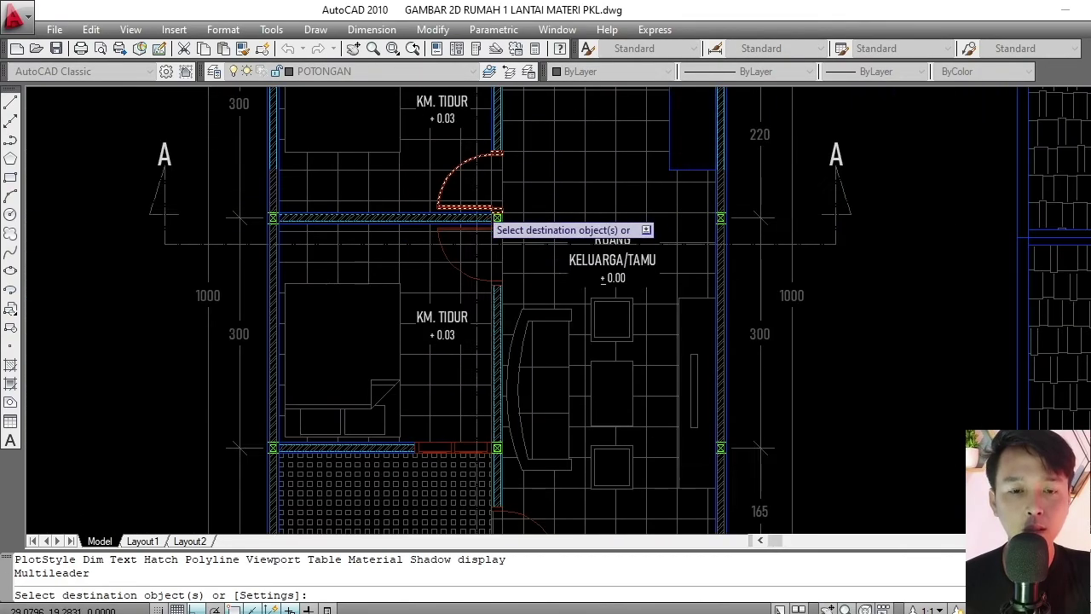
pyautogui.scroll(6, 395, 447)
pyautogui.moveTo(397, 447); pyautogui.dragTo(444, 231, button='middle')
pyautogui.scroll(7, 444, 305)
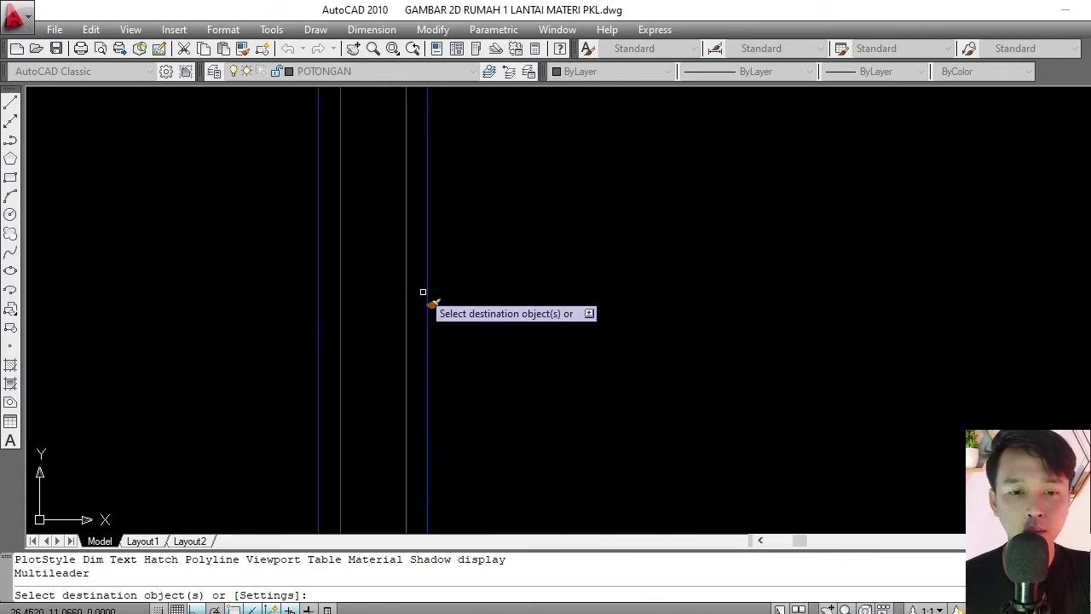
pyautogui.click(394, 301)
pyautogui.click(364, 295)
pyautogui.click(338, 304)
pyautogui.scroll(-8, 345, 290)
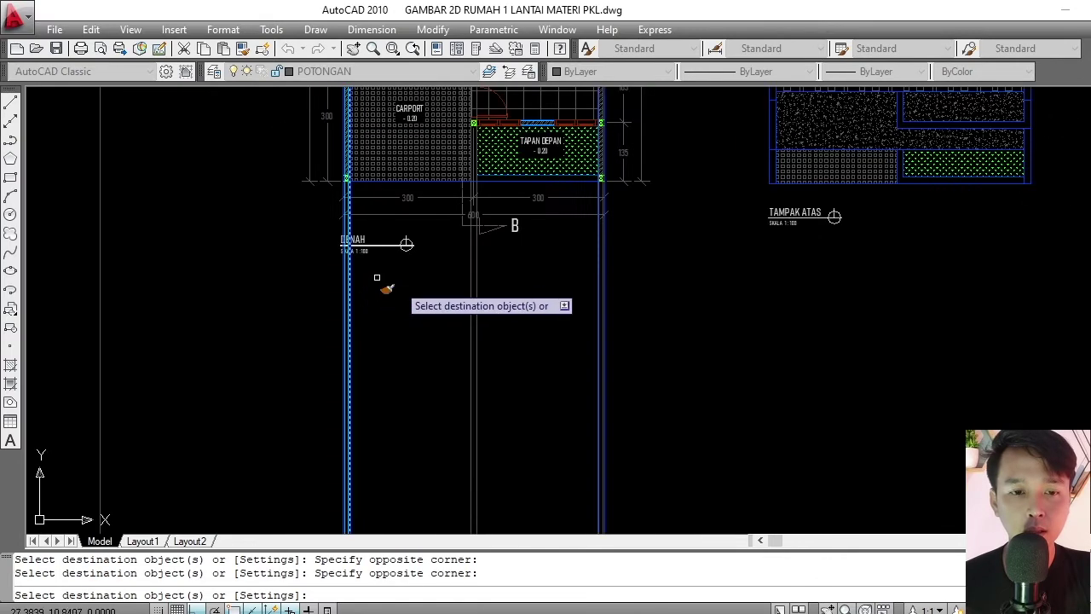
# Apply the inner wall line properties to the right wall's two inner lines above the beam.
pyautogui.scroll(2, 590, 309)
pyautogui.scroll(4, 604, 334)
pyautogui.click(695, 287)
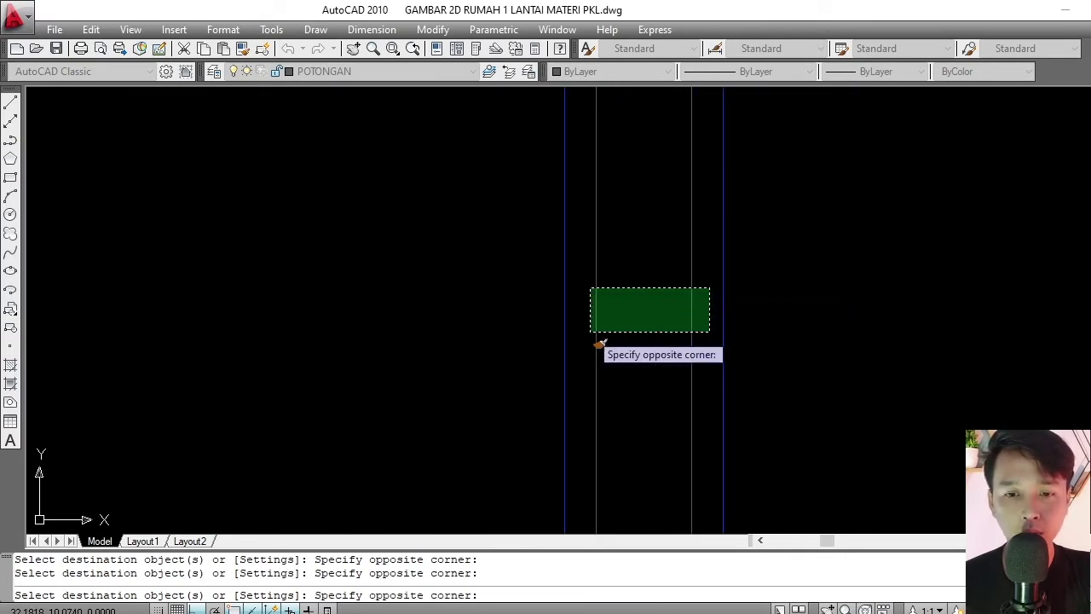
pyautogui.click(600, 339)
pyautogui.scroll(-4, 489, 281)
# Apply the inner wall line properties to the inner line segments below the beam in both outer walls and finish matching.
pyautogui.scroll(7, 512, 213)
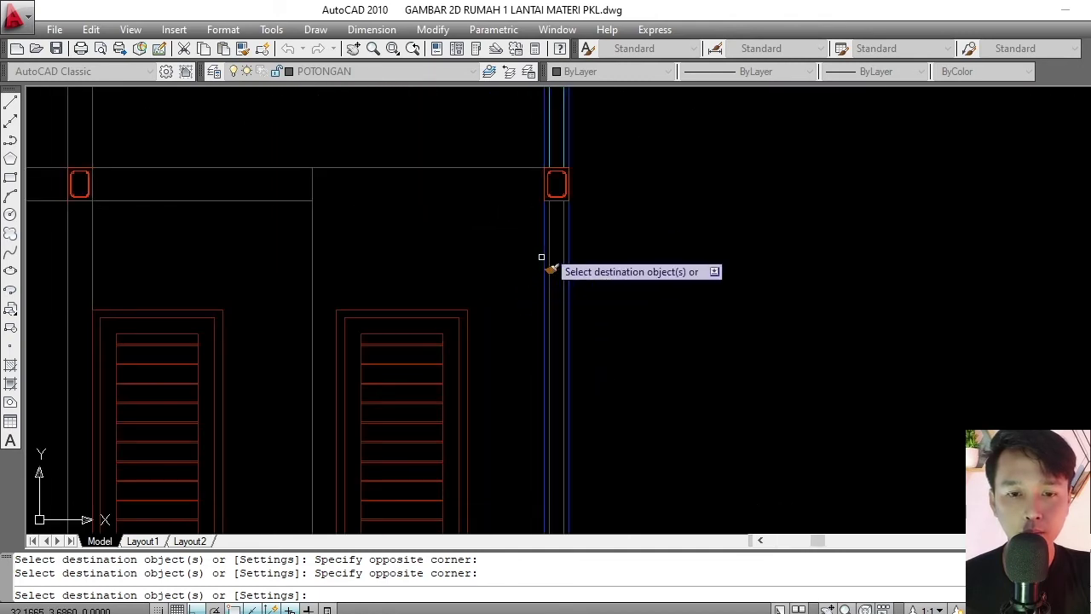
pyautogui.click(530, 247)
pyautogui.scroll(-4, 584, 280)
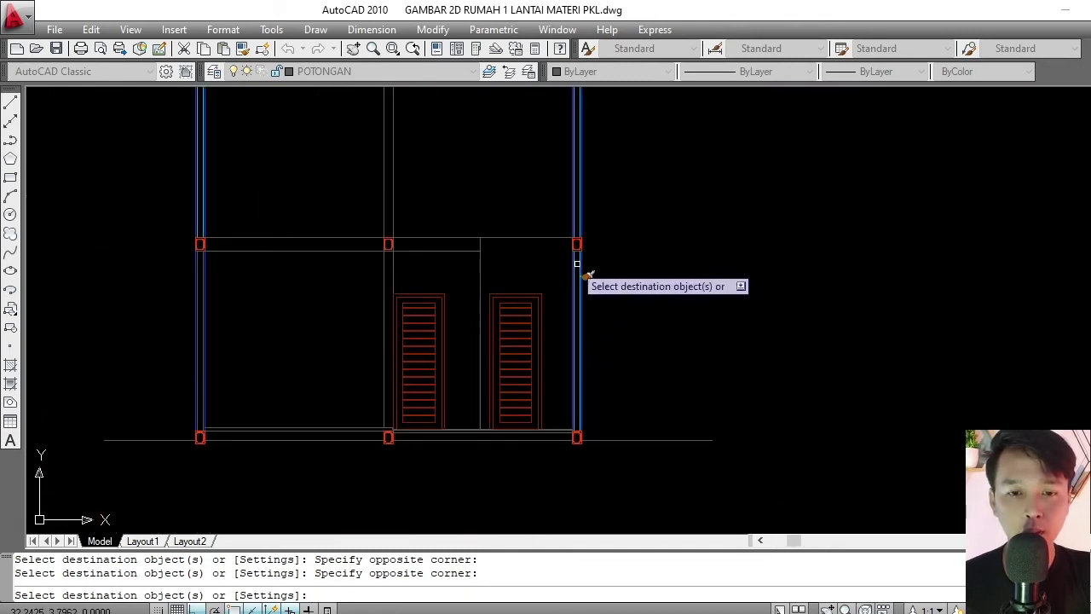
pyautogui.scroll(5, 232, 256)
pyautogui.click(275, 244)
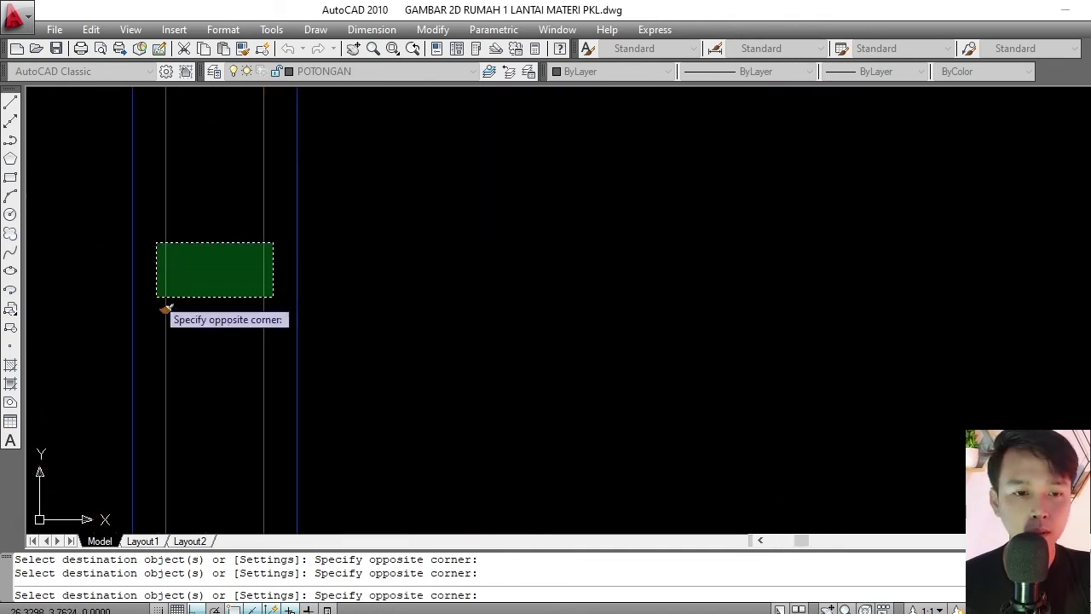
pyautogui.click(163, 307)
pyautogui.press('Return')
# Examine the section's outer wall lines and compare the section with the floor plan and the row of elevations.
pyautogui.scroll(-3, 337, 299)
pyautogui.moveTo(337, 299)
pyautogui.mouseDown(button='middle')
pyautogui.moveTo(307, 300)
pyautogui.moveTo(321, 256)
pyautogui.moveTo(314, 278)
pyautogui.moveTo(324, 268)
pyautogui.mouseUp(button='middle')
pyautogui.scroll(3, 299, 323)
pyautogui.scroll(-2, 327, 240)
pyautogui.scroll(3, 293, 249)
pyautogui.scroll(-6, 324, 268)
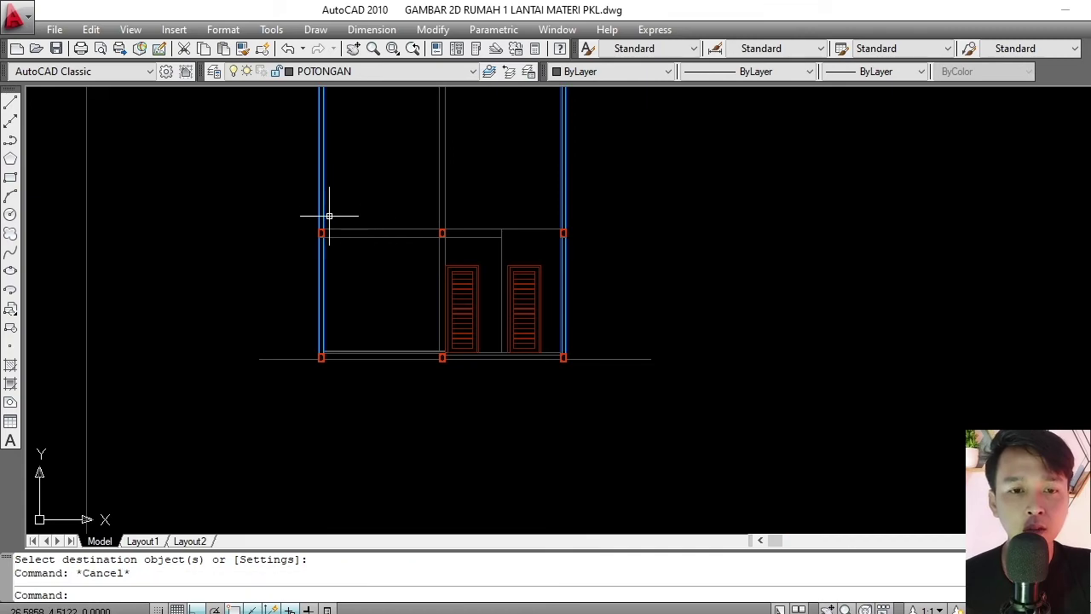
pyautogui.scroll(-4, 328, 216)
pyautogui.moveTo(329, 215); pyautogui.dragTo(330, 299, button='middle')
pyautogui.scroll(3, 330, 299)
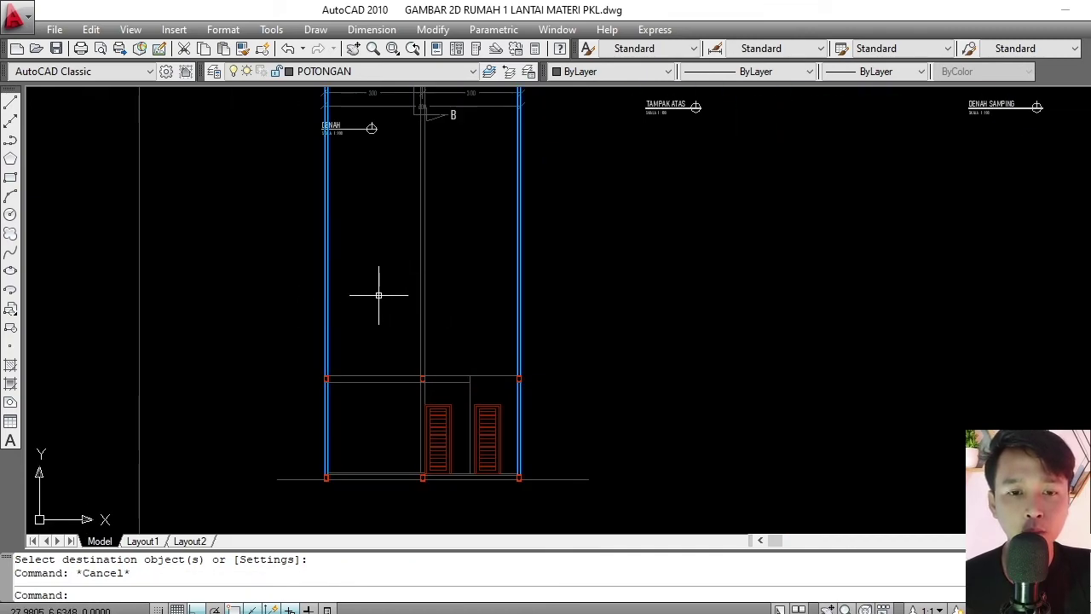
pyautogui.scroll(-2, 375, 315)
pyautogui.scroll(-2, 352, 210)
pyautogui.moveTo(458, 214); pyautogui.dragTo(390, 256, button='middle')
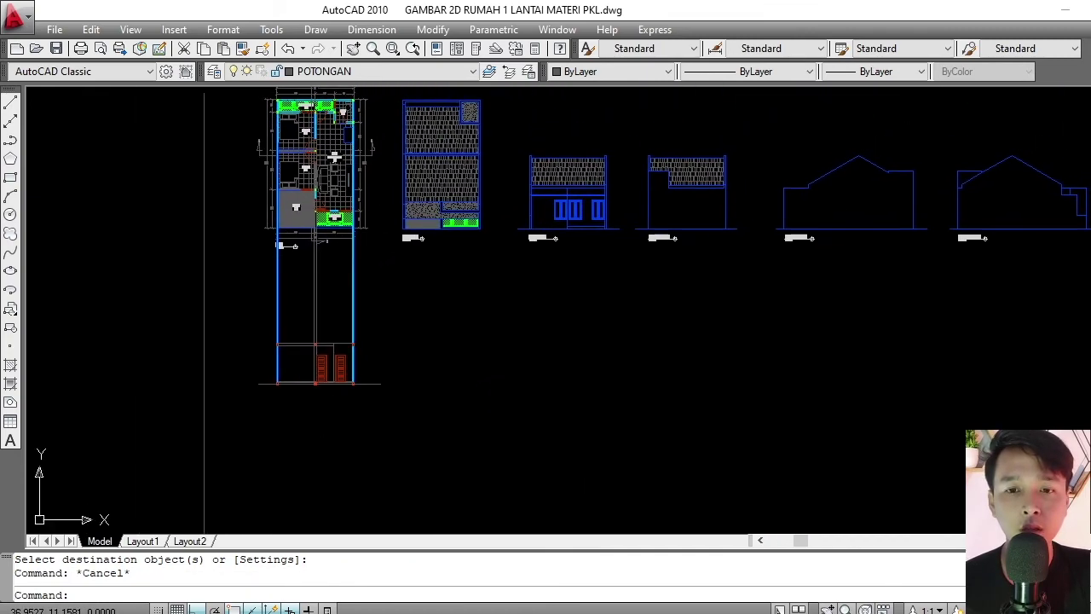
pyautogui.scroll(2, 562, 188)
pyautogui.click(485, 136)
pyautogui.press('Escape')
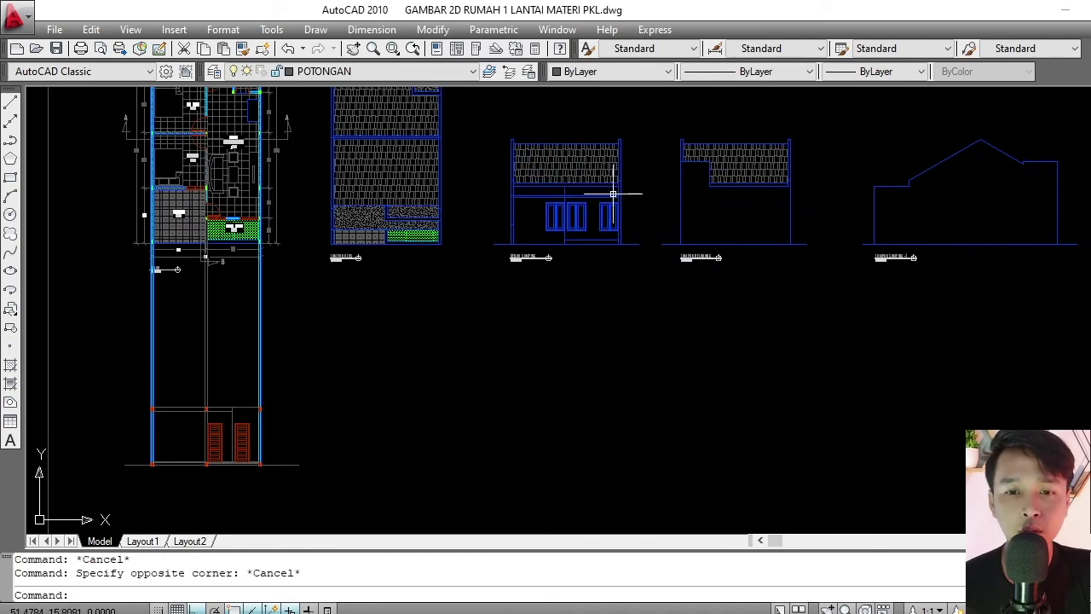
# Copy the elevation above the DENAH SAMPING title by its ground line's right end to the left end of the section's ground line, with Ortho off.
pyautogui.scroll(2, 620, 179)
pyautogui.click(410, 103)
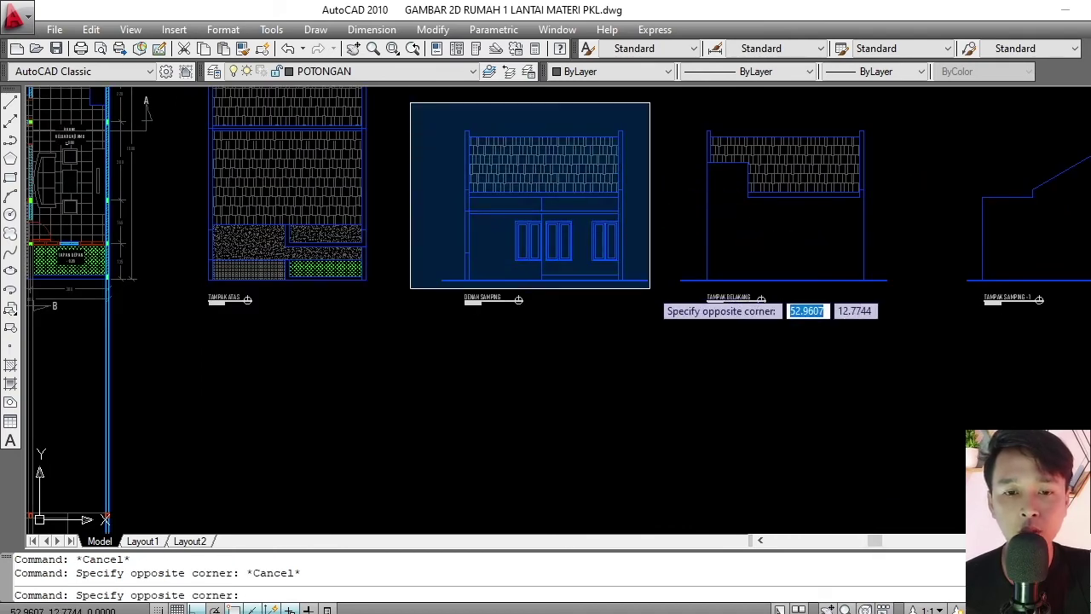
pyautogui.click(655, 290)
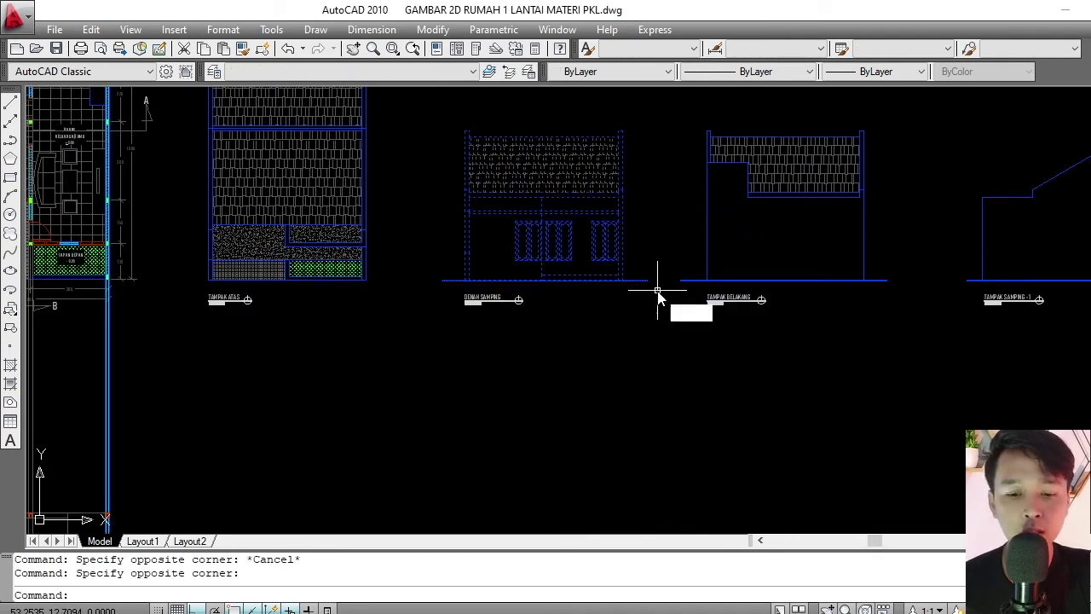
pyautogui.write('CO')
pyautogui.press('Return')
pyautogui.click(646, 286)
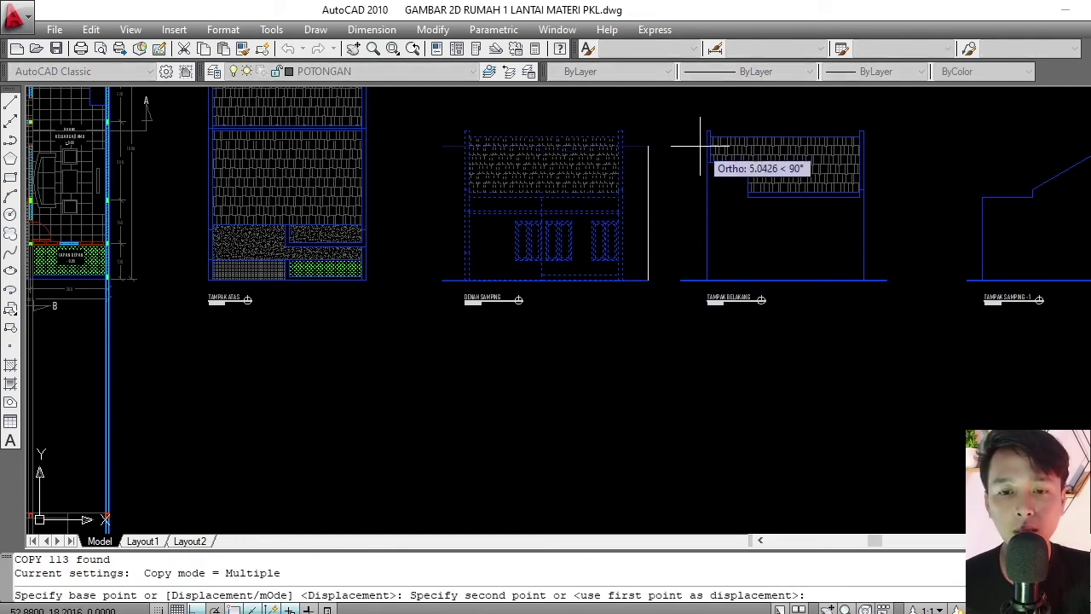
pyautogui.scroll(-4, 702, 154)
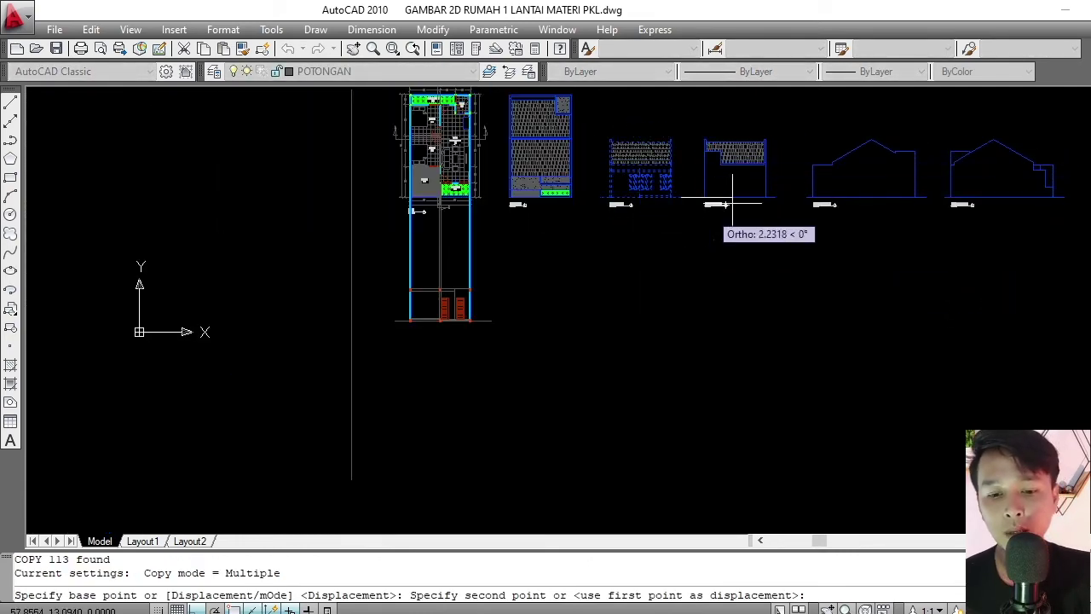
pyautogui.scroll(-4, 682, 223)
pyautogui.scroll(8, 464, 384)
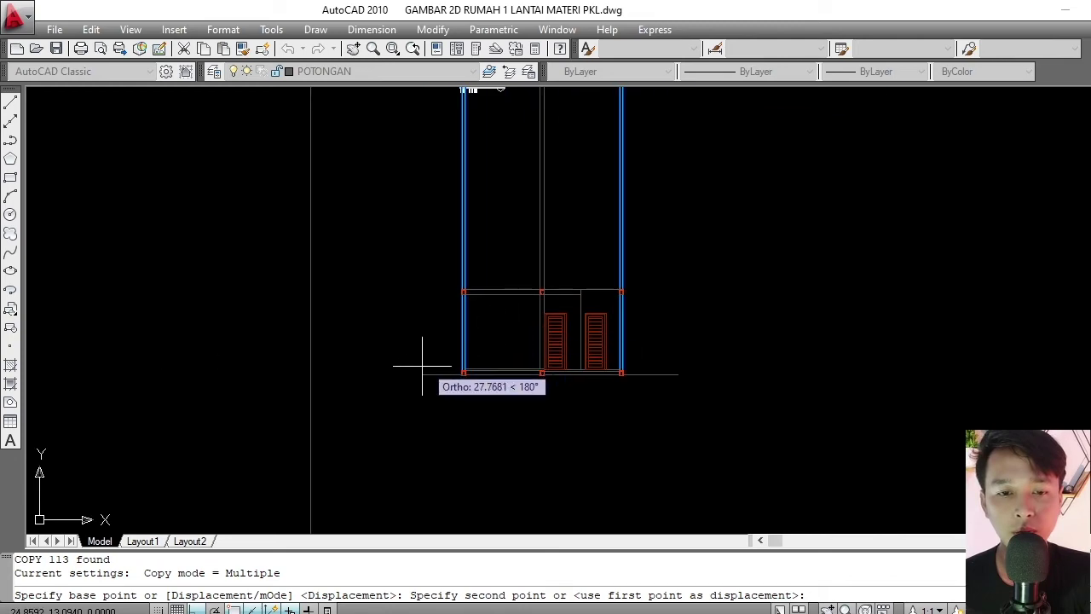
pyautogui.press('F8')
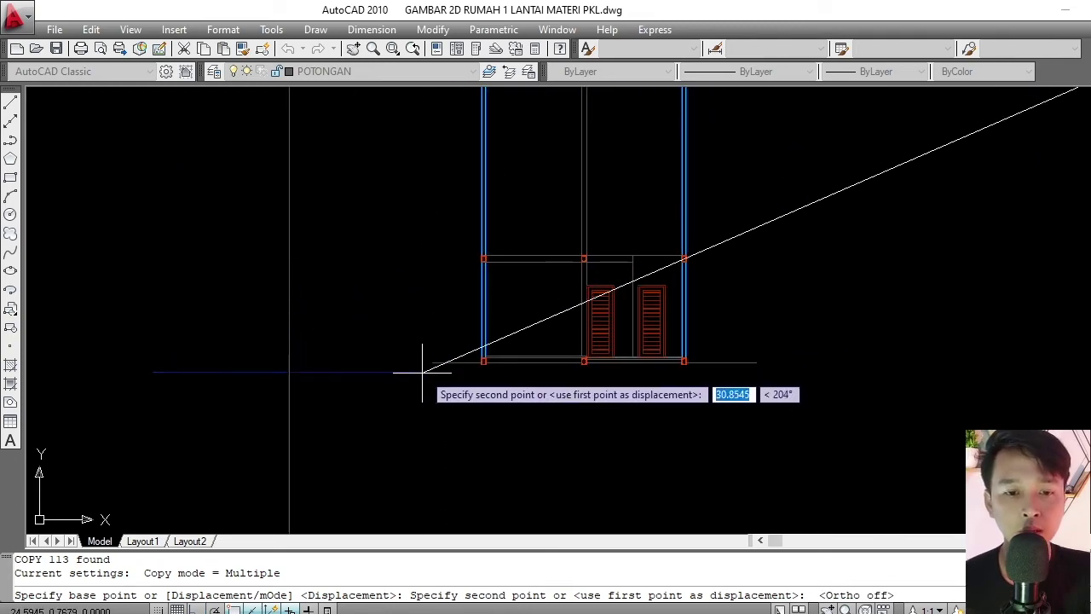
pyautogui.scroll(3, 434, 367)
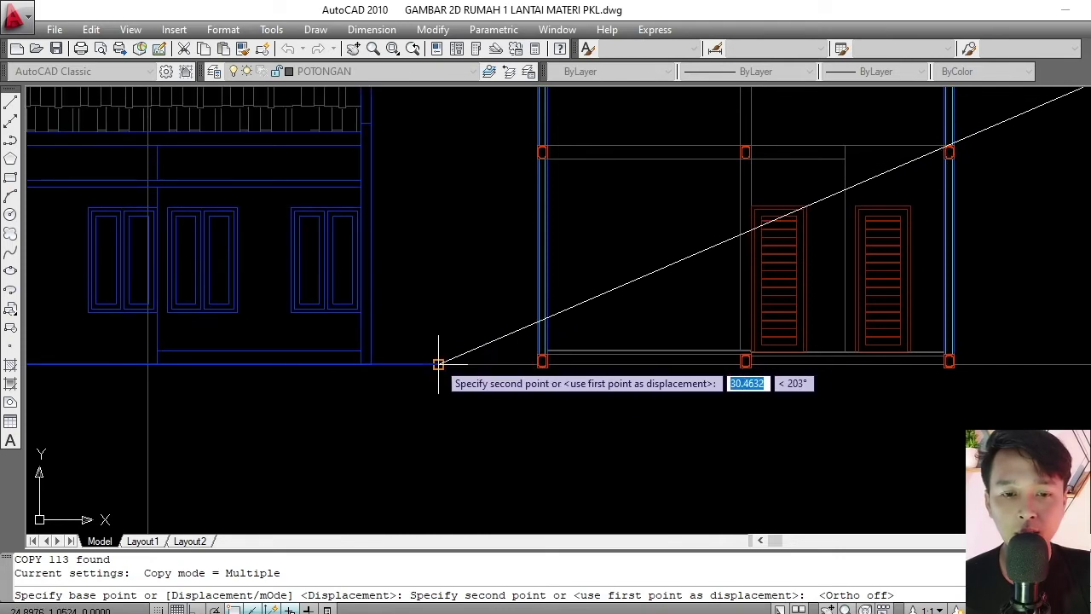
pyautogui.click(438, 364)
pyautogui.press('Return')
pyautogui.scroll(-5, 432, 298)
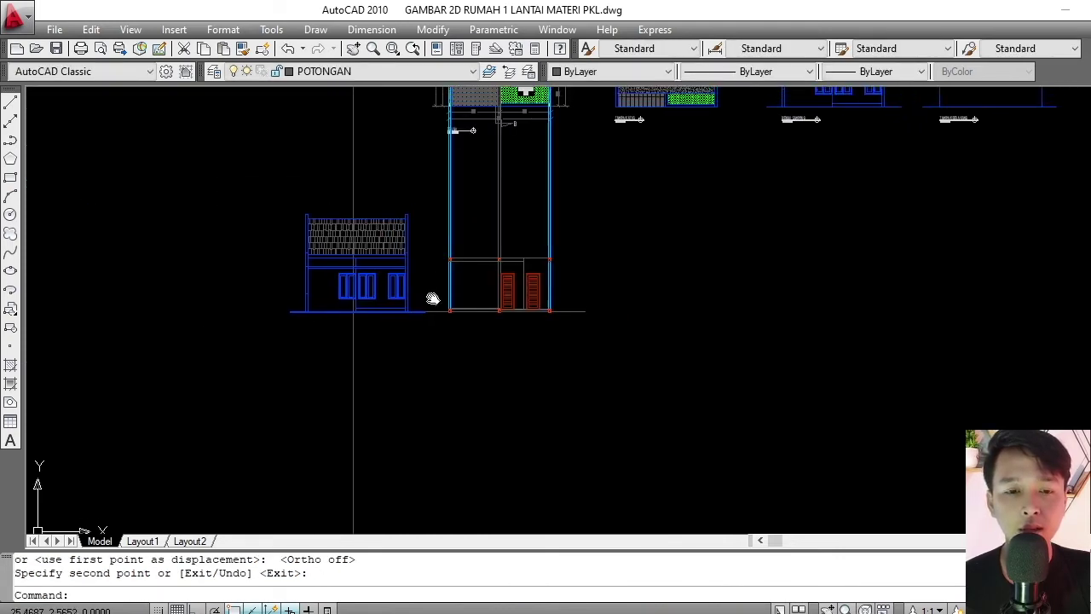
# Draw a horizontal polyline from the copied elevation's upper right wall corner across and past the section's walls, with Ortho on.
pyautogui.scroll(5, 432, 298)
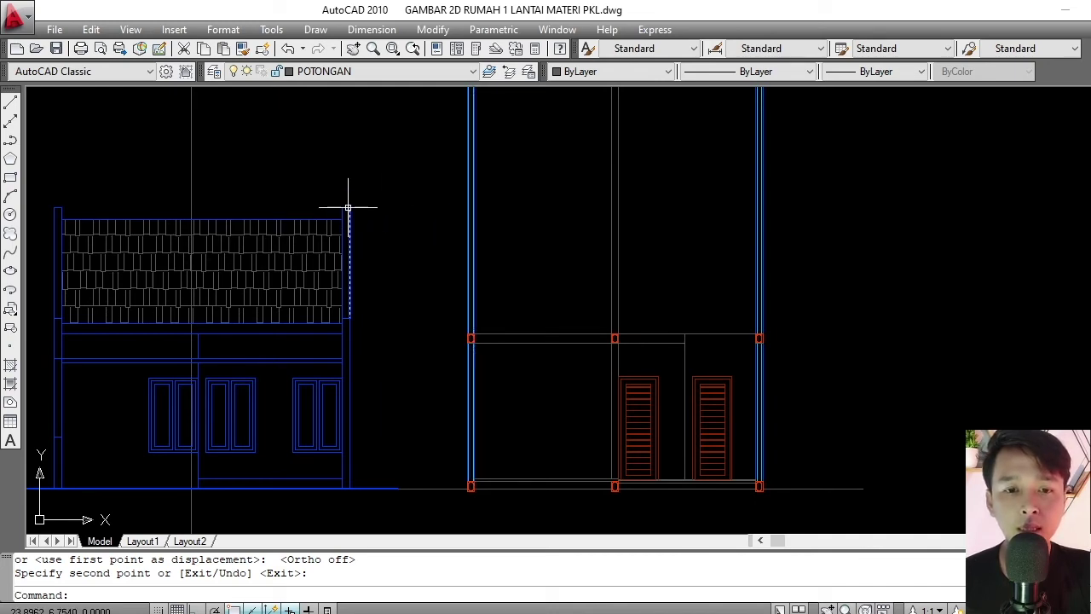
pyautogui.moveTo(448, 212); pyautogui.dragTo(443, 203, button='middle')
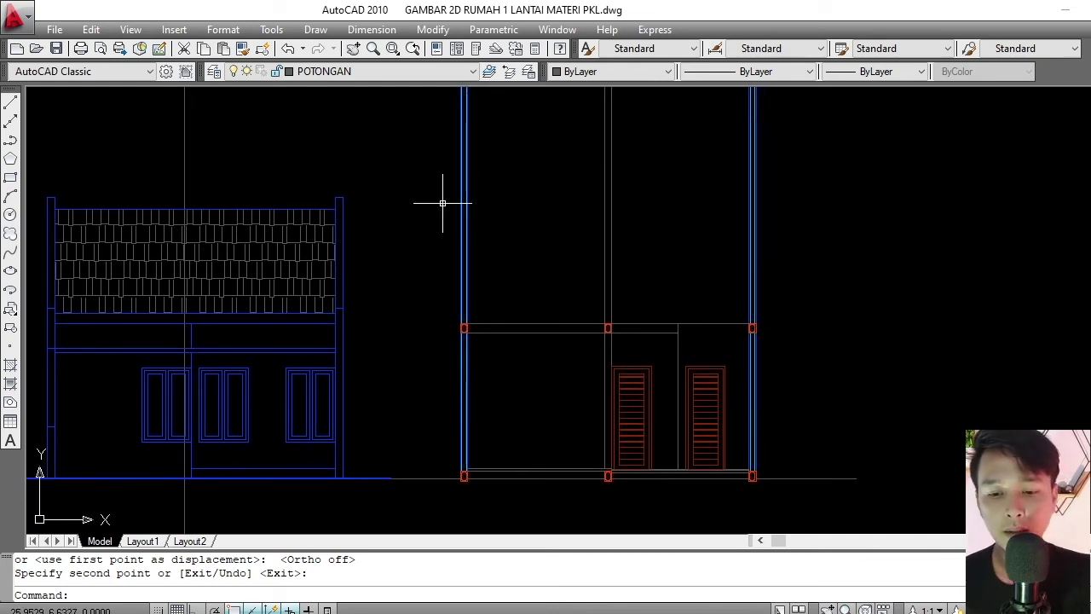
pyautogui.press('Return')
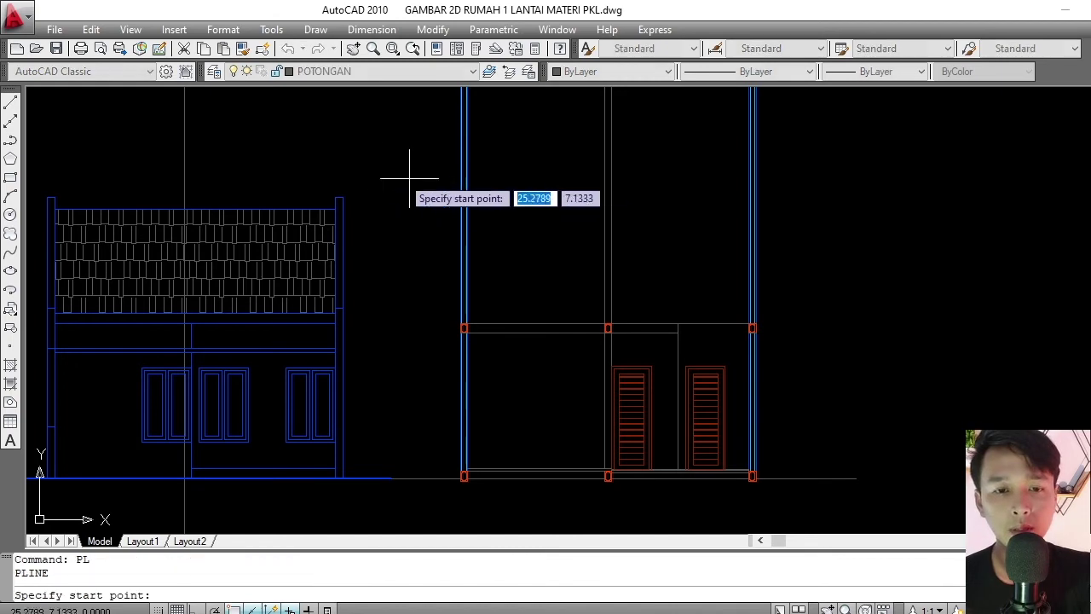
pyautogui.click(343, 198)
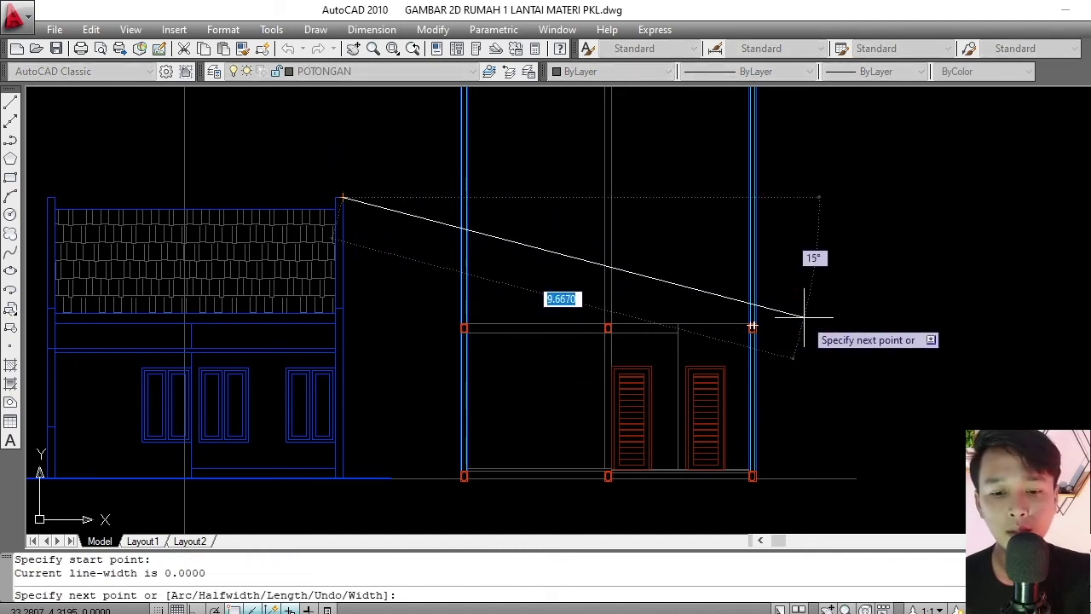
pyautogui.press('F8')
pyautogui.click(858, 233)
pyautogui.press('Return')
pyautogui.moveTo(645, 227); pyautogui.dragTo(645, 237, button='middle')
# Trim off all section wall lines above the horizontal polyline projected from the elevation, using that polyline as the cutting edge.
pyautogui.scroll(8, 656, 292)
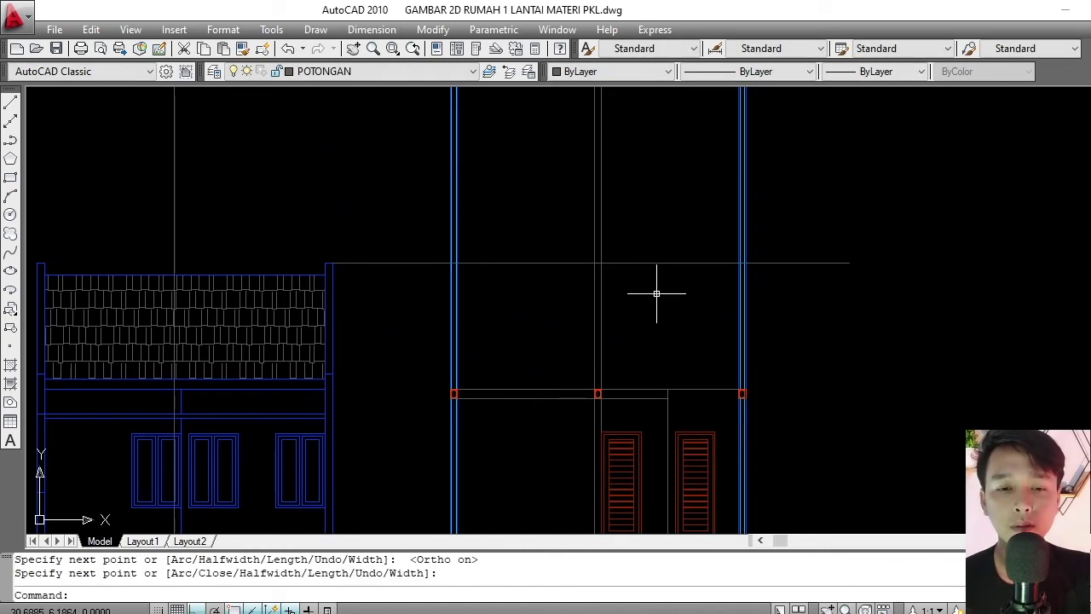
pyautogui.moveTo(753, 210)
pyautogui.mouseDown()
pyautogui.moveTo(784, 217)
pyautogui.moveTo(650, 265)
pyautogui.mouseUp()
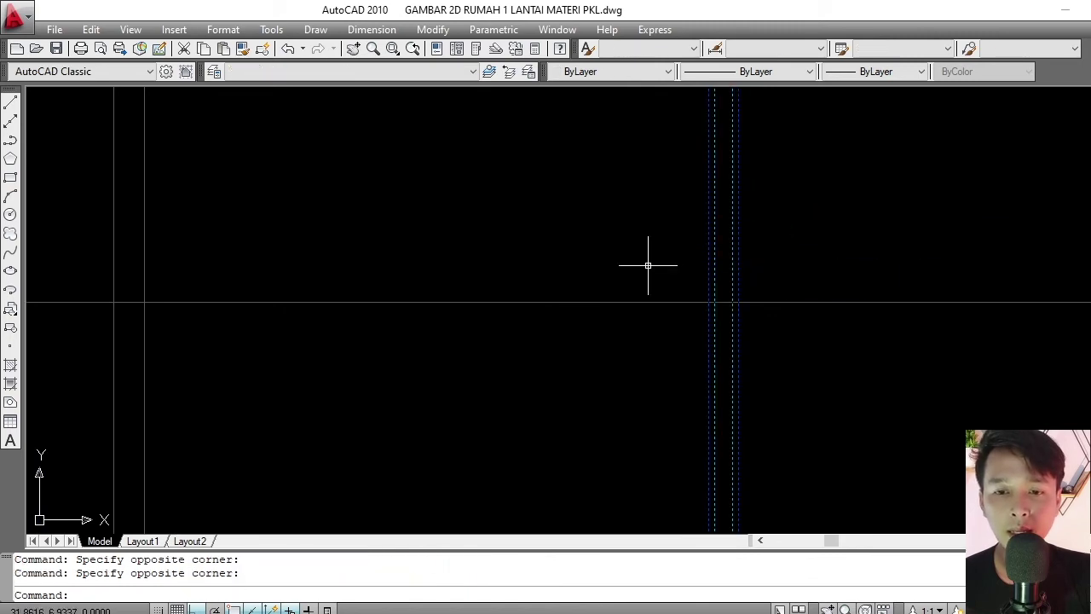
pyautogui.press('Escape')
pyautogui.scroll(-3, 723, 300)
pyautogui.scroll(-4, 630, 288)
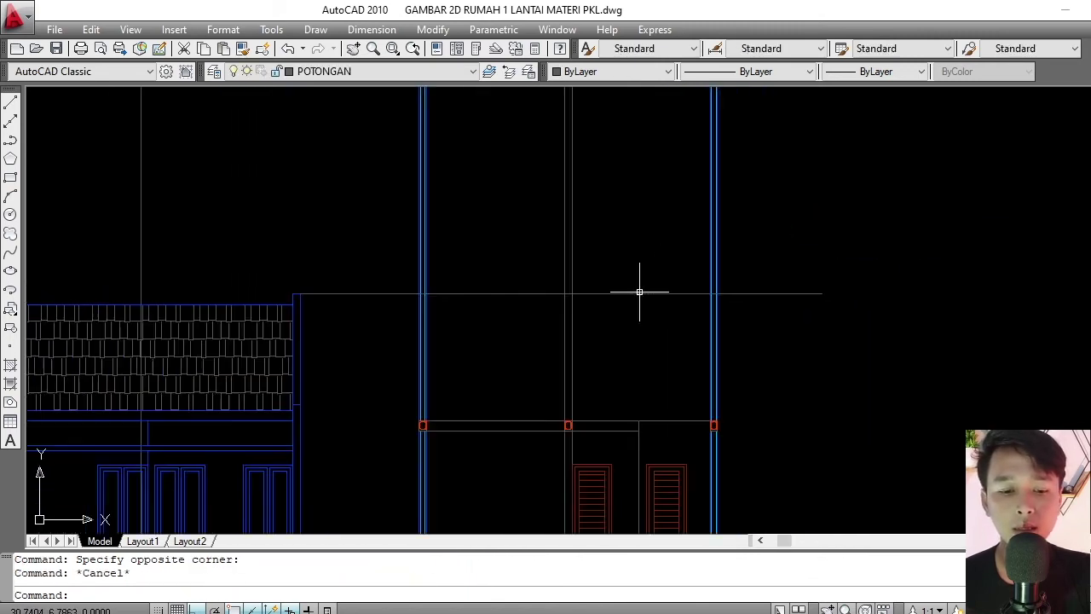
pyautogui.write('tr')
pyautogui.press('Return')
pyautogui.click(627, 293)
pyautogui.scroll(2, 636, 303)
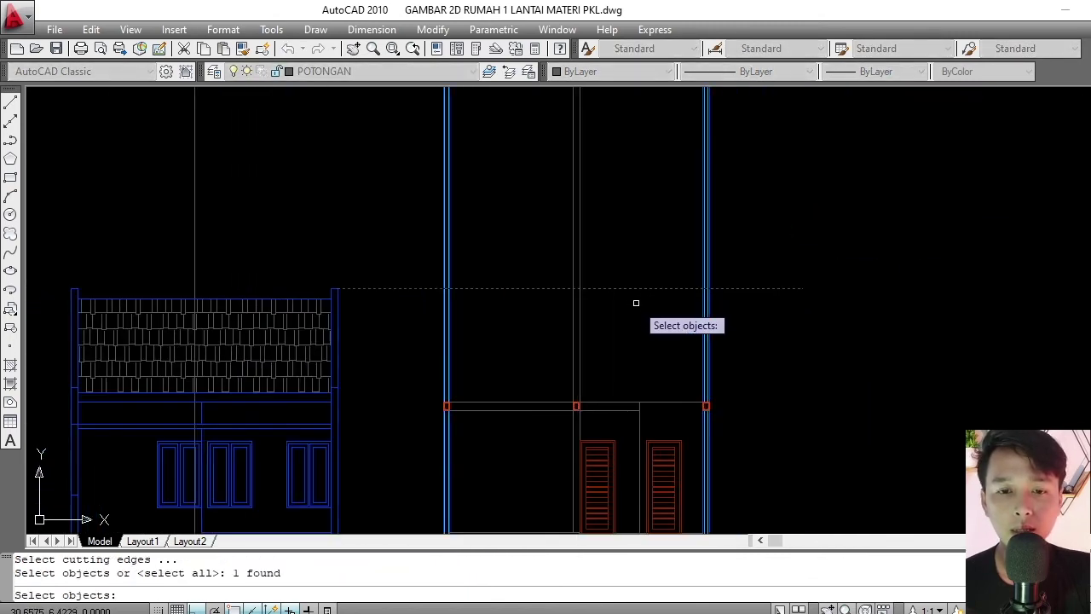
pyautogui.press('Return')
pyautogui.click(791, 191)
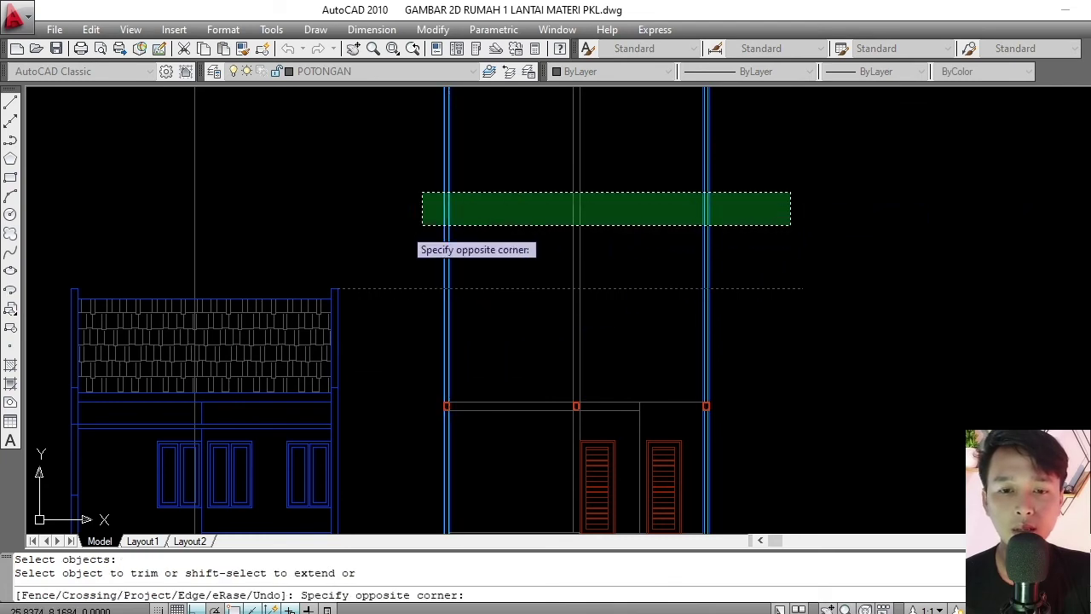
pyautogui.click(421, 228)
pyautogui.press('Return')
# Trim the horizontal polyline's overhangs so it ends at the outer faces of the section's two outer walls.
pyautogui.scroll(6, 450, 295)
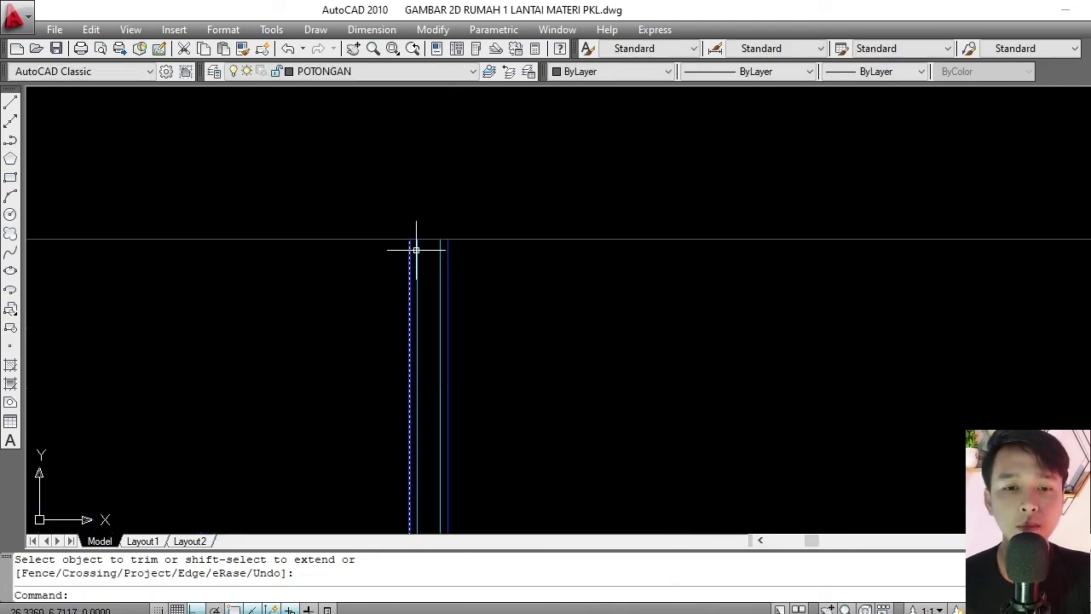
pyautogui.scroll(-6, 426, 250)
pyautogui.scroll(2, 443, 231)
pyautogui.scroll(4, 386, 174)
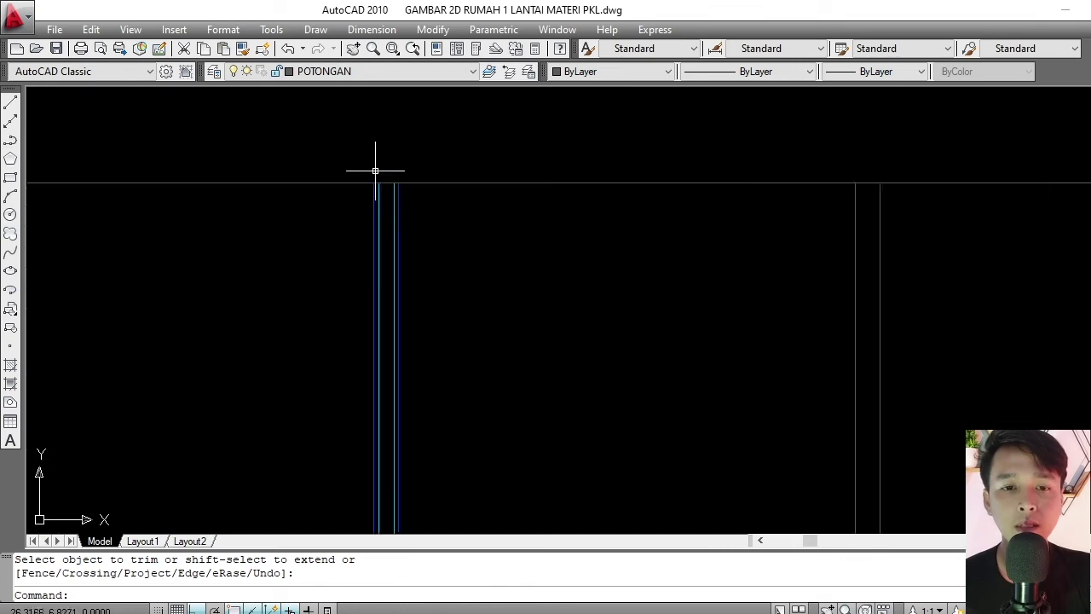
pyautogui.scroll(-2, 430, 218)
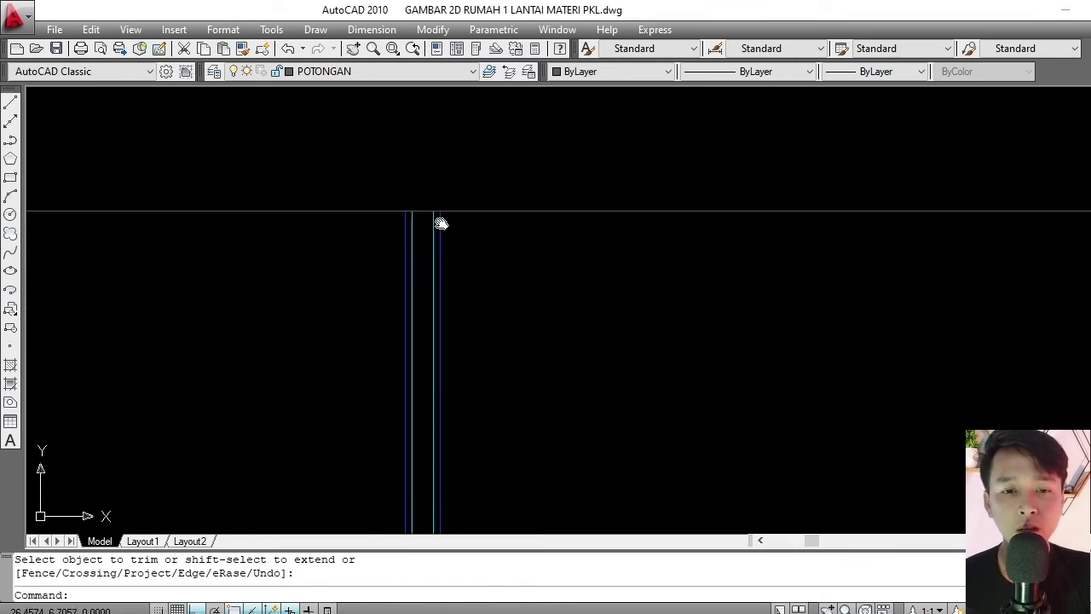
pyautogui.scroll(1, 438, 215)
pyautogui.scroll(-4, 438, 208)
pyautogui.scroll(3, 463, 231)
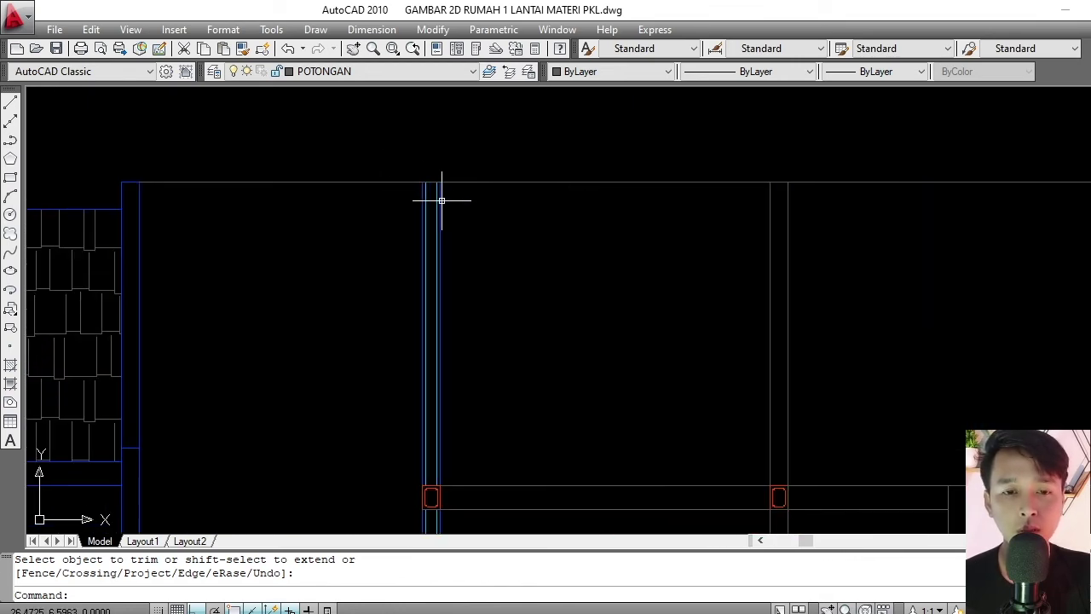
pyautogui.write('r')
pyautogui.press('Return')
pyautogui.press('Return')
pyautogui.click(395, 195)
pyautogui.click(360, 227)
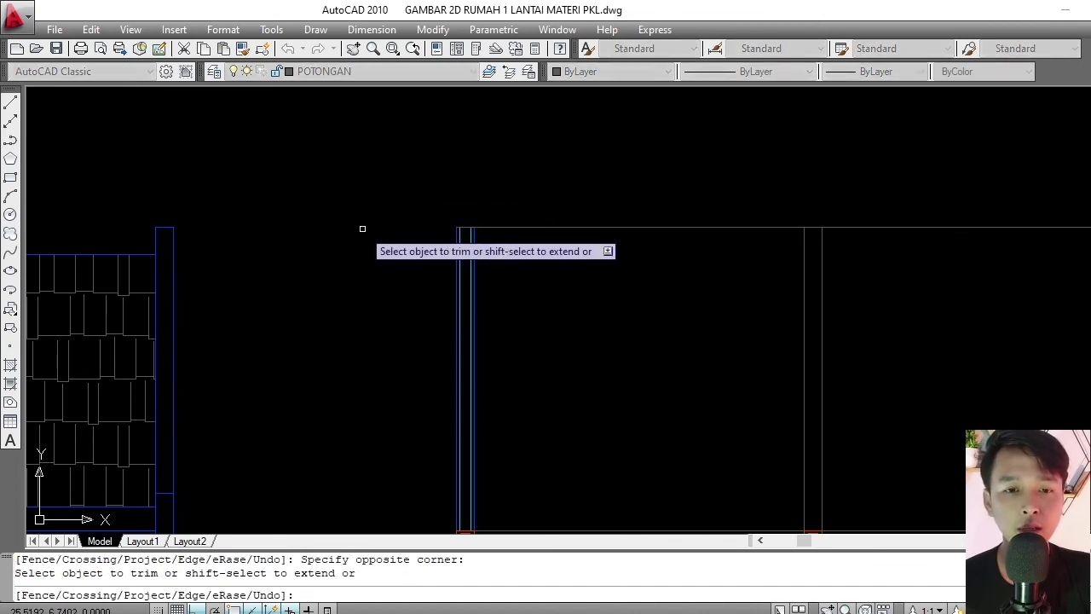
pyautogui.scroll(-3, 360, 226)
pyautogui.press('Return')
# Hatch the left outer wall's core above and below the beam with the ANSI31 pattern at angle 0 and scale 1.
pyautogui.scroll(3, 514, 234)
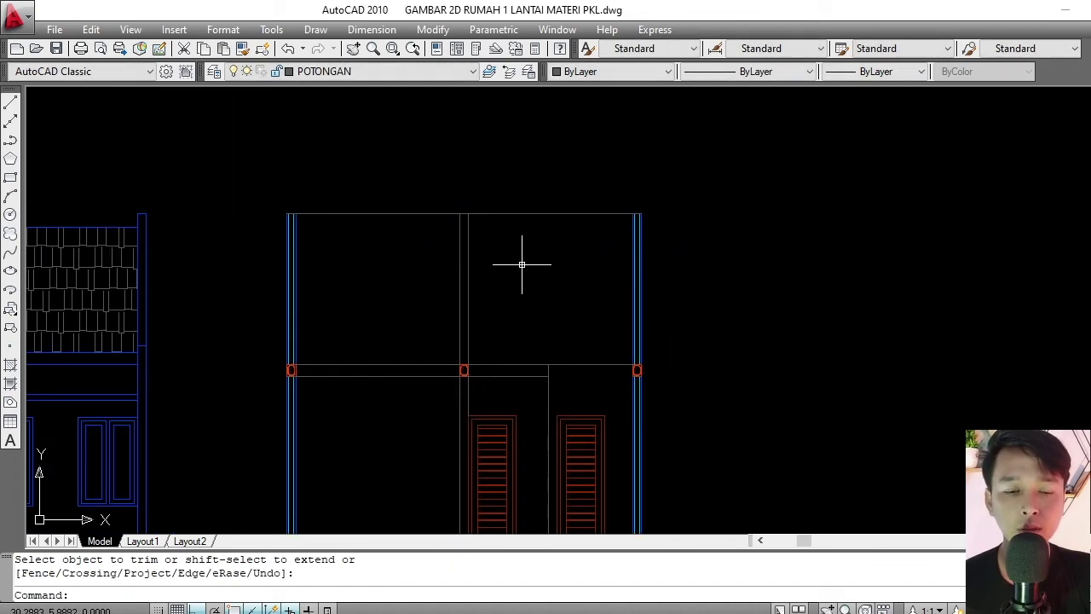
pyautogui.moveTo(443, 244)
pyautogui.mouseDown(button='middle')
pyautogui.moveTo(357, 311)
pyautogui.moveTo(348, 292)
pyautogui.mouseUp(button='middle')
pyautogui.scroll(3, 357, 311)
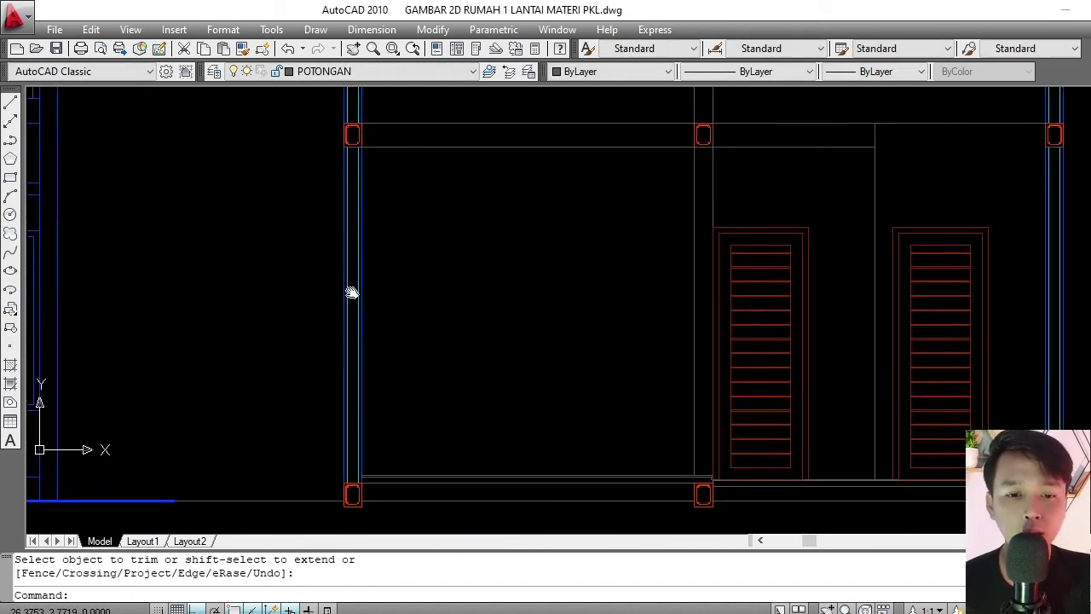
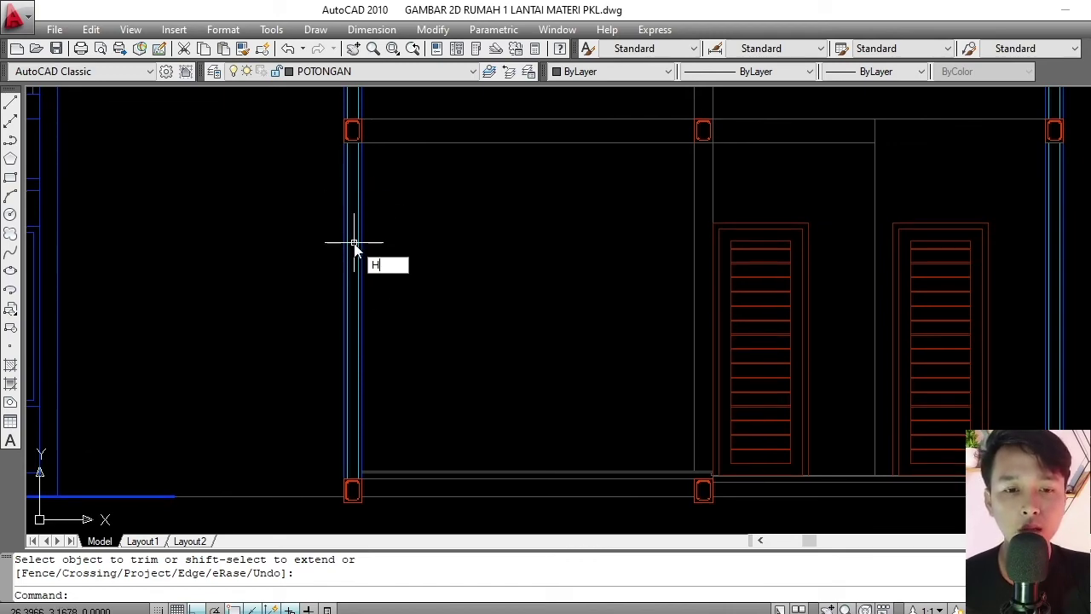
pyautogui.write('H')
pyautogui.press('Return')
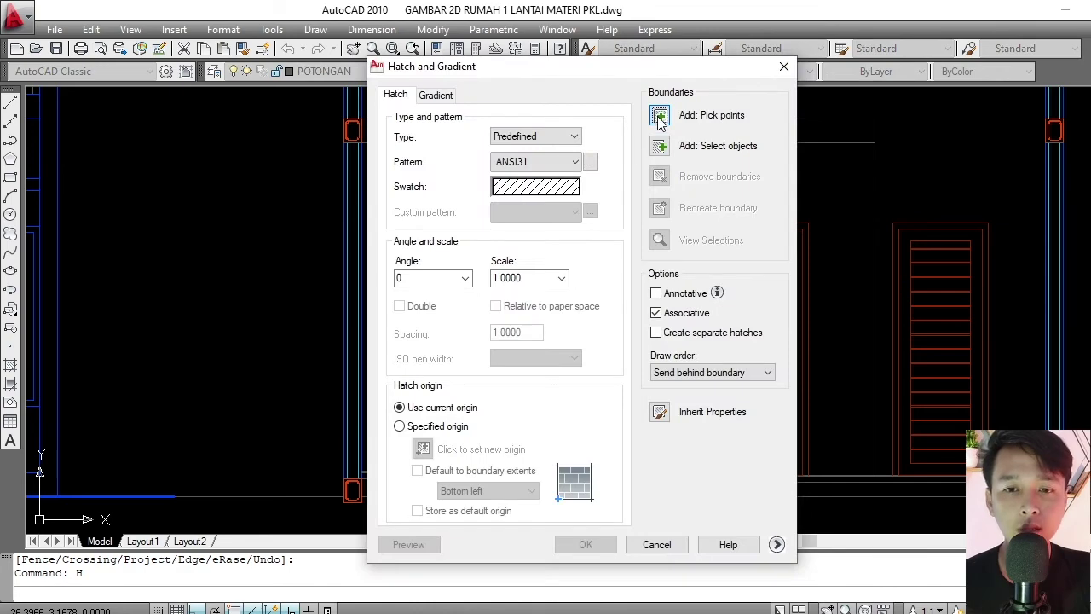
pyautogui.click(661, 119)
pyautogui.click(355, 176)
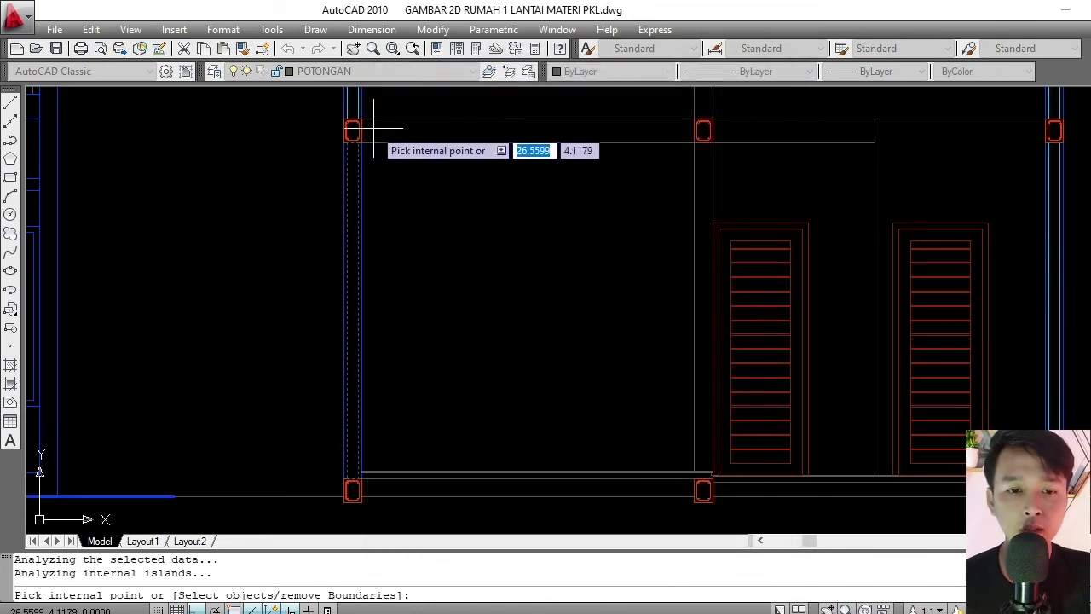
pyautogui.moveTo(352, 127); pyautogui.dragTo(389, 364, button='middle')
pyautogui.scroll(-2, 390, 340)
pyautogui.scroll(3, 373, 241)
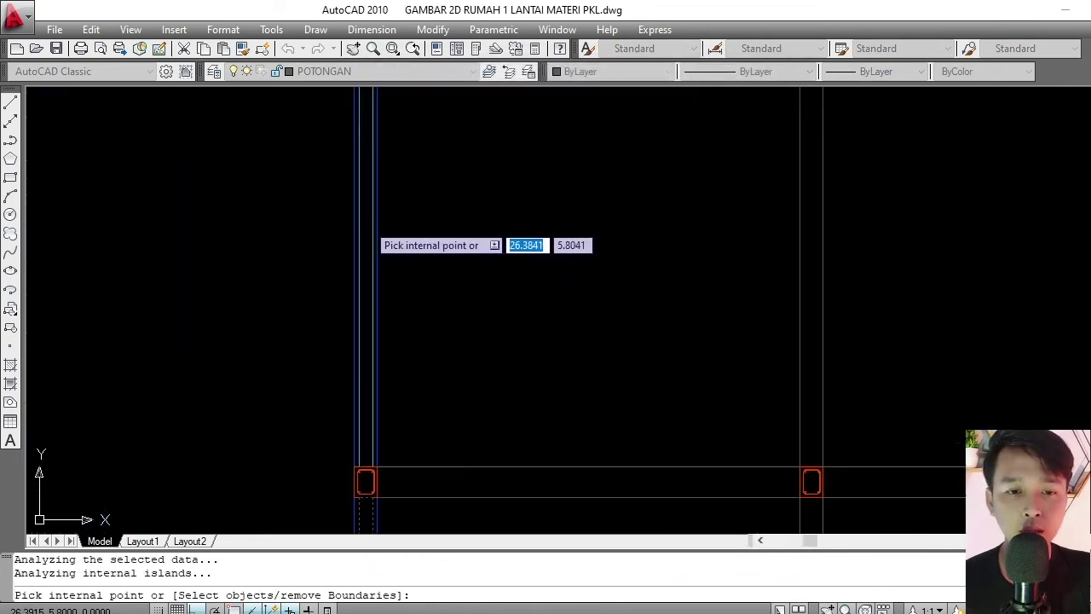
pyautogui.scroll(-2, 365, 226)
pyautogui.moveTo(367, 239); pyautogui.dragTo(419, 158, button='middle')
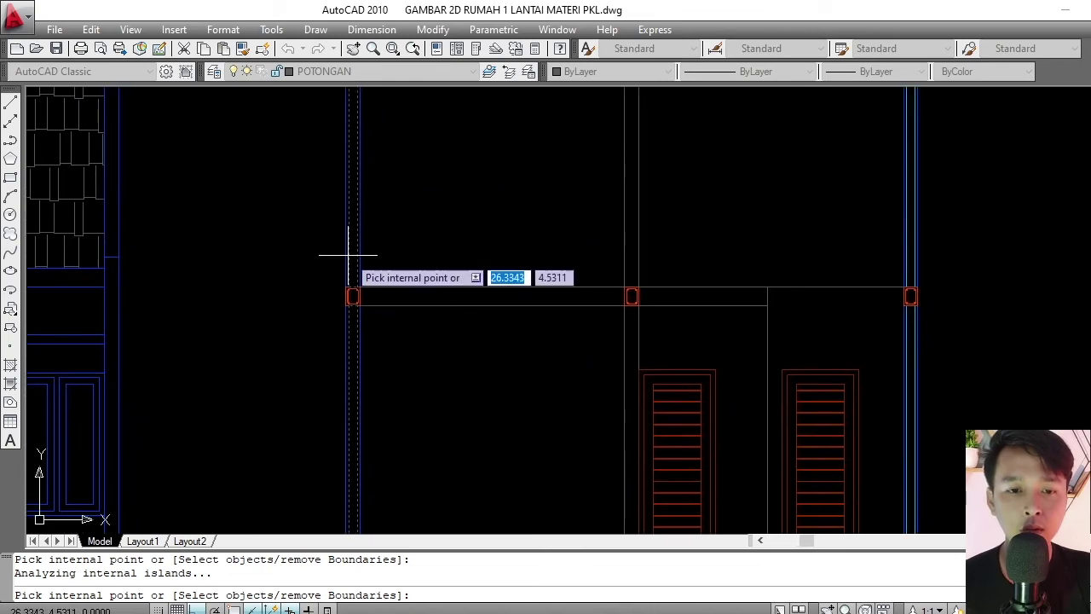
pyautogui.scroll(-3, 350, 236)
pyautogui.moveTo(409, 235); pyautogui.dragTo(403, 274, button='middle')
pyautogui.press('Return')
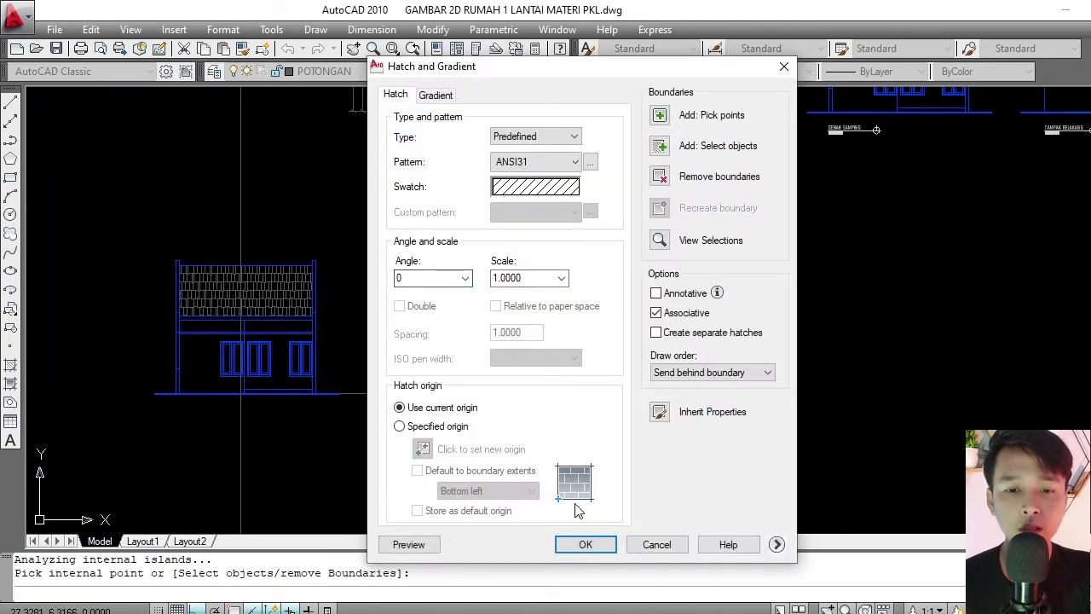
pyautogui.click(585, 544)
# Match the left outer wall's new hatch to the hatch of the floor plan's left carport wall.
pyautogui.scroll(5, 348, 287)
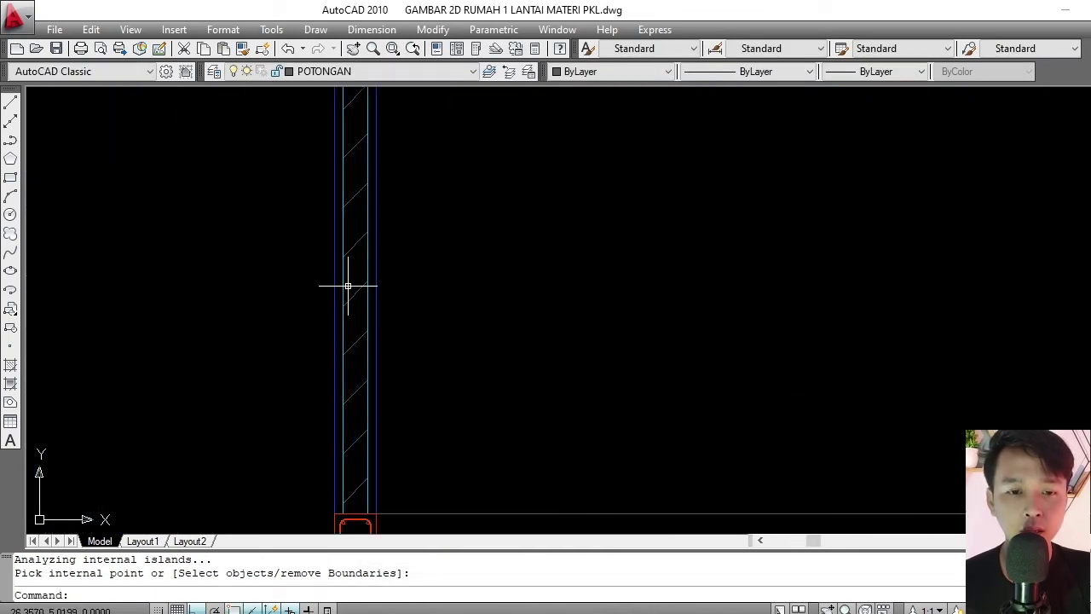
pyautogui.scroll(-4, 361, 295)
pyautogui.moveTo(375, 321); pyautogui.dragTo(383, 339, button='middle')
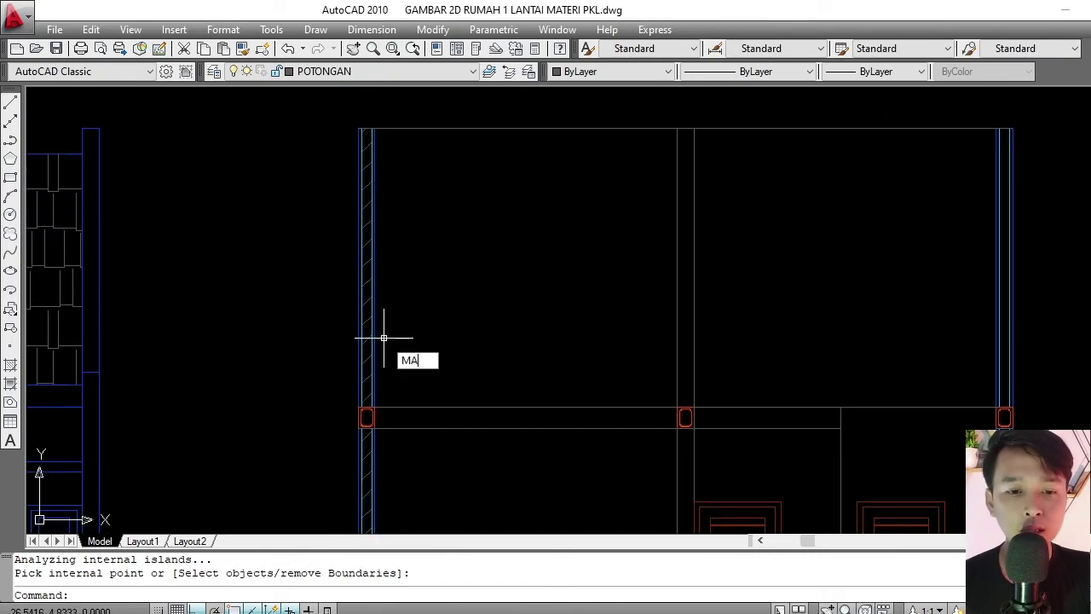
pyautogui.press('Return')
pyautogui.scroll(-5, 384, 338)
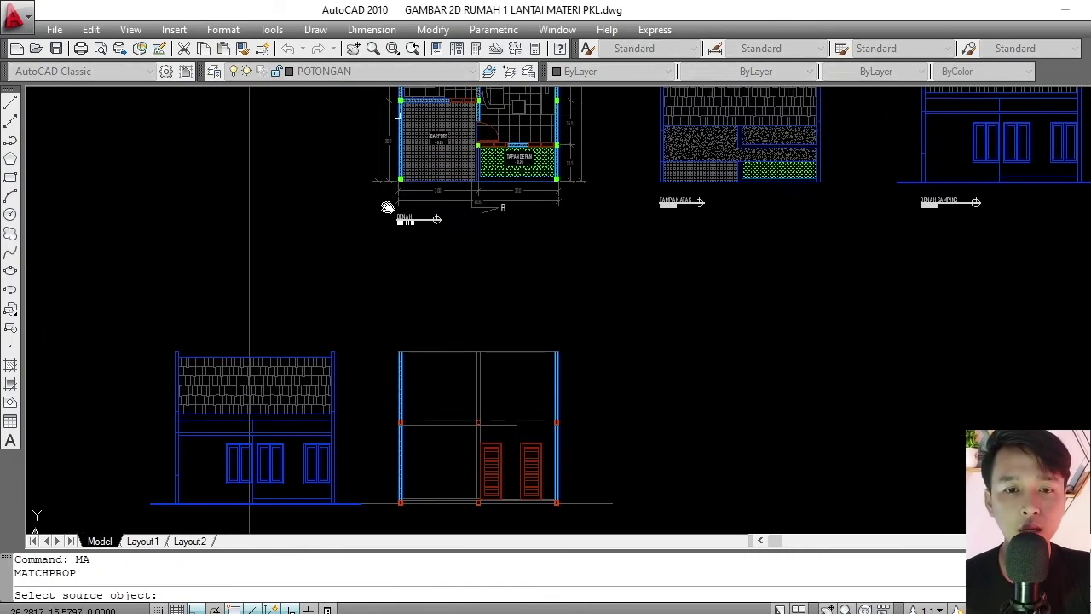
pyautogui.scroll(2, 382, 207)
pyautogui.scroll(5, 390, 197)
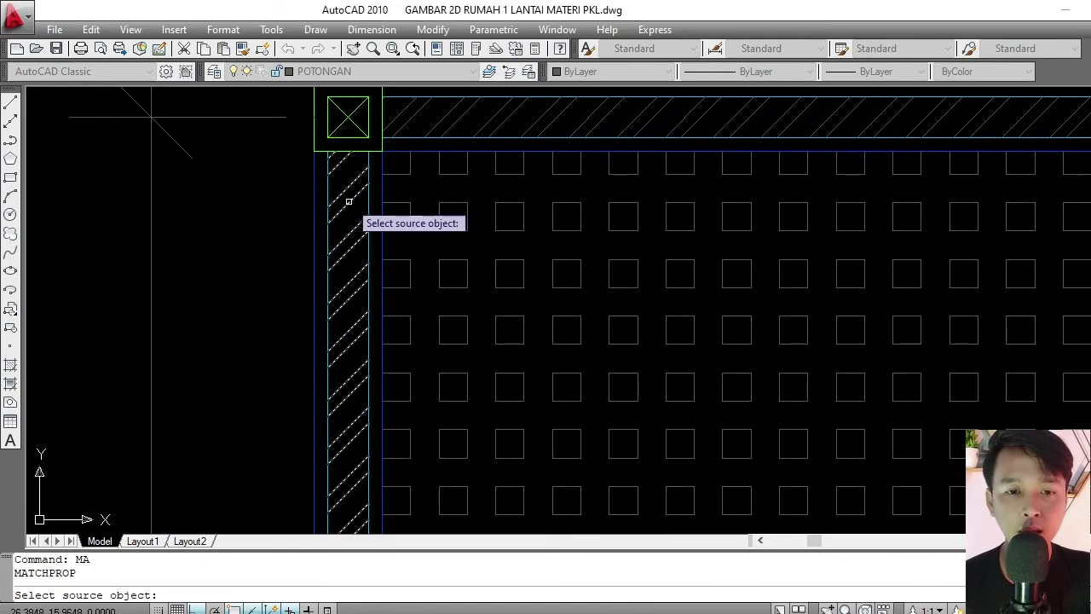
pyautogui.click(348, 201)
pyautogui.scroll(-5, 415, 199)
pyautogui.scroll(-2, 401, 293)
pyautogui.moveTo(401, 292); pyautogui.dragTo(404, 321, button='middle')
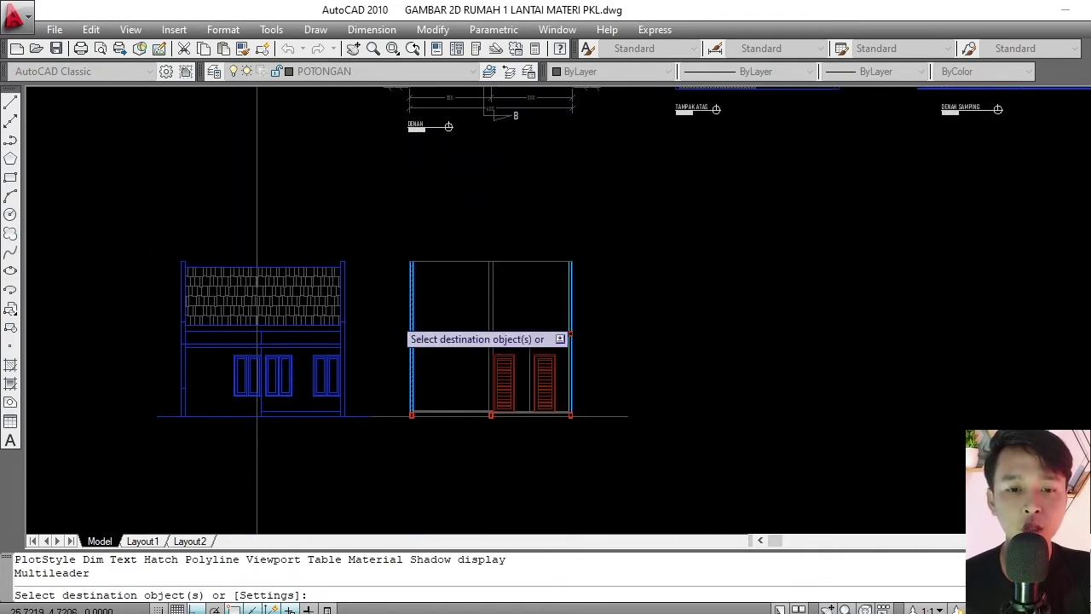
pyautogui.scroll(6, 404, 321)
pyautogui.click(423, 271)
pyautogui.press('Return')
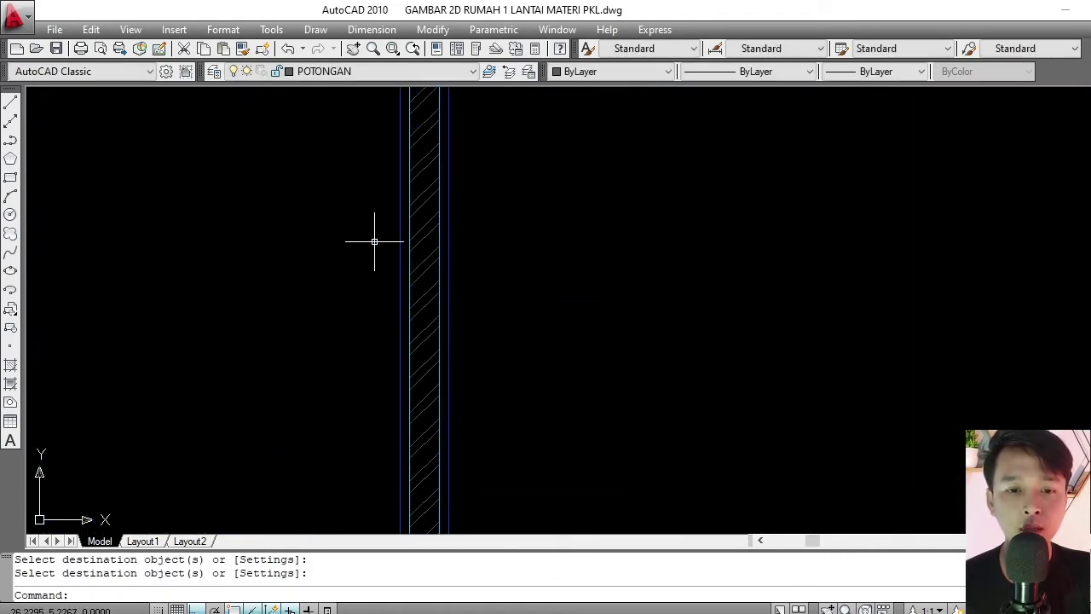
# Examine the left outer wall's hatch above and below the beam and compare it with the rest of the section.
pyautogui.scroll(-2, 373, 238)
pyautogui.moveTo(372, 239); pyautogui.dragTo(409, 214, button='middle')
pyautogui.scroll(-2, 383, 288)
pyautogui.scroll(3, 385, 288)
pyautogui.scroll(-2, 385, 287)
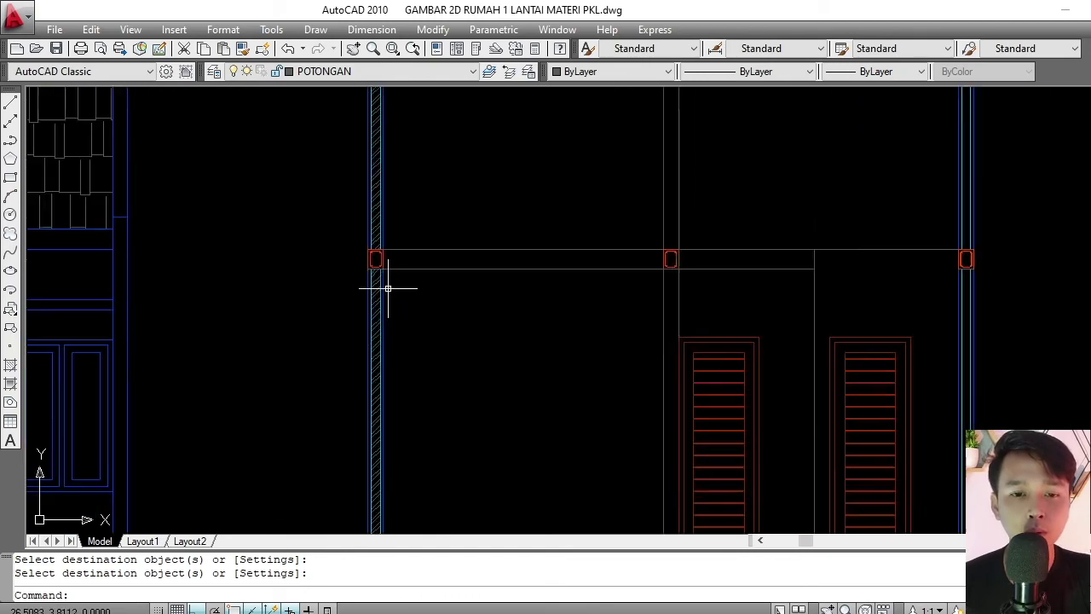
pyautogui.scroll(-2, 384, 288)
pyautogui.moveTo(384, 287); pyautogui.dragTo(390, 299, button='middle')
pyautogui.scroll(6, 357, 282)
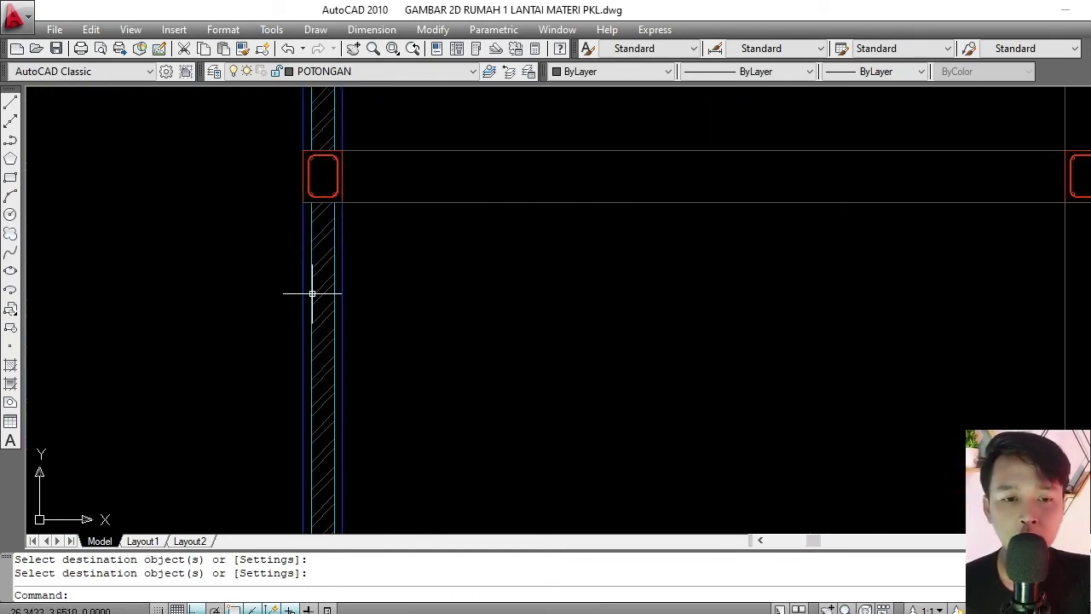
pyautogui.scroll(-6, 329, 275)
pyautogui.moveTo(443, 288); pyautogui.dragTo(436, 327, button='middle')
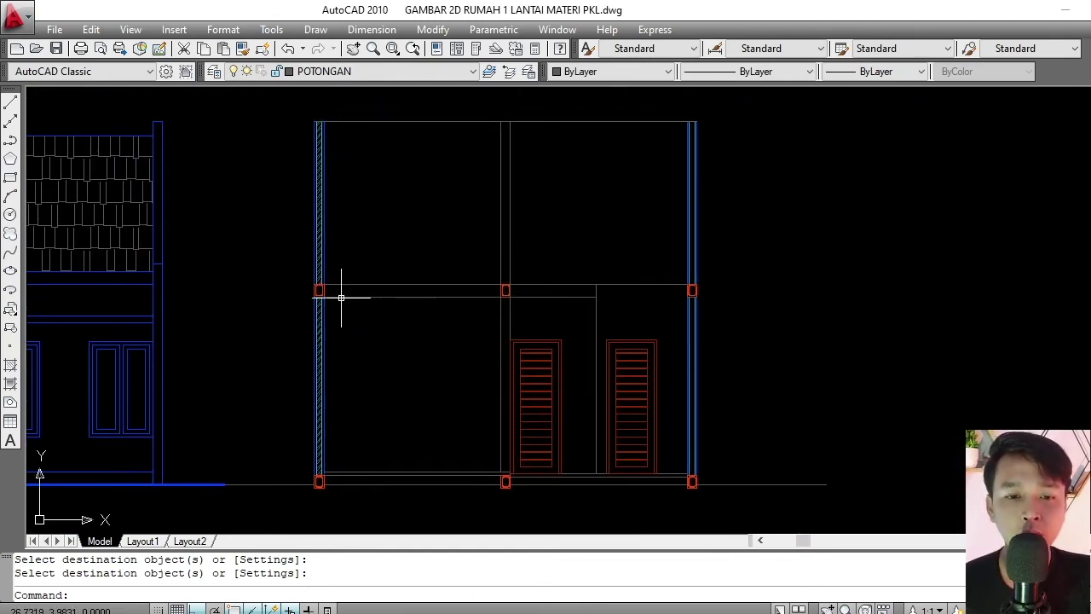
pyautogui.scroll(4, 342, 297)
pyautogui.scroll(-4, 556, 312)
# Hatch the right outer wall's core above and below the beam with the ANSI31 pattern at angle 0 and scale 1.
pyautogui.scroll(-2, 556, 312)
pyautogui.moveTo(556, 312); pyautogui.dragTo(498, 296, button='middle')
pyautogui.scroll(2, 627, 310)
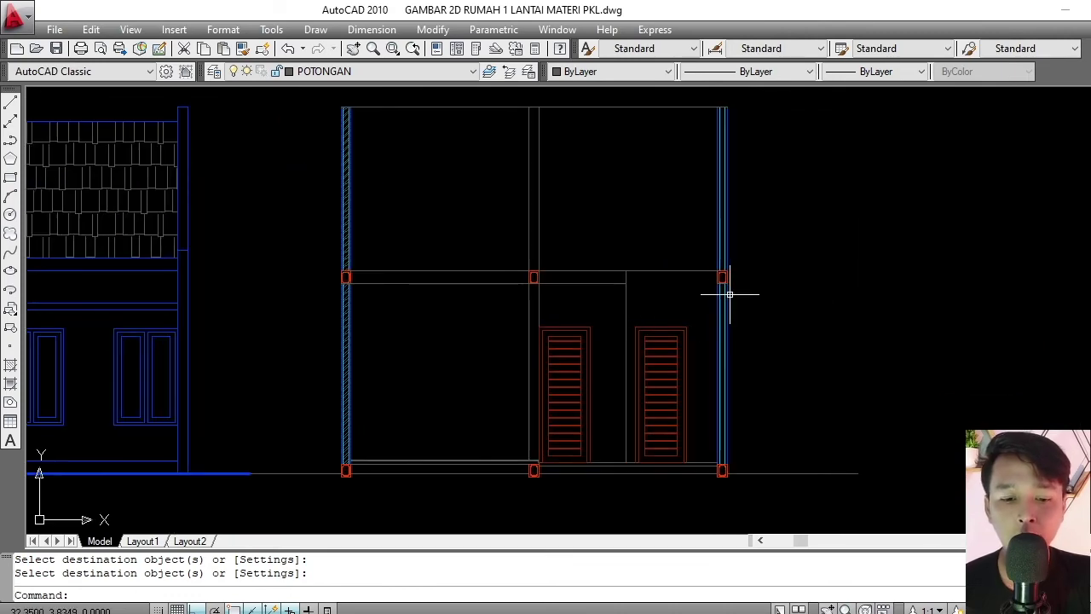
pyautogui.write('H')
pyautogui.press('Return')
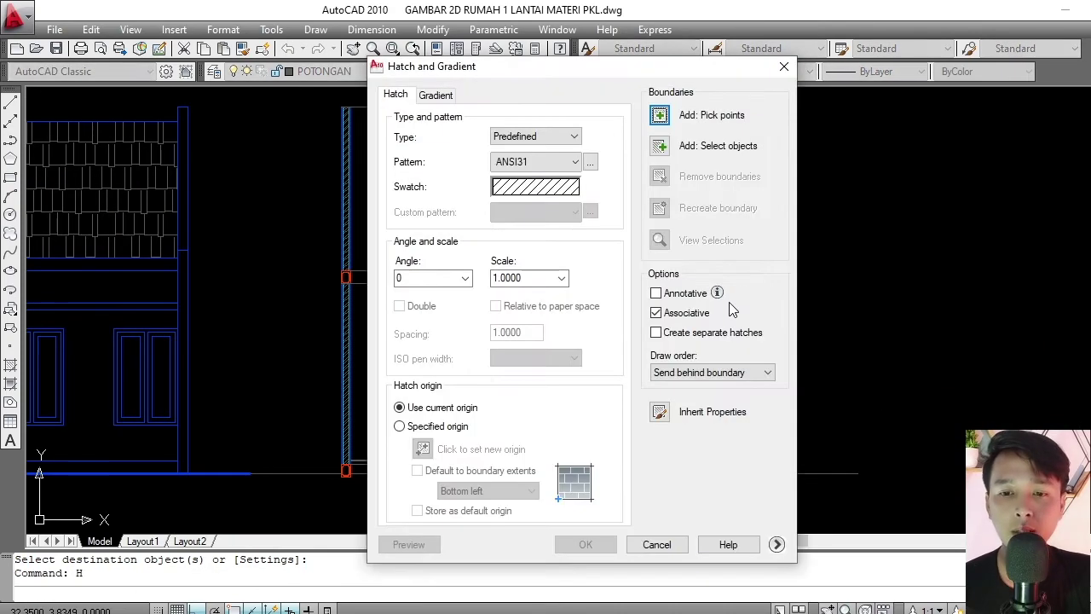
pyautogui.click(659, 117)
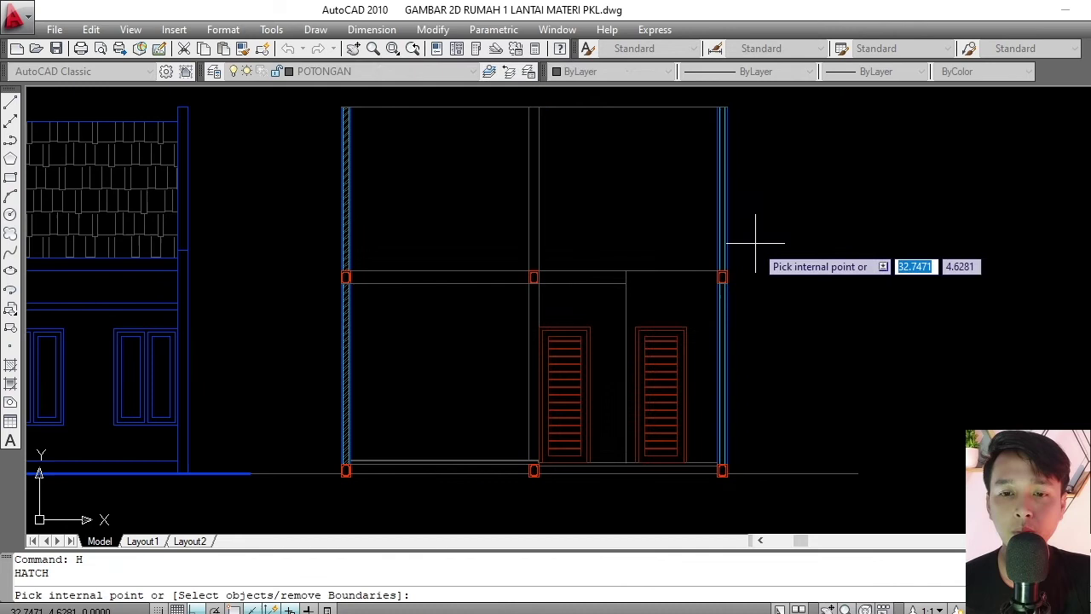
pyautogui.scroll(2, 725, 288)
pyautogui.click(723, 294)
pyautogui.moveTo(719, 220); pyautogui.dragTo(721, 273, button='middle')
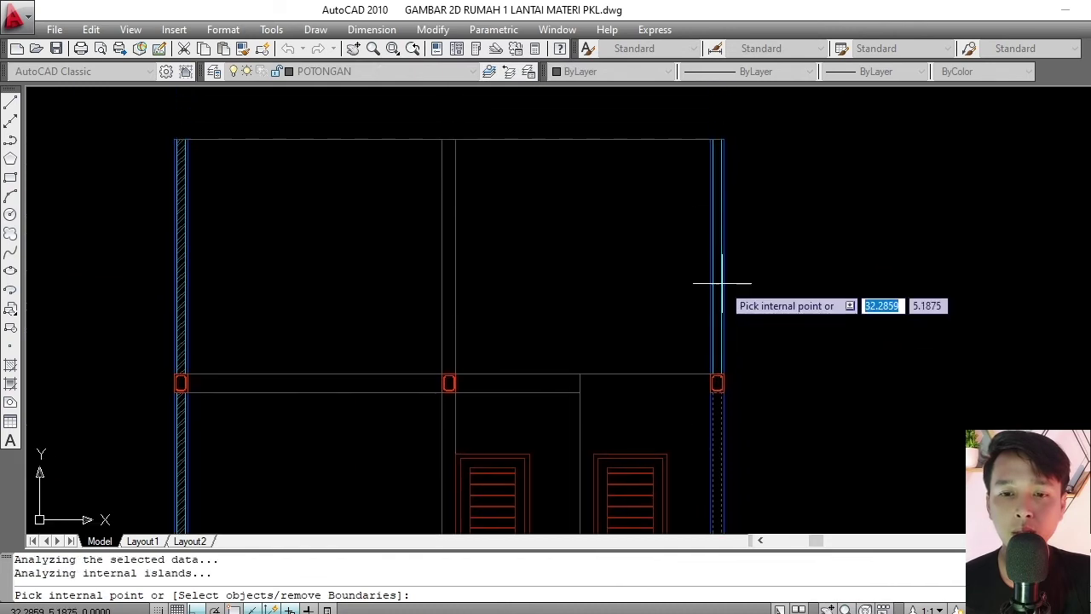
pyautogui.press('Return')
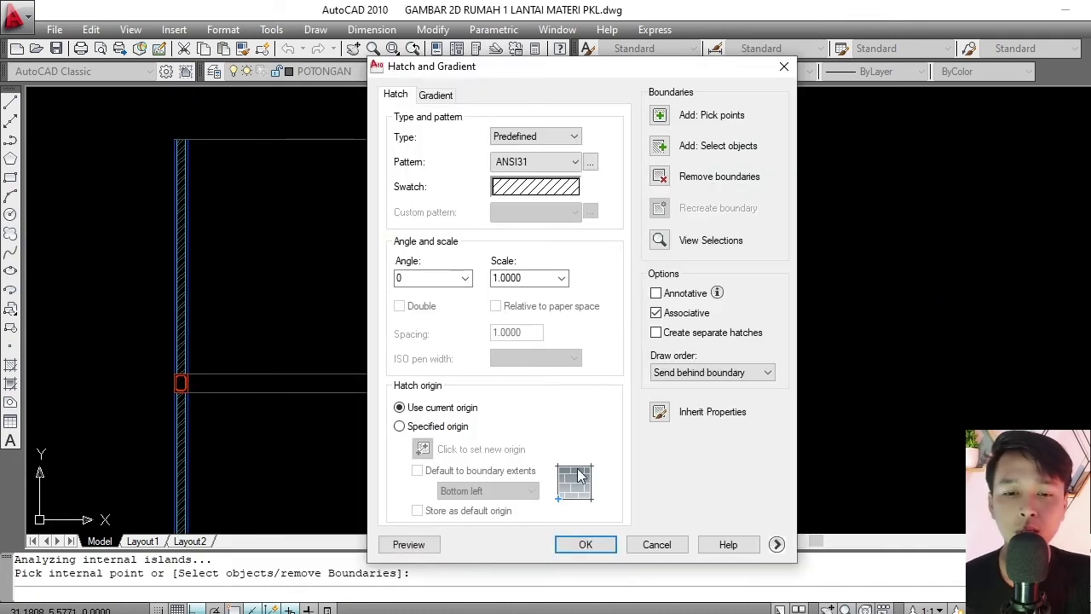
pyautogui.click(584, 544)
# Match the right outer wall's new hatch to the hatch of the section's left outer wall.
pyautogui.scroll(-4, 518, 275)
pyautogui.scroll(4, 597, 302)
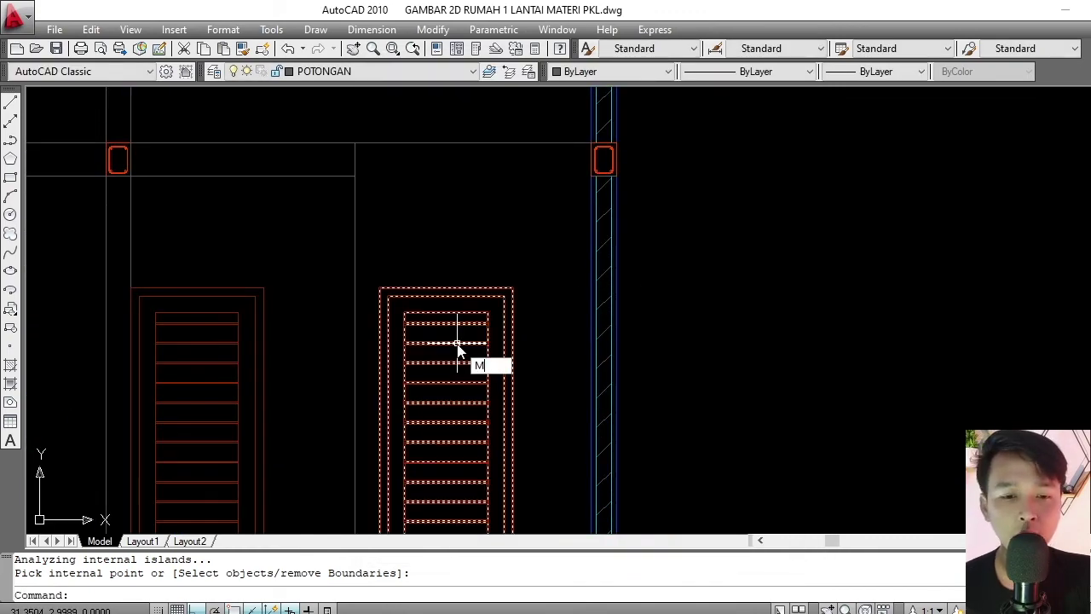
pyautogui.press('Return')
pyautogui.scroll(-4, 162, 309)
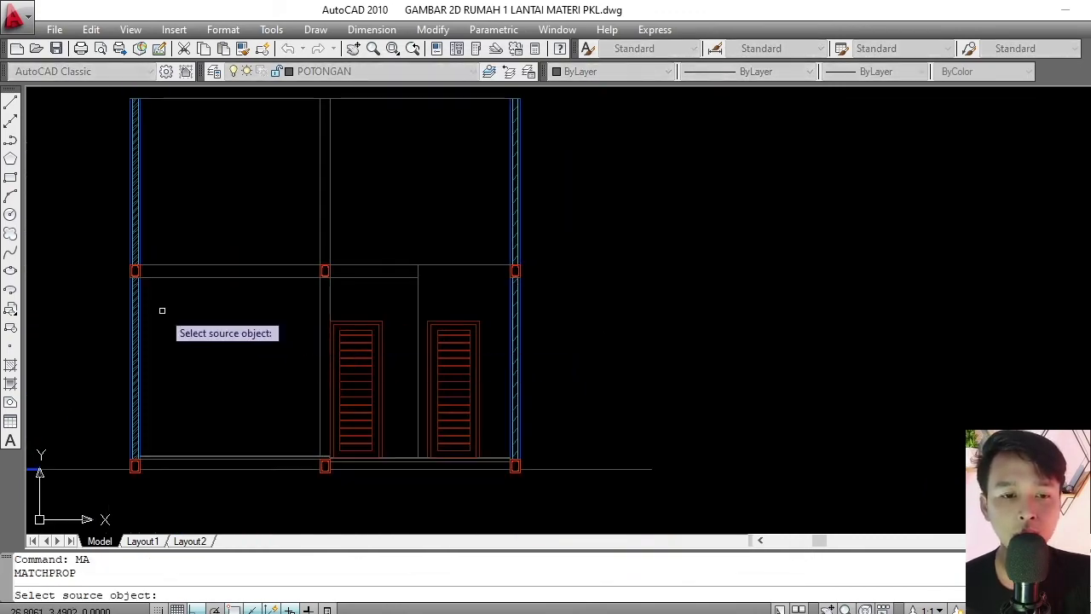
pyautogui.scroll(6, 171, 275)
pyautogui.click(171, 273)
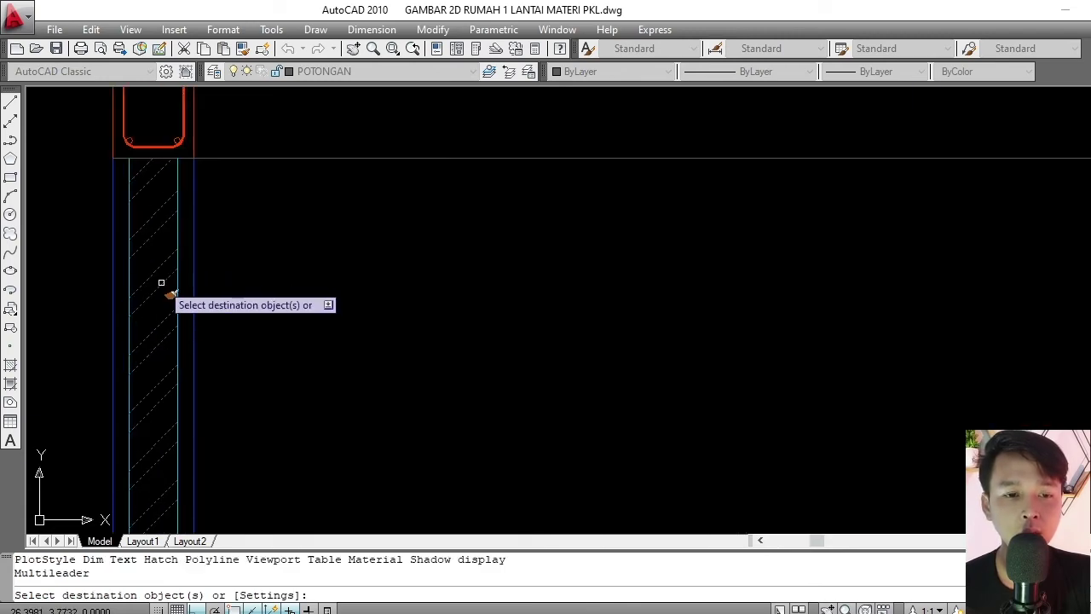
pyautogui.scroll(-3, 546, 287)
pyautogui.scroll(4, 662, 282)
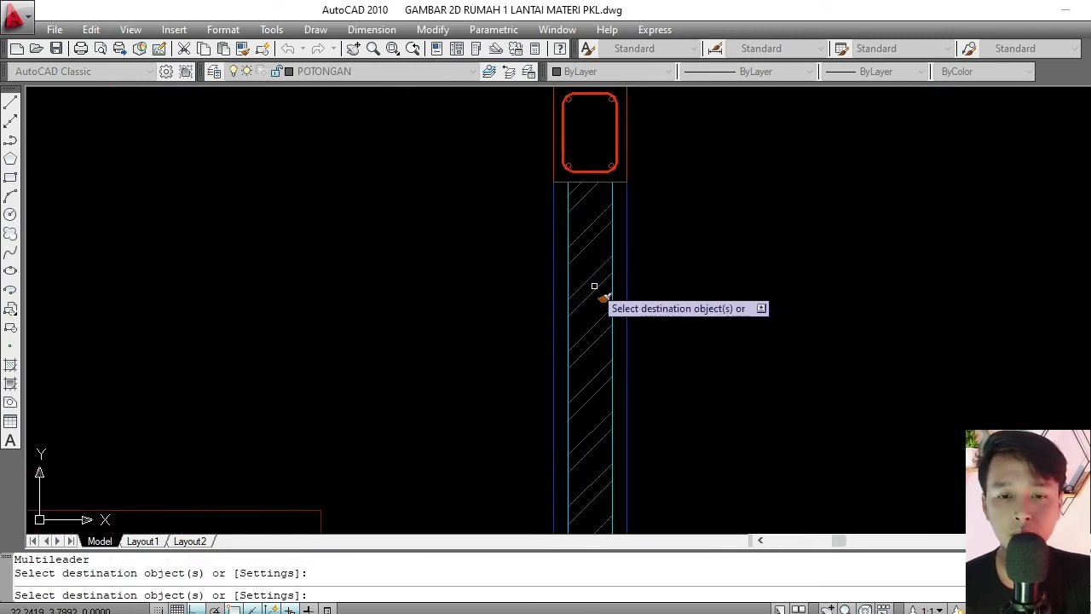
pyautogui.press('Return')
# Examine where cut line A-A passes the bedroom door and middle wall in the floor plan, and compare with the section's left door.
pyautogui.scroll(-4, 594, 287)
pyautogui.scroll(5, 596, 281)
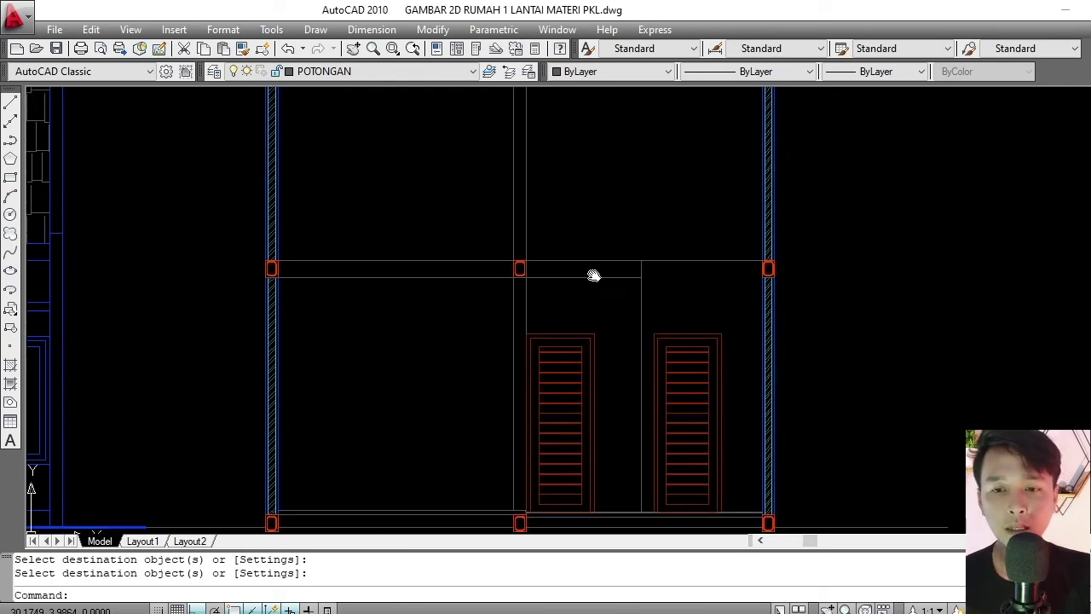
pyautogui.scroll(-4, 600, 263)
pyautogui.moveTo(594, 275)
pyautogui.mouseDown(button='middle')
pyautogui.moveTo(598, 263)
pyautogui.moveTo(596, 288)
pyautogui.moveTo(588, 276)
pyautogui.mouseUp(button='middle')
pyautogui.scroll(3, 599, 300)
pyautogui.scroll(-5, 418, 367)
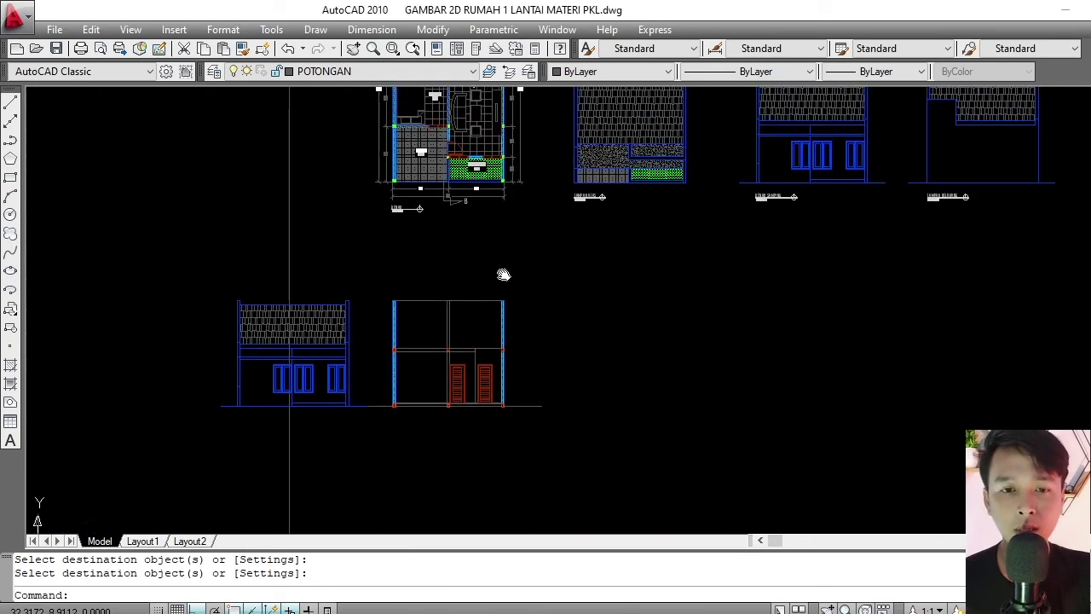
pyautogui.scroll(10, 522, 214)
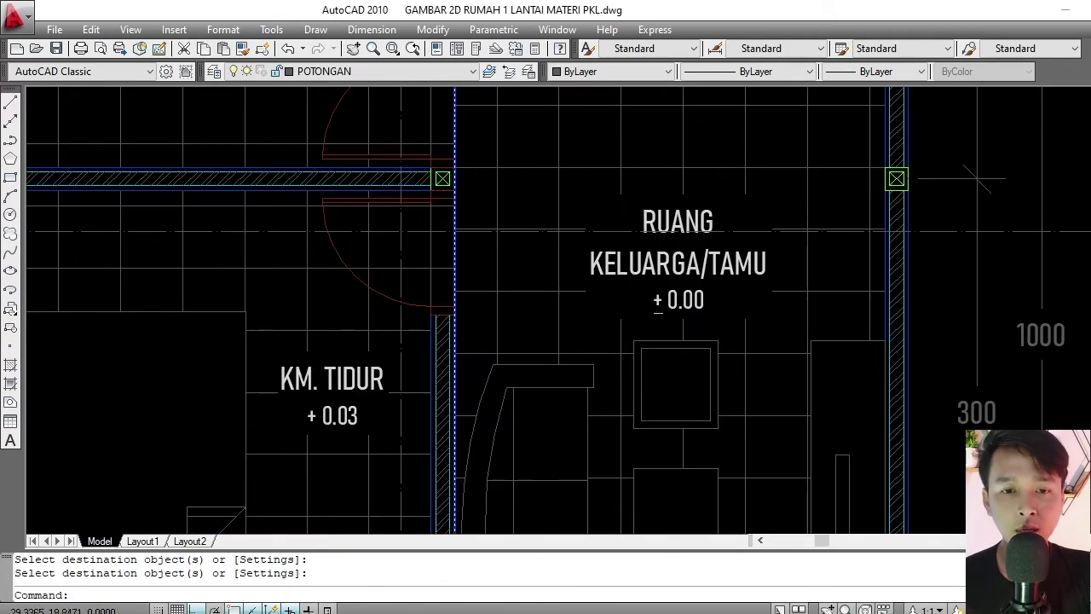
pyautogui.scroll(-3, 445, 247)
pyautogui.scroll(1, 445, 268)
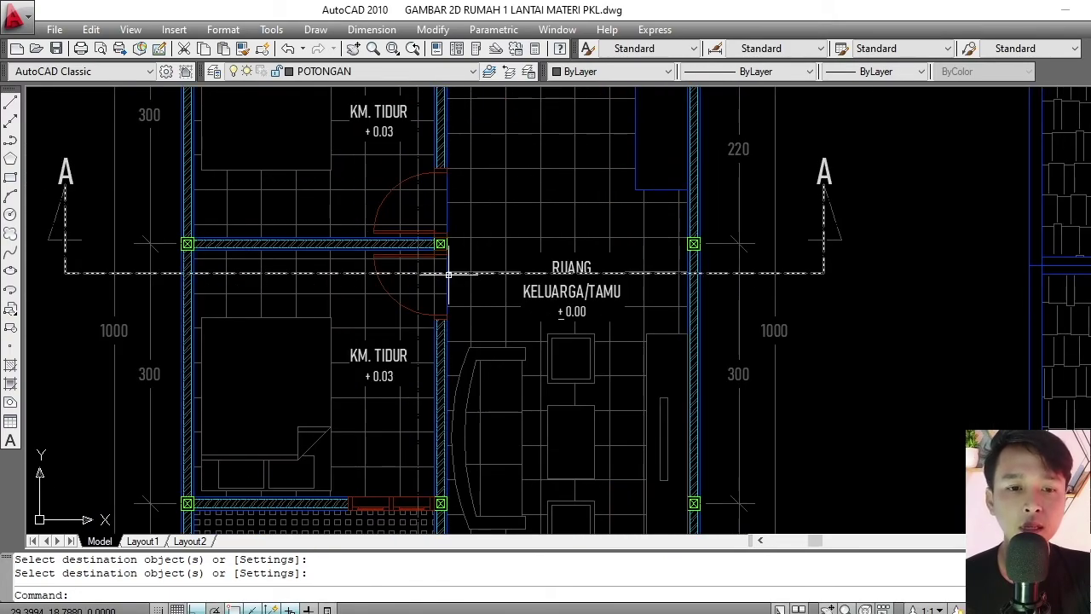
pyautogui.scroll(2, 442, 267)
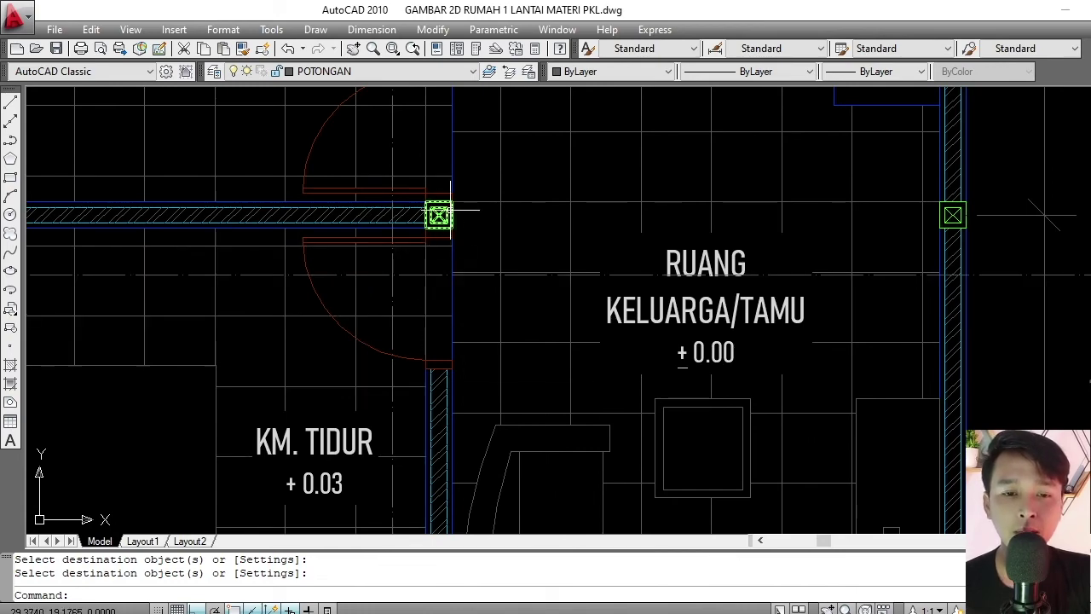
pyautogui.scroll(-4, 441, 230)
pyautogui.moveTo(450, 441); pyautogui.dragTo(455, 281, button='middle')
pyautogui.scroll(3, 447, 370)
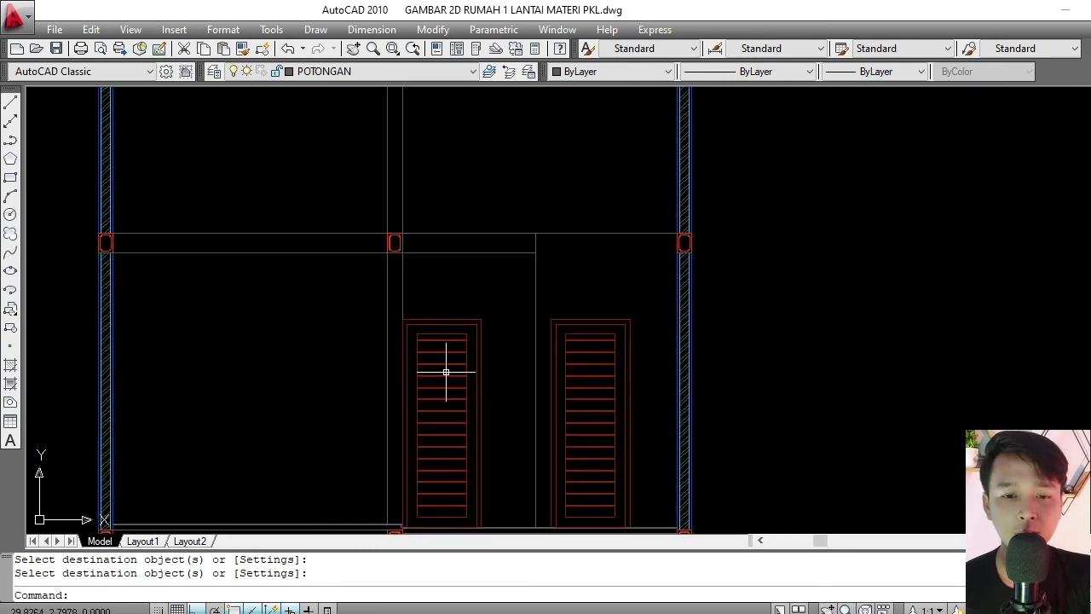
pyautogui.moveTo(433, 332); pyautogui.dragTo(451, 281, button='middle')
pyautogui.scroll(5, 451, 281)
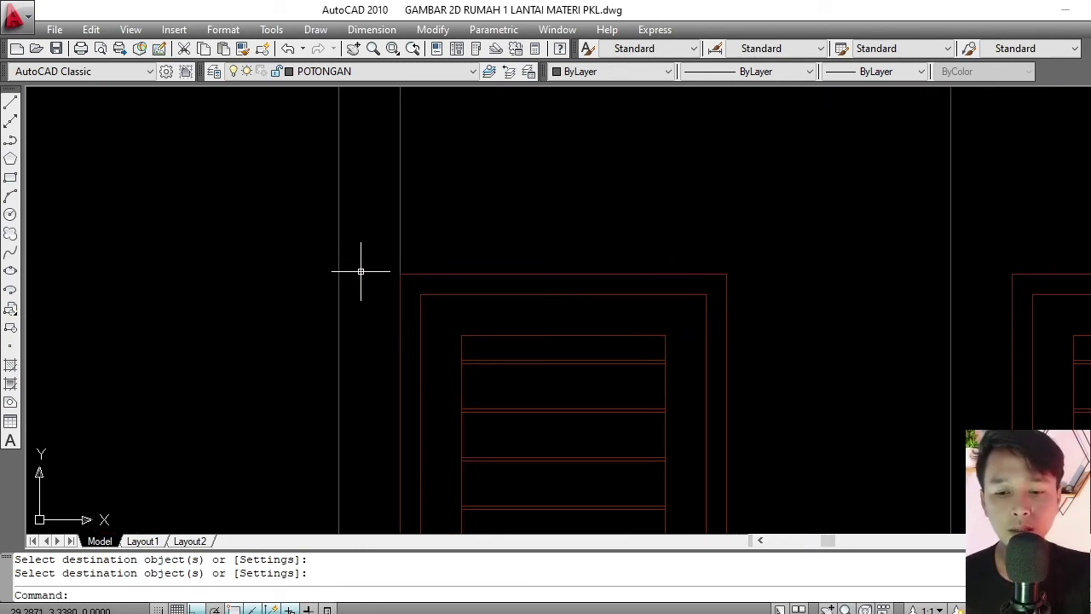
pyautogui.write('L')
pyautogui.press('Return')
pyautogui.scroll(2, 392, 282)
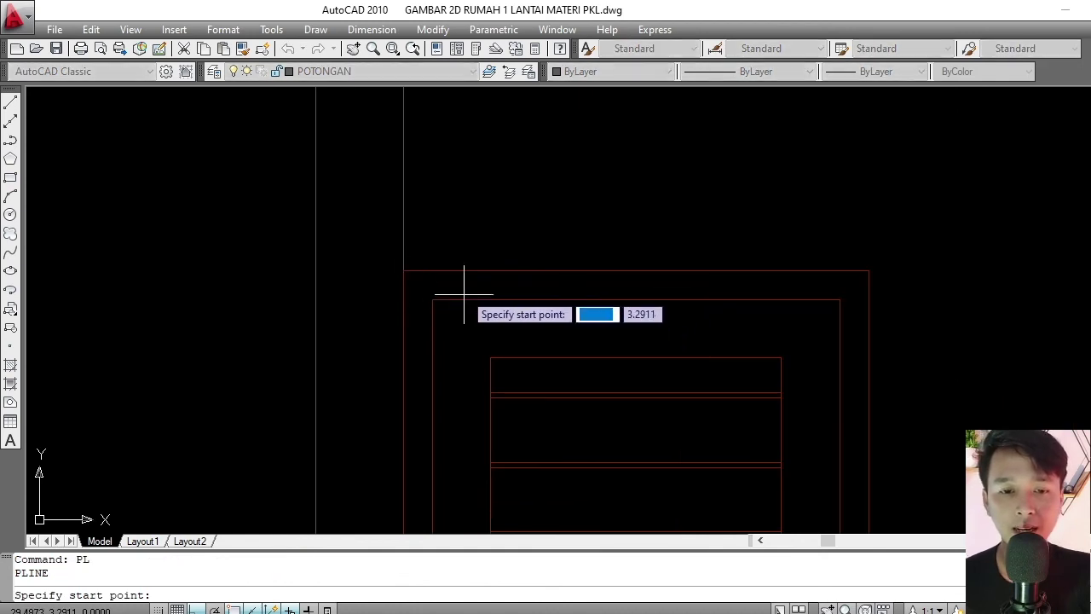
pyautogui.press('Escape')
pyautogui.scroll(-5, 490, 298)
pyautogui.scroll(4, 507, 303)
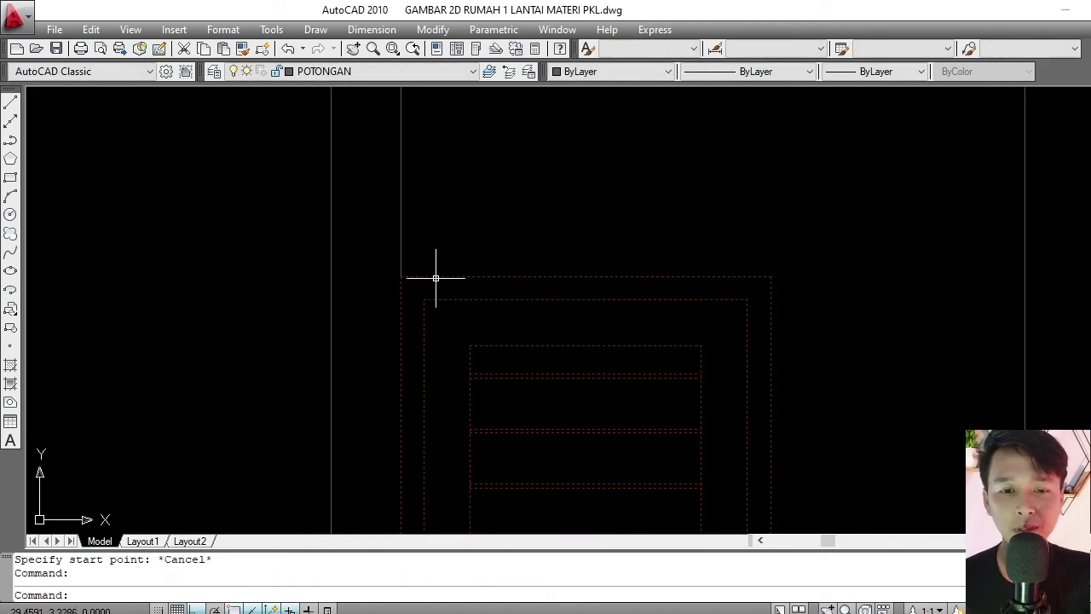
pyautogui.moveTo(500, 297); pyautogui.dragTo(510, 292, button='middle')
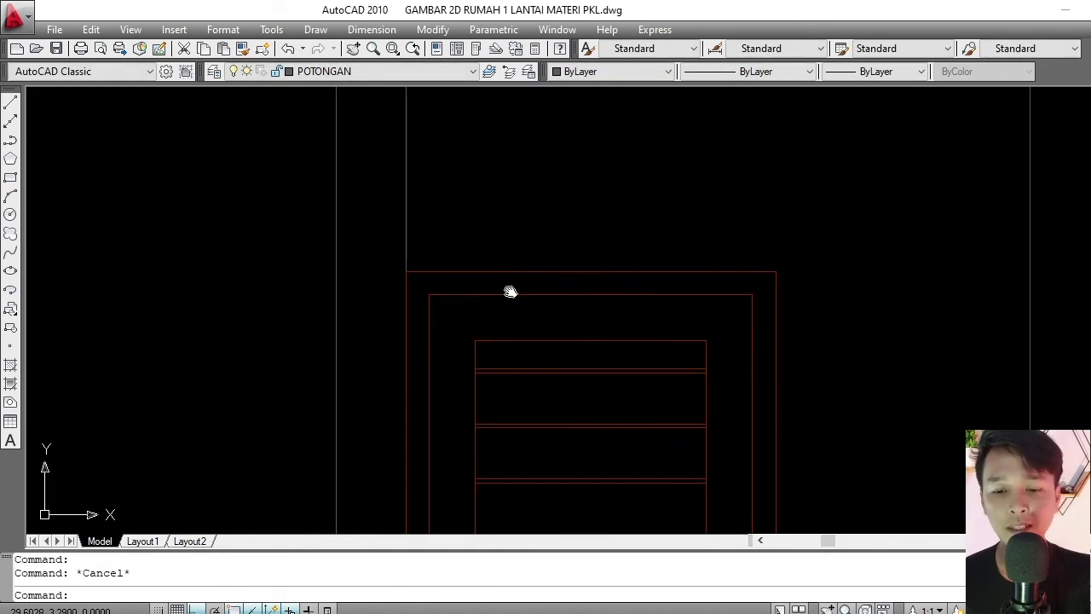
pyautogui.write('PL')
pyautogui.press('Return')
pyautogui.scroll(2, 460, 283)
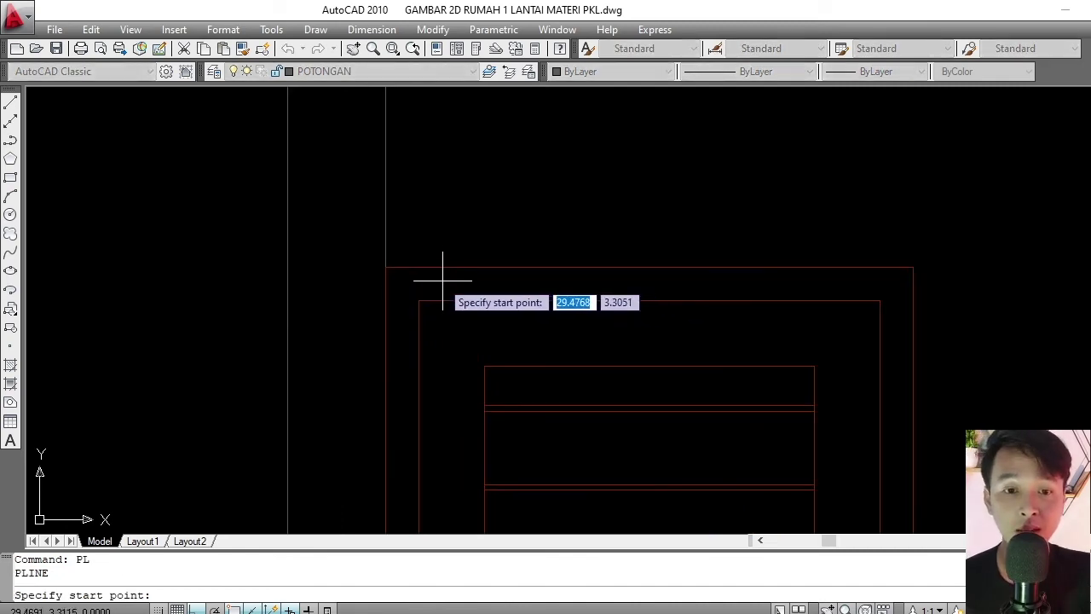
pyautogui.press('Escape')
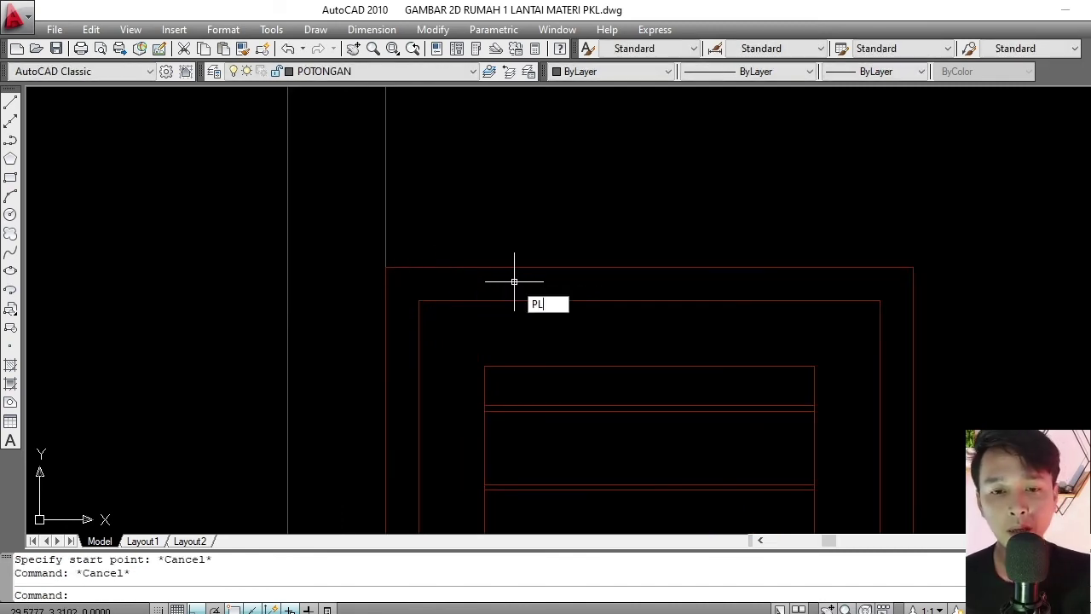
# Draw a horizontal polyline along the left door frame's top edge, extending left past both faces of the middle wall.
pyautogui.write('PL')
pyautogui.press('Return')
pyautogui.click(497, 266)
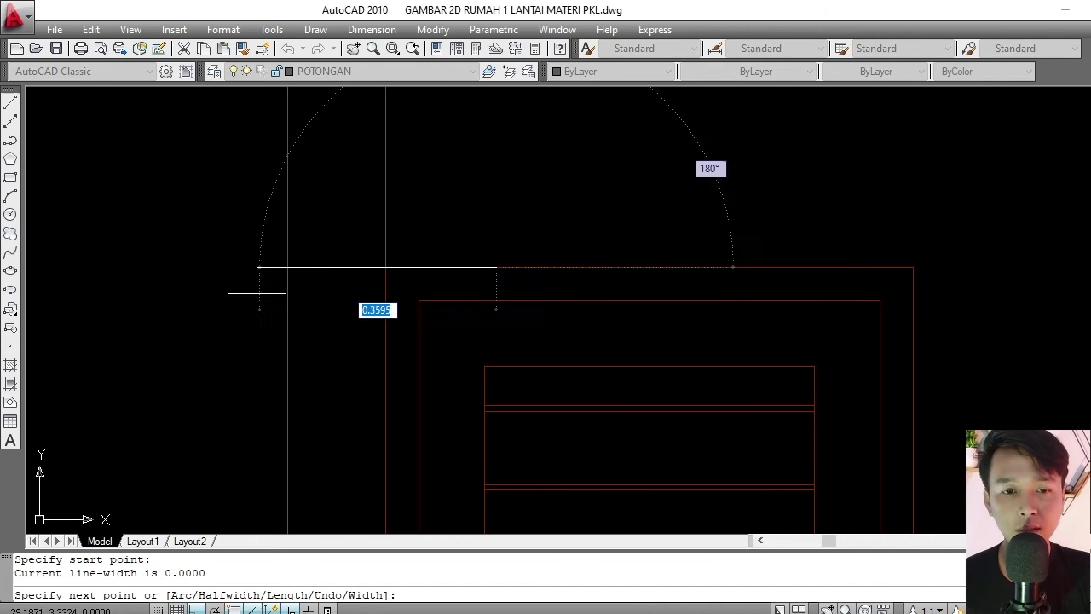
pyautogui.click(210, 294)
pyautogui.press('Return')
pyautogui.press('Return')
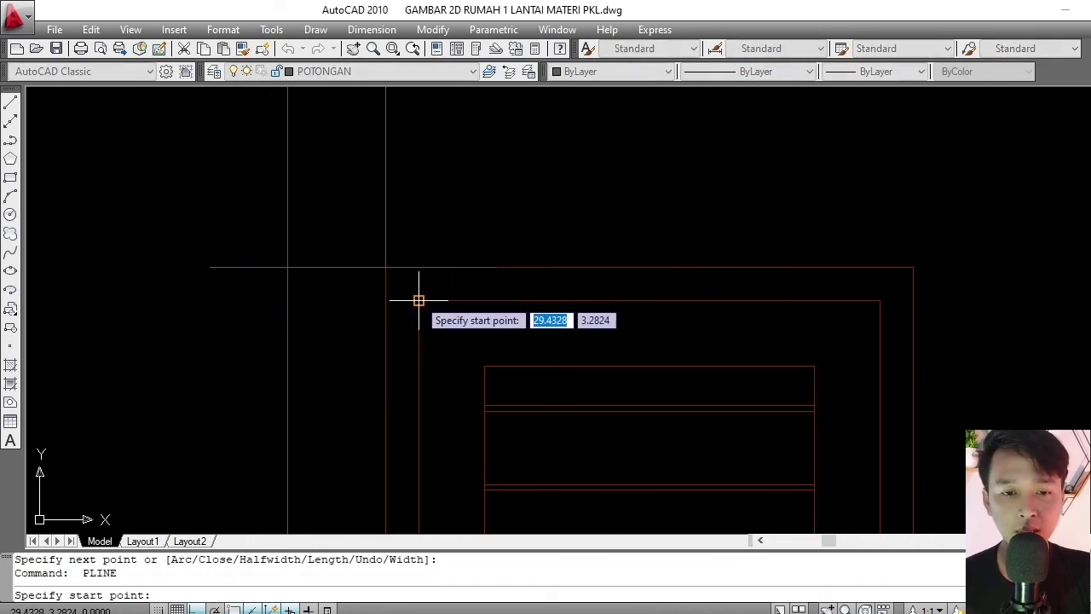
pyautogui.press('Escape')
pyautogui.press('Escape')
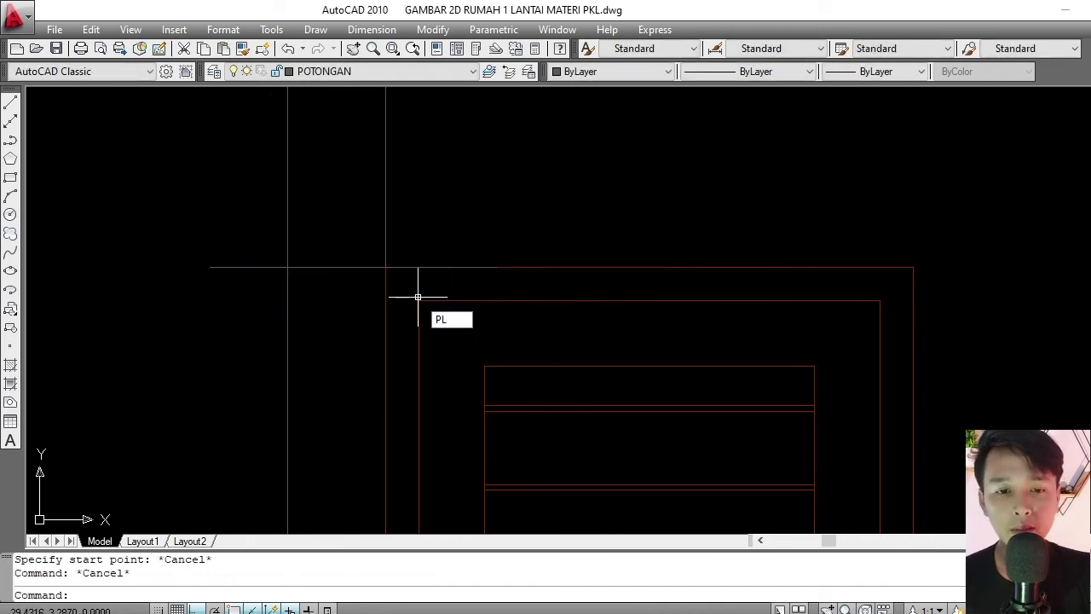
# Draw a horizontal polyline from the left door frame's upper-left inner corner, extending left across the middle wall.
pyautogui.press('Return')
pyautogui.click(419, 300)
pyautogui.click(229, 309)
pyautogui.press('Return')
# Match the middle wall's two face lines to the outer face line of the right outer wall.
pyautogui.scroll(-3, 391, 275)
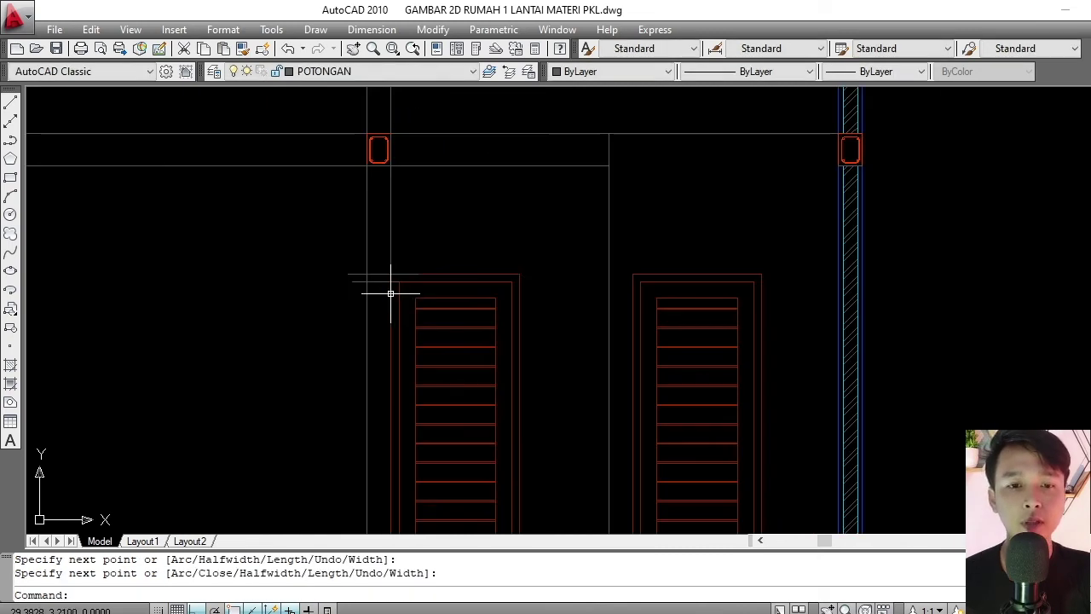
pyautogui.scroll(2, 399, 256)
pyautogui.scroll(-5, 390, 294)
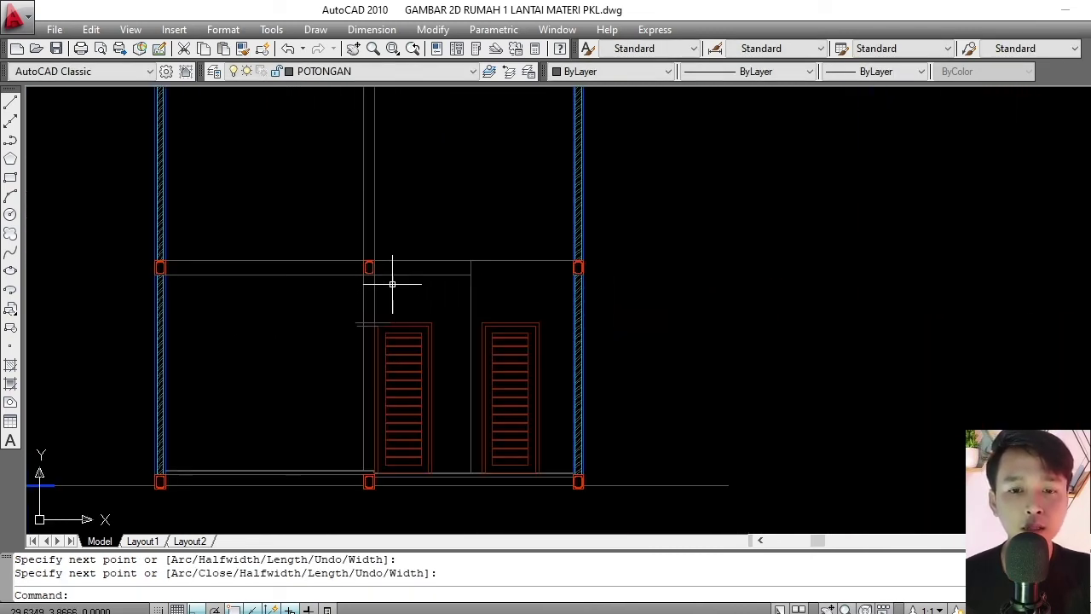
pyautogui.scroll(3, 386, 294)
pyautogui.moveTo(387, 295); pyautogui.dragTo(392, 269, button='middle')
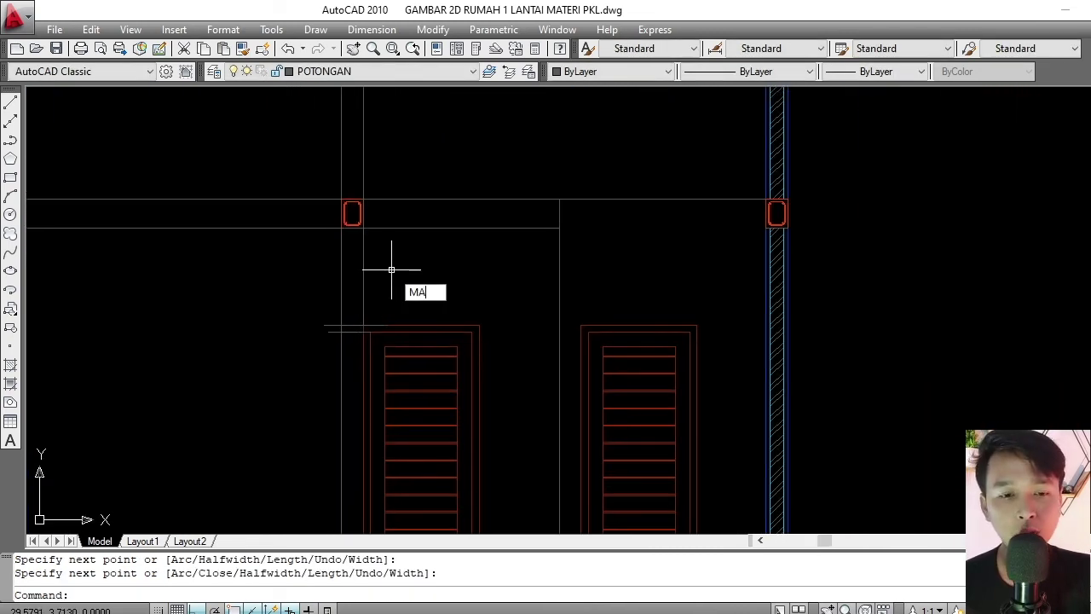
pyautogui.write('MA')
pyautogui.press('Return')
pyautogui.scroll(6, 772, 264)
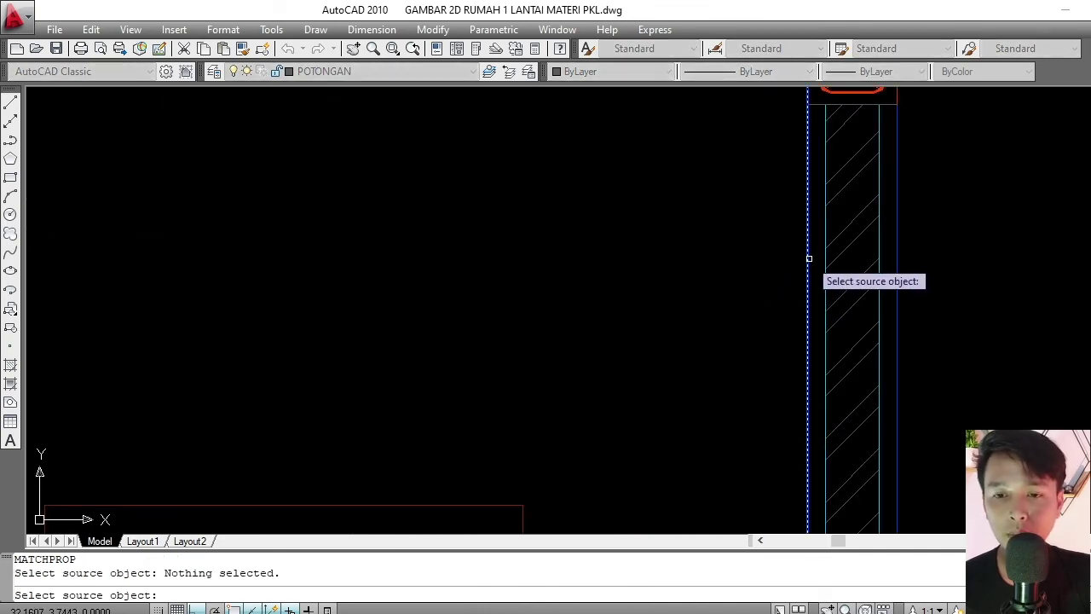
pyautogui.click(809, 258)
pyautogui.scroll(-8, 809, 253)
pyautogui.scroll(5, 586, 265)
pyautogui.click(553, 249)
pyautogui.click(330, 282)
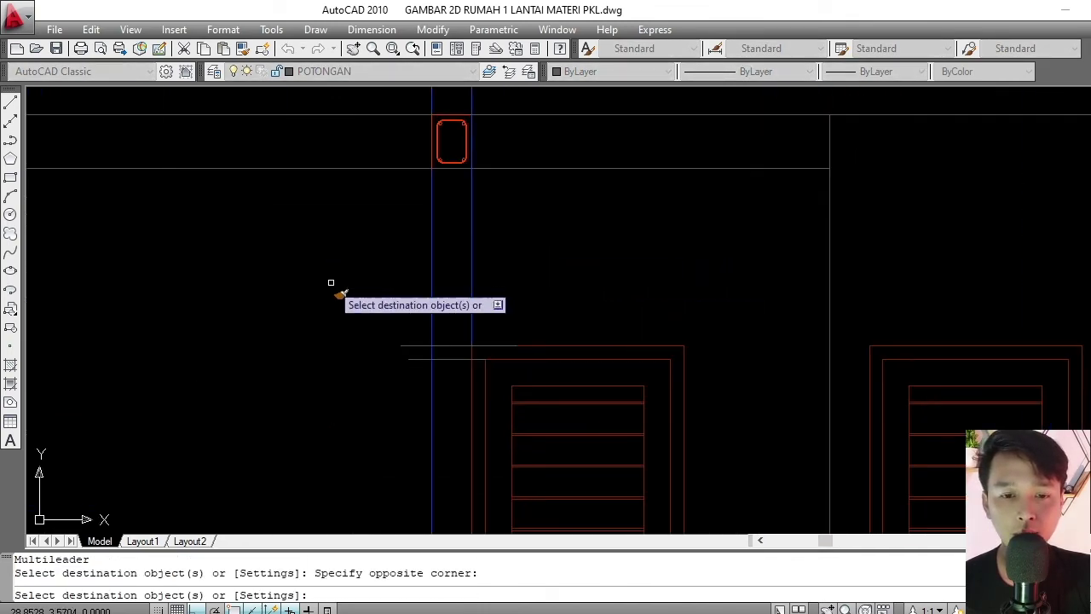
pyautogui.scroll(6, 456, 373)
pyautogui.press('Return')
pyautogui.scroll(-4, 516, 379)
pyautogui.moveTo(524, 361); pyautogui.dragTo(452, 302, button='middle')
pyautogui.scroll(3, 400, 305)
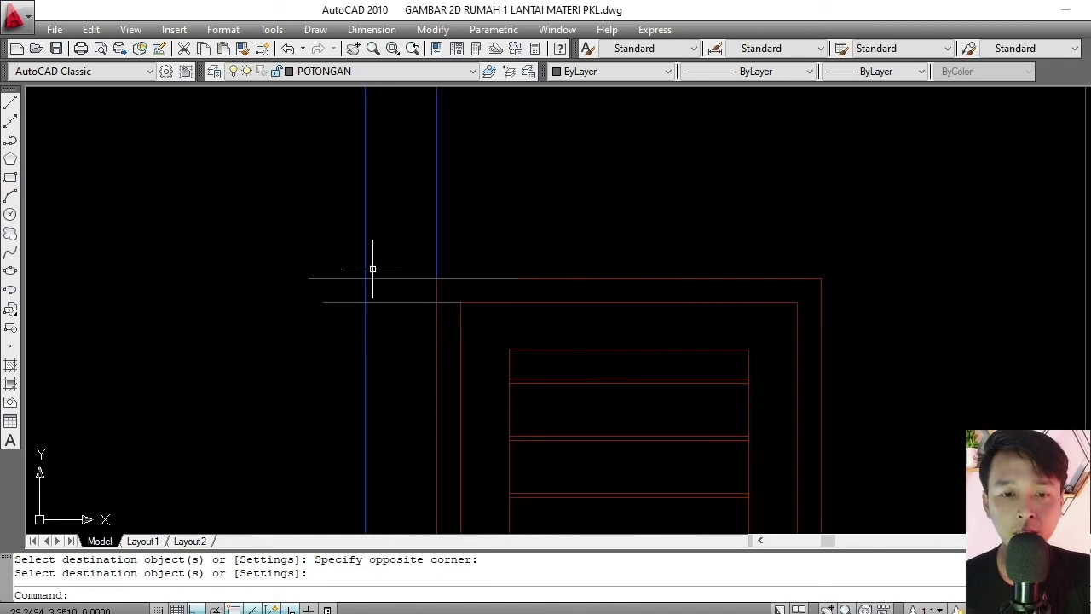
pyautogui.press('Return')
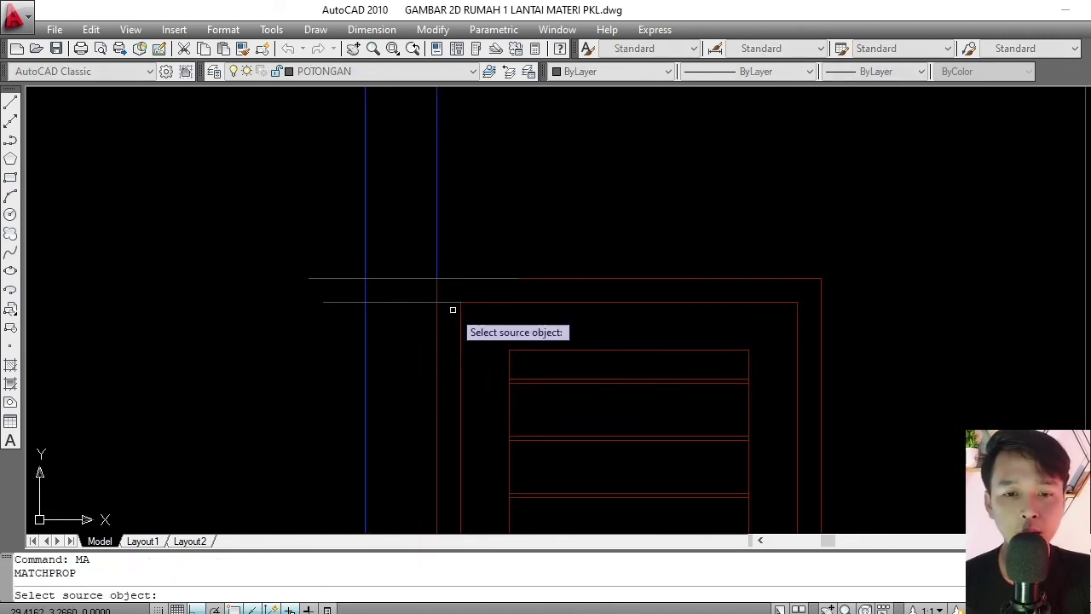
pyautogui.scroll(-8, 468, 313)
pyautogui.press('Escape')
# Assign the two horizontal polylines across the middle wall to the KUSEN layer.
pyautogui.scroll(9, 432, 311)
pyautogui.click(546, 286)
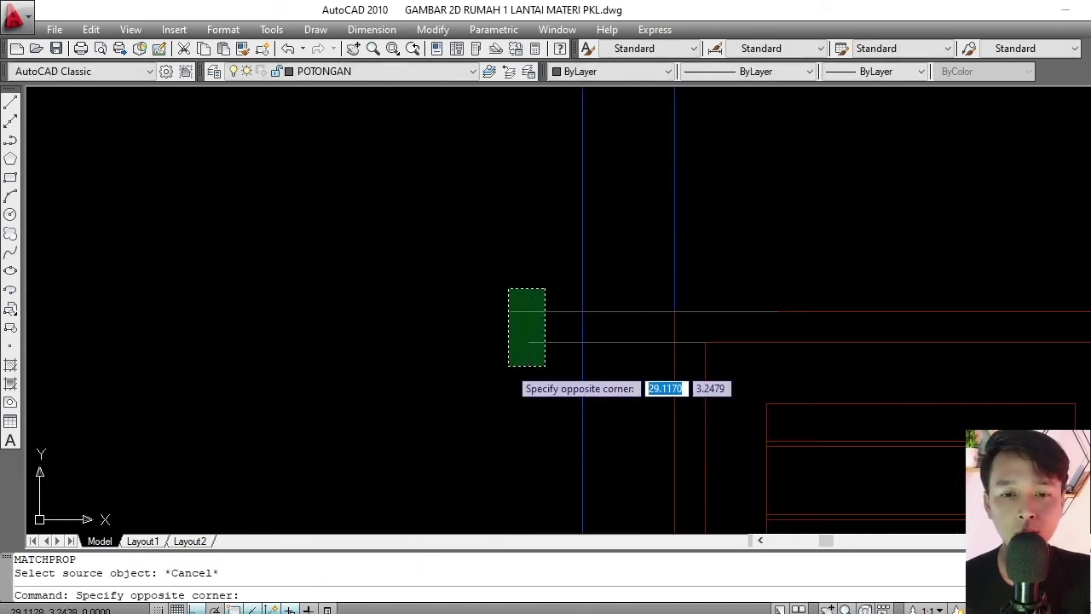
pyautogui.click(507, 368)
pyautogui.scroll(-4, 443, 281)
pyautogui.click(385, 68)
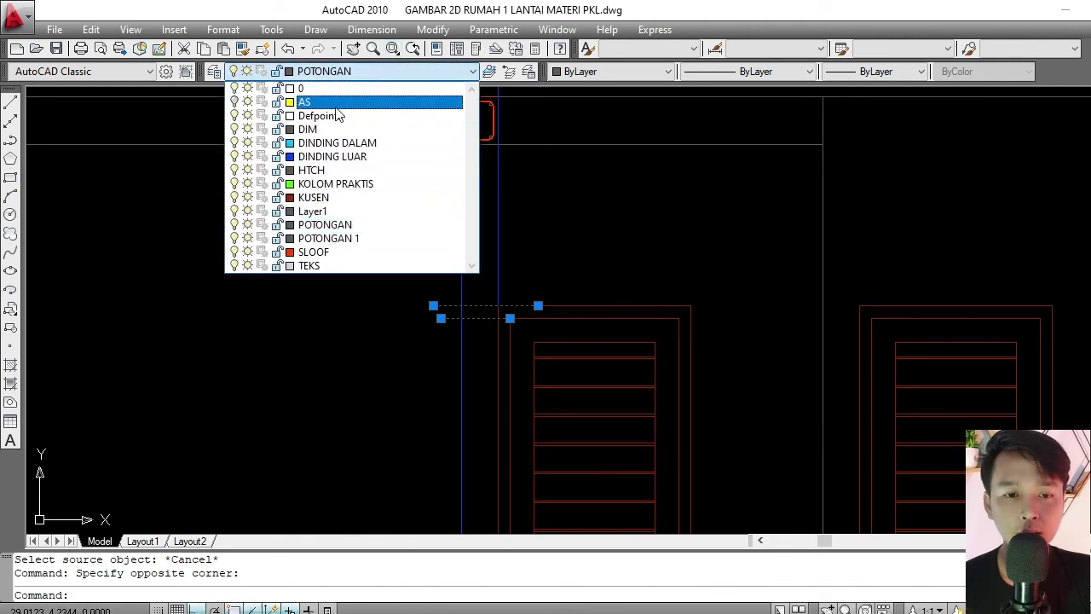
pyautogui.click(332, 197)
pyautogui.press('Escape')
# Trim the parts of both horizontal frame polylines that extend right of the middle wall's right face line.
pyautogui.scroll(4, 493, 326)
pyautogui.scroll(2, 497, 316)
pyautogui.moveTo(500, 307); pyautogui.dragTo(480, 312, button='middle')
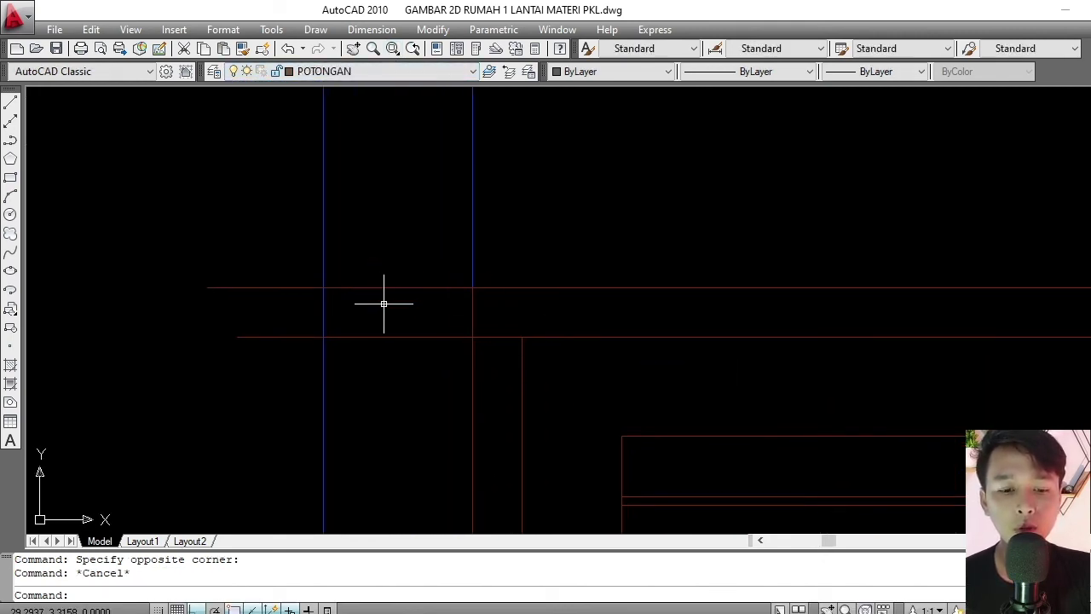
pyautogui.press('Return')
pyautogui.click(474, 253)
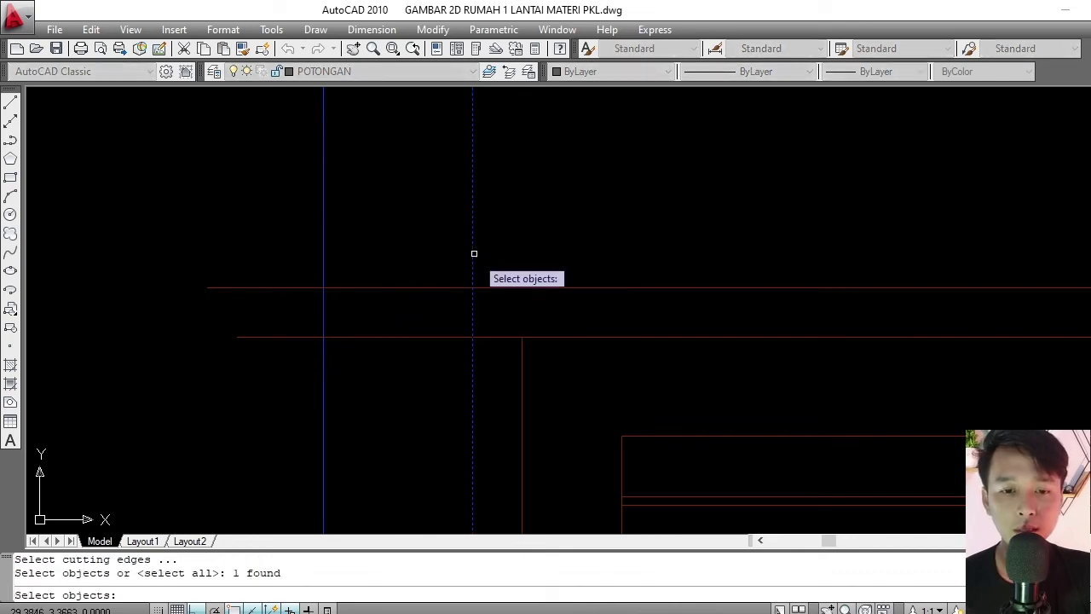
pyautogui.press('Return')
pyautogui.click(506, 270)
pyautogui.click(489, 350)
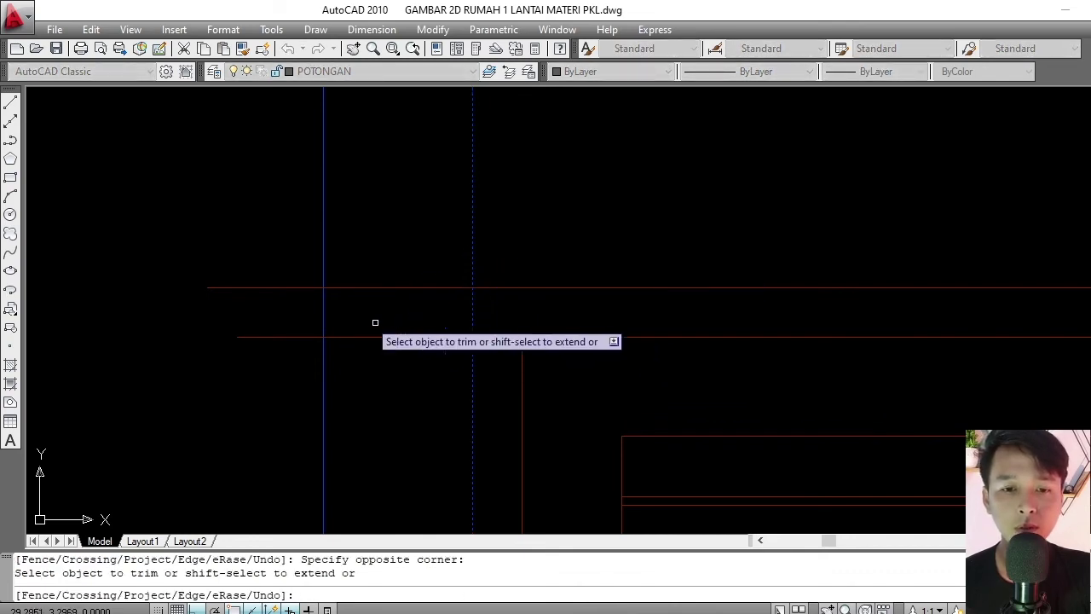
pyautogui.press('Return')
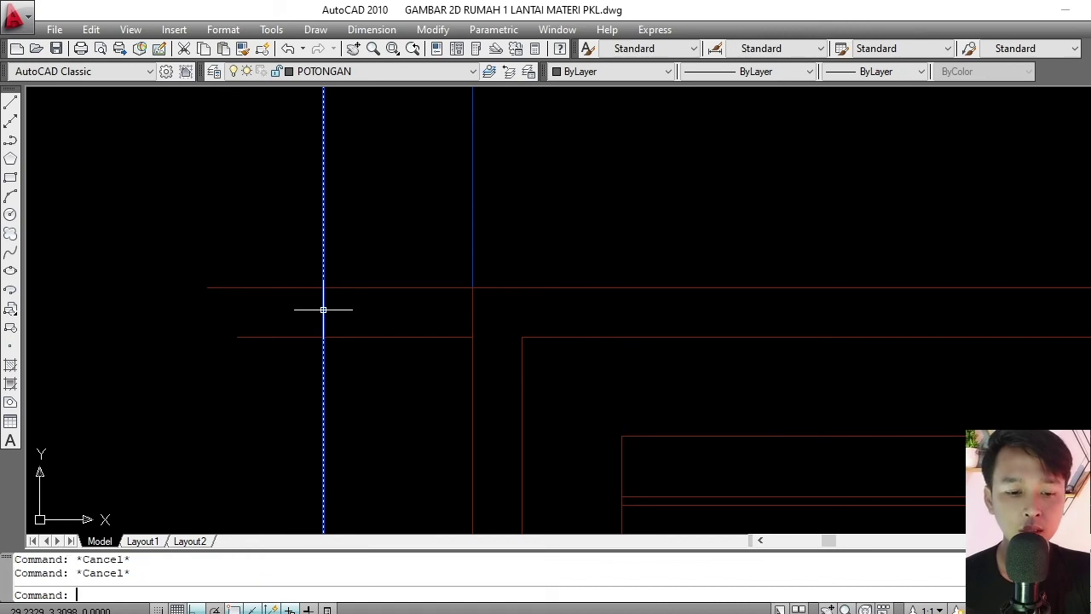
# Trim the ends of both horizontal frame lines that stick out left of the middle wall's left face line.
pyautogui.press('Return')
pyautogui.press('Return')
pyautogui.click(305, 264)
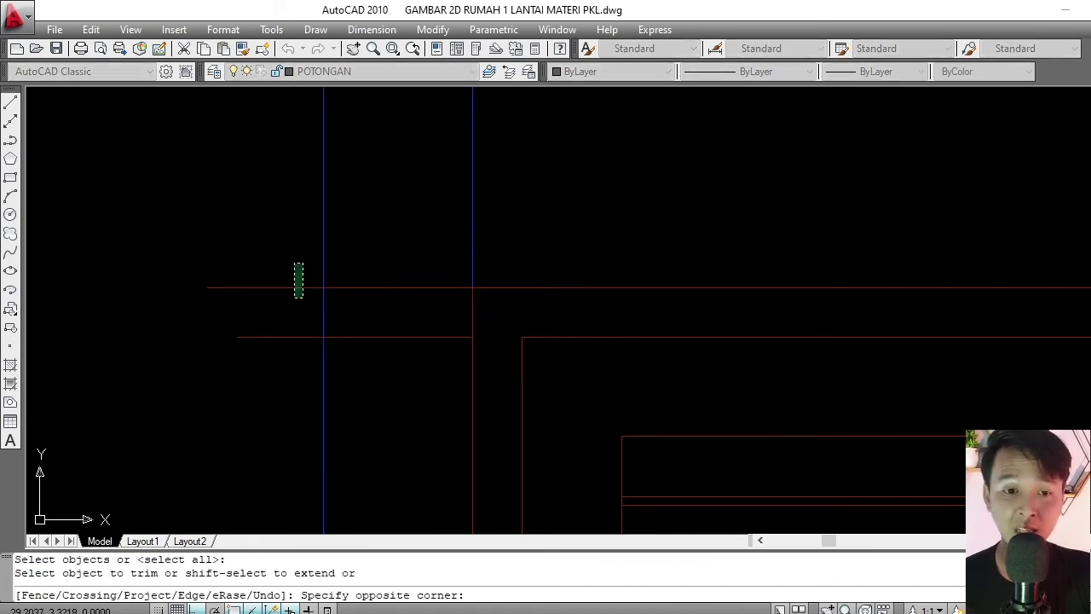
pyautogui.click(262, 383)
pyautogui.press('Return')
pyautogui.scroll(-3, 359, 244)
pyautogui.scroll(4, 381, 244)
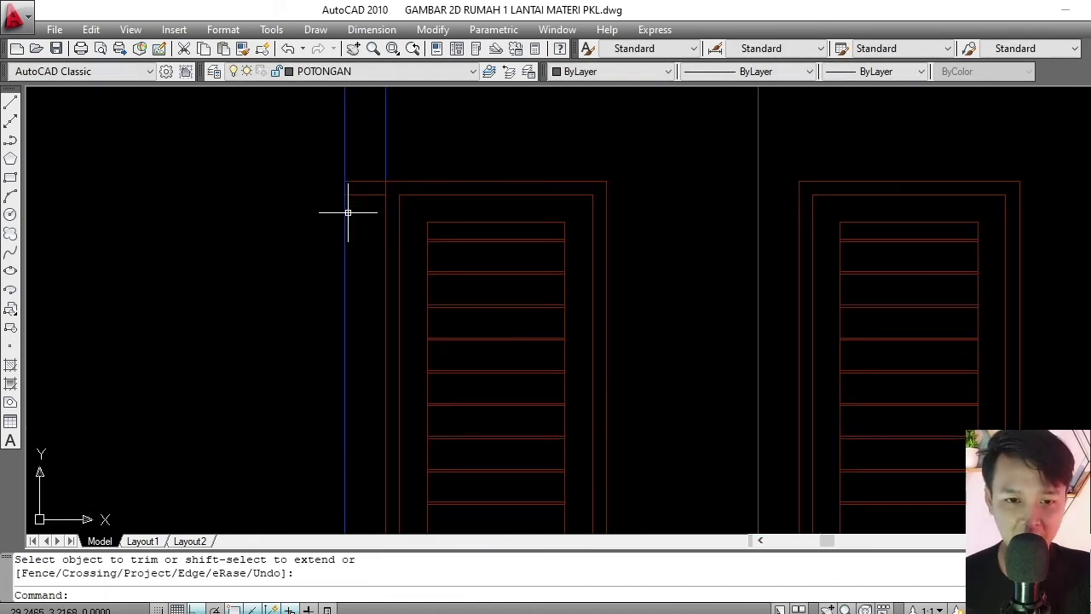
pyautogui.scroll(-5, 364, 187)
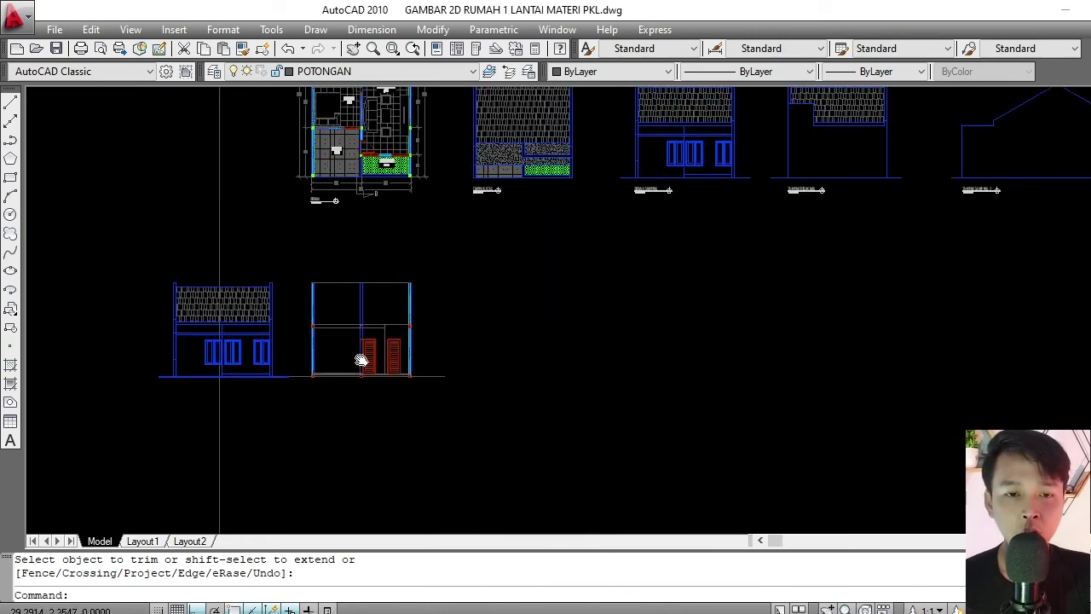
# Offset the middle wall's left face line by 0.03 toward the inside of the wall.
pyautogui.scroll(7, 360, 168)
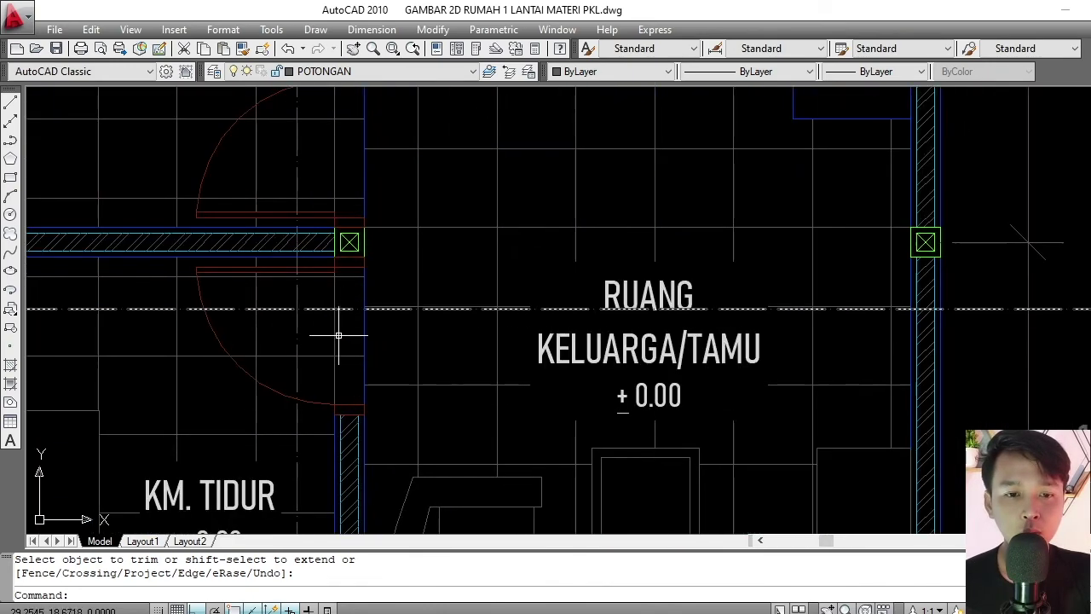
pyautogui.moveTo(342, 325); pyautogui.dragTo(350, 265, button='middle')
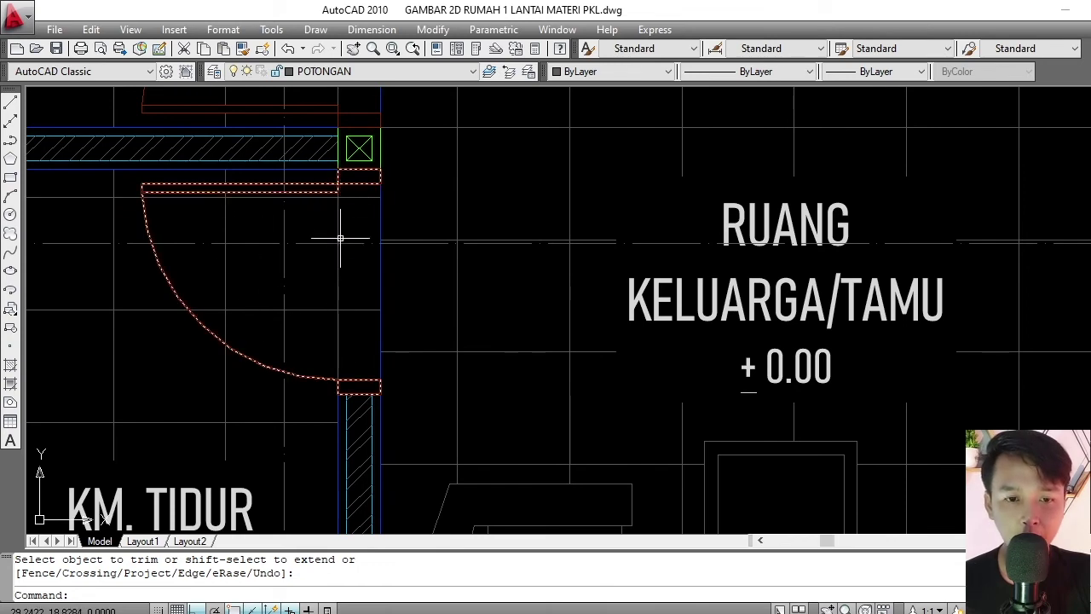
pyautogui.scroll(2, 336, 204)
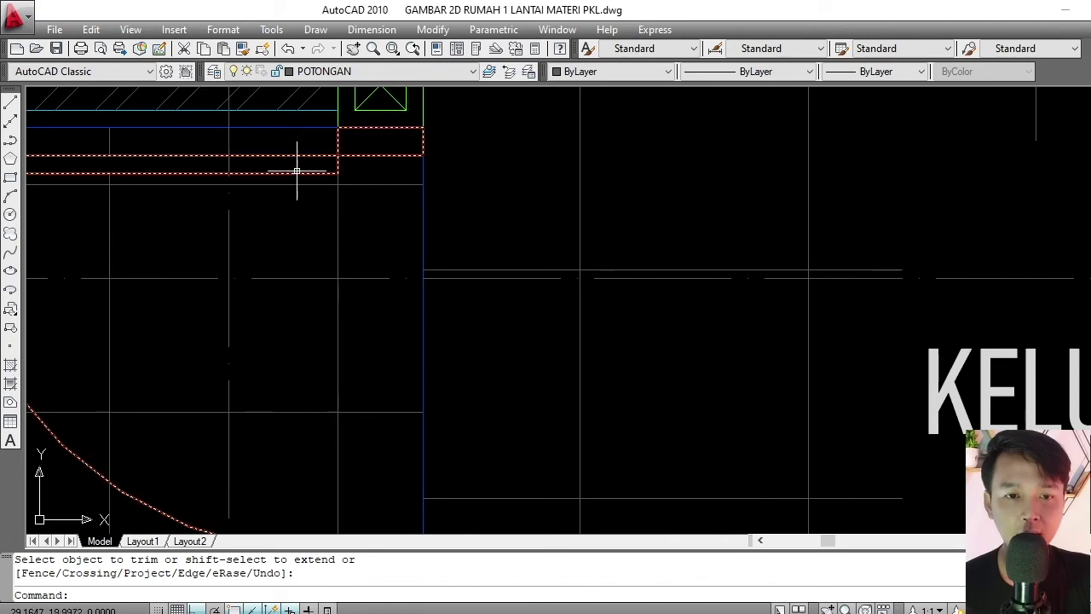
pyautogui.scroll(-8, 297, 170)
pyautogui.scroll(3, 339, 223)
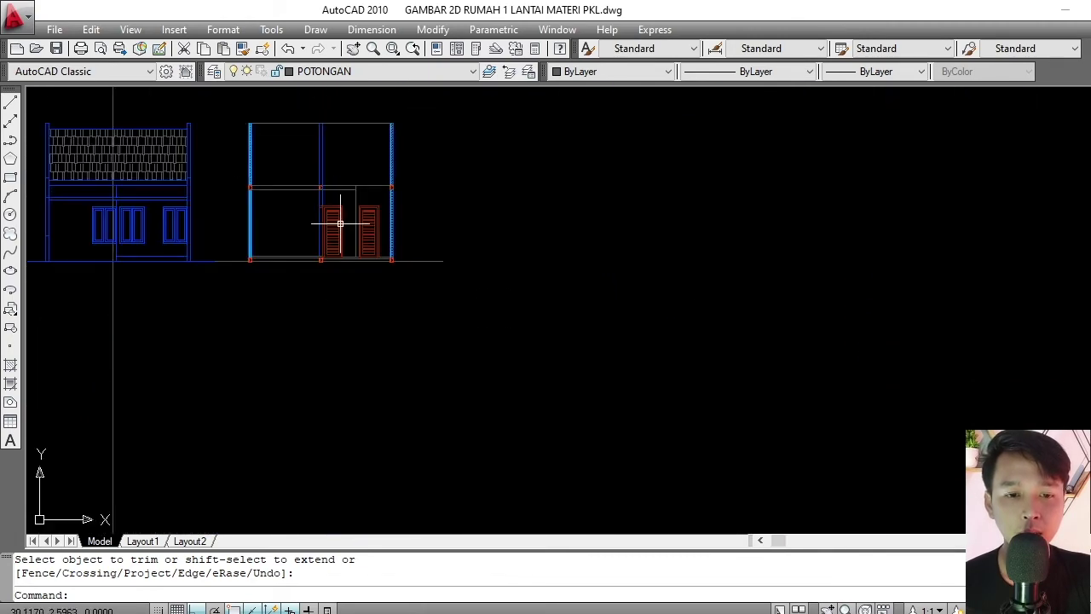
pyautogui.scroll(6, 339, 223)
pyautogui.moveTo(317, 337); pyautogui.dragTo(326, 292, button='middle')
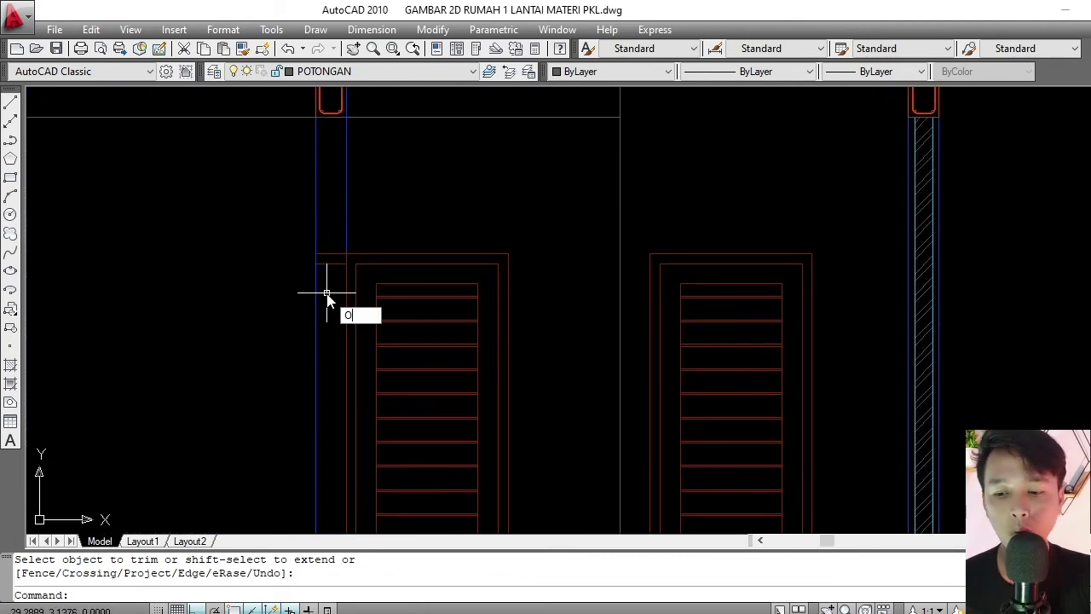
pyautogui.press('Return')
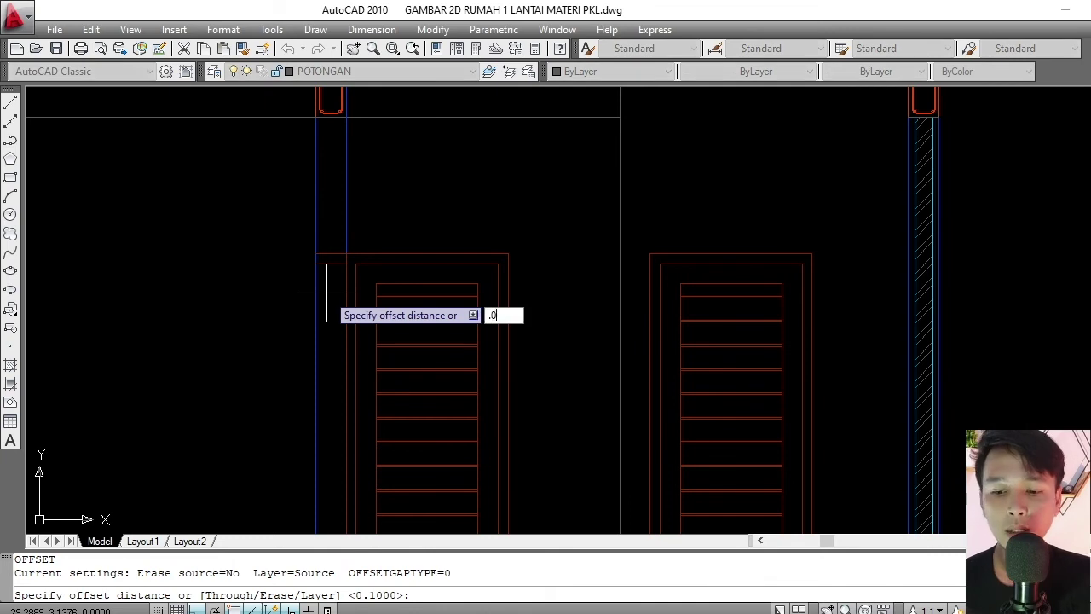
pyautogui.press('Return')
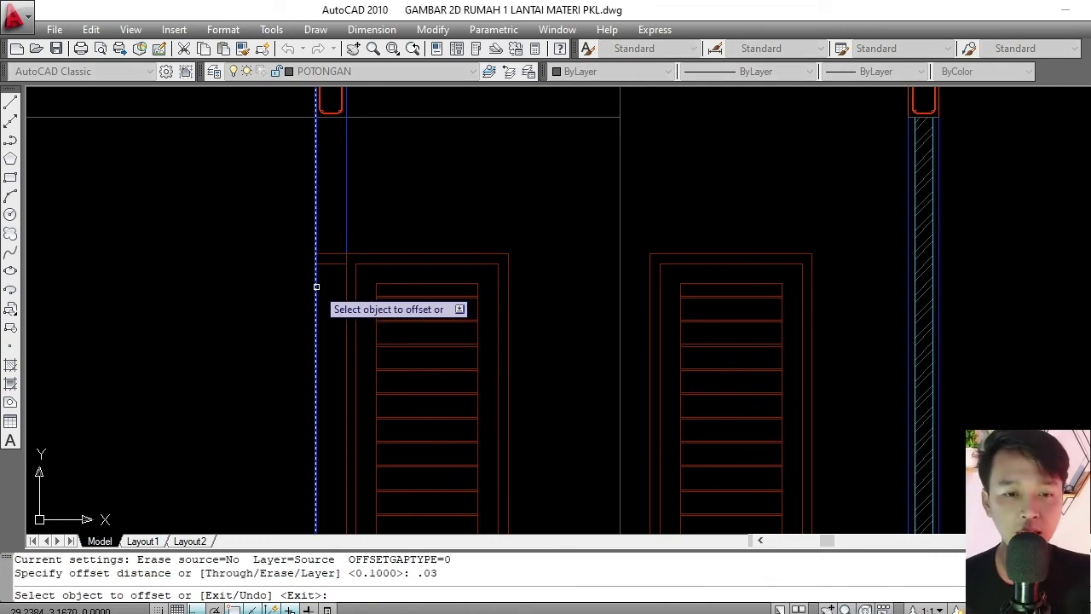
pyautogui.click(316, 287)
pyautogui.click(335, 289)
pyautogui.press('Return')
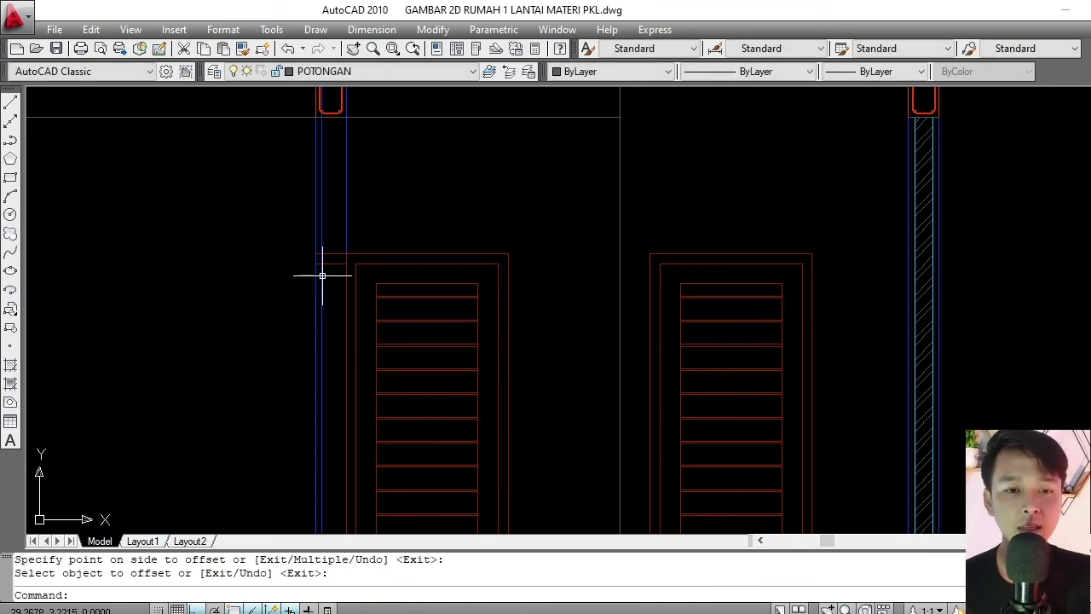
pyautogui.scroll(3, 322, 272)
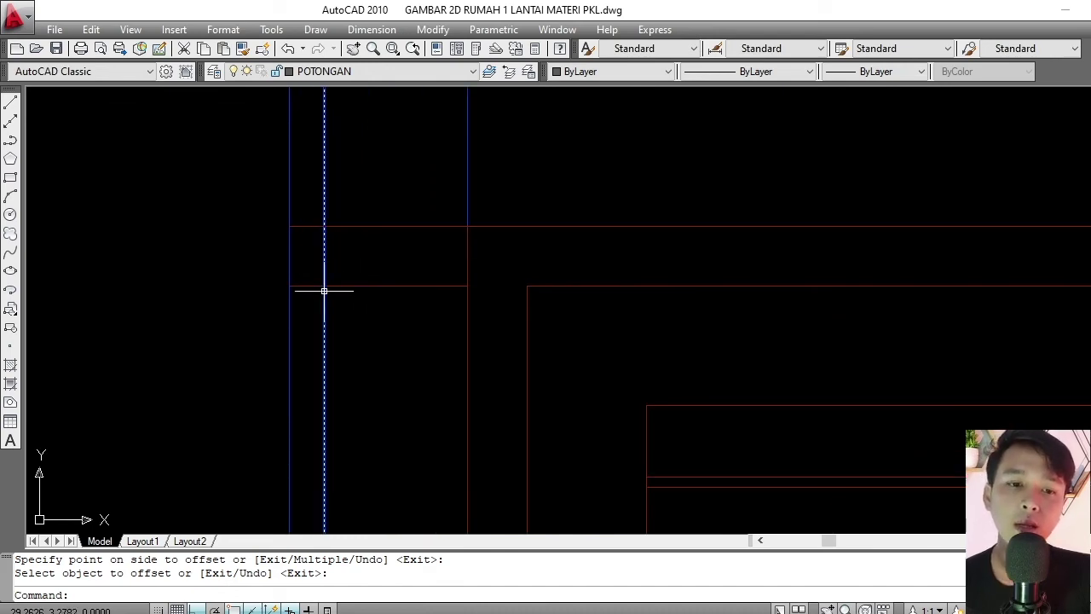
pyautogui.scroll(-3, 320, 313)
pyautogui.scroll(4, 324, 308)
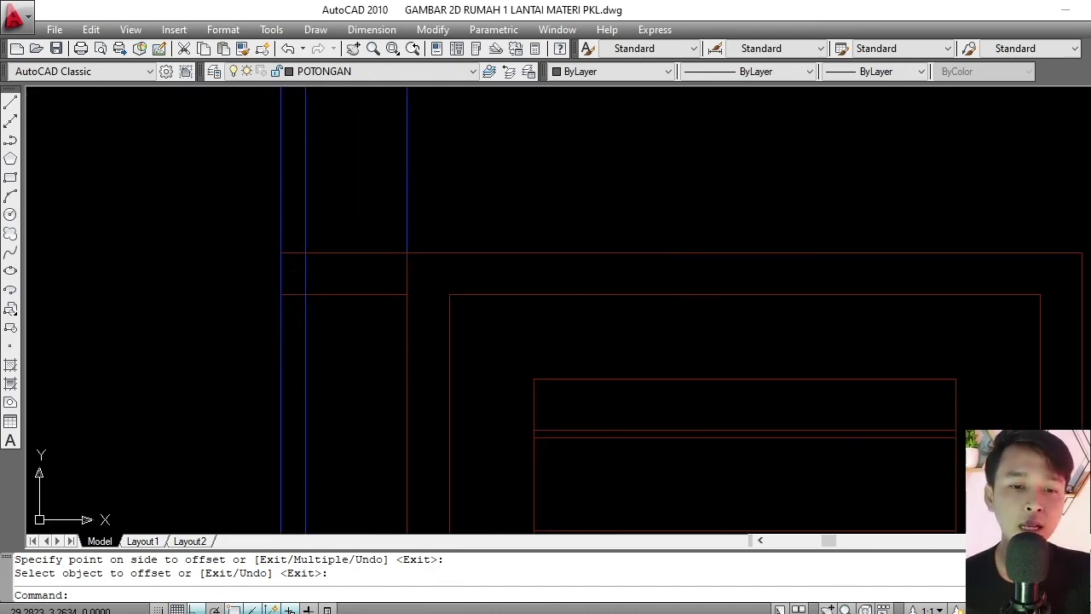
pyautogui.scroll(3, 267, 294)
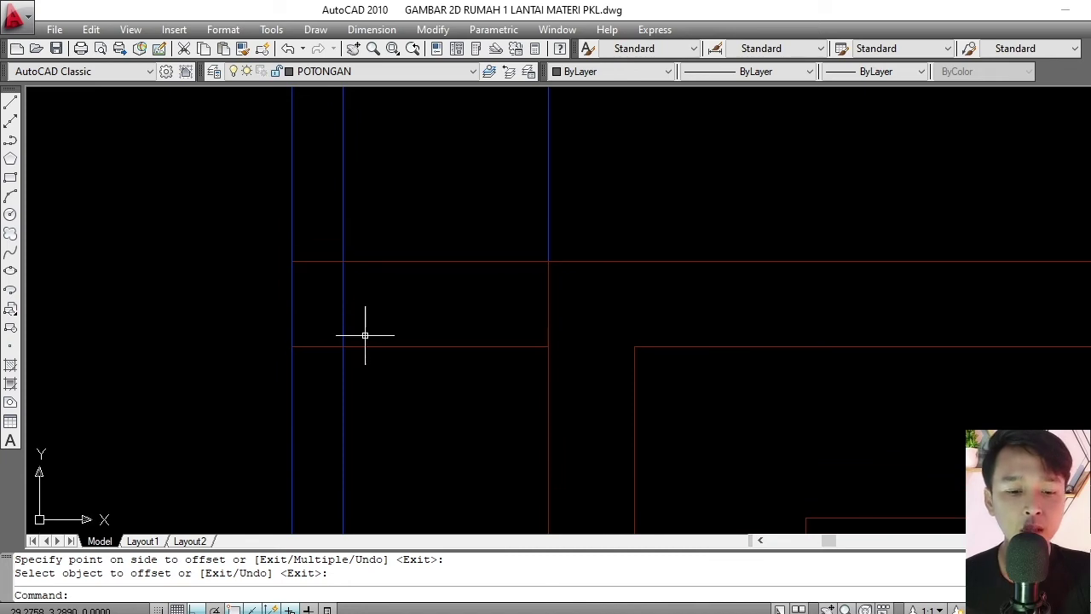
pyautogui.press('Return')
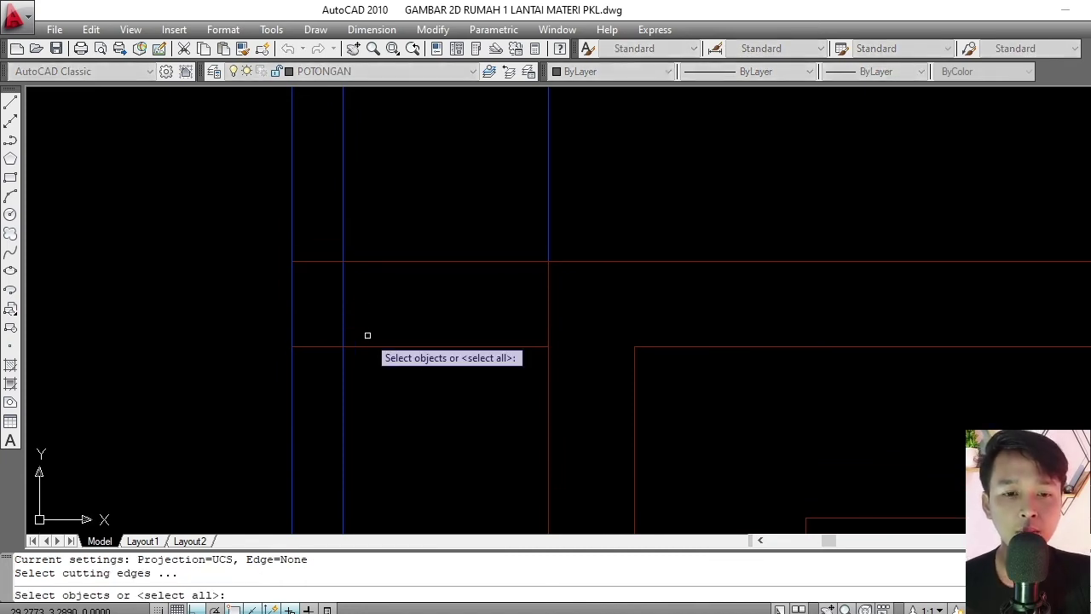
pyautogui.press('Escape')
pyautogui.press('Escape')
pyautogui.write('TR')
pyautogui.press('Return')
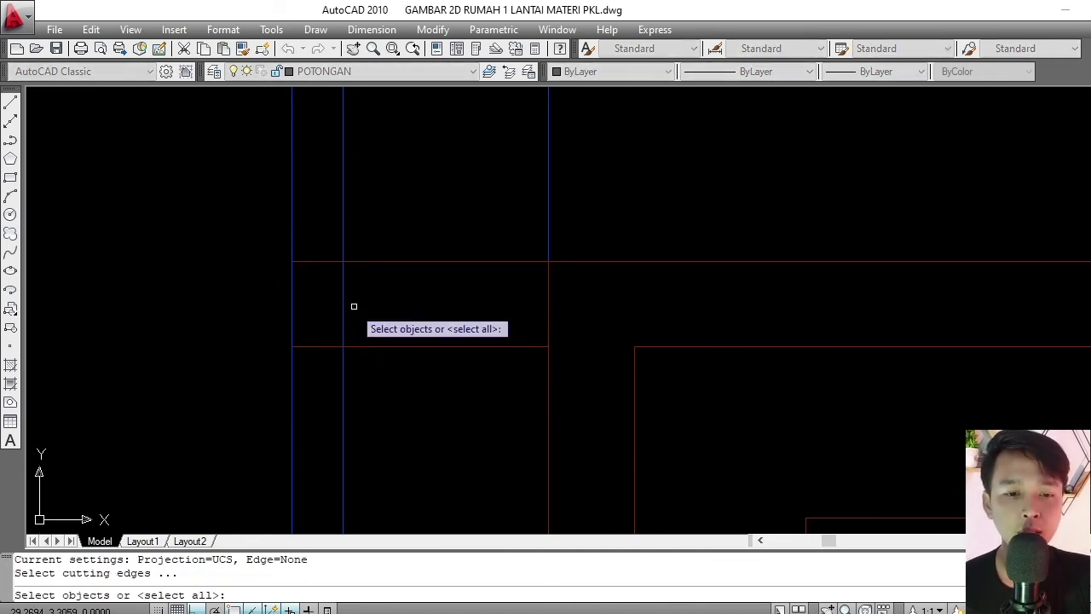
pyautogui.click(342, 307)
pyautogui.press('Escape')
pyautogui.press('Escape')
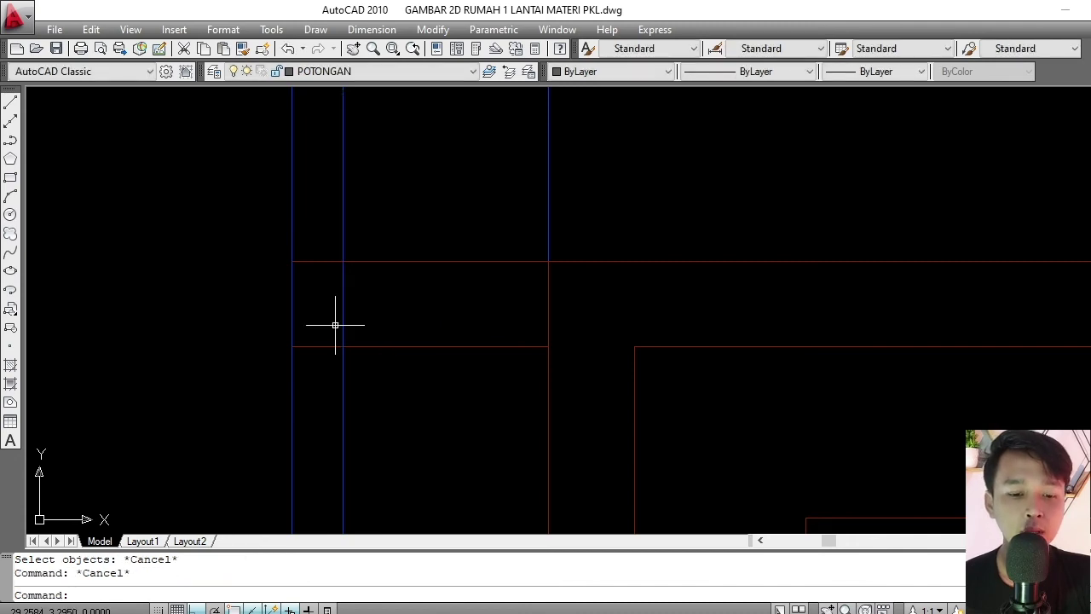
pyautogui.press('Return')
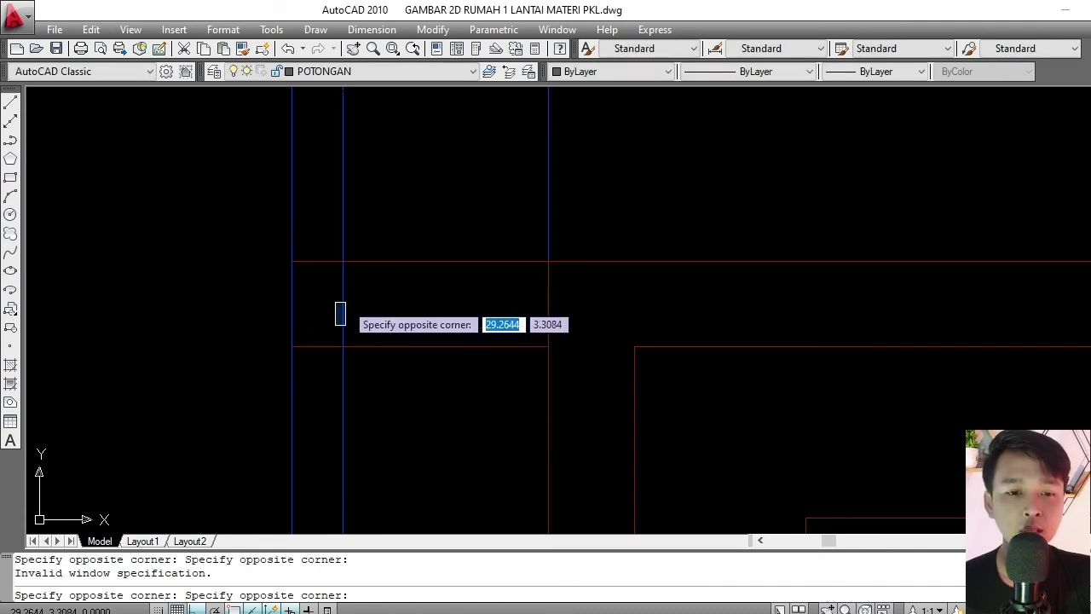
pyautogui.press('Escape')
pyautogui.press('Escape')
# Trim the offset line between the two horizontal door frame lines and erase its remaining piece above the frame.
pyautogui.write('TR')
pyautogui.press('Return')
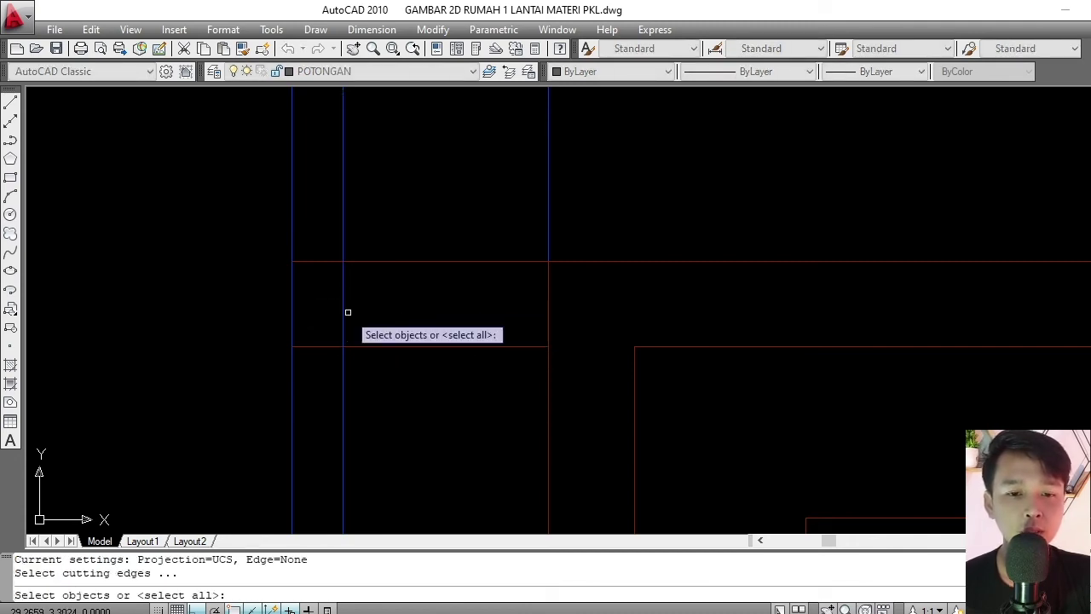
pyautogui.press('Return')
pyautogui.scroll(-6, 346, 294)
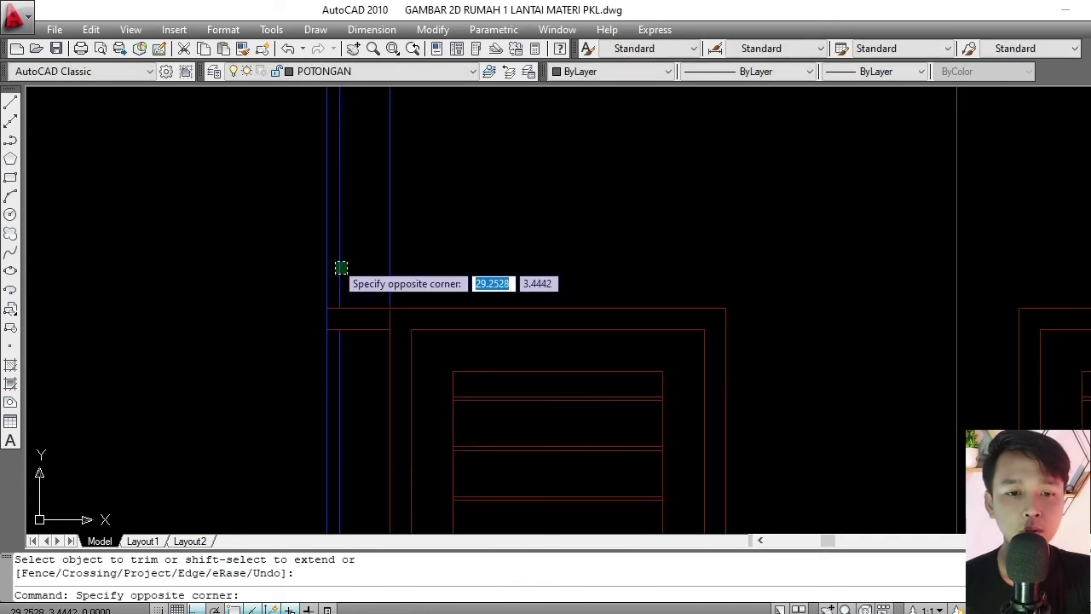
pyautogui.click(377, 207)
pyautogui.scroll(-5, 361, 182)
pyautogui.scroll(2, 333, 236)
pyautogui.write('E')
pyautogui.press('Return')
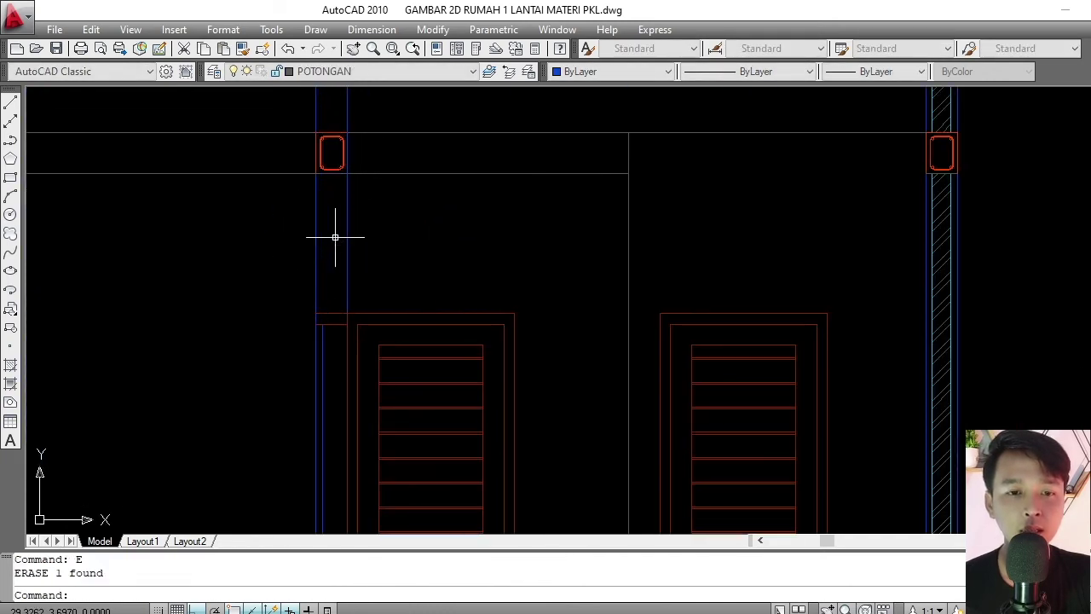
# Draw a rectangle across the middle wall's width from the top horizontal door frame line down to the floor line.
pyautogui.scroll(-4, 335, 247)
pyautogui.scroll(3, 336, 327)
pyautogui.moveTo(335, 349); pyautogui.dragTo(333, 271, button='middle')
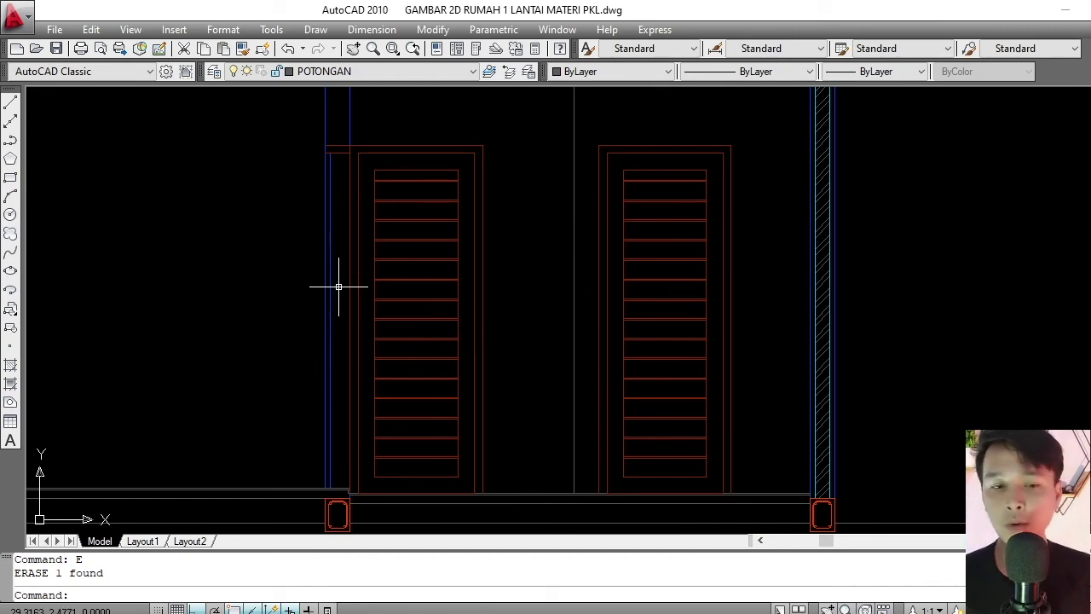
pyautogui.scroll(5, 322, 262)
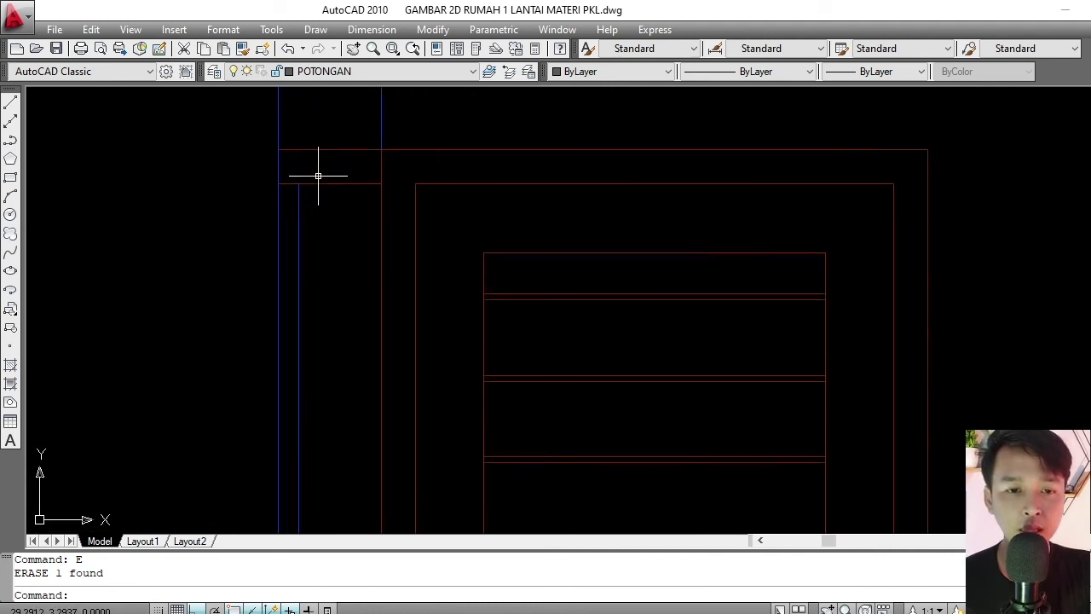
pyautogui.click(316, 225)
pyautogui.press('Escape')
pyautogui.moveTo(325, 228); pyautogui.dragTo(326, 204, button='middle')
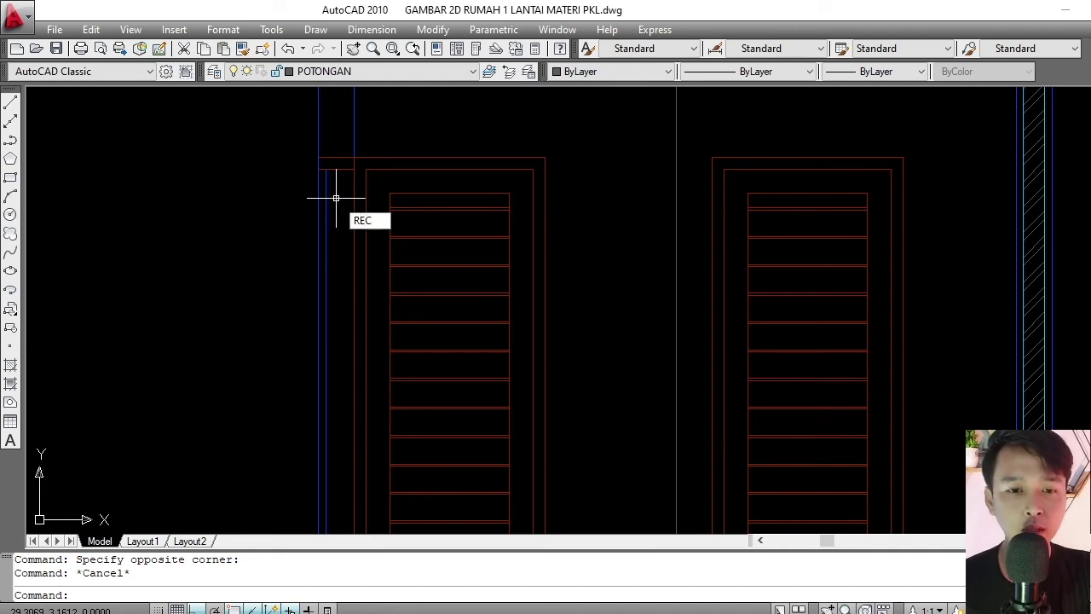
pyautogui.press('Return')
pyautogui.scroll(6, 334, 162)
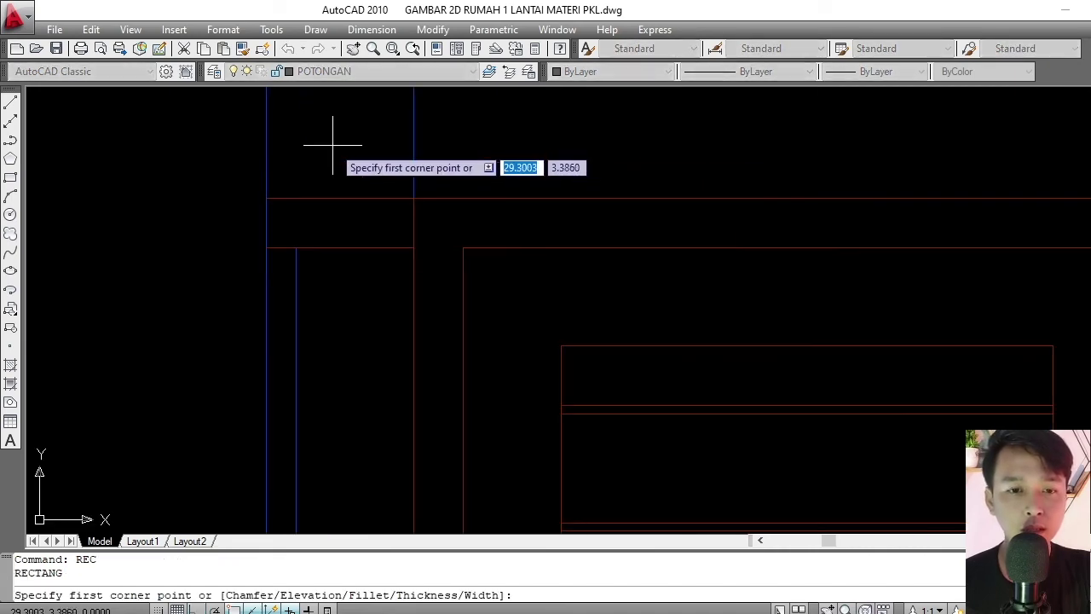
pyautogui.click(266, 198)
pyautogui.scroll(-4, 377, 389)
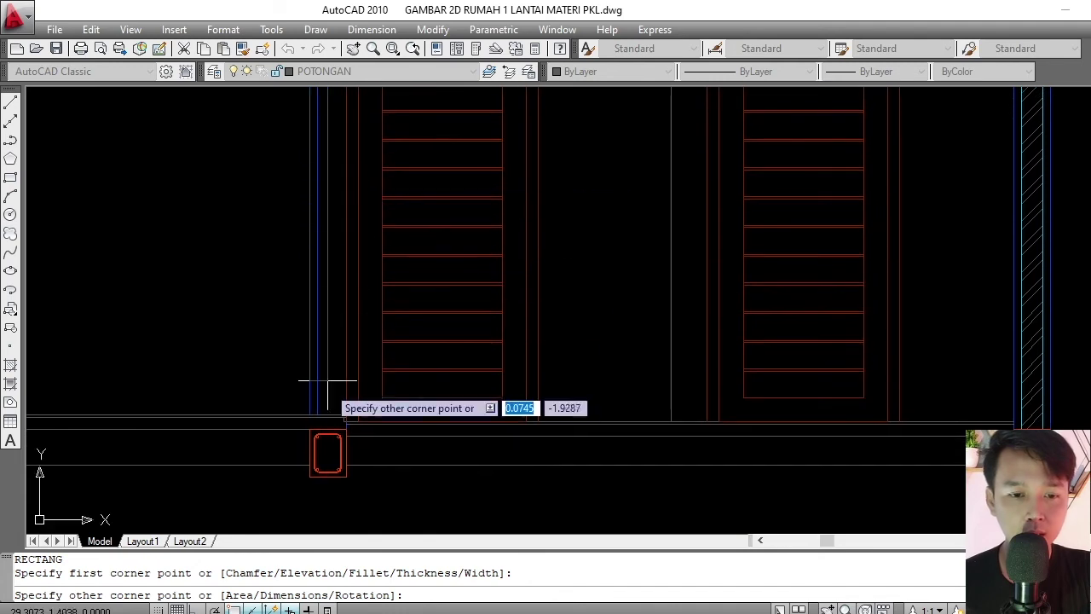
pyautogui.scroll(5, 328, 383)
pyautogui.click(385, 406)
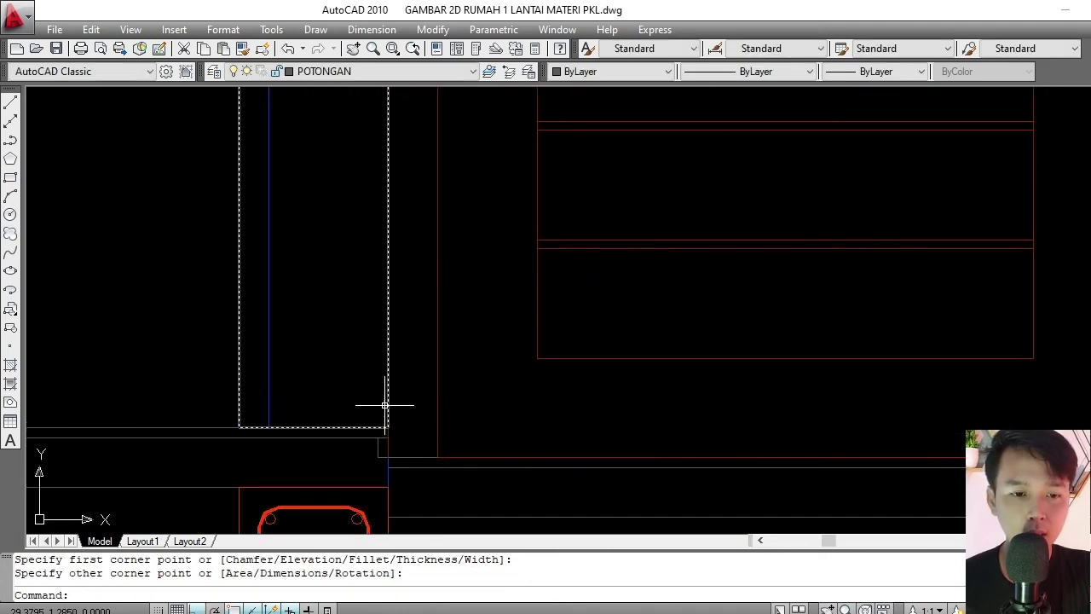
# Match the properties of the new rectangle and the offset line inside it to the lower horizontal door frame line.
pyautogui.scroll(-4, 365, 224)
pyautogui.scroll(6, 390, 267)
pyautogui.moveTo(287, 287)
pyautogui.mouseDown(button='middle')
pyautogui.moveTo(358, 189)
pyautogui.moveTo(366, 202)
pyautogui.mouseUp(button='middle')
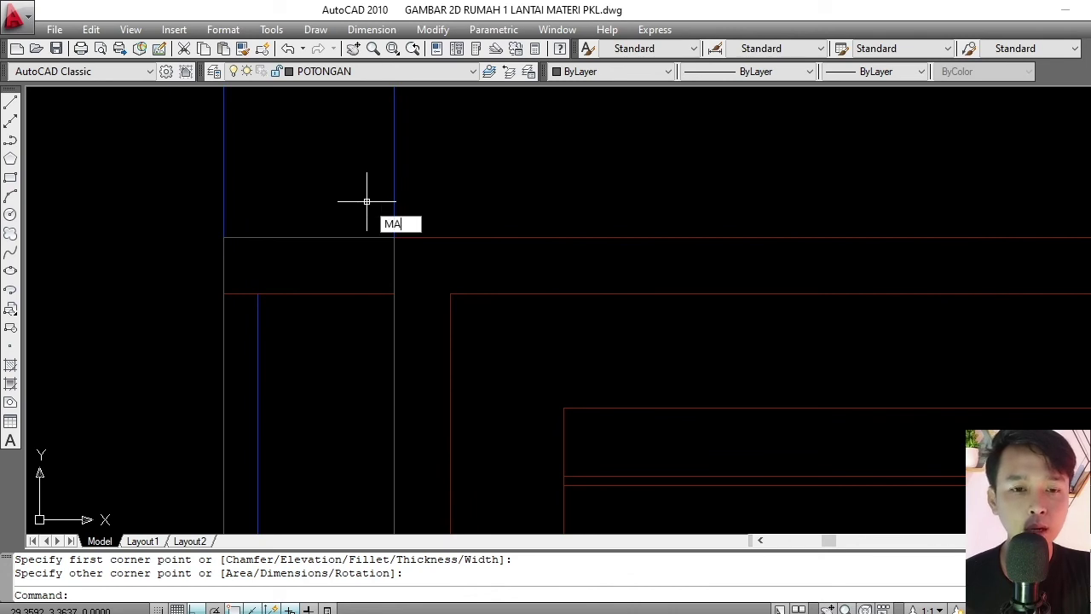
pyautogui.press('Return')
pyautogui.click(309, 294)
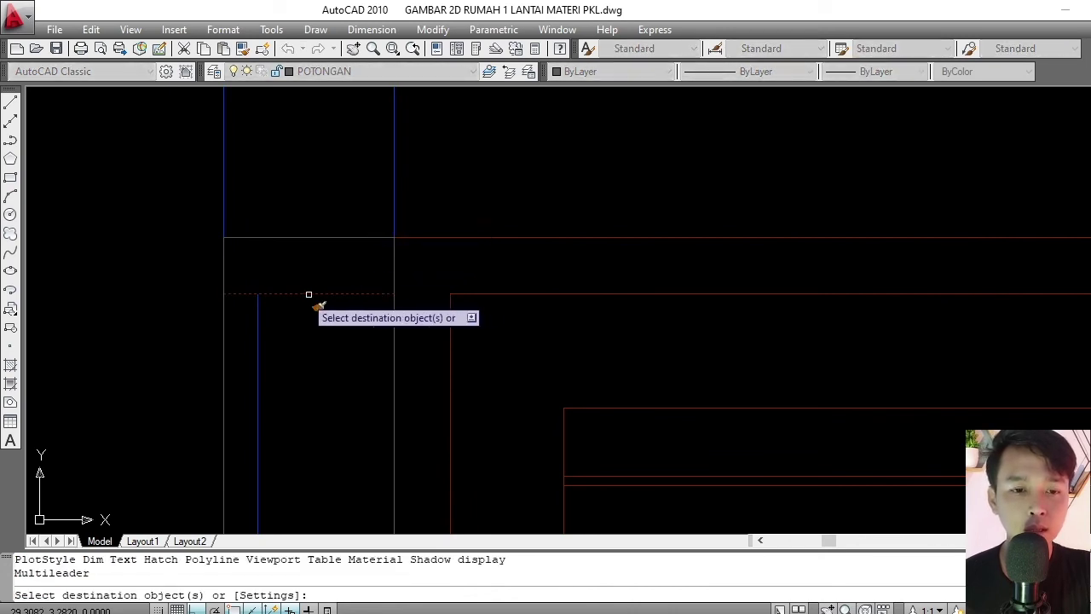
pyautogui.click(224, 314)
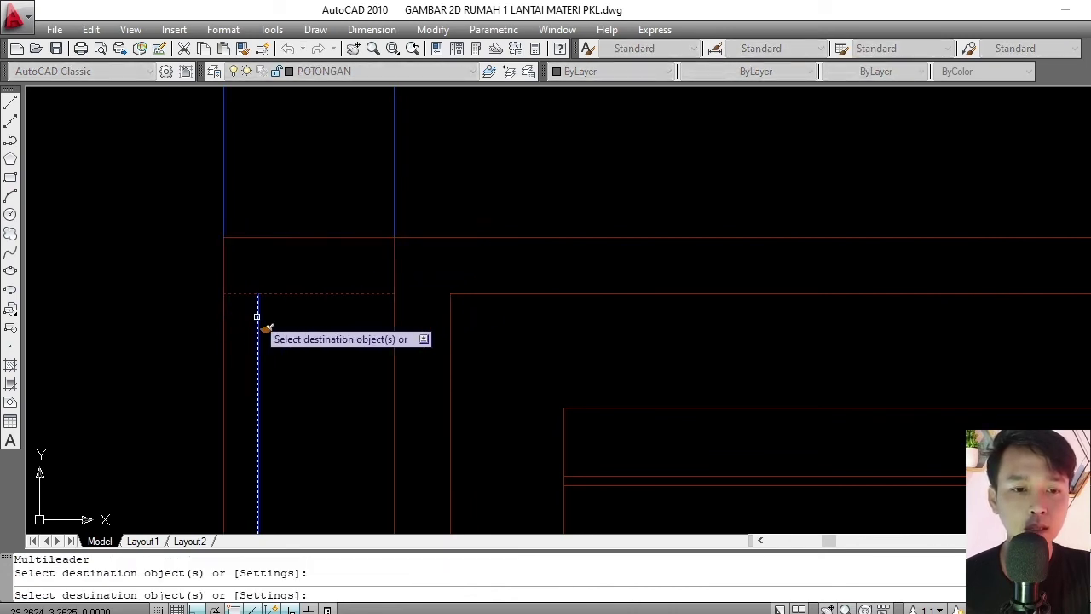
pyautogui.click(257, 316)
pyautogui.scroll(3, 261, 317)
pyautogui.press('Return')
pyautogui.scroll(2, 320, 273)
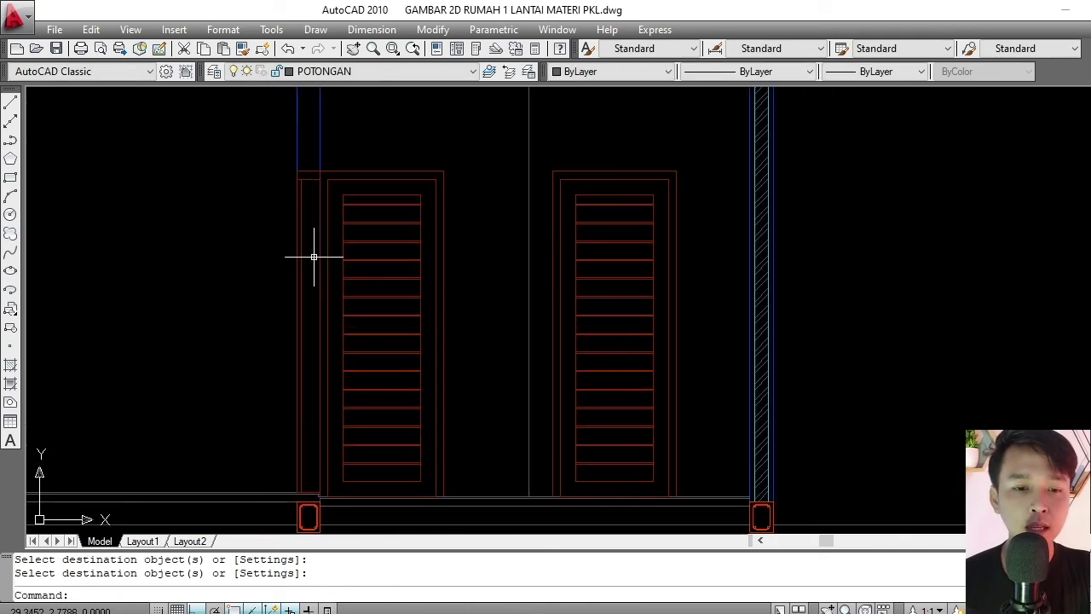
# Examine the cut door frame, the beam above it and the middle wall's upper part in the section.
pyautogui.scroll(3, 308, 179)
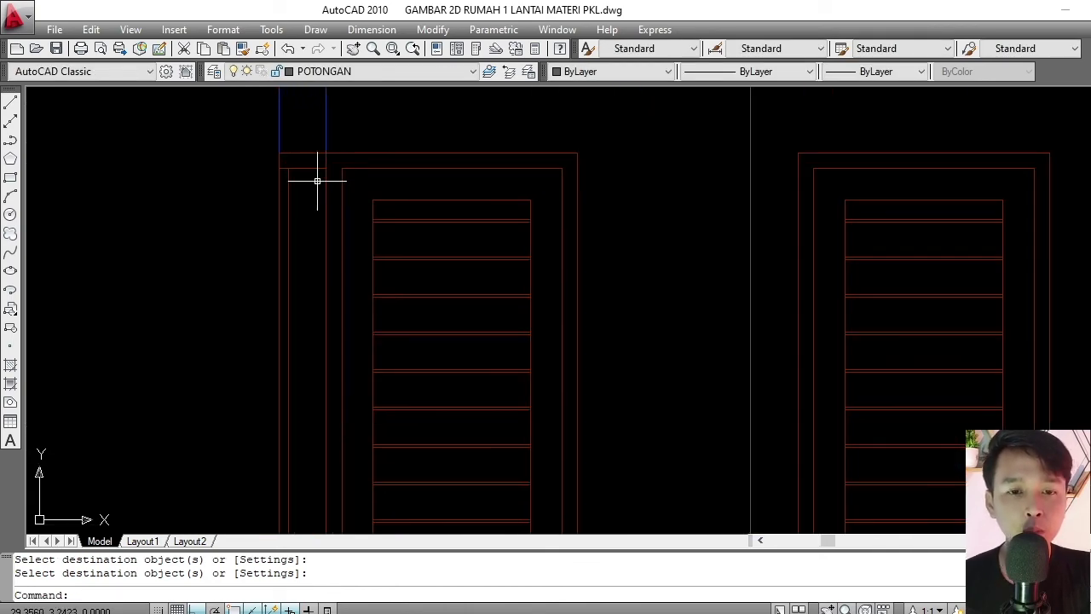
pyautogui.scroll(-4, 317, 180)
pyautogui.scroll(3, 312, 190)
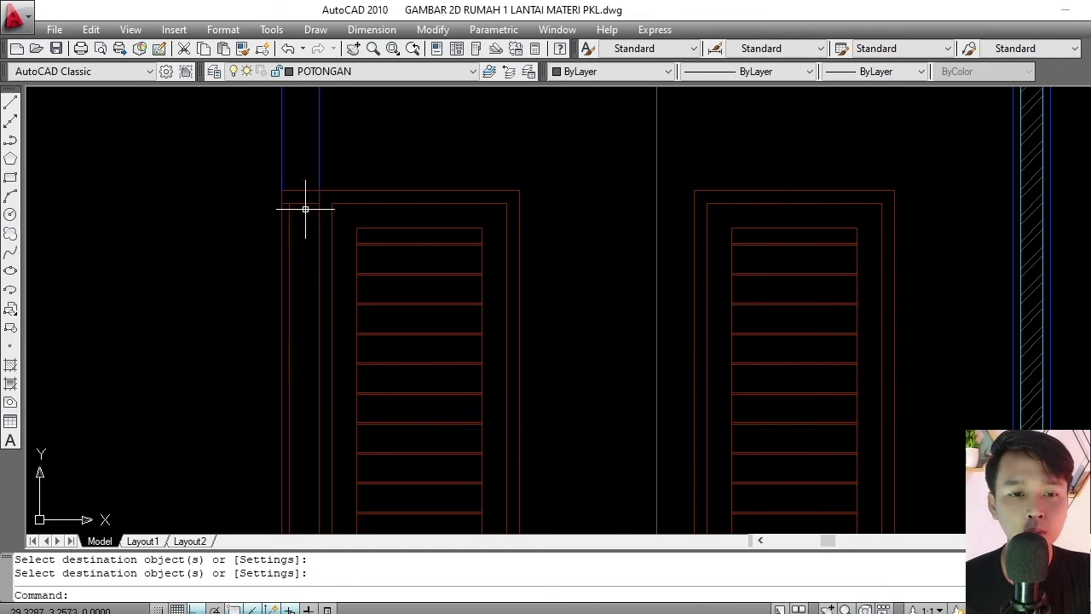
pyautogui.scroll(-6, 305, 209)
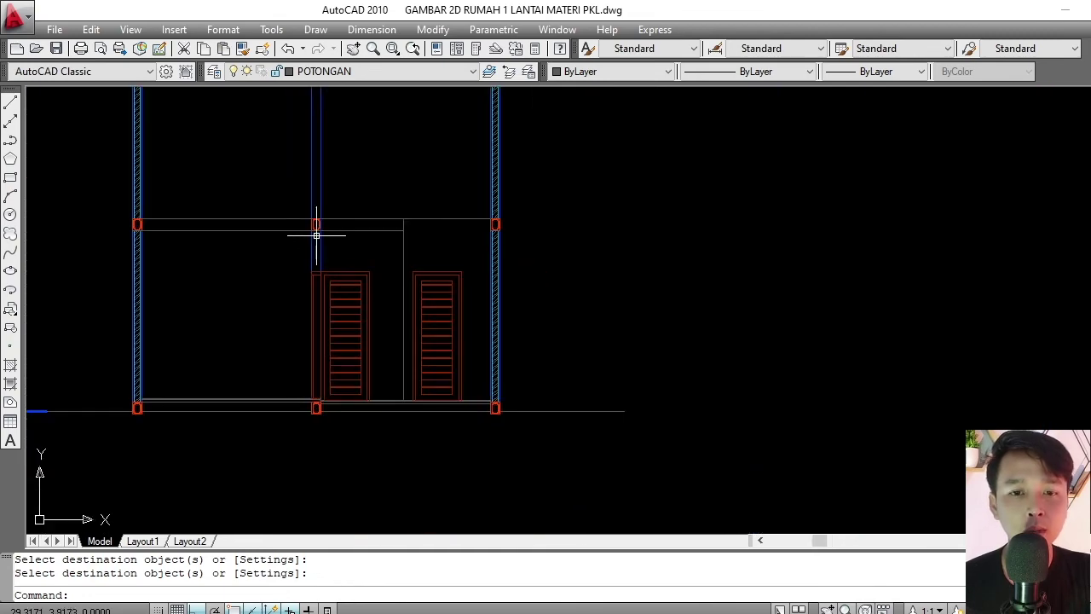
pyautogui.scroll(5, 316, 235)
pyautogui.scroll(-5, 329, 252)
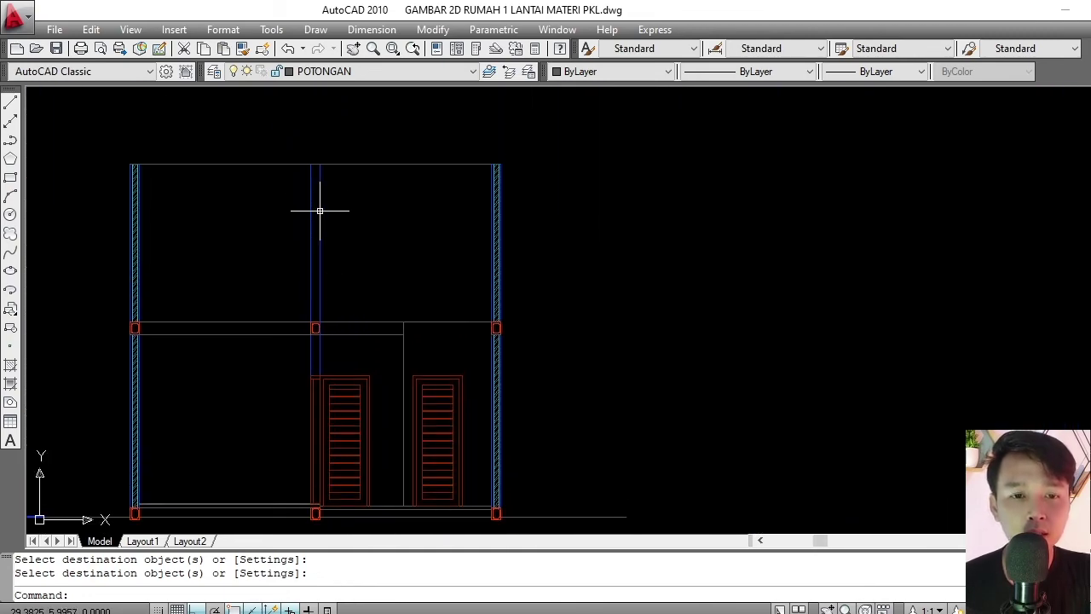
pyautogui.scroll(3, 301, 301)
pyautogui.scroll(-2, 353, 302)
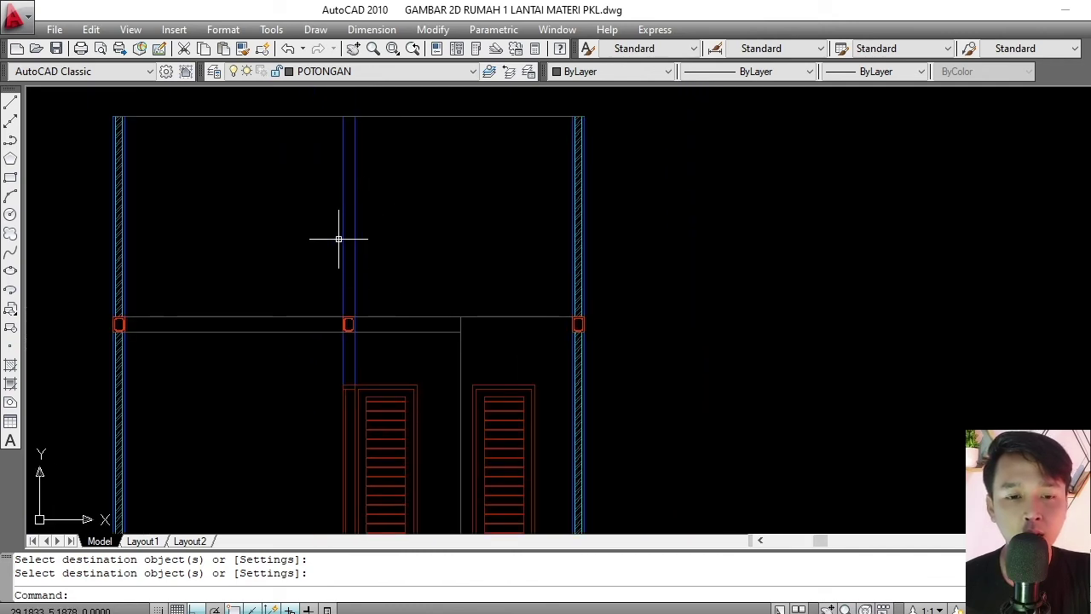
pyautogui.scroll(1, 353, 298)
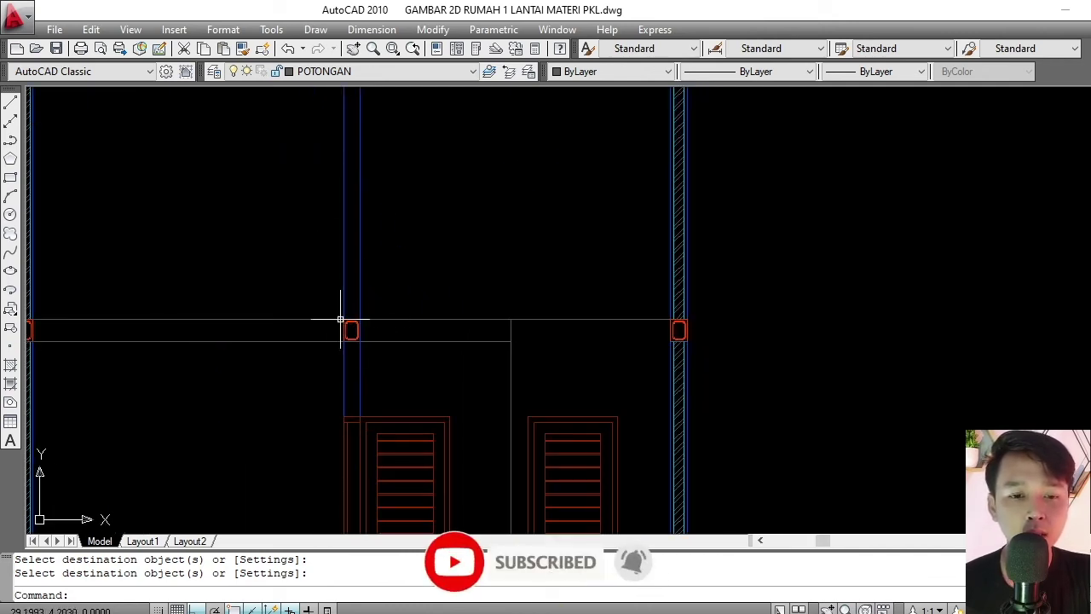
pyautogui.scroll(2, 345, 326)
pyautogui.scroll(-4, 361, 294)
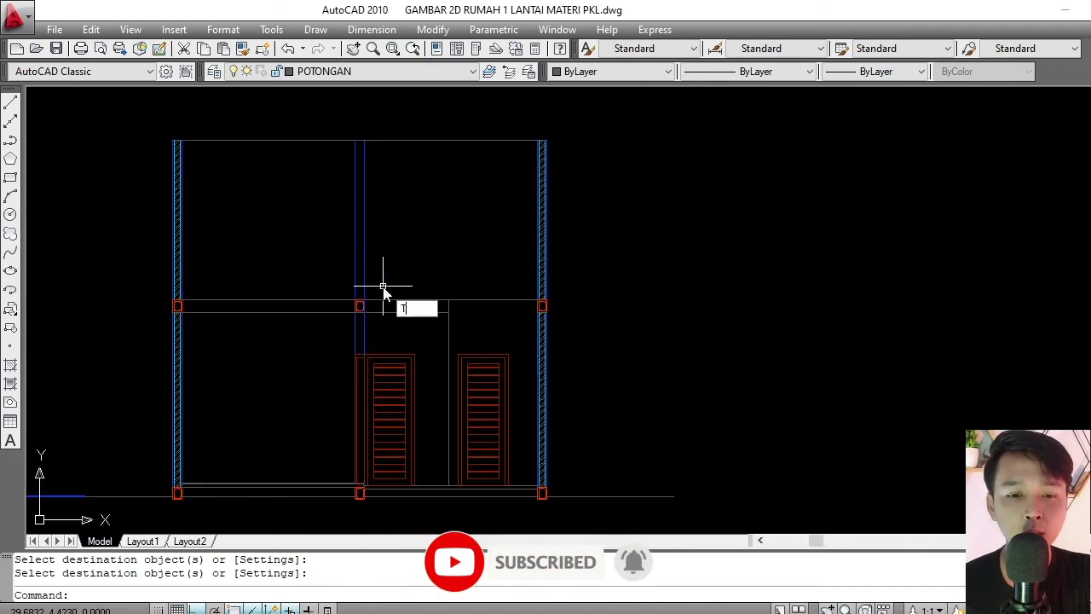
# Trim away the middle wall's two outer lines above the beam's top line.
pyautogui.press('Return')
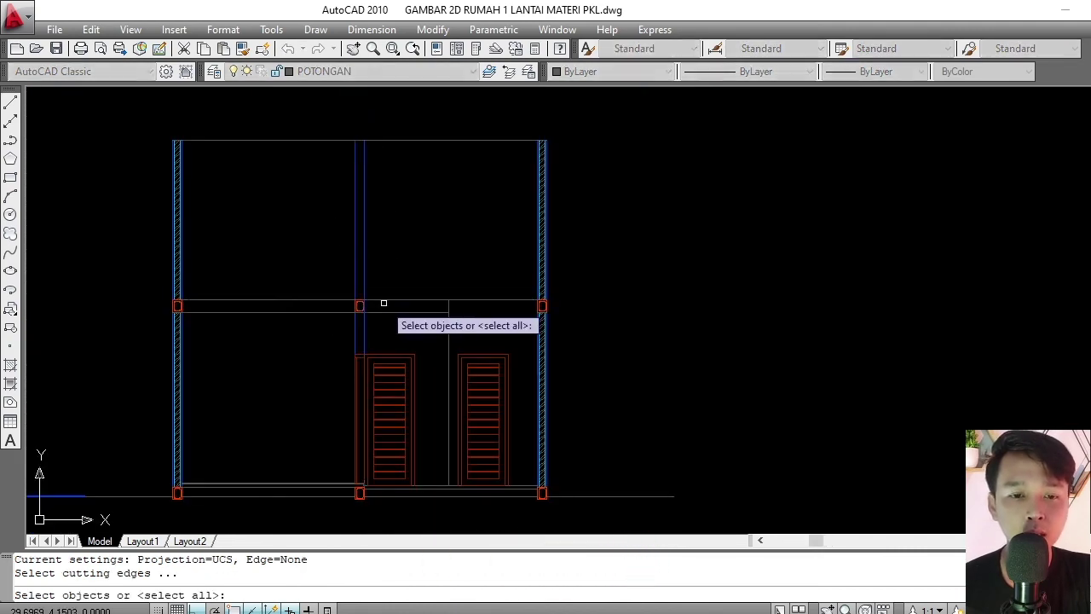
pyautogui.click(380, 300)
pyautogui.scroll(2, 361, 274)
pyautogui.press('Return')
pyautogui.click(384, 251)
pyautogui.click(315, 261)
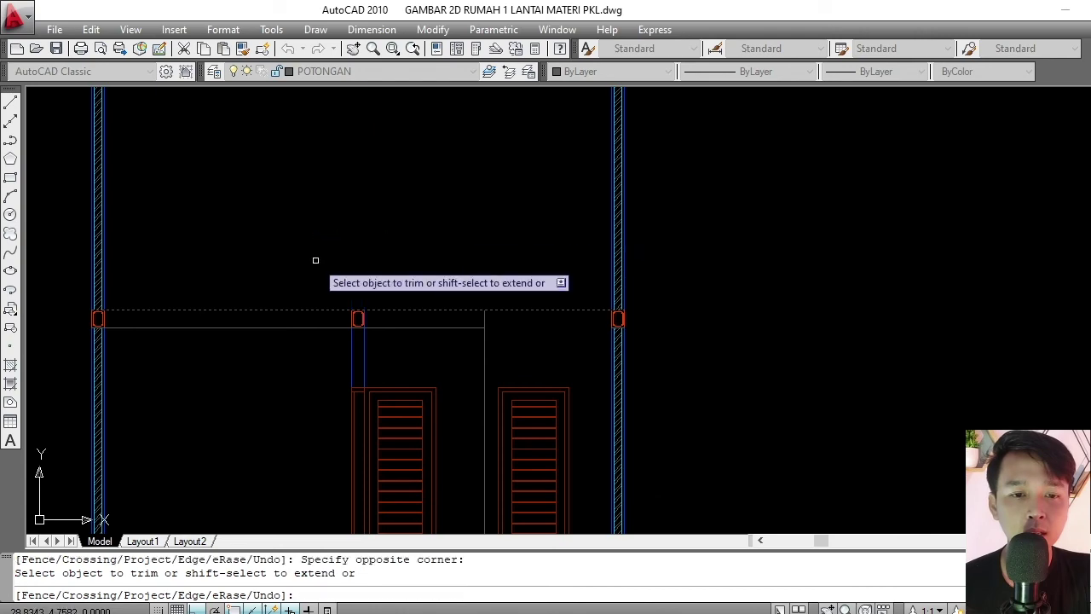
pyautogui.press('Return')
# Copy the right wall's two inner wall lines below the beam to the middle wall, aligned with its beam corner.
pyautogui.scroll(-5, 344, 243)
pyautogui.scroll(4, 352, 274)
pyautogui.scroll(3, 341, 260)
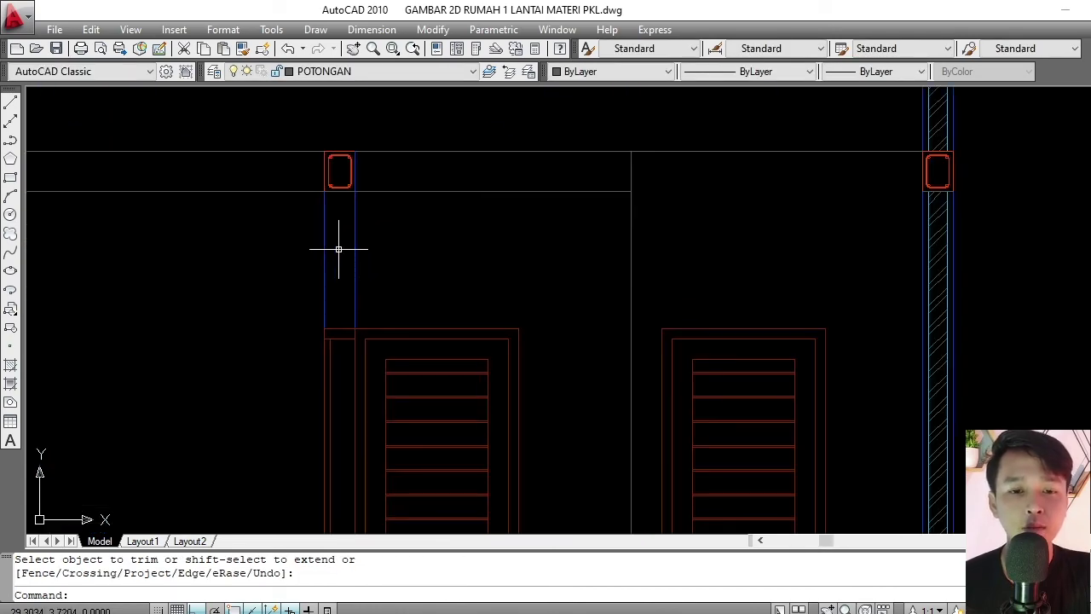
pyautogui.scroll(-2, 341, 247)
pyautogui.scroll(3, 747, 236)
pyautogui.scroll(2, 664, 230)
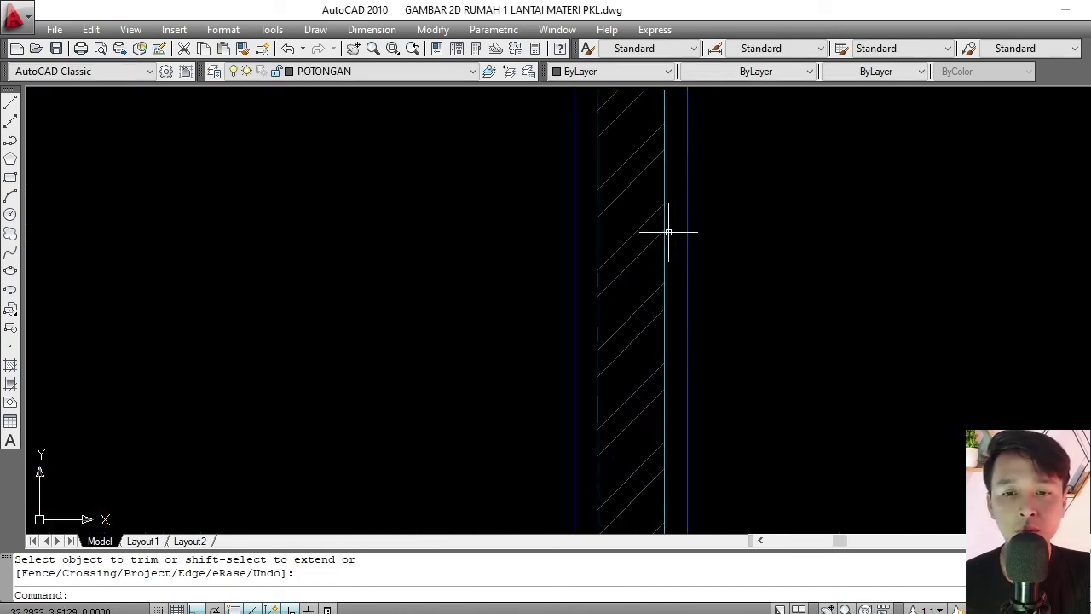
pyautogui.click(668, 231)
pyautogui.click(589, 263)
pyautogui.press('Return')
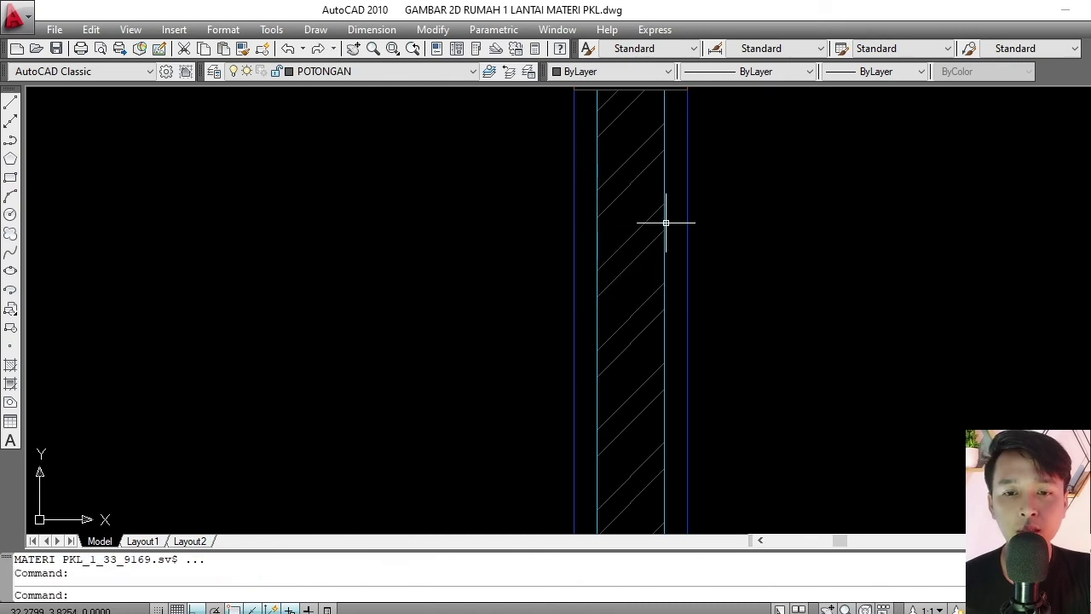
pyautogui.click(666, 189)
pyautogui.click(726, 260)
pyautogui.click(591, 236)
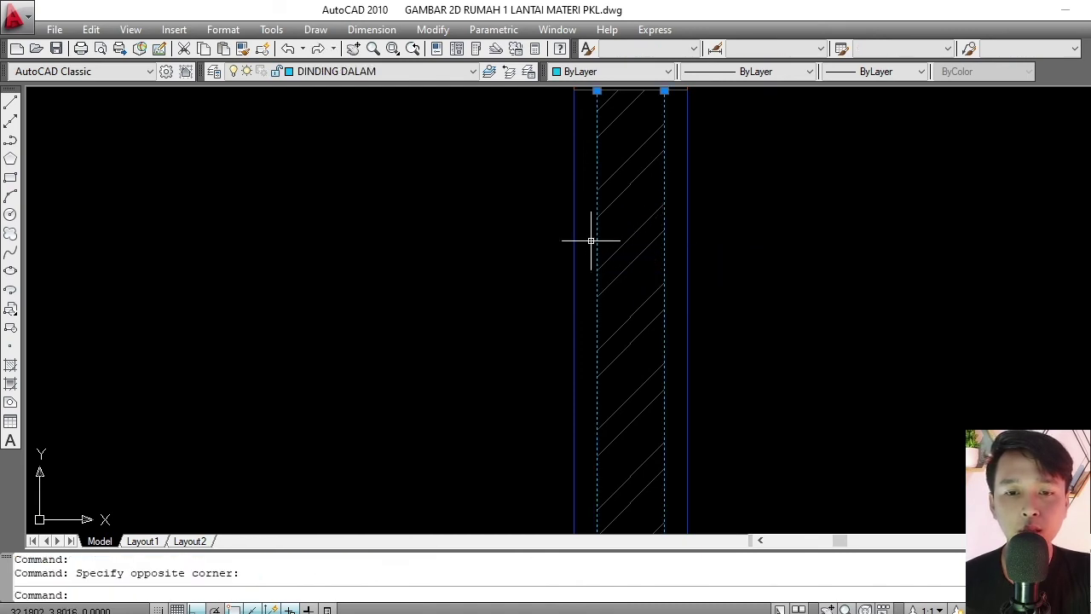
pyautogui.scroll(-4, 596, 236)
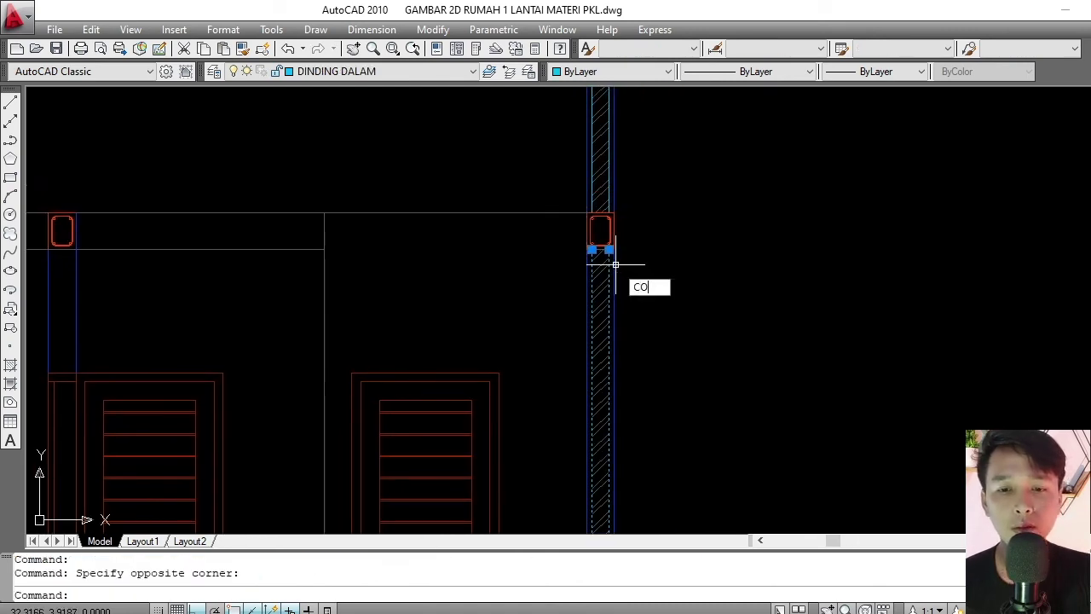
pyautogui.press('Return')
pyautogui.scroll(3, 616, 248)
pyautogui.click(612, 251)
pyautogui.scroll(-8, 646, 244)
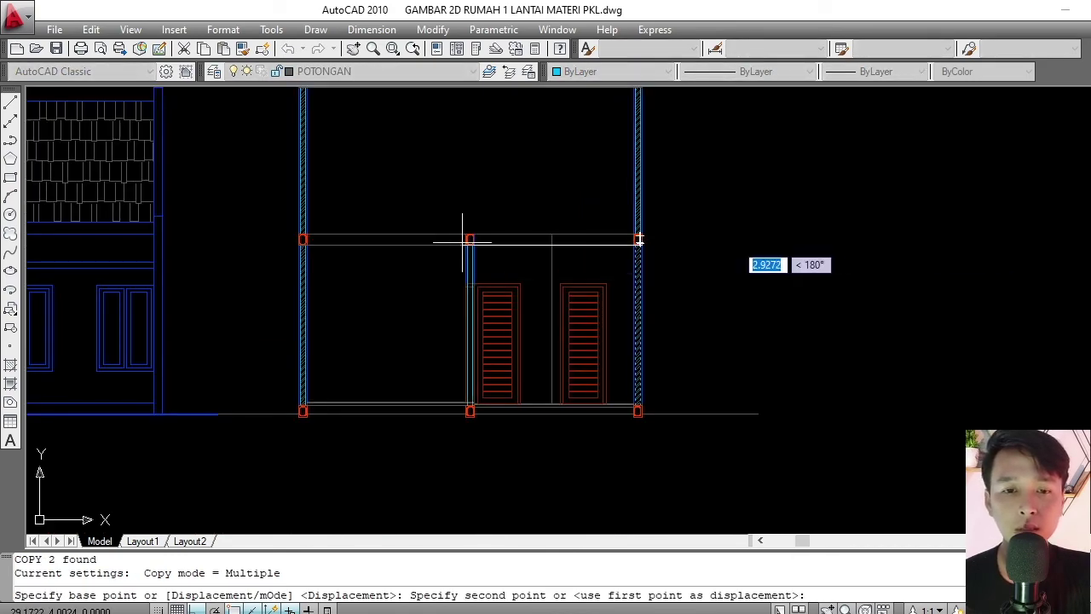
pyautogui.scroll(8, 463, 241)
pyautogui.press('Escape')
pyautogui.scroll(-5, 470, 224)
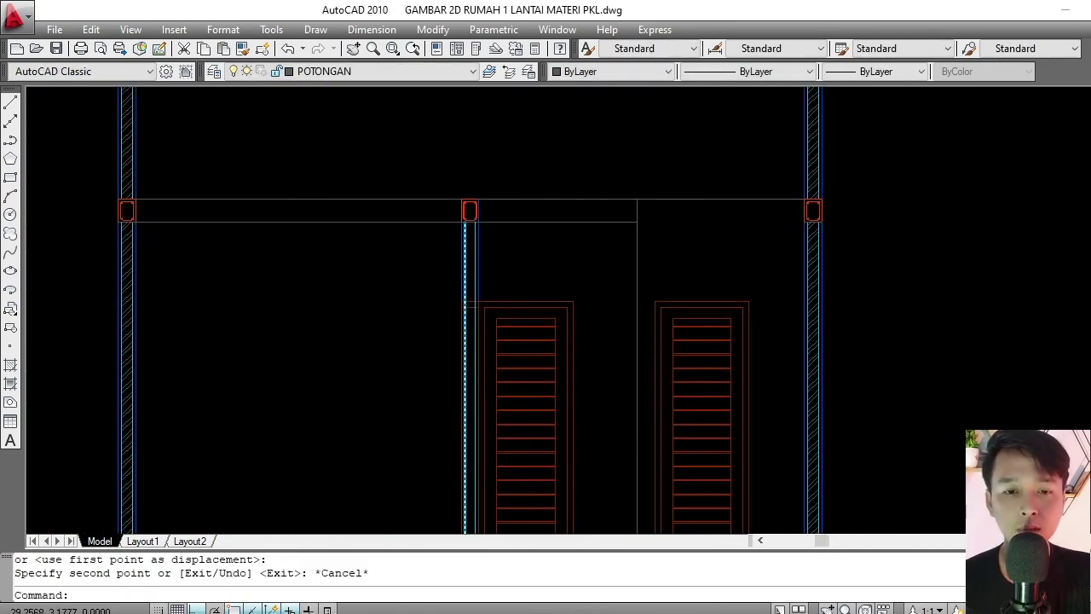
# Trim the middle wall's copied inner lines between the two horizontal door frame lines.
pyautogui.scroll(4, 511, 272)
pyautogui.scroll(1, 503, 298)
pyautogui.write('tr')
pyautogui.press('Return')
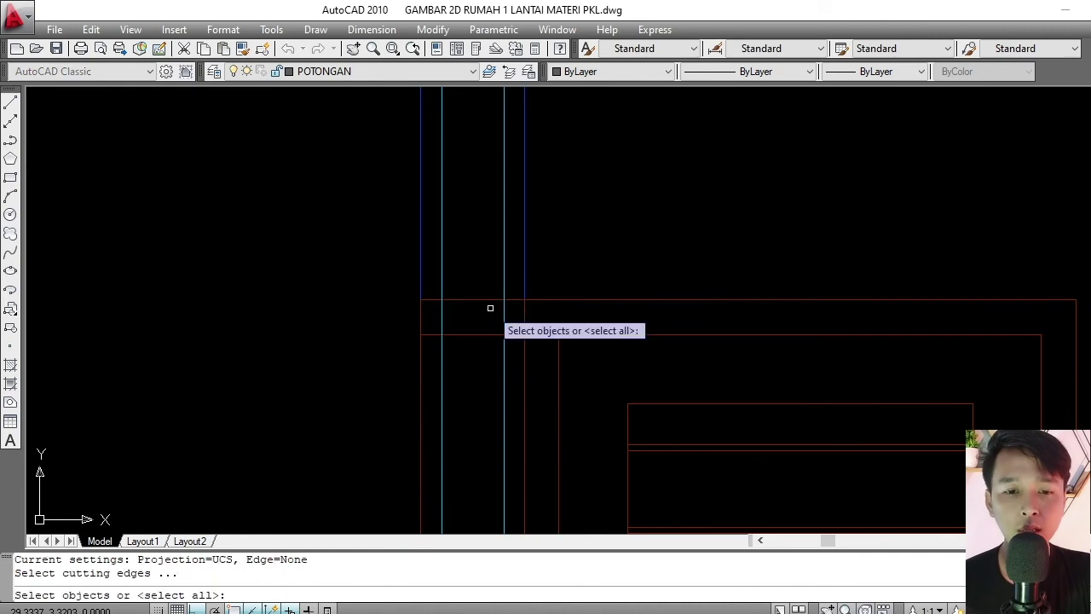
pyautogui.press('Return')
pyautogui.press('Escape')
pyautogui.press('Escape')
pyautogui.press('Return')
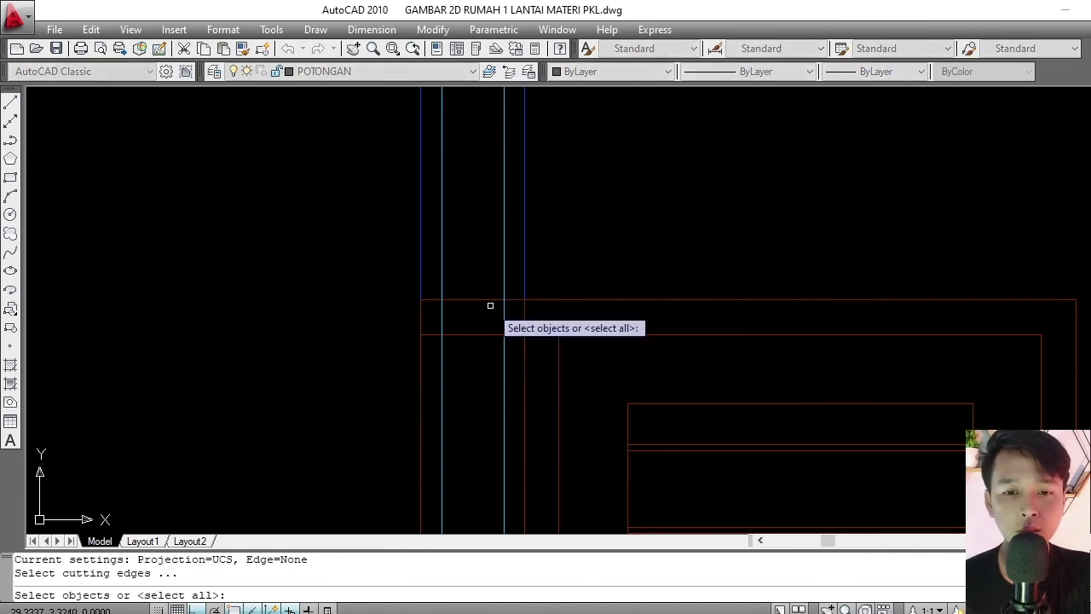
pyautogui.press('Return')
pyautogui.click(512, 312)
pyautogui.click(438, 326)
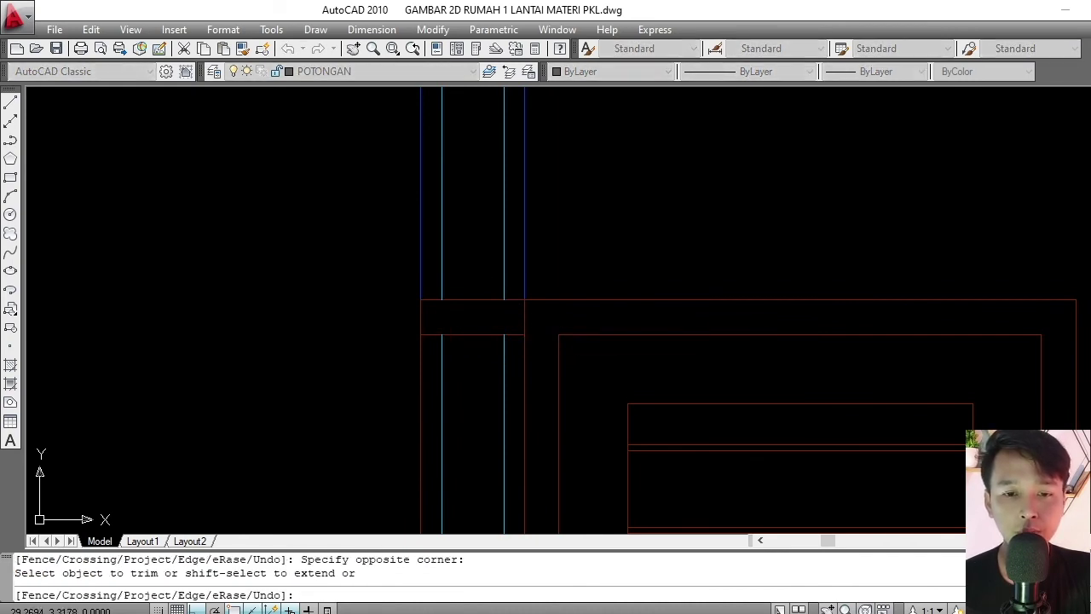
pyautogui.press('Return')
# Erase the two leftover inner wall line pieces below the door frame head.
pyautogui.scroll(-2, 441, 250)
pyautogui.click(473, 323)
pyautogui.write('E')
pyautogui.press('Return')
pyautogui.click(440, 316)
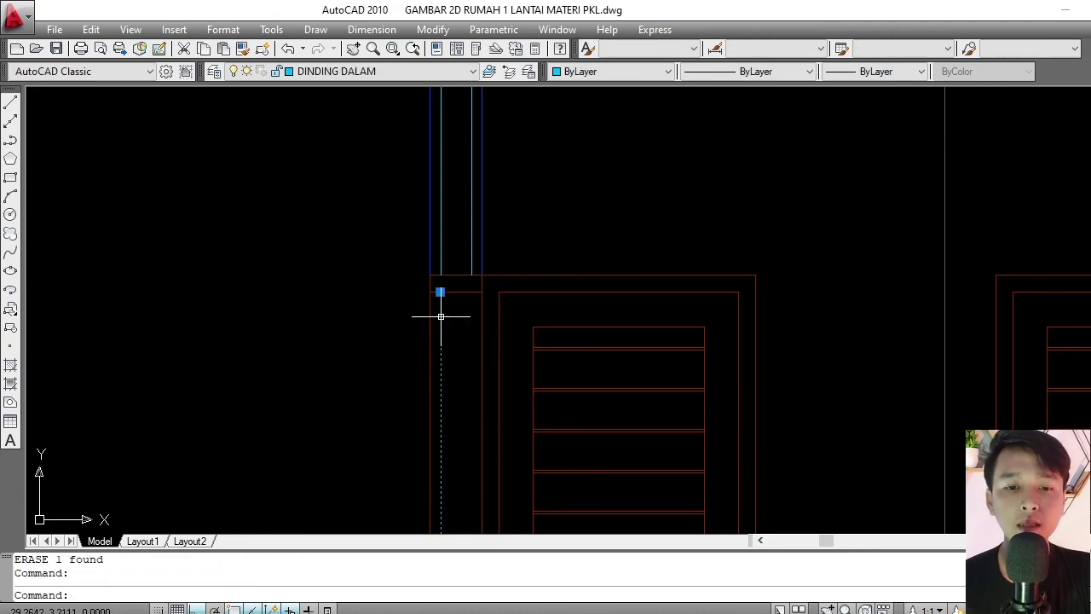
pyautogui.write('E')
pyautogui.press('Return')
# Hatch the middle wall's core between the beam and the door frame with ANSI31 at scale 1.
pyautogui.scroll(-5, 517, 265)
pyautogui.scroll(2, 488, 224)
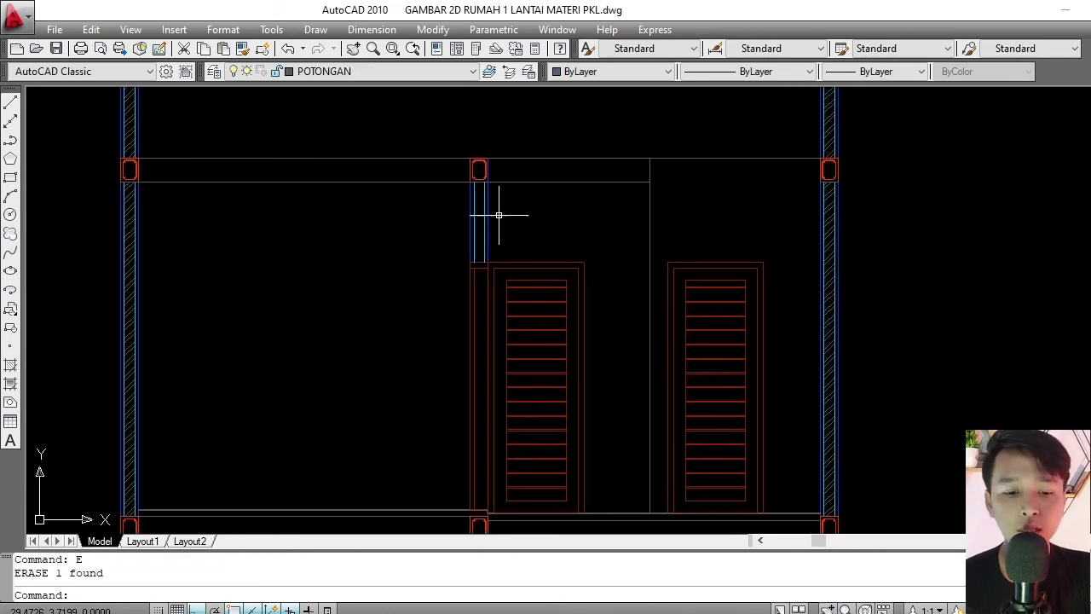
pyautogui.press('Return')
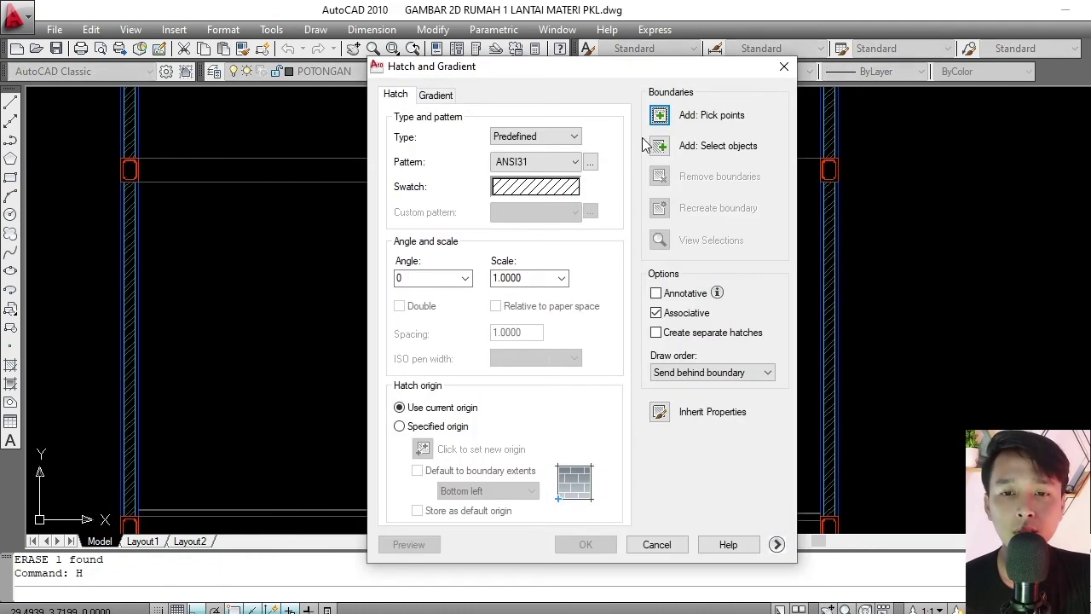
pyautogui.click(660, 116)
pyautogui.scroll(1, 490, 183)
pyautogui.click(479, 203)
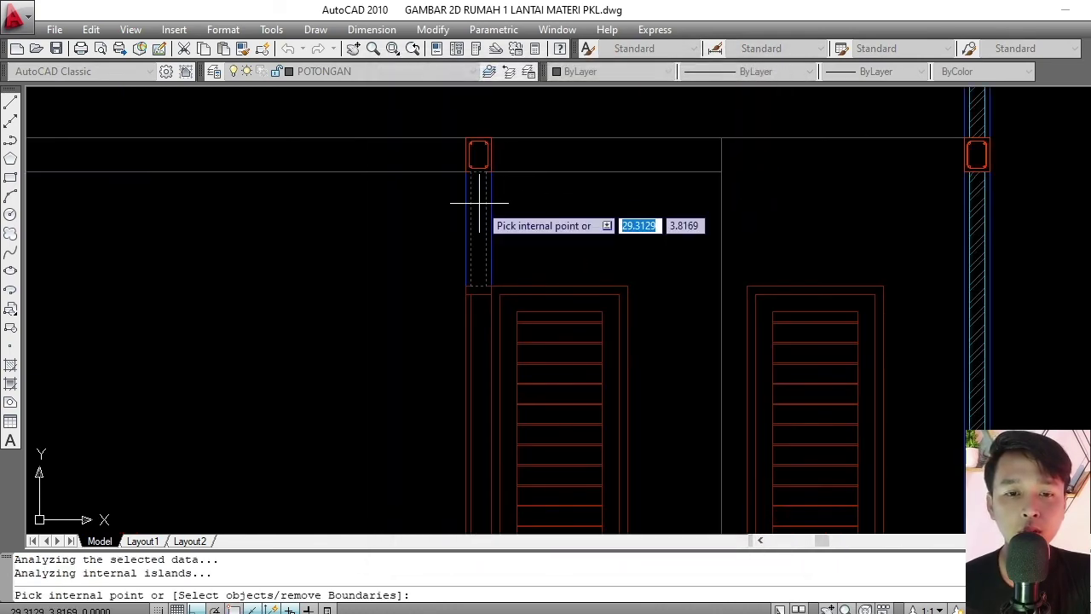
pyautogui.press('Return')
pyautogui.click(585, 544)
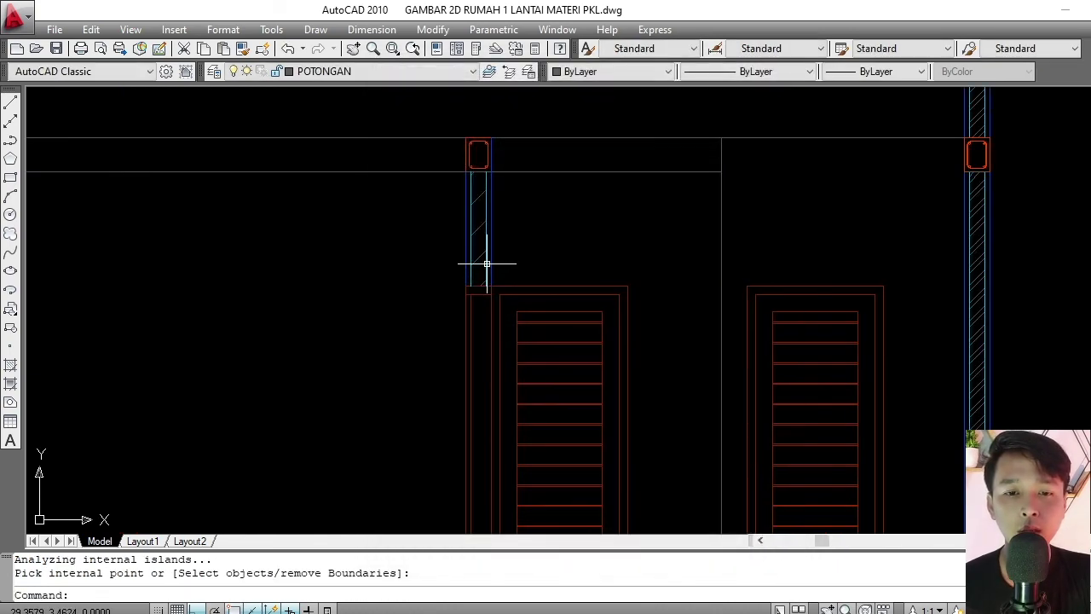
# Match the properties of the left wall's hatch onto the middle wall's new hatch.
pyautogui.scroll(-2, 477, 252)
pyautogui.scroll(2, 460, 246)
pyautogui.moveTo(250, 260); pyautogui.dragTo(306, 267, button='middle')
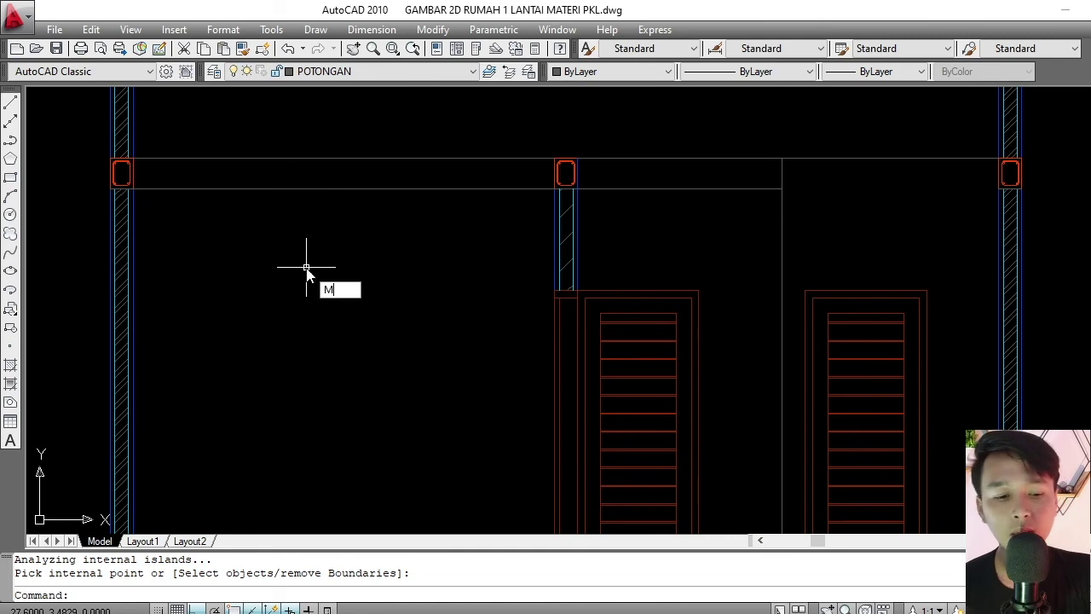
pyautogui.write('MA')
pyautogui.press('Return')
pyautogui.scroll(3, 119, 232)
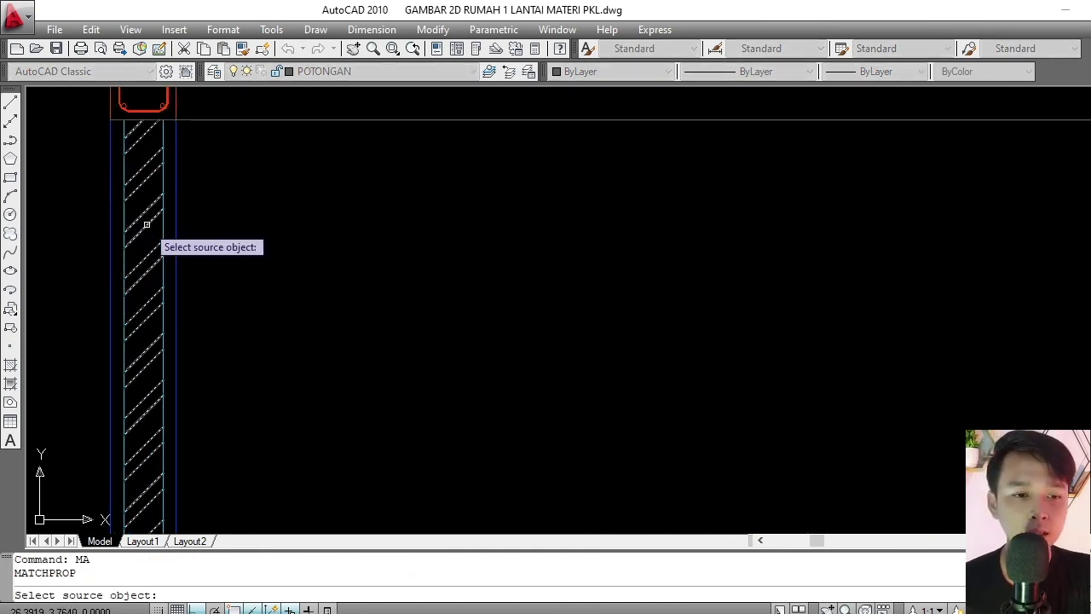
pyautogui.click(146, 225)
pyautogui.press('Escape')
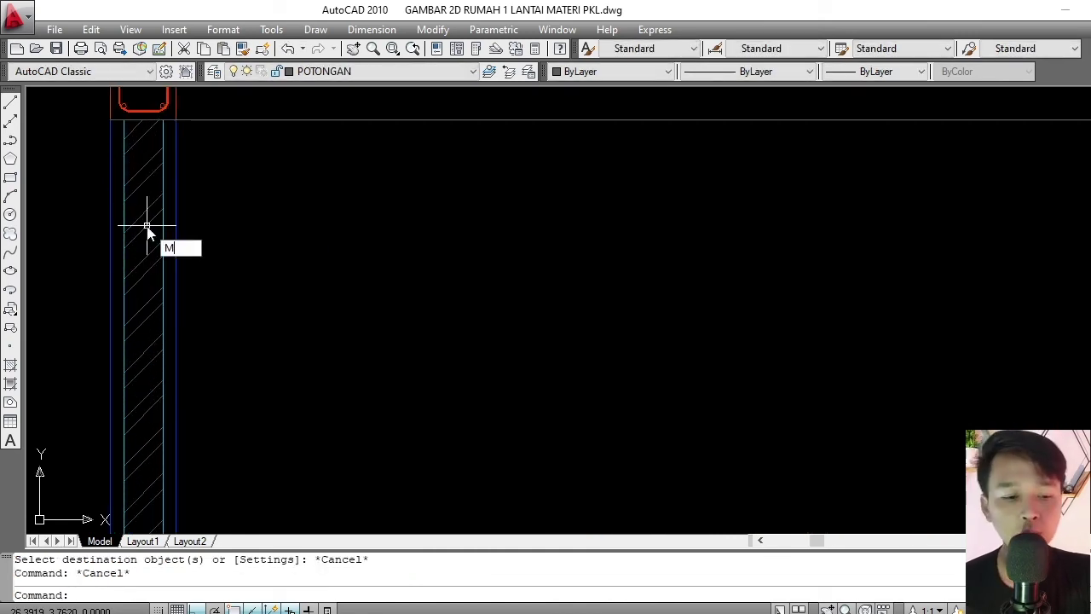
pyautogui.write('MA')
pyautogui.press('Return')
pyautogui.click(147, 226)
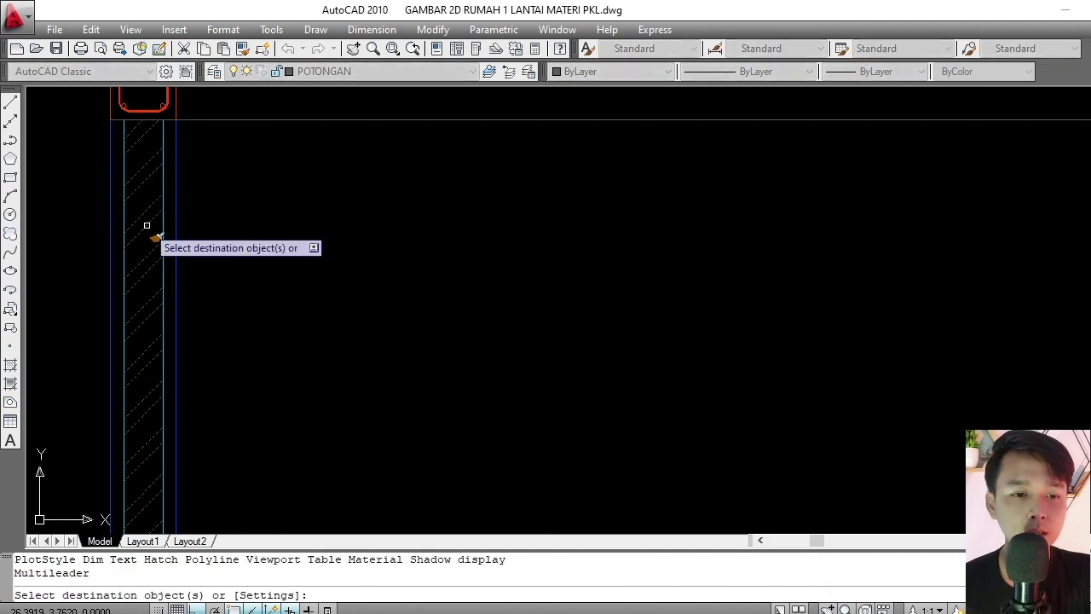
pyautogui.scroll(-3, 146, 226)
pyautogui.scroll(3, 414, 236)
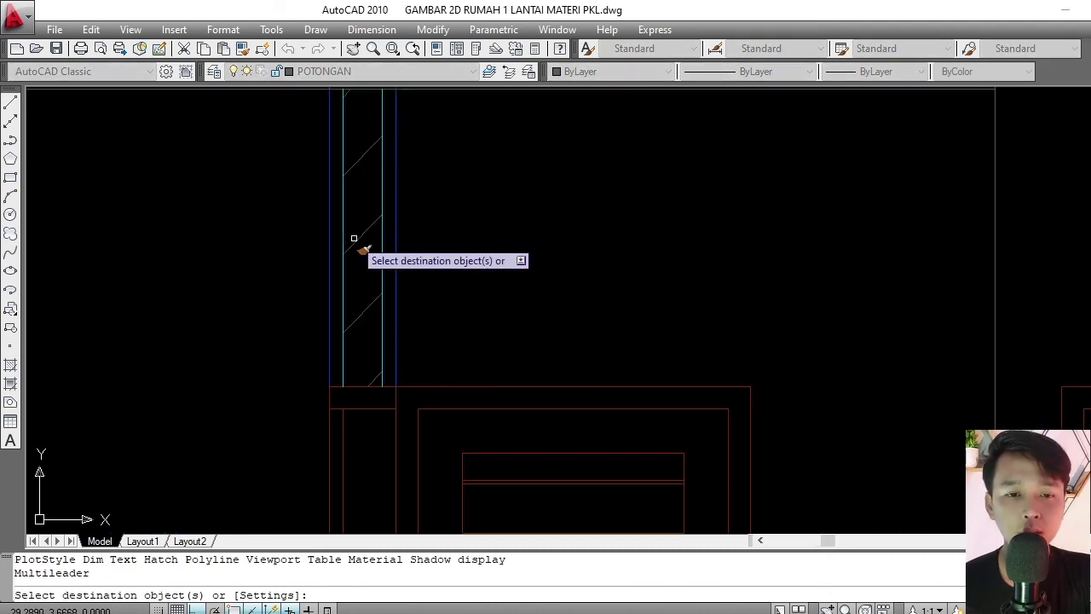
pyautogui.press('Return')
# Examine the horizontal beam lines and the vertical line between the two doors.
pyautogui.scroll(-3, 390, 213)
pyautogui.scroll(2, 457, 236)
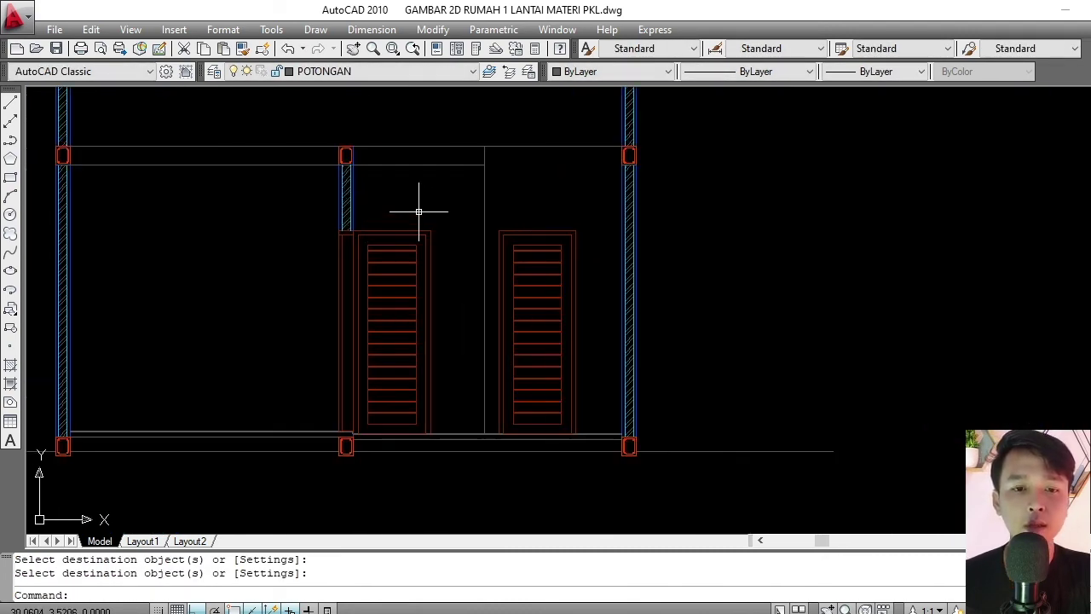
pyautogui.moveTo(424, 210); pyautogui.dragTo(470, 253, button='middle')
pyautogui.scroll(-3, 463, 275)
pyautogui.scroll(2, 446, 263)
pyautogui.moveTo(541, 287); pyautogui.dragTo(502, 269, button='middle')
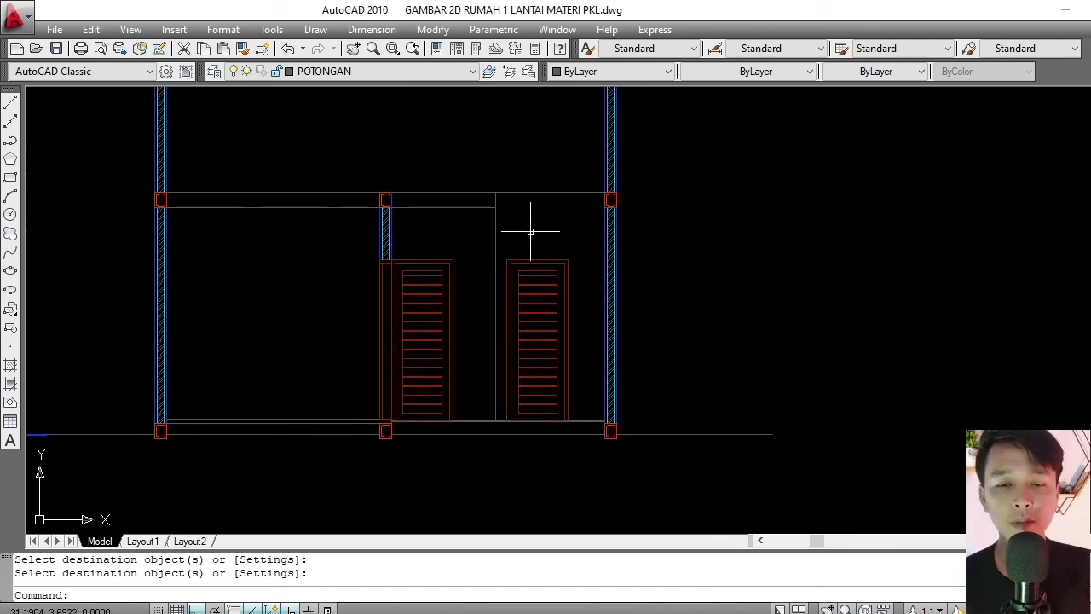
pyautogui.scroll(3, 610, 211)
pyautogui.scroll(6, 456, 195)
pyautogui.click(465, 152)
pyautogui.click(413, 228)
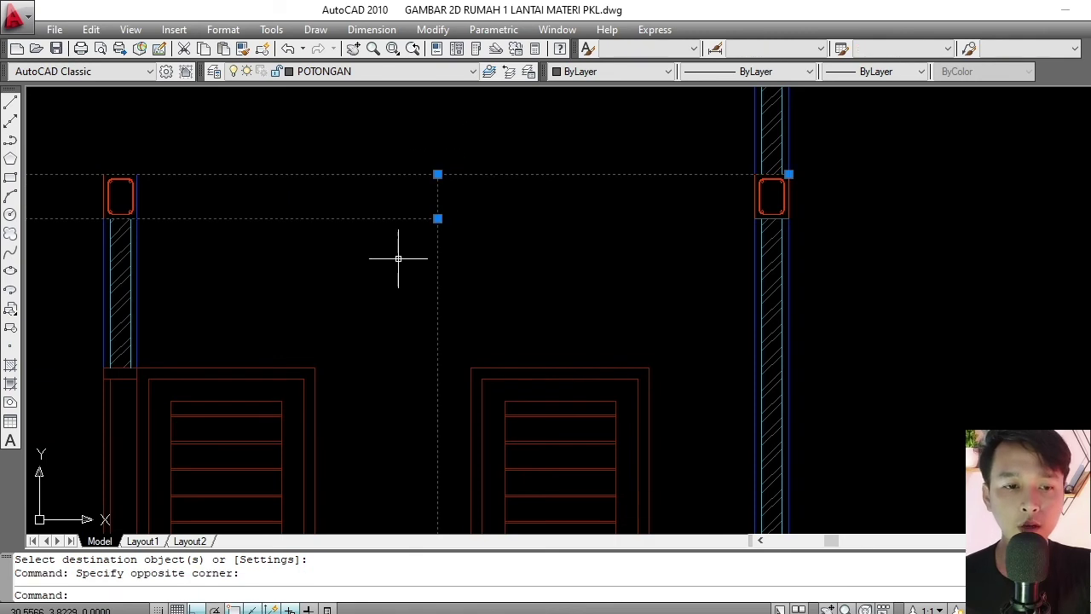
pyautogui.press('Escape')
# Match the two horizontal beam lines and the vertical line between the doors to the right wall's outer line properties.
pyautogui.scroll(-4, 480, 241)
pyautogui.moveTo(584, 263); pyautogui.dragTo(579, 261, button='middle')
pyautogui.write('MA')
pyautogui.press('Return')
pyautogui.scroll(2, 605, 243)
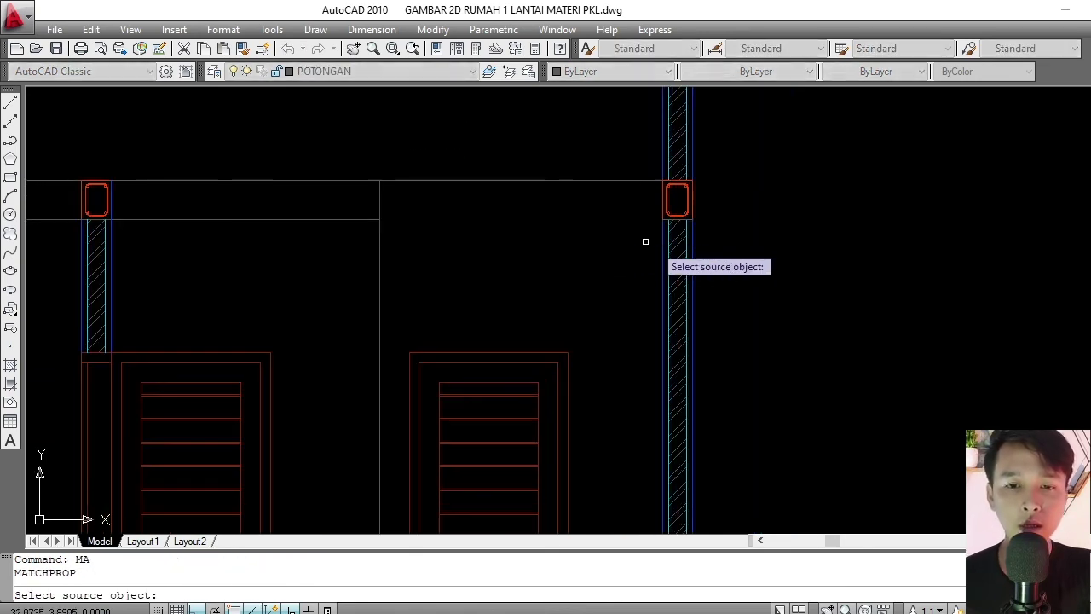
pyautogui.click(662, 245)
pyautogui.click(456, 156)
pyautogui.click(335, 253)
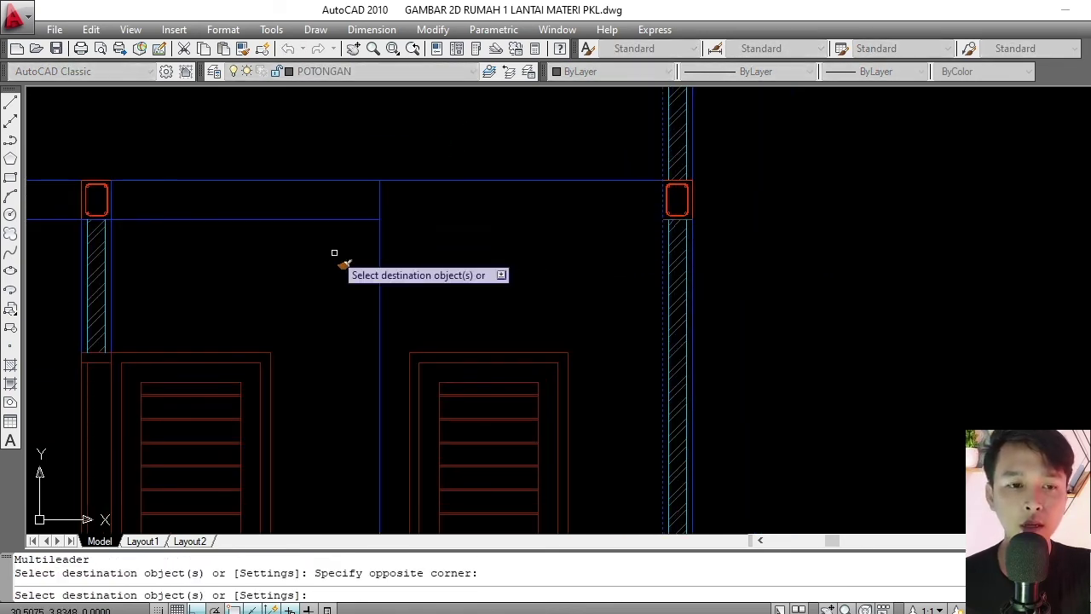
pyautogui.scroll(1, 444, 221)
pyautogui.scroll(-5, 428, 260)
pyautogui.scroll(1, 431, 230)
pyautogui.press('Escape')
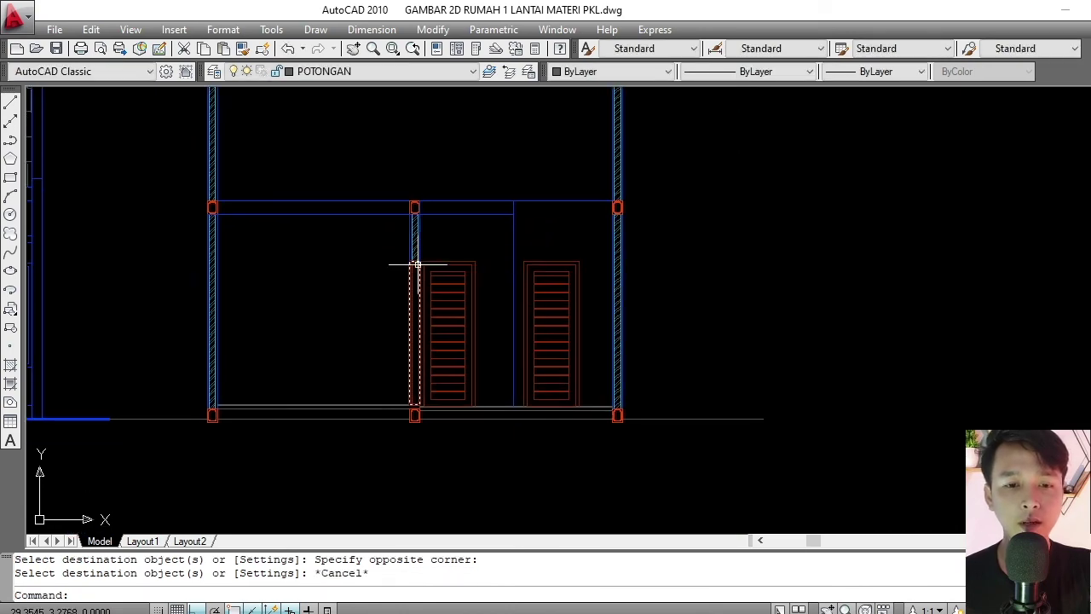
# Examine the floor lines beneath the doors between the middle and right foundation beams.
pyautogui.scroll(-2, 429, 361)
pyautogui.scroll(4, 457, 431)
pyautogui.scroll(1, 546, 424)
pyautogui.scroll(4, 545, 424)
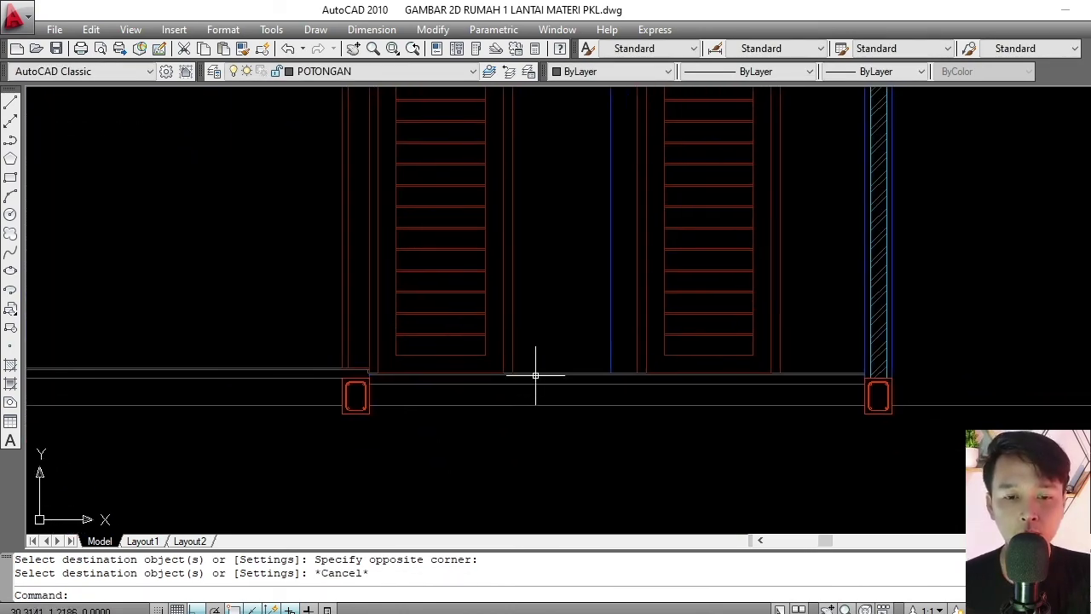
pyautogui.click(616, 358)
pyautogui.press('Escape')
pyautogui.scroll(-3, 526, 359)
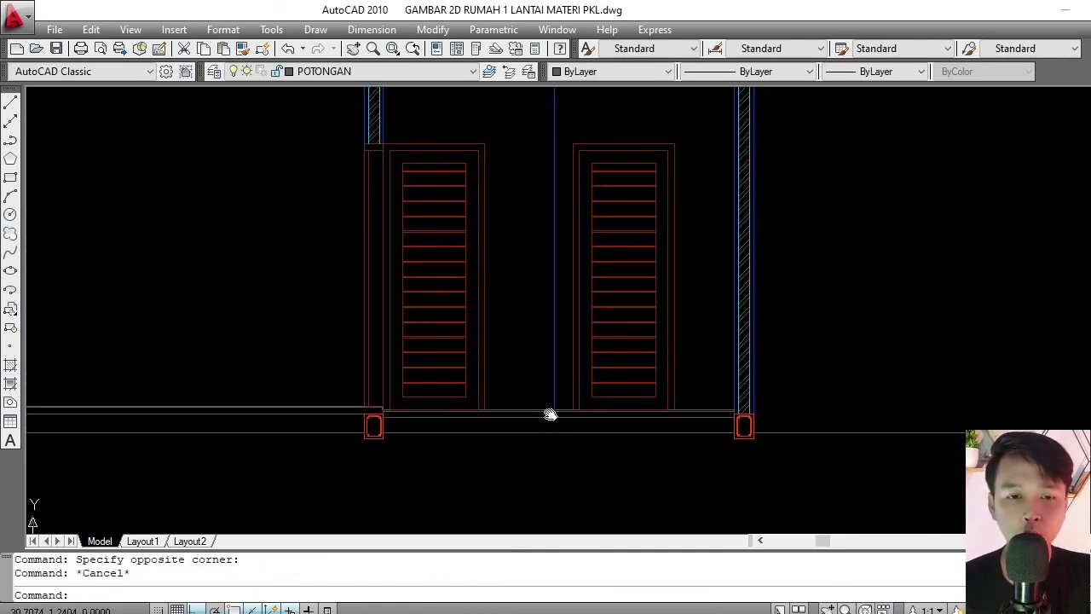
# Create a new layer named KERMAIK and set its colour to 160.
pyautogui.click(214, 71)
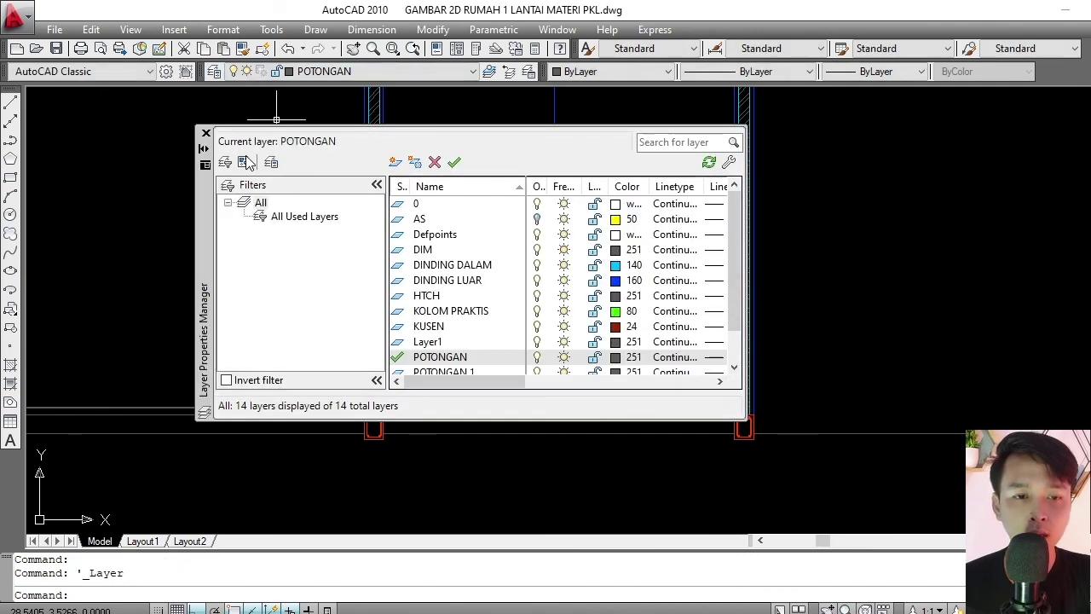
pyautogui.click(395, 162)
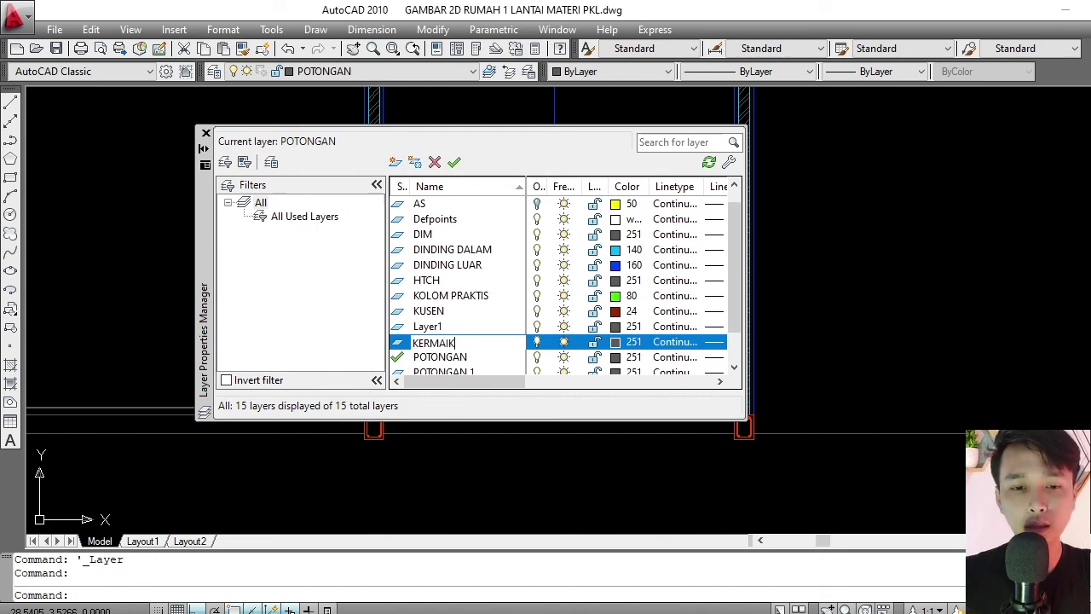
pyautogui.write('KERMAIK')
pyautogui.press('Return')
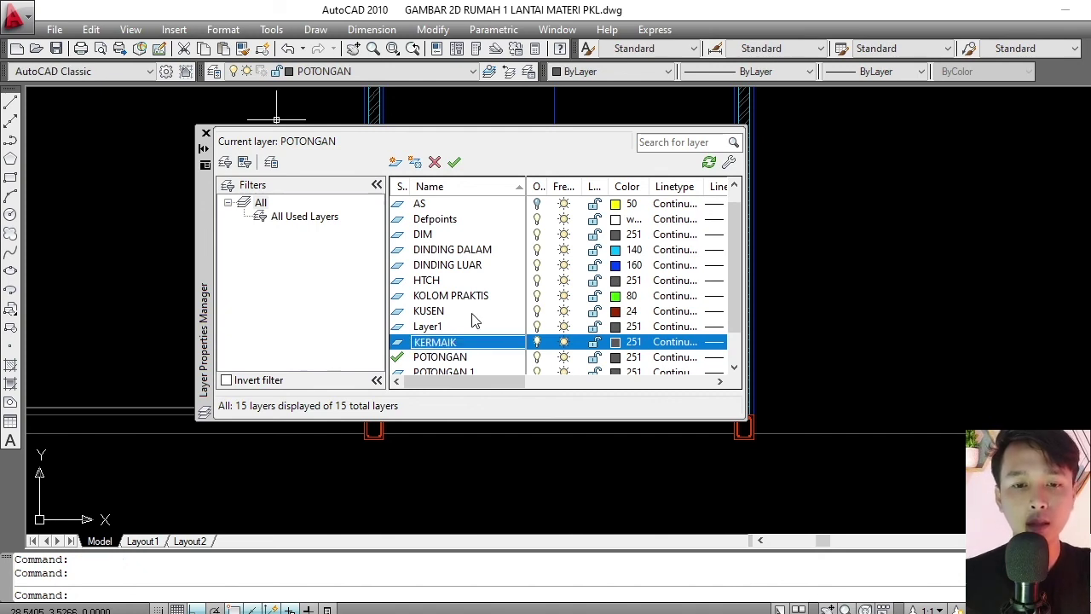
pyautogui.click(617, 344)
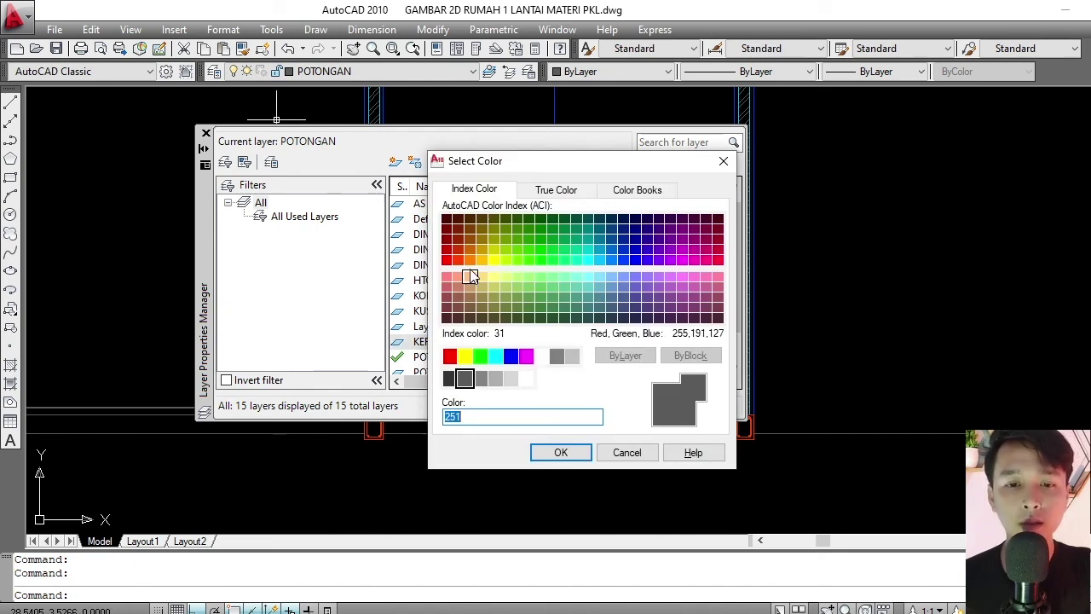
pyautogui.click(457, 259)
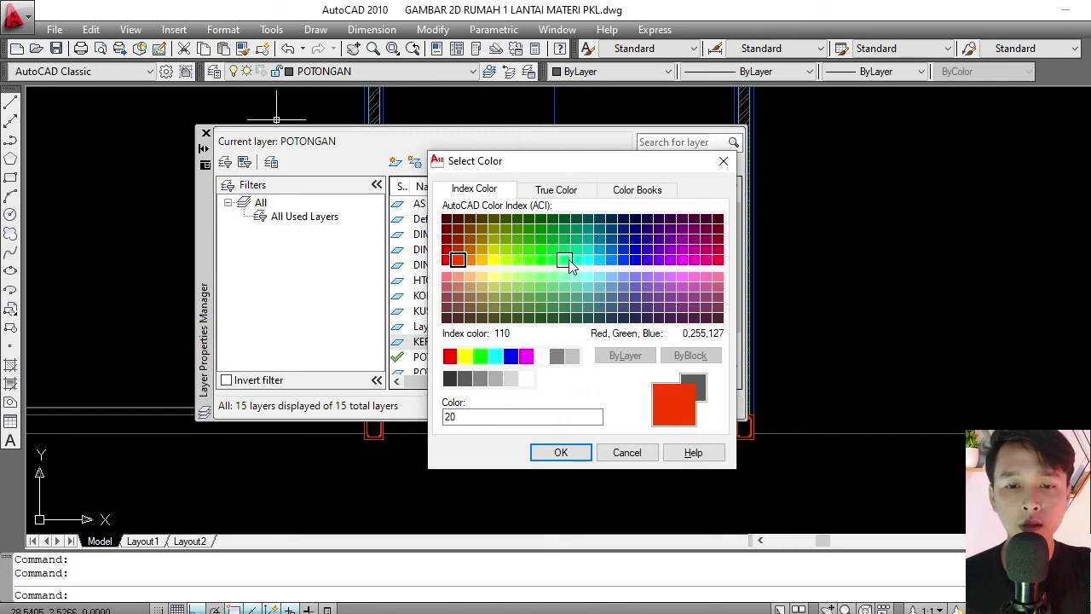
pyautogui.click(628, 261)
pyautogui.click(579, 452)
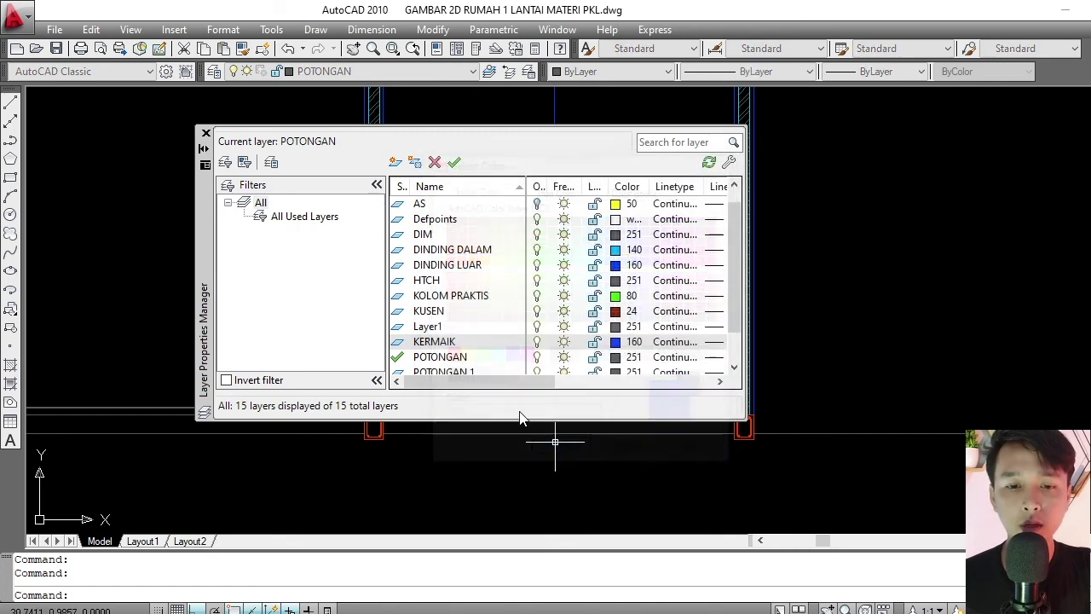
pyautogui.click(205, 133)
pyautogui.press('Escape')
pyautogui.press('Escape')
# Move the double floor-tile lines beneath the doors and across the left room to the KERMAIK layer.
pyautogui.scroll(5, 397, 414)
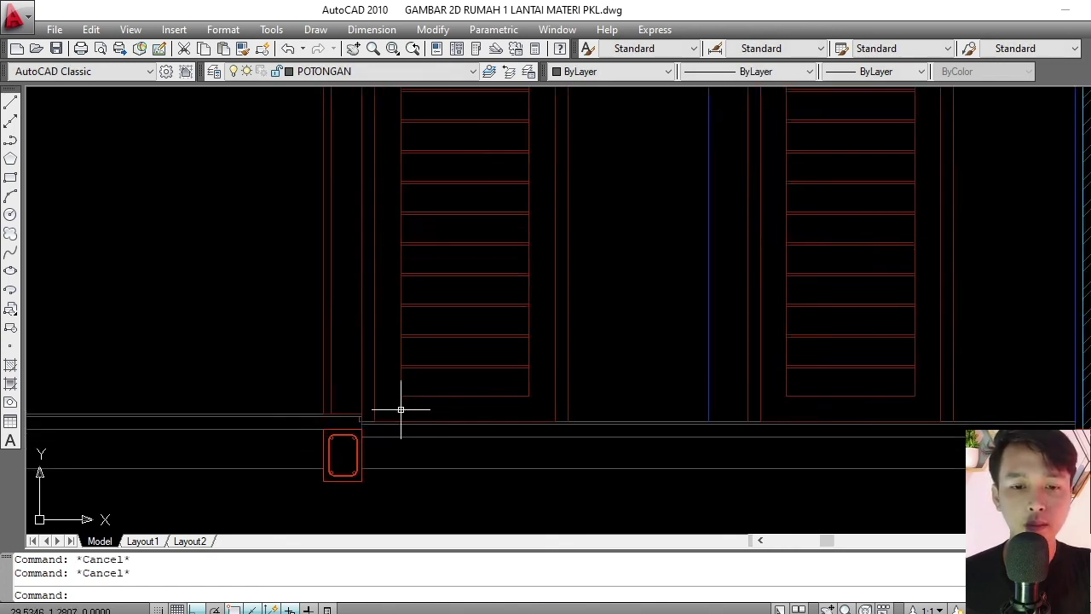
pyautogui.click(695, 328)
pyautogui.click(85, 329)
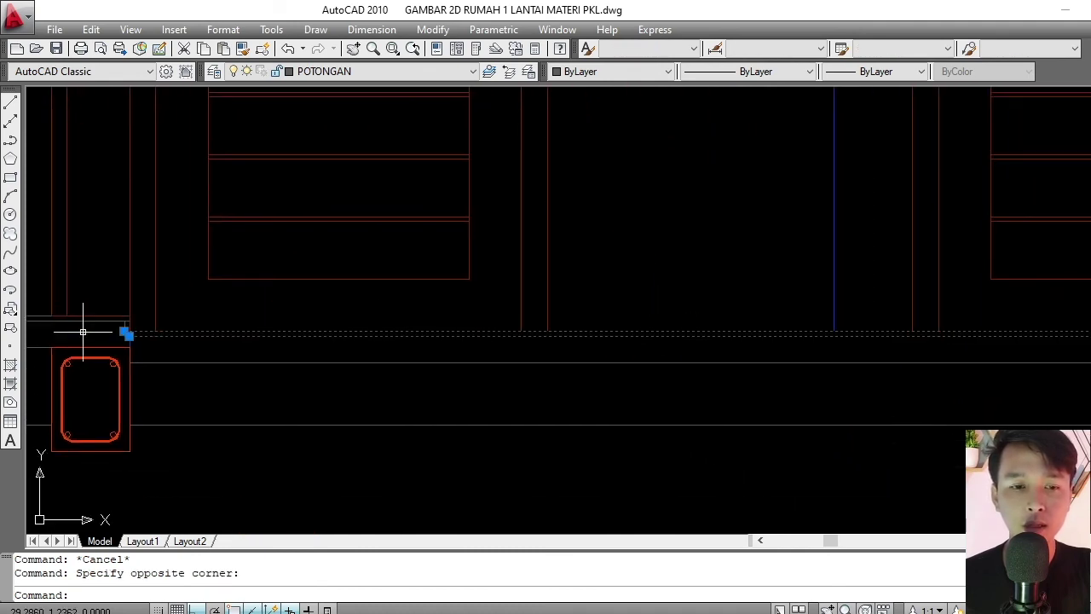
pyautogui.scroll(-5, 519, 320)
pyautogui.scroll(5, 275, 305)
pyautogui.click(274, 306)
pyautogui.click(252, 328)
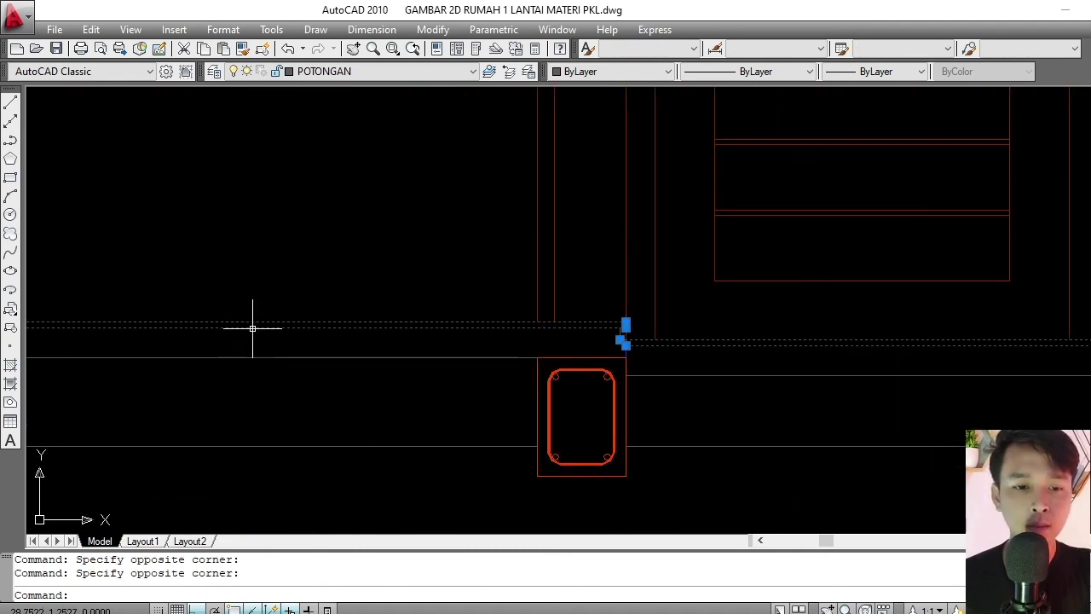
pyautogui.click(329, 75)
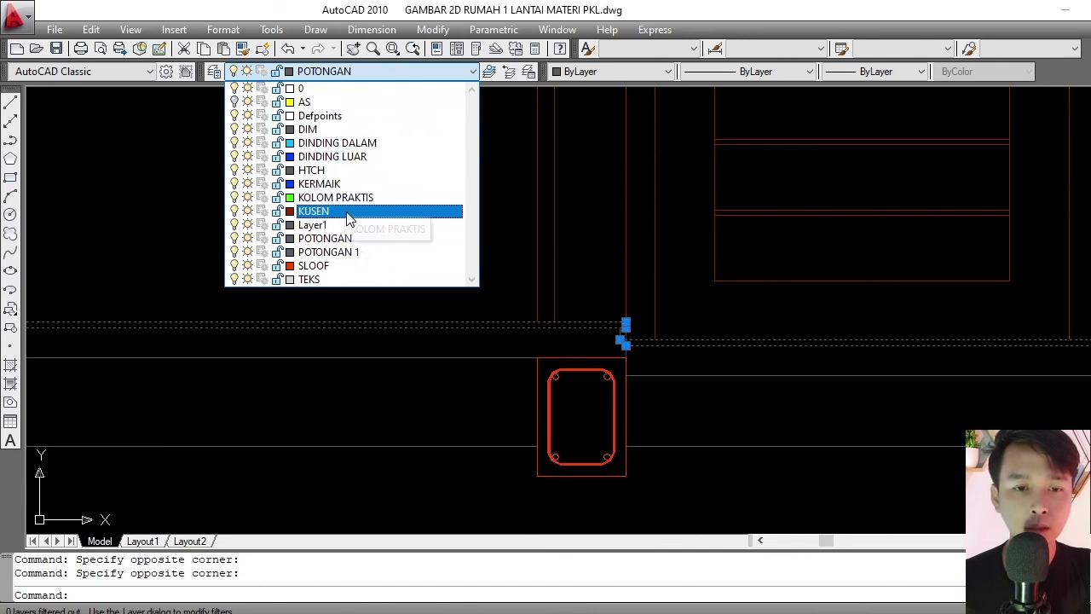
pyautogui.click(360, 185)
pyautogui.press('Escape')
# Start a hatch for the left room's floor layer using the predefined AR-CONC pattern.
pyautogui.scroll(-5, 396, 302)
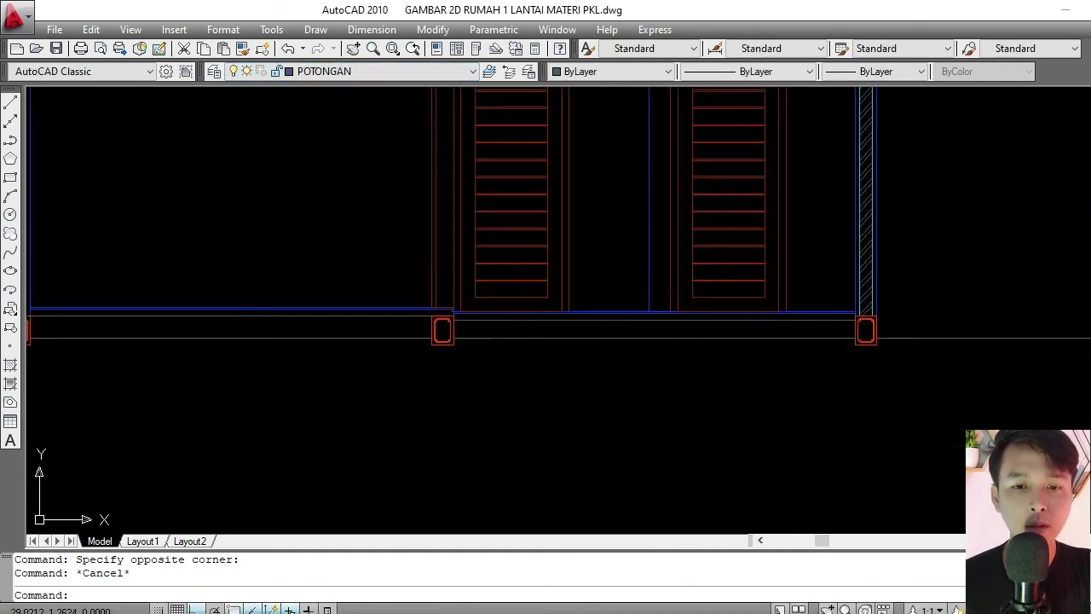
pyautogui.scroll(-2, 388, 343)
pyautogui.scroll(2, 388, 341)
pyautogui.moveTo(390, 345); pyautogui.dragTo(416, 358, button='middle')
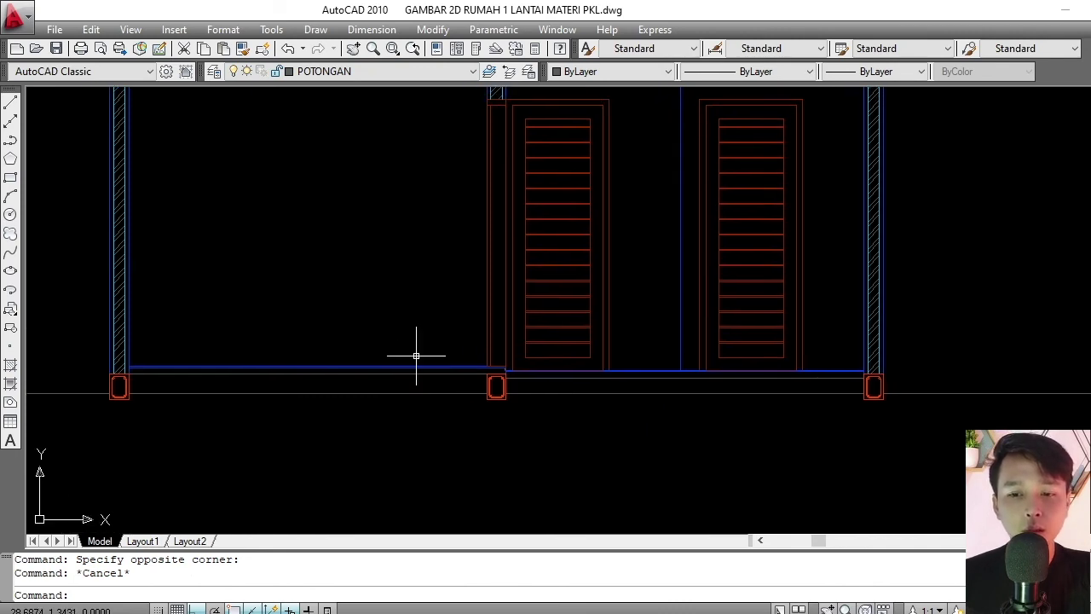
pyautogui.scroll(3, 231, 370)
pyautogui.moveTo(231, 370); pyautogui.dragTo(377, 346, button='middle')
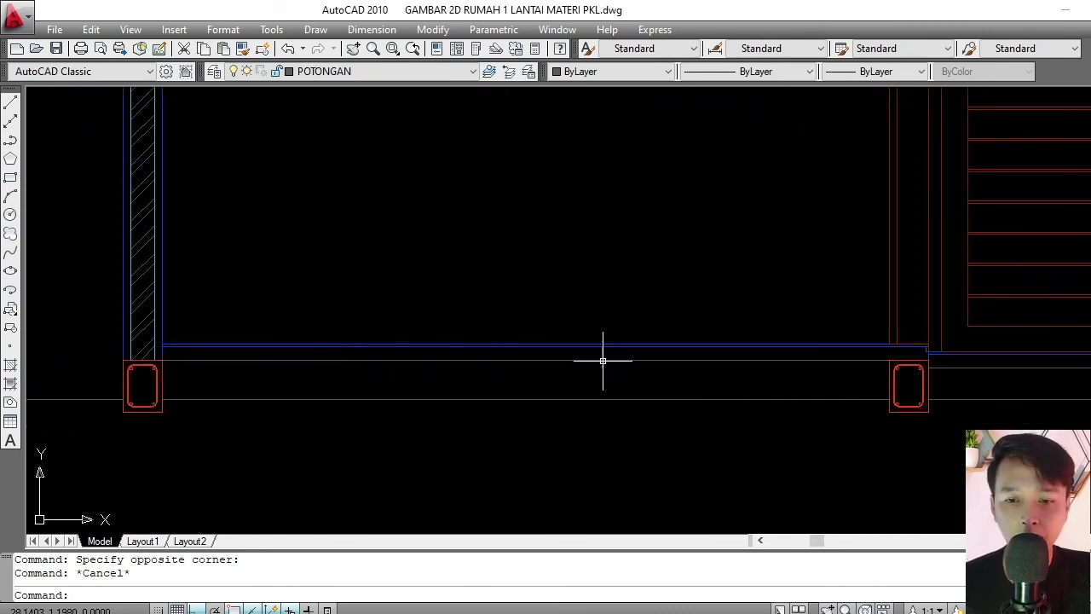
pyautogui.moveTo(609, 346); pyautogui.dragTo(497, 346, button='middle')
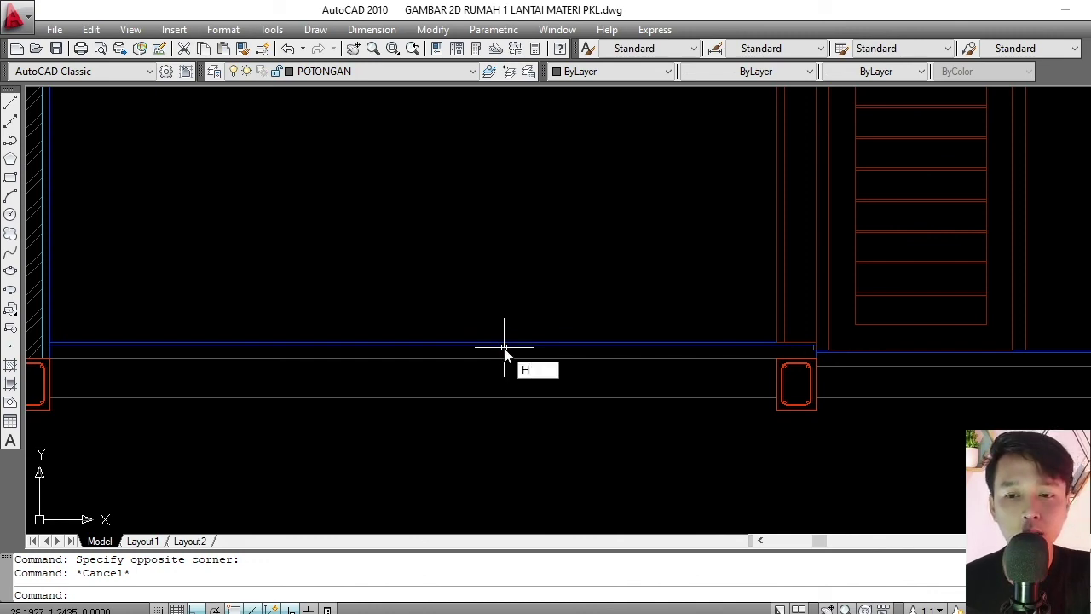
pyautogui.press('Return')
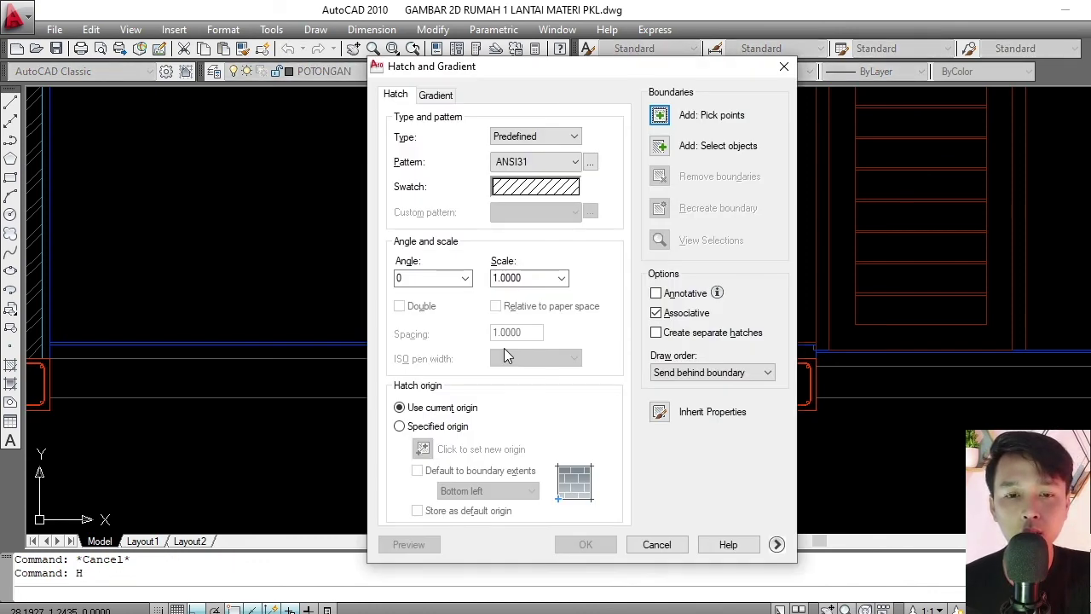
pyautogui.press('Escape')
pyautogui.press('Return')
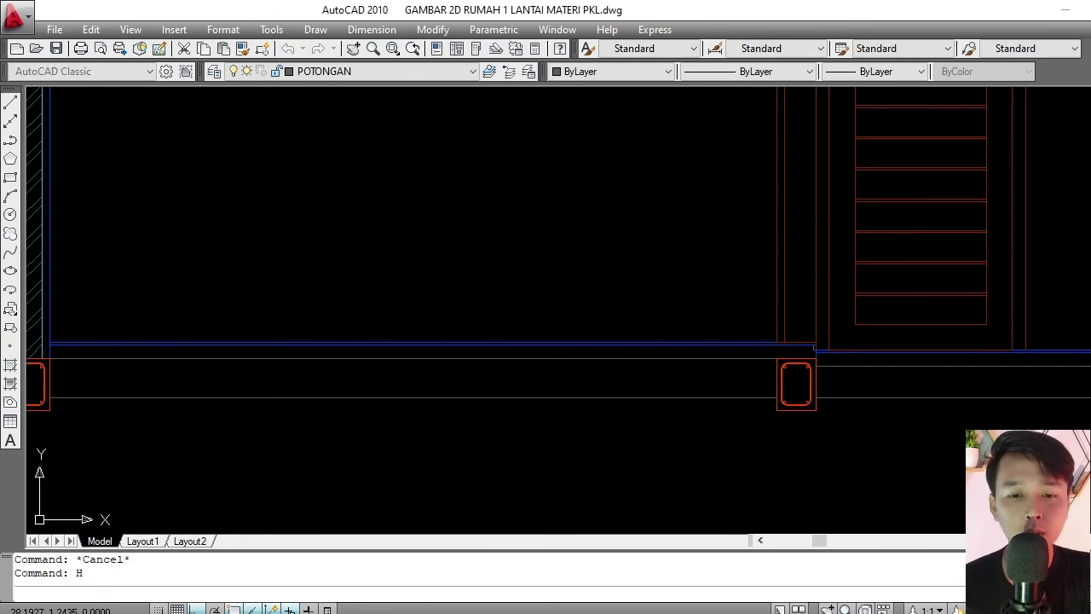
pyautogui.click(528, 186)
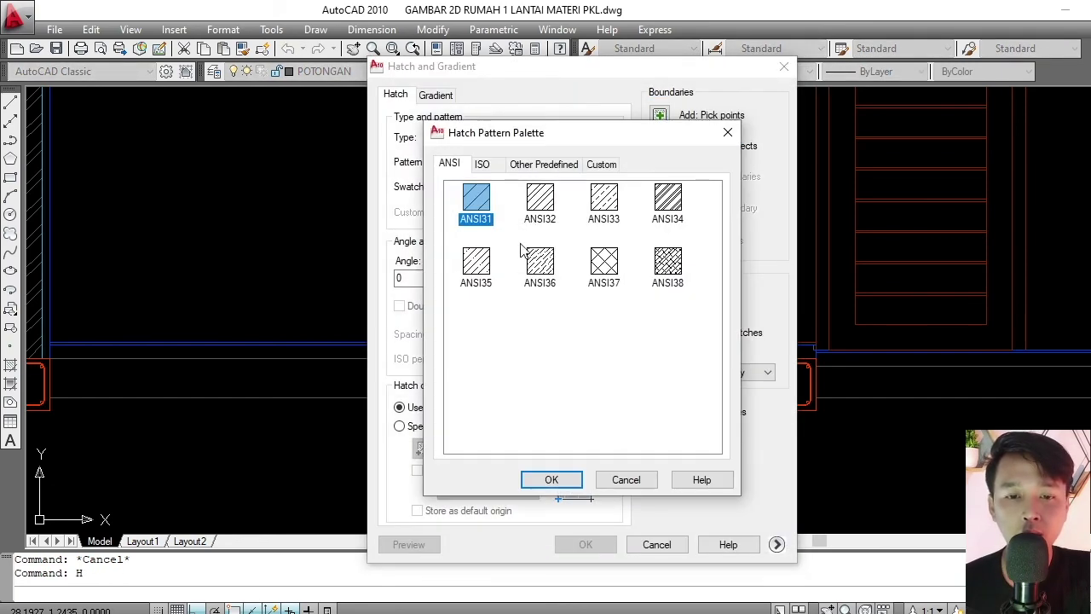
pyautogui.click(494, 164)
pyautogui.click(534, 163)
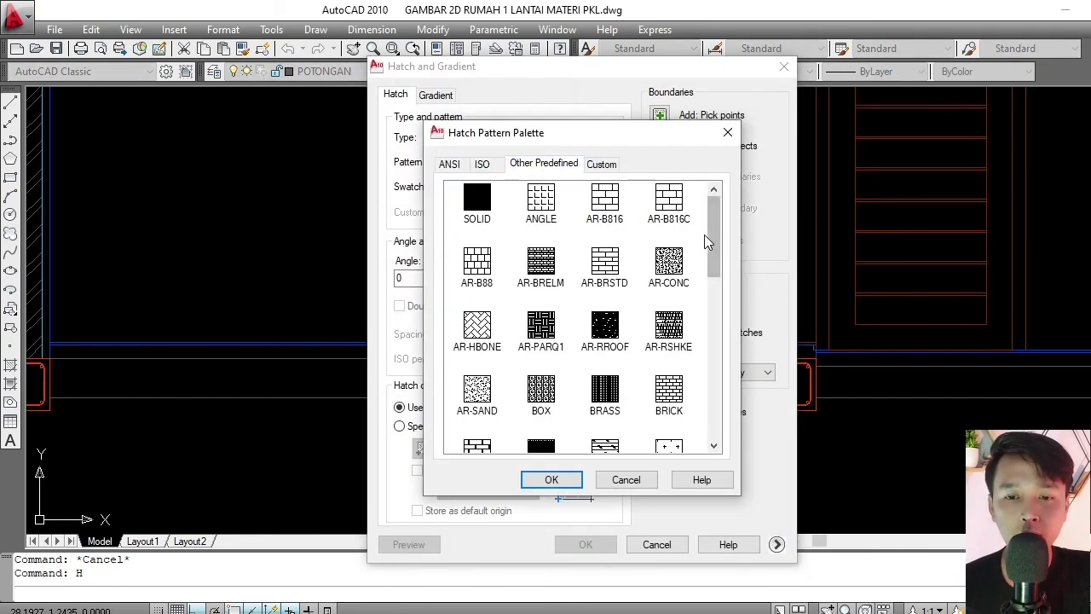
pyautogui.moveTo(715, 228); pyautogui.dragTo(716, 250)
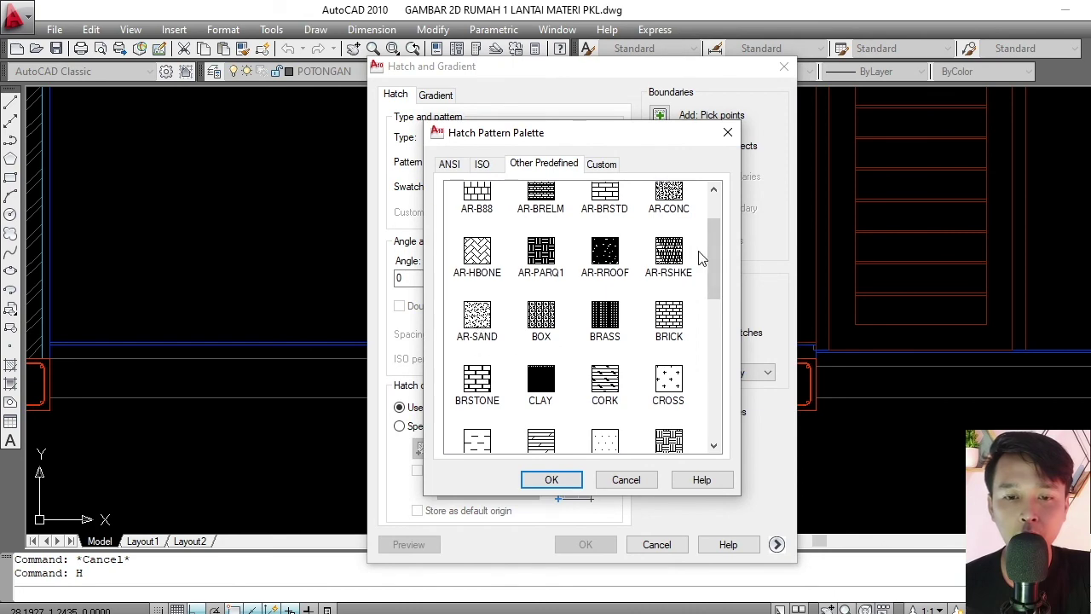
pyautogui.scroll(1, 719, 253)
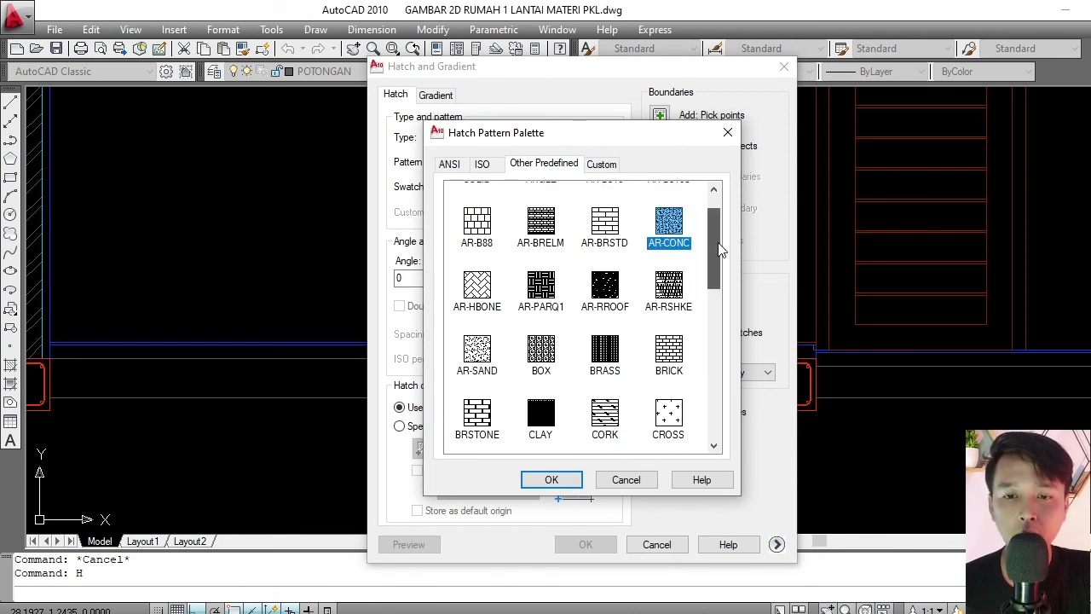
pyautogui.click(551, 479)
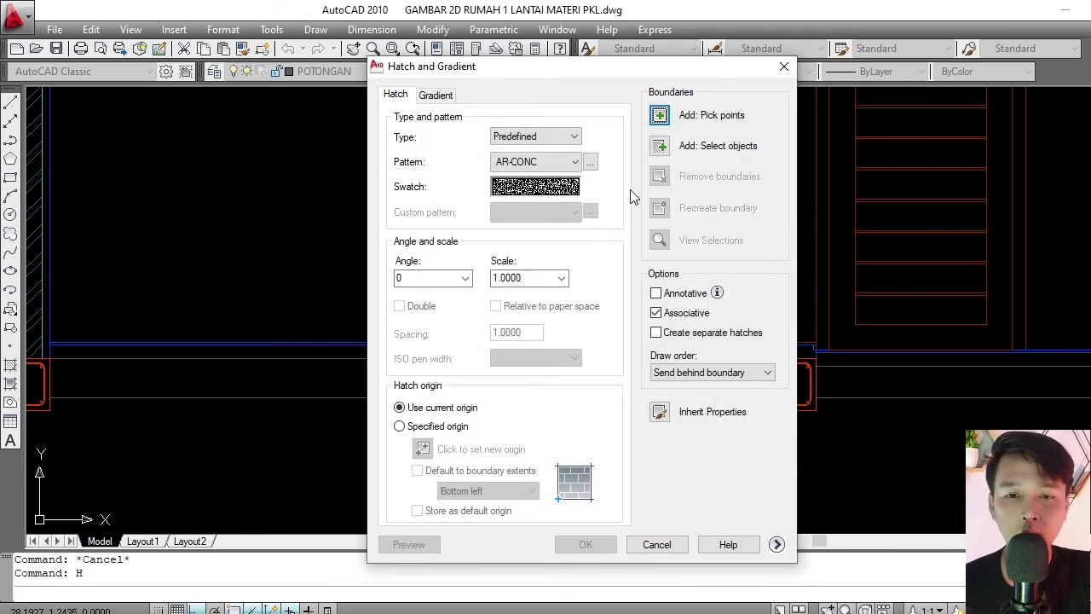
# Set the strip under the tile lines between the left and middle foundation beams as hatch boundary and preview it.
pyautogui.click(663, 117)
pyautogui.scroll(-2, 653, 267)
pyautogui.scroll(3, 550, 312)
pyautogui.click(549, 318)
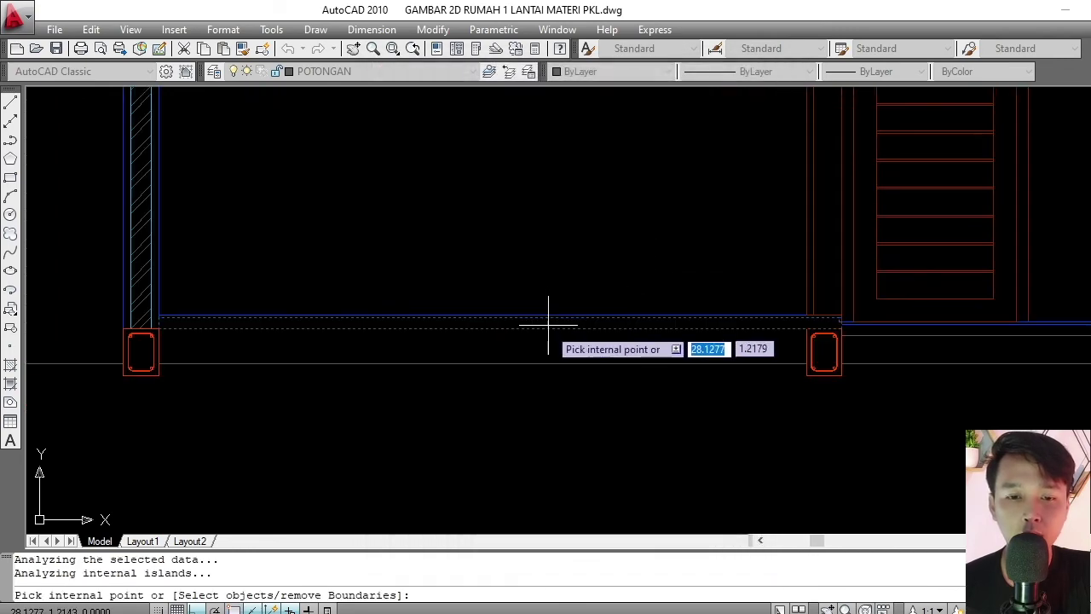
pyautogui.press('Return')
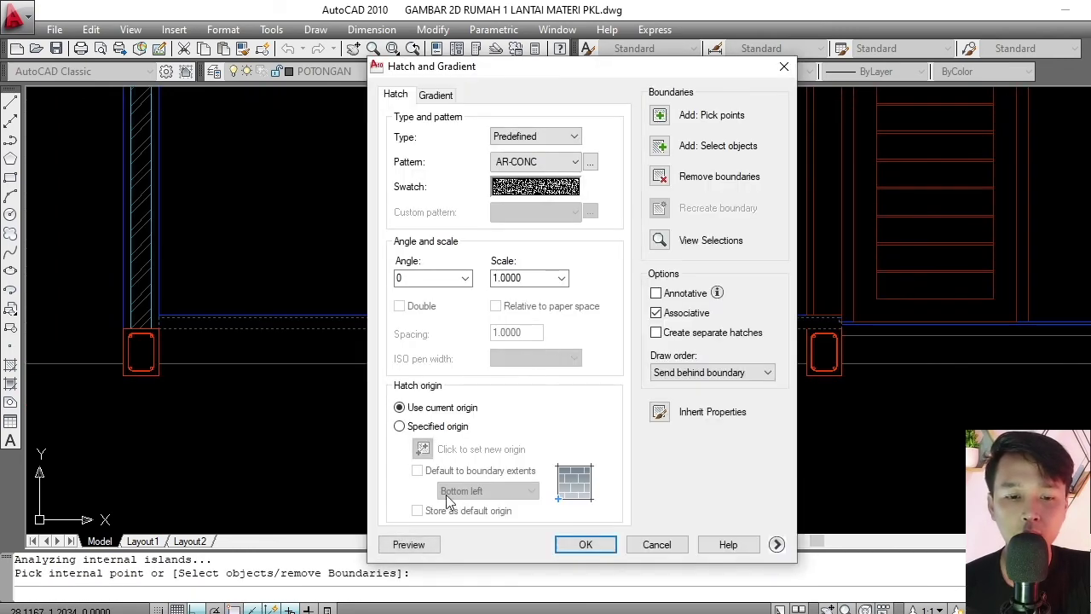
pyautogui.click(409, 545)
pyautogui.scroll(3, 520, 341)
pyautogui.press('Escape')
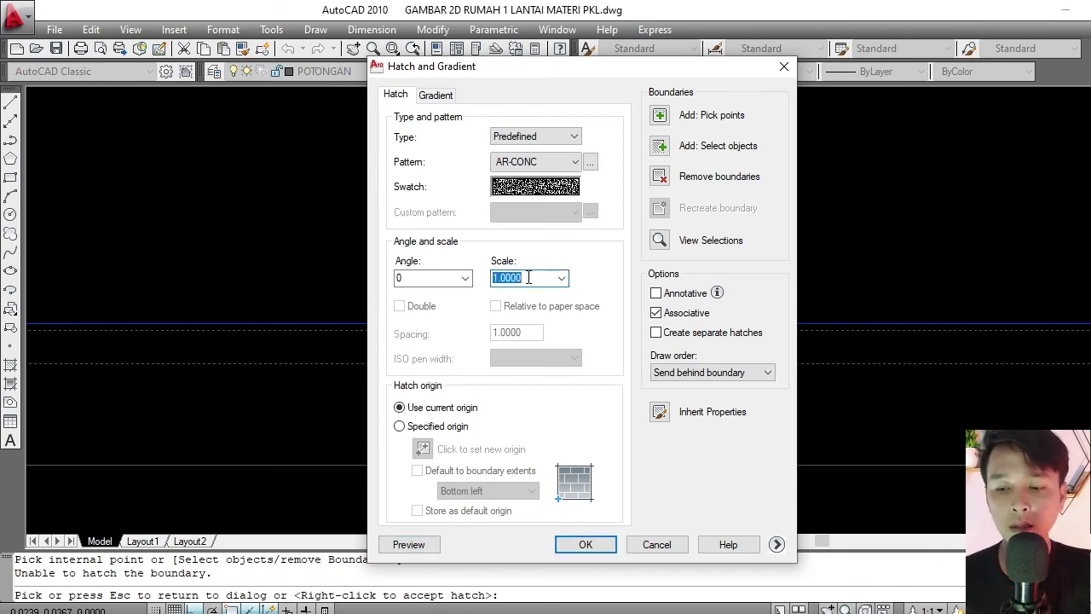
# Set the hatch scale to .01 and preview the concrete pattern along the left floor strip.
pyautogui.click(408, 545)
pyautogui.scroll(-2, 426, 458)
pyautogui.scroll(3, 236, 341)
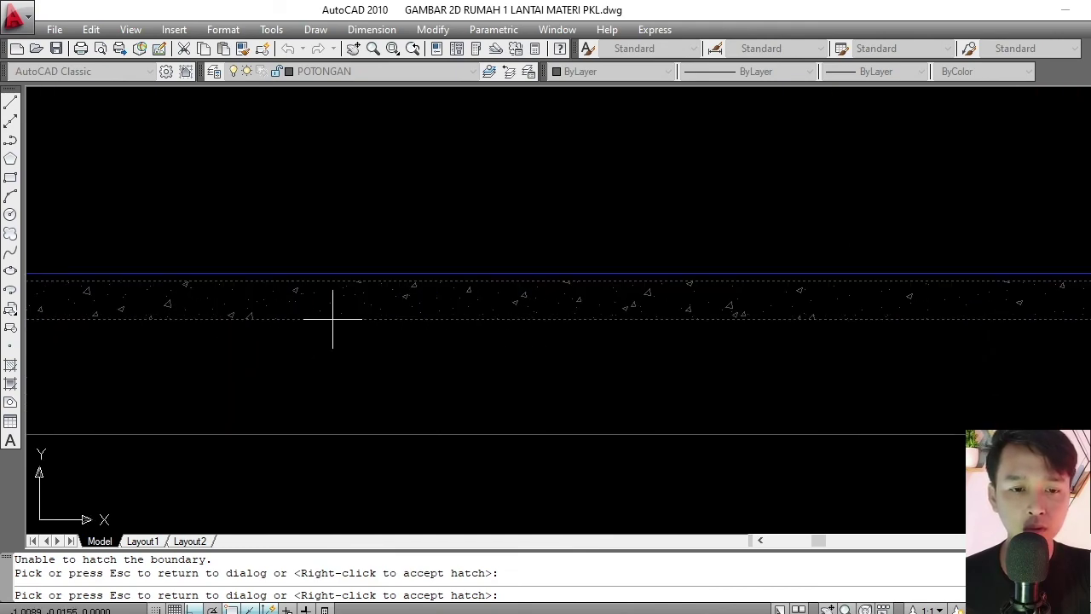
pyautogui.scroll(-2, 341, 317)
pyautogui.scroll(4, 511, 312)
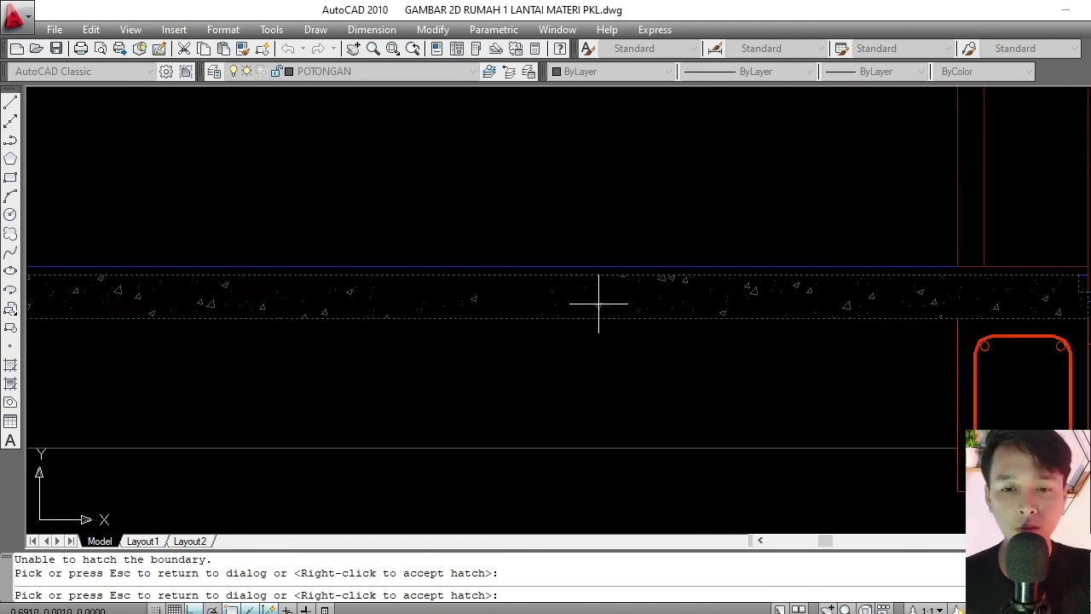
pyautogui.scroll(1, 598, 303)
pyautogui.scroll(-2, 601, 297)
pyautogui.scroll(3, 525, 298)
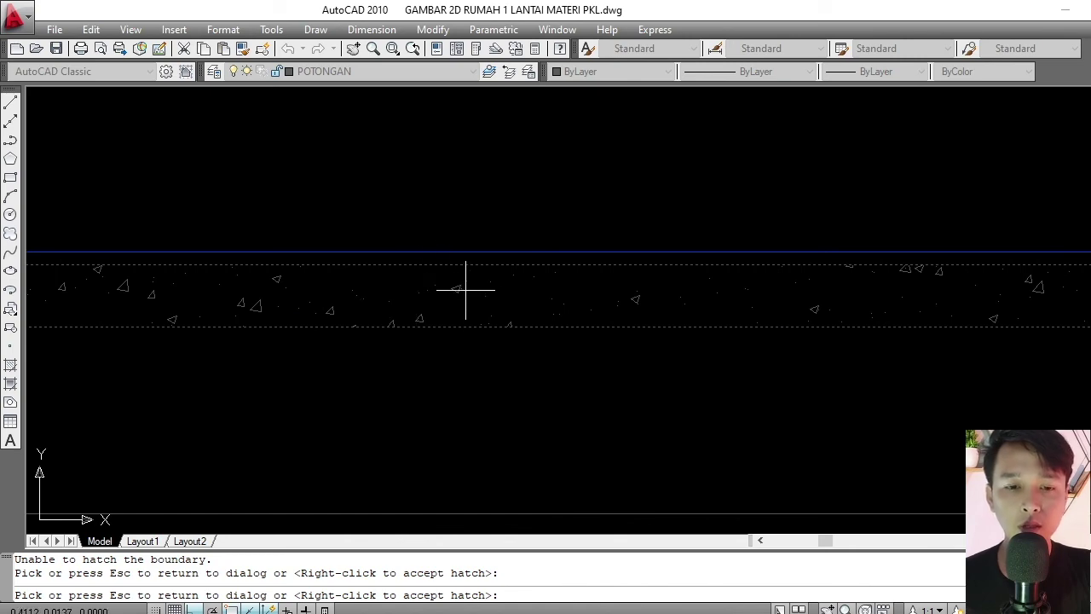
pyautogui.press('Escape')
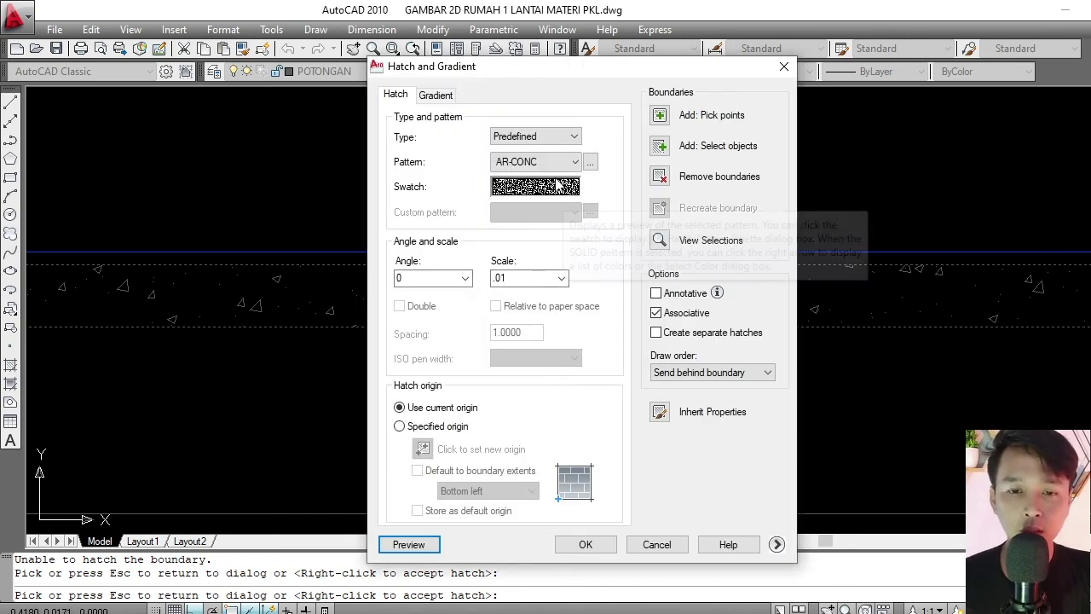
# Change the hatch pattern to AR-SAND, preview it, and apply it to the left floor strip.
pyautogui.click(554, 184)
pyautogui.click(476, 391)
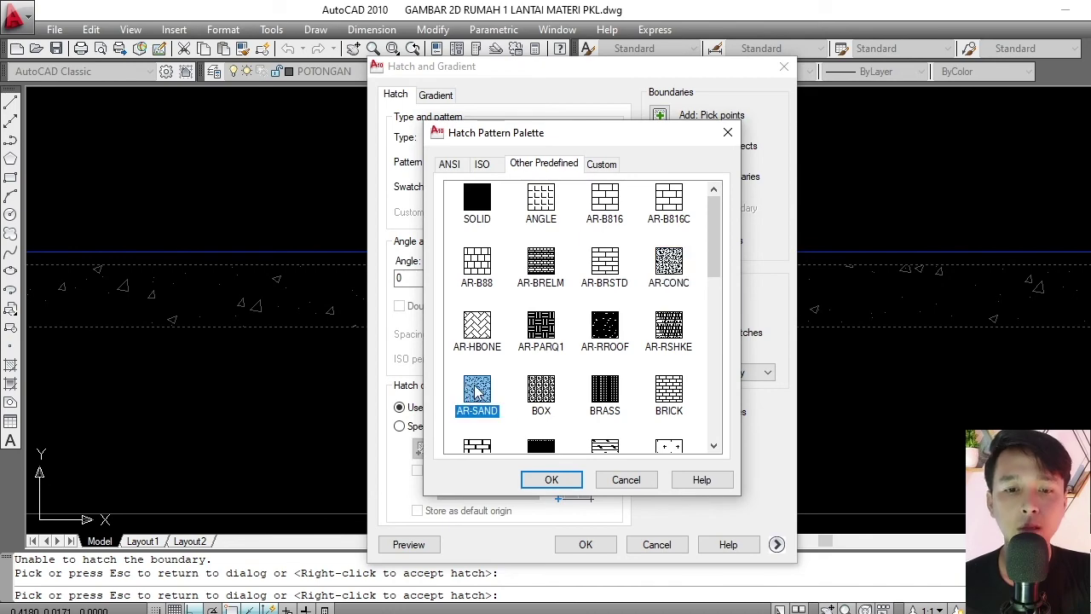
pyautogui.click(550, 480)
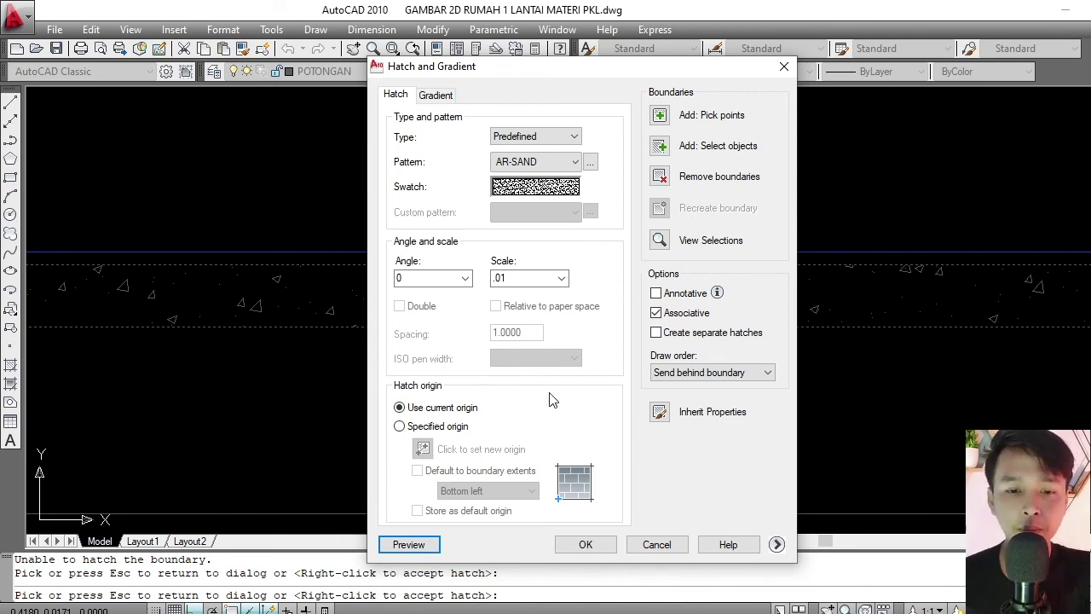
pyautogui.click(408, 545)
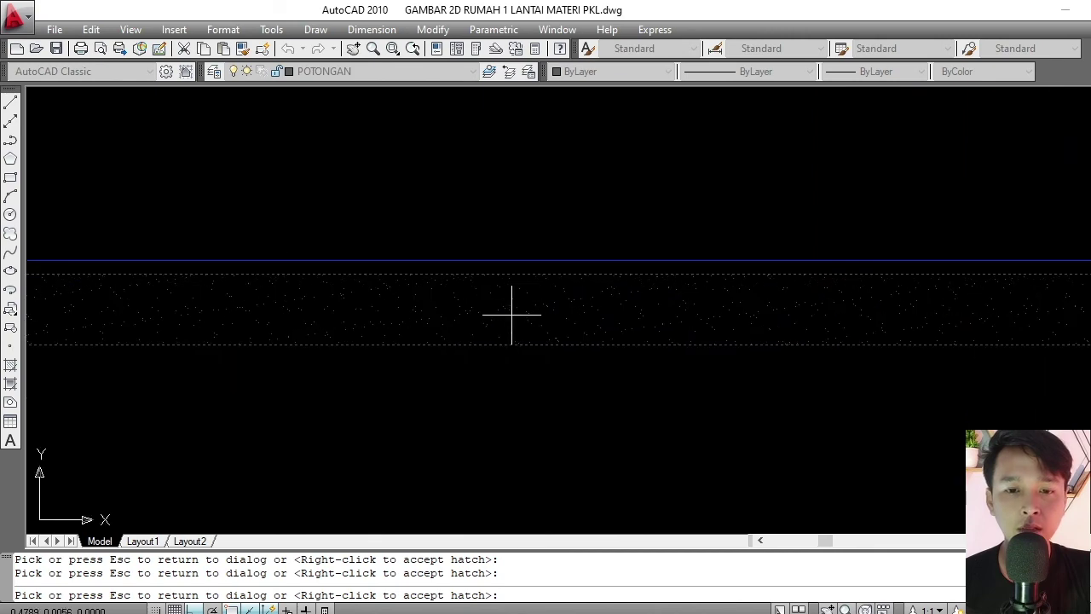
pyautogui.press('Escape')
pyautogui.click(586, 545)
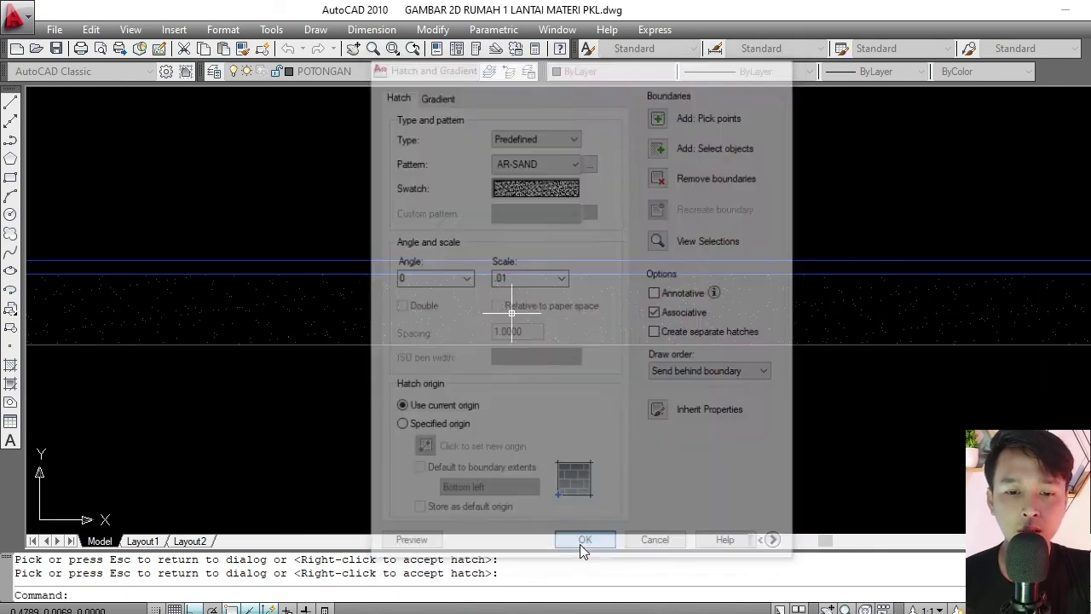
# Start a hatch and pick the floor strip between the middle and right foundation beams as its boundary.
pyautogui.scroll(-3, 503, 299)
pyautogui.scroll(5, 503, 287)
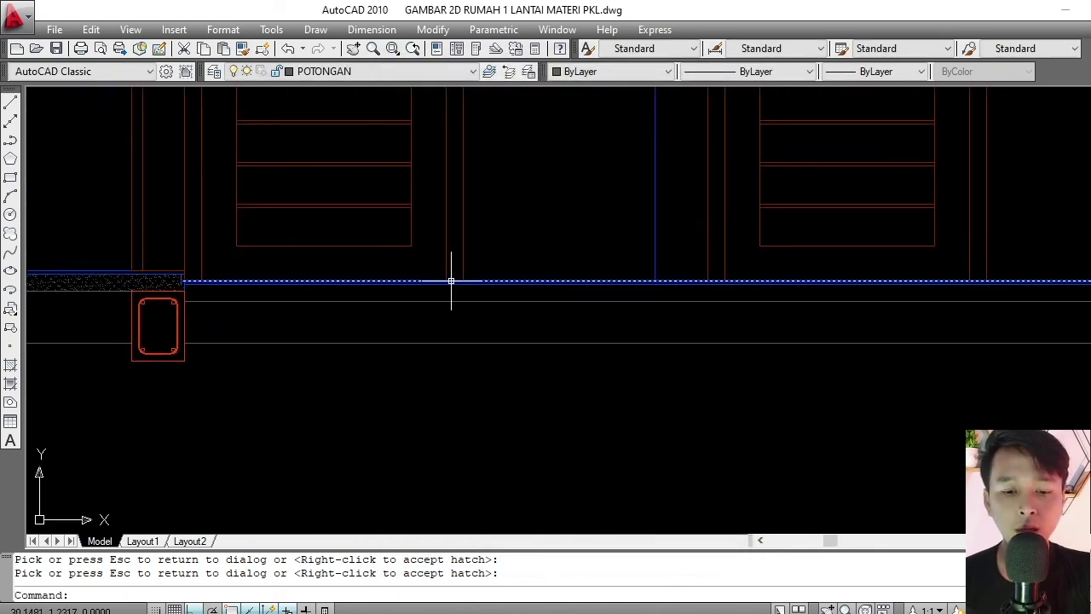
pyautogui.press('Return')
pyautogui.click(660, 116)
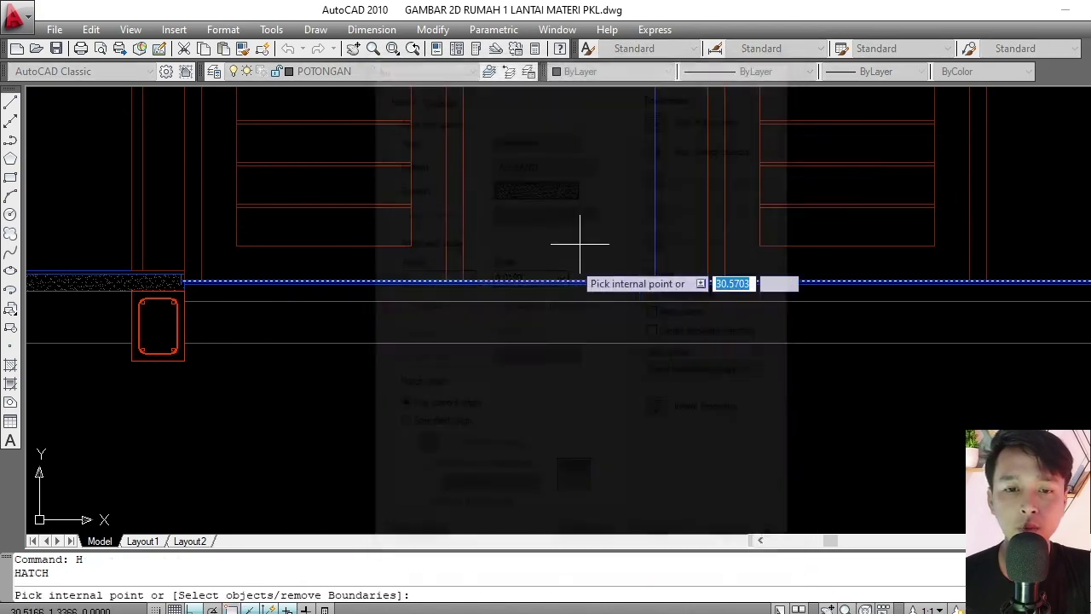
pyautogui.scroll(-2, 546, 290)
pyautogui.click(546, 290)
pyautogui.press('Return')
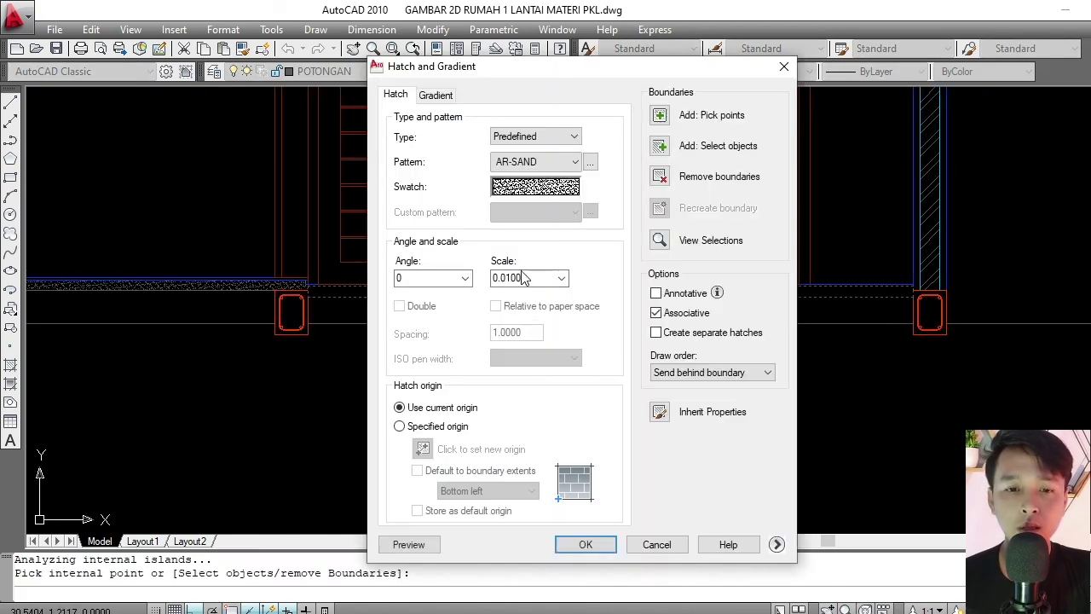
# Preview the AR-SAND pattern at scale 0.01 on the right floor strip and apply the hatch.
pyautogui.click(409, 543)
pyautogui.scroll(2, 585, 290)
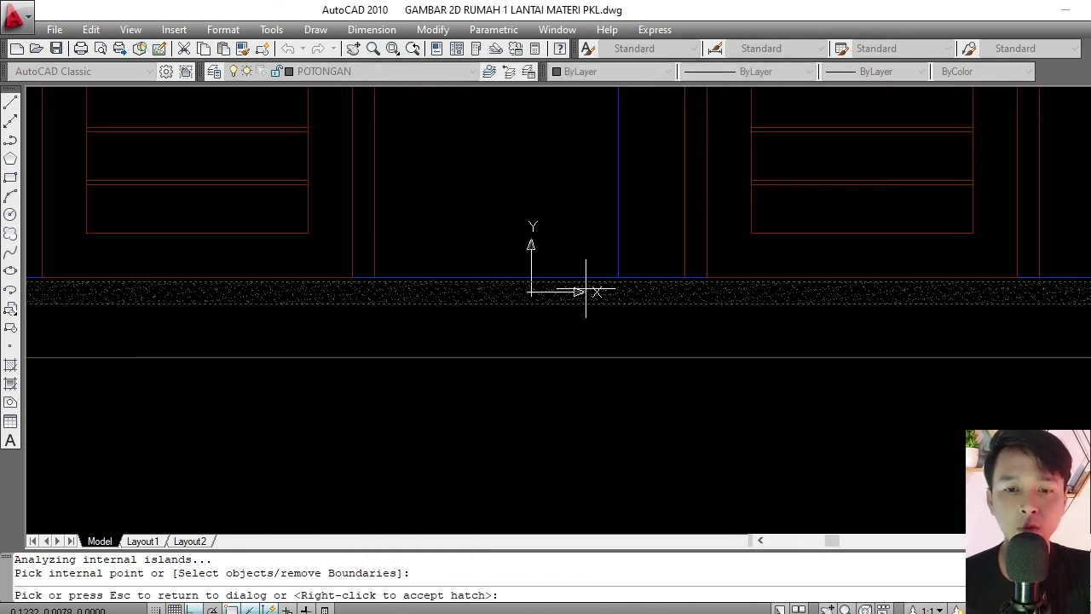
pyautogui.press('Escape')
pyautogui.click(585, 545)
pyautogui.scroll(4, 548, 305)
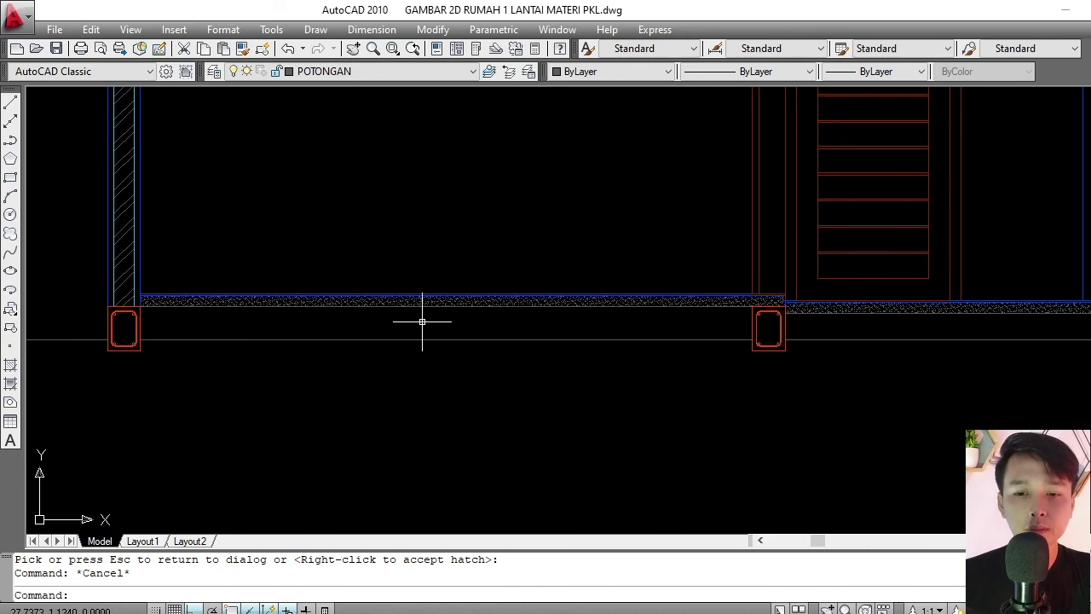
# Erase the two ground line segments running between the foundation beams under the left and right floors.
pyautogui.scroll(-4, 421, 322)
pyautogui.scroll(2, 424, 322)
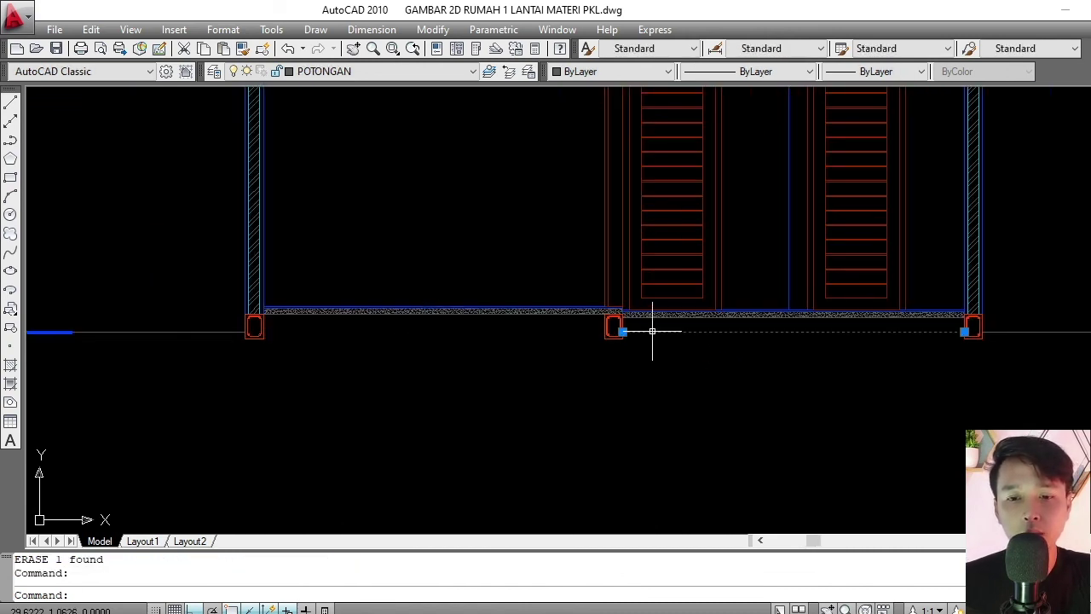
pyautogui.scroll(-2, 652, 331)
pyautogui.scroll(3, 587, 304)
pyautogui.scroll(-2, 592, 255)
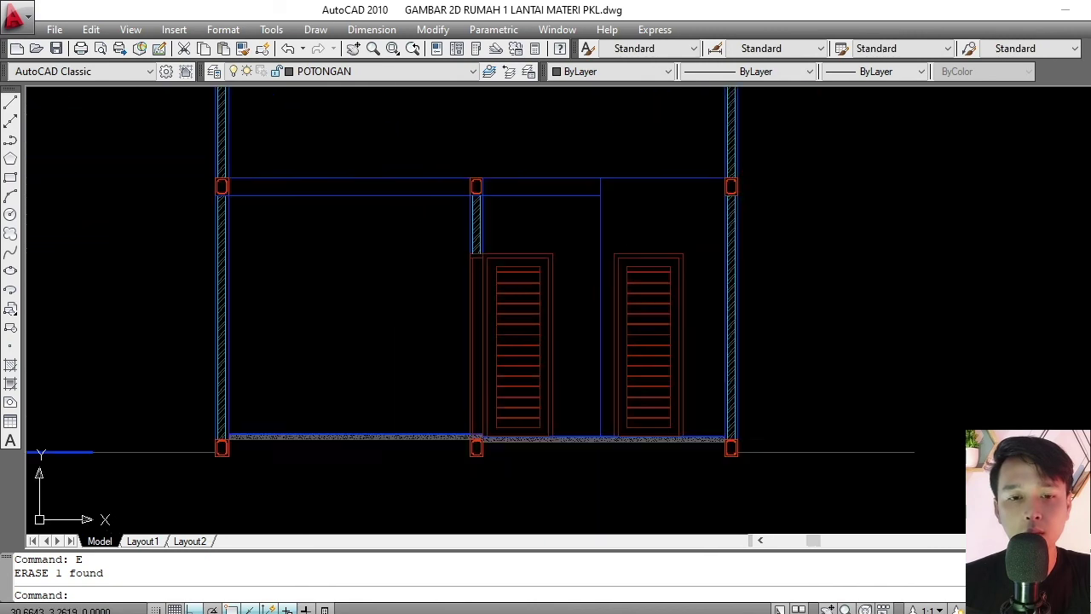
# Examine the whole section and compare it with the floor plan and its A-A cutting line.
pyautogui.scroll(-2, 586, 310)
pyautogui.moveTo(587, 309); pyautogui.dragTo(584, 313, button='middle')
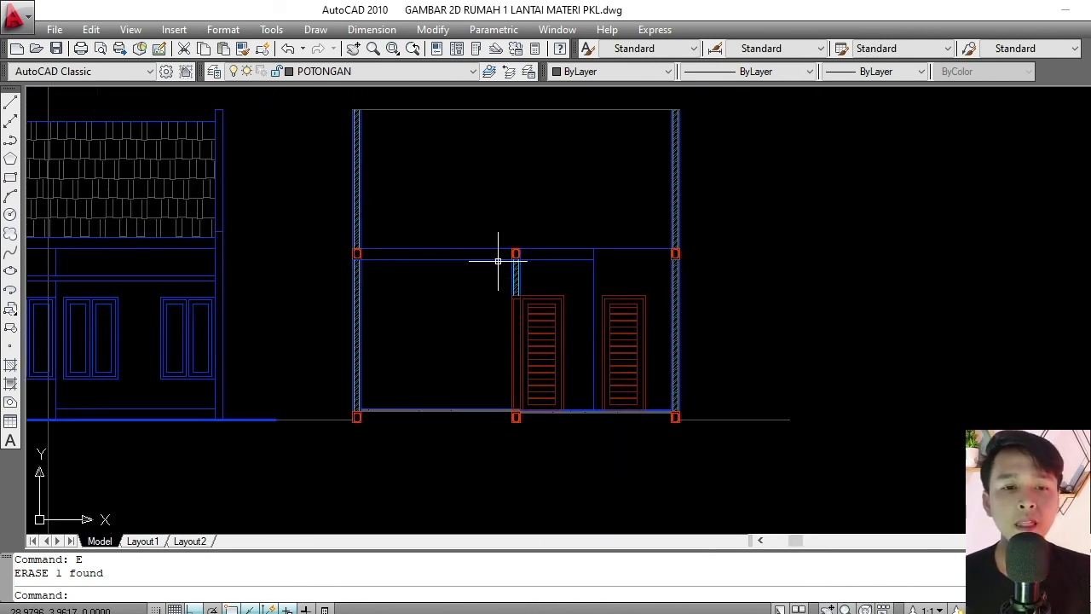
pyautogui.moveTo(490, 251); pyautogui.dragTo(498, 270, button='middle')
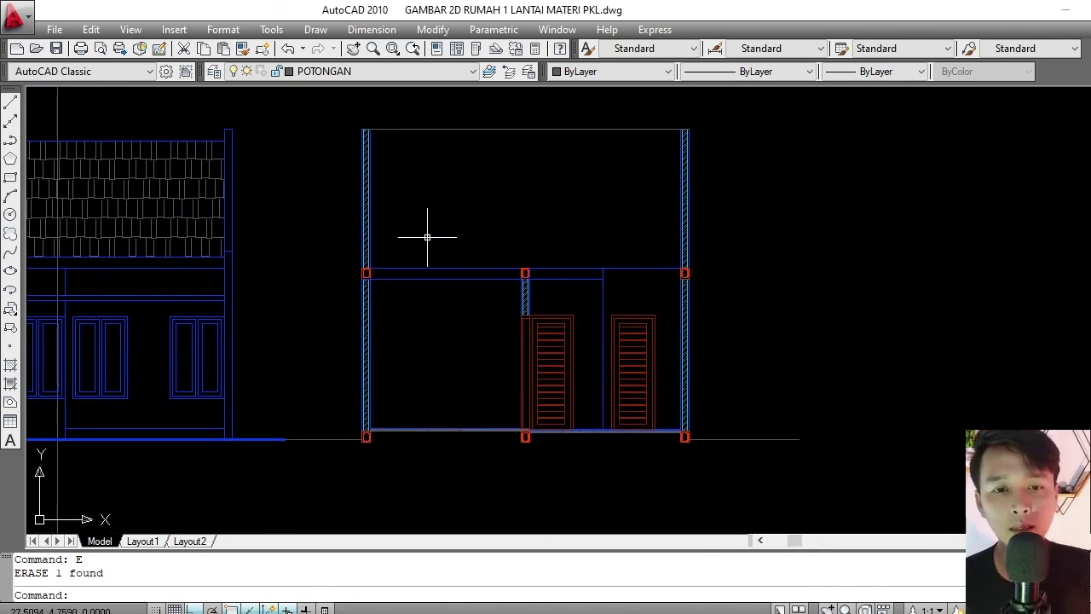
pyautogui.scroll(-4, 427, 237)
pyautogui.scroll(5, 486, 196)
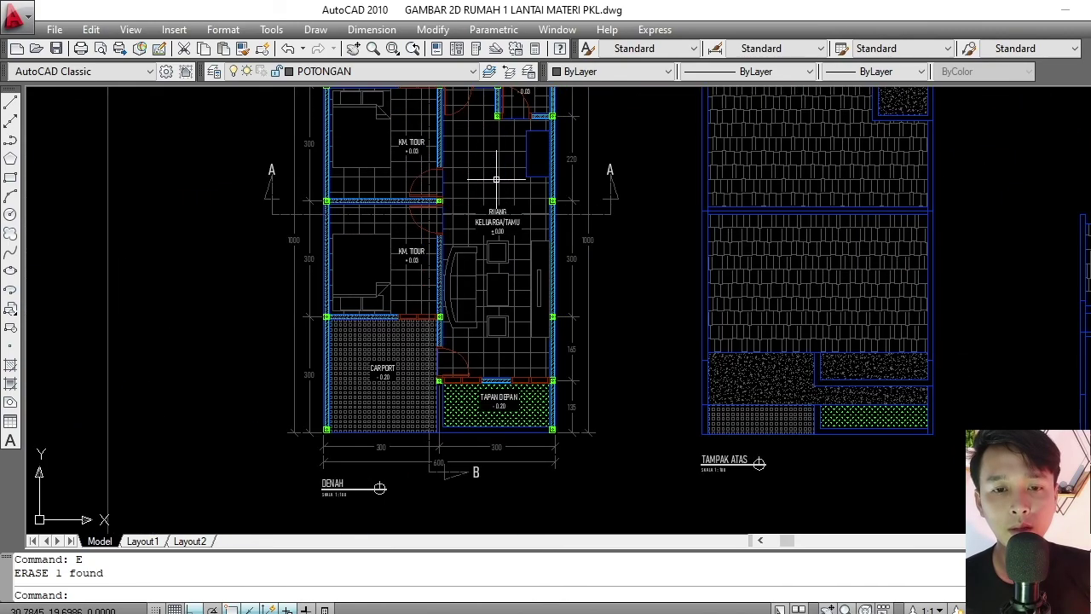
pyautogui.scroll(-4, 496, 179)
pyautogui.scroll(4, 496, 179)
pyautogui.scroll(-4, 478, 213)
pyautogui.scroll(4, 425, 271)
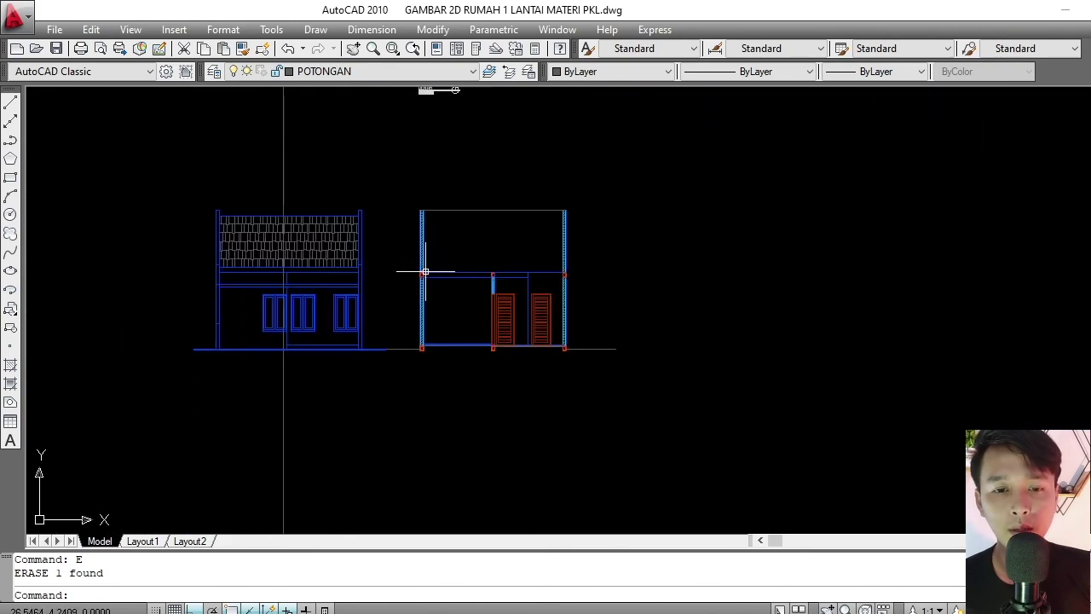
# Draw a horizontal polyline from the roof's top edge in the front elevation across the section, past its right wall.
pyautogui.scroll(2, 425, 271)
pyautogui.moveTo(428, 229); pyautogui.dragTo(428, 254, button='middle')
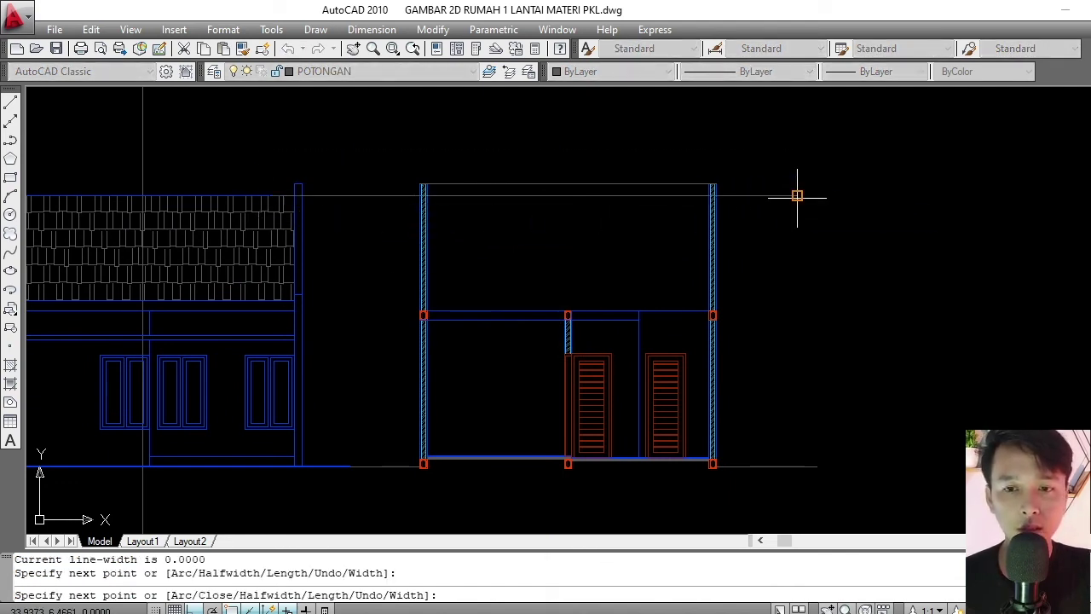
pyautogui.press('Return')
pyautogui.scroll(1, 436, 199)
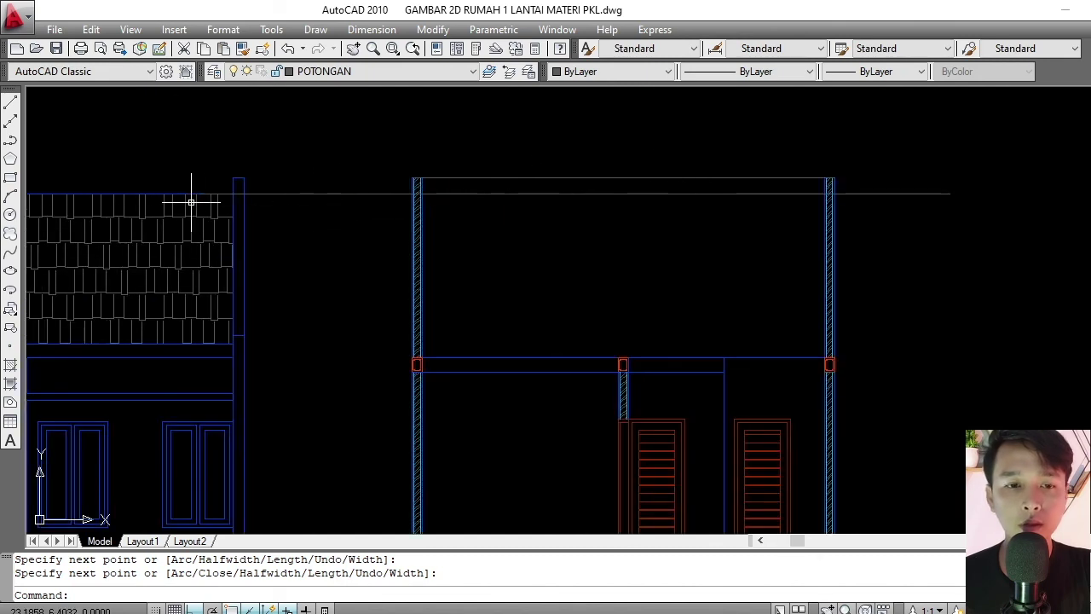
pyautogui.scroll(3, 416, 194)
pyautogui.scroll(2, 434, 243)
pyautogui.write('TR')
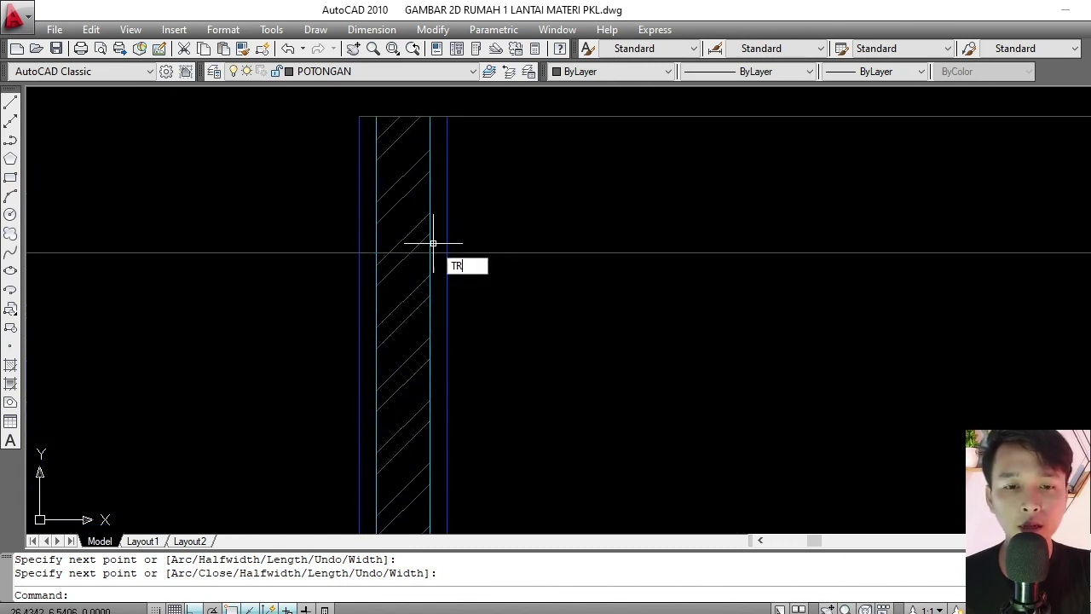
pyautogui.press('Return')
pyautogui.press('Return')
pyautogui.scroll(2, 433, 247)
pyautogui.press('Escape')
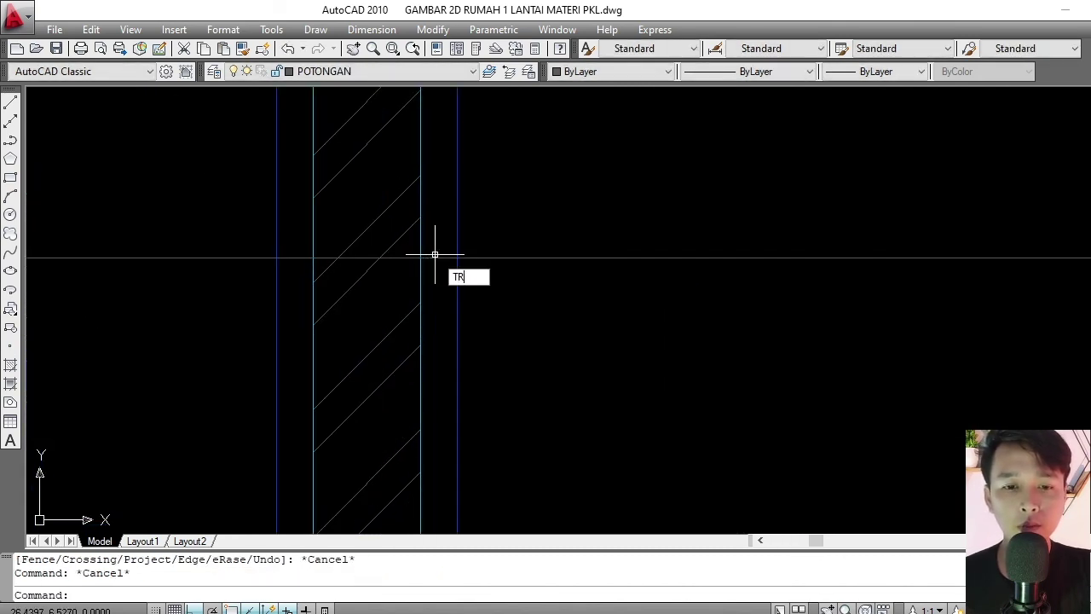
# Trim the roof-height line within the left wall's inner plaster layer and erase the piece running back to the elevation.
pyautogui.press('Return')
pyautogui.press('Return')
pyautogui.press('Escape')
pyautogui.scroll(-5, 435, 250)
pyautogui.click(348, 231)
pyautogui.click(297, 297)
pyautogui.write('E')
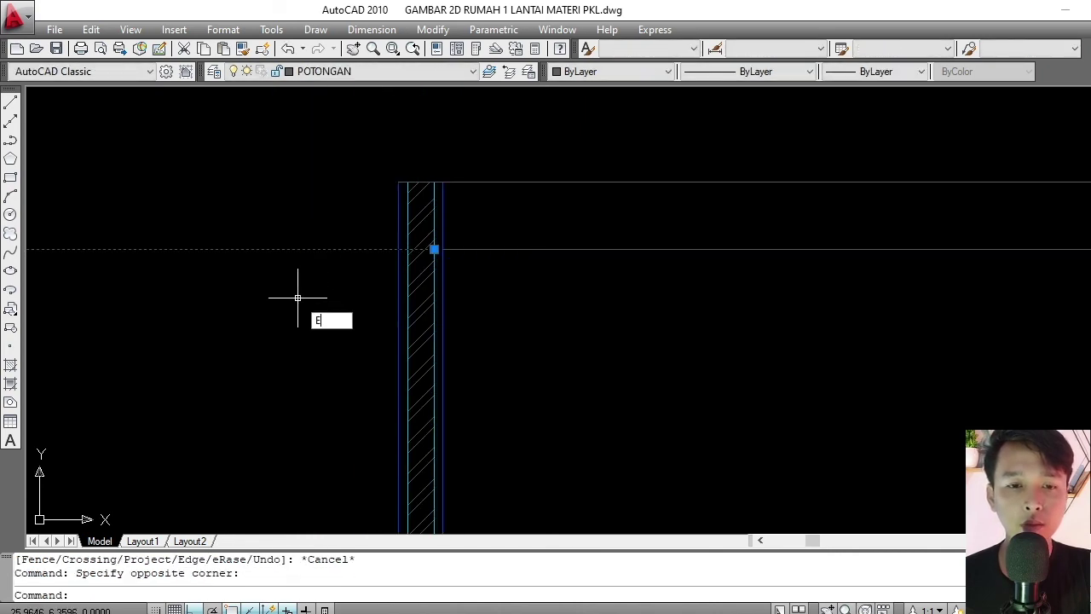
pyautogui.press('Return')
# Trim the roof-height line within the right wall's inner plaster layer.
pyautogui.scroll(-5, 585, 237)
pyautogui.scroll(6, 526, 234)
pyautogui.write('TR')
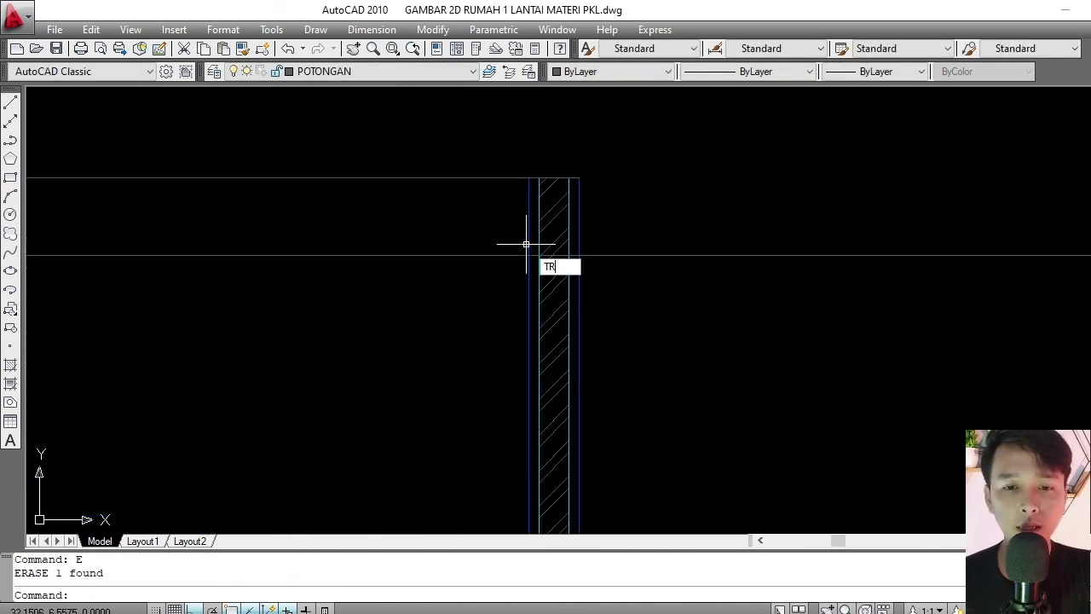
pyautogui.press('Return')
pyautogui.scroll(3, 540, 252)
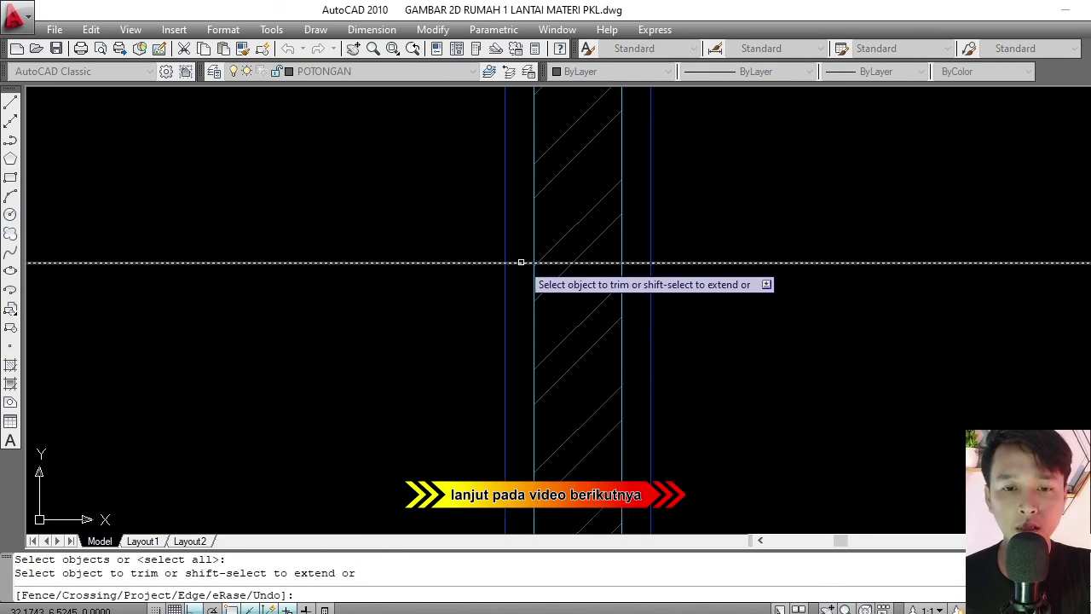
pyautogui.click(519, 261)
pyautogui.press('Return')
# Erase the leftover piece of the roof-height line that crosses the right wall and extends outside.
pyautogui.scroll(-4, 513, 234)
pyautogui.click(655, 213)
pyautogui.click(619, 258)
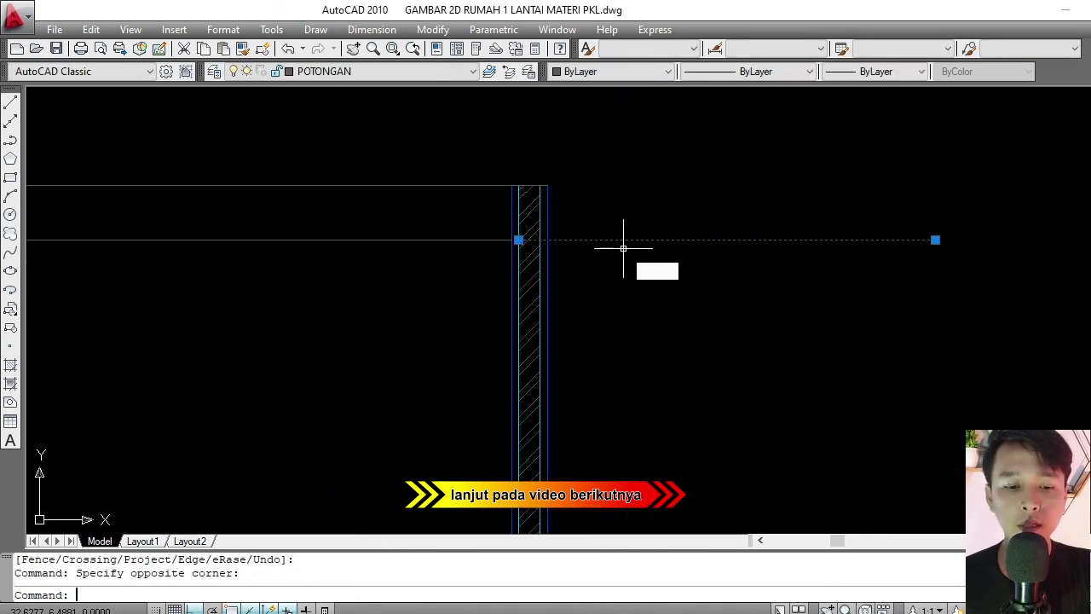
pyautogui.write('E')
pyautogui.press('Return')
pyautogui.scroll(-5, 596, 247)
pyautogui.scroll(6, 565, 237)
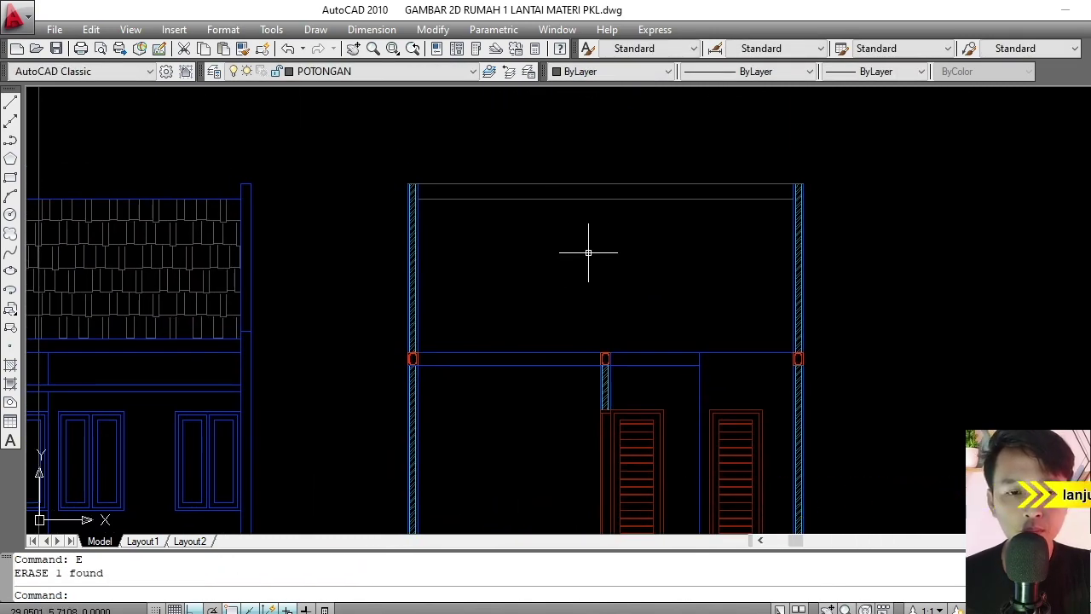